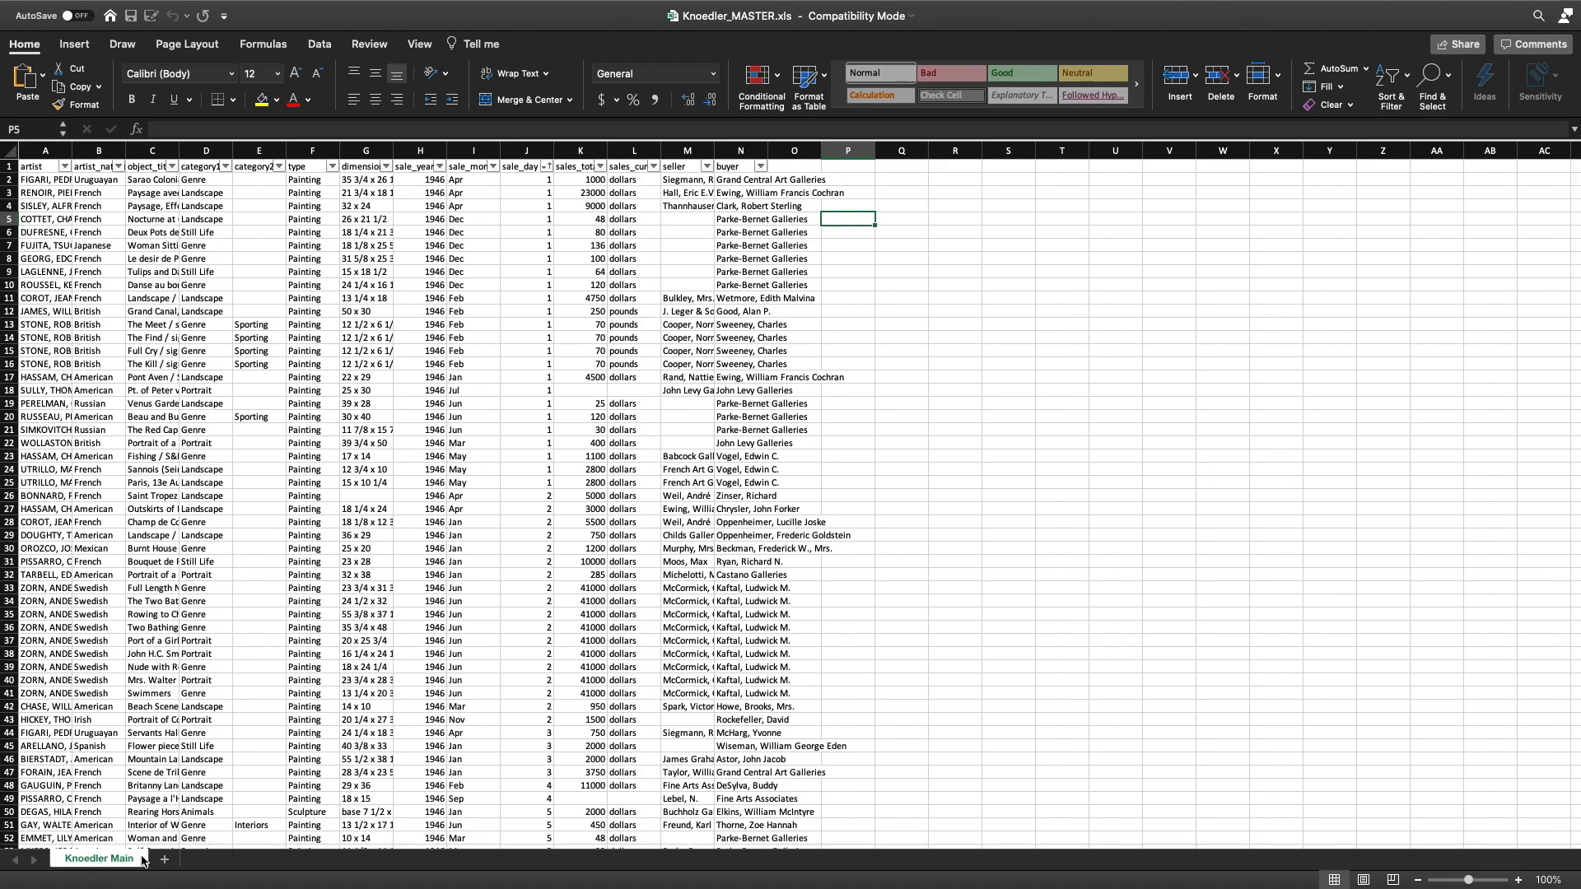
Add a new worksheet to the workbook and name it "Object Types".
{"action": "left_click", "coordinate": [310, 167]}
{"action": "left_click", "coordinate": [6, 166]}
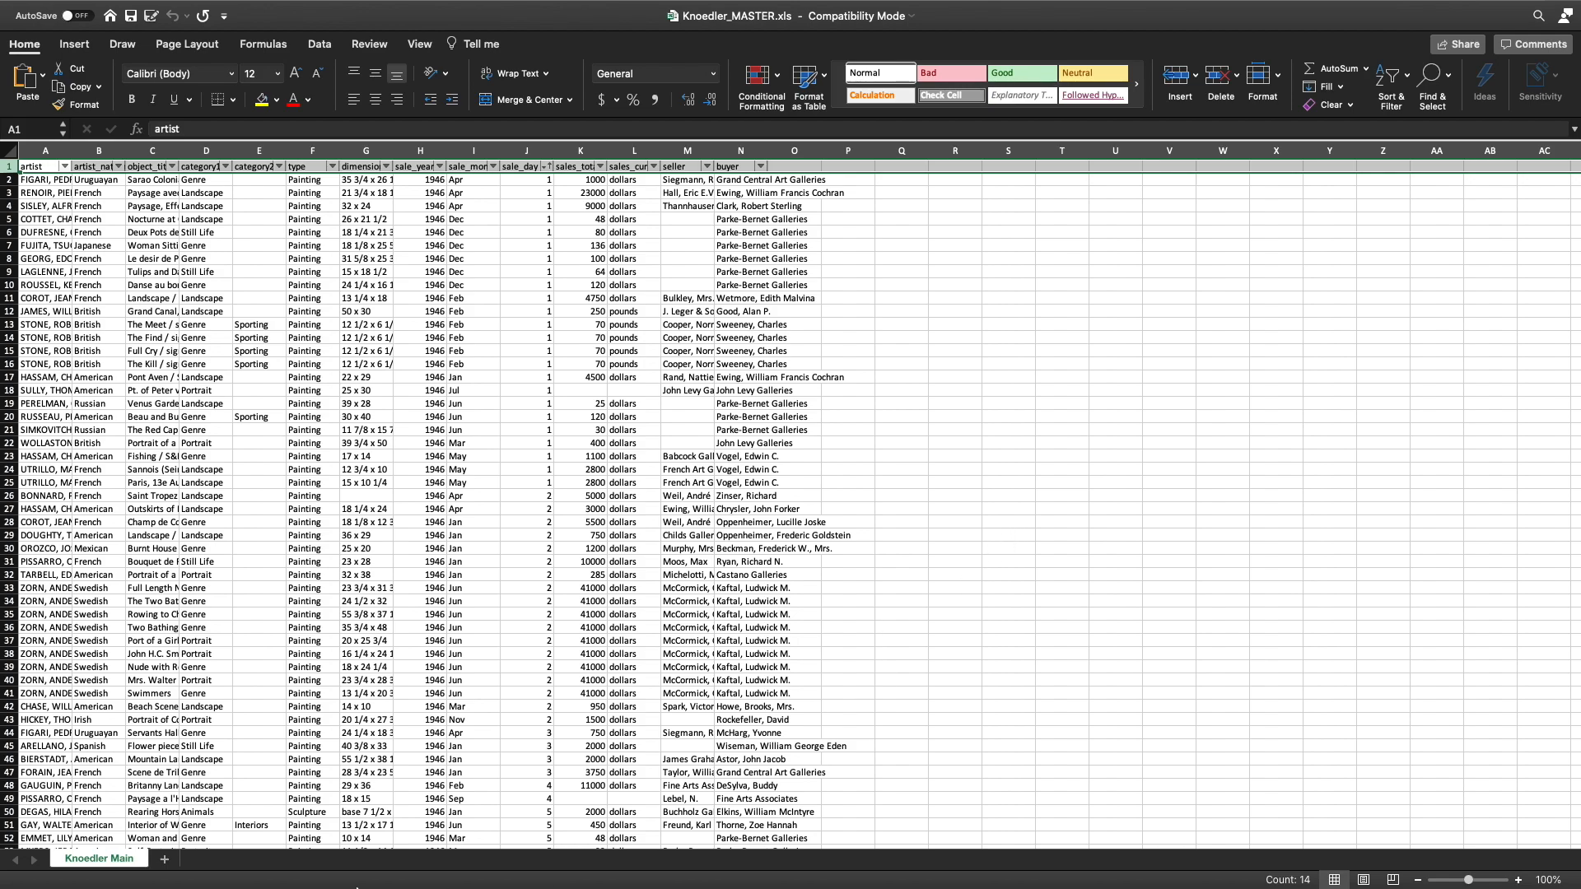
{"action": "left_click", "coordinate": [164, 859]}
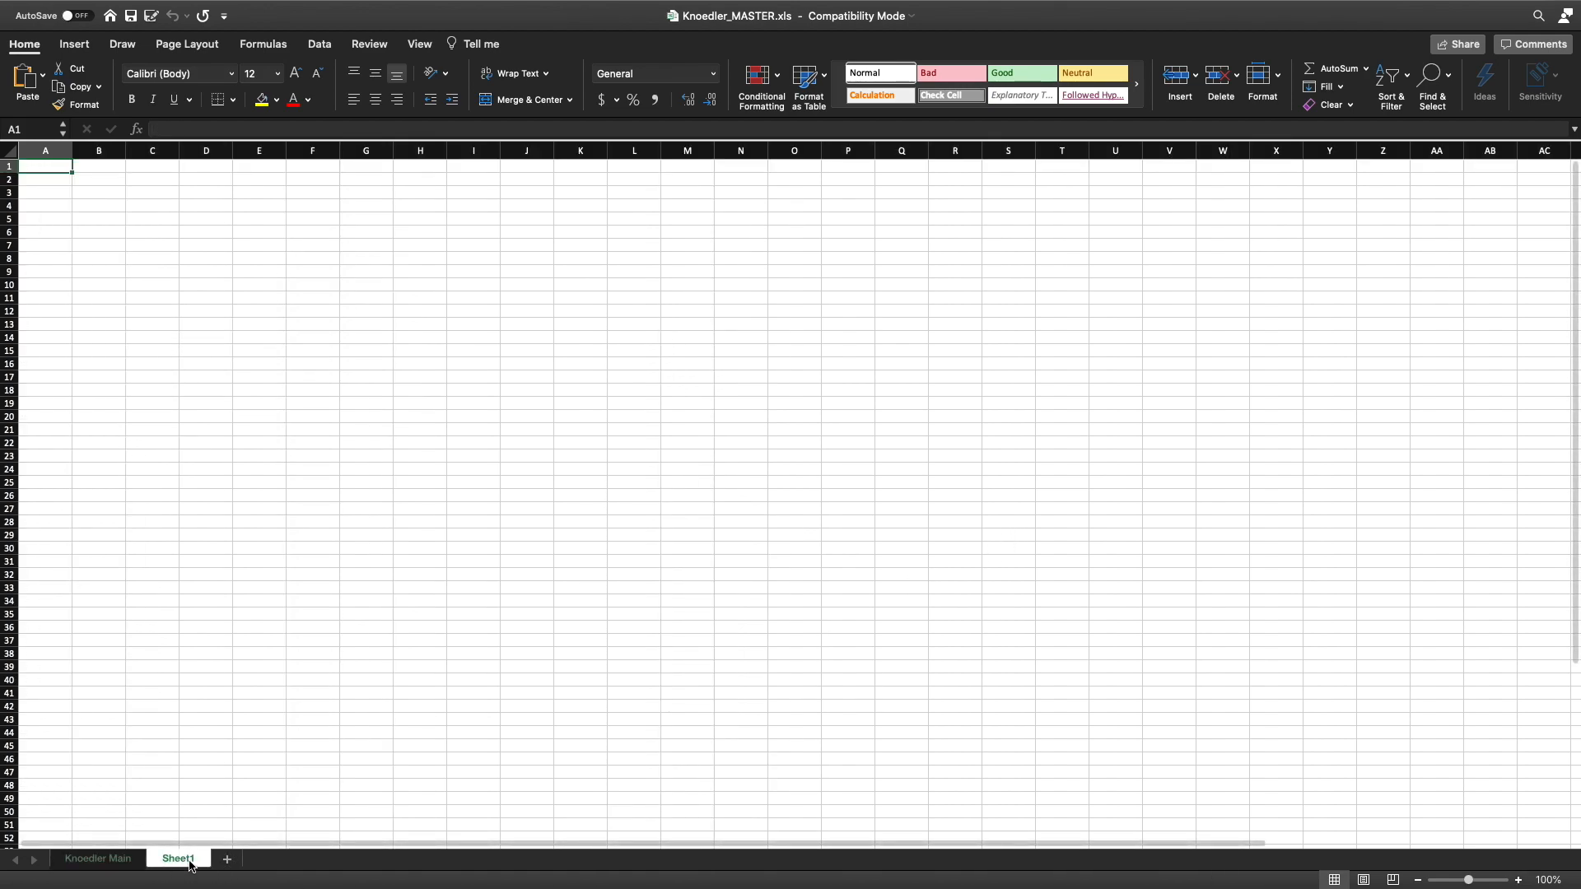
{"action": "double_click", "coordinate": [188, 860]}
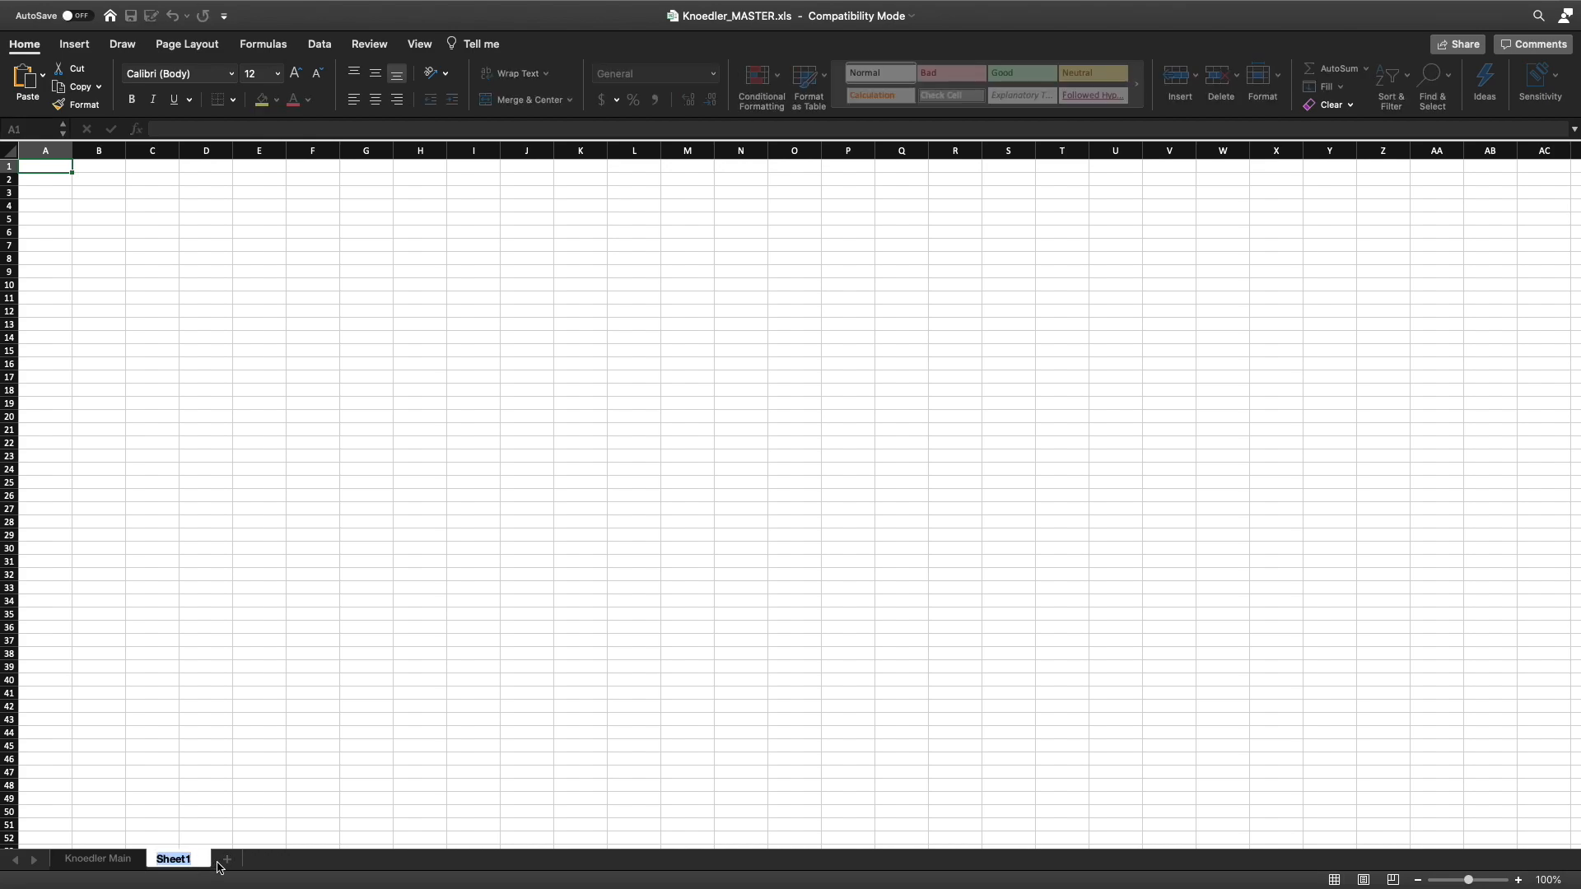
{"action": "type", "text": "O"}
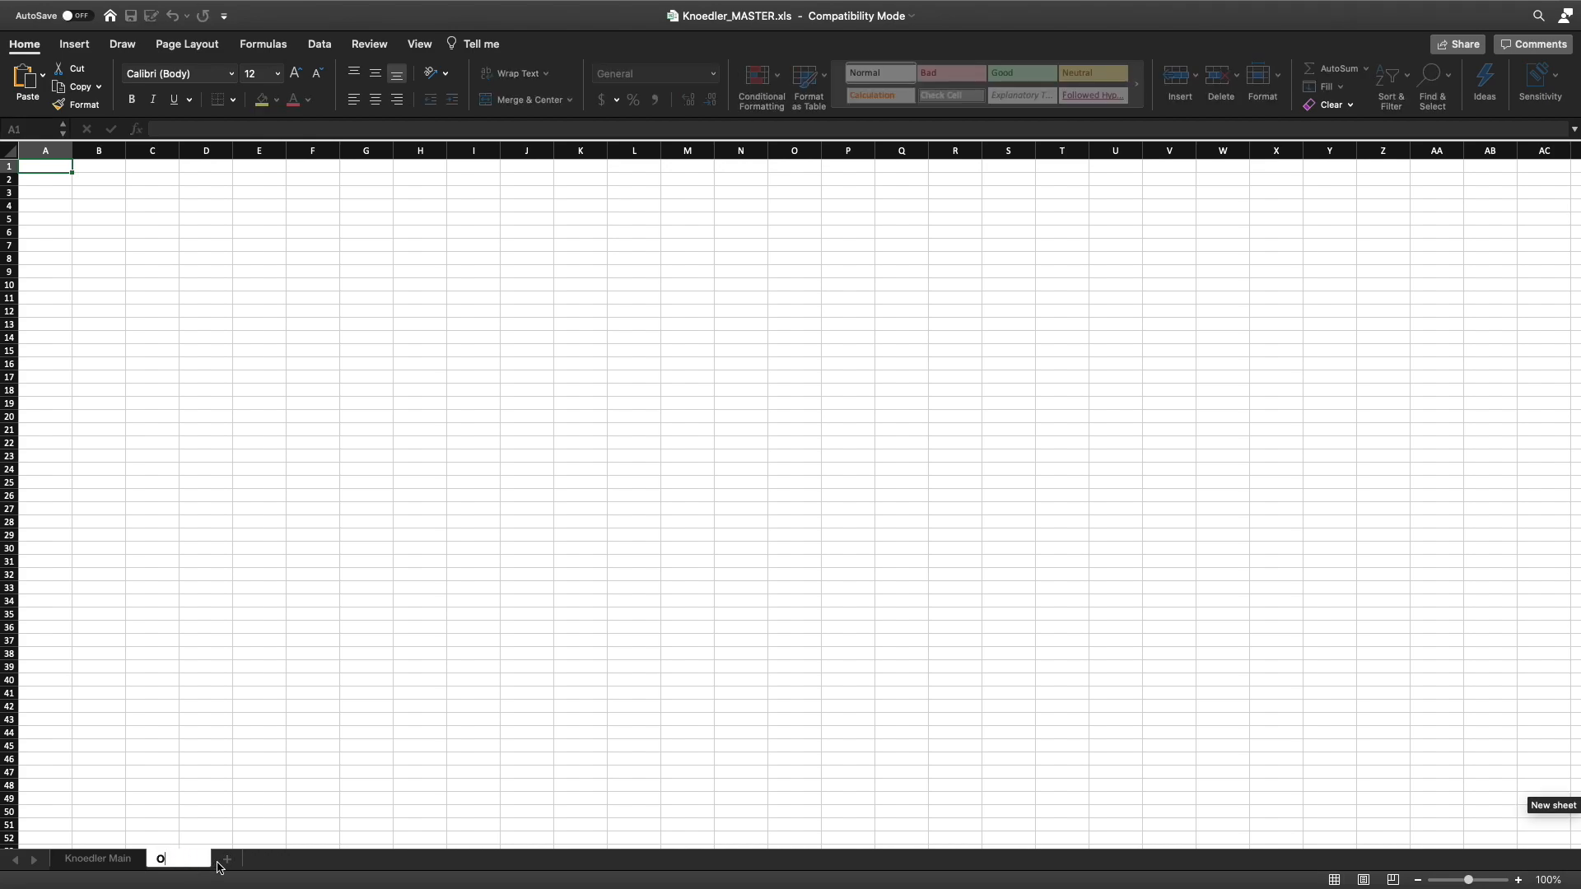
{"action": "type", "text": "bject Types"}
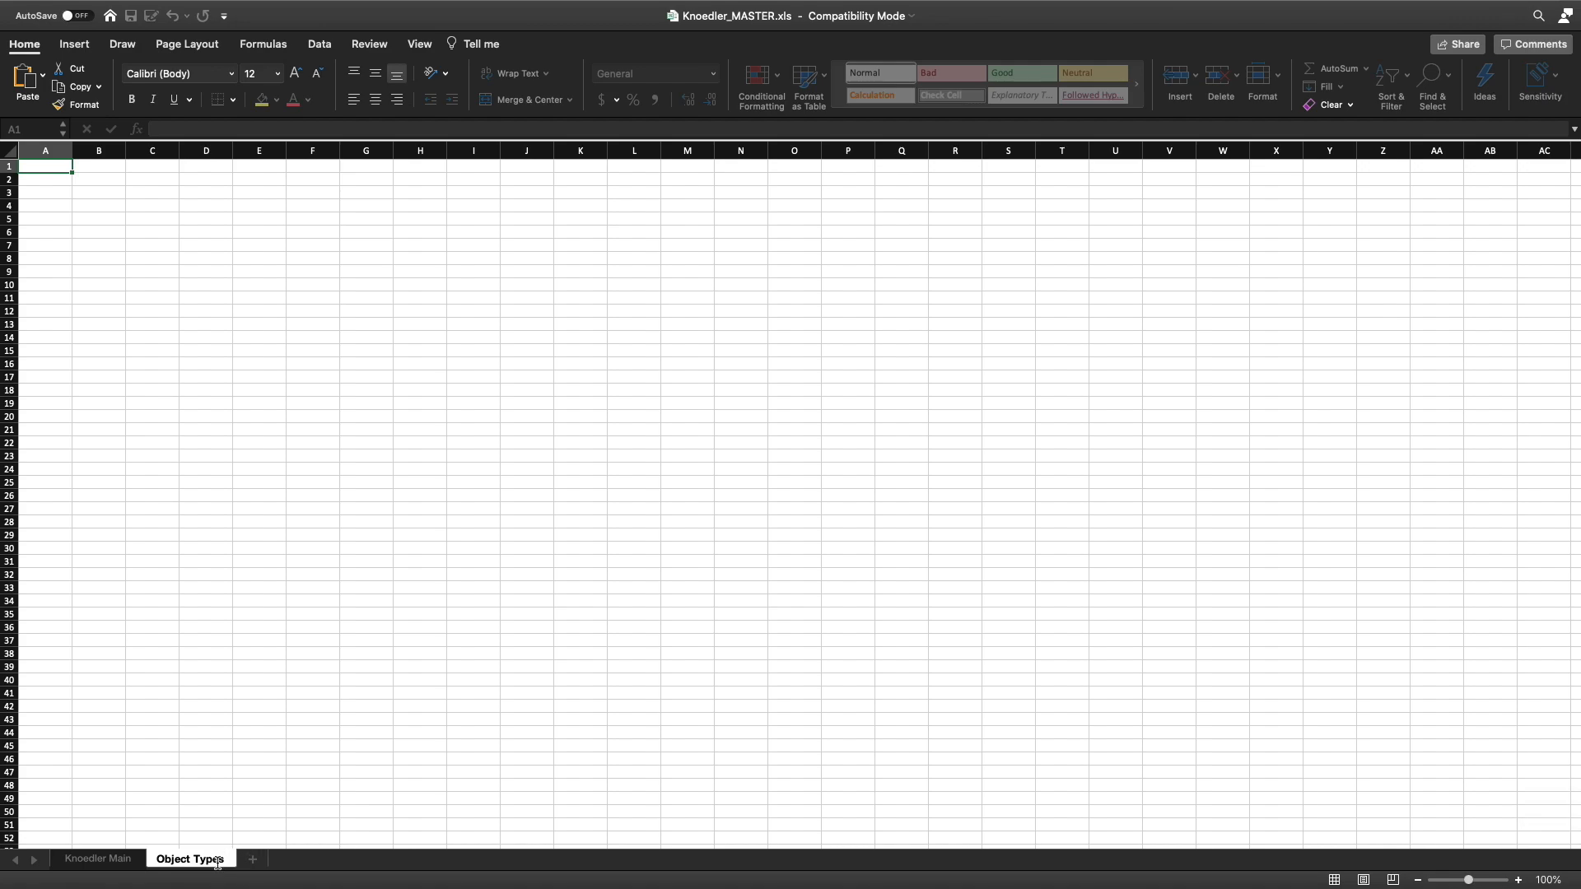
{"action": "key", "text": "Return"}
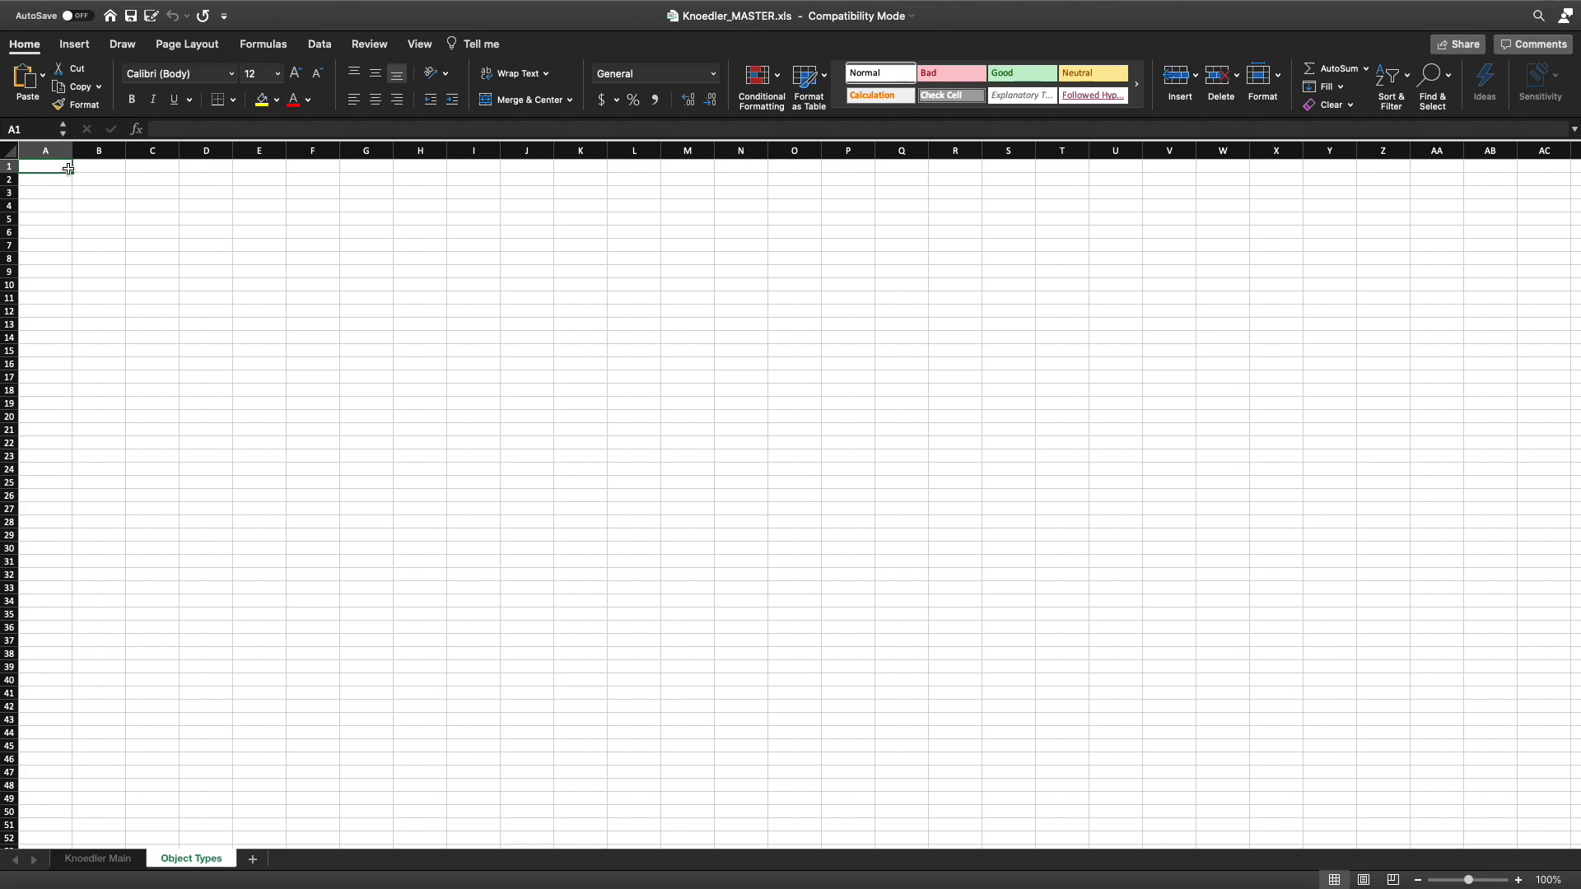
Enter the column headers "type" in A1 and "type_id" in B1 of the Object Types sheet.
{"action": "type", "text": "type"}
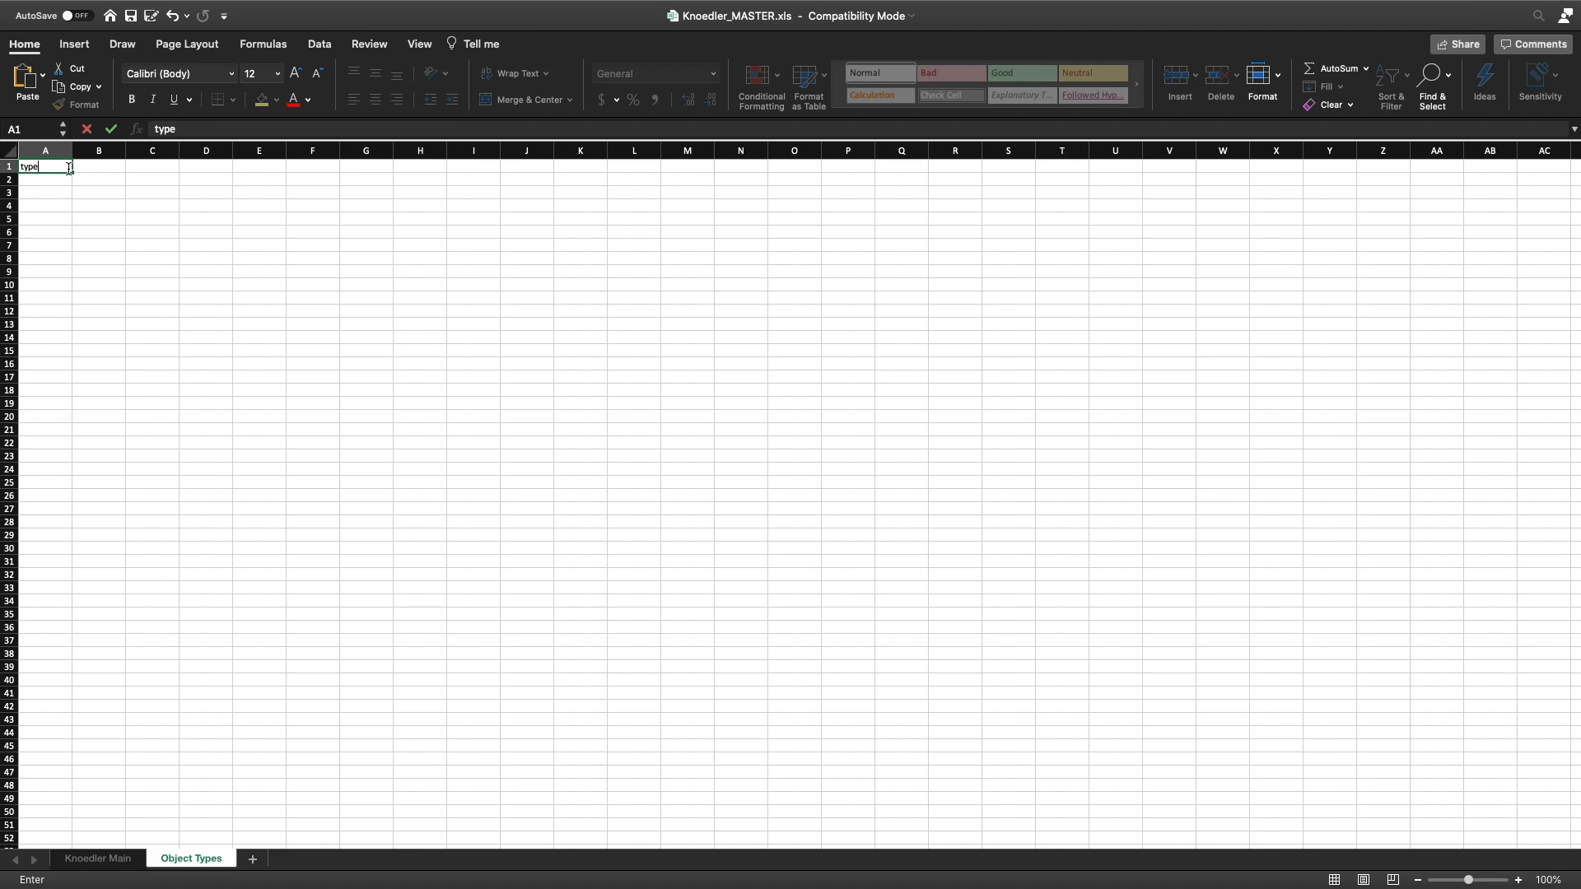
{"action": "key", "text": "Tab"}
{"action": "type", "text": "ty"}
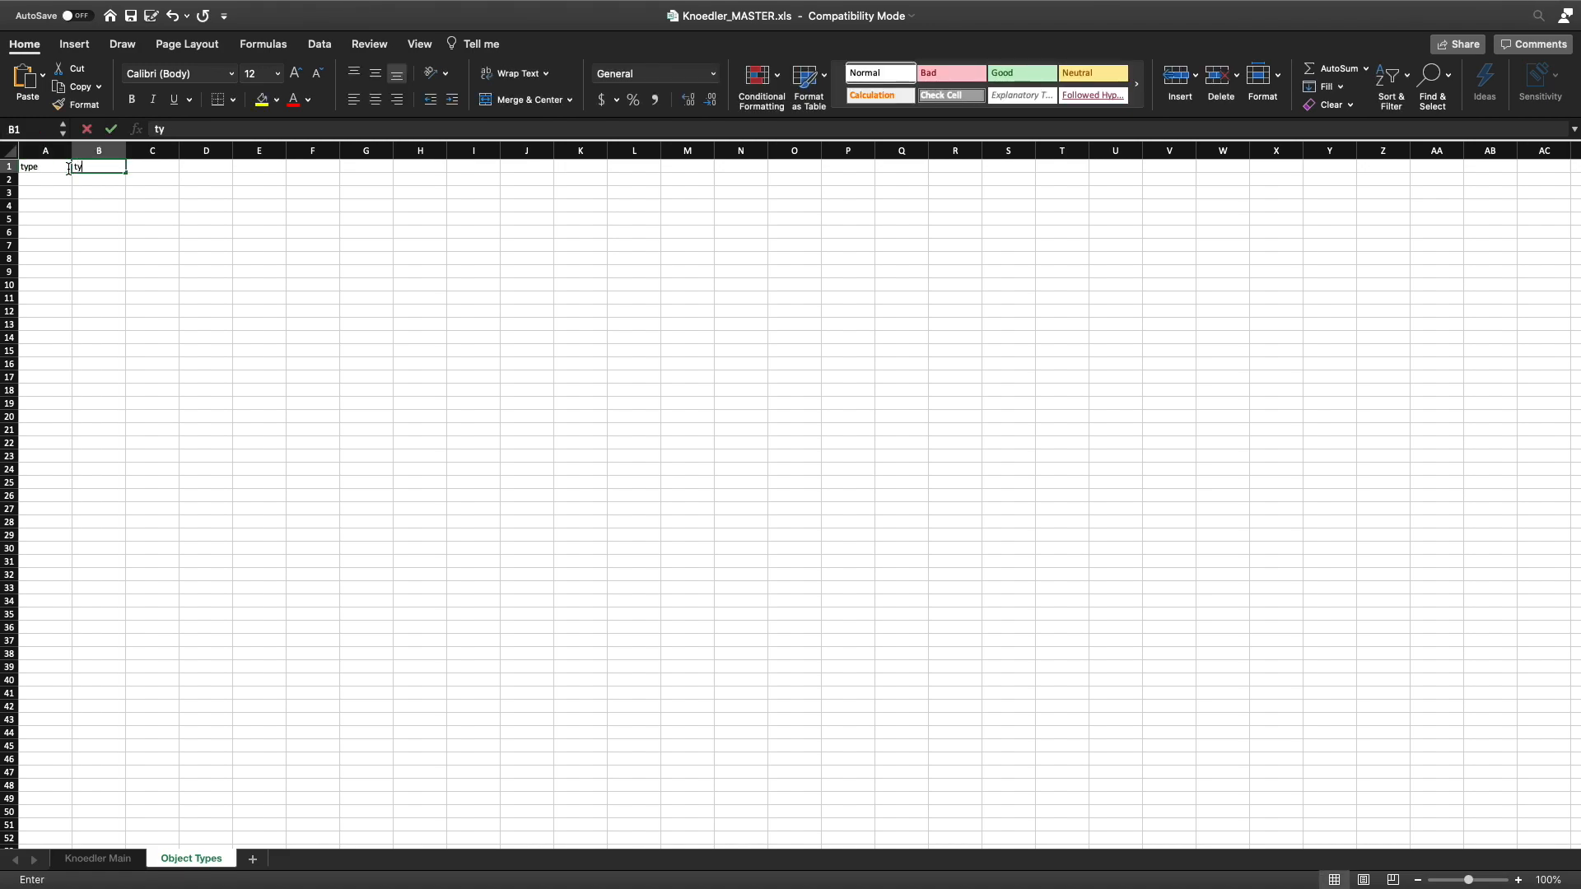
{"action": "type", "text": "pe_id"}
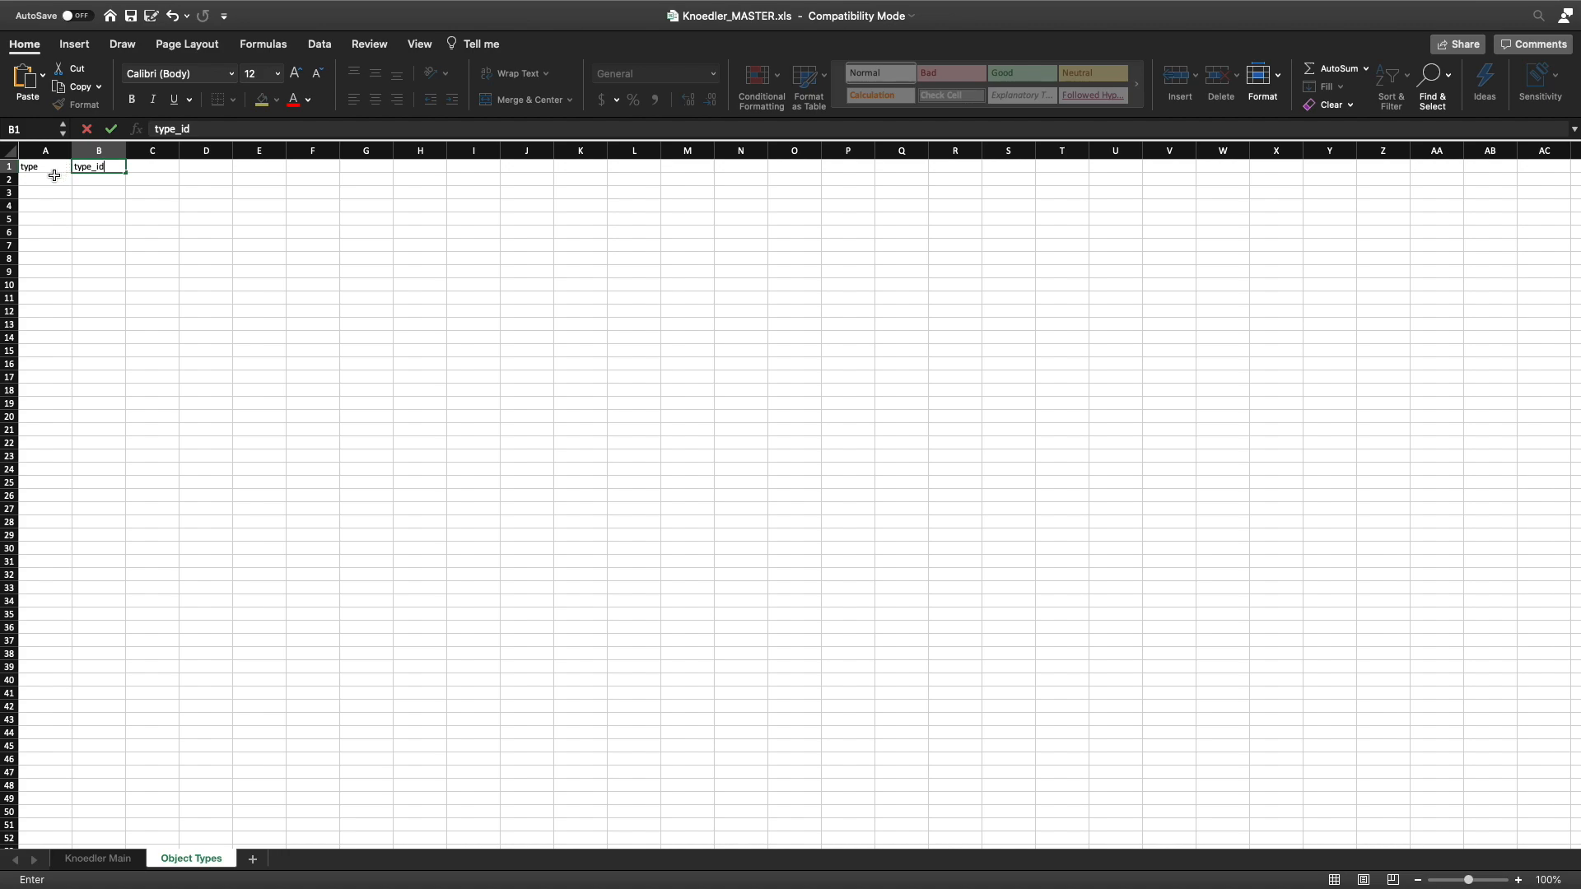
Enter the formula =UNIQUE('Knoedler Main'!F:F) in cell A2 of the Object Types sheet to list the distinct object types.
{"action": "left_click", "coordinate": [55, 182]}
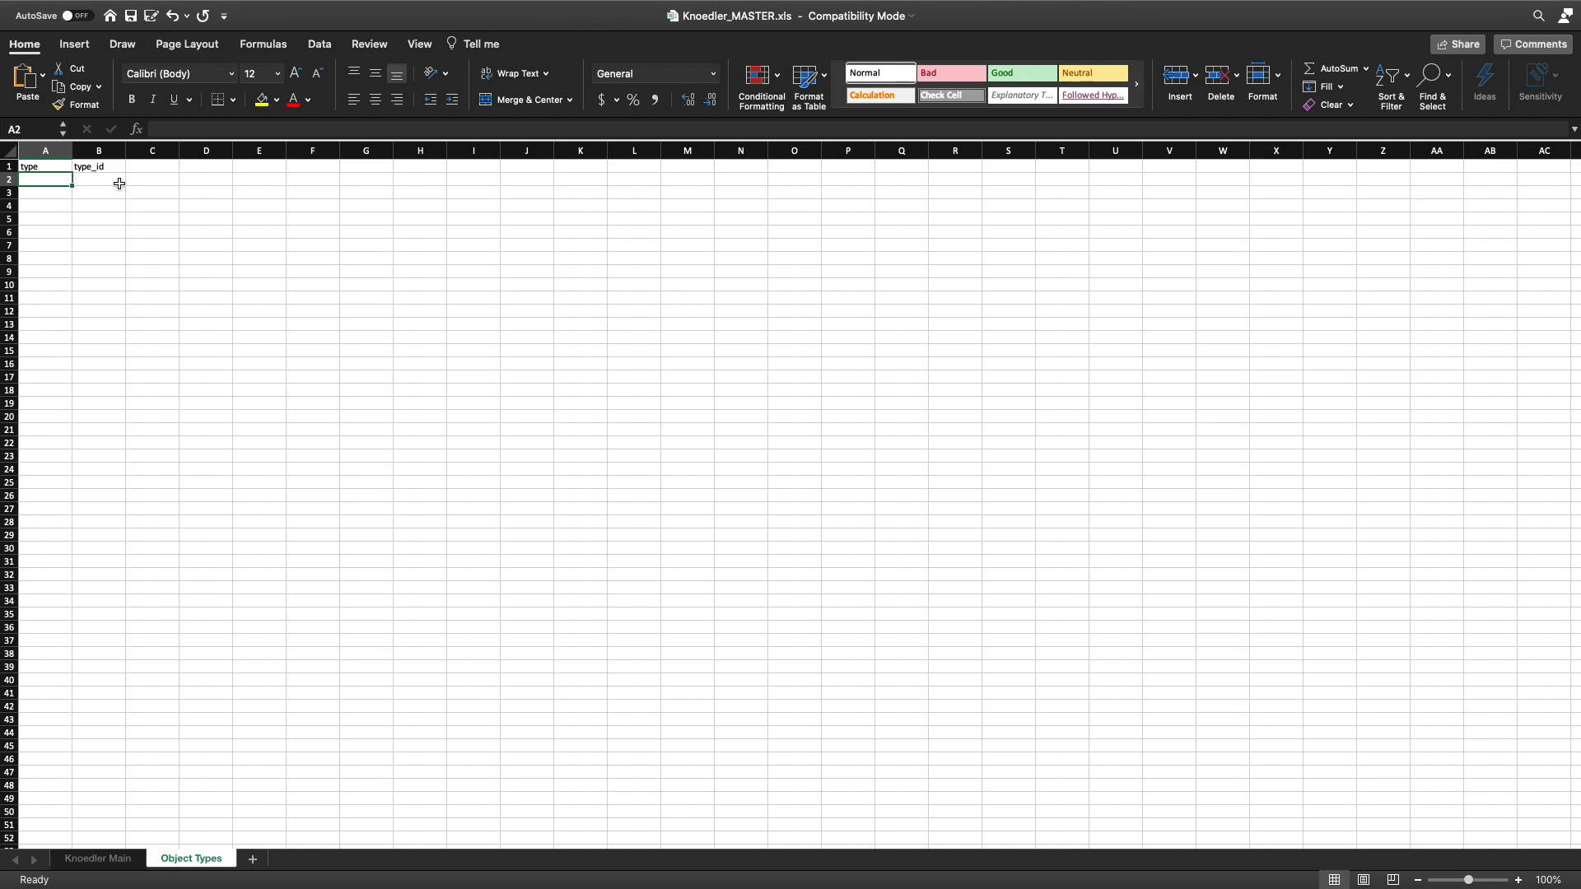
{"action": "type", "text": "=Un"}
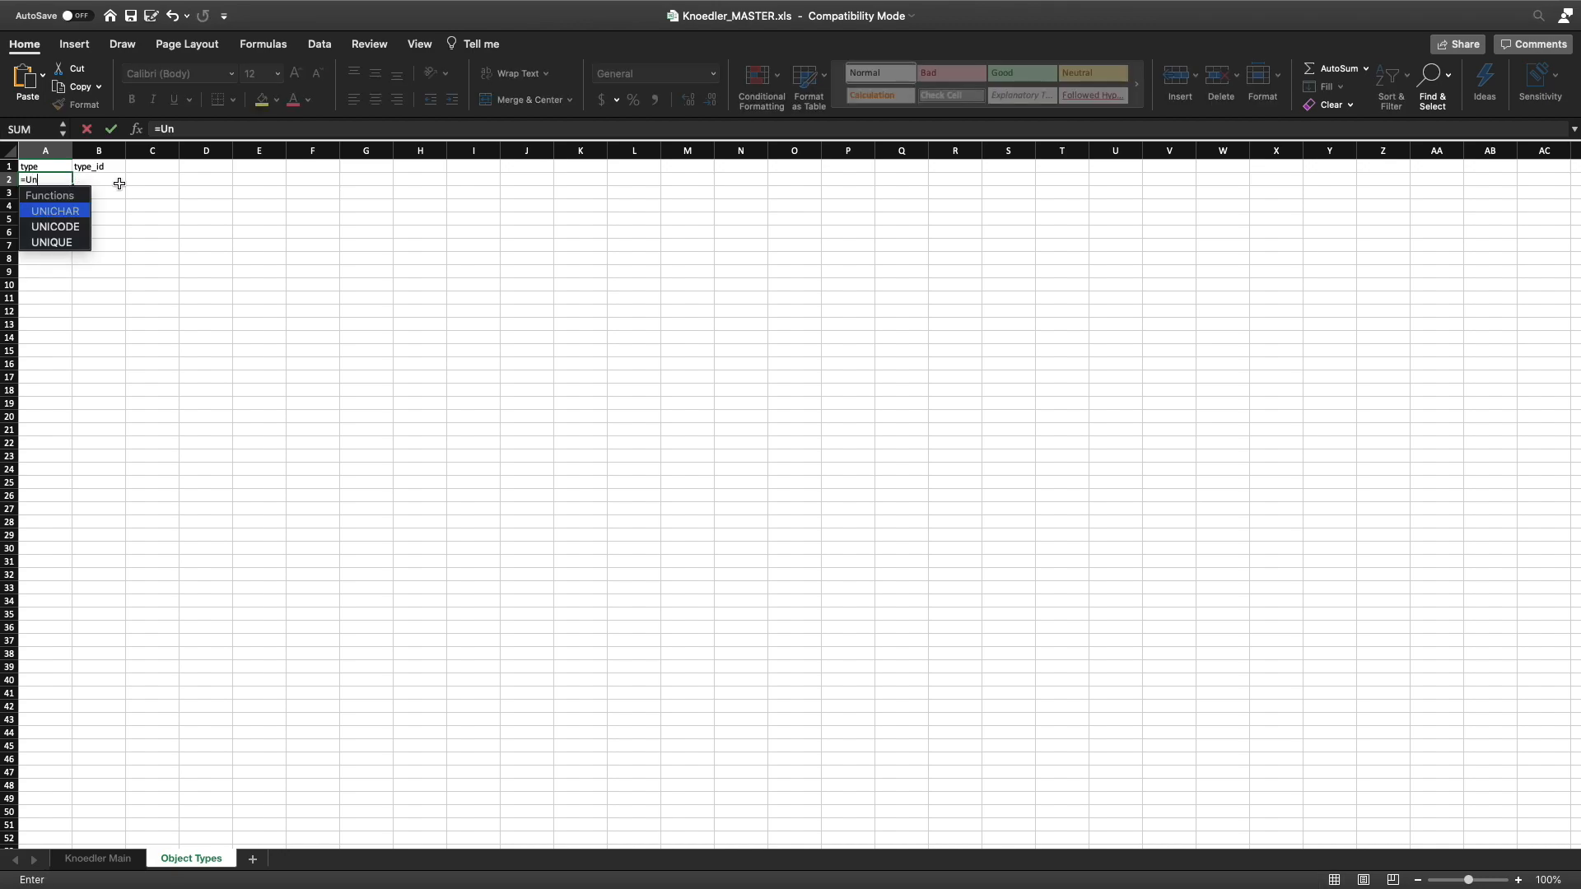
{"action": "scroll", "coordinate": [119, 183], "scroll_direction": "down", "scroll_amount": 1}
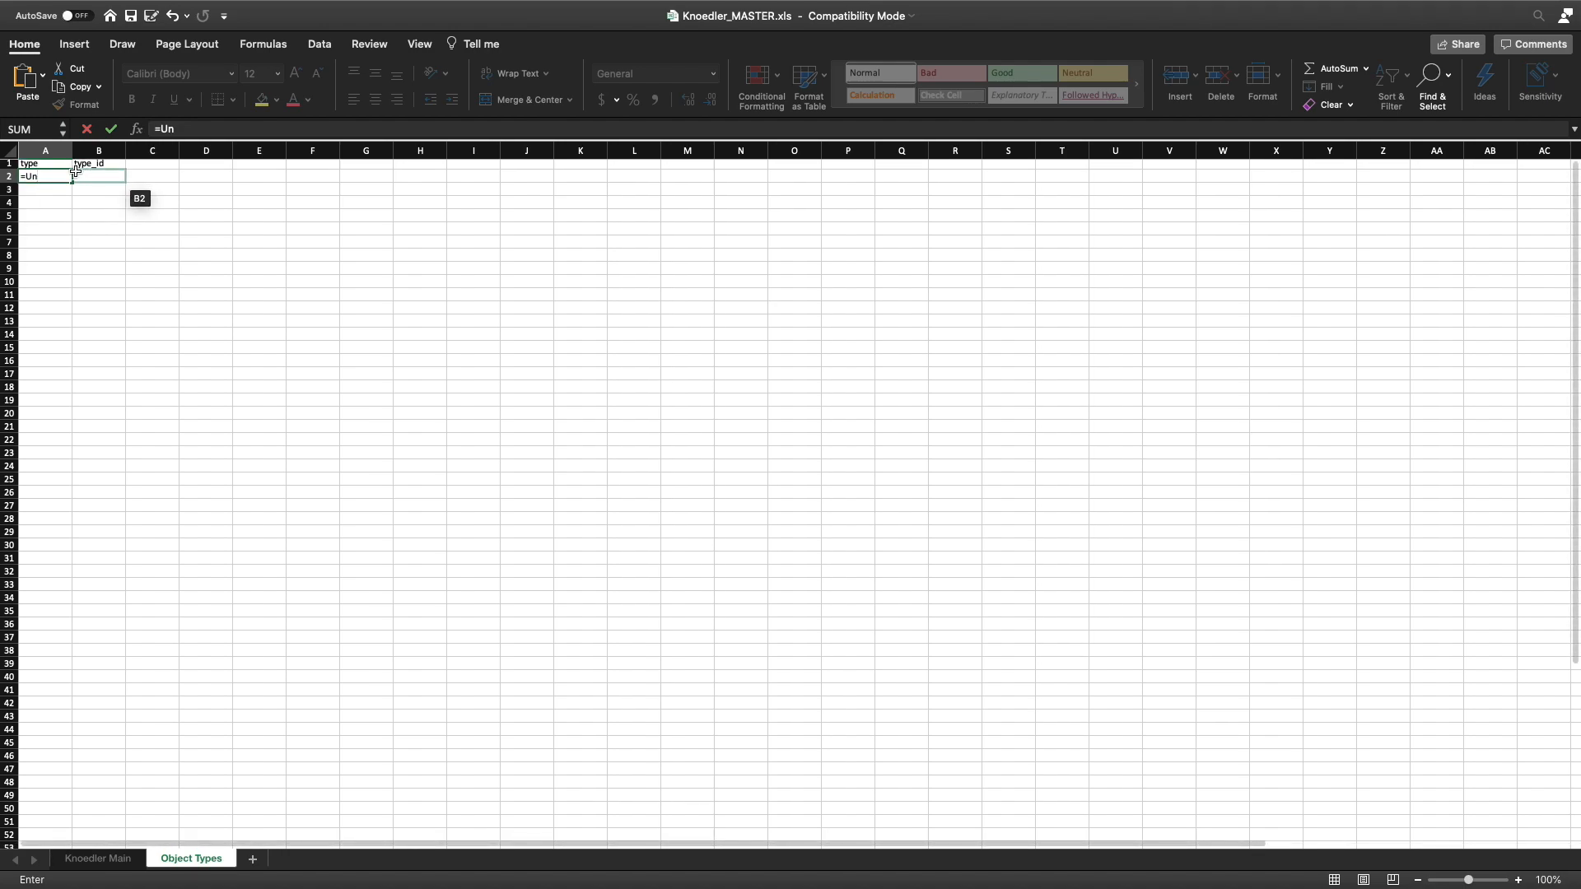
{"action": "type", "text": "i"}
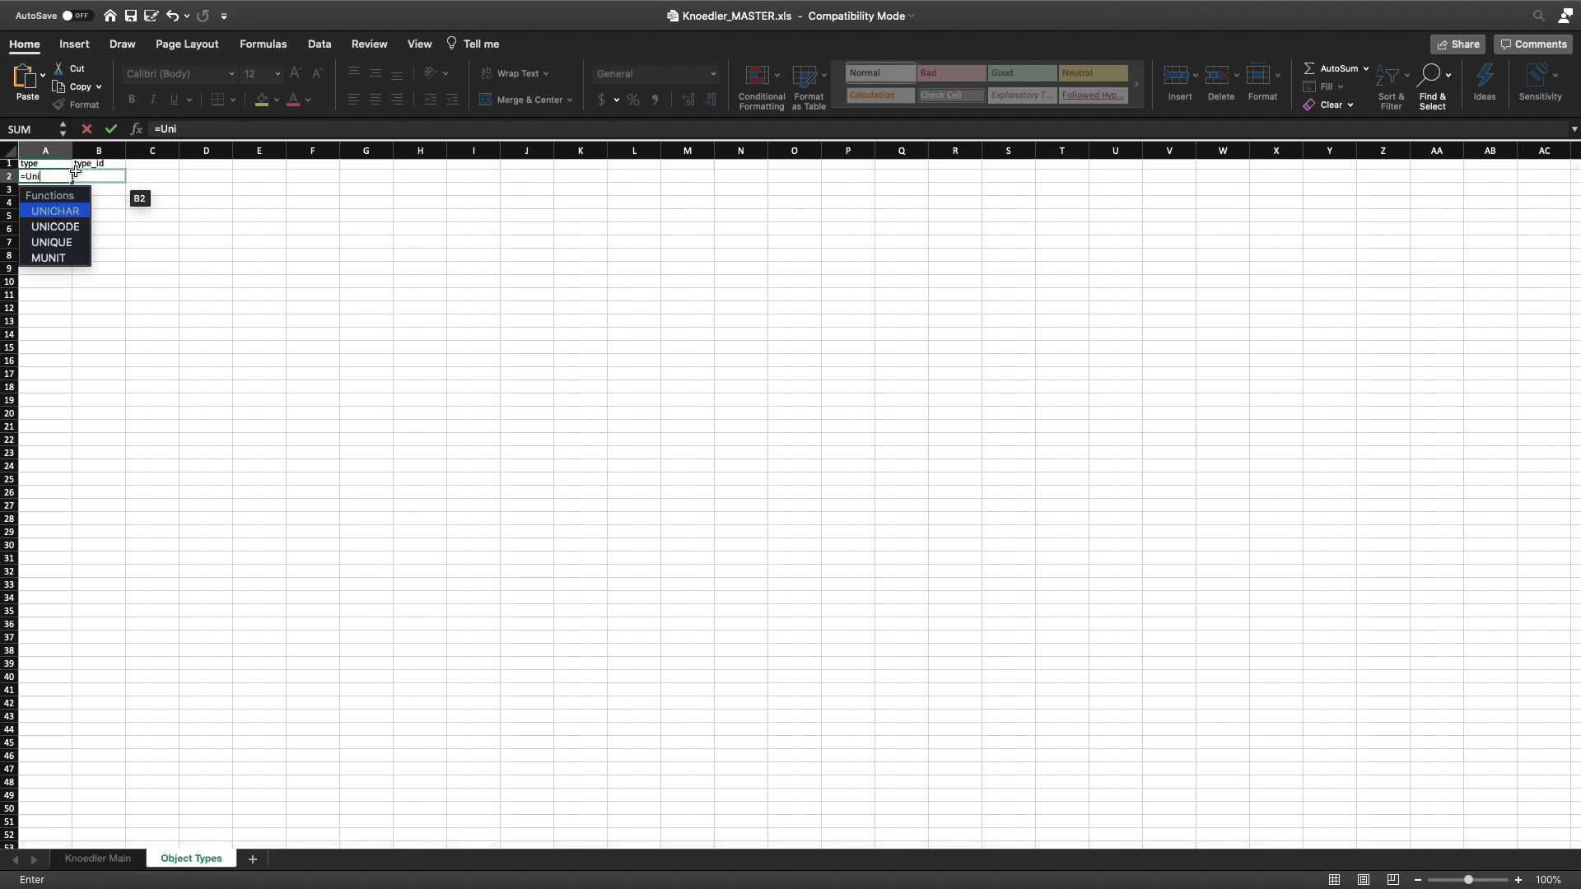
{"action": "double_click", "coordinate": [75, 245]}
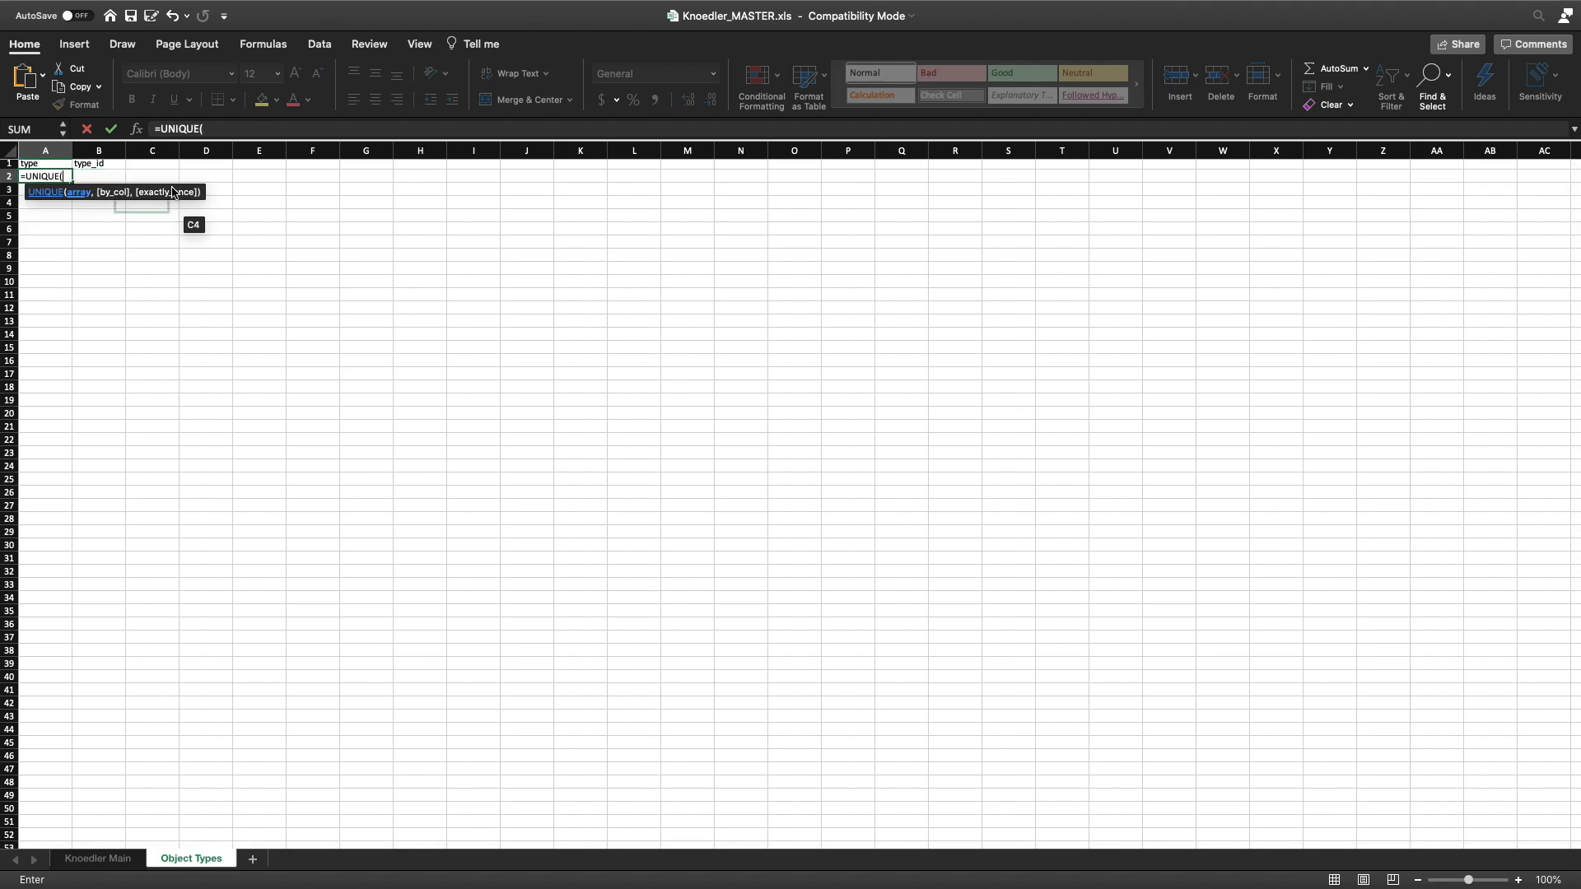
{"action": "left_click", "coordinate": [224, 132]}
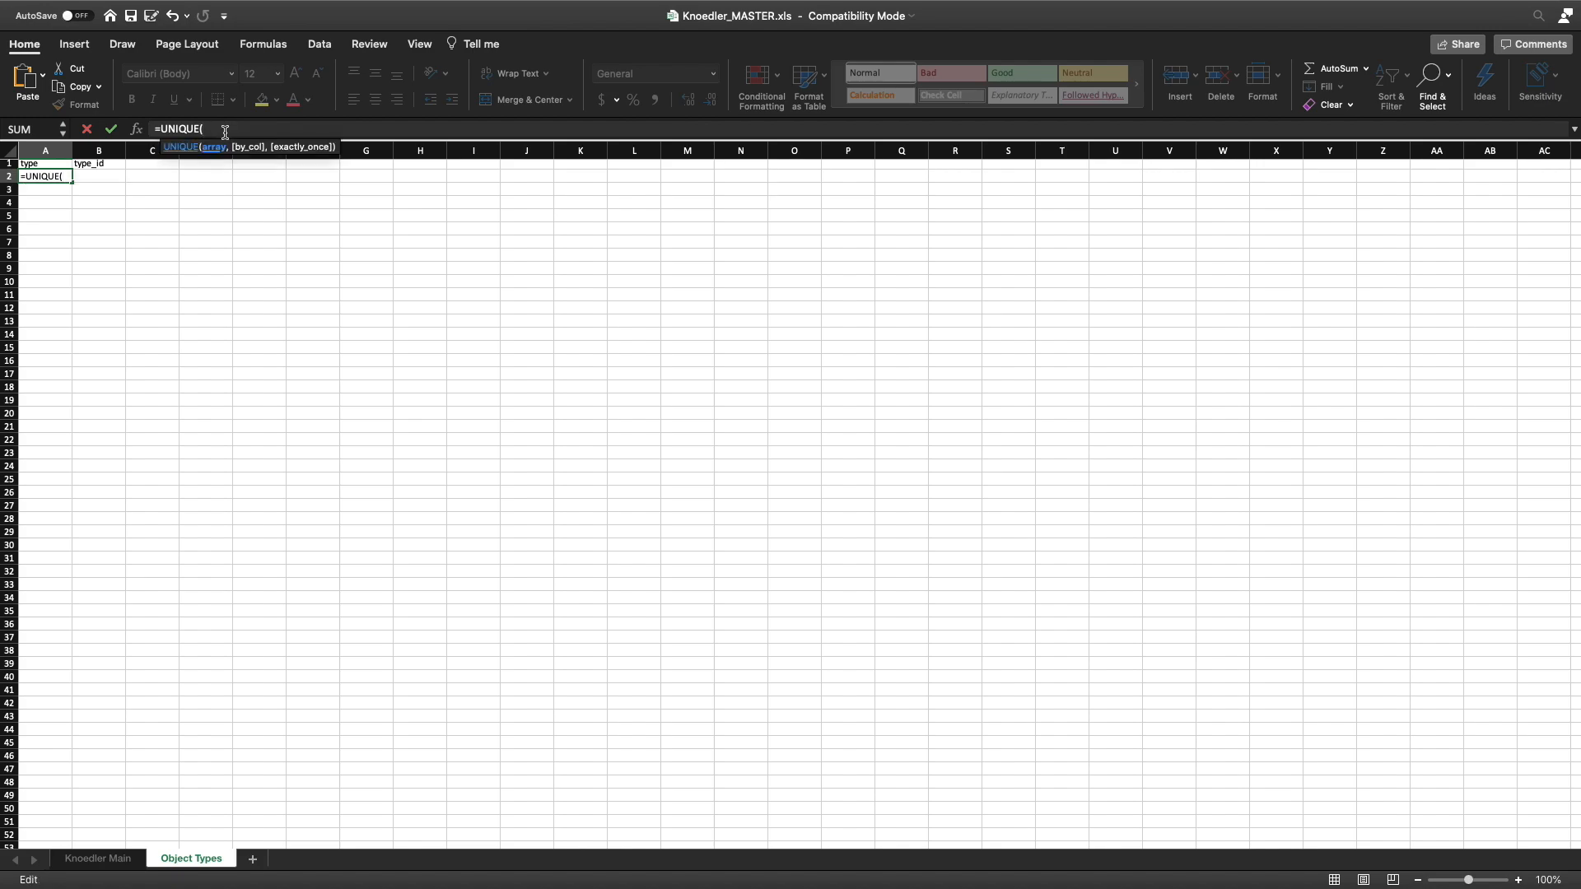
{"action": "left_click", "coordinate": [92, 861]}
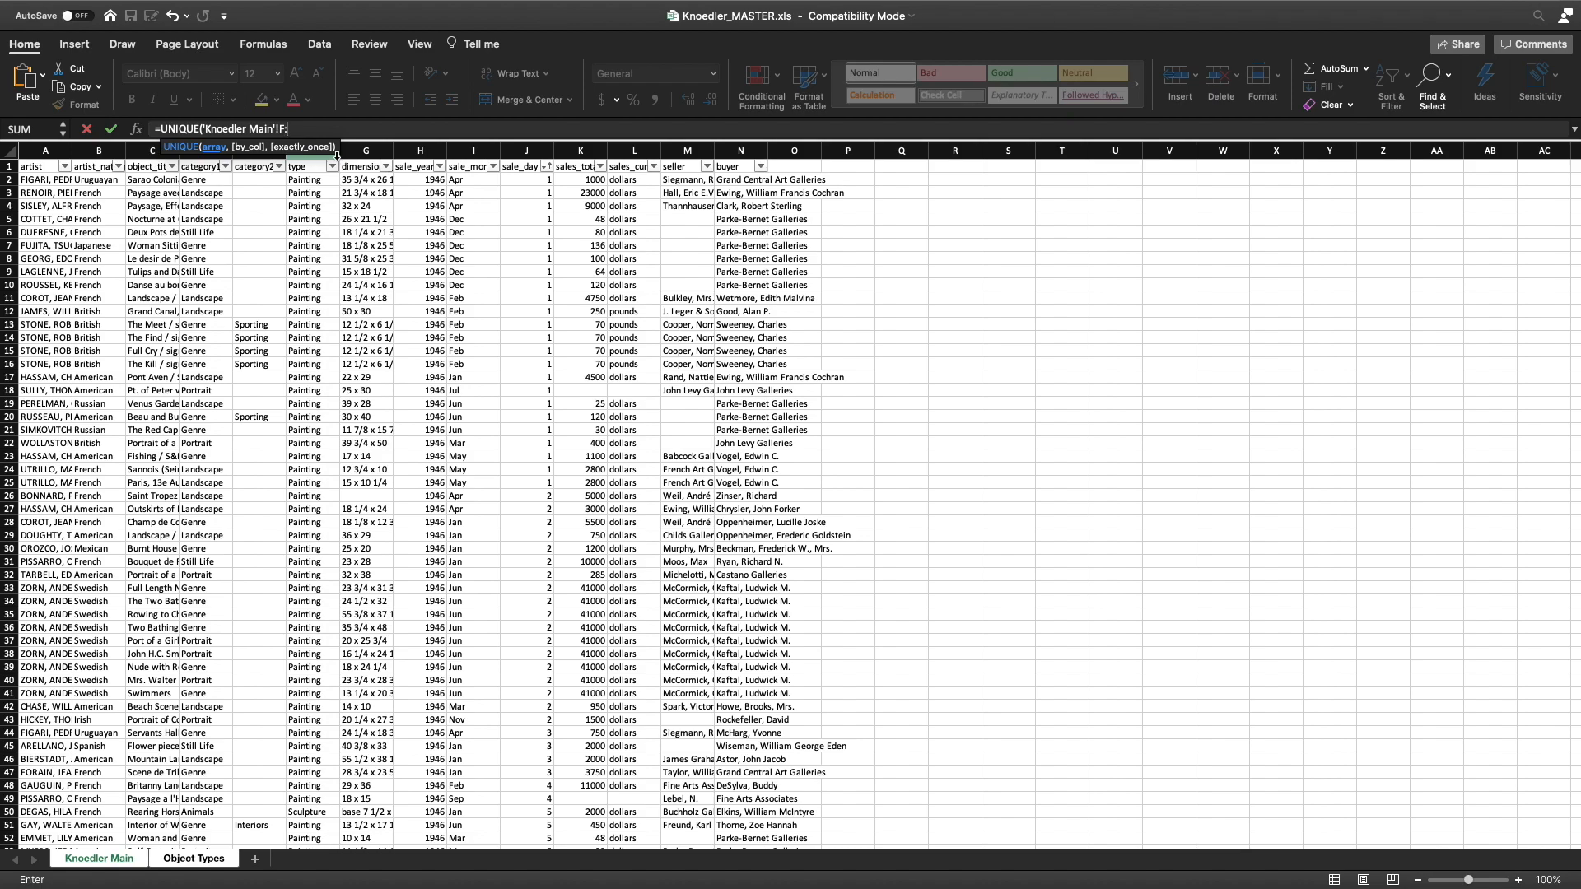
{"action": "type", "text": "F"}
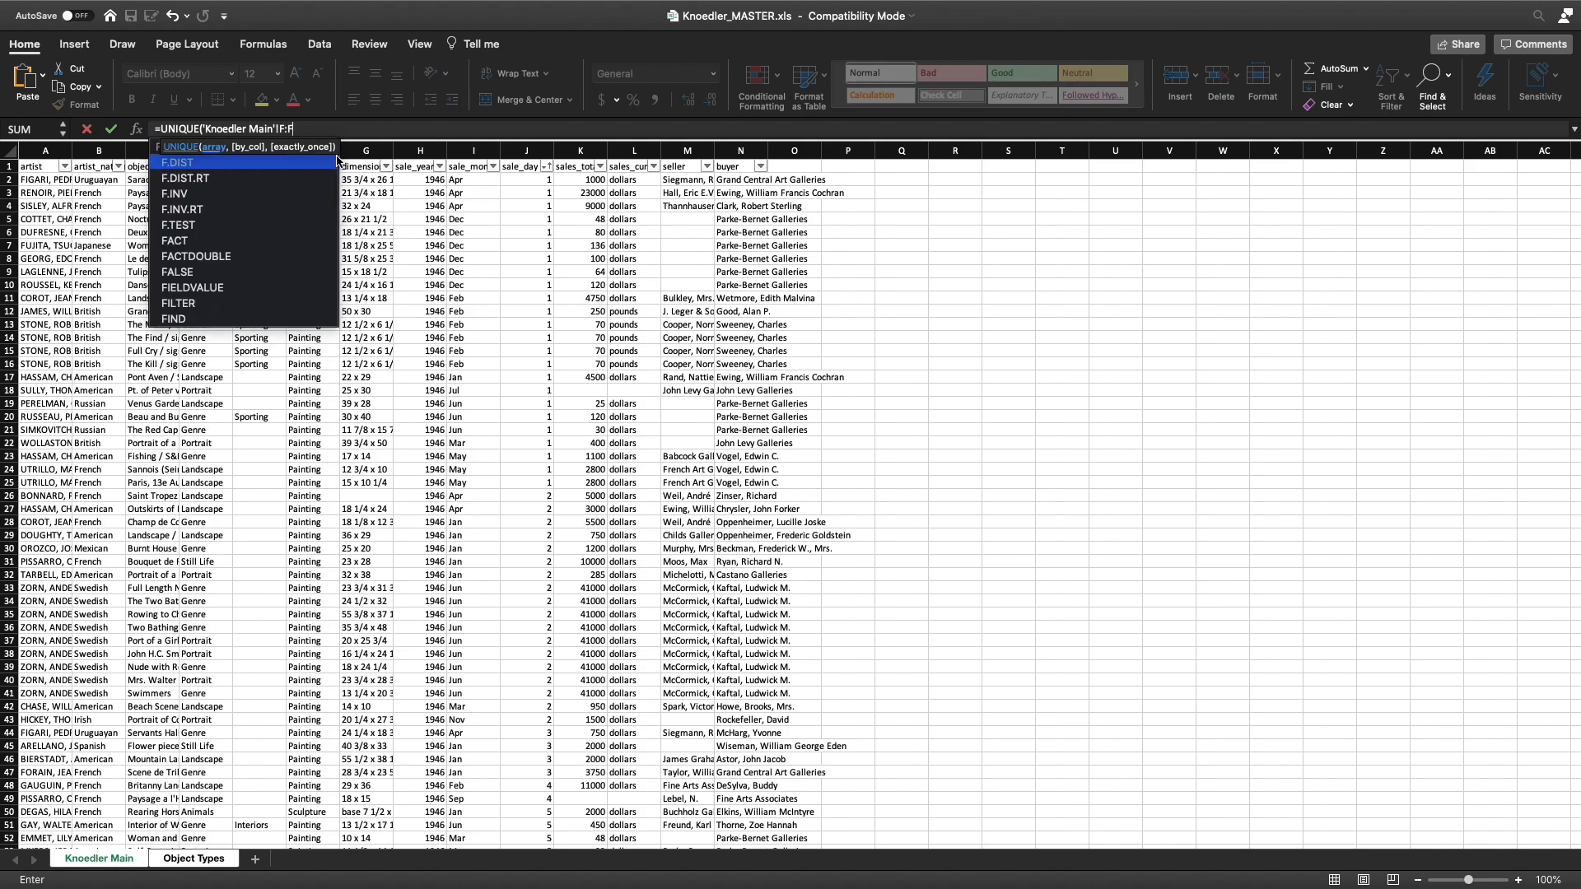
{"action": "type", "text": ")"}
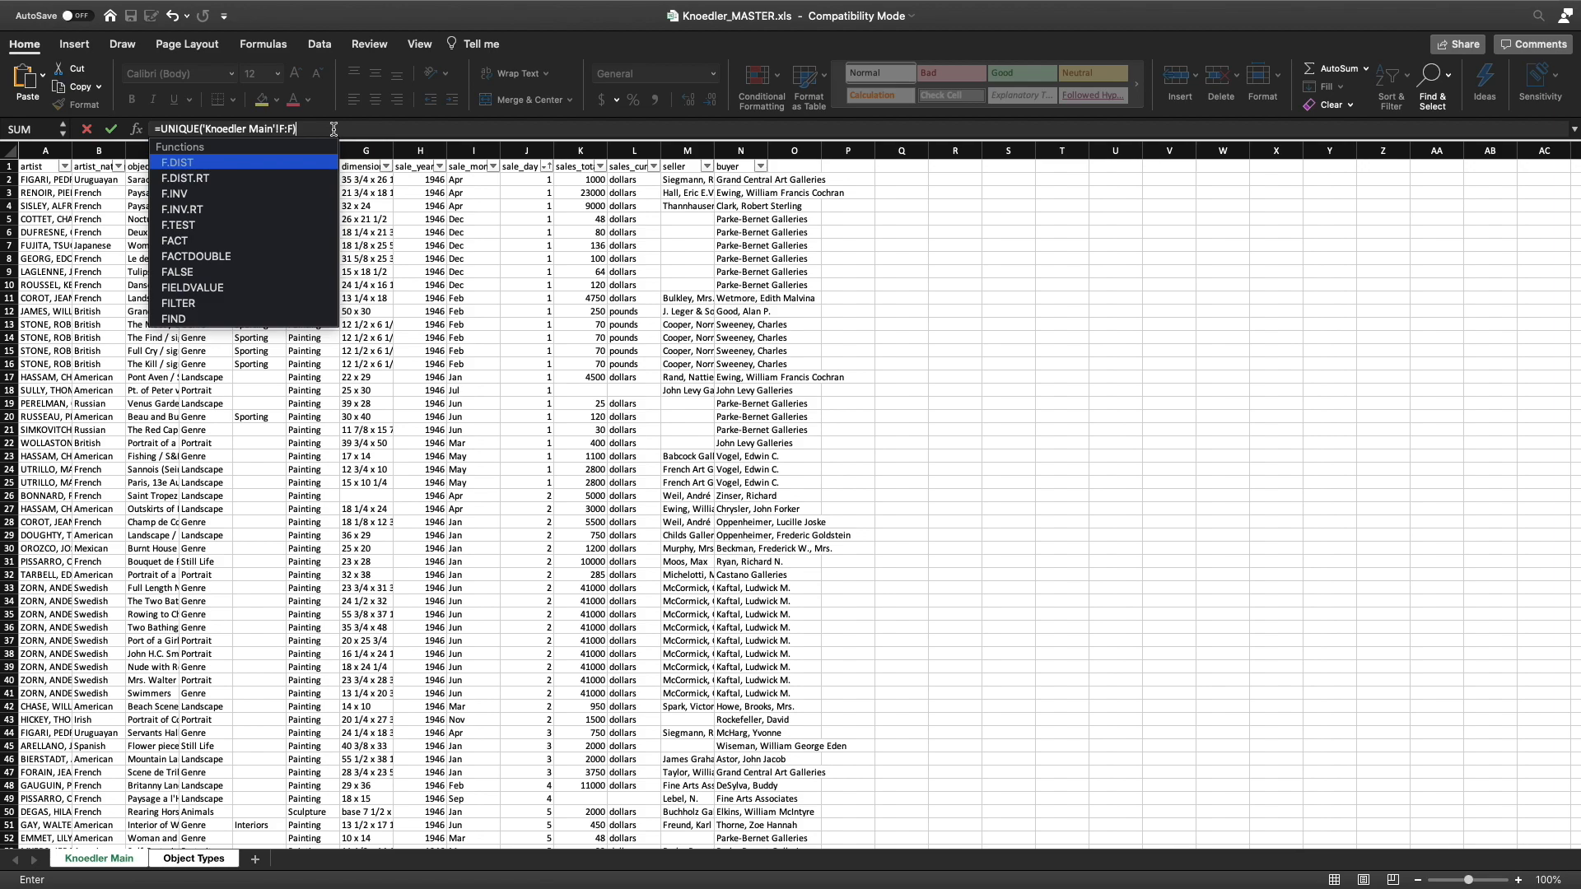
{"action": "left_click", "coordinate": [313, 129]}
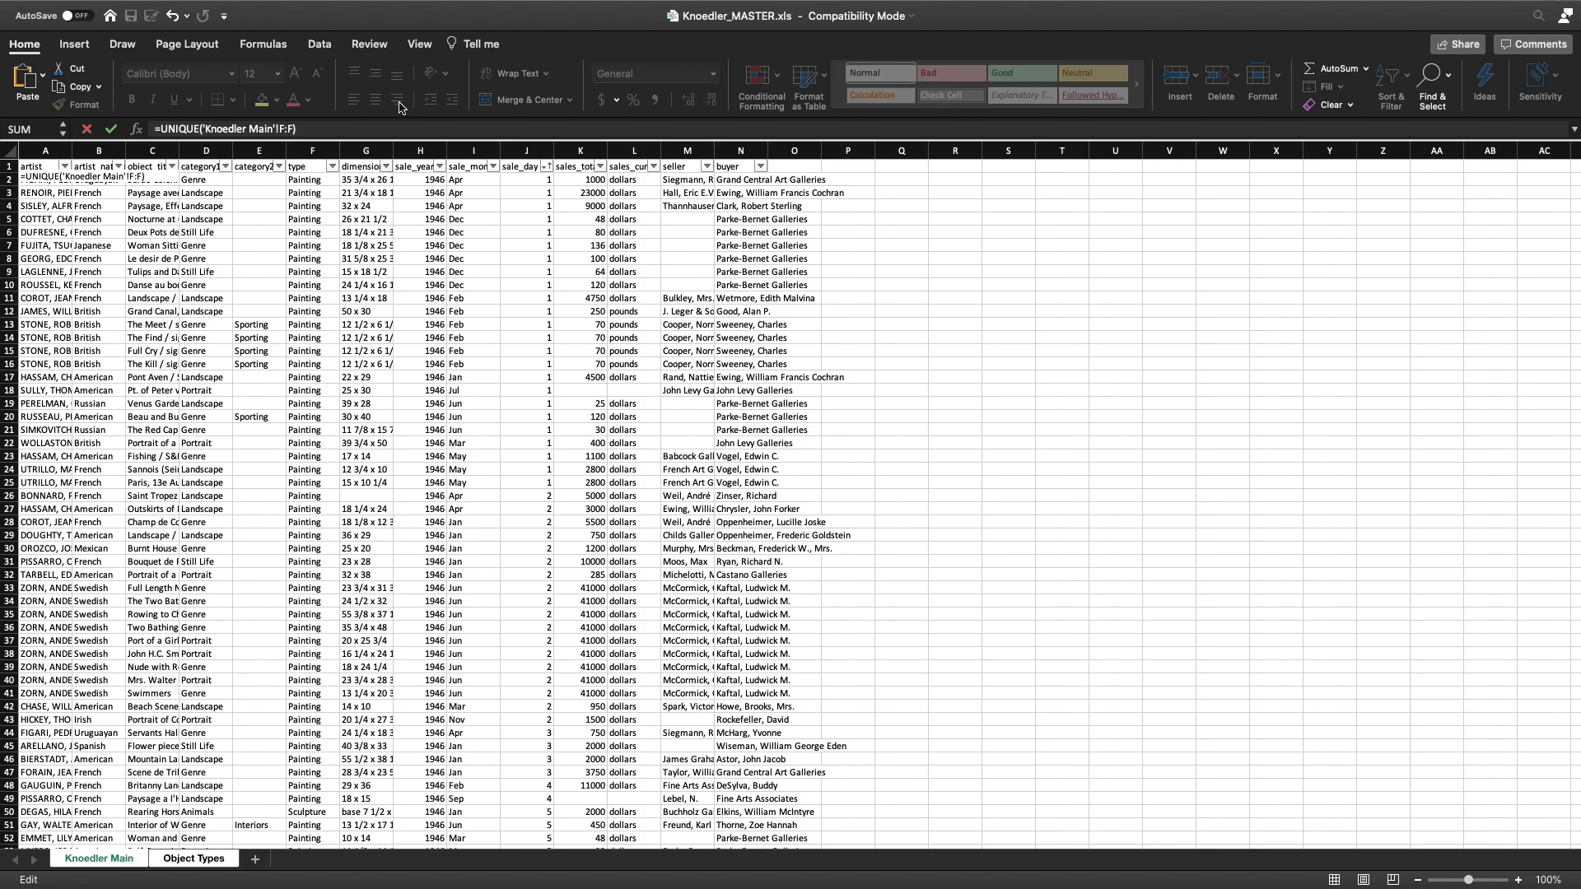
{"action": "key", "text": "Return"}
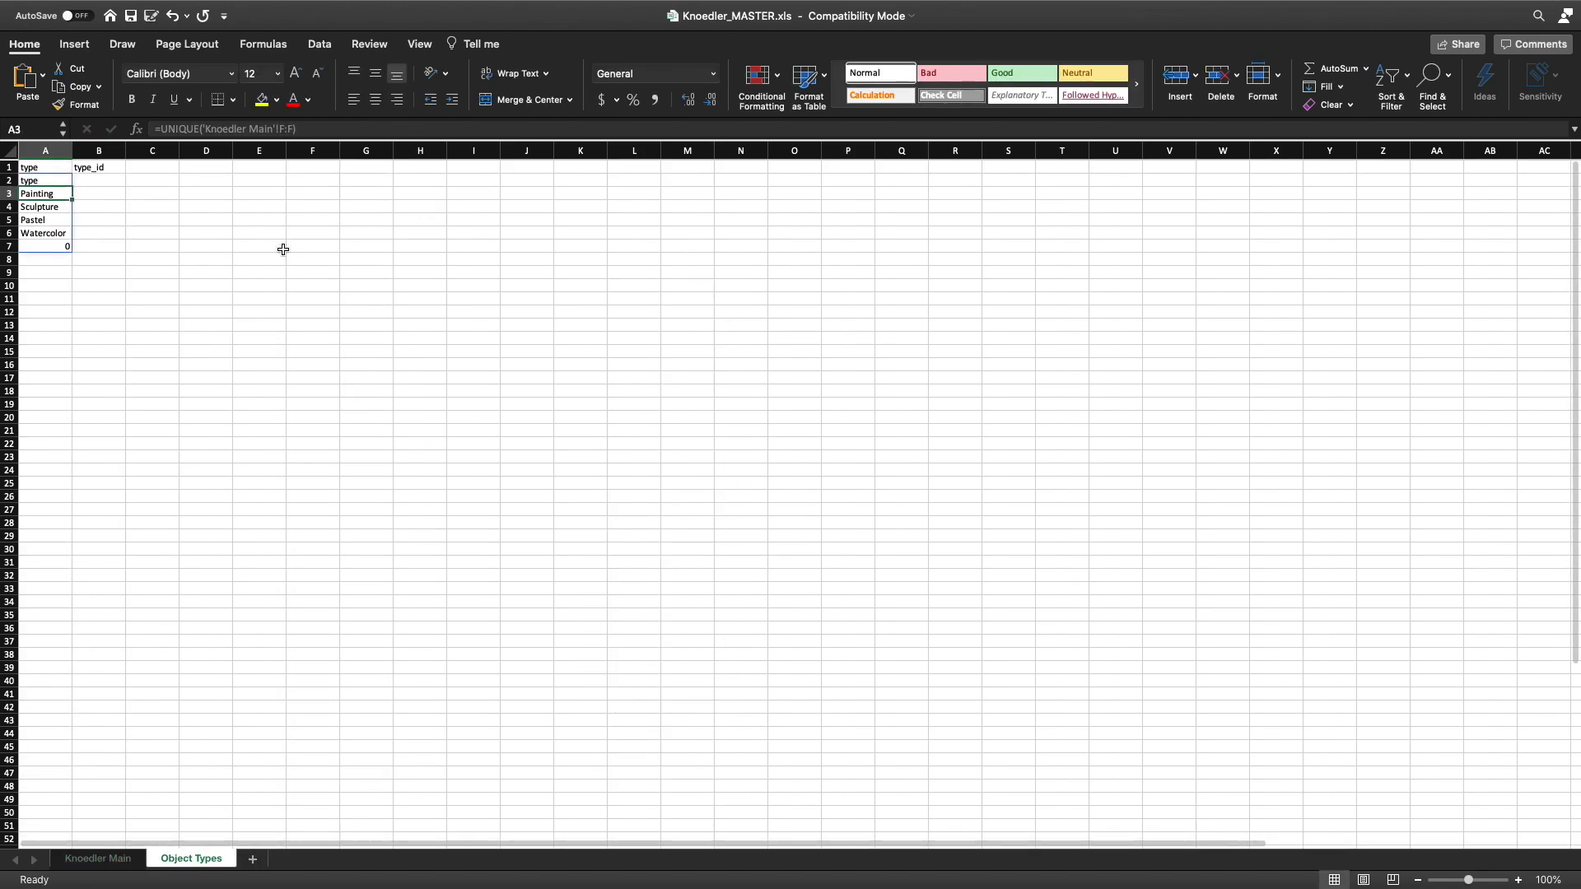
Examine A2 and the cells below it in the list to compare the formula behind each entry.
{"action": "left_click", "coordinate": [130, 181]}
{"action": "left_click", "coordinate": [47, 180]}
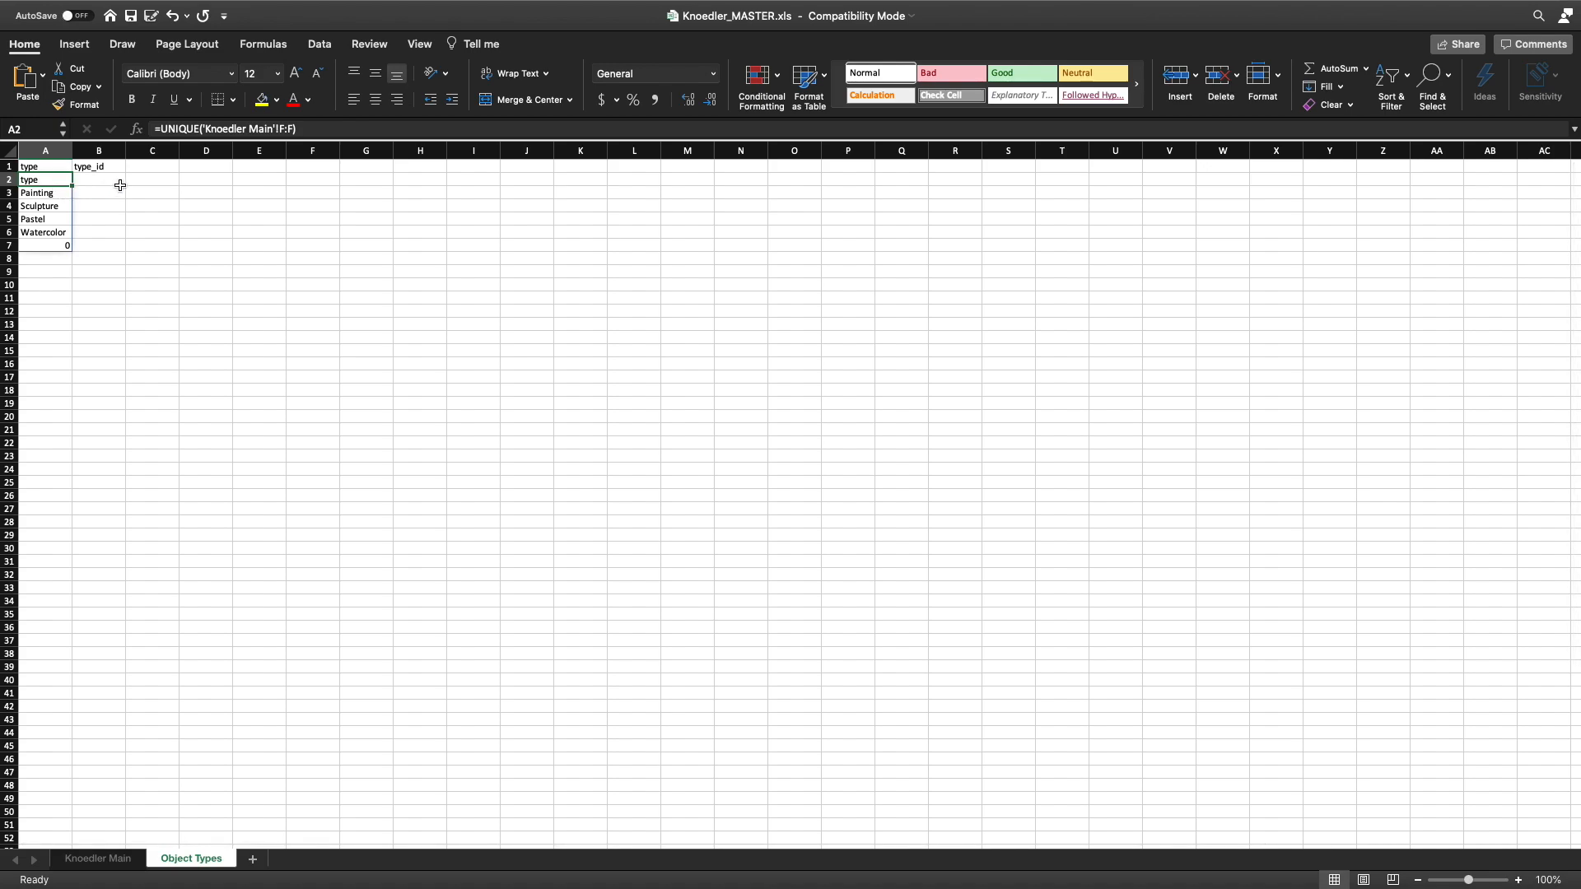
{"action": "key", "text": "Down"}
{"action": "key", "text": "Up"}
{"action": "key", "text": "Down"}
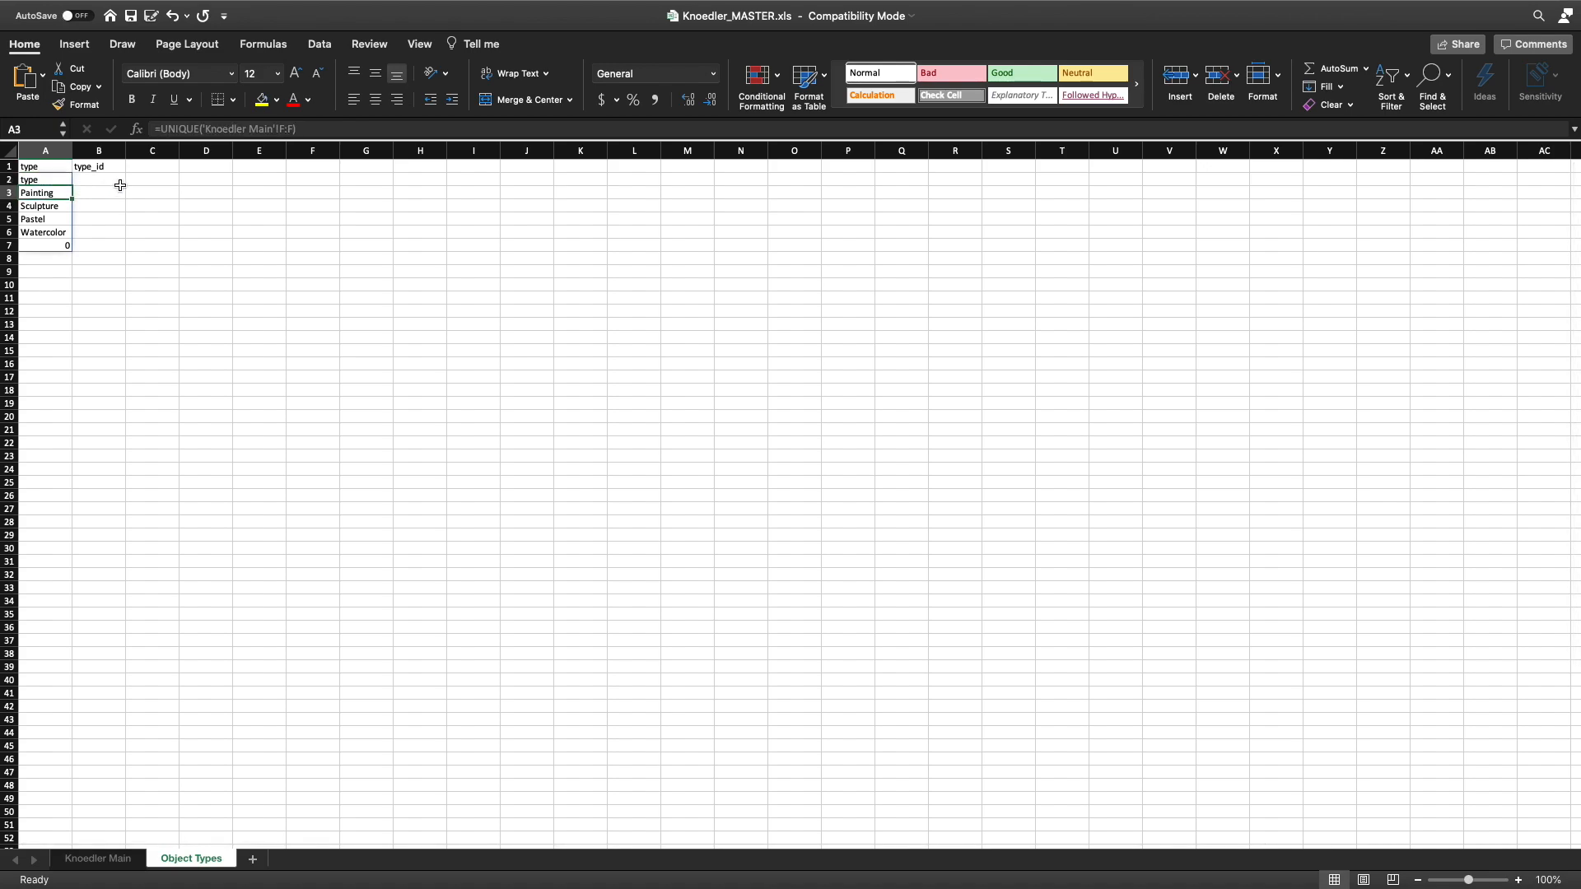
{"action": "key", "text": "Down"}
{"action": "key", "text": "Down"}
{"action": "key", "text": "Down"}
Clear the UNIQUE formula from A2 and undo the deletion.
{"action": "key", "text": "Up"}
{"action": "key", "text": "Up"}
{"action": "key", "text": "Up"}
{"action": "key", "text": "Up"}
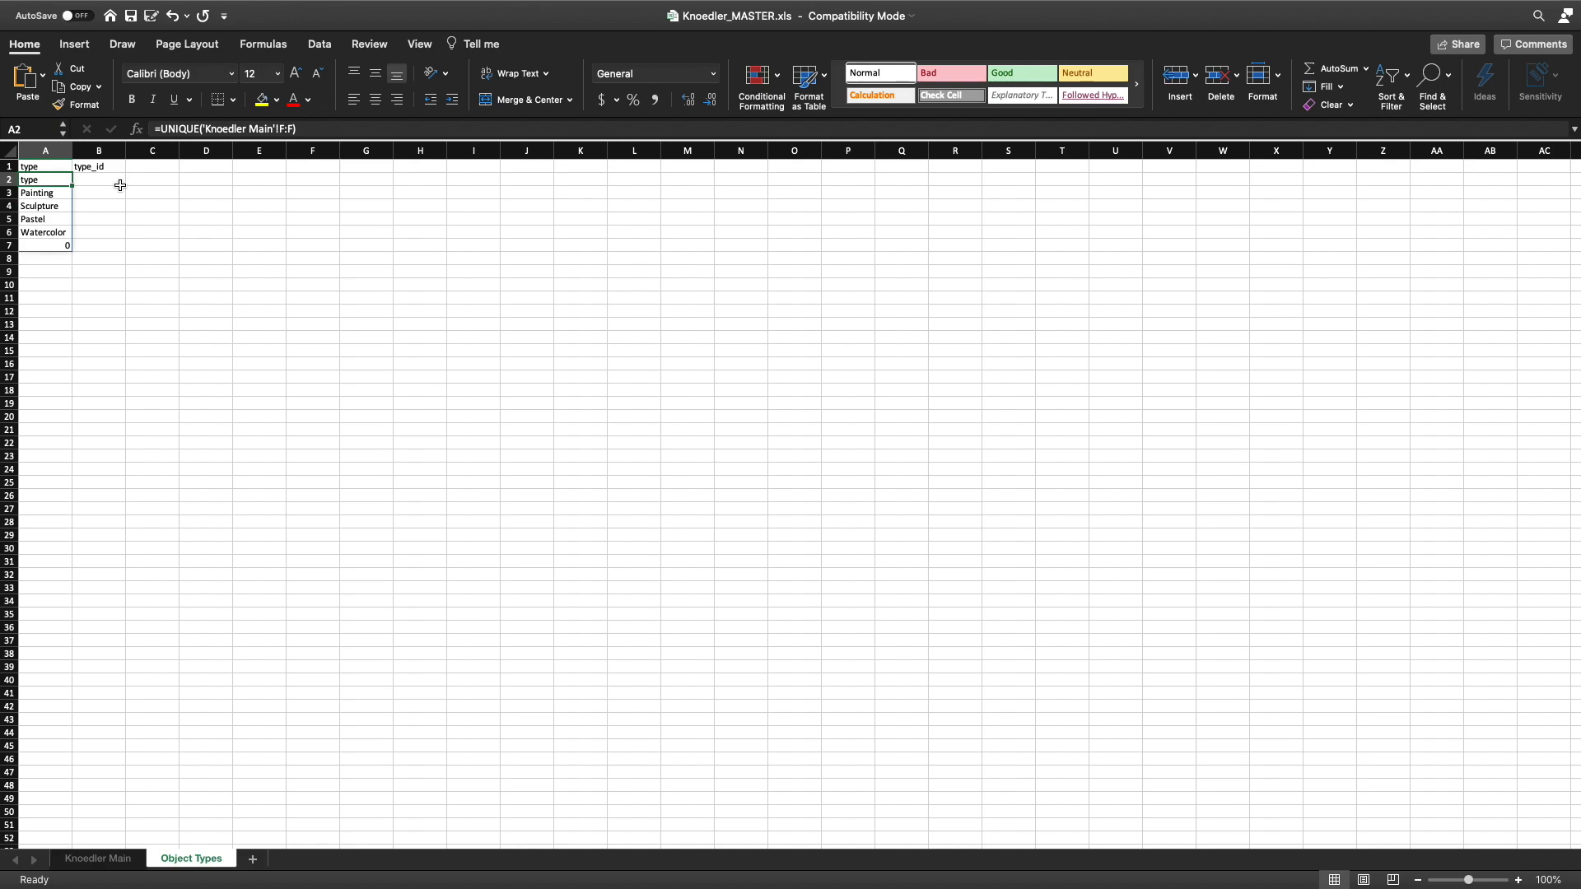
{"action": "key", "text": "Delete"}
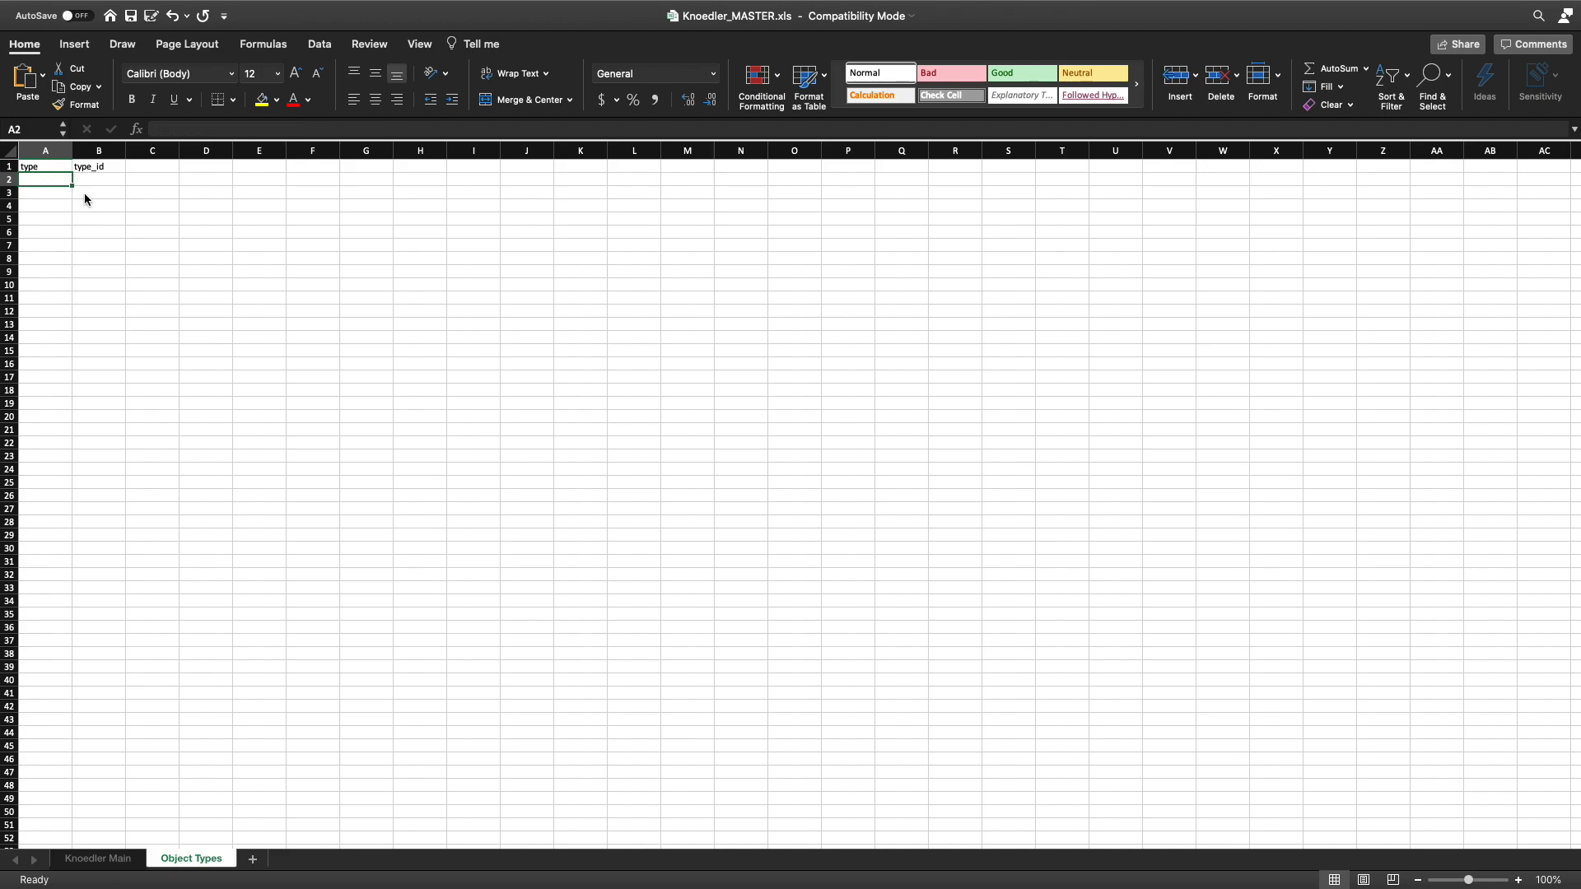
{"action": "key", "text": "cmd+z"}
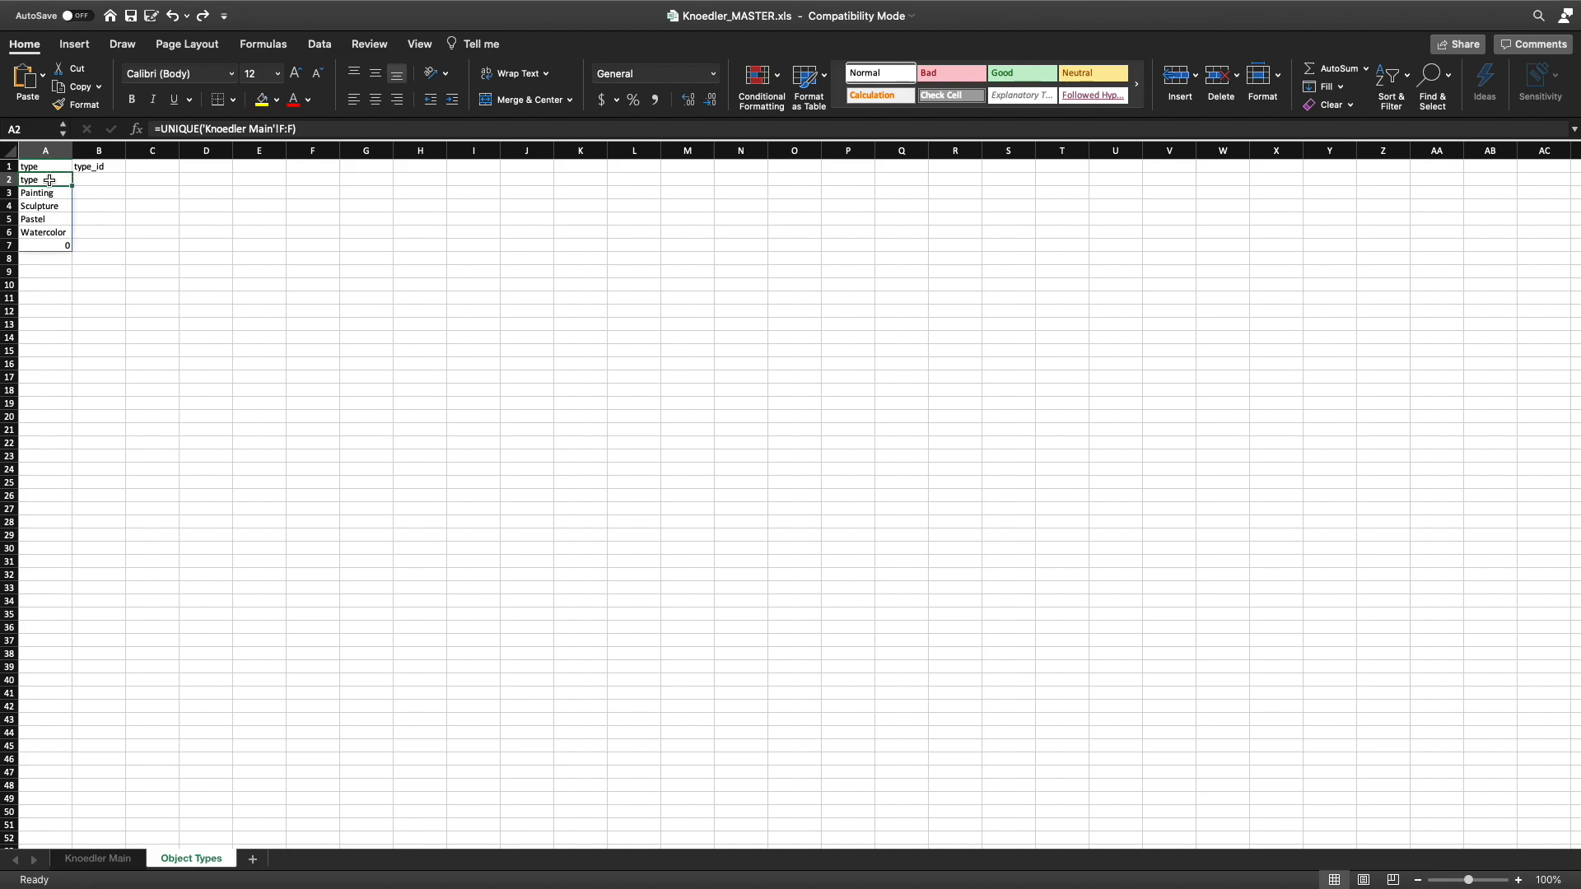
Copy the type list in A2:A6 and paste it as values only starting at C2.
{"action": "left_click", "coordinate": [56, 232], "text": "shift"}
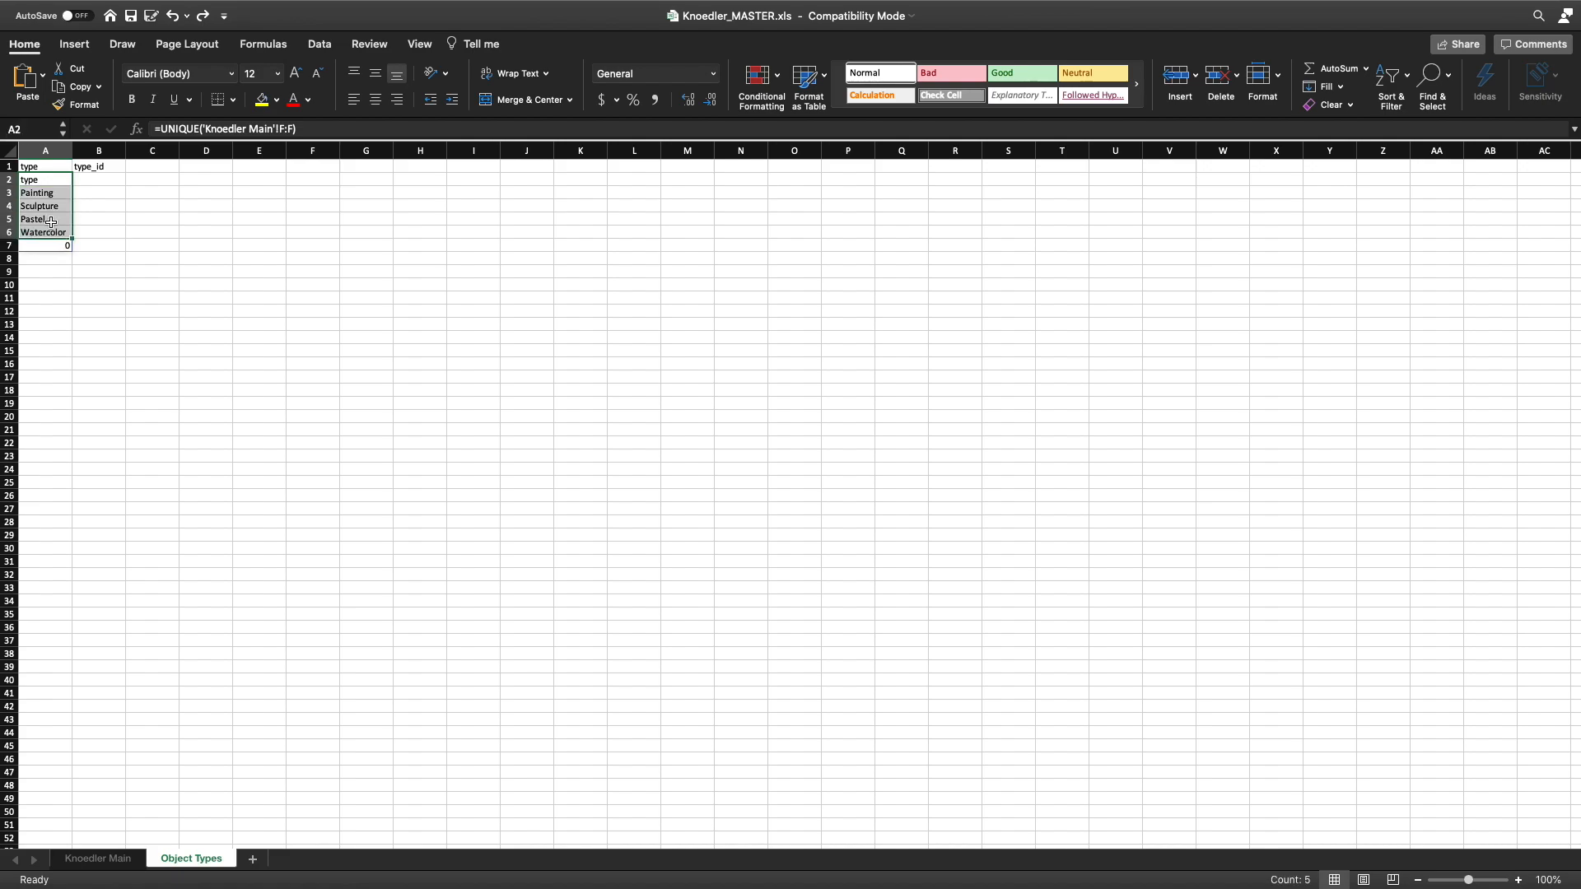
{"action": "key", "text": "super+c"}
{"action": "right_click", "coordinate": [52, 222]}
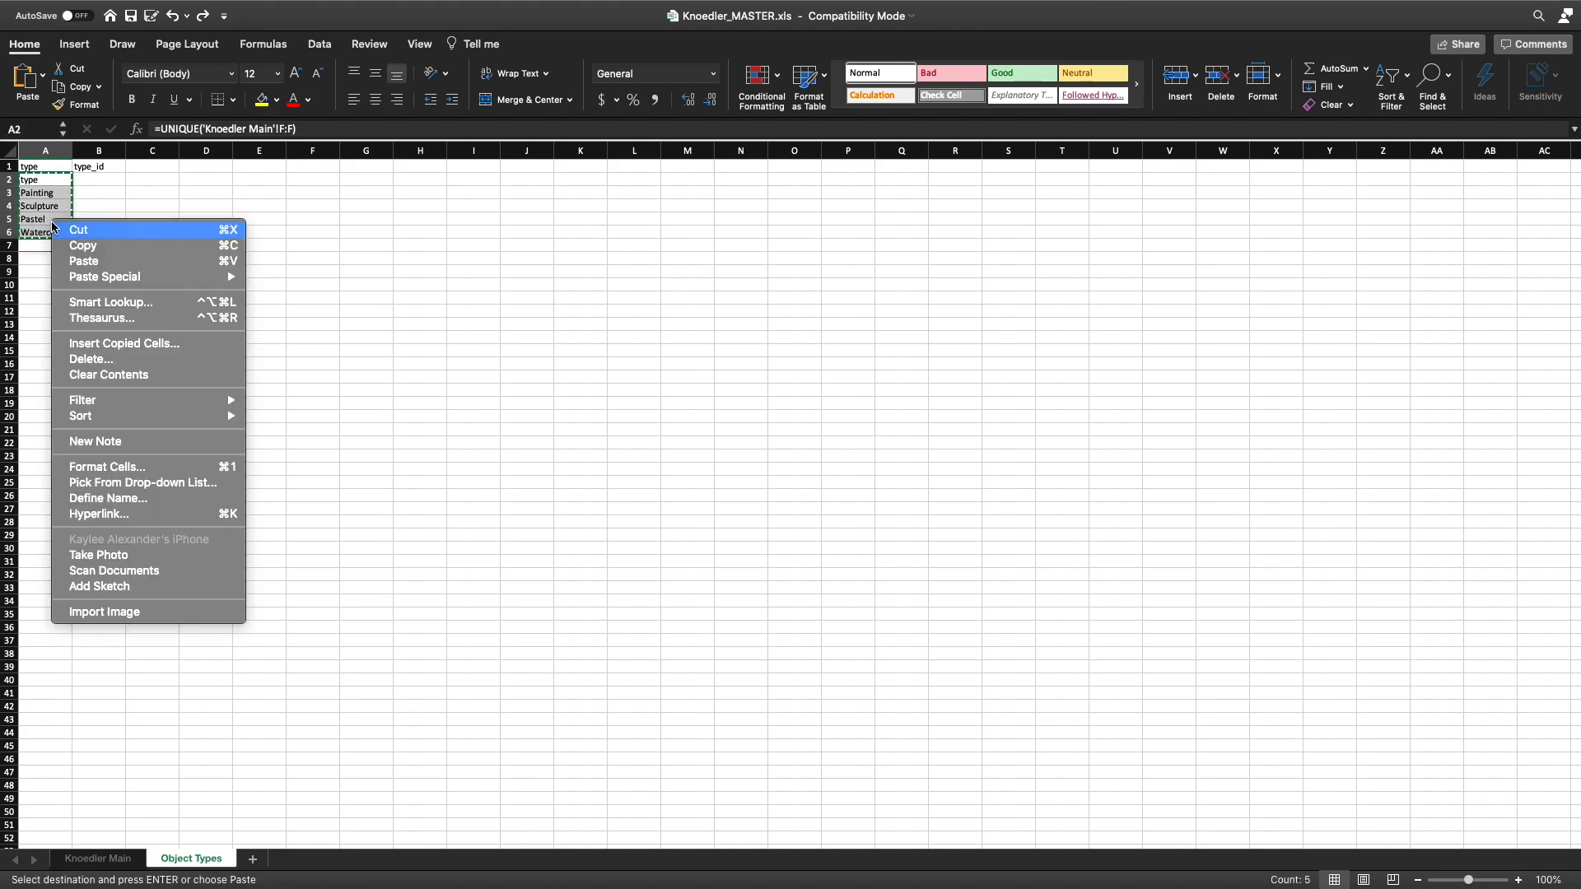
{"action": "right_click", "coordinate": [164, 178]}
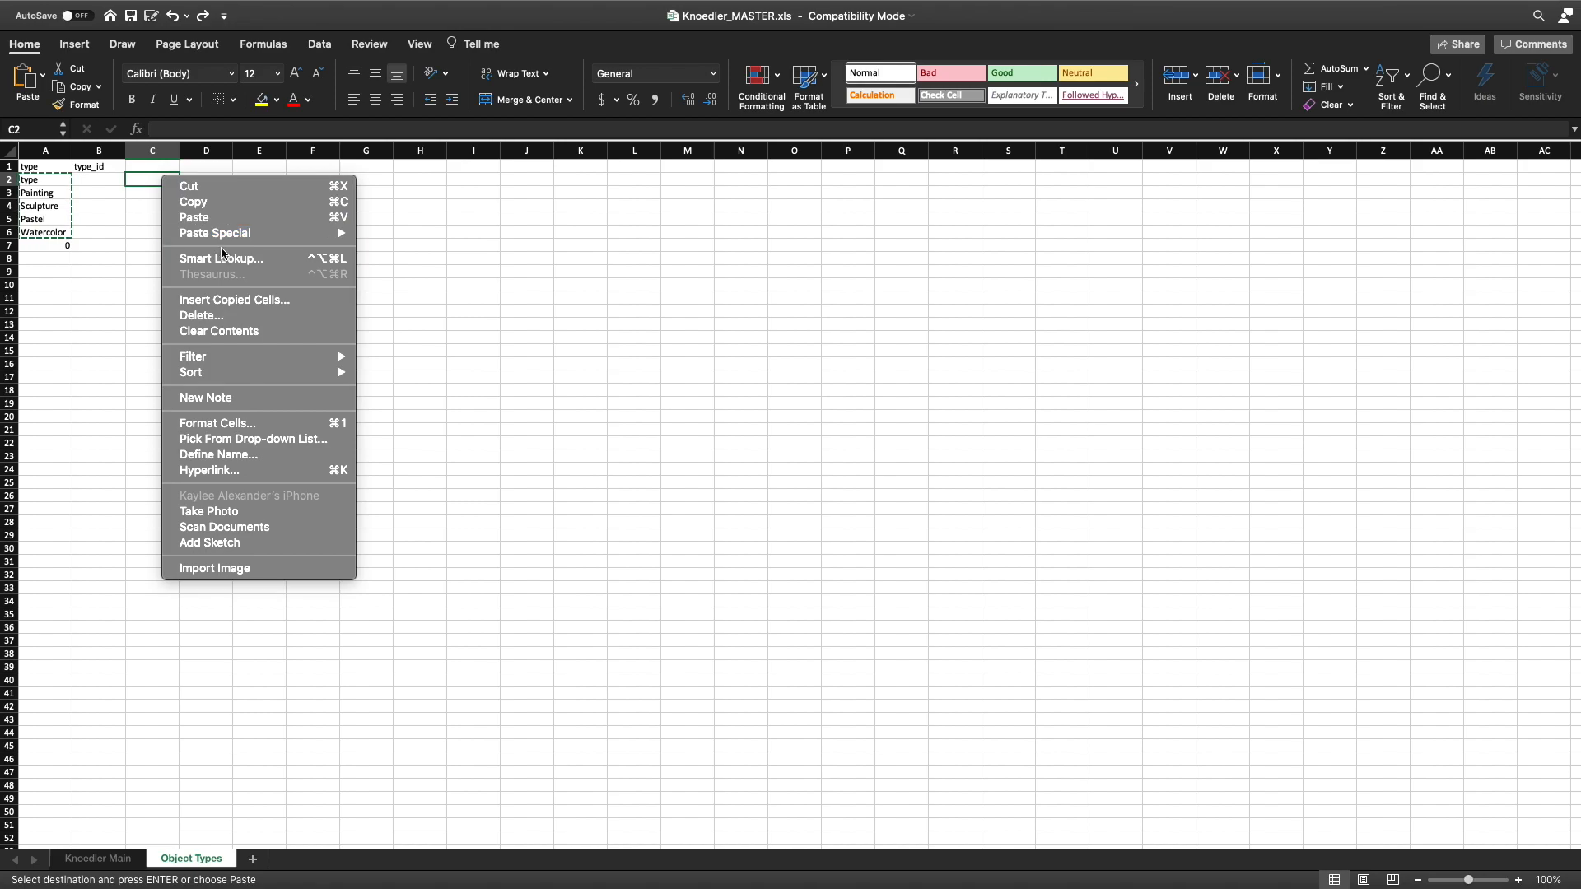
{"action": "mouse_move", "coordinate": [241, 236]}
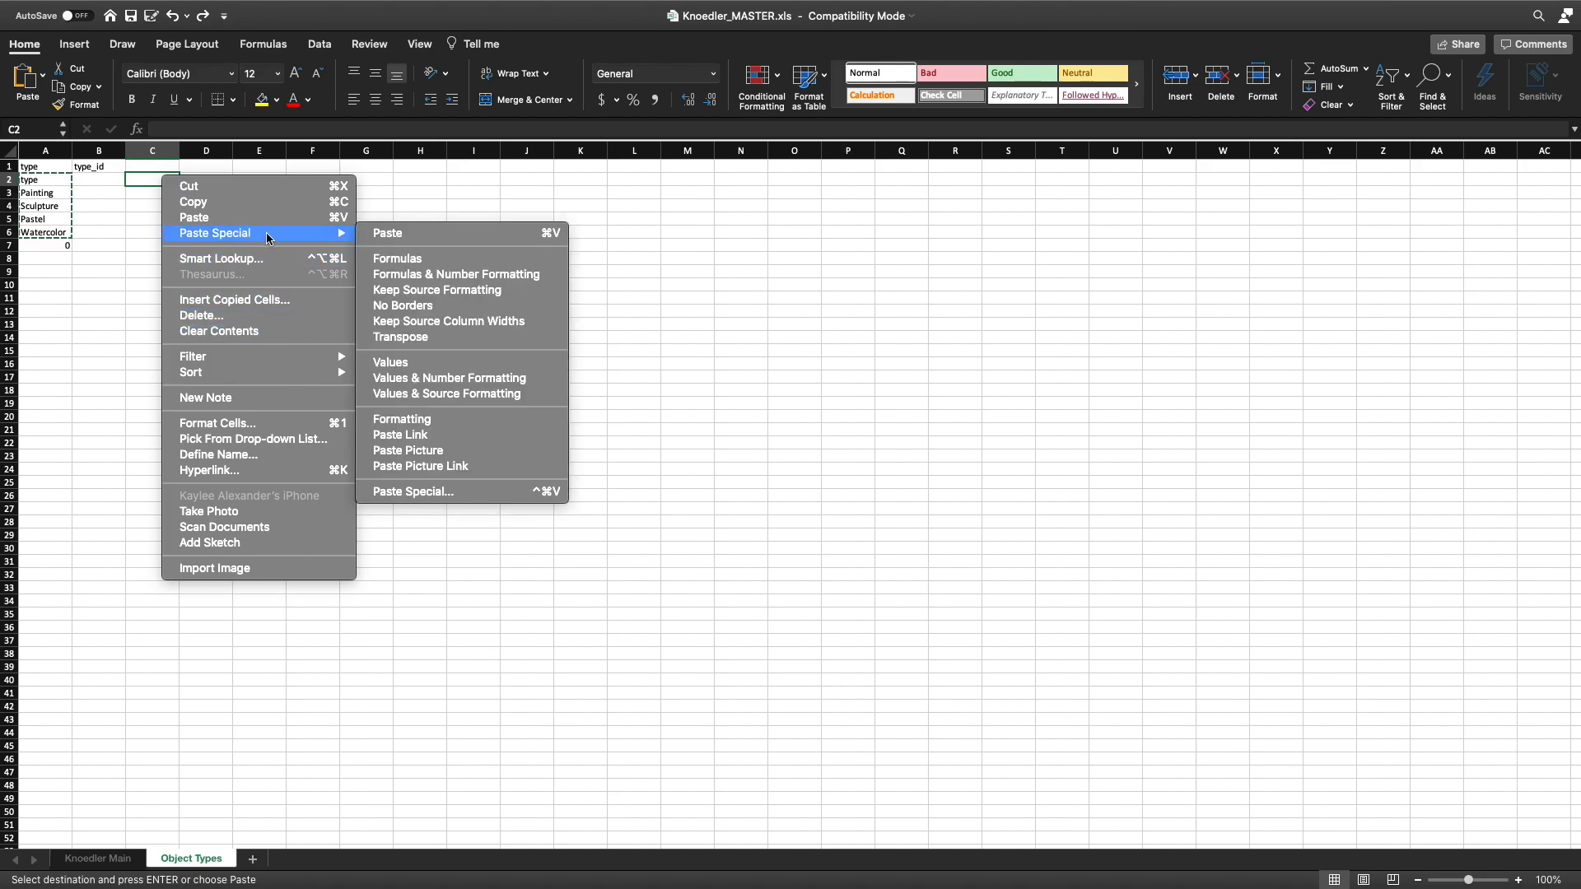
{"action": "left_click", "coordinate": [479, 365]}
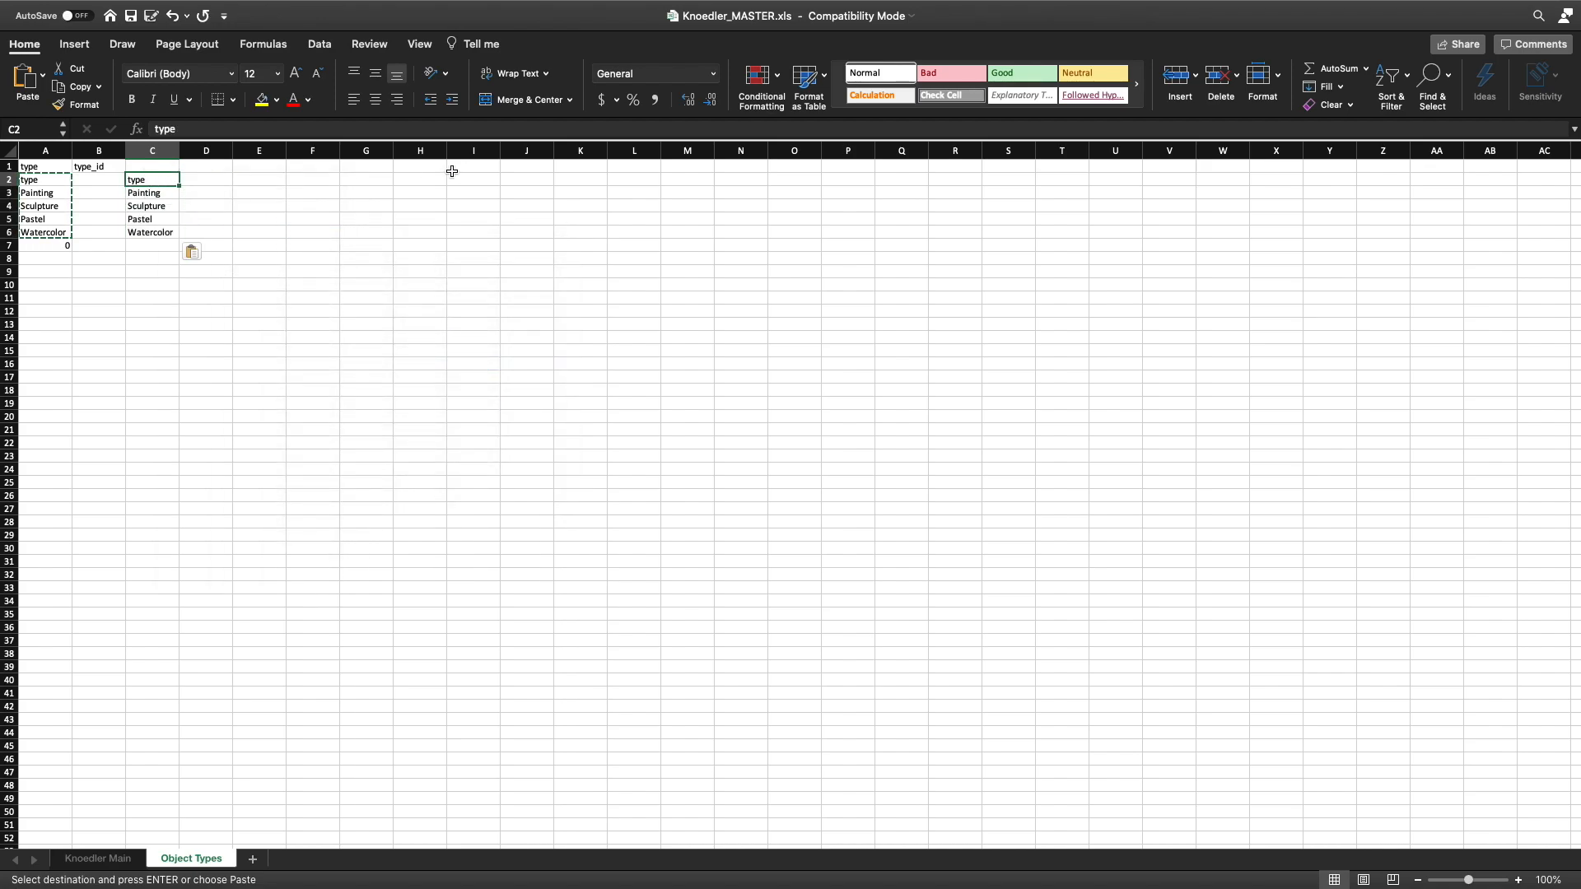
Check the pasted entries in column C and delete the repeated "type" header from C2.
{"action": "key", "text": "Down"}
{"action": "key", "text": "Down"}
{"action": "key", "text": "Down"}
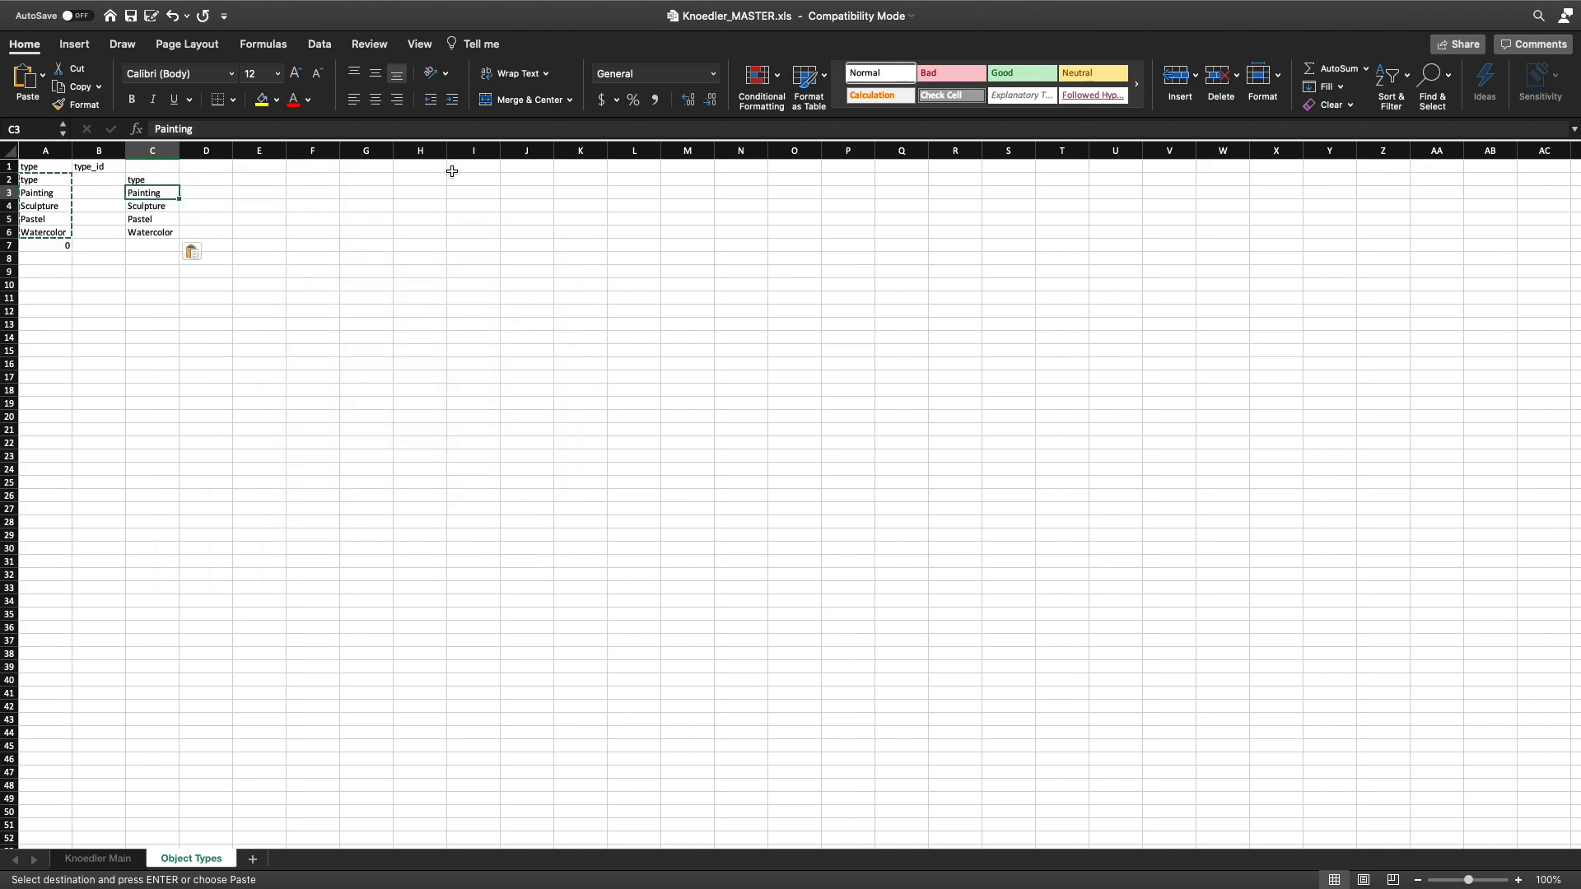
{"action": "key", "text": "Up"}
{"action": "key", "text": "Up"}
{"action": "key", "text": "Up"}
{"action": "key", "text": "Delete"}
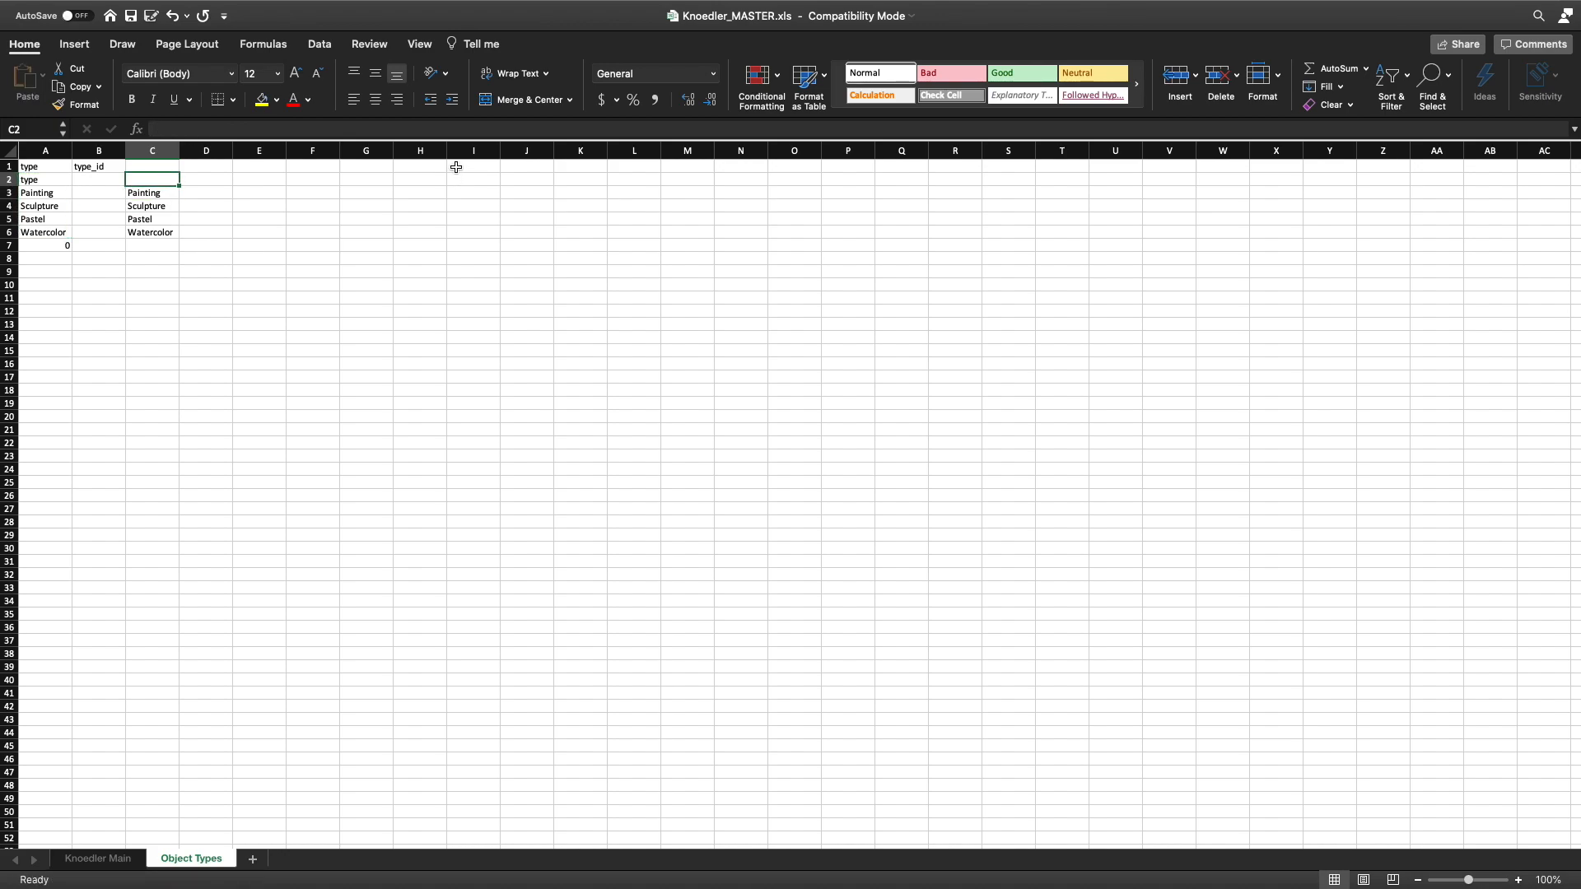
{"action": "left_click", "coordinate": [269, 270]}
{"action": "scroll", "coordinate": [102, 257], "scroll_direction": "right", "scroll_amount": 3}
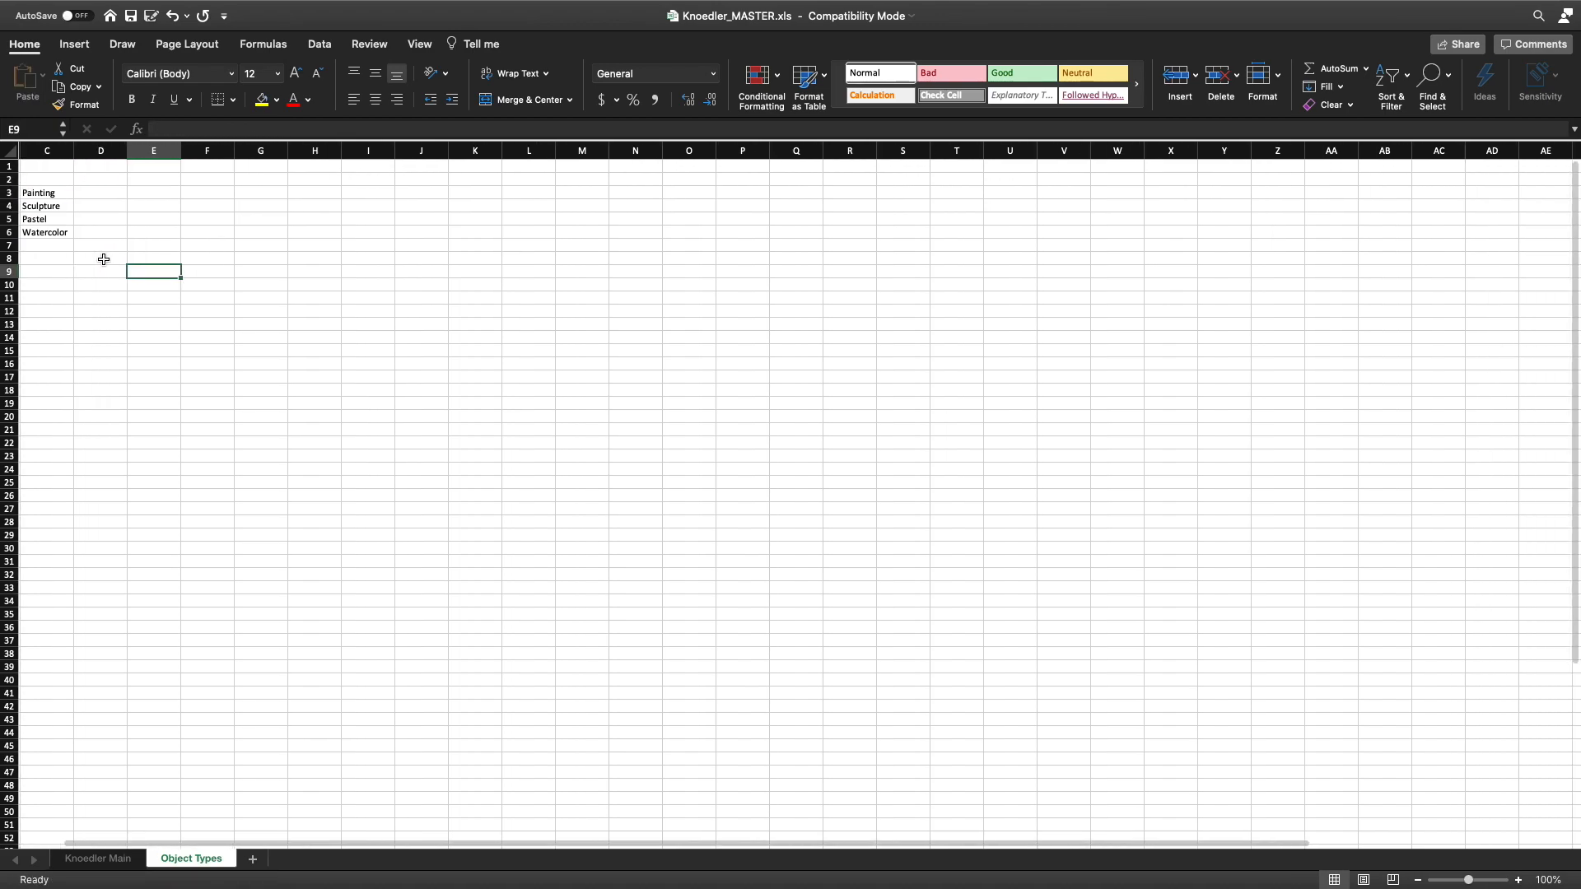
{"action": "scroll", "coordinate": [71, 242], "scroll_direction": "left", "scroll_amount": 3}
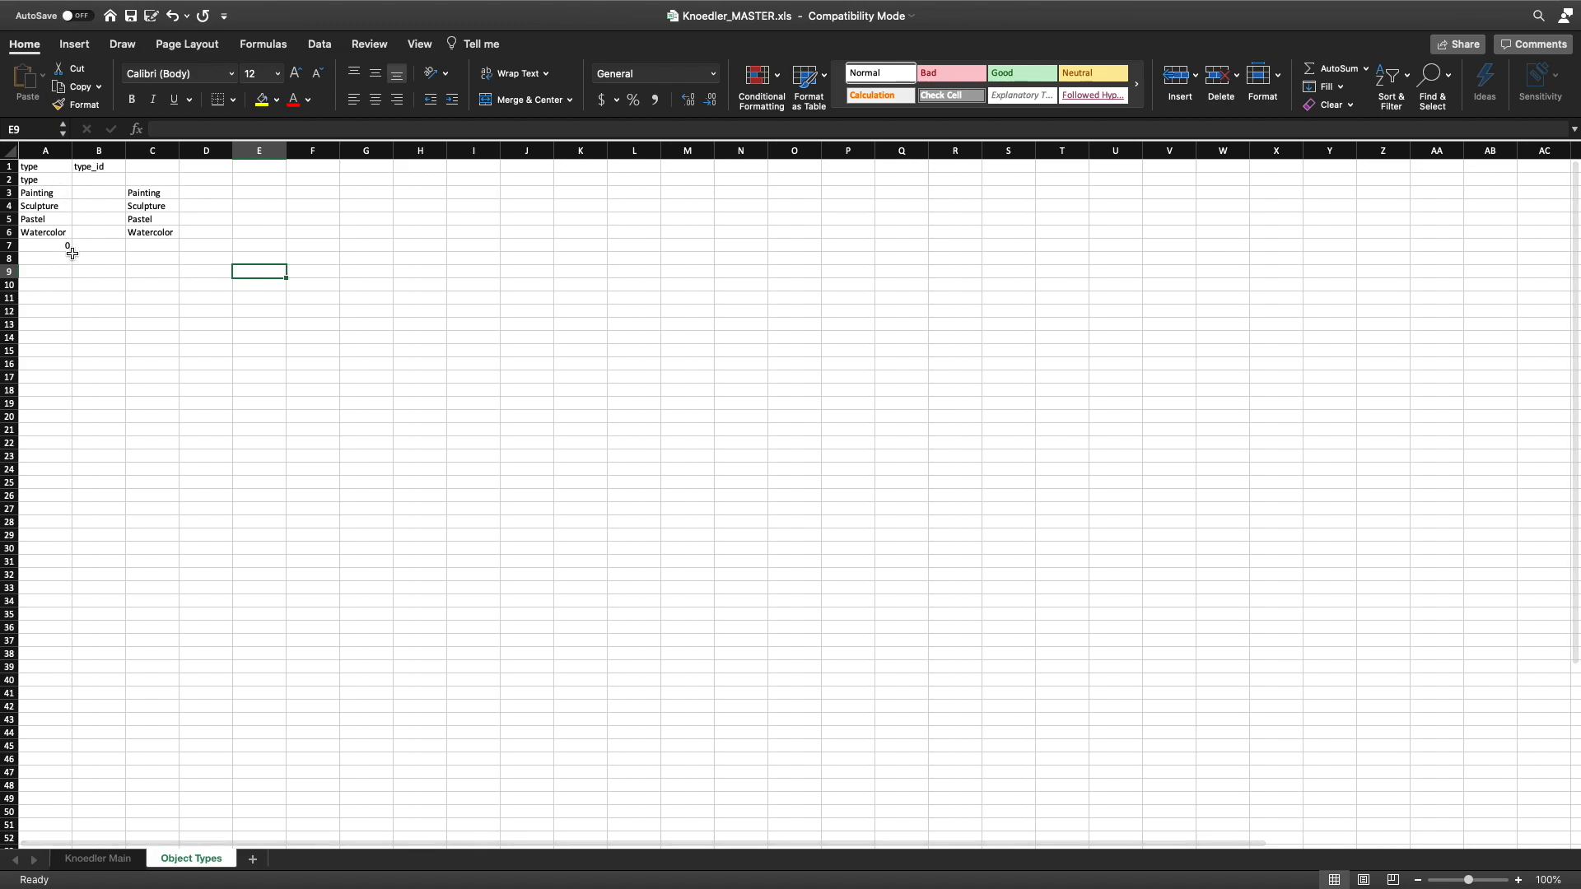
{"action": "left_click", "coordinate": [45, 249]}
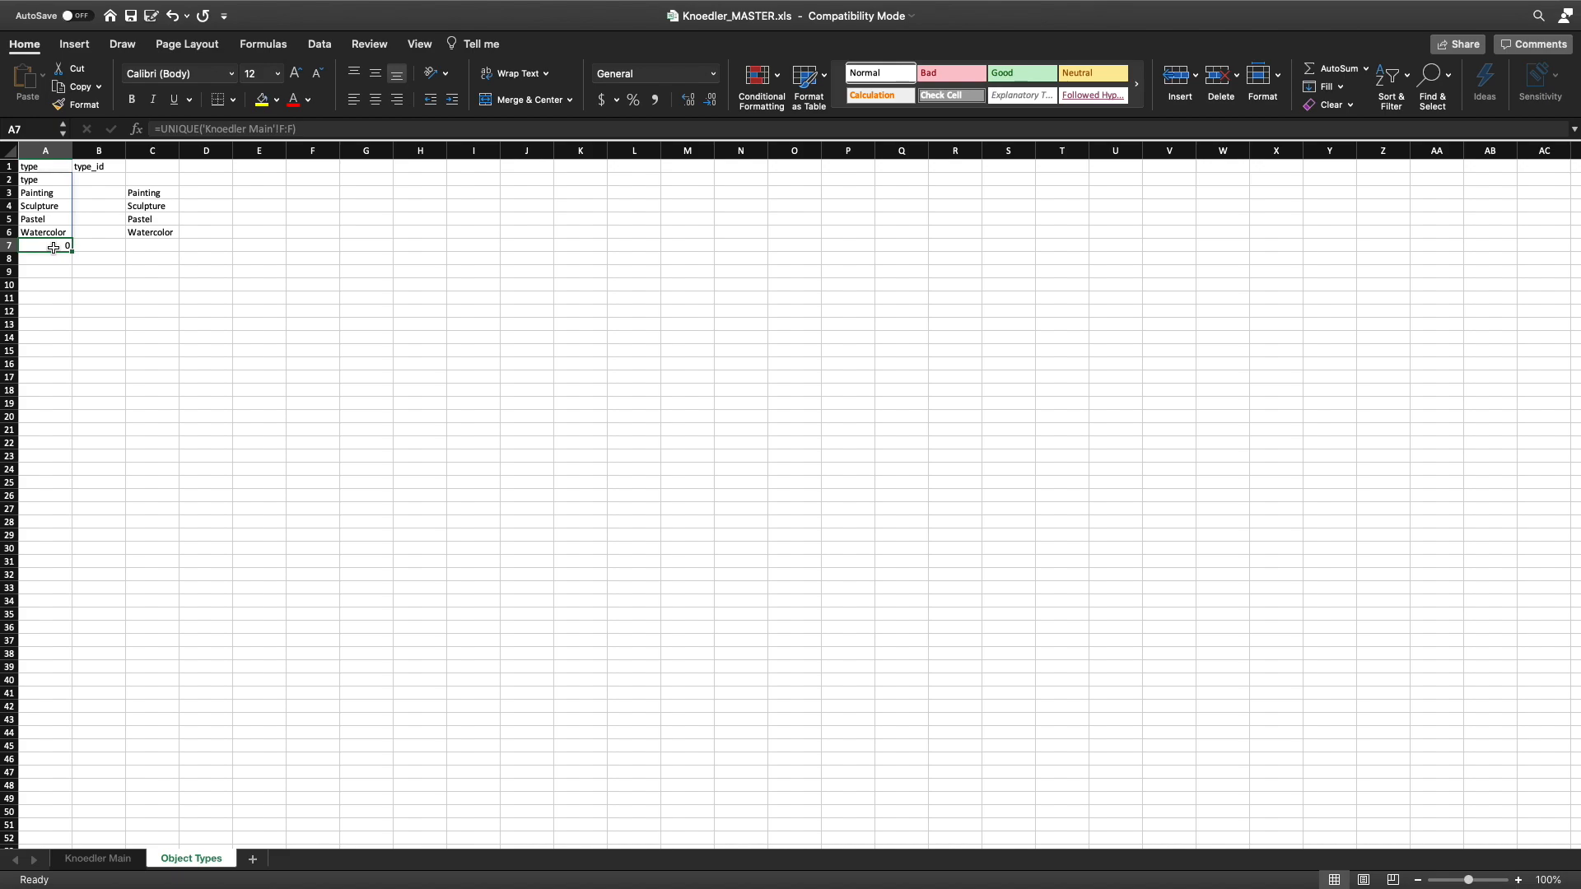
Clear the UNIQUE formula from A2 and move the type values in C3:C6 to column A starting at A2.
{"action": "left_click", "coordinate": [48, 179]}
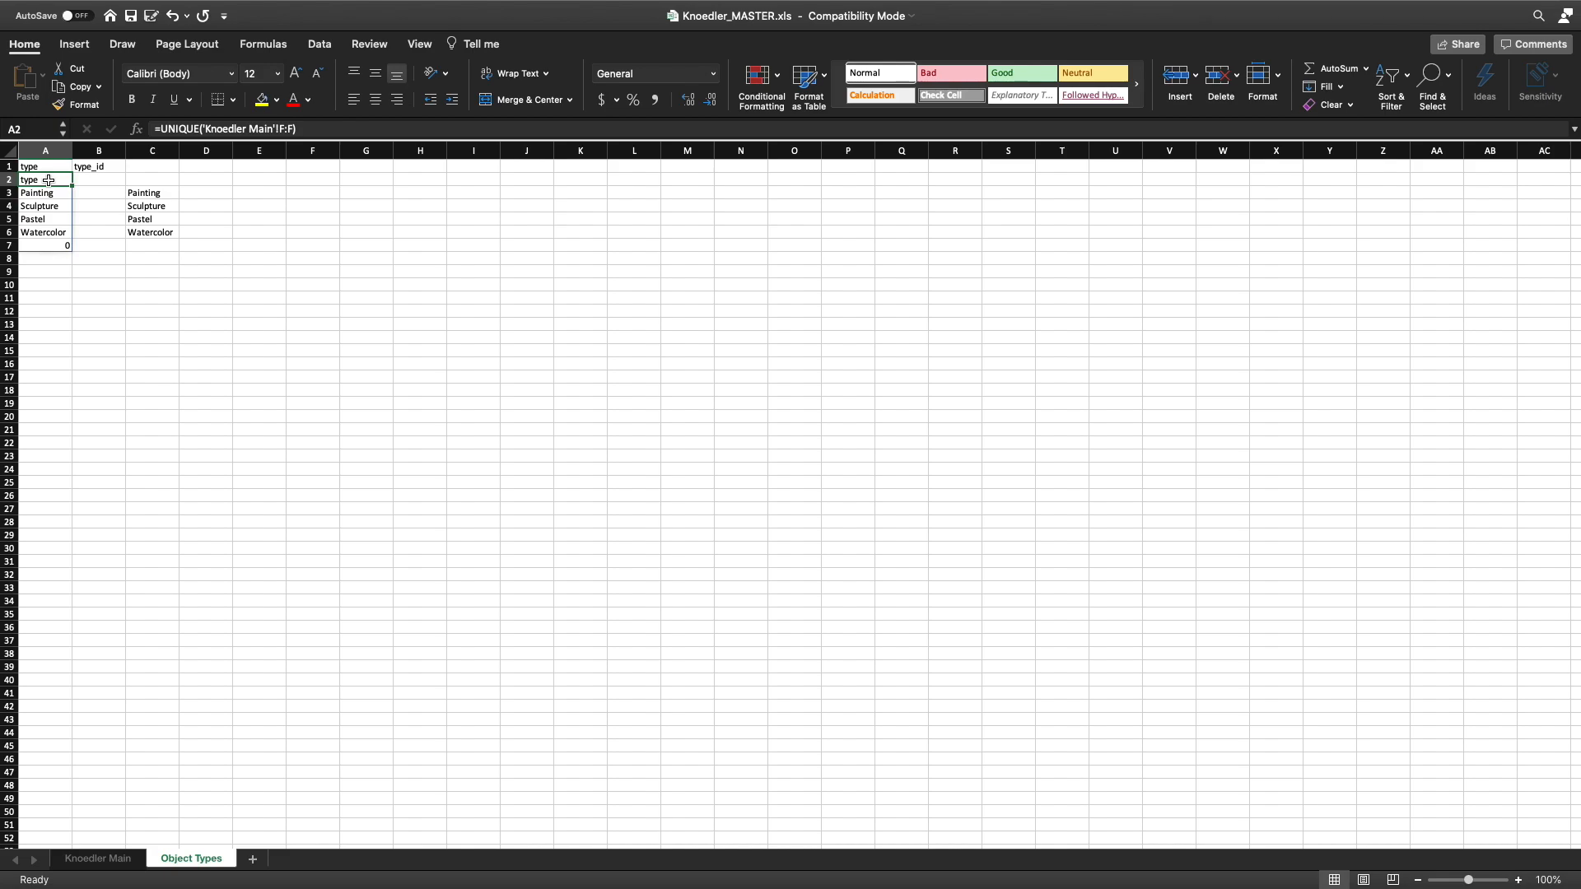
{"action": "key", "text": "Delete"}
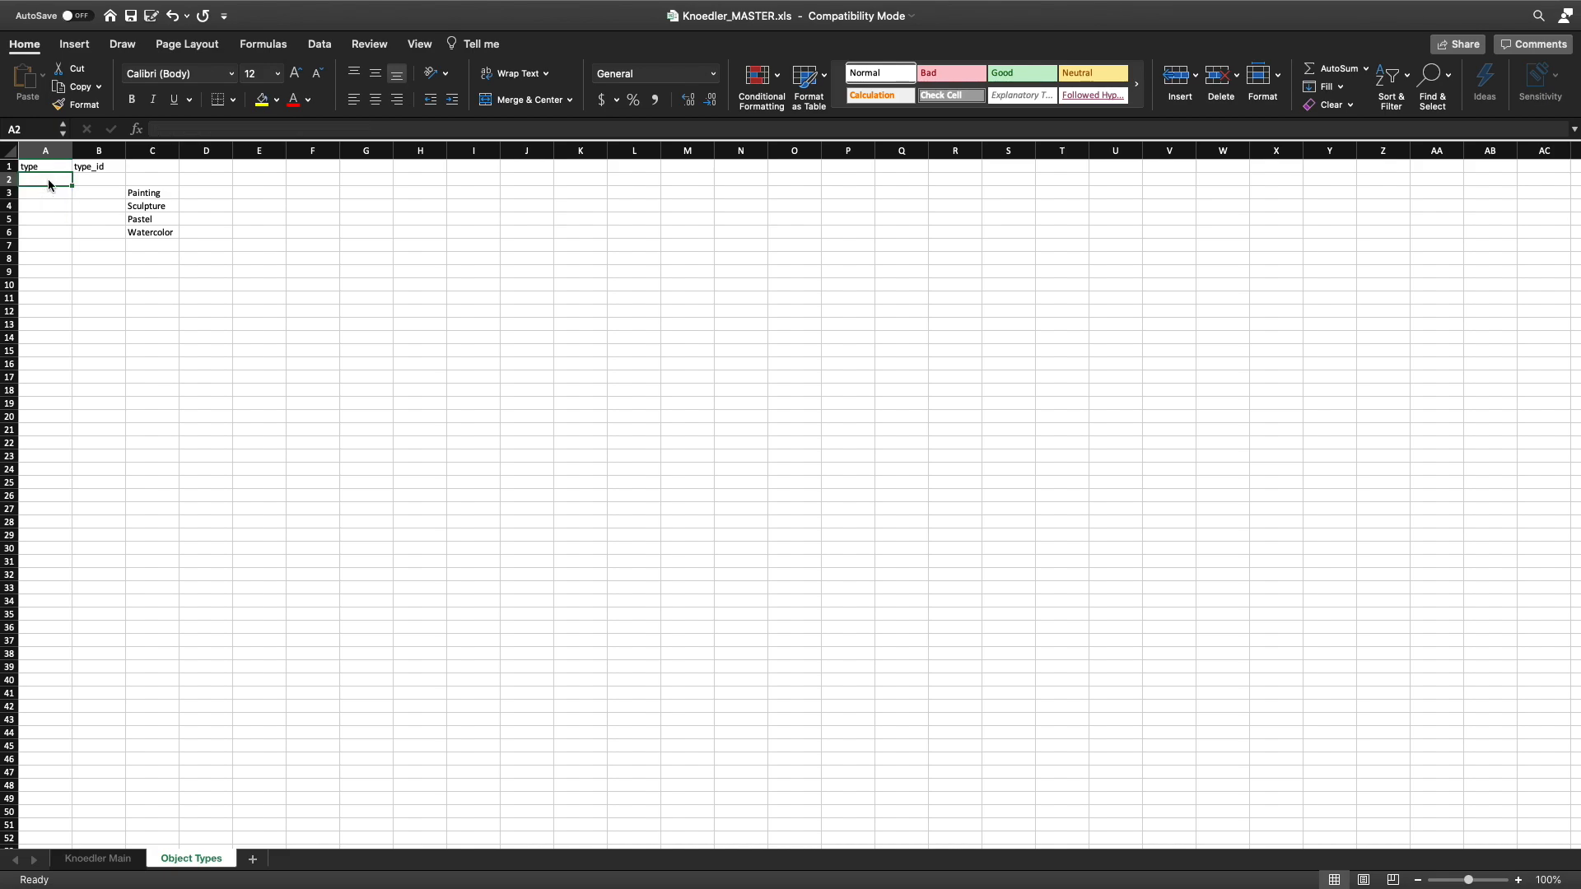
{"action": "left_click_drag", "start_coordinate": [165, 194], "coordinate": [168, 235]}
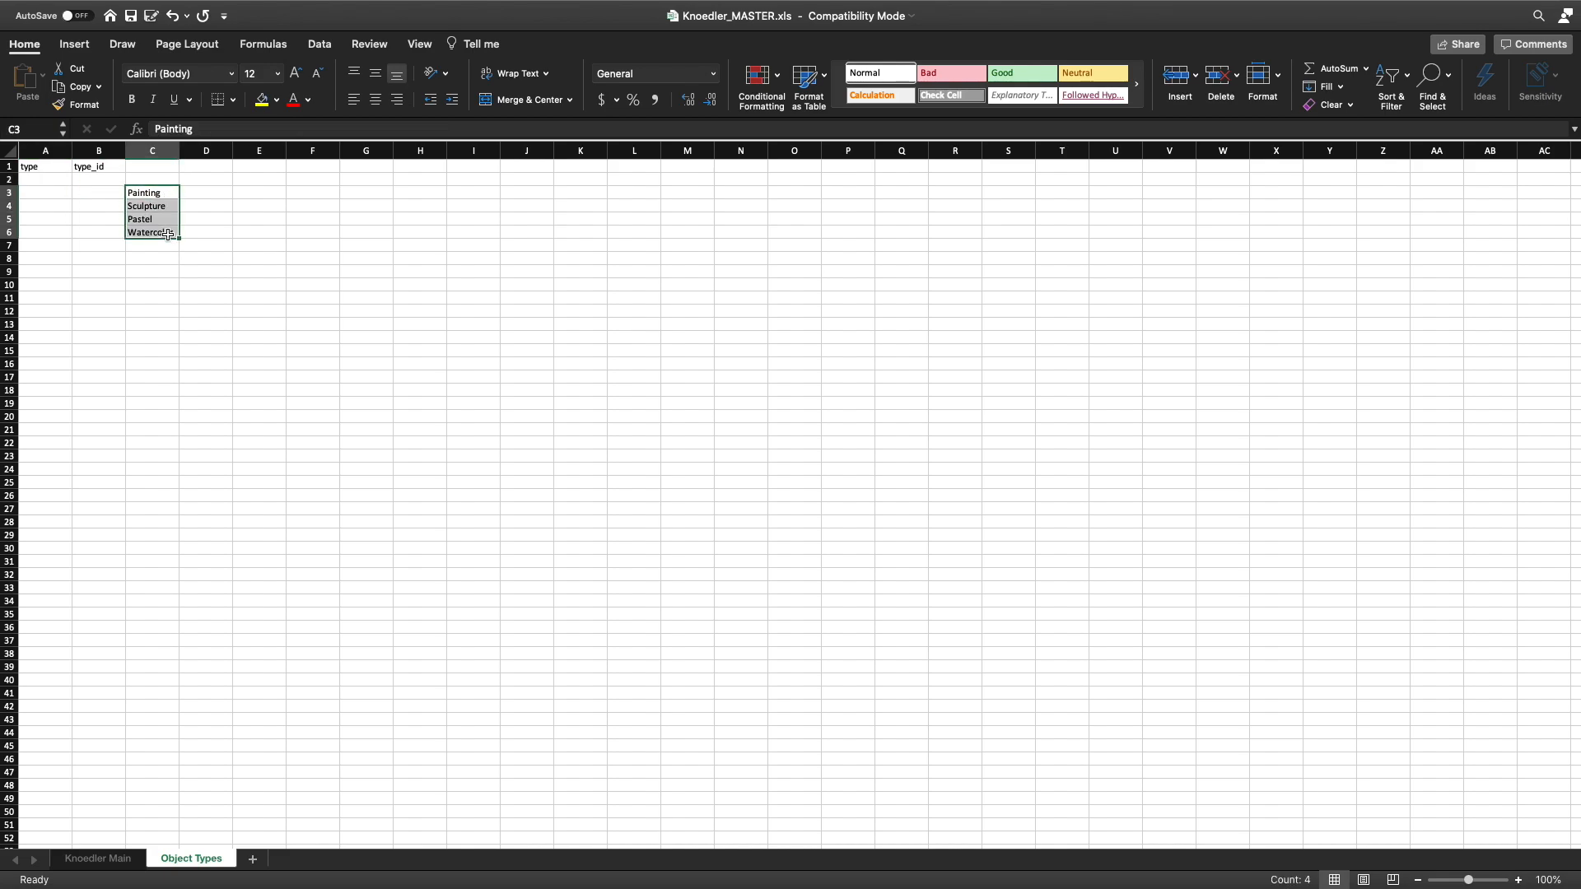
{"action": "right_click", "coordinate": [168, 234]}
{"action": "left_click", "coordinate": [219, 245]}
{"action": "left_click", "coordinate": [46, 180]}
{"action": "right_click", "coordinate": [48, 180]}
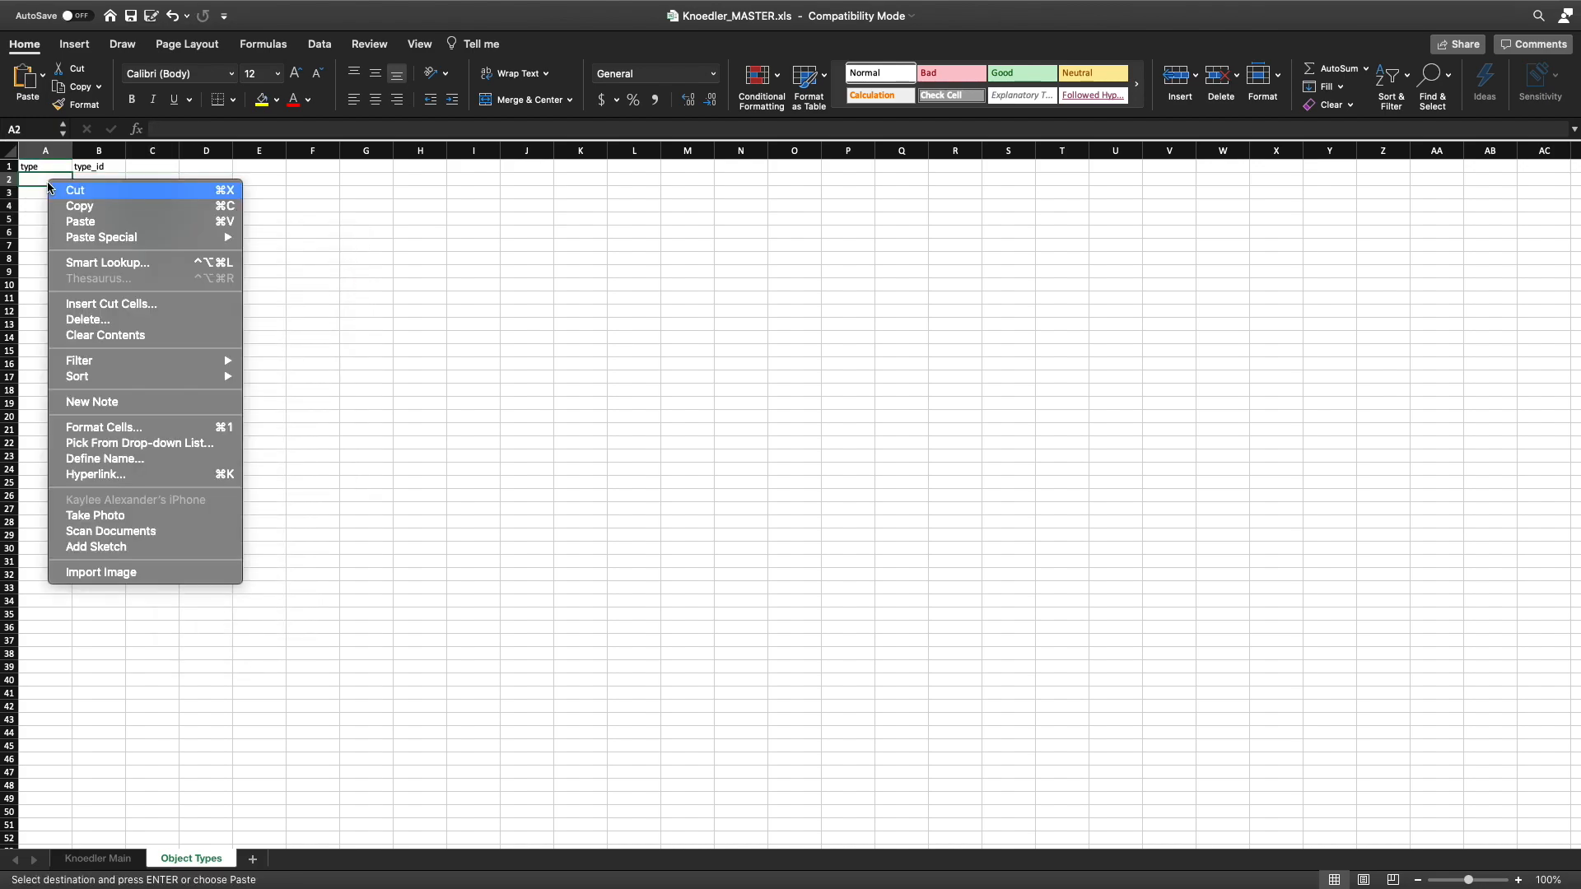
{"action": "left_click", "coordinate": [111, 222]}
{"action": "left_click", "coordinate": [93, 270]}
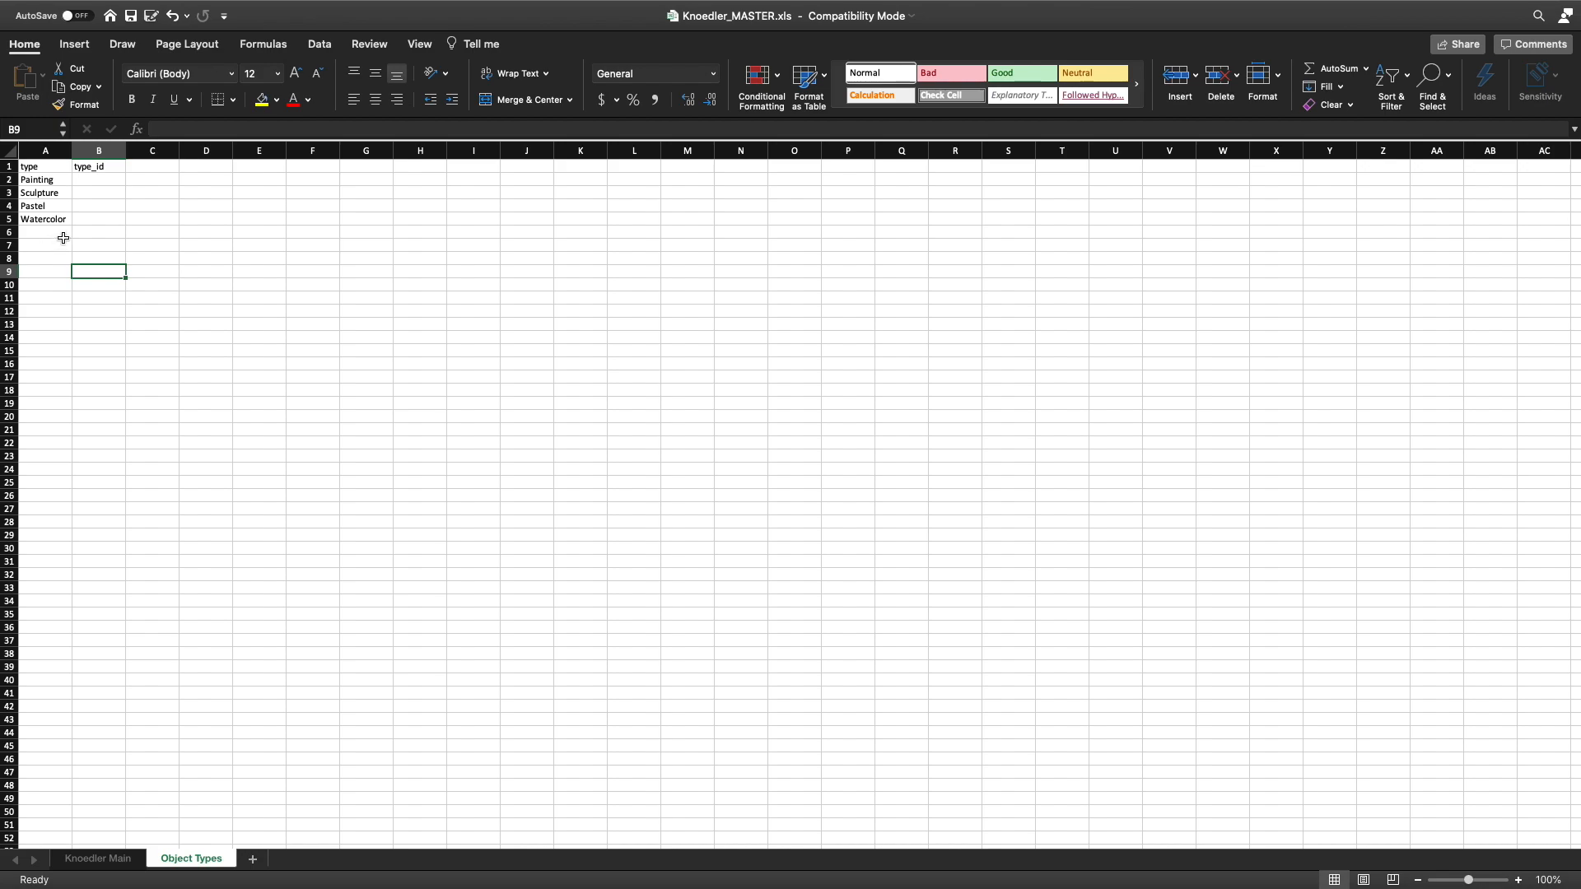
{"action": "left_click", "coordinate": [186, 303]}
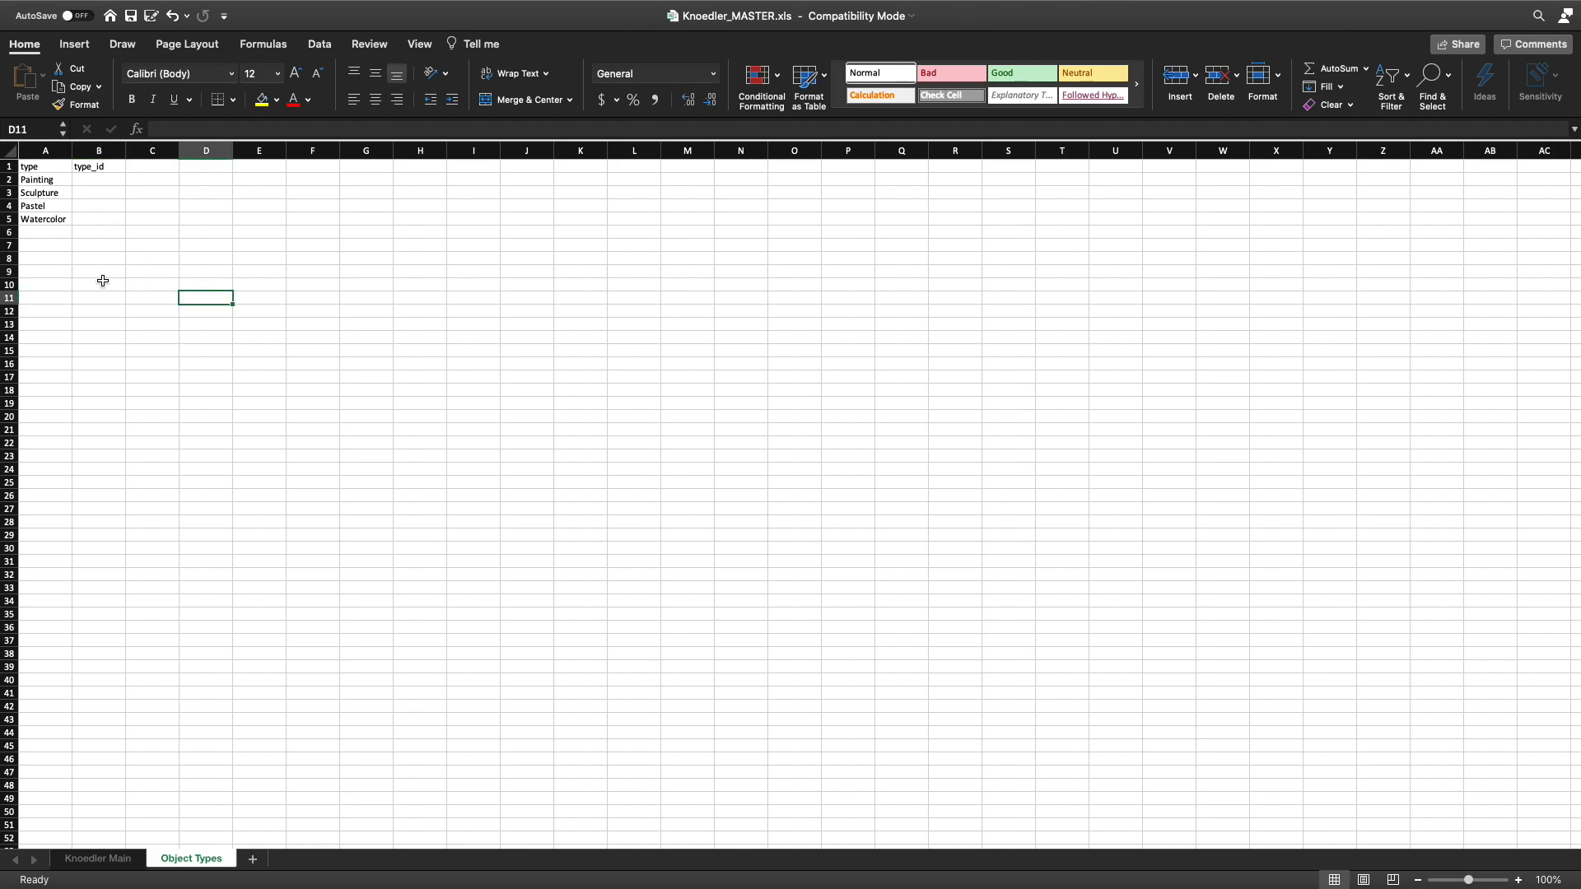
Check the moved type entries in A2:A5 and the two header cells in row 1.
{"action": "left_click", "coordinate": [39, 181]}
{"action": "key", "text": "Down"}
{"action": "key", "text": "Down"}
{"action": "key", "text": "Down"}
{"action": "key", "text": "Up"}
{"action": "key", "text": "Up"}
{"action": "key", "text": "Up"}
{"action": "key", "text": "Up"}
{"action": "key", "text": "Right"}
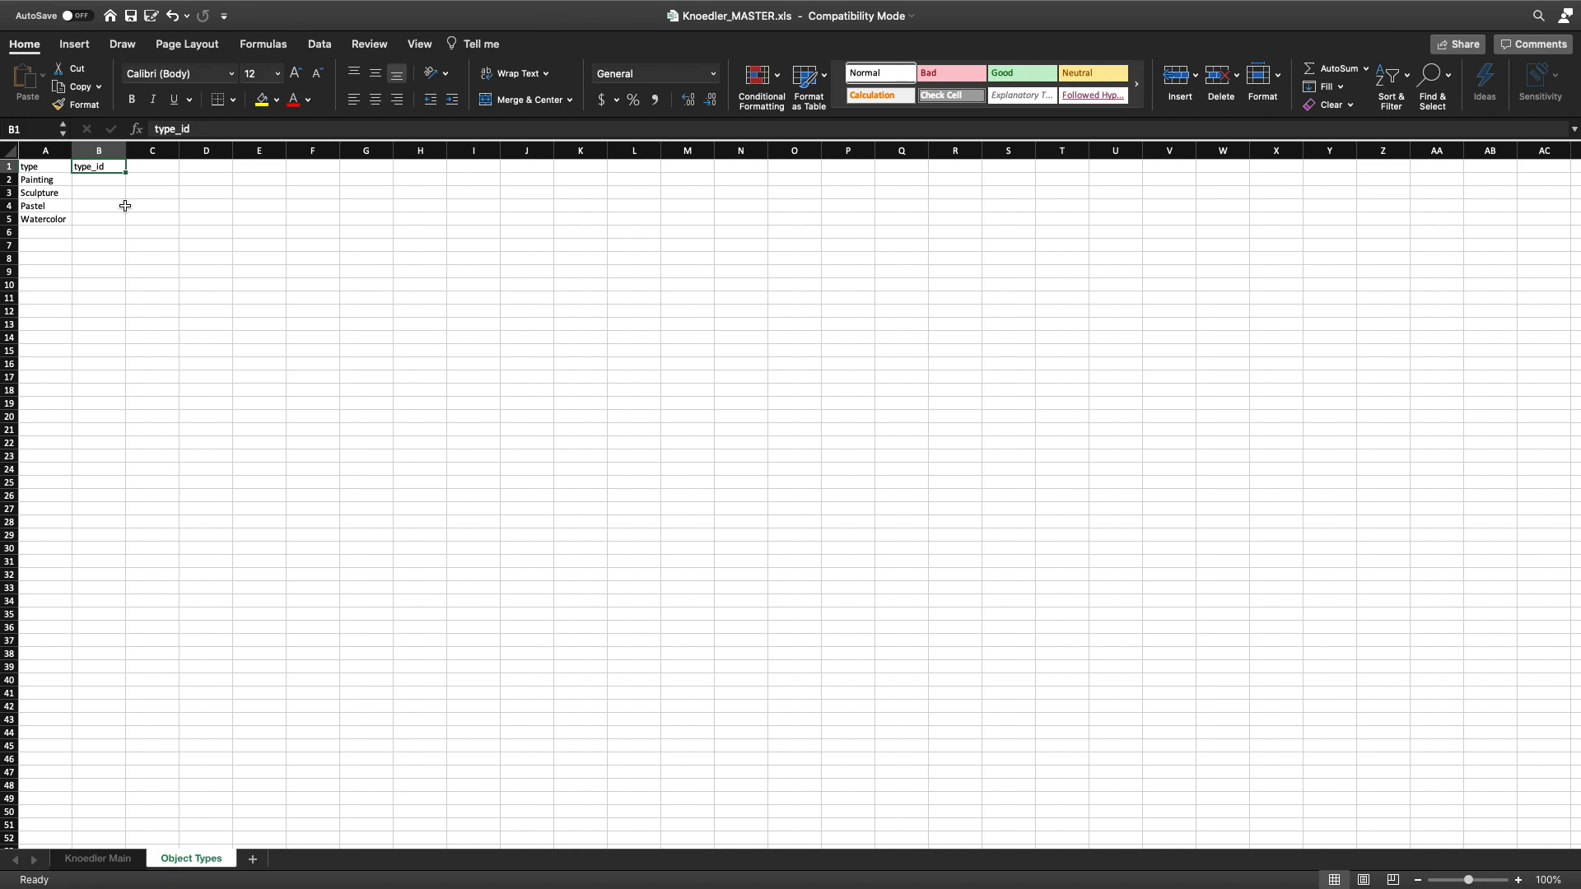
{"action": "key", "text": "Left"}
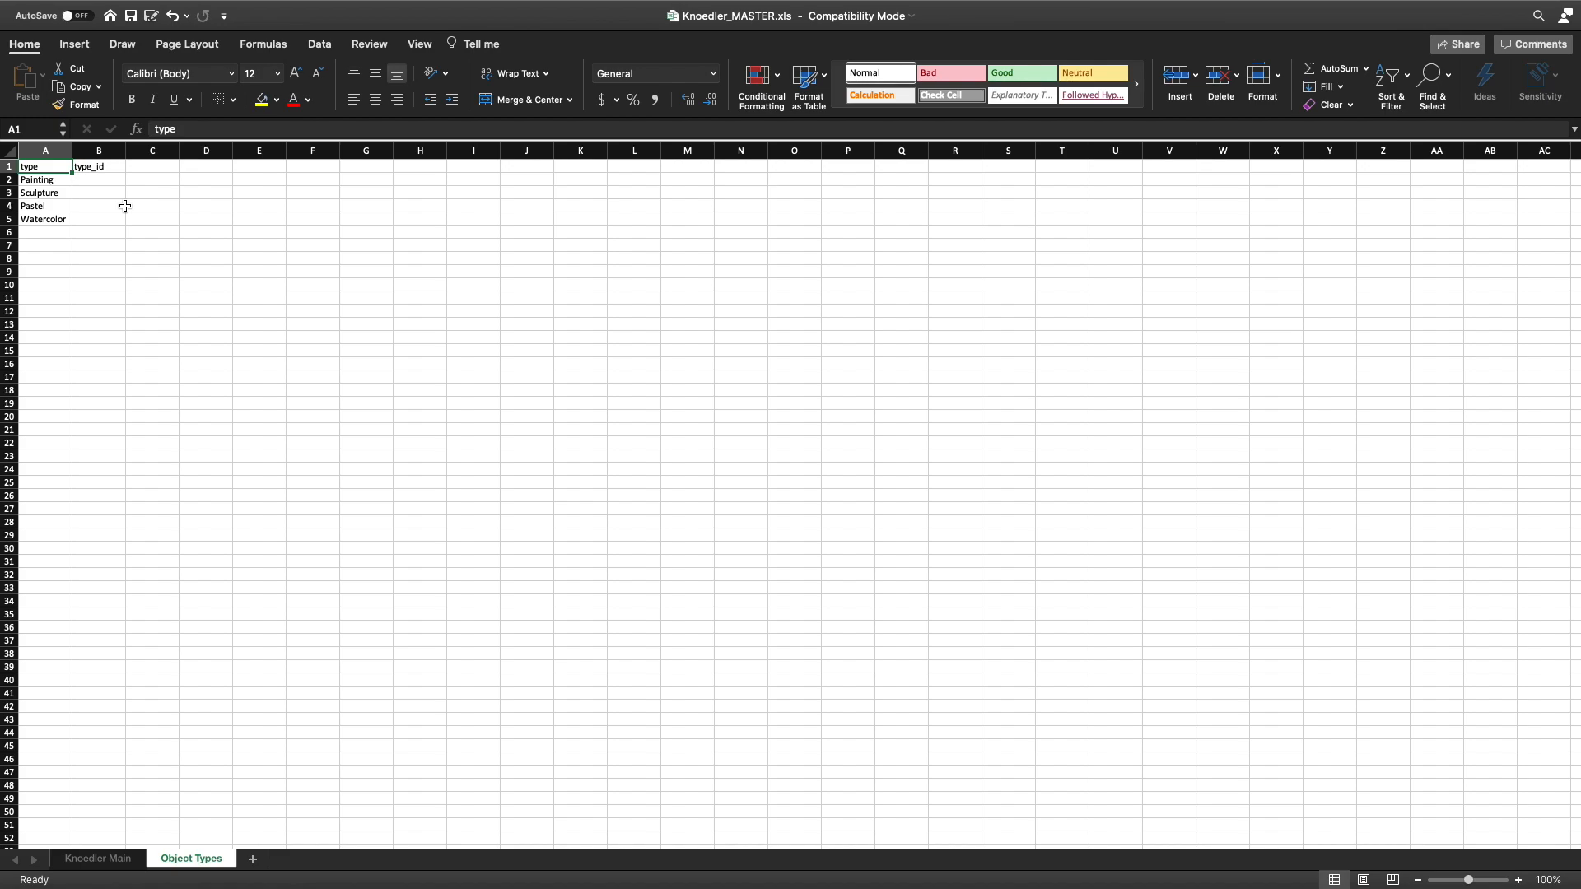
Enter the type_id numbers 1, 2, 3 and 4 in B2:B5.
{"action": "key", "text": "Right"}
{"action": "key", "text": "Down"}
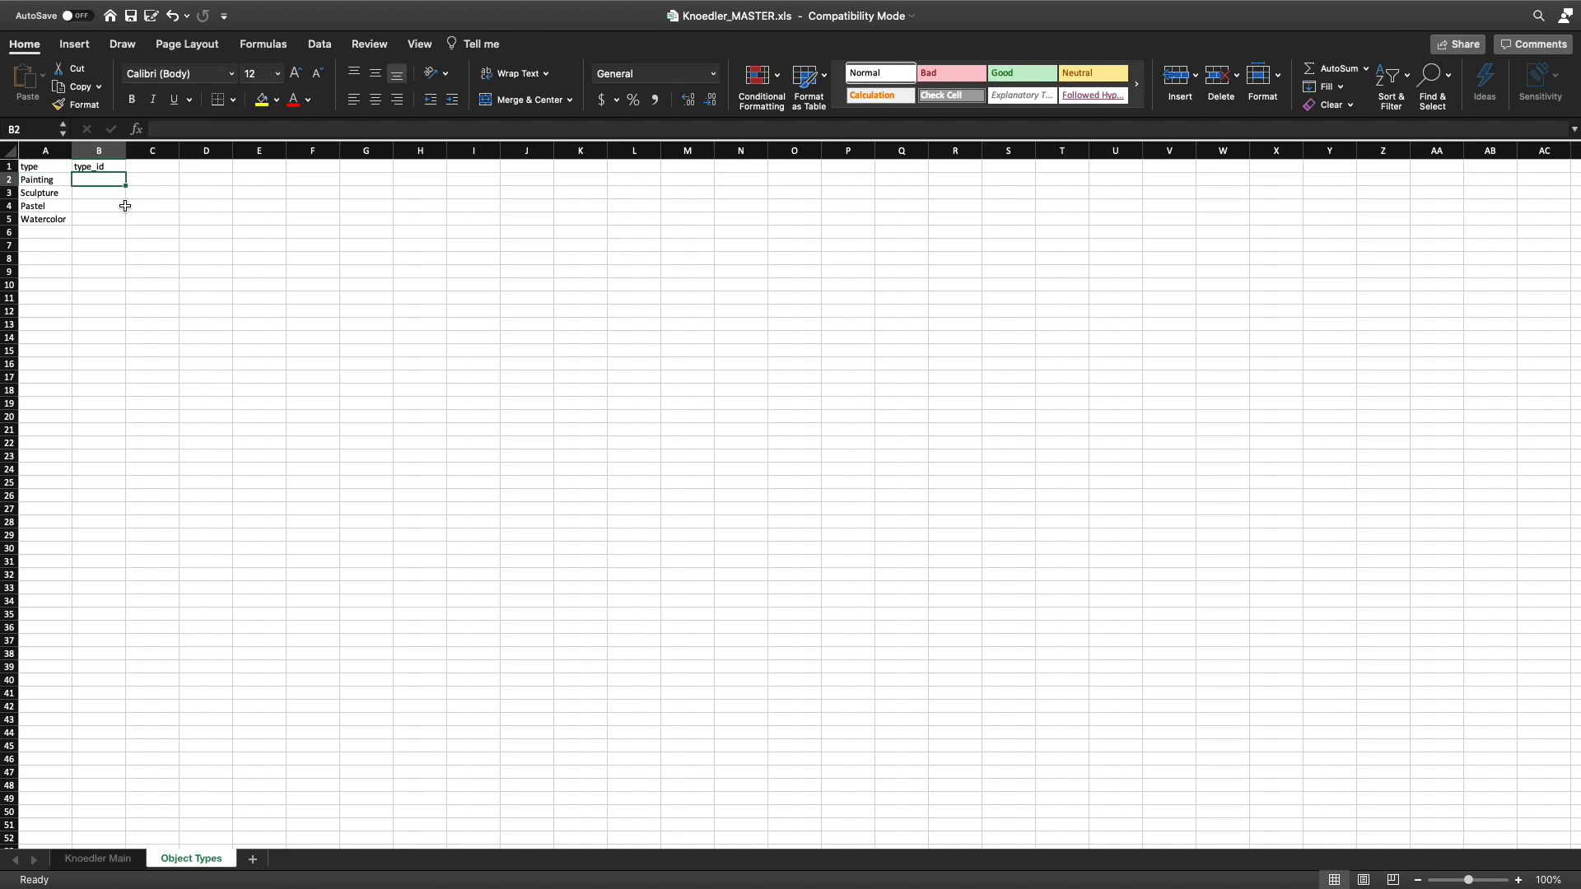
{"action": "type", "text": "1"}
{"action": "key", "text": "Return"}
{"action": "type", "text": "2"}
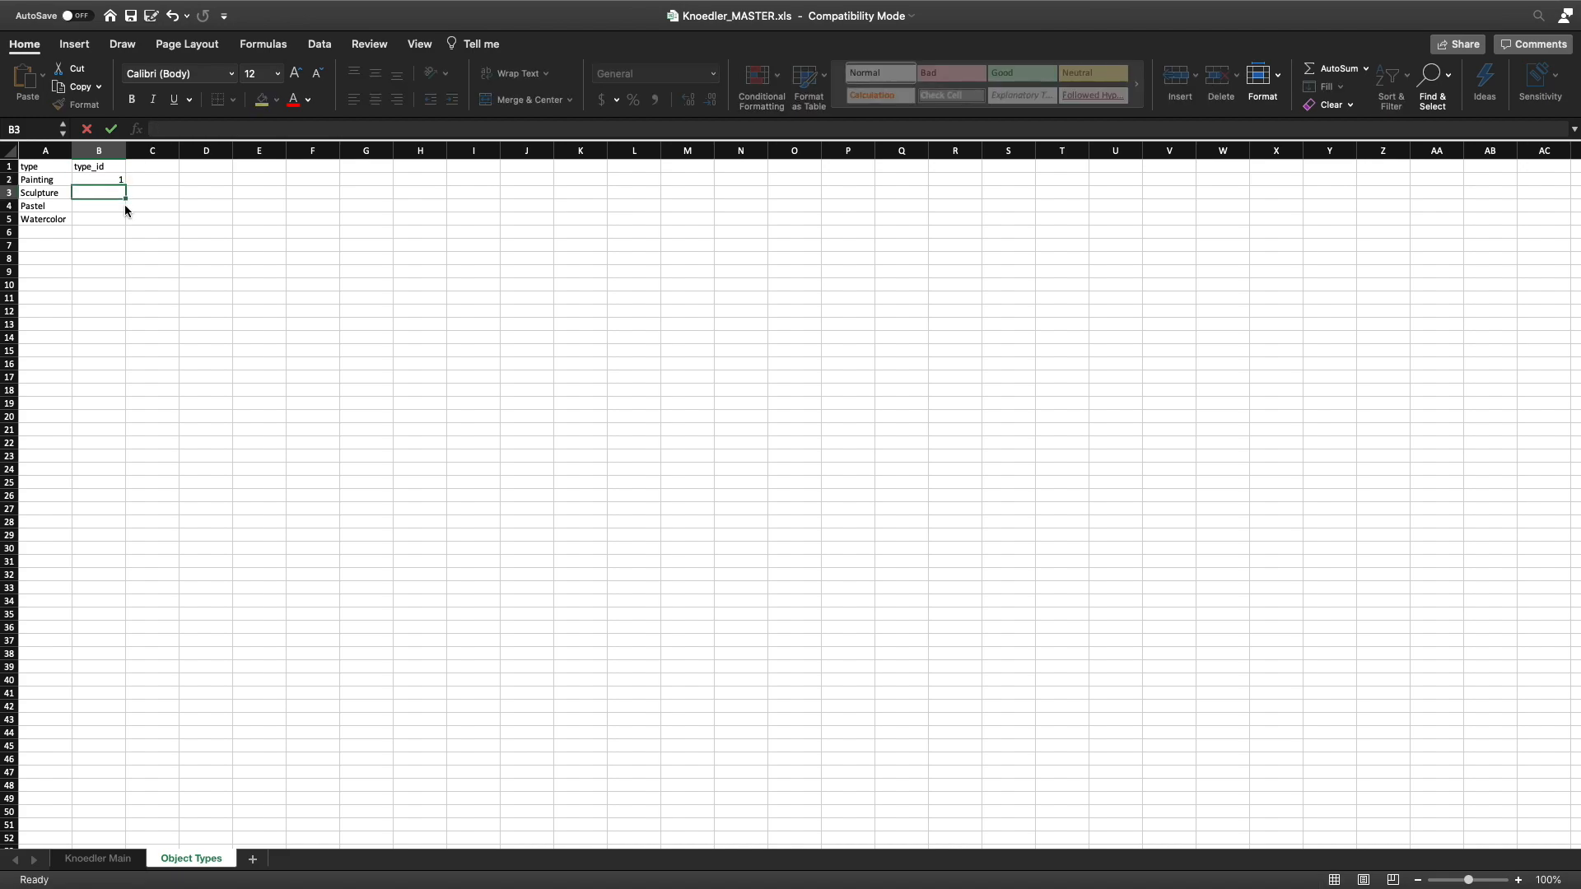
{"action": "key", "text": "Return"}
{"action": "type", "text": "3"}
{"action": "key", "text": "Return"}
{"action": "type", "text": "4"}
{"action": "key", "text": "Return"}
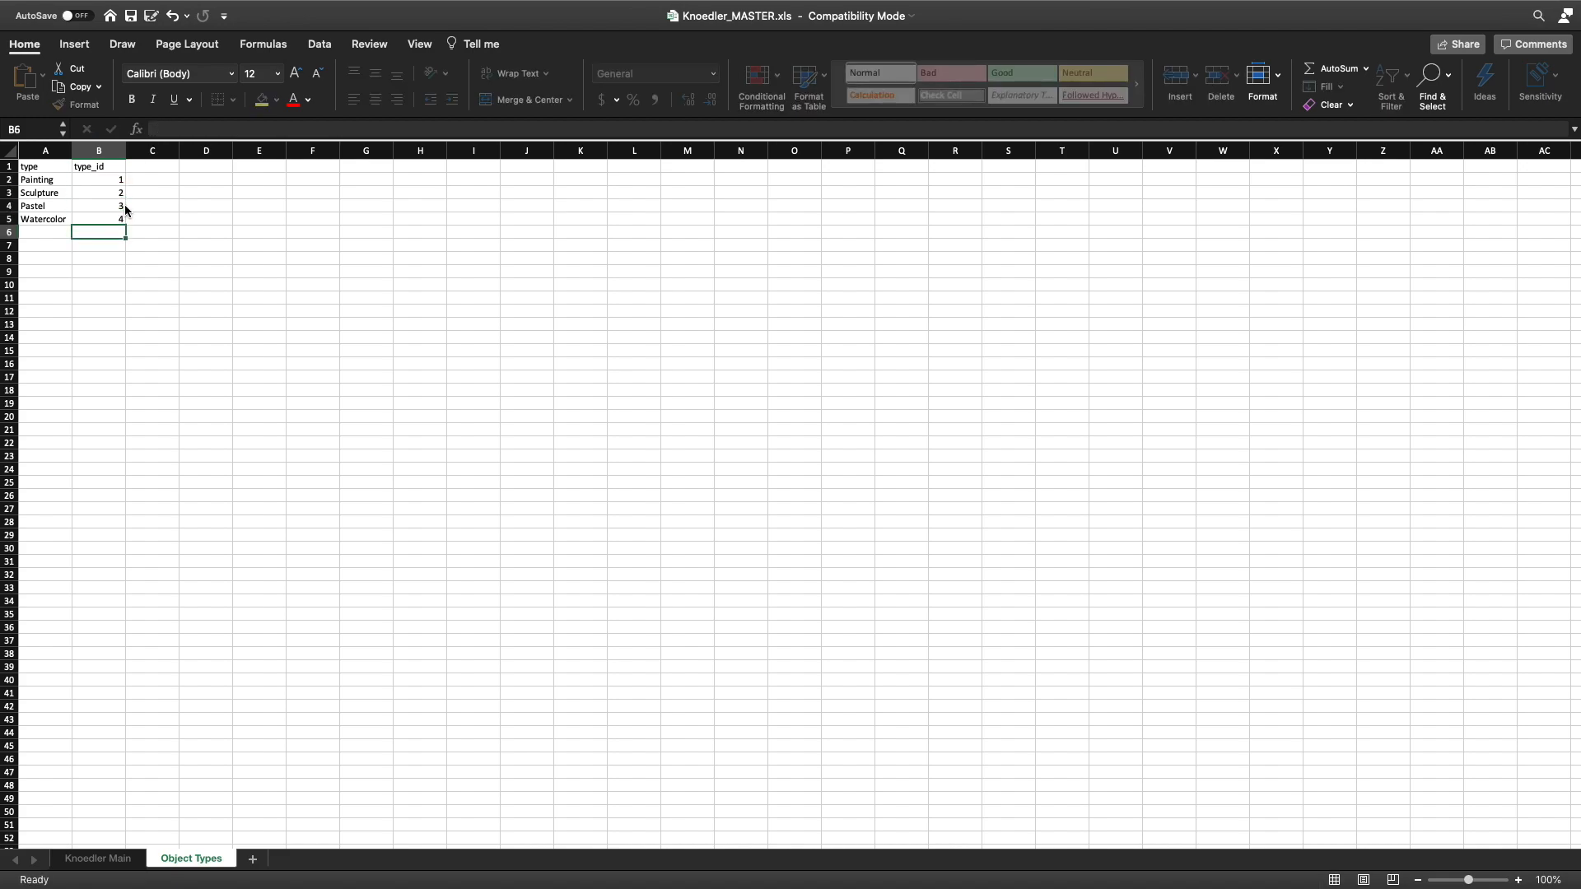
Clear the Watercolor ID, then undo back until only the 1 for Painting is left in the type_id column.
{"action": "left_click", "coordinate": [100, 182]}
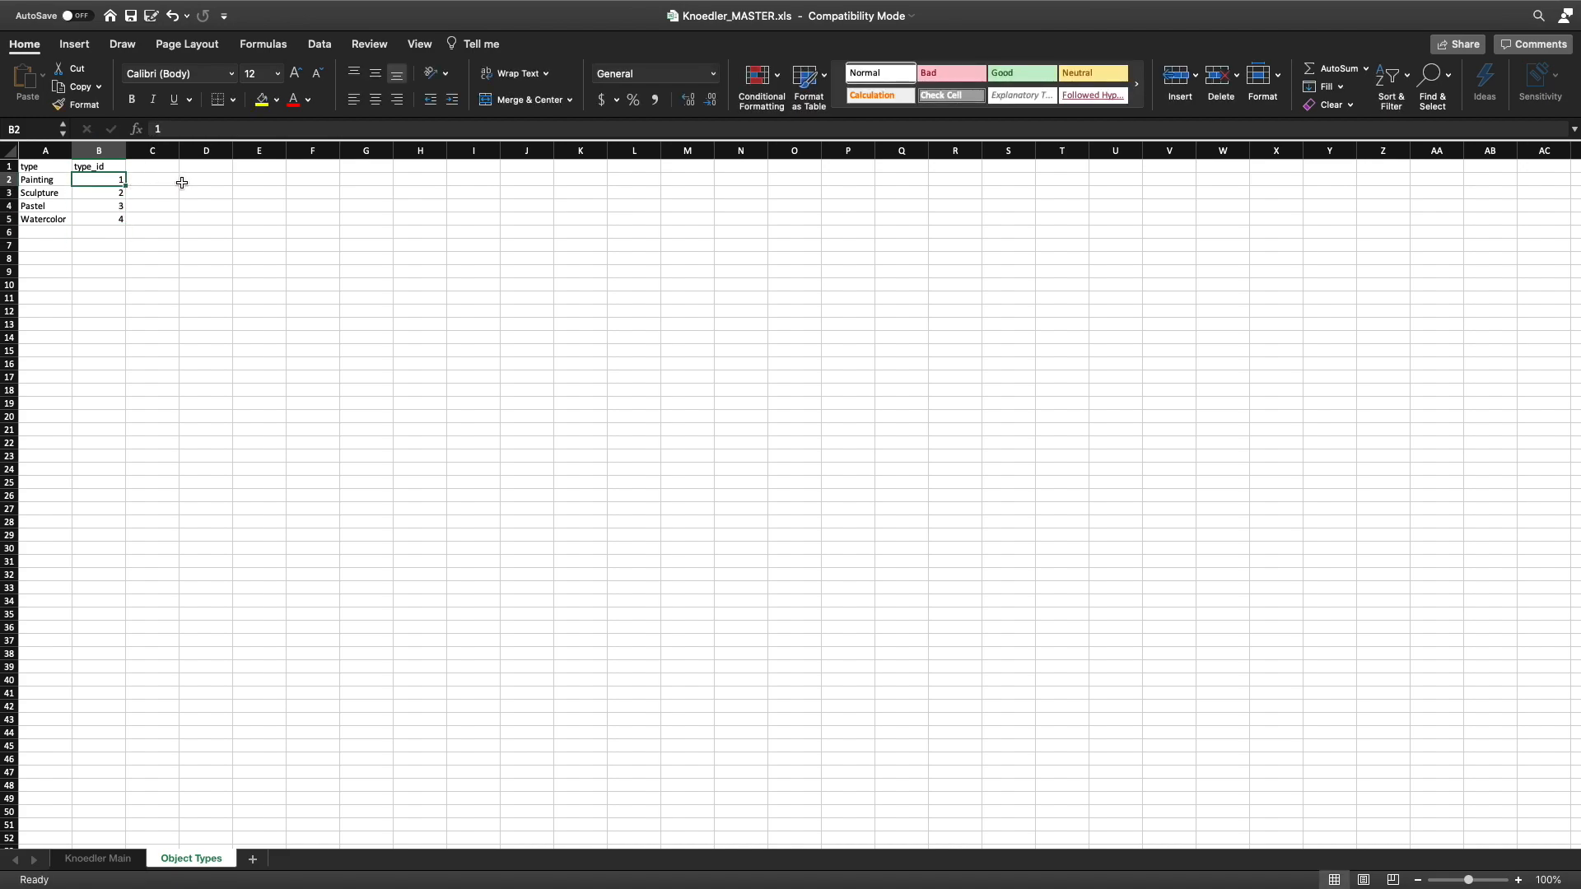
{"action": "left_click", "coordinate": [111, 219]}
{"action": "key", "text": "Delete"}
{"action": "key", "text": "super+z"}
{"action": "key", "text": "super+z"}
{"action": "key", "text": "super+z"}
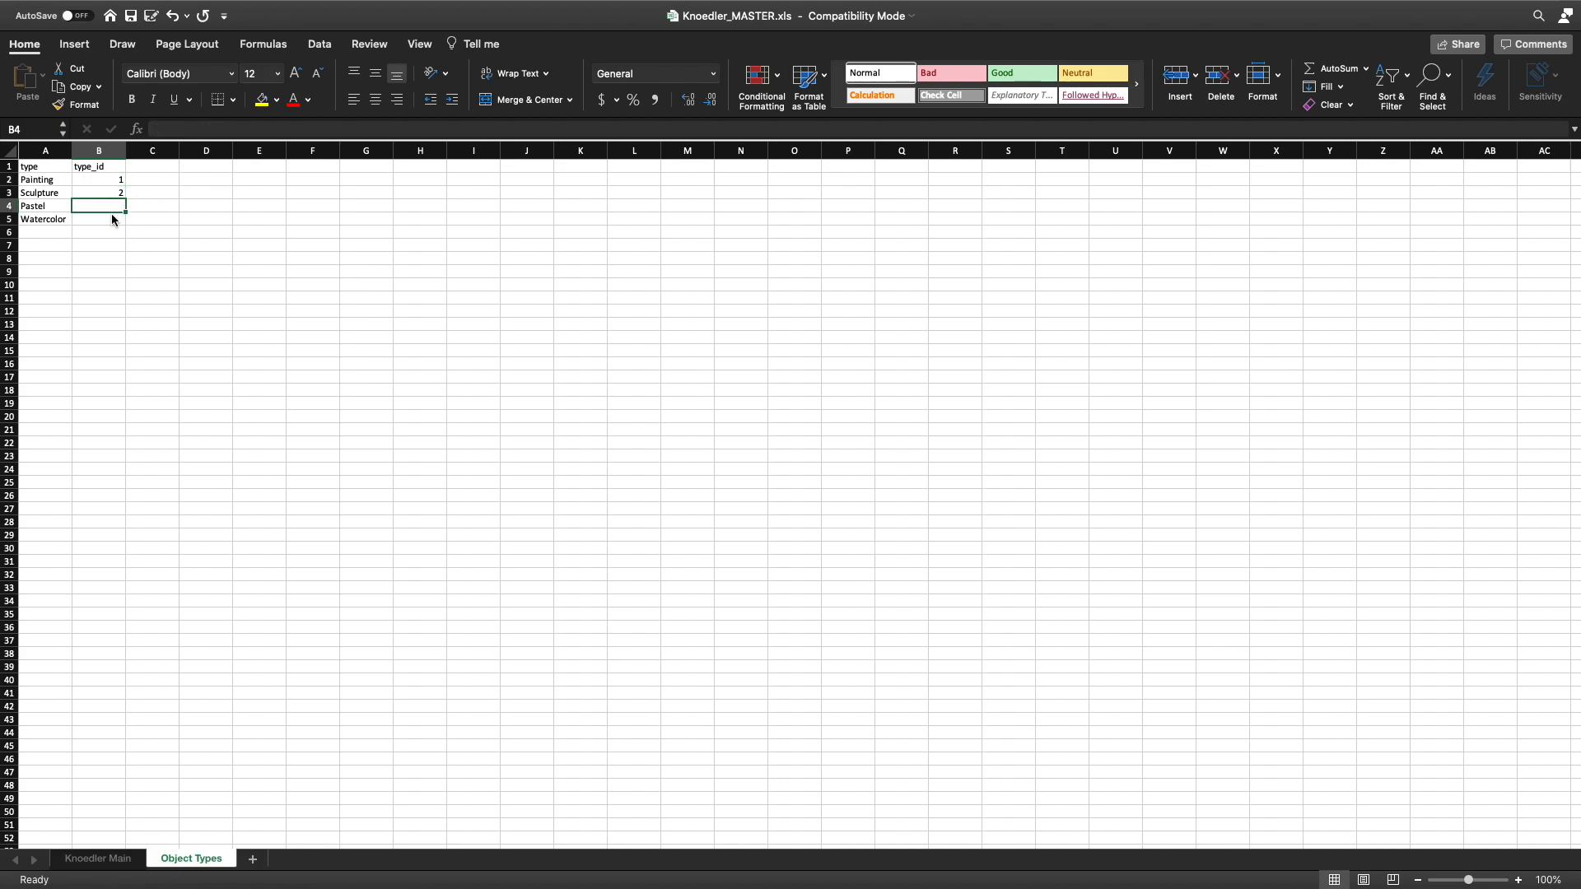
{"action": "key", "text": "Up"}
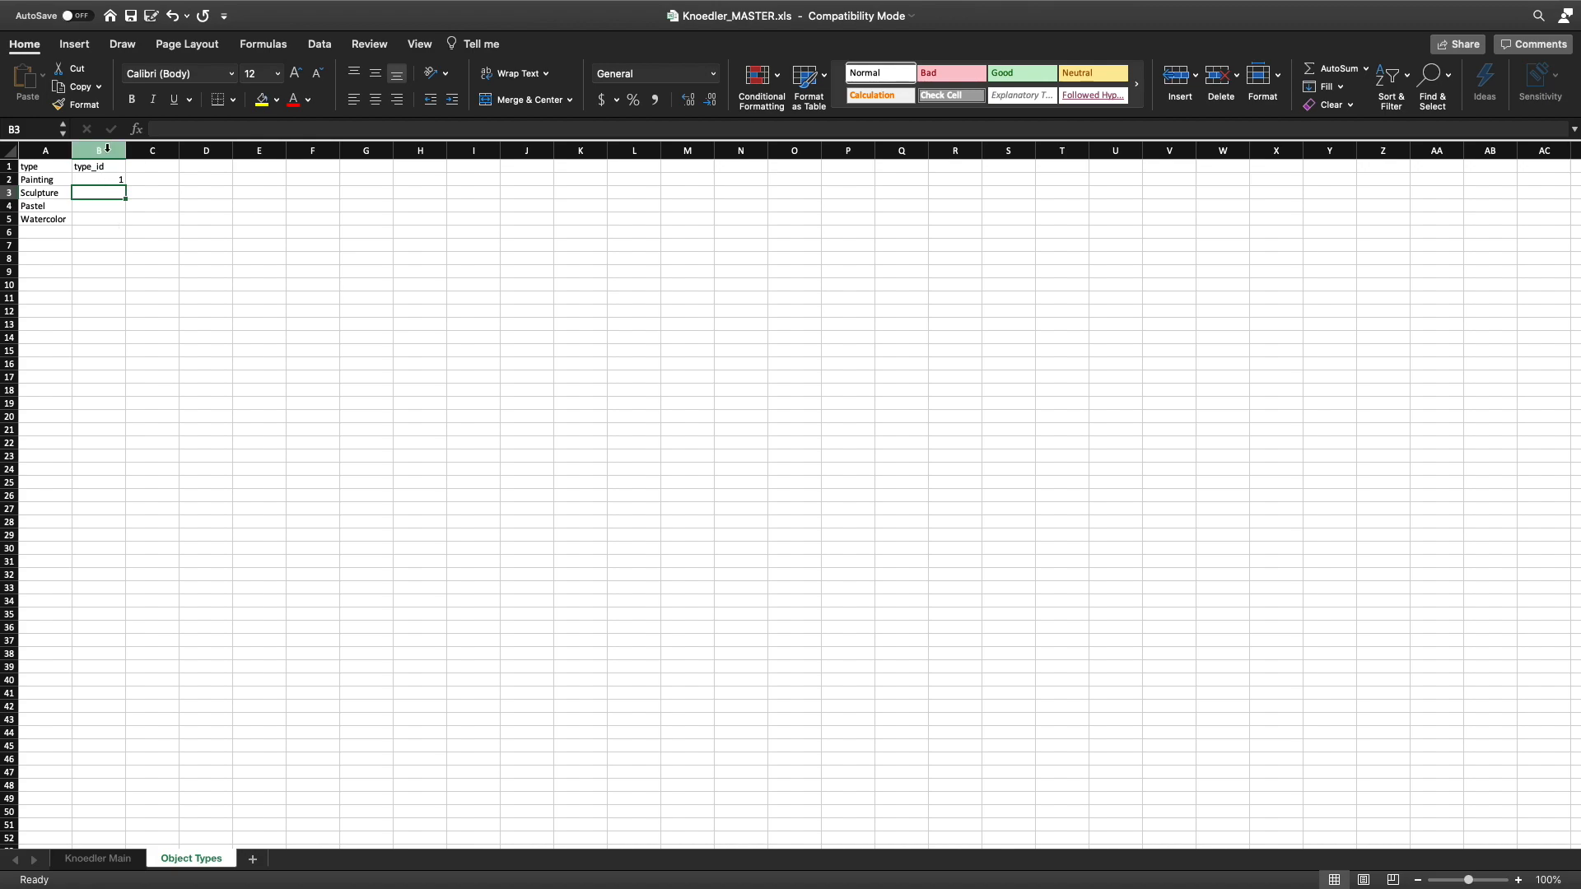
Fill the 1 in B2 down to B5 as a series and check the resulting type_id cells.
{"action": "left_click", "coordinate": [103, 180]}
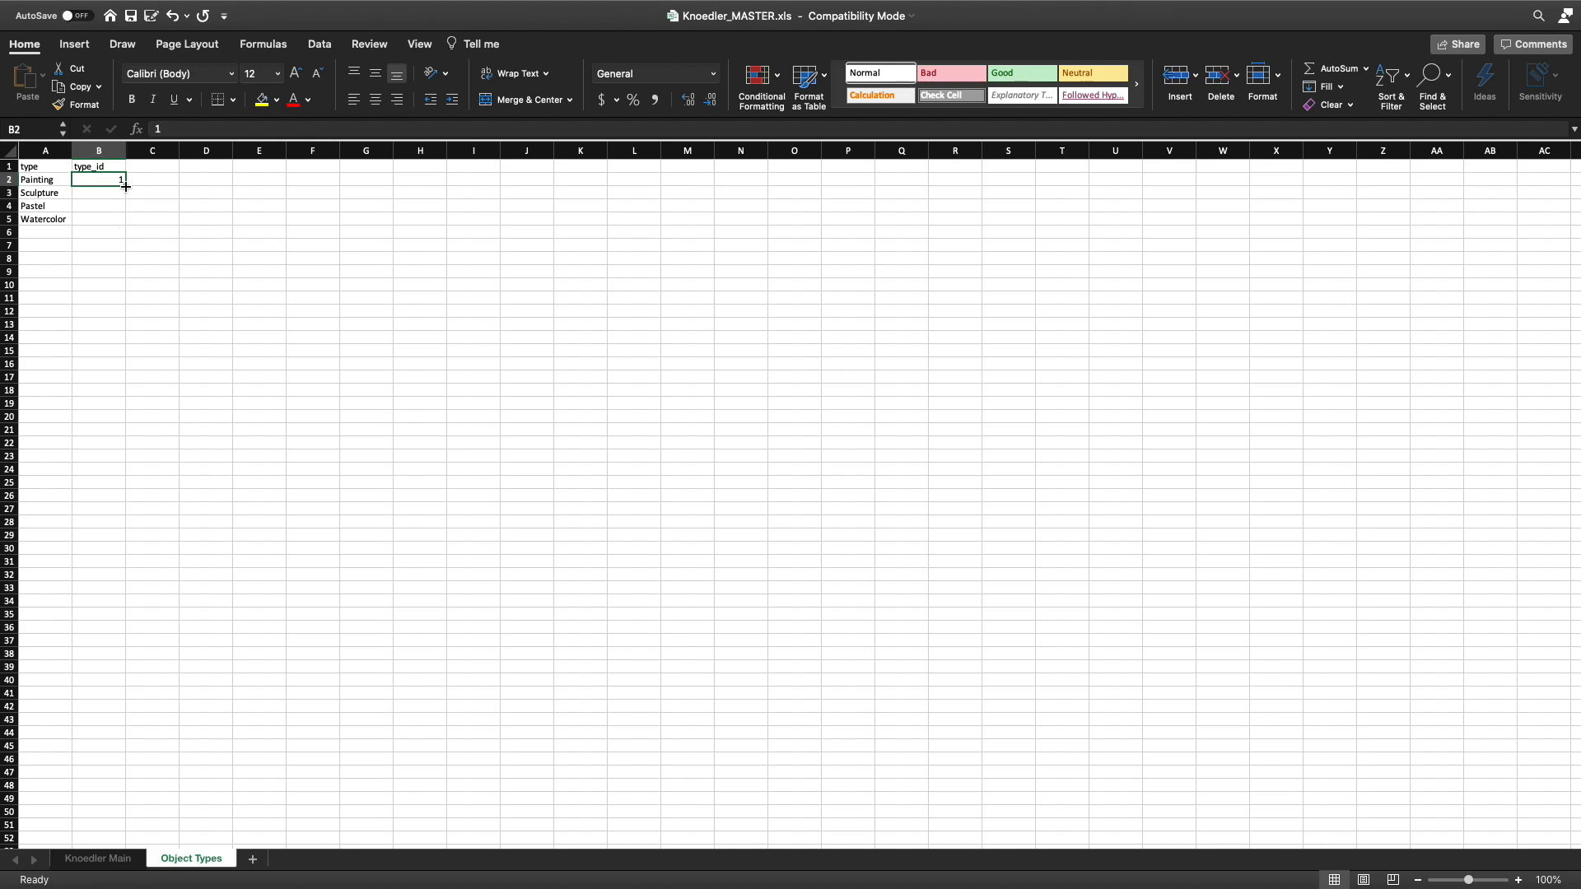
{"action": "left_click_drag", "start_coordinate": [125, 186], "coordinate": [132, 221]}
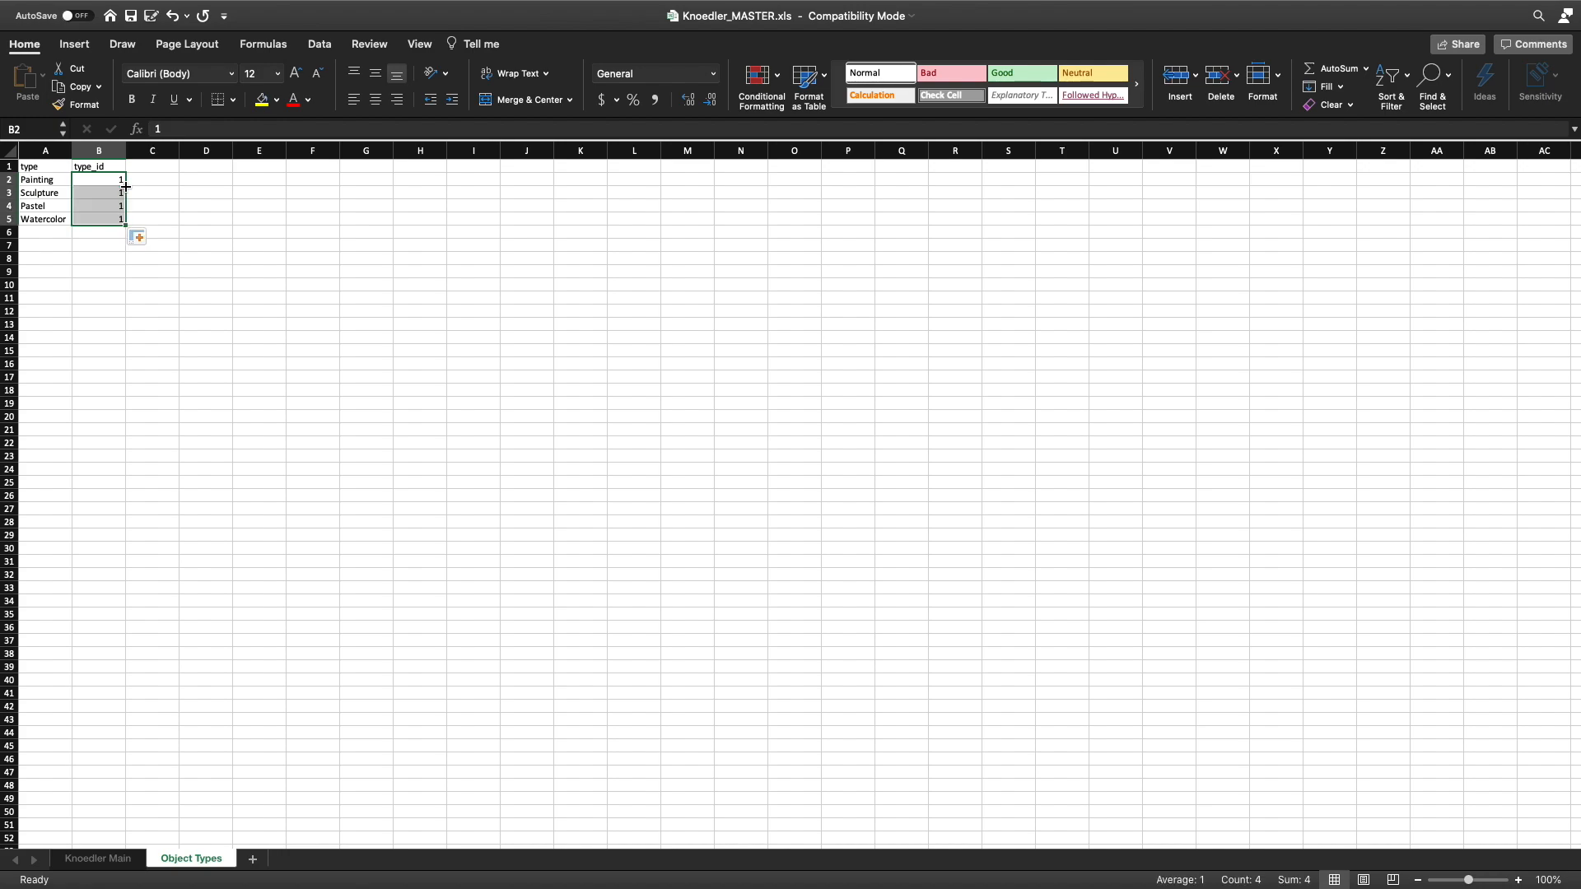
{"action": "left_click", "coordinate": [140, 239]}
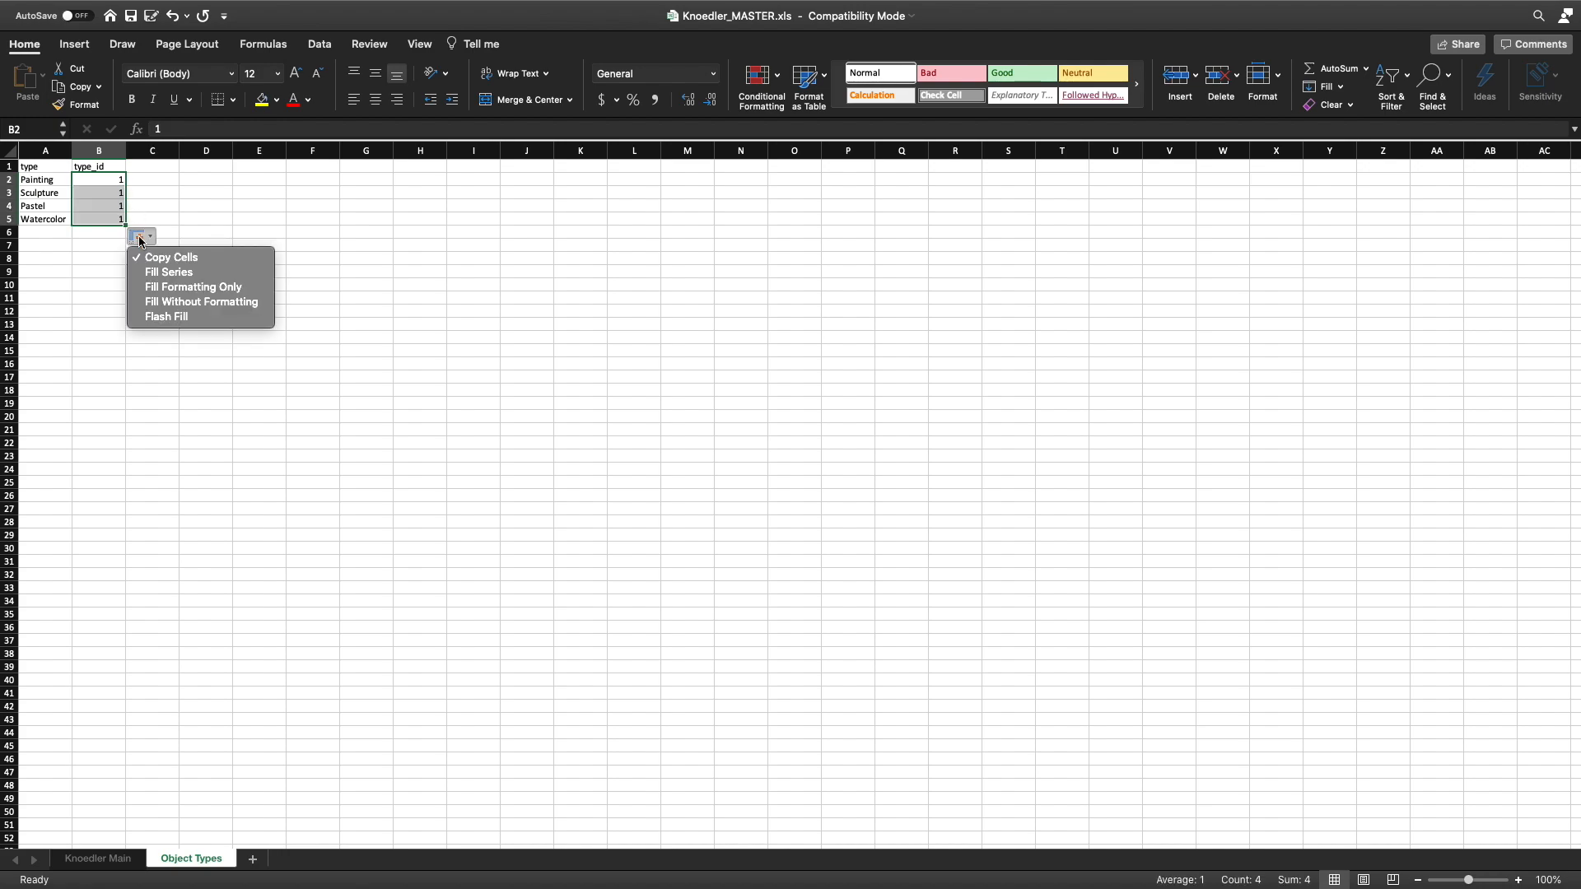
{"action": "left_click", "coordinate": [202, 273]}
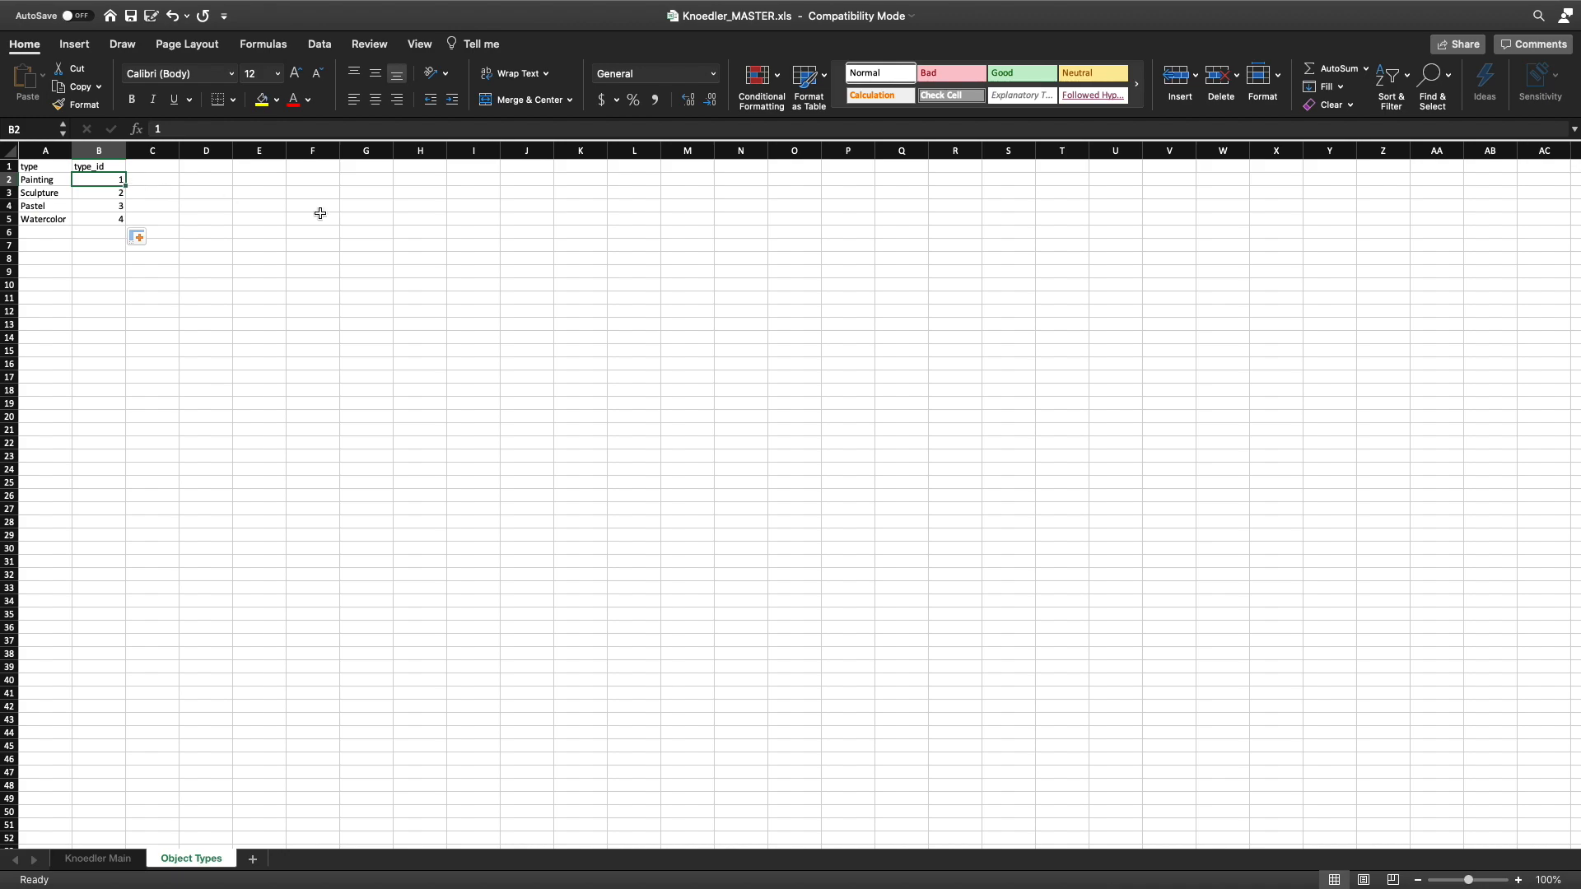
{"action": "key", "text": "Down"}
{"action": "key", "text": "Down"}
{"action": "key", "text": "Down"}
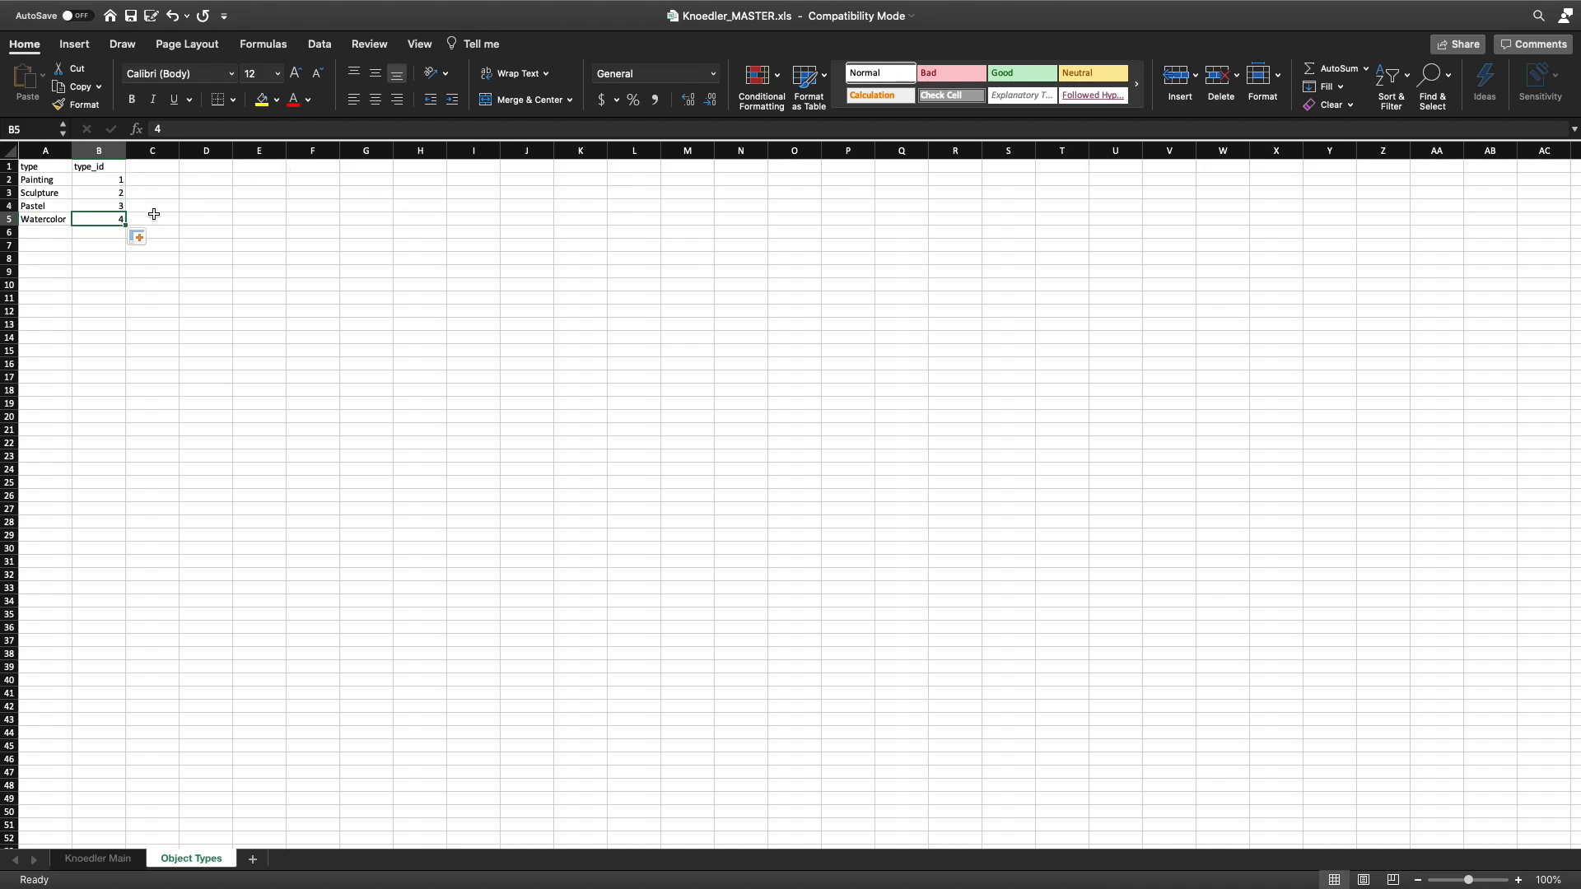
Set the Painting ID in B2 to 5000 and fill it down to B5 as a series.
{"action": "left_click", "coordinate": [121, 180]}
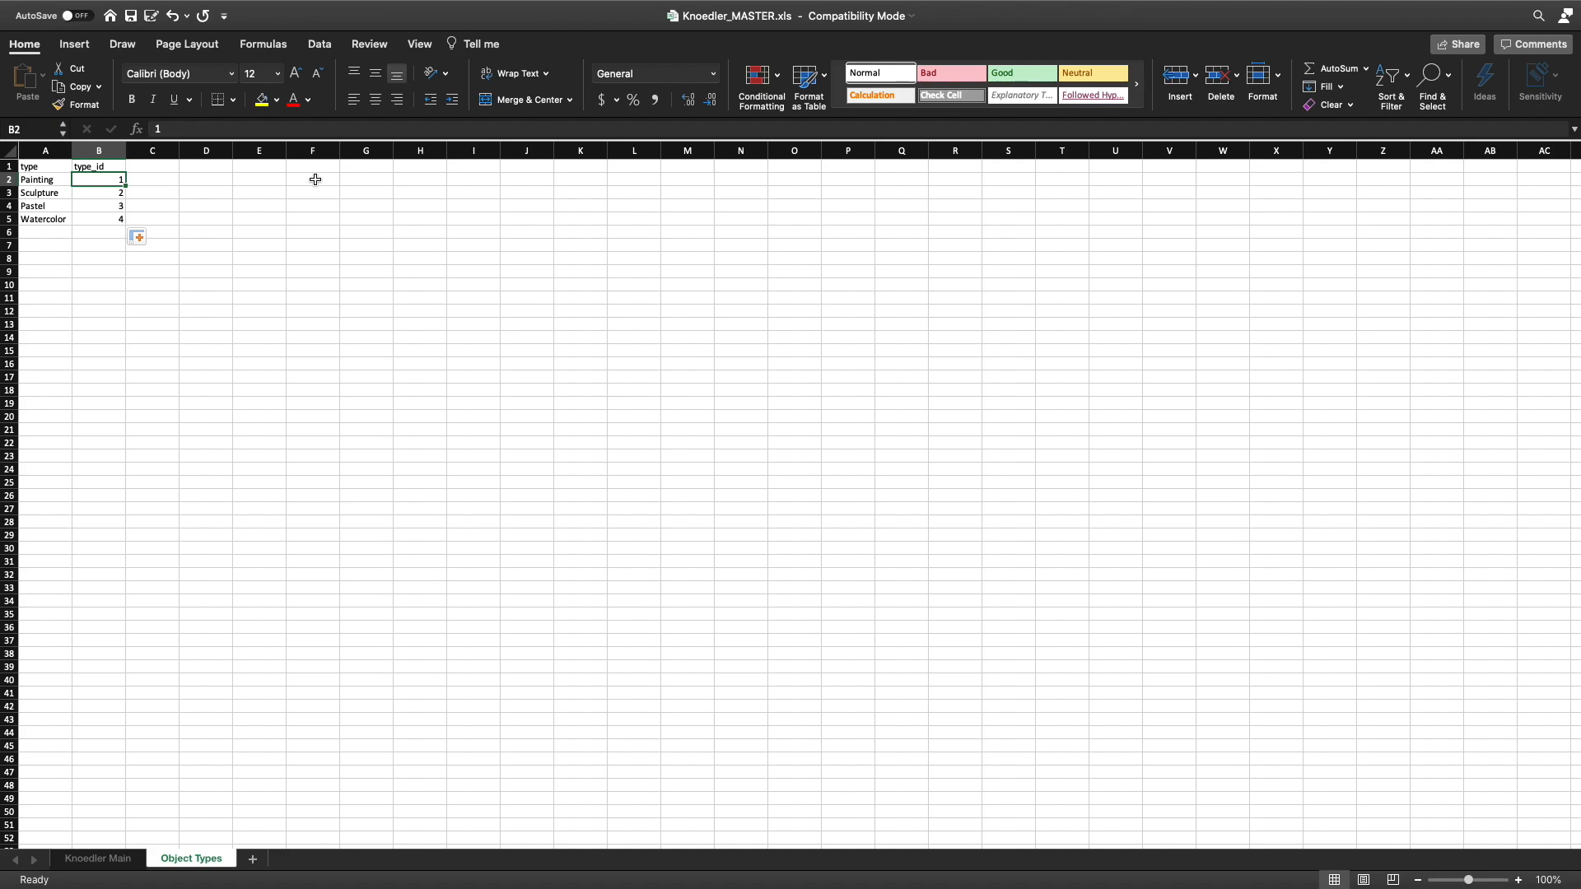
{"action": "type", "text": "5000"}
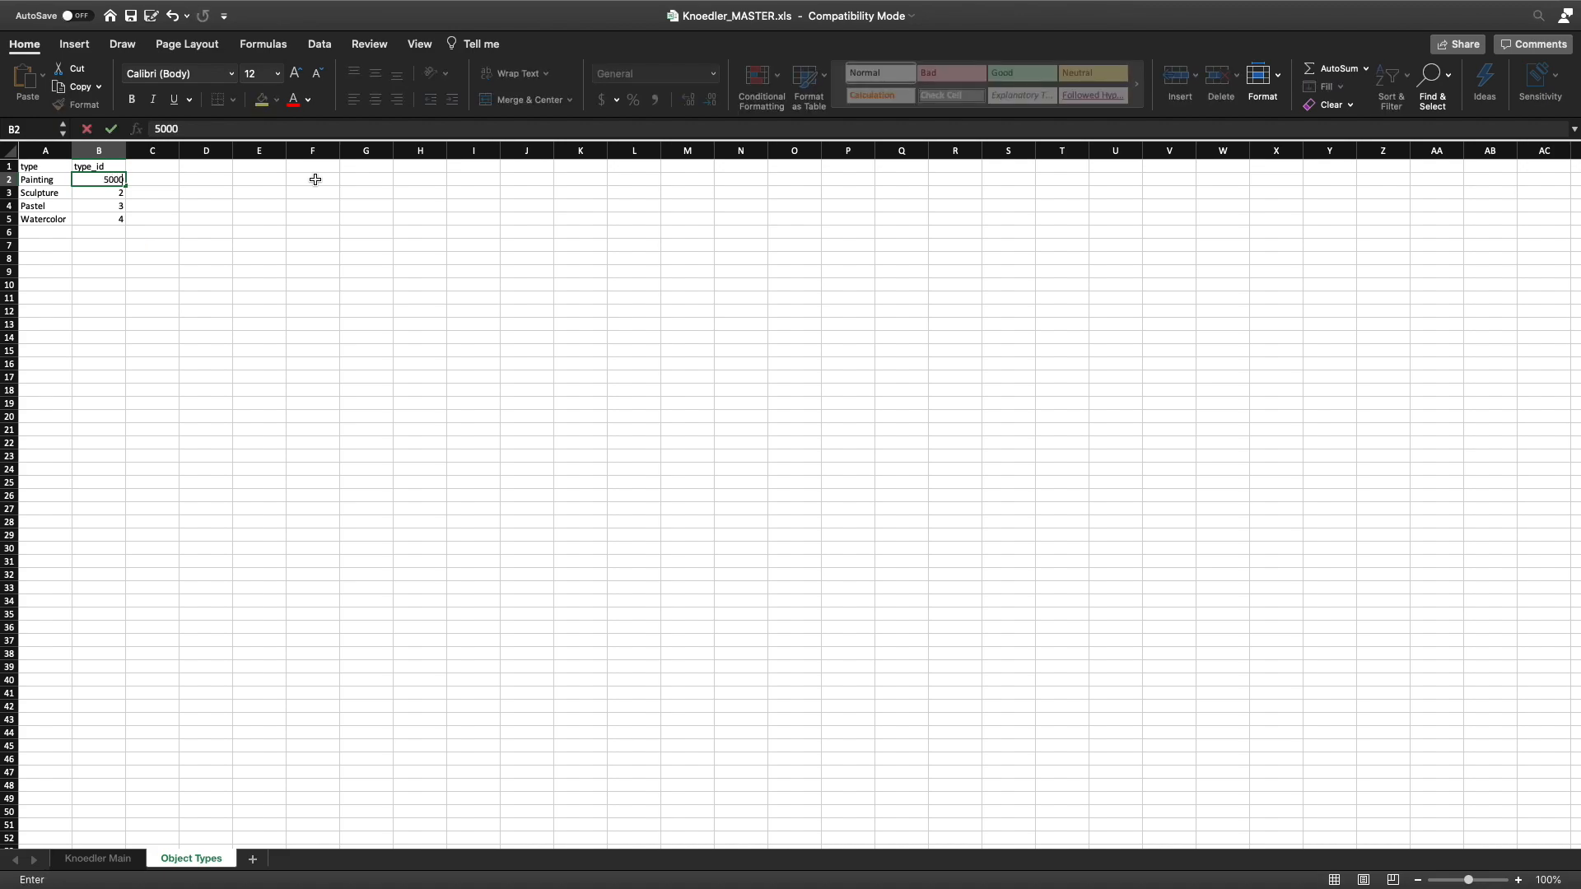
{"action": "left_click_drag", "start_coordinate": [126, 186], "coordinate": [124, 221]}
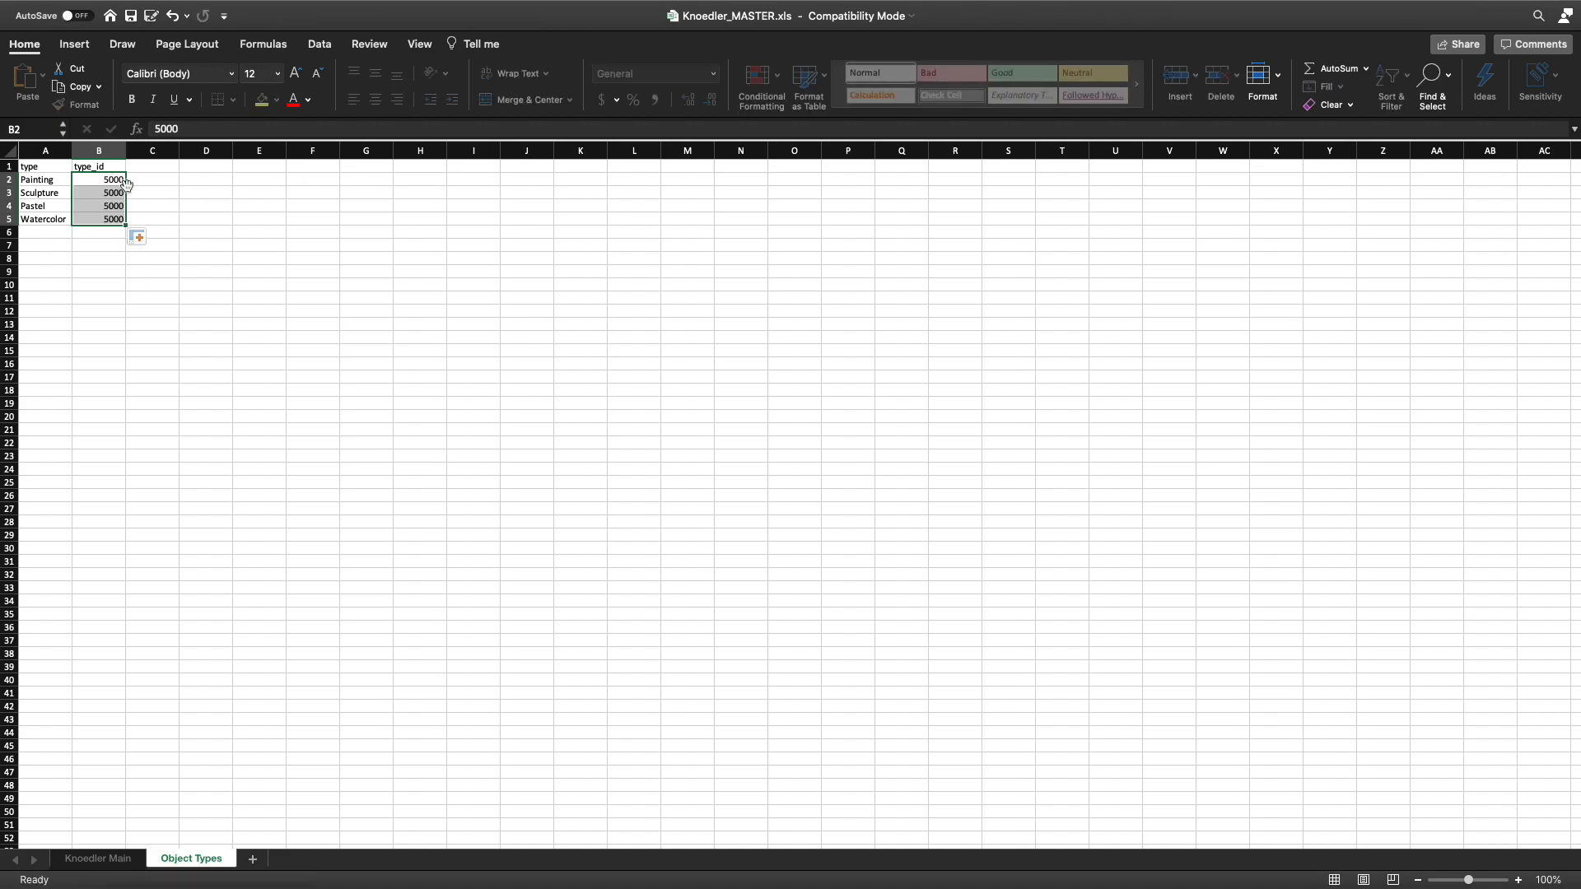
{"action": "left_click", "coordinate": [137, 237]}
{"action": "left_click", "coordinate": [169, 272]}
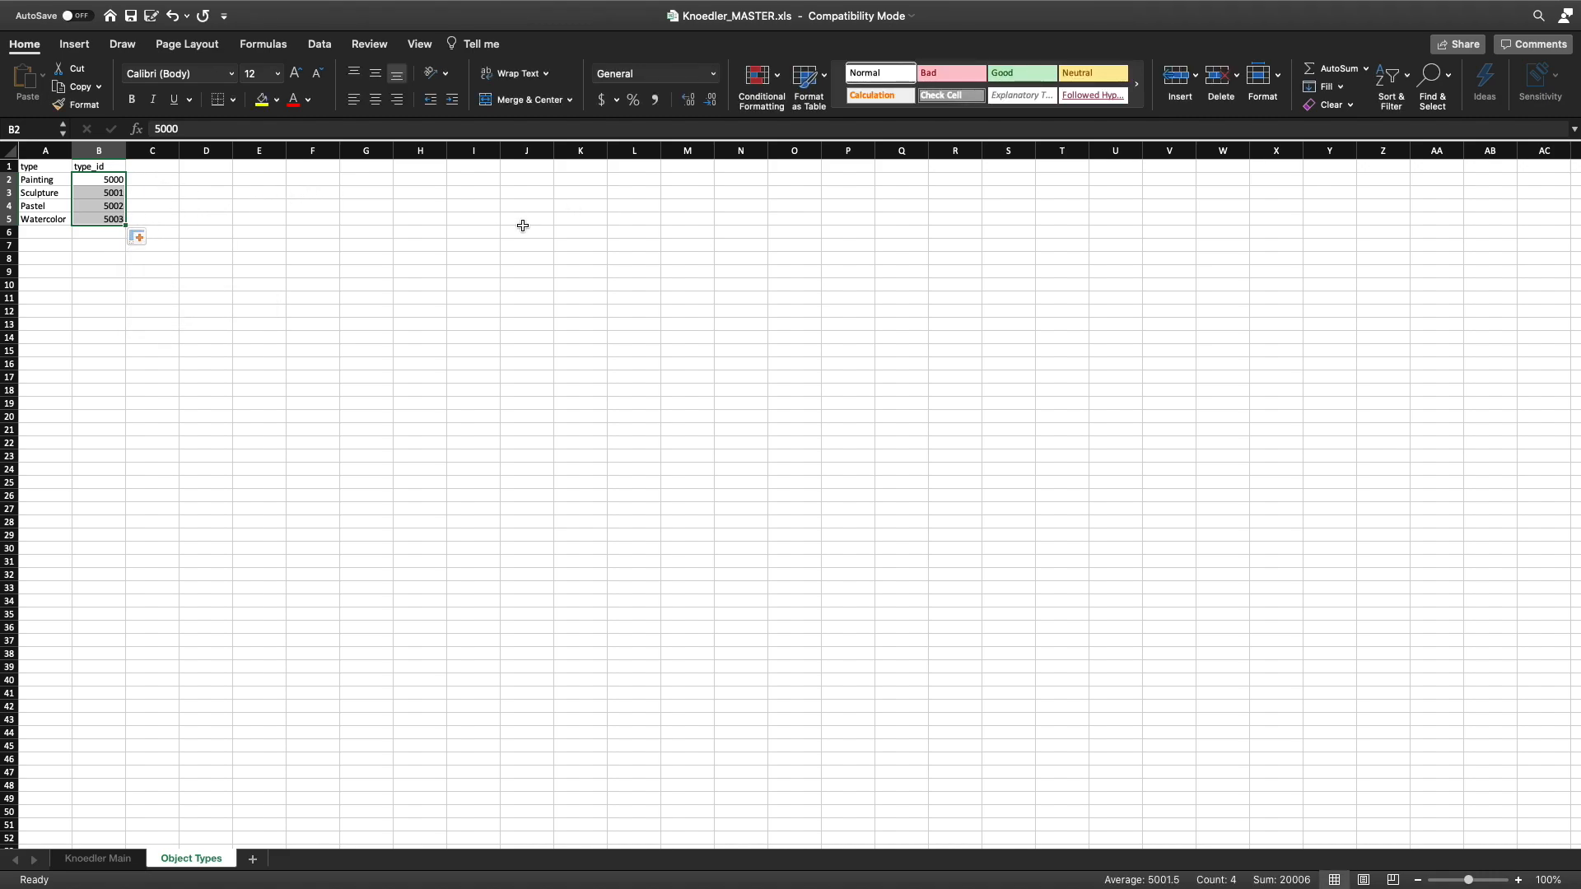
{"action": "left_click", "coordinate": [367, 285]}
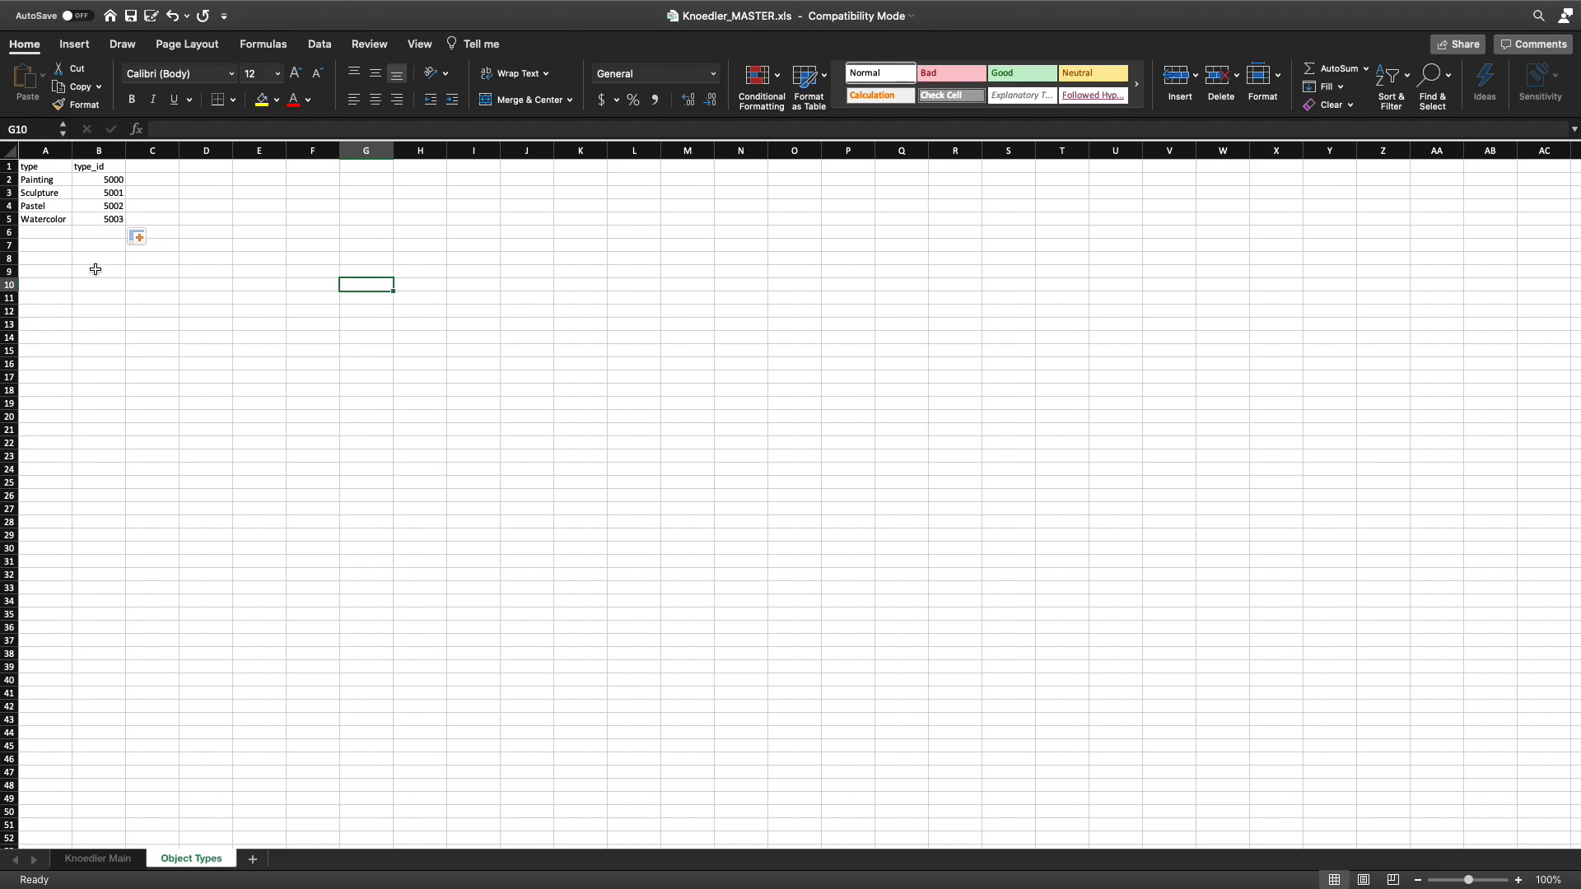
Replace the type_id values in B2:B5 with 1, 2, 3 and 4.
{"action": "left_click", "coordinate": [115, 179]}
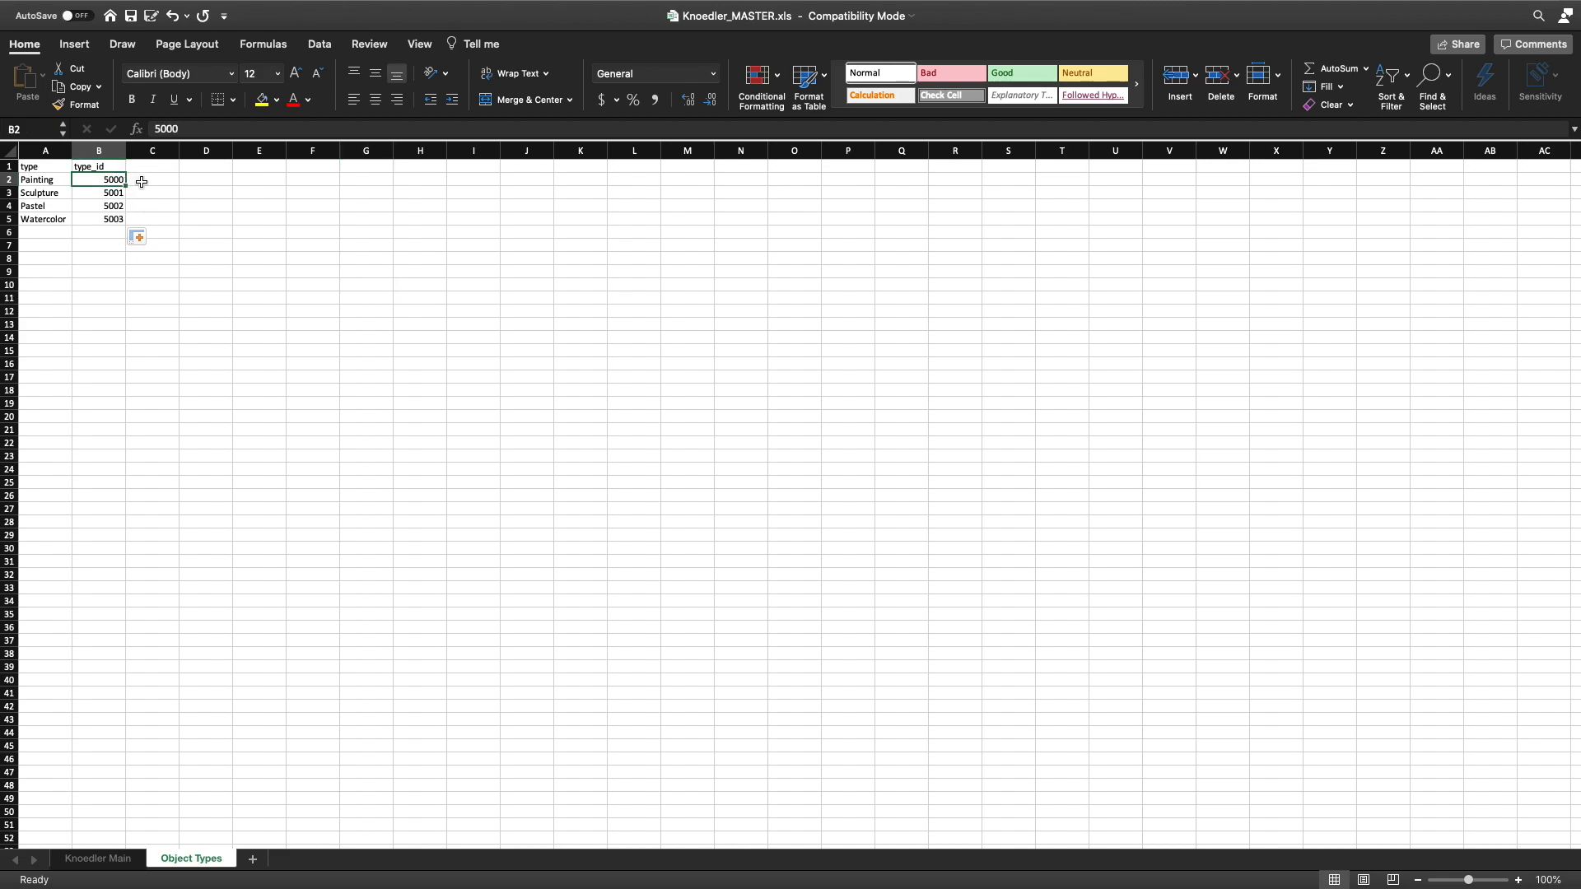
{"action": "type", "text": "1"}
{"action": "key", "text": "Return"}
{"action": "type", "text": "2"}
{"action": "key", "text": "Return"}
{"action": "type", "text": "3"}
{"action": "key", "text": "Return"}
{"action": "type", "text": "4"}
{"action": "key", "text": "Return"}
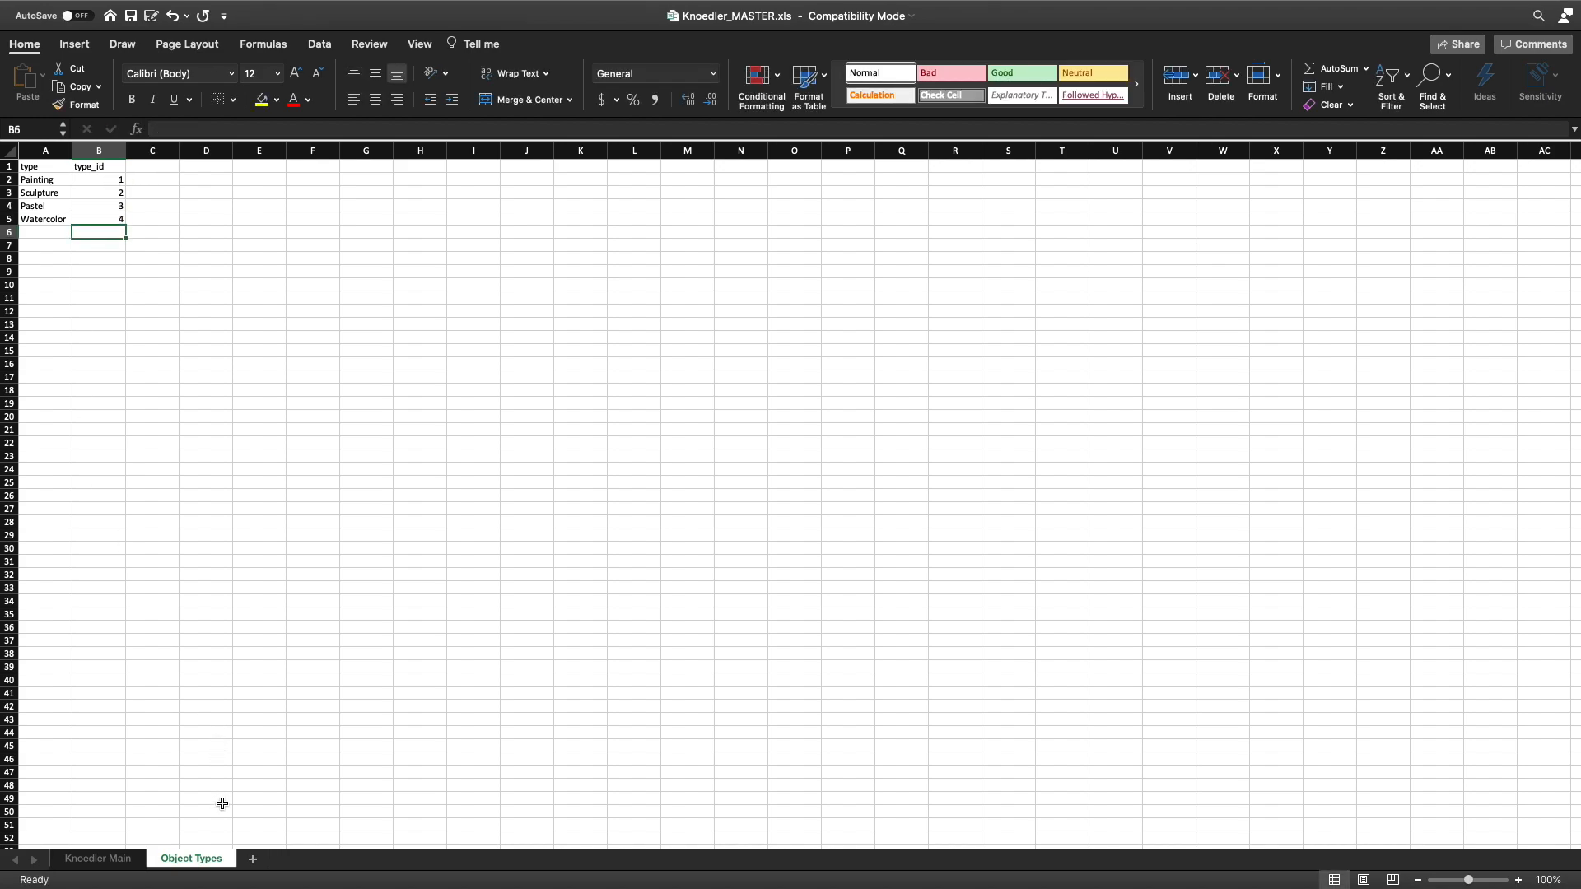
Add a new sheet after Object Types and name it Artists.
{"action": "scroll", "coordinate": [222, 804], "scroll_direction": "down", "scroll_amount": 1}
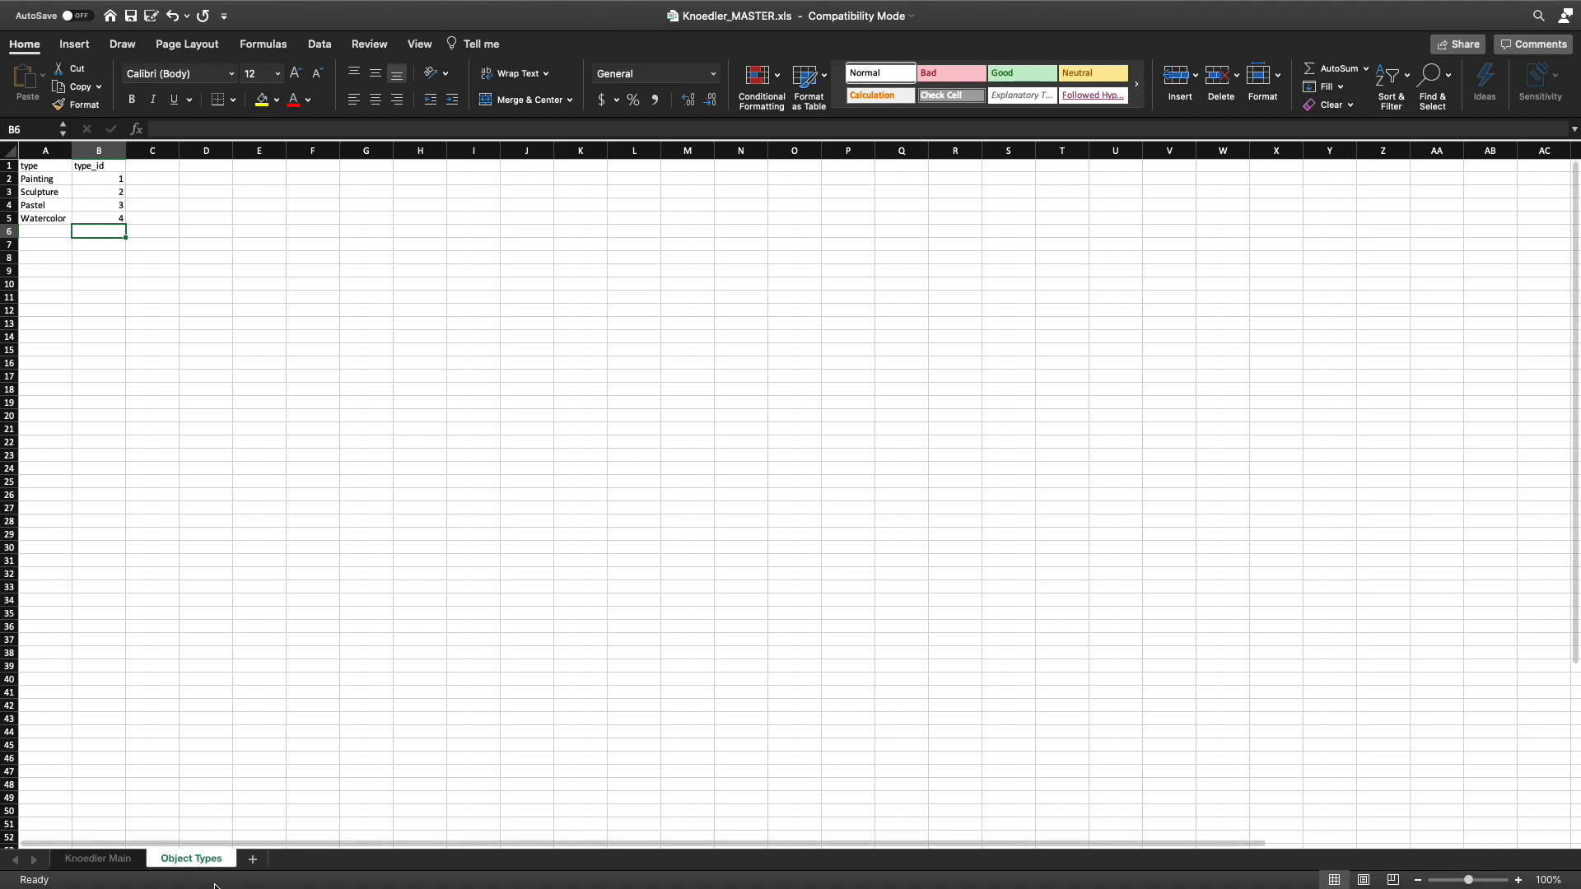
{"action": "left_click", "coordinate": [251, 861]}
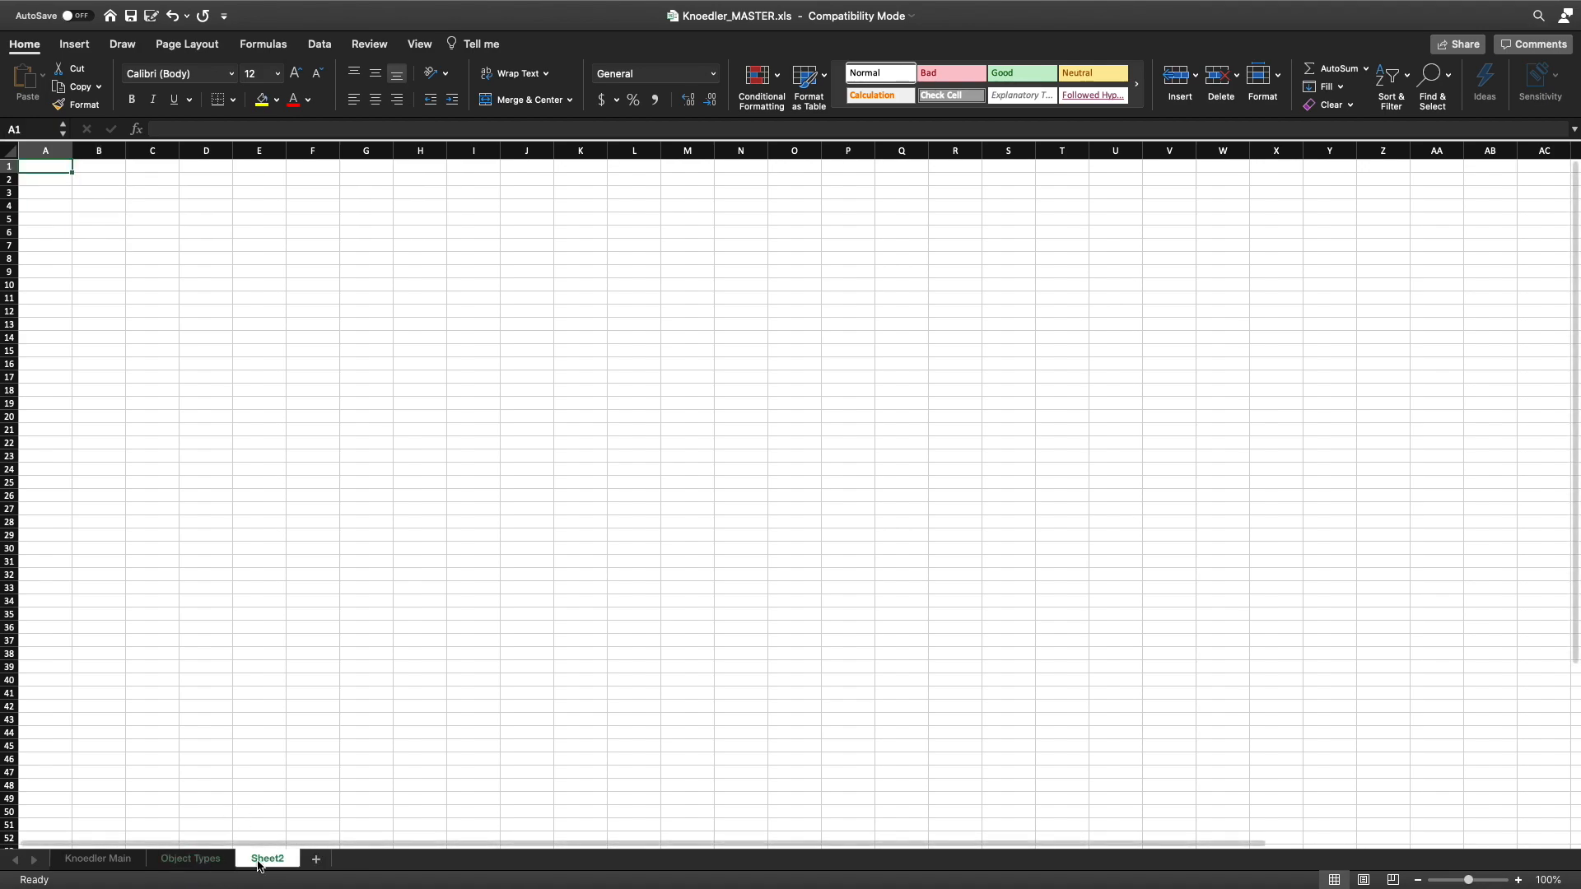
{"action": "double_click", "coordinate": [272, 861]}
{"action": "type", "text": "Artist"}
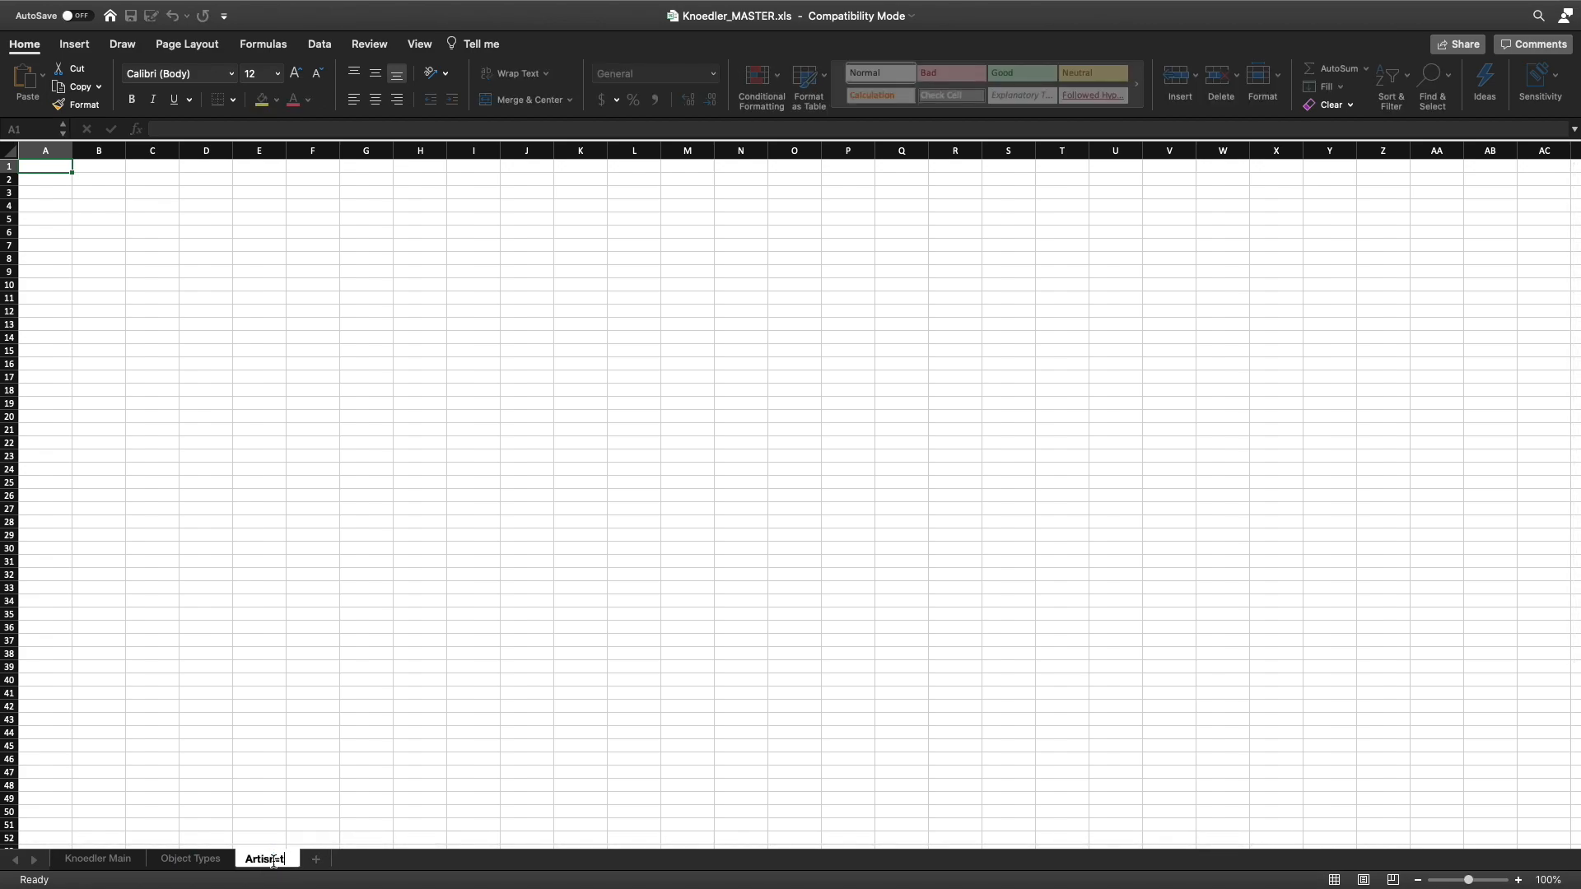
{"action": "key", "text": "BackSpace"}
{"action": "type", "text": "ts"}
{"action": "key", "text": "Return"}
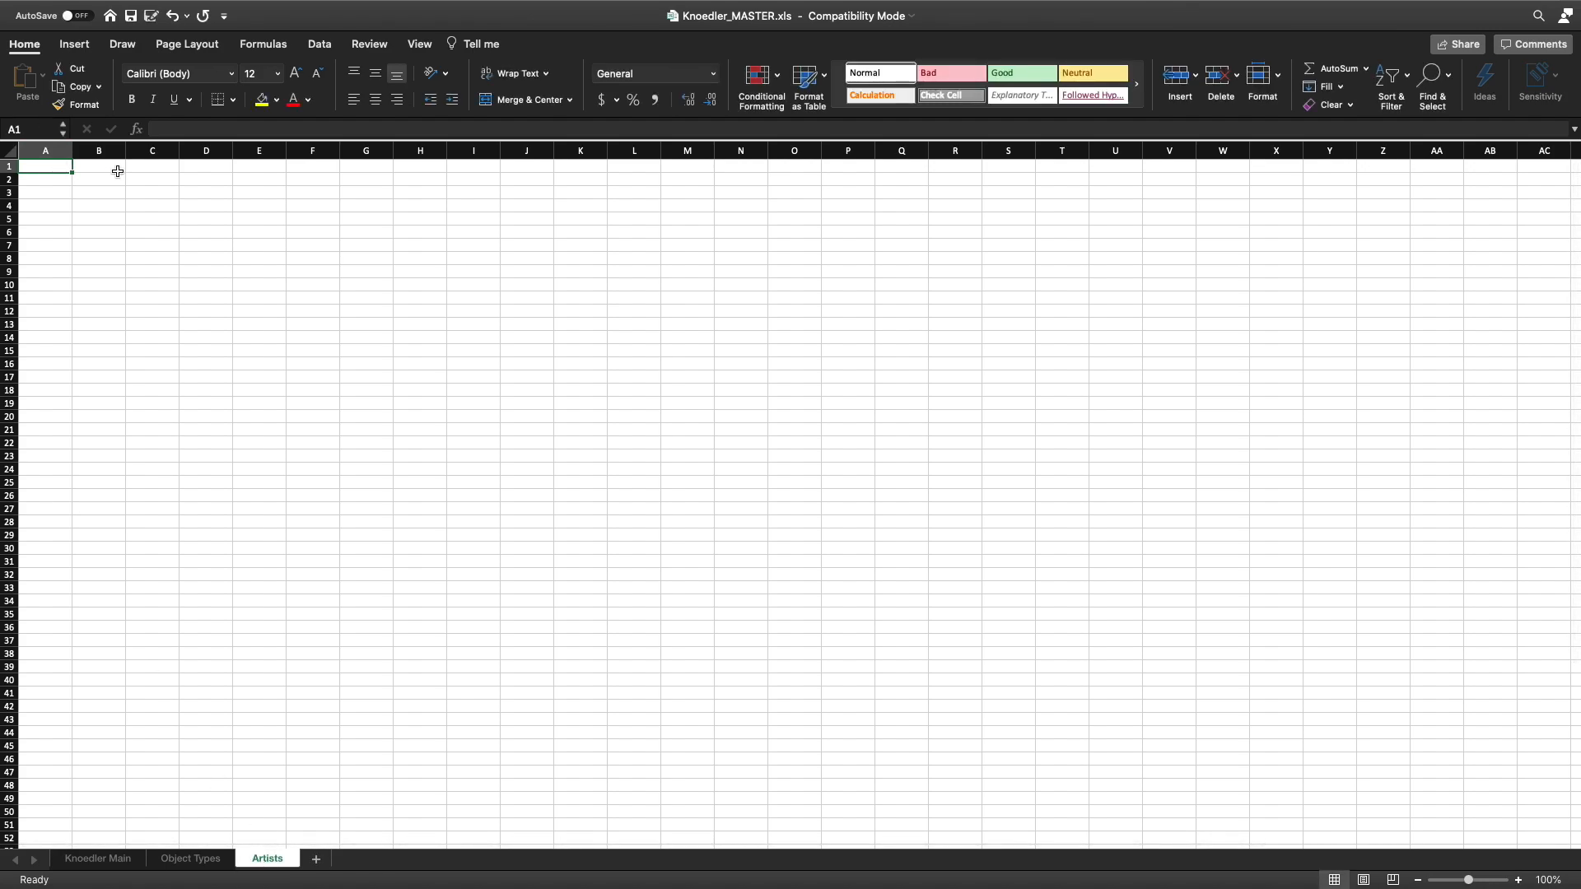
Enter the headers artist_name in A1 and artist_id in B1 of the Artists sheet.
{"action": "type", "text": "artist_name"}
{"action": "key", "text": "Tab"}
{"action": "type", "text": "artist_id"}
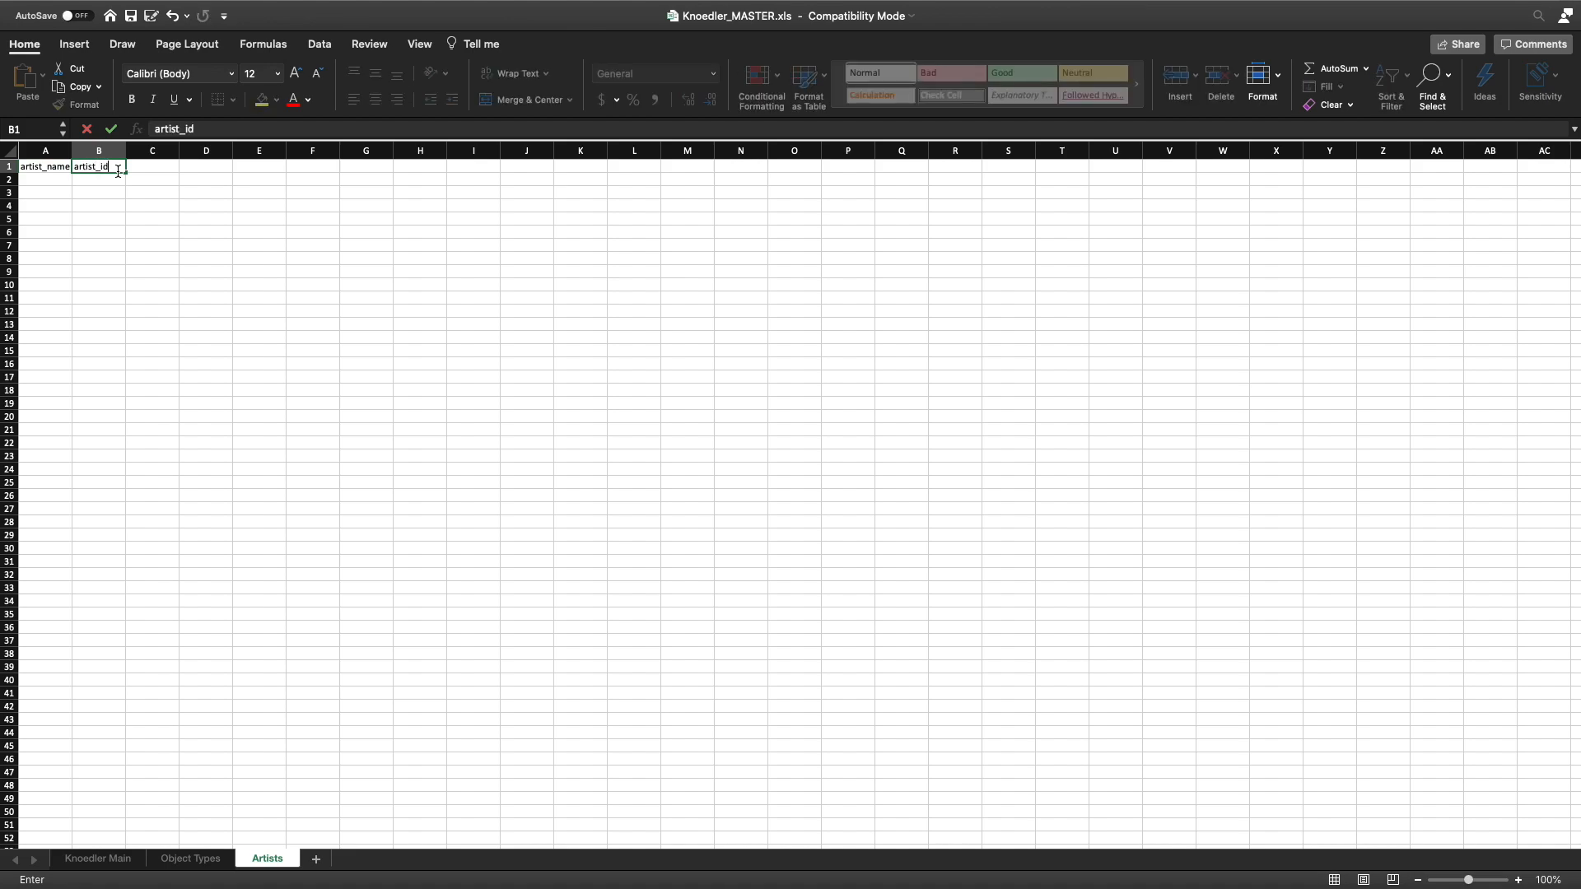
Enter a UNIQUE formula in A2 of the Artists sheet that references all of column A in Knoedler Main.
{"action": "left_click", "coordinate": [55, 182]}
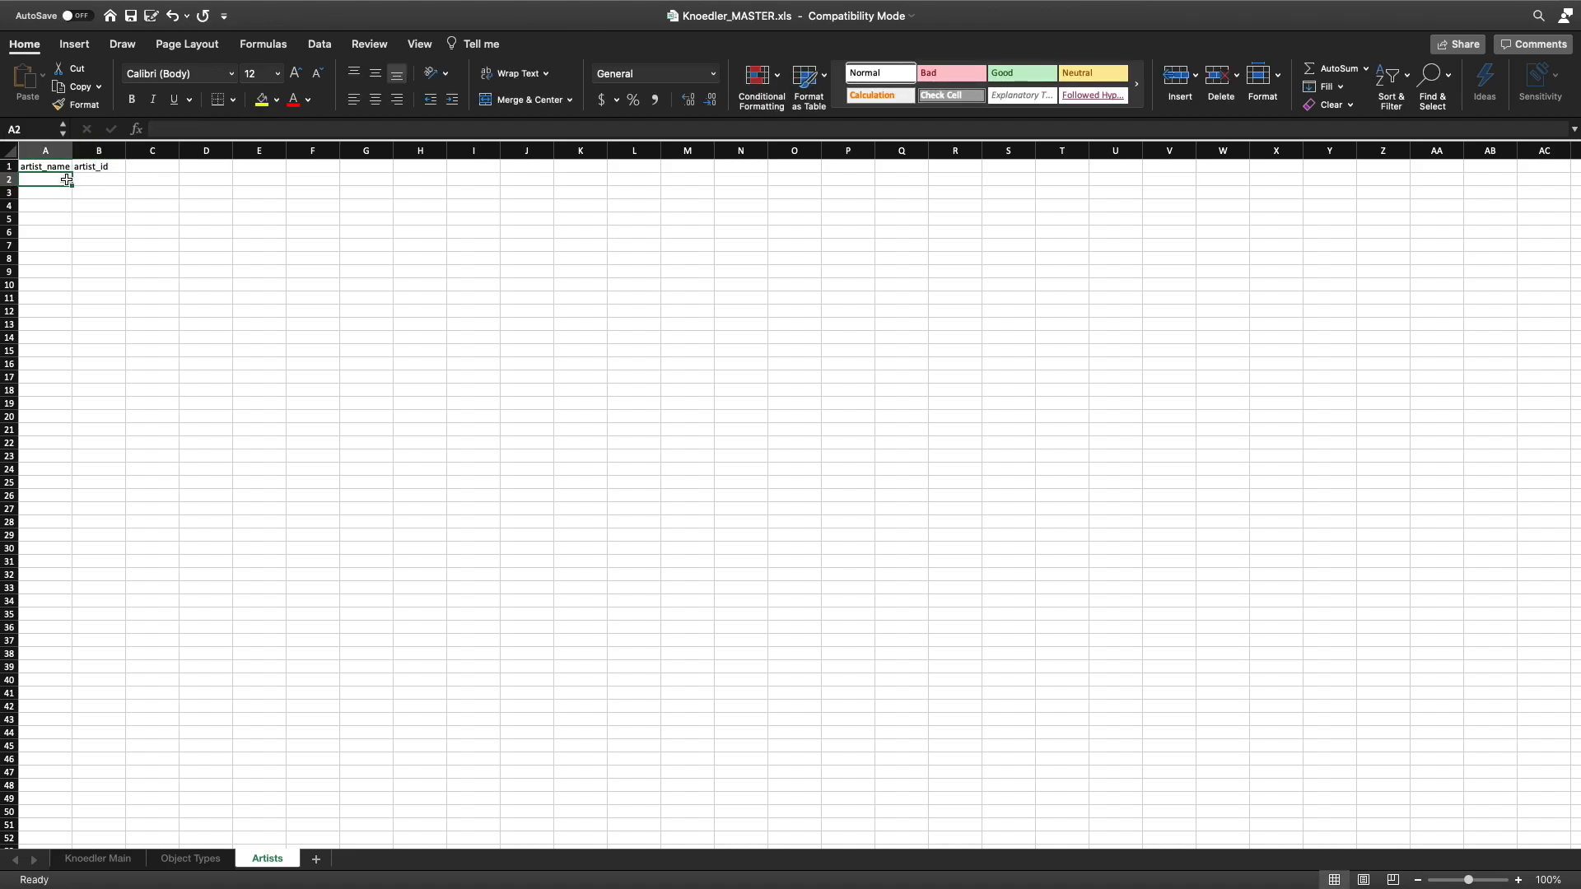
{"action": "left_click", "coordinate": [184, 128]}
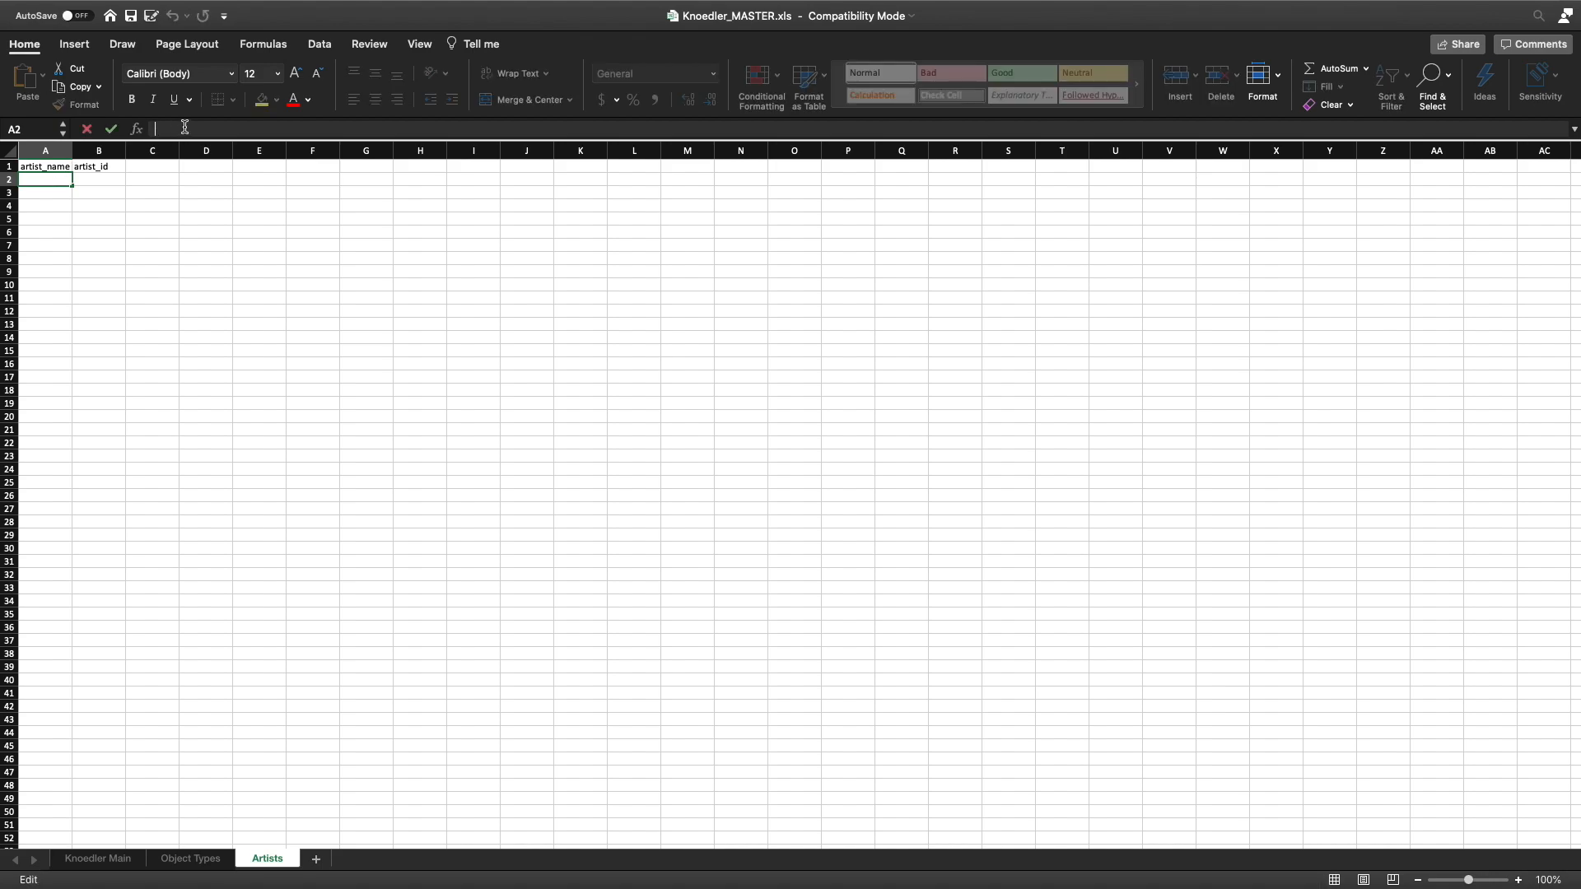
{"action": "type", "text": "=uniwu=="}
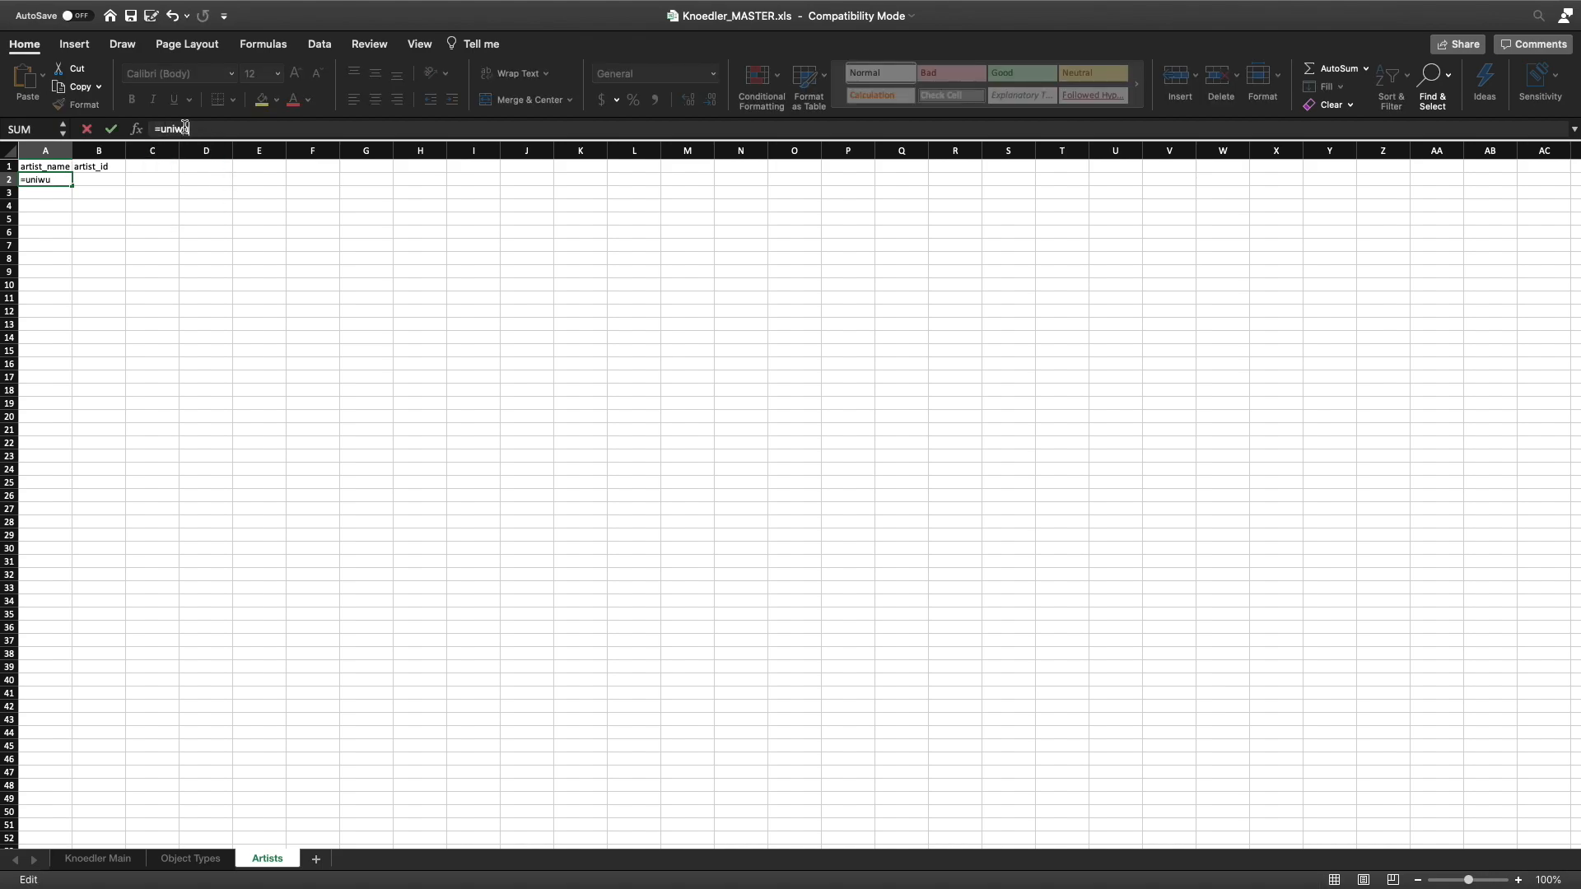
{"action": "key", "text": "BackSpace"}
{"action": "key", "text": "BackSpace"}
{"action": "key", "text": "BackSpace"}
{"action": "key", "text": "BackSpace"}
{"action": "key", "text": "BackSpace"}
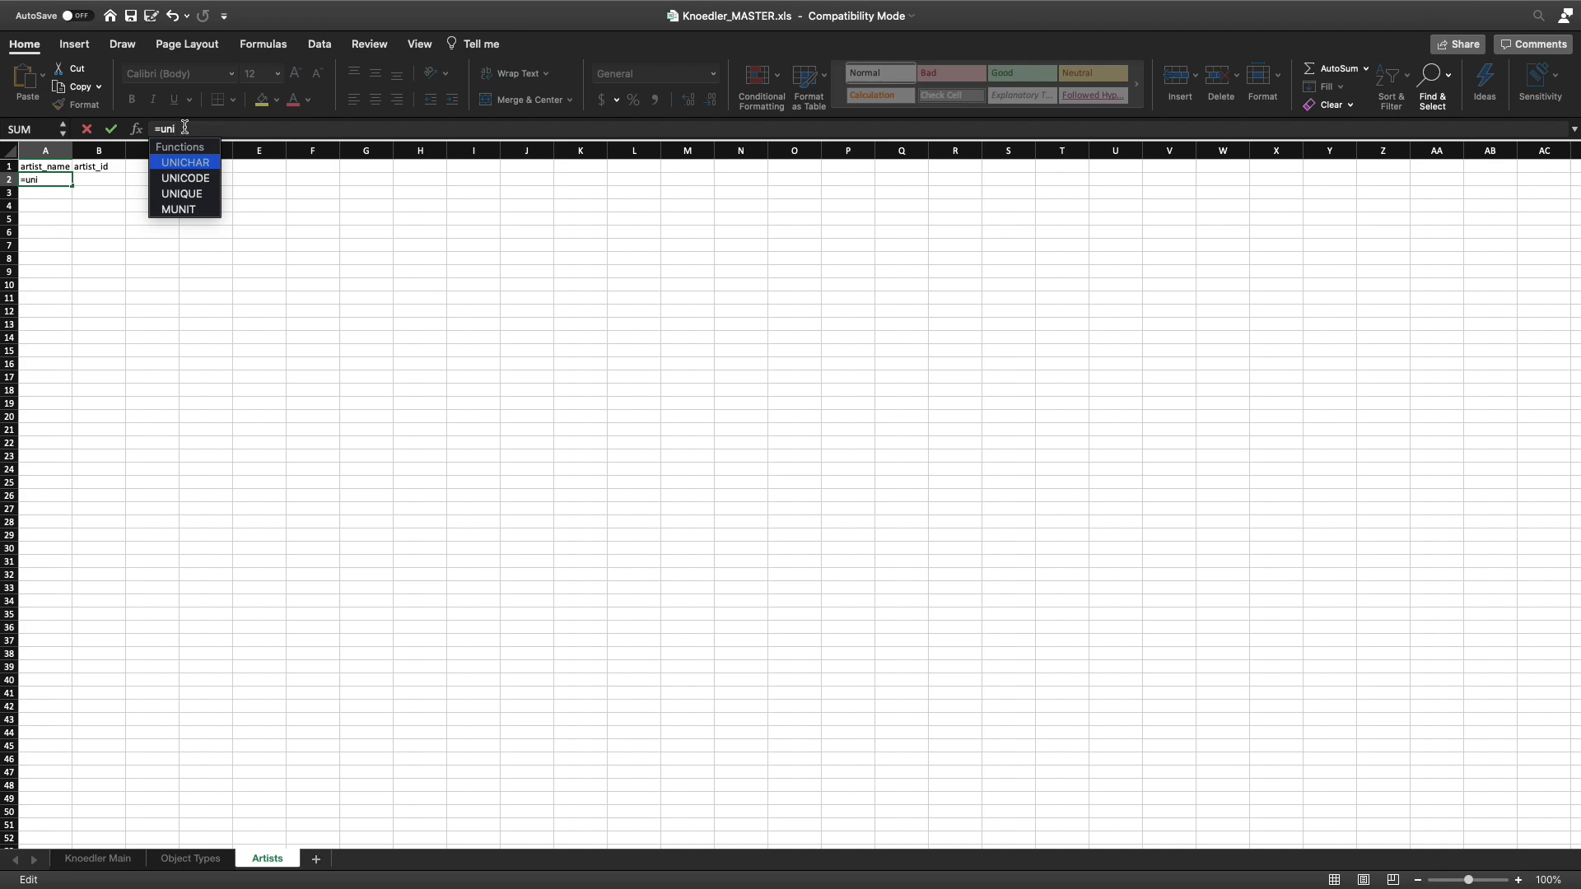
{"action": "type", "text": "que"}
{"action": "double_click", "coordinate": [188, 163]}
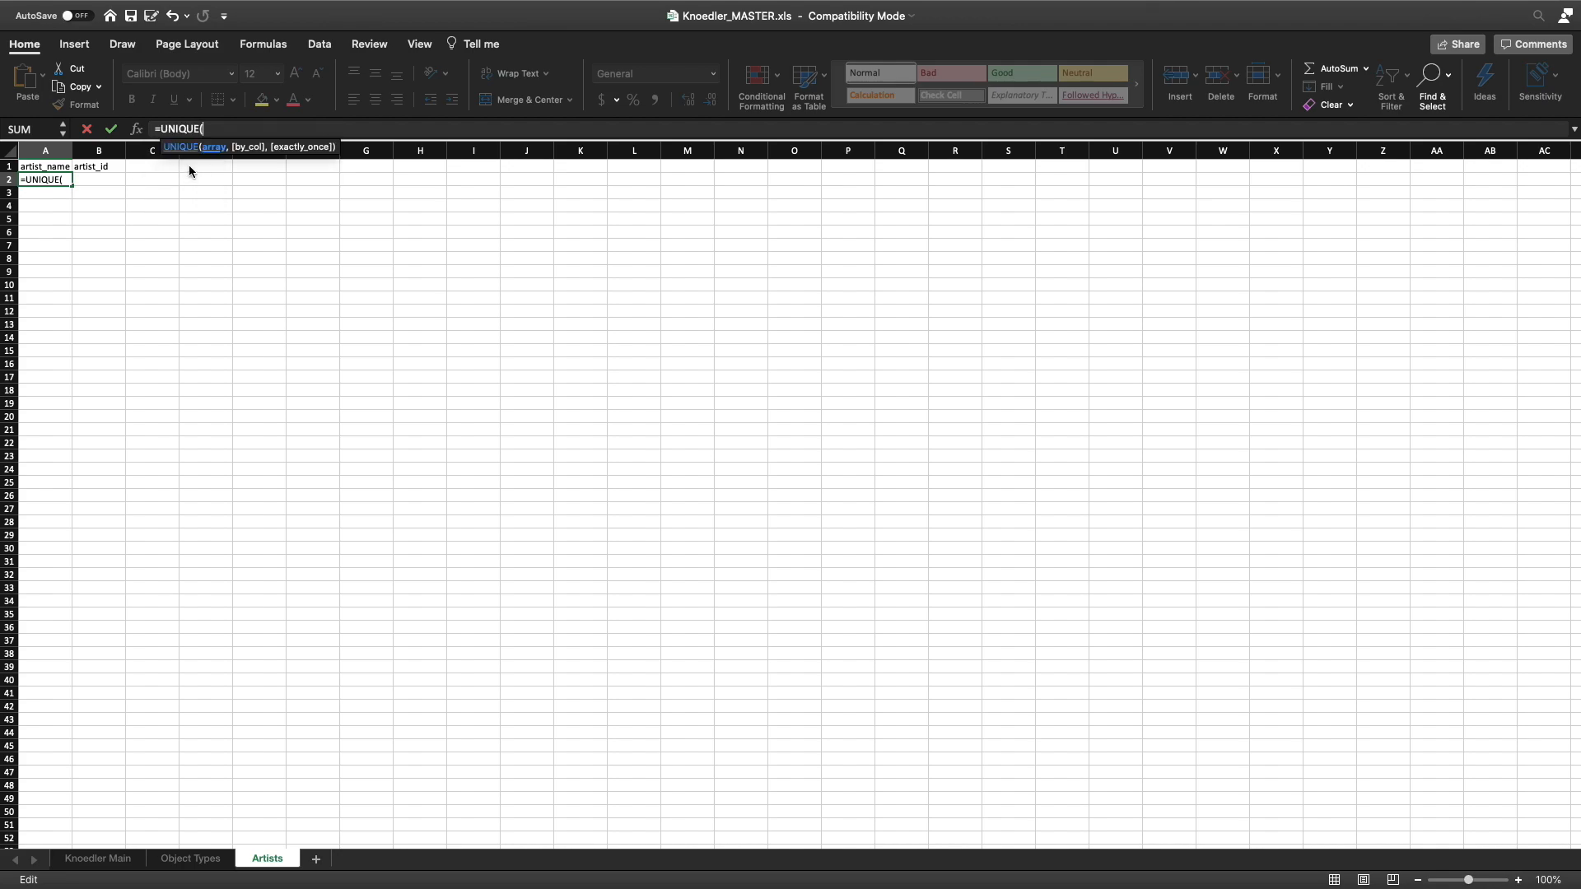
{"action": "left_click", "coordinate": [114, 867]}
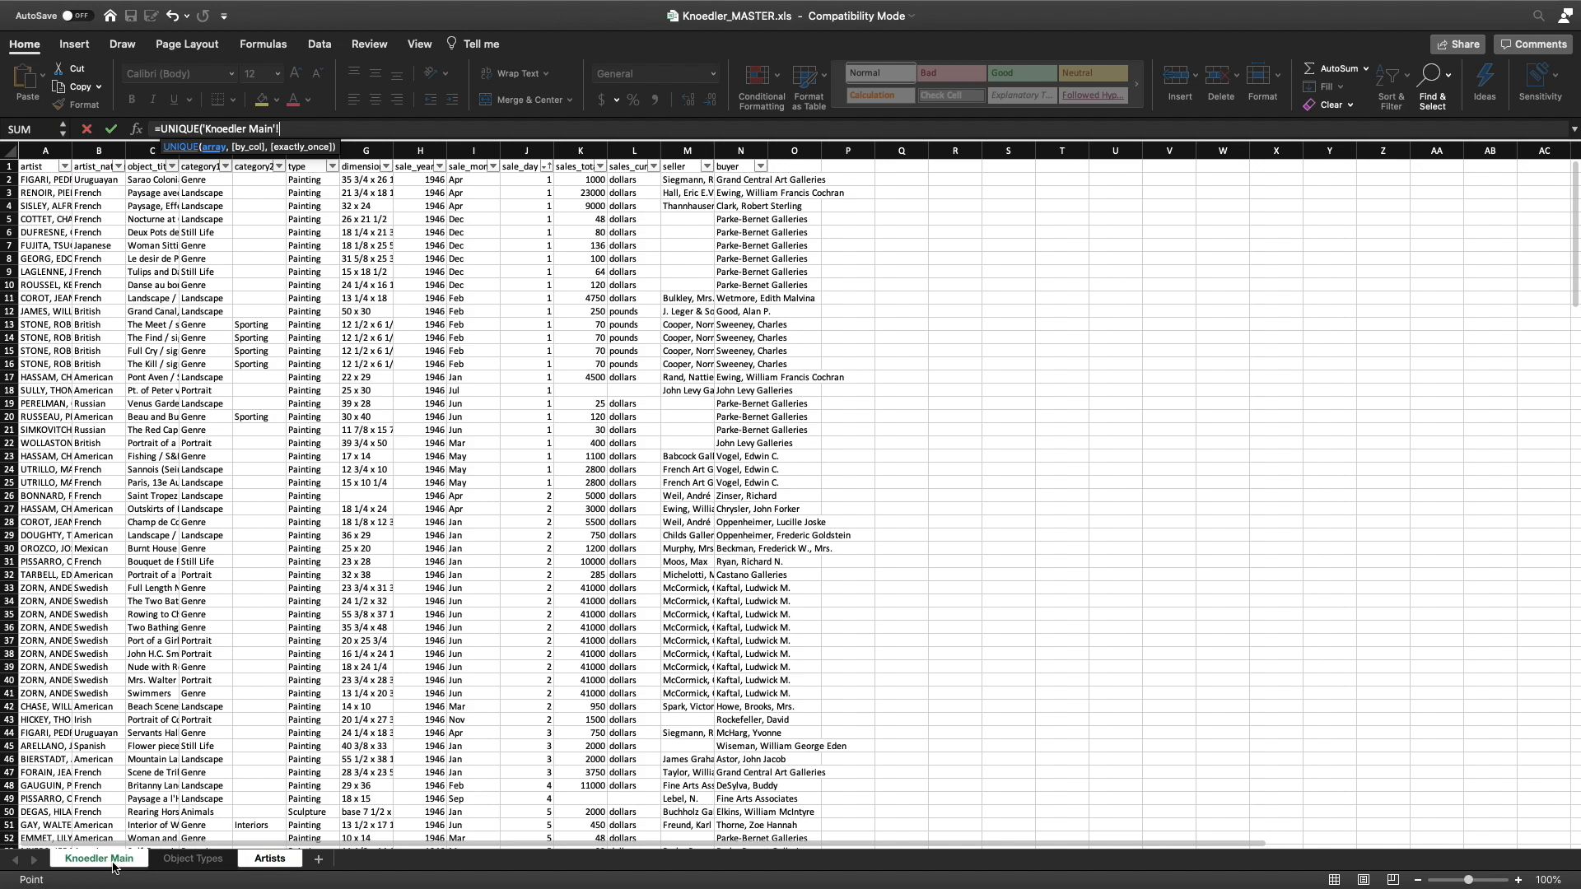
{"action": "left_click", "coordinate": [55, 150]}
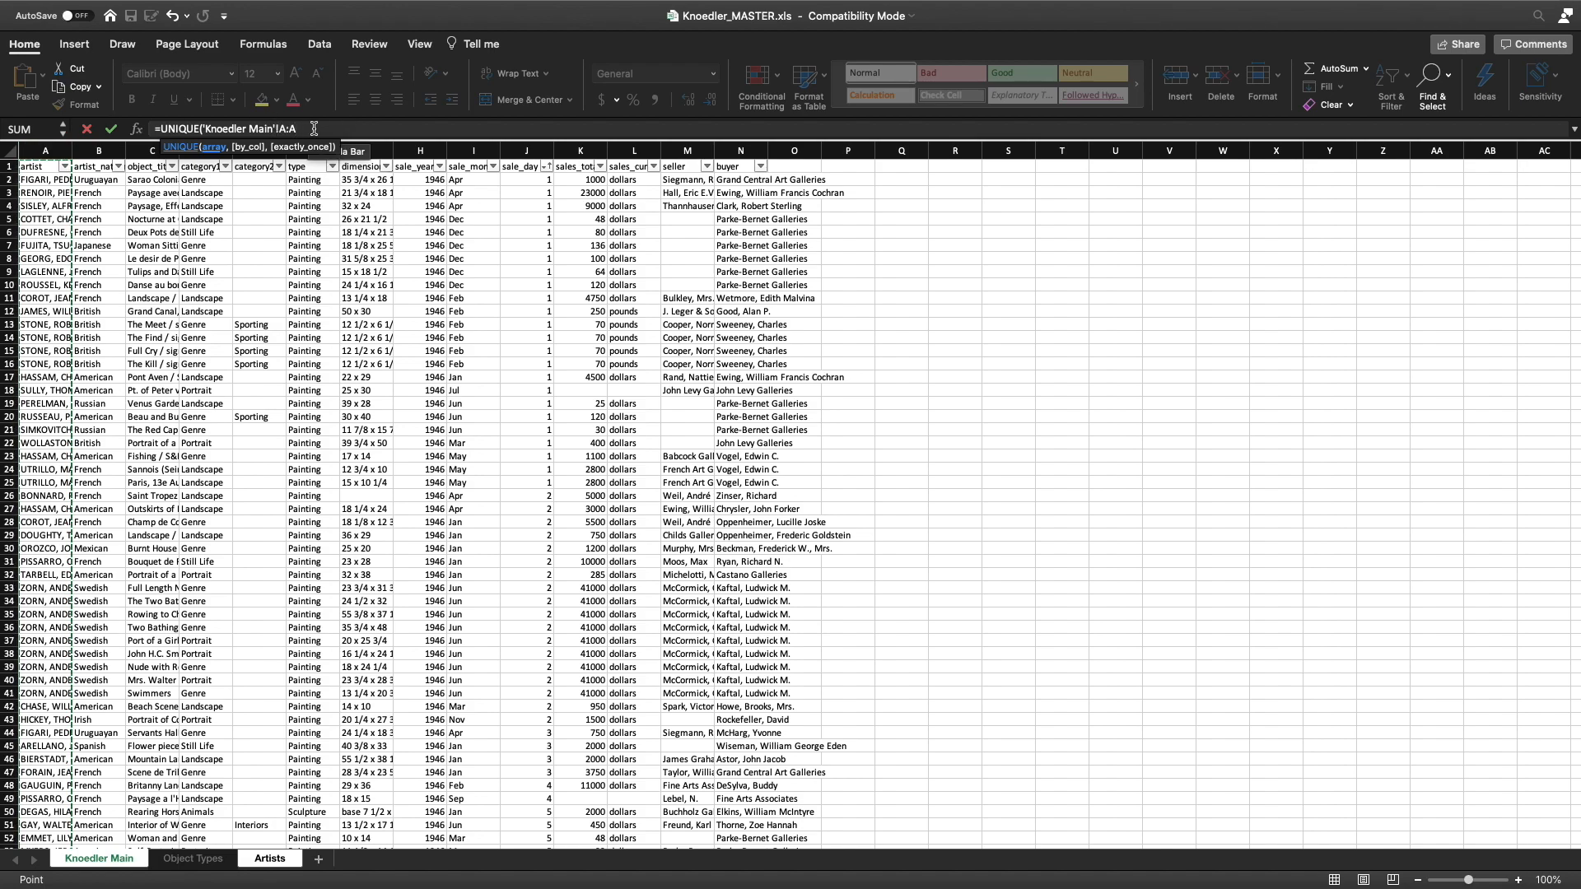
{"action": "type", "text": ")"}
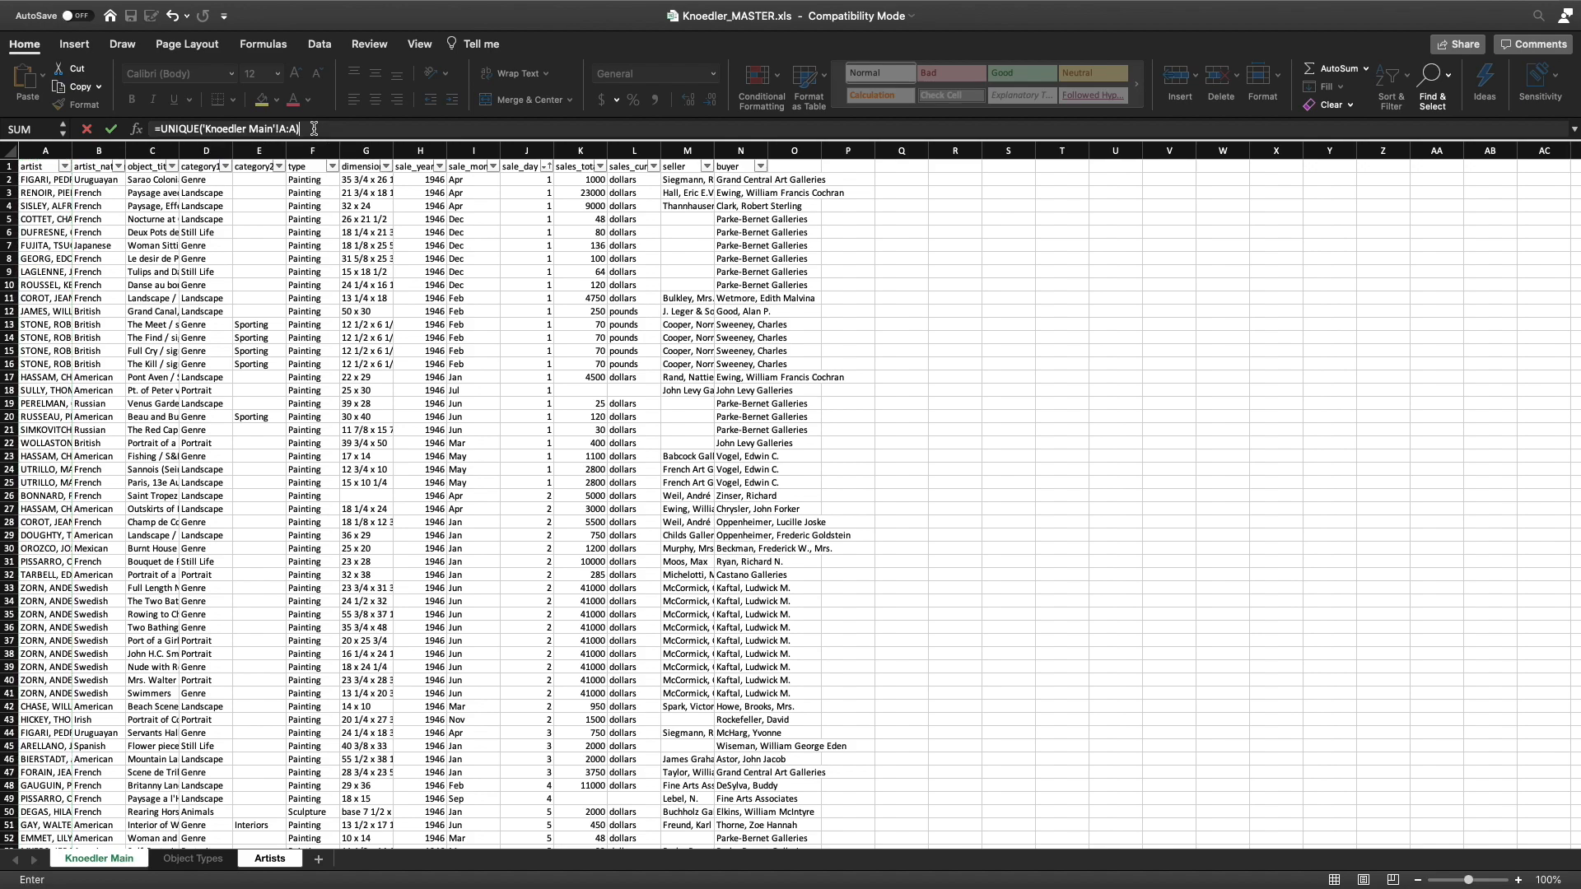
{"action": "key", "text": "Return"}
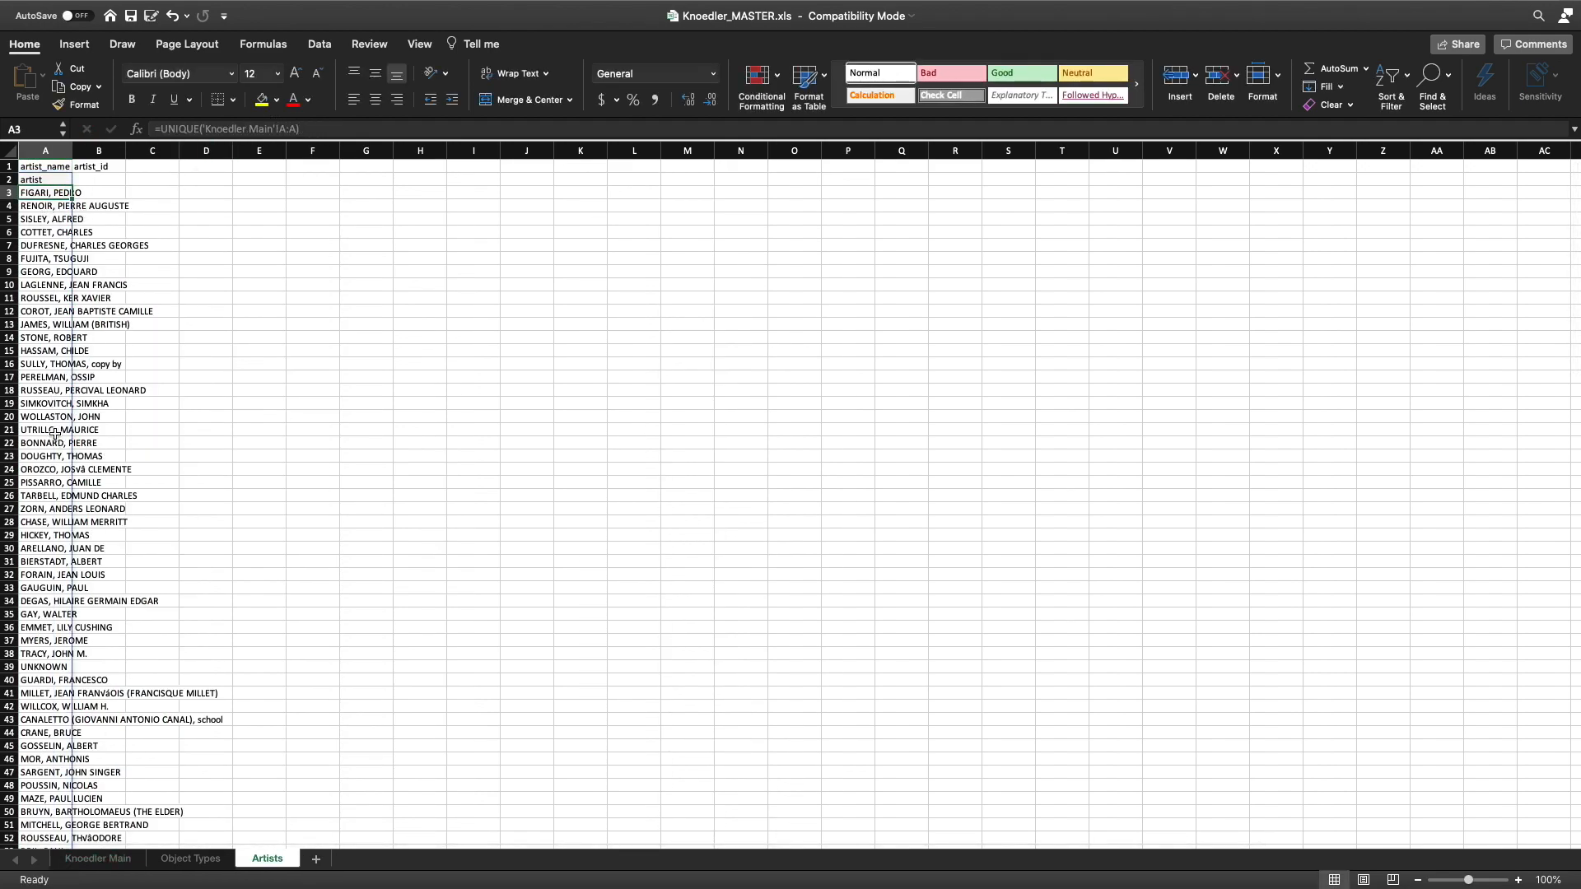
Copy column A of the Artists sheet and paste it as values only into column C.
{"action": "left_click", "coordinate": [45, 151]}
{"action": "key", "text": "super+c"}
{"action": "left_click", "coordinate": [206, 246]}
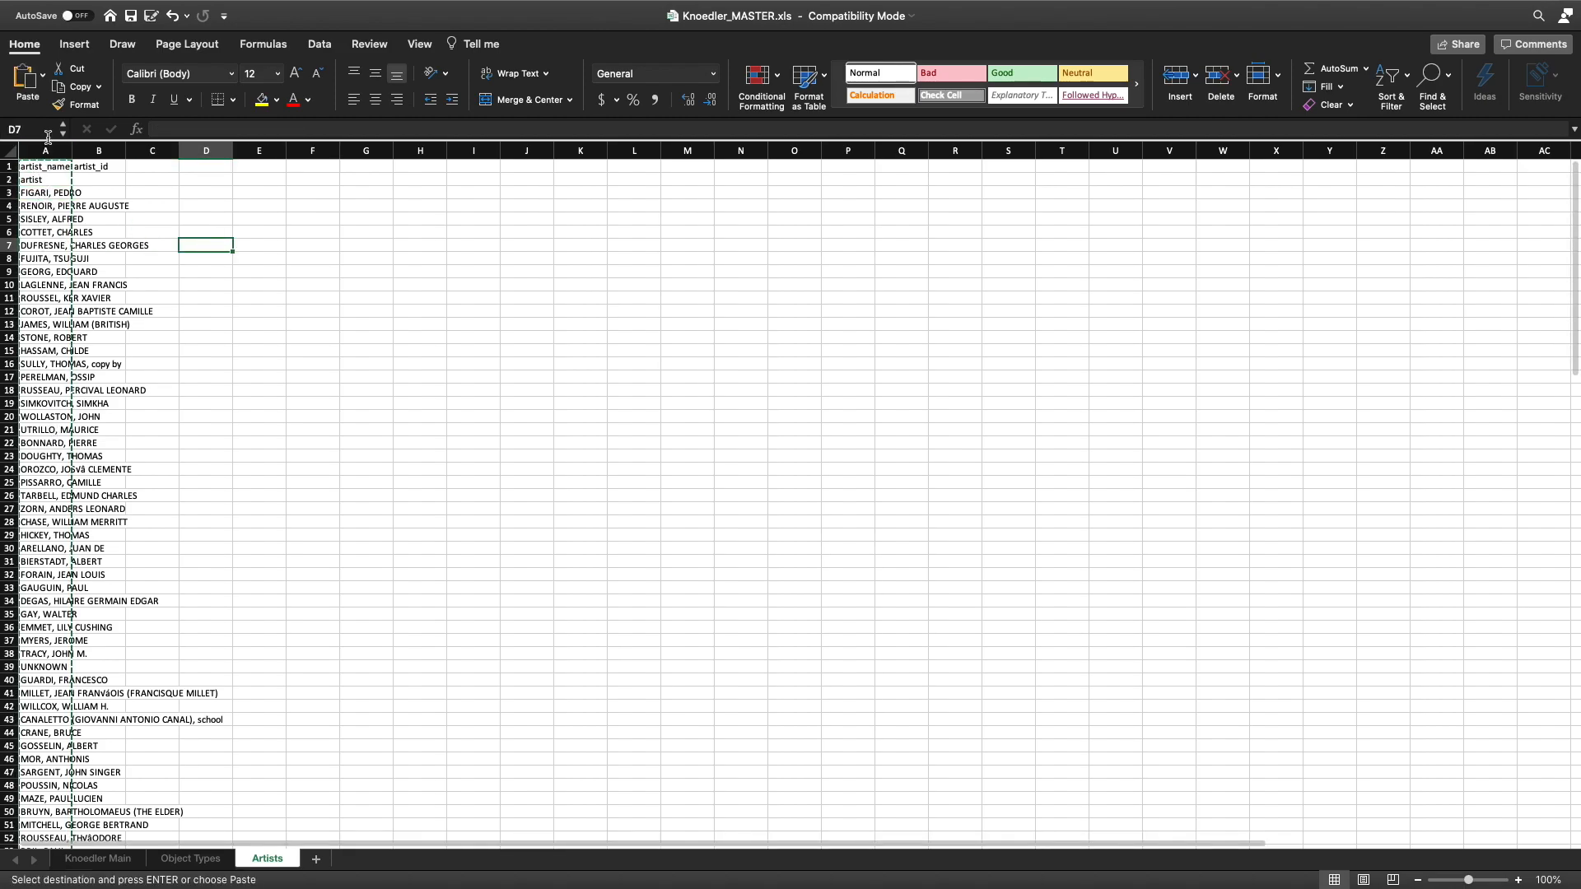
{"action": "left_click", "coordinate": [48, 150]}
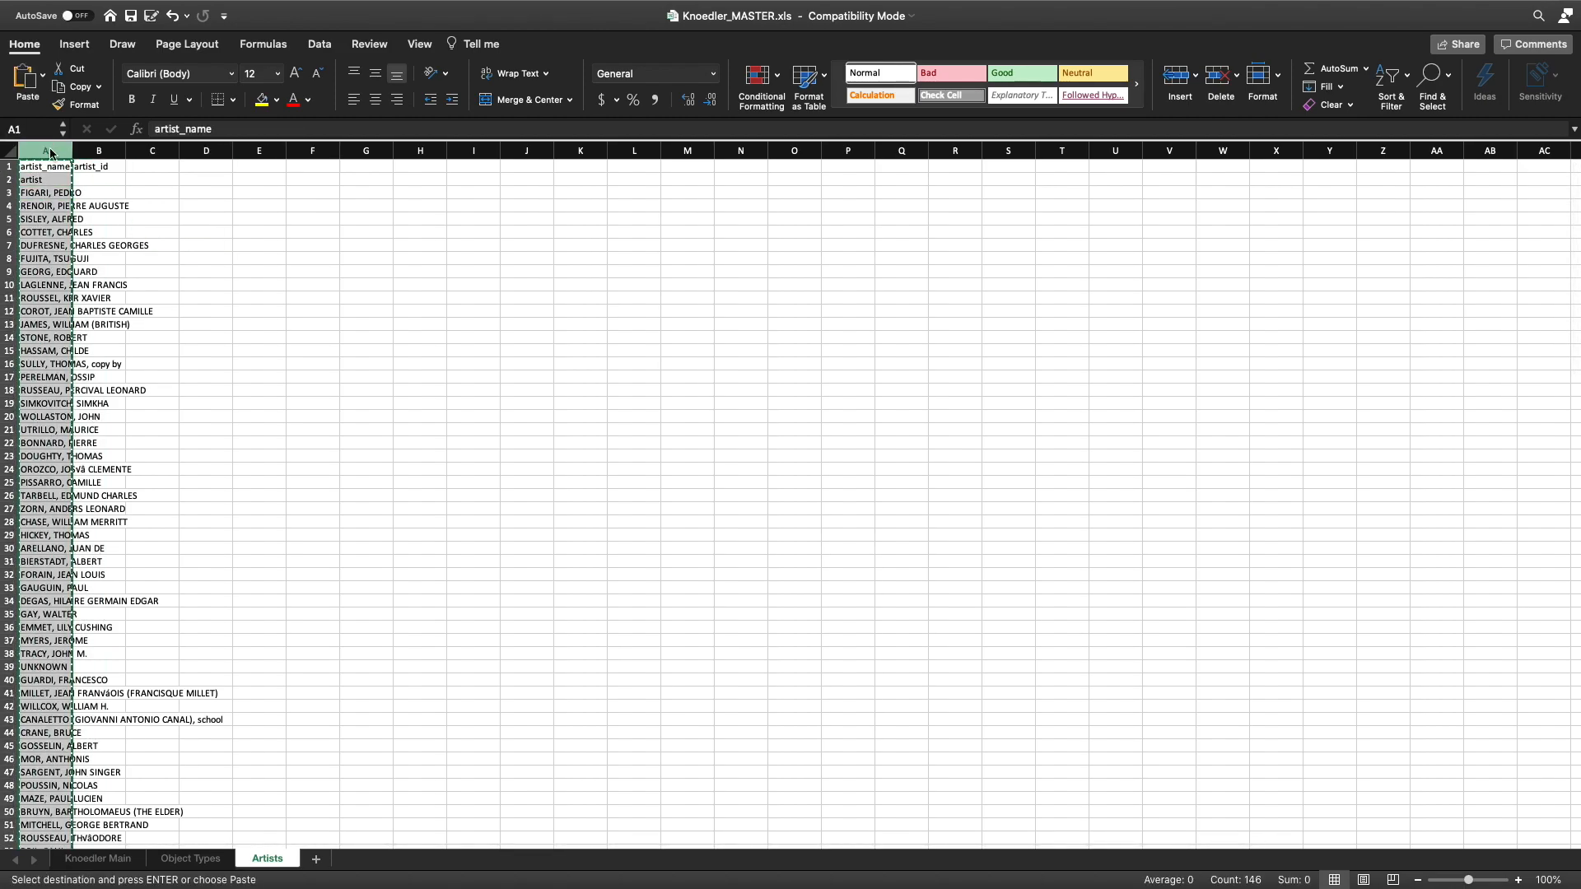
{"action": "right_click", "coordinate": [152, 165]}
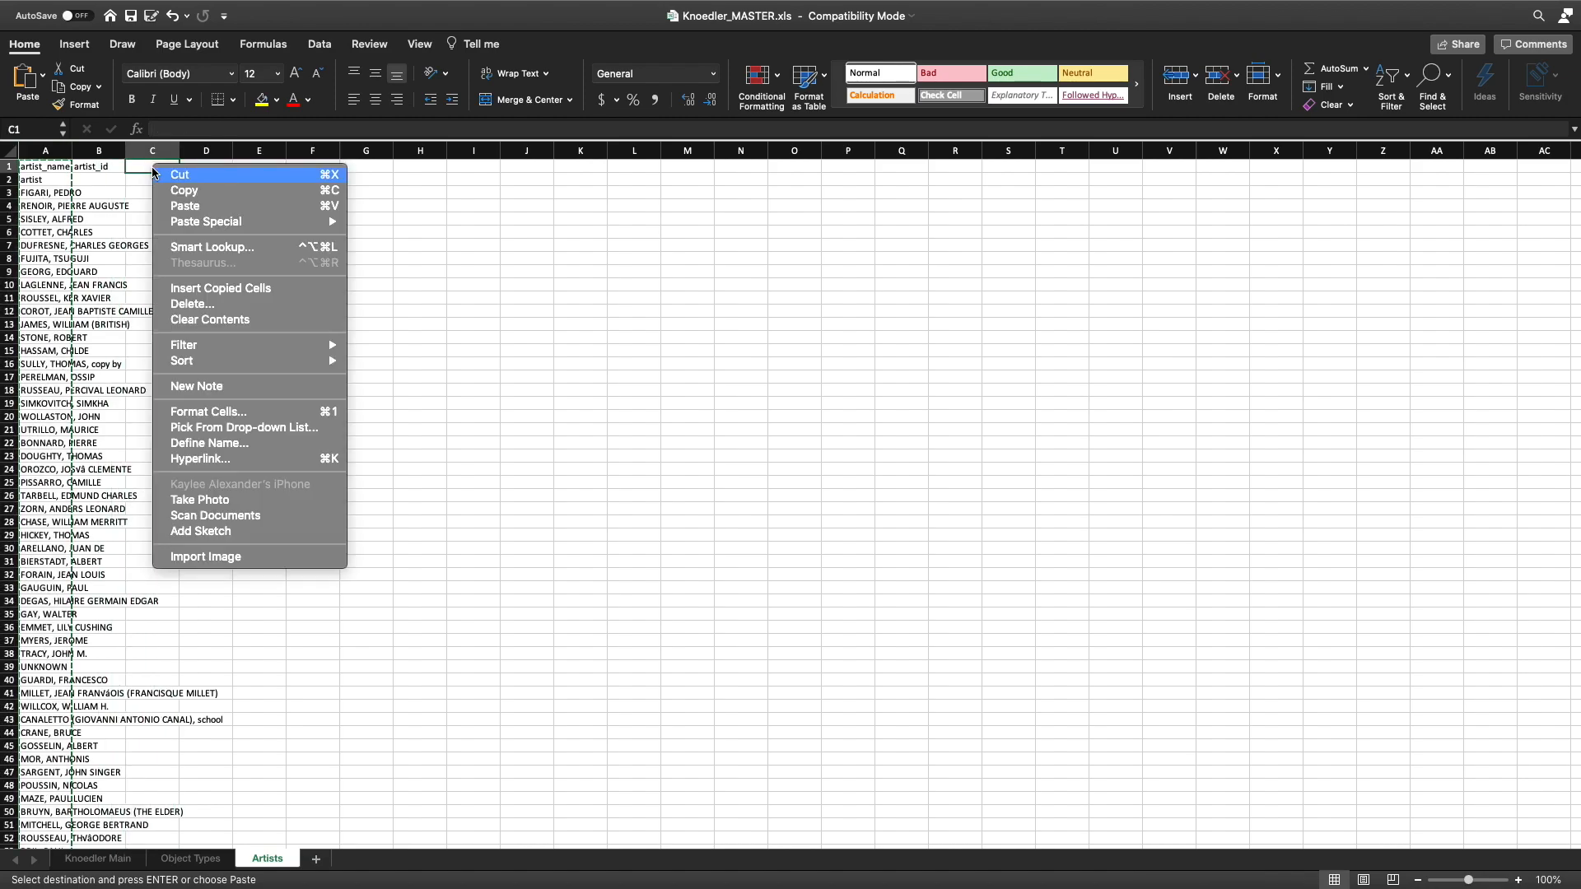
{"action": "mouse_move", "coordinate": [265, 222]}
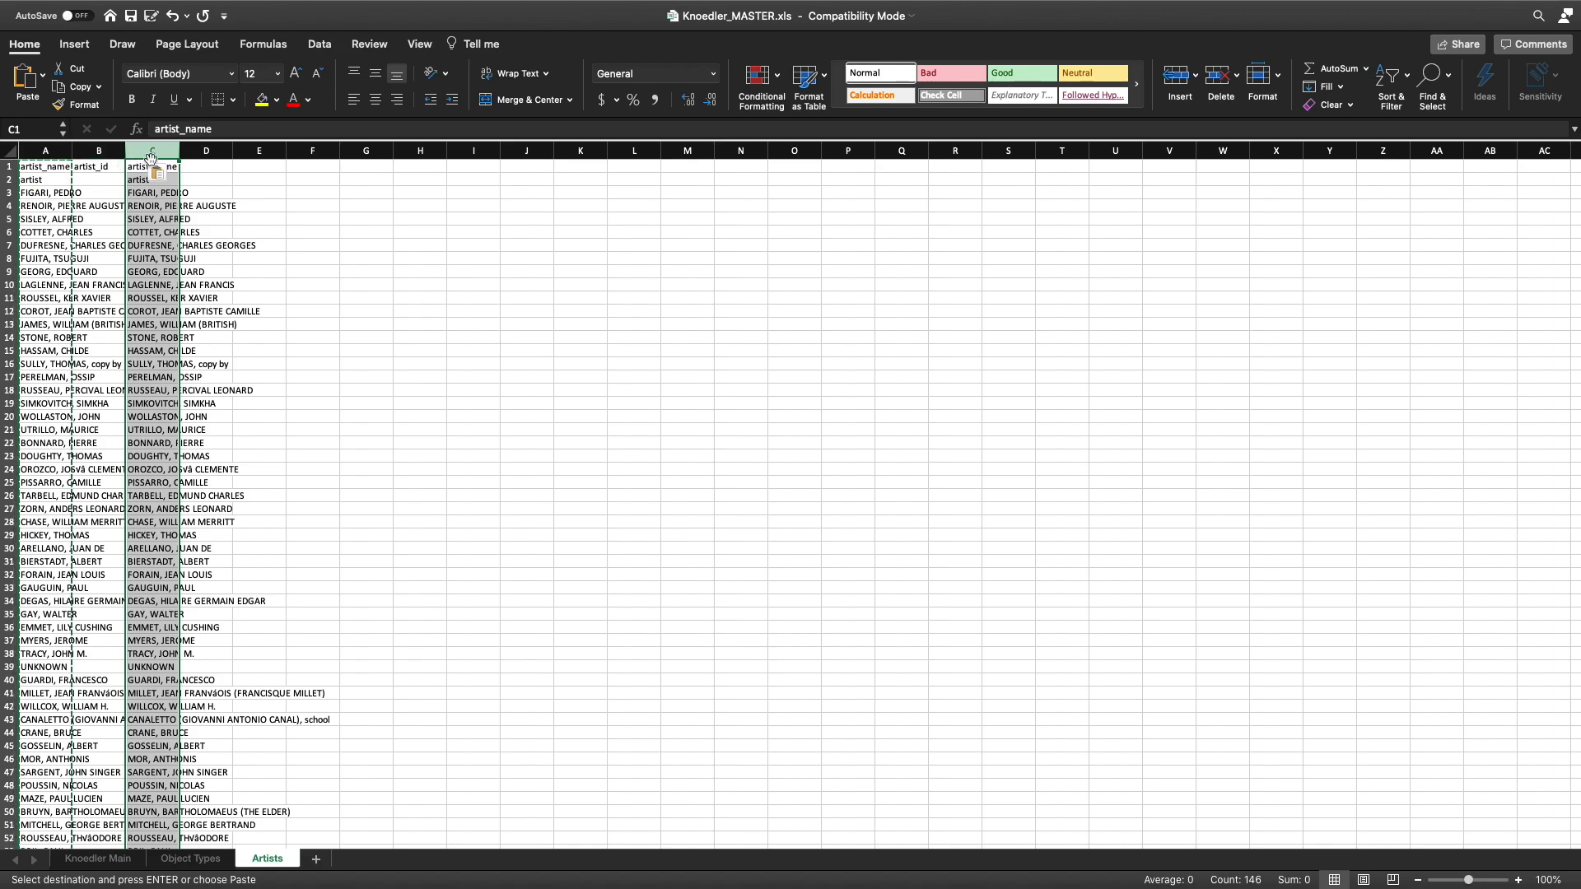
{"action": "left_click", "coordinate": [418, 272]}
Move the values-only artist list from column C onto column A, replacing the formula results.
{"action": "left_click", "coordinate": [160, 149]}
{"action": "key", "text": "cmd+c"}
{"action": "left_click", "coordinate": [46, 150]}
{"action": "key", "text": "cmd+v"}
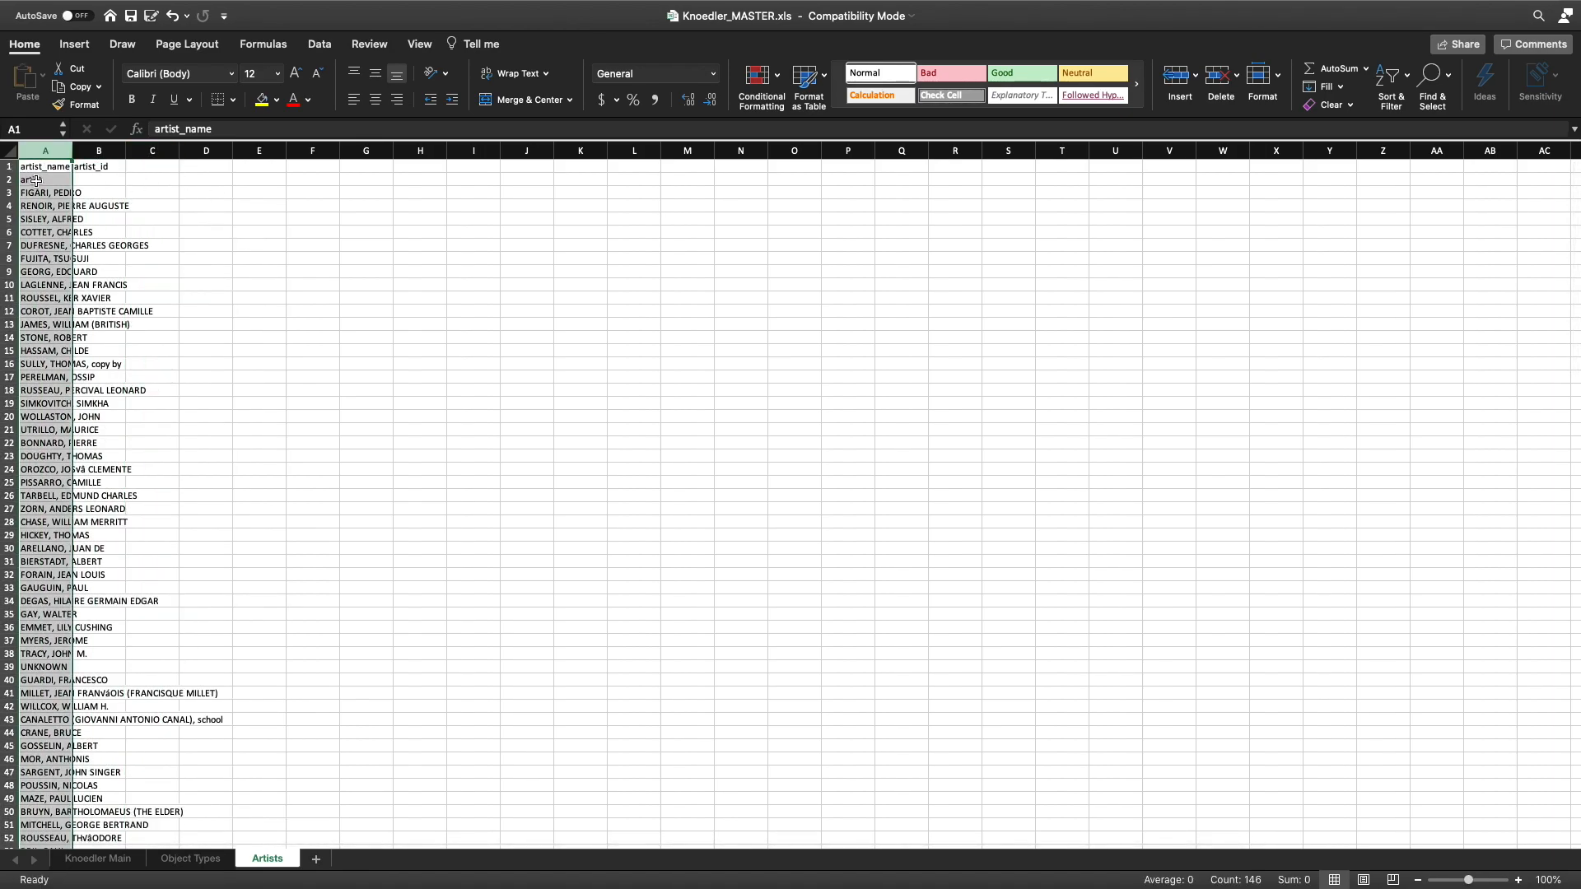
Examine cells A2 to A7 to check whether they hold plain values instead of the UNIQUE formula.
{"action": "left_click", "coordinate": [36, 180]}
{"action": "key", "text": "Down"}
{"action": "key", "text": "Down"}
{"action": "key", "text": "Down"}
{"action": "key", "text": "Down"}
{"action": "key", "text": "Down"}
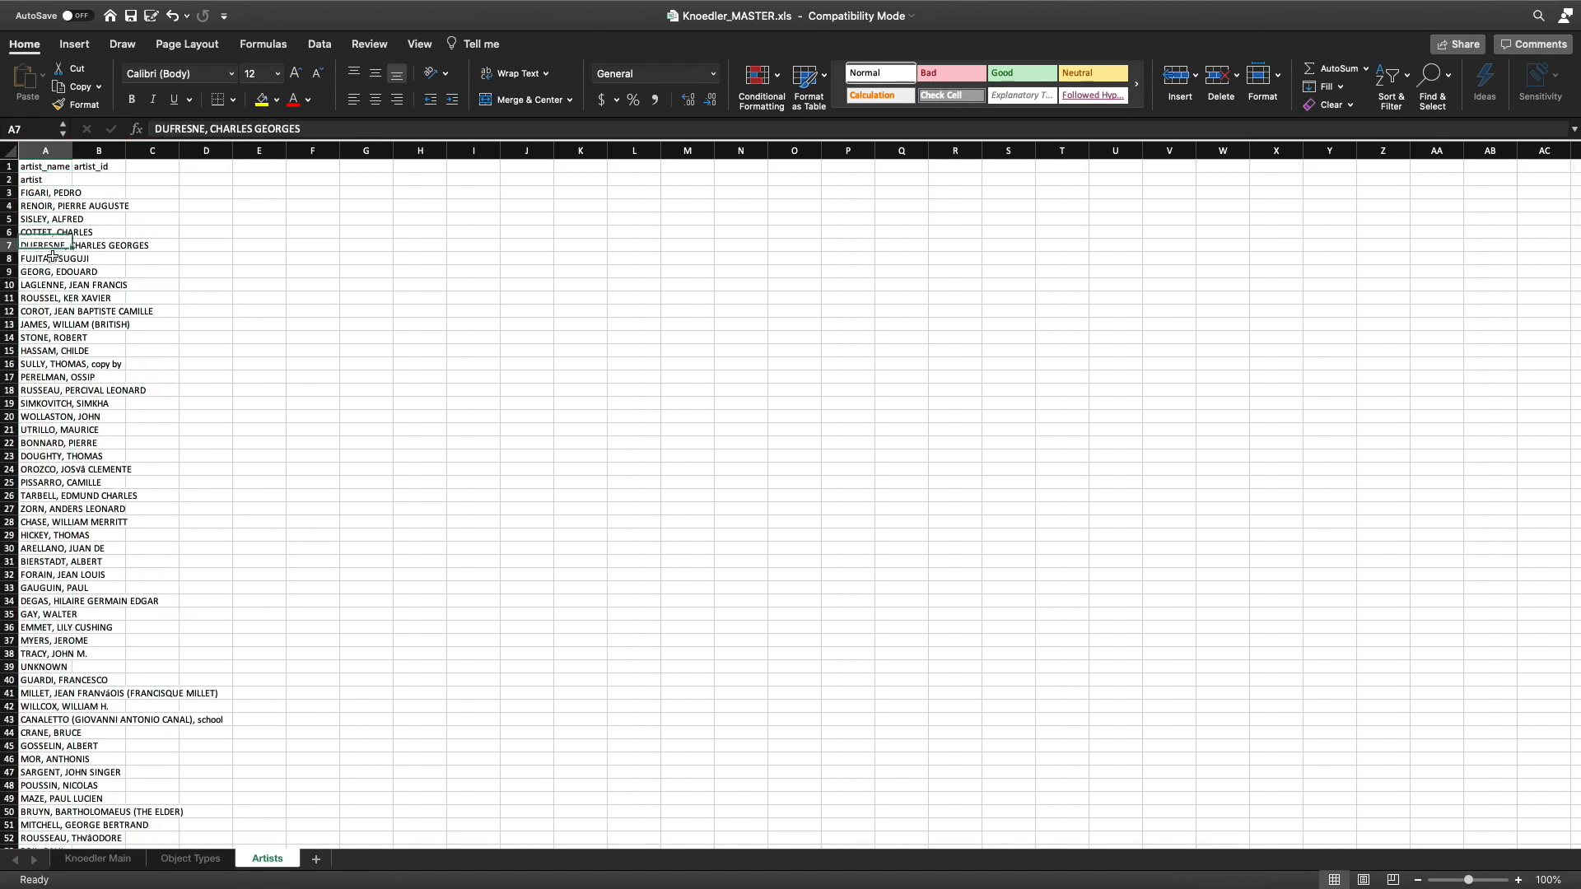
{"action": "key", "text": "Up"}
{"action": "key", "text": "Up"}
{"action": "key", "text": "Up"}
{"action": "key", "text": "Up"}
{"action": "key", "text": "Up"}
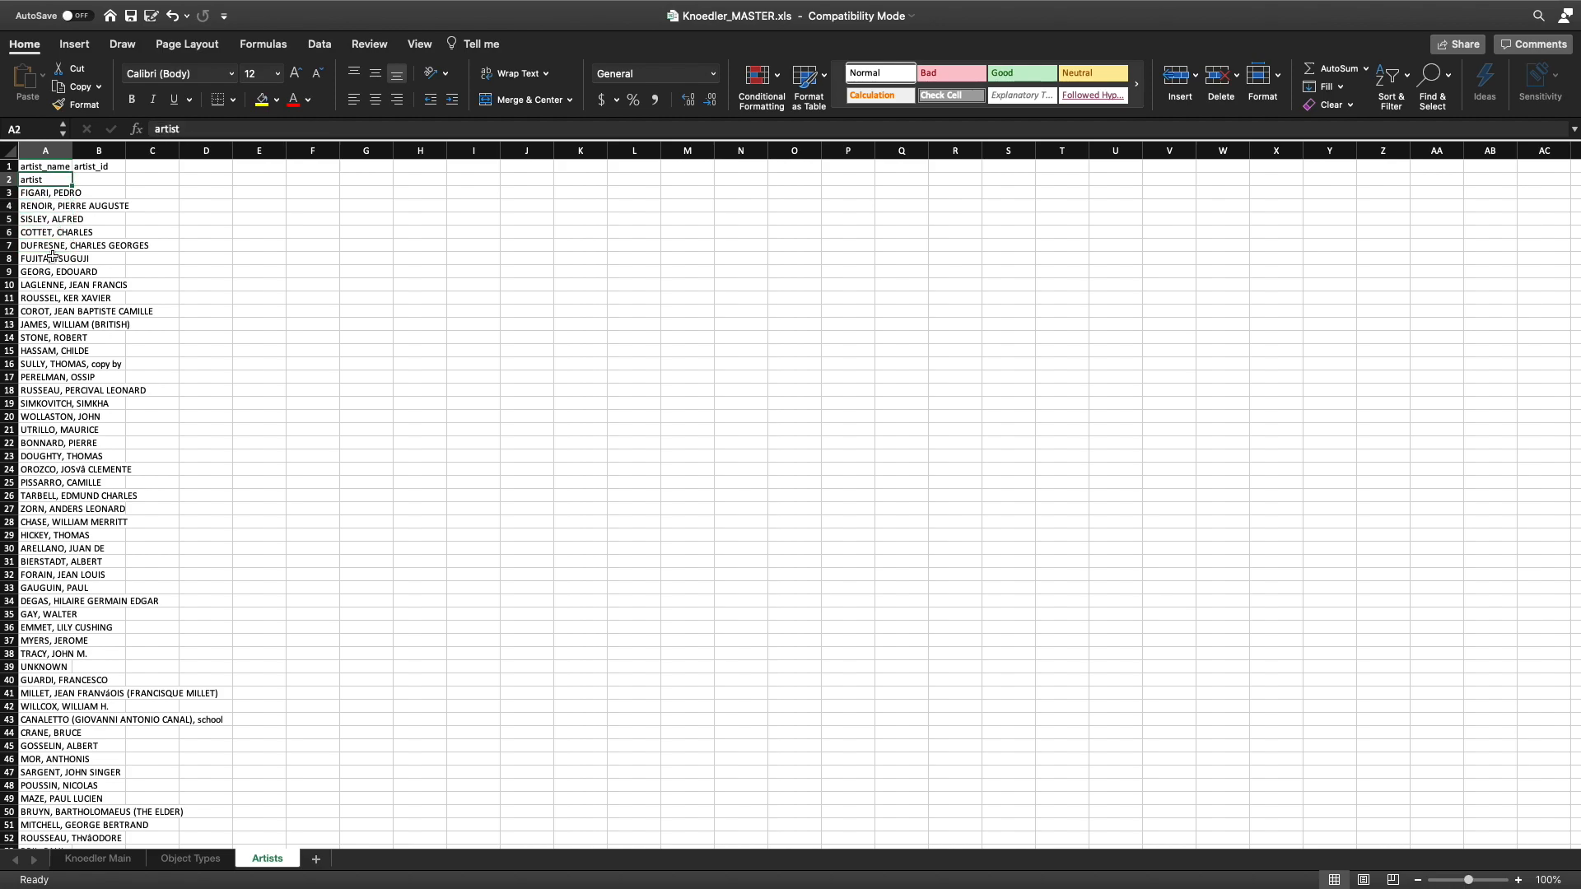
Delete row 2, which holds the duplicate artist header.
{"action": "left_click", "coordinate": [7, 178]}
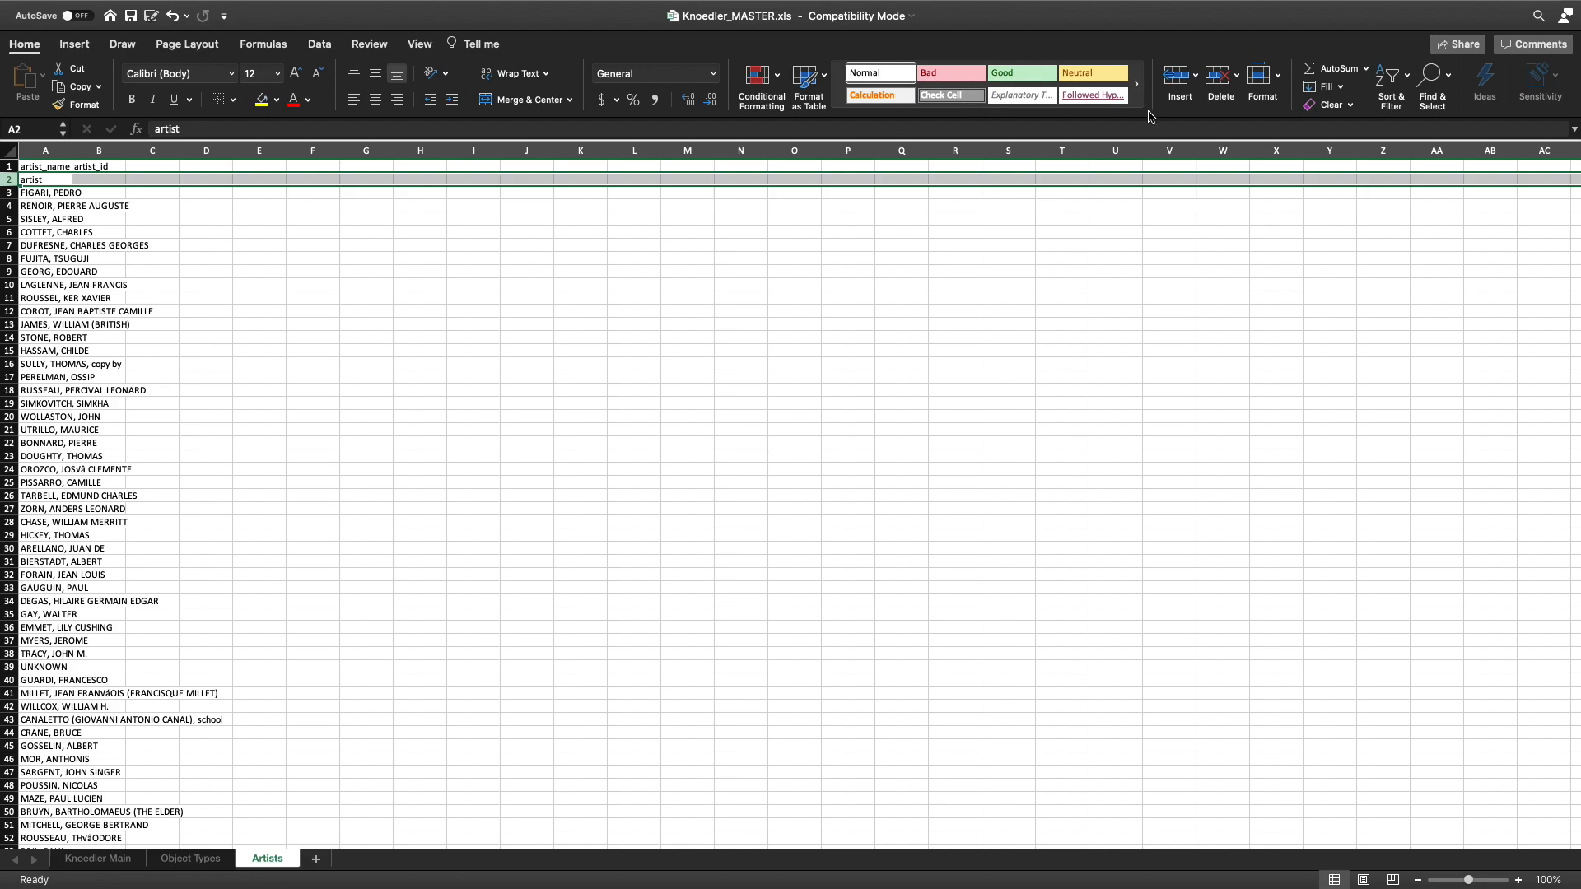
{"action": "left_click", "coordinate": [1220, 85]}
{"action": "left_click", "coordinate": [324, 260]}
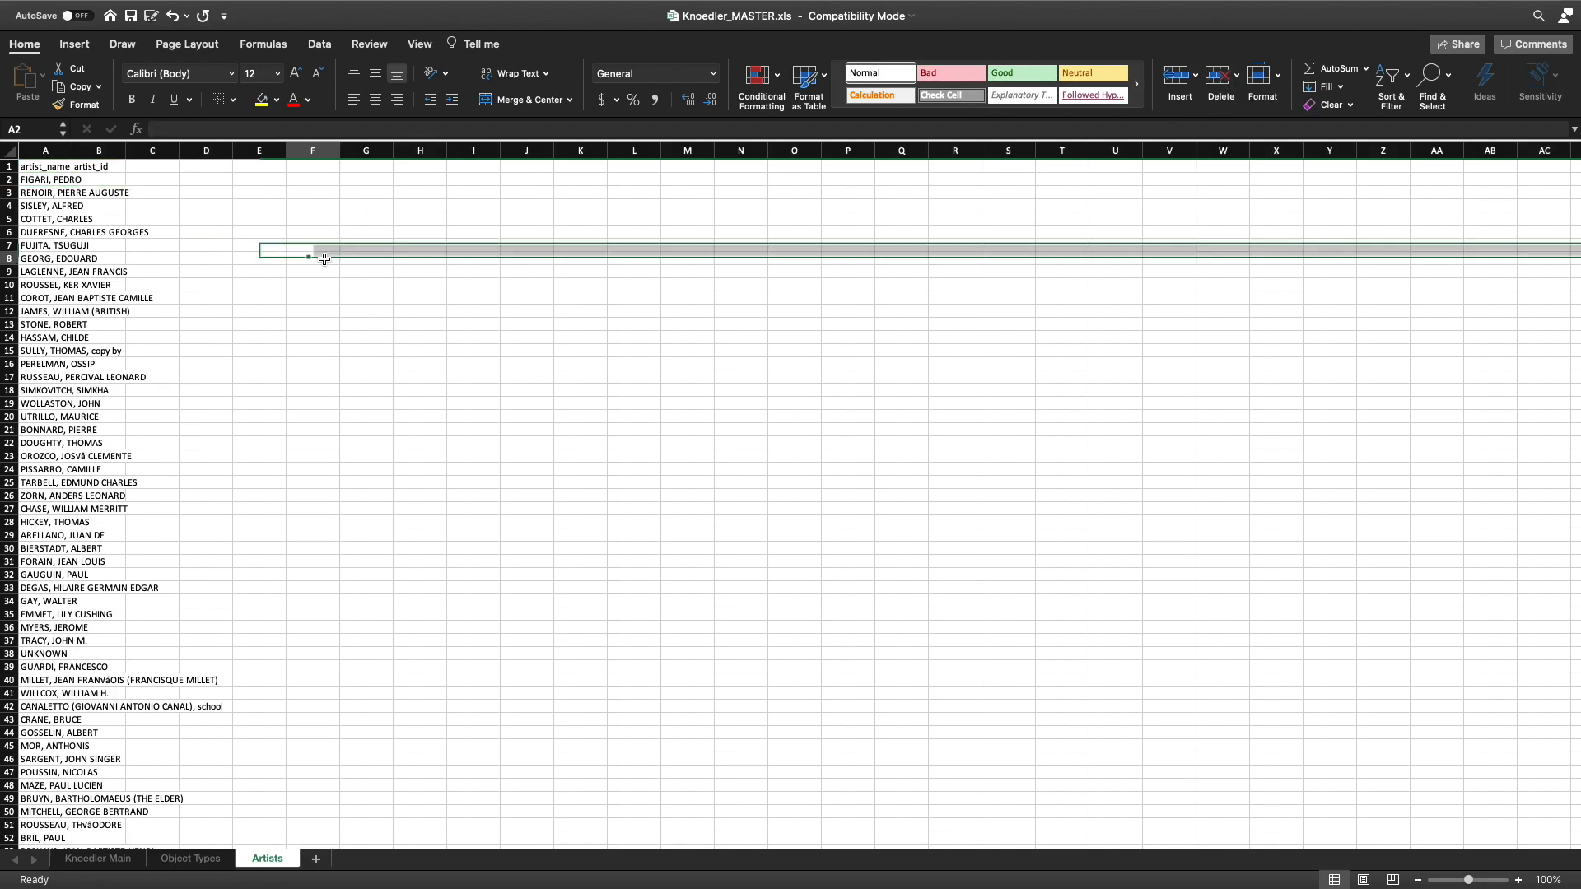
Clear the stray 0 in A145 at the end of the artist list.
{"action": "scroll", "coordinate": [281, 264], "scroll_direction": "down", "scroll_amount": 15}
{"action": "scroll", "coordinate": [282, 266], "scroll_direction": "down", "scroll_amount": 10}
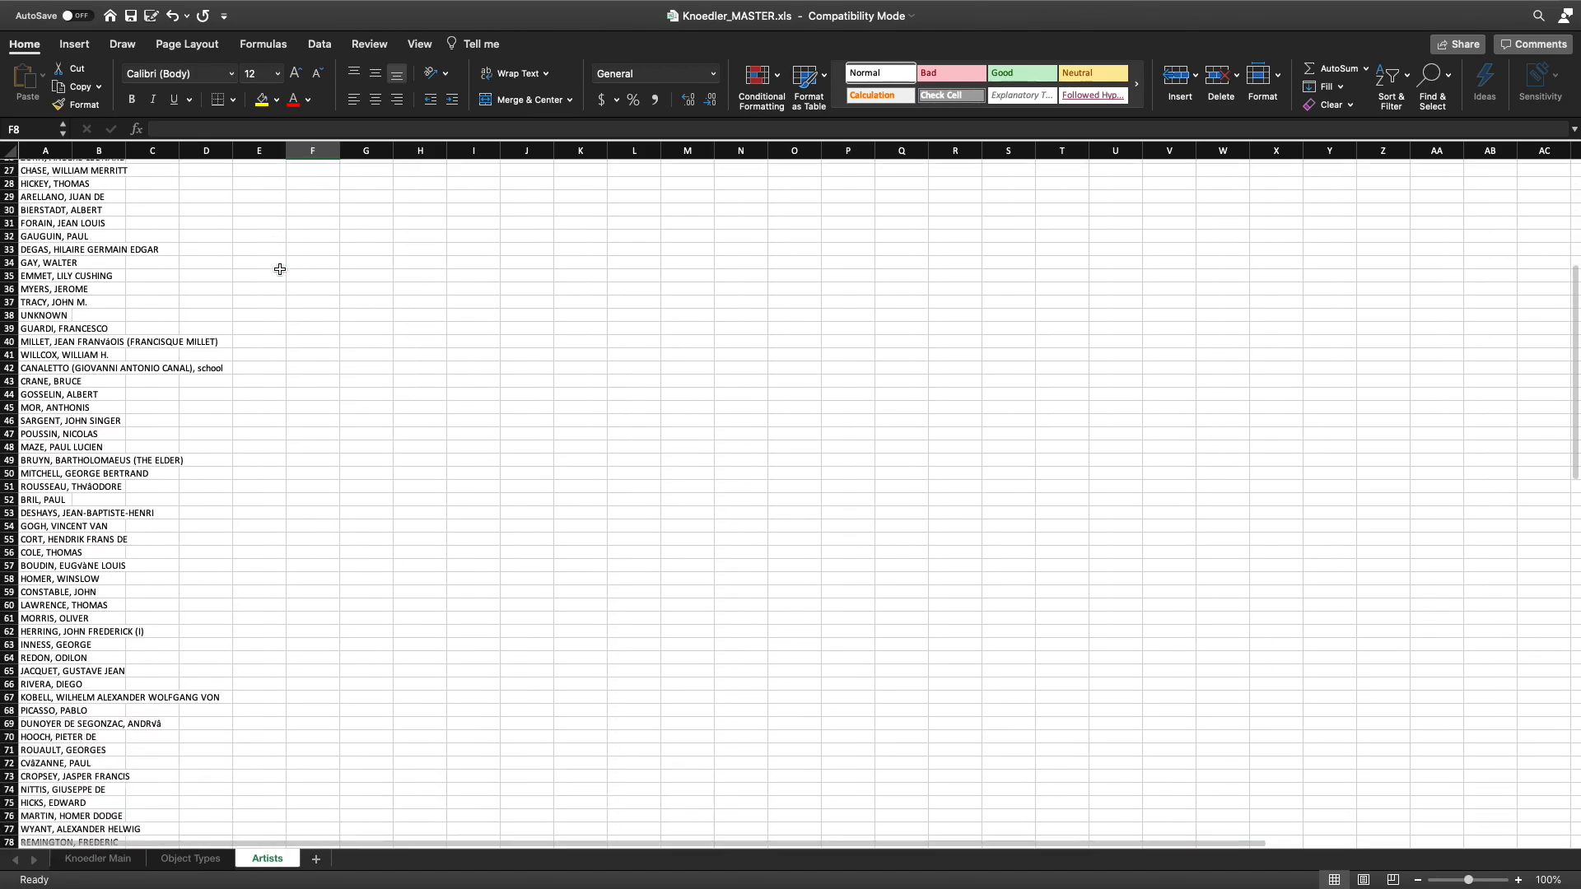
{"action": "scroll", "coordinate": [280, 270], "scroll_direction": "down", "scroll_amount": 10}
{"action": "scroll", "coordinate": [280, 269], "scroll_direction": "up", "scroll_amount": 6}
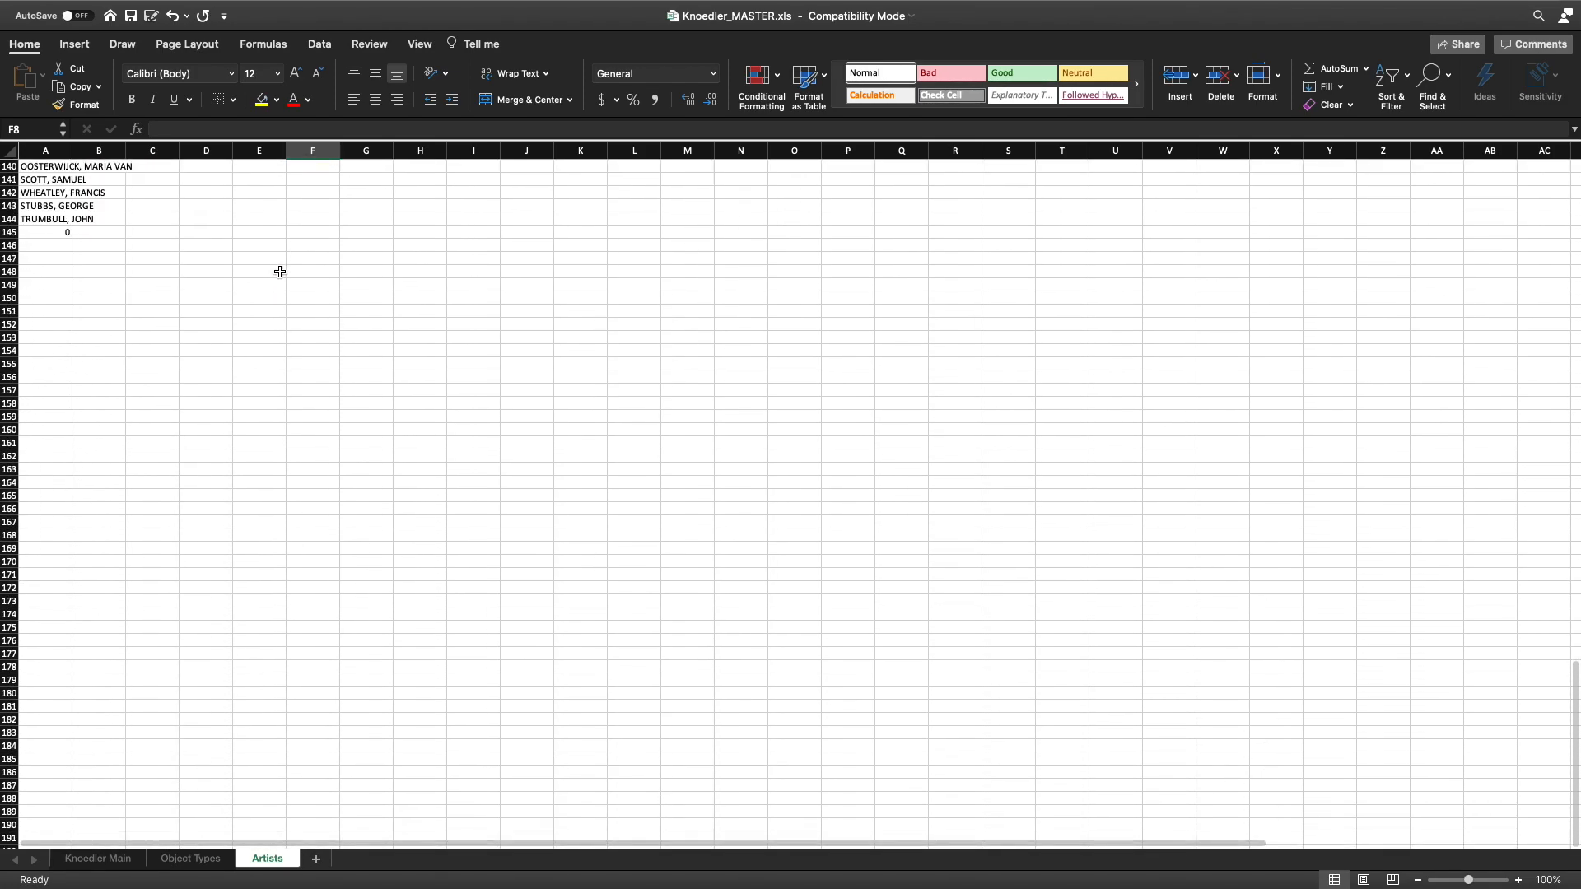
{"action": "left_click", "coordinate": [52, 239]}
{"action": "key", "text": "Delete"}
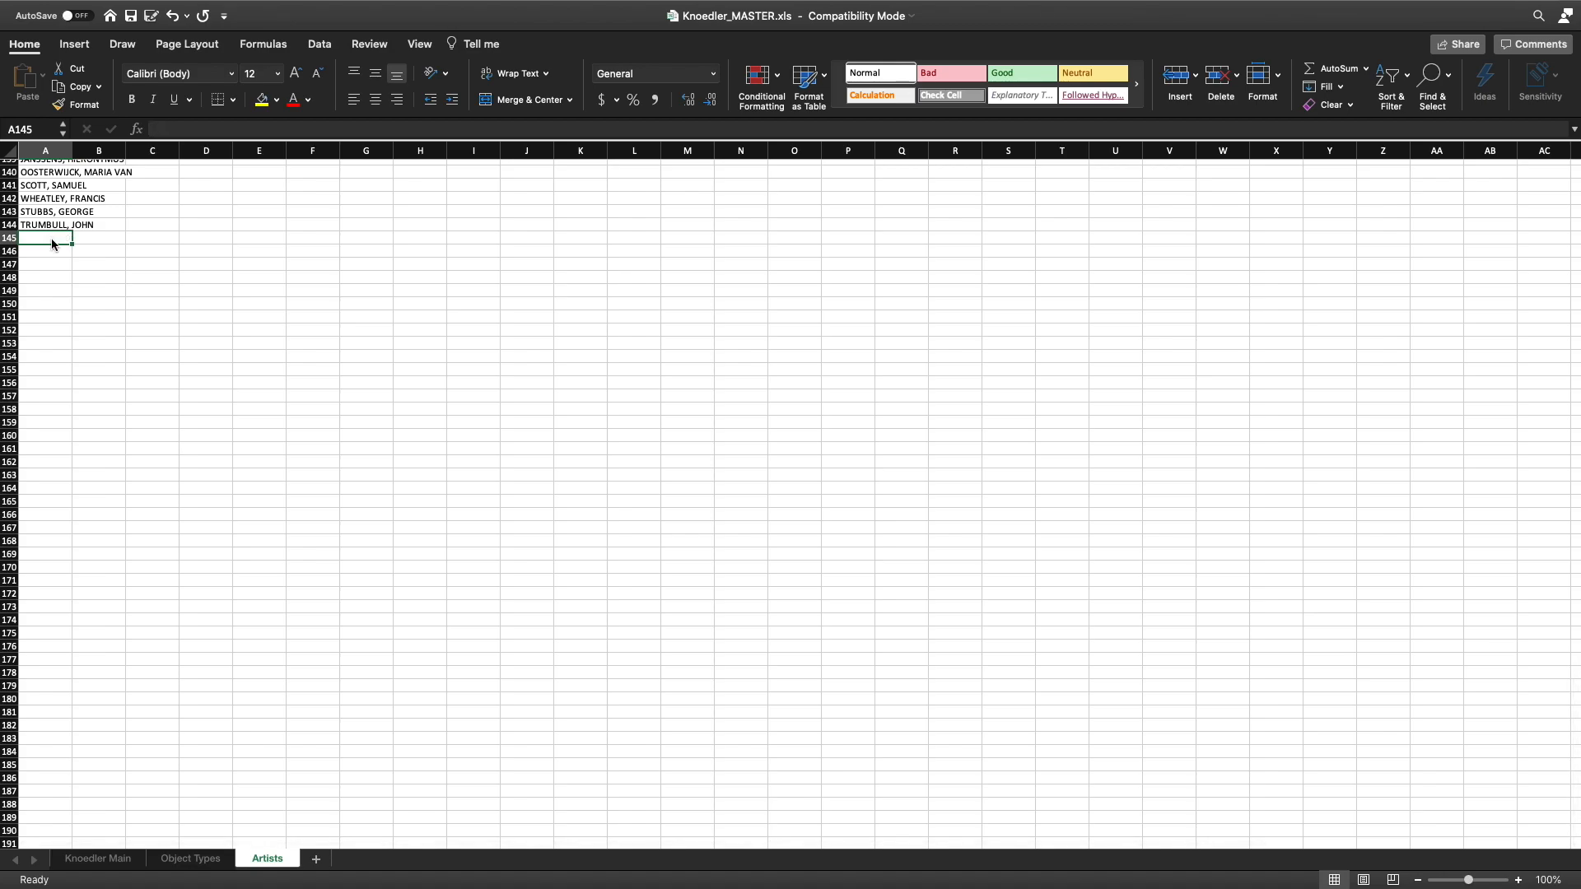
{"action": "scroll", "coordinate": [71, 247], "scroll_direction": "down", "scroll_amount": 20}
Set the first artist_id in B2 to 3000 and fill it down the artist list as a series.
{"action": "scroll", "coordinate": [184, 302], "scroll_direction": "up", "scroll_amount": 20}
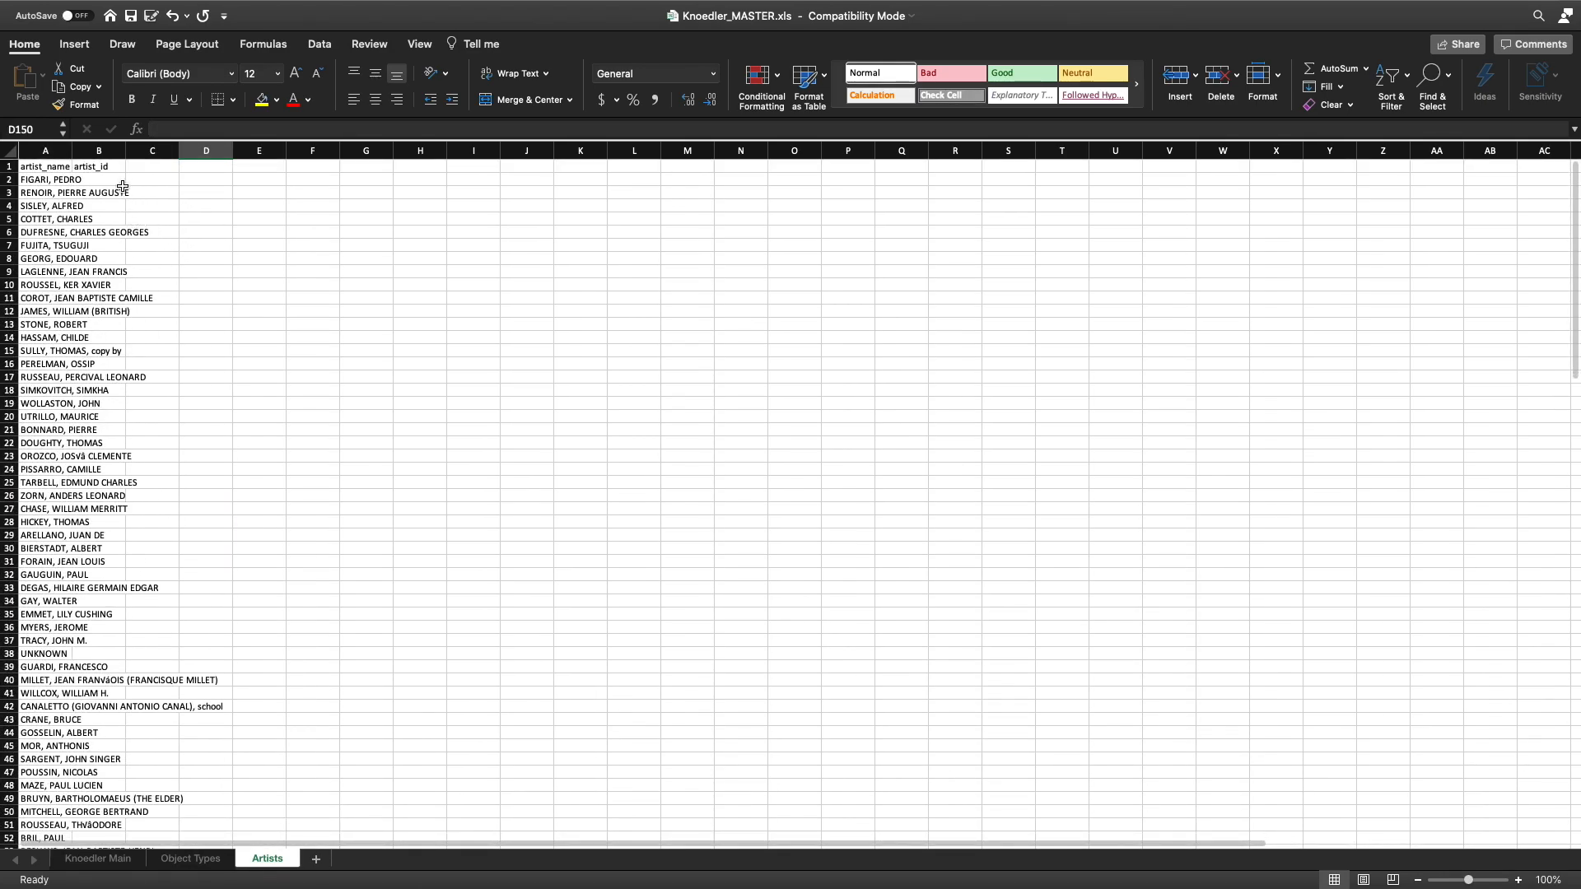
{"action": "left_click", "coordinate": [116, 181]}
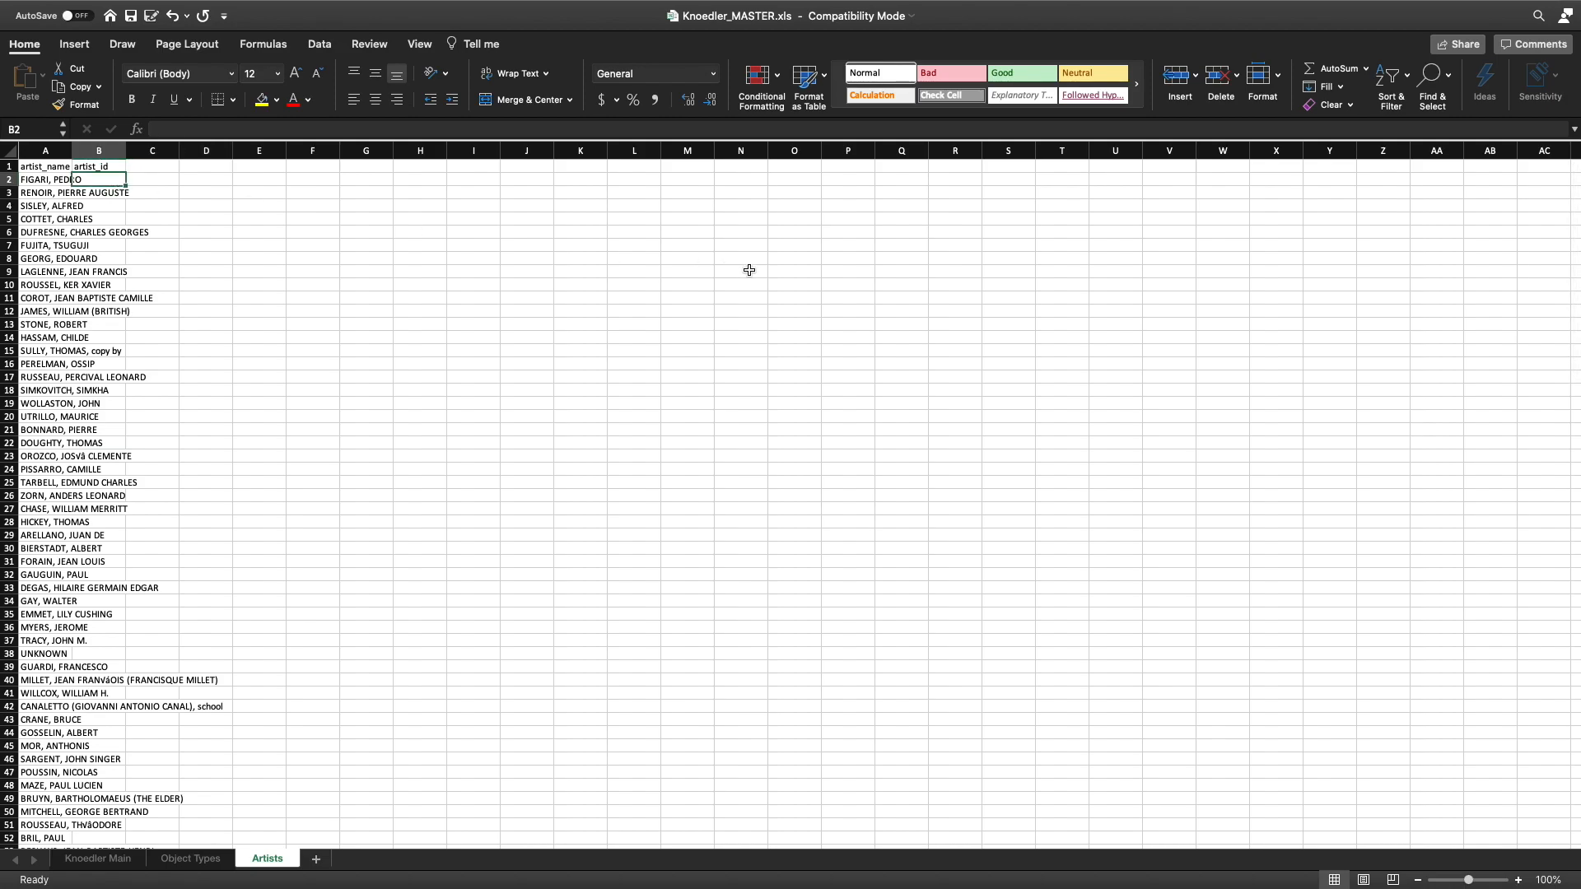
{"action": "type", "text": "3000"}
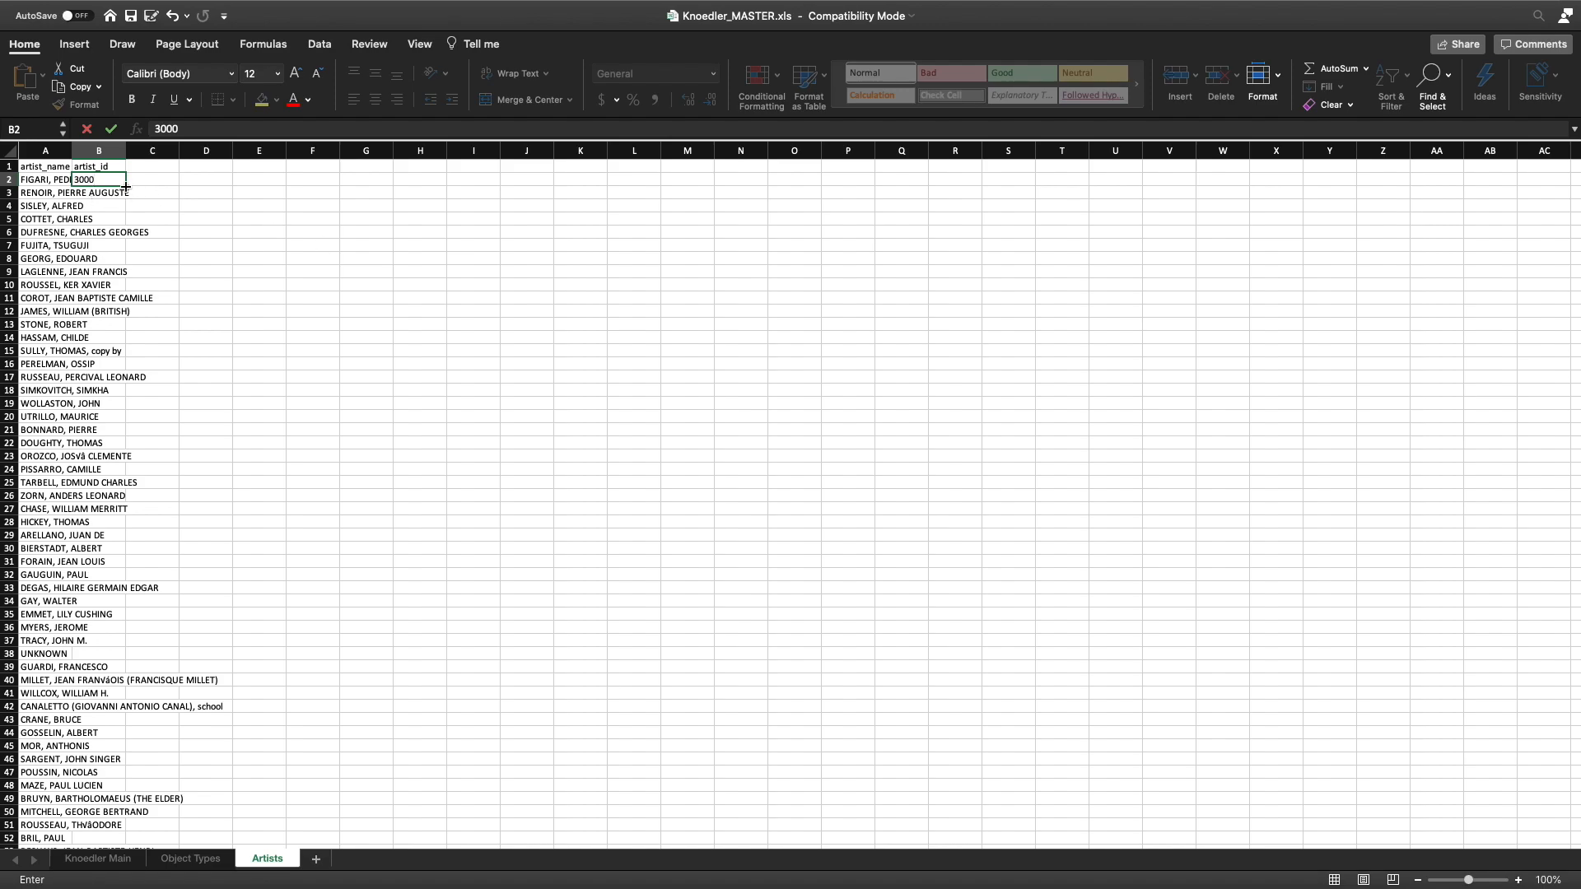
{"action": "double_click", "coordinate": [125, 187]}
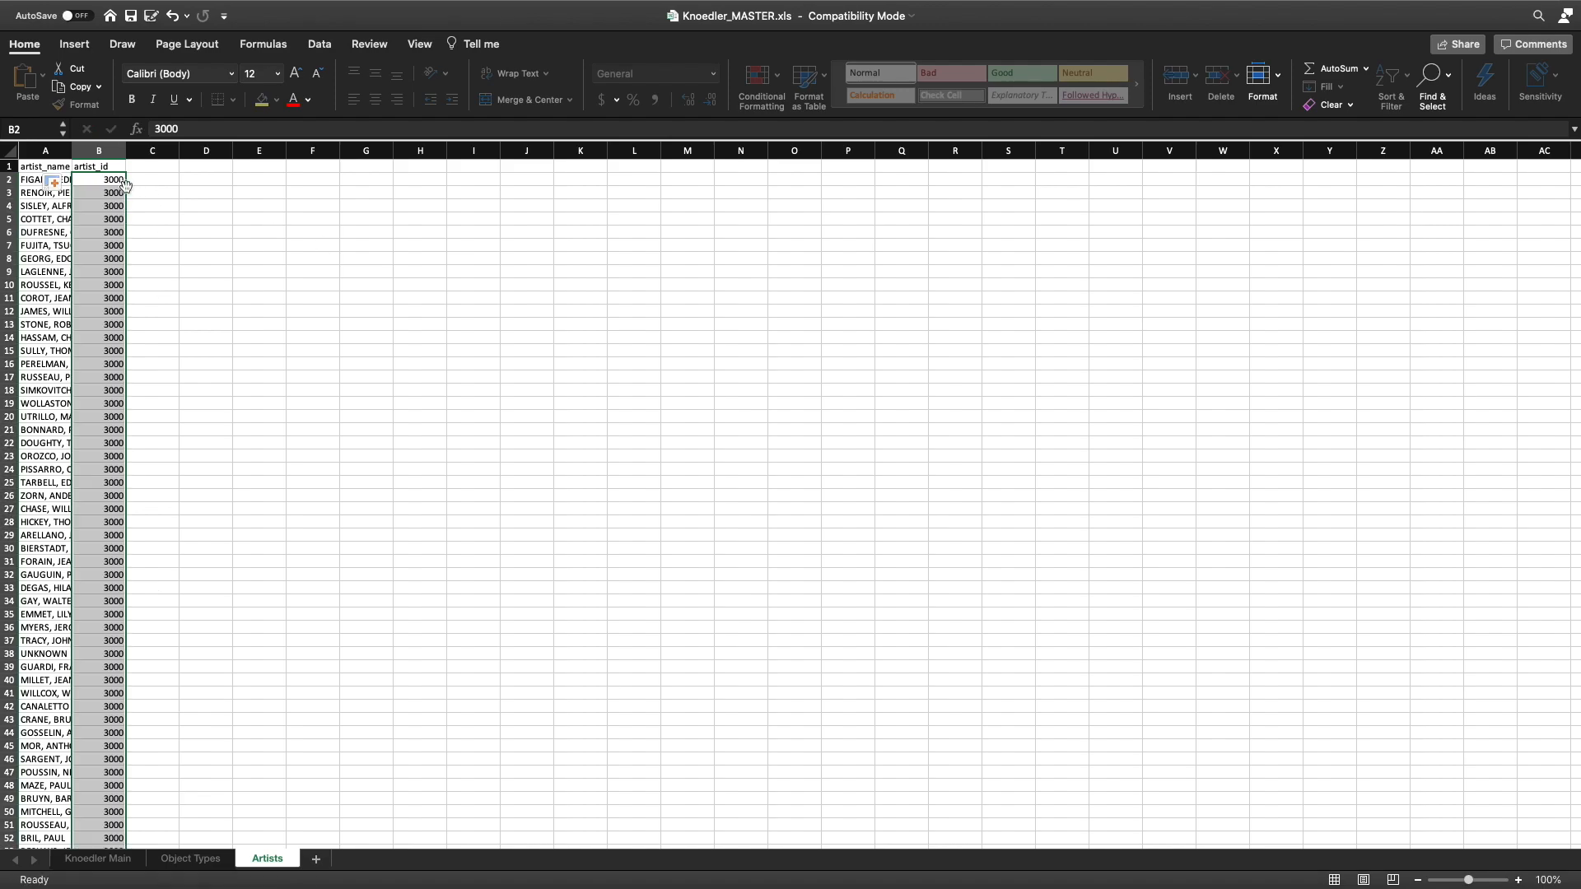
{"action": "left_click", "coordinate": [56, 182]}
{"action": "left_click", "coordinate": [145, 218]}
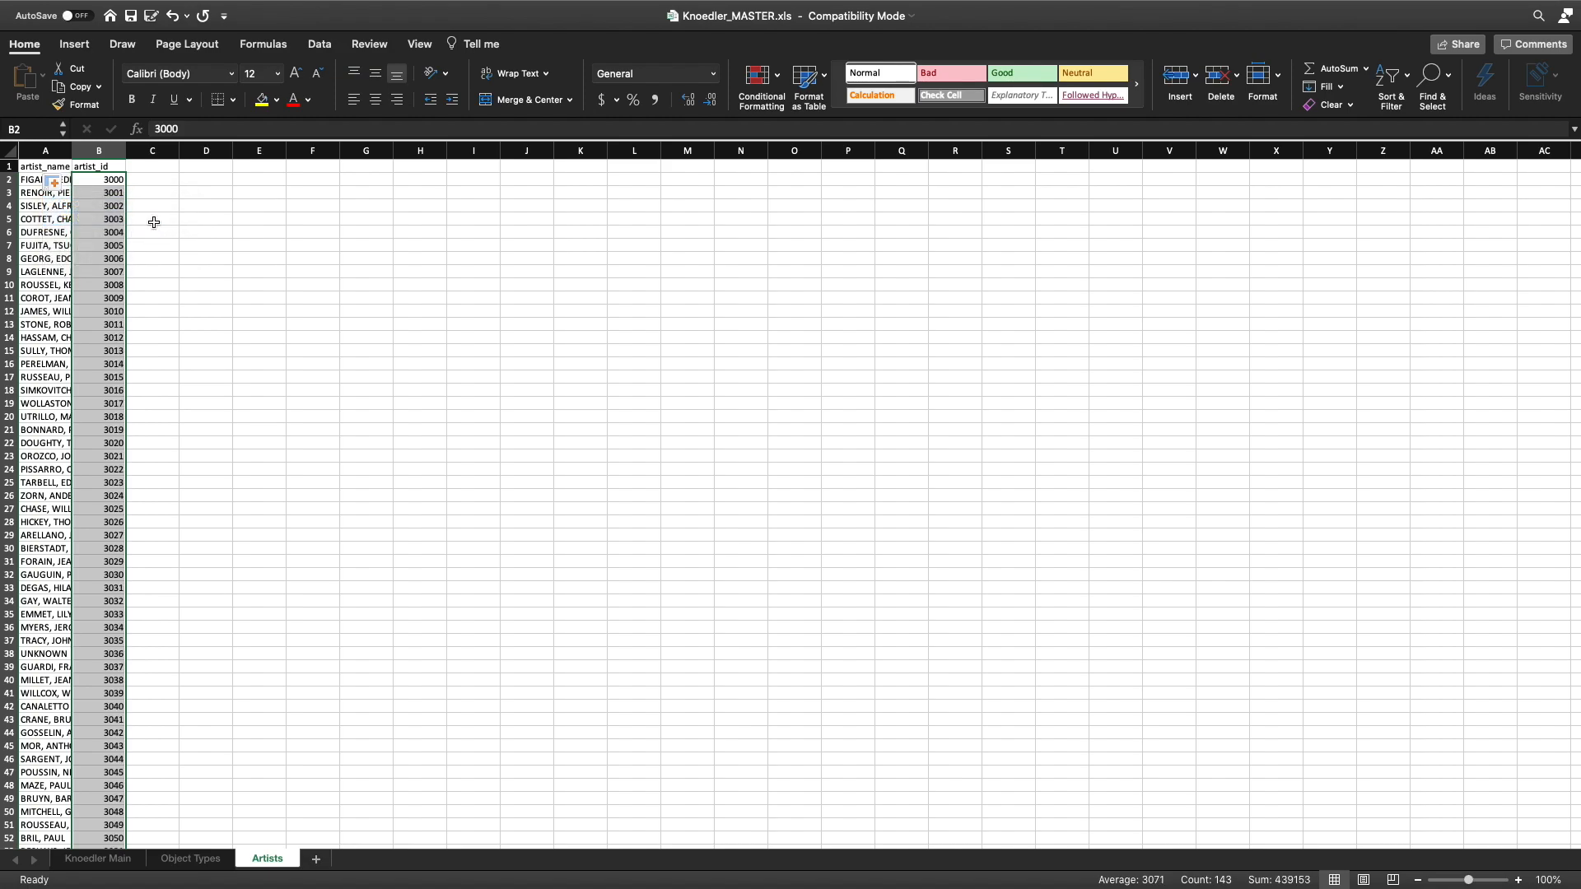
Insert a blank column before artist_id and enter the header artist_nationality in B1.
{"action": "scroll", "coordinate": [262, 410], "scroll_direction": "up", "scroll_amount": 5}
{"action": "scroll", "coordinate": [254, 431], "scroll_direction": "left", "scroll_amount": 2}
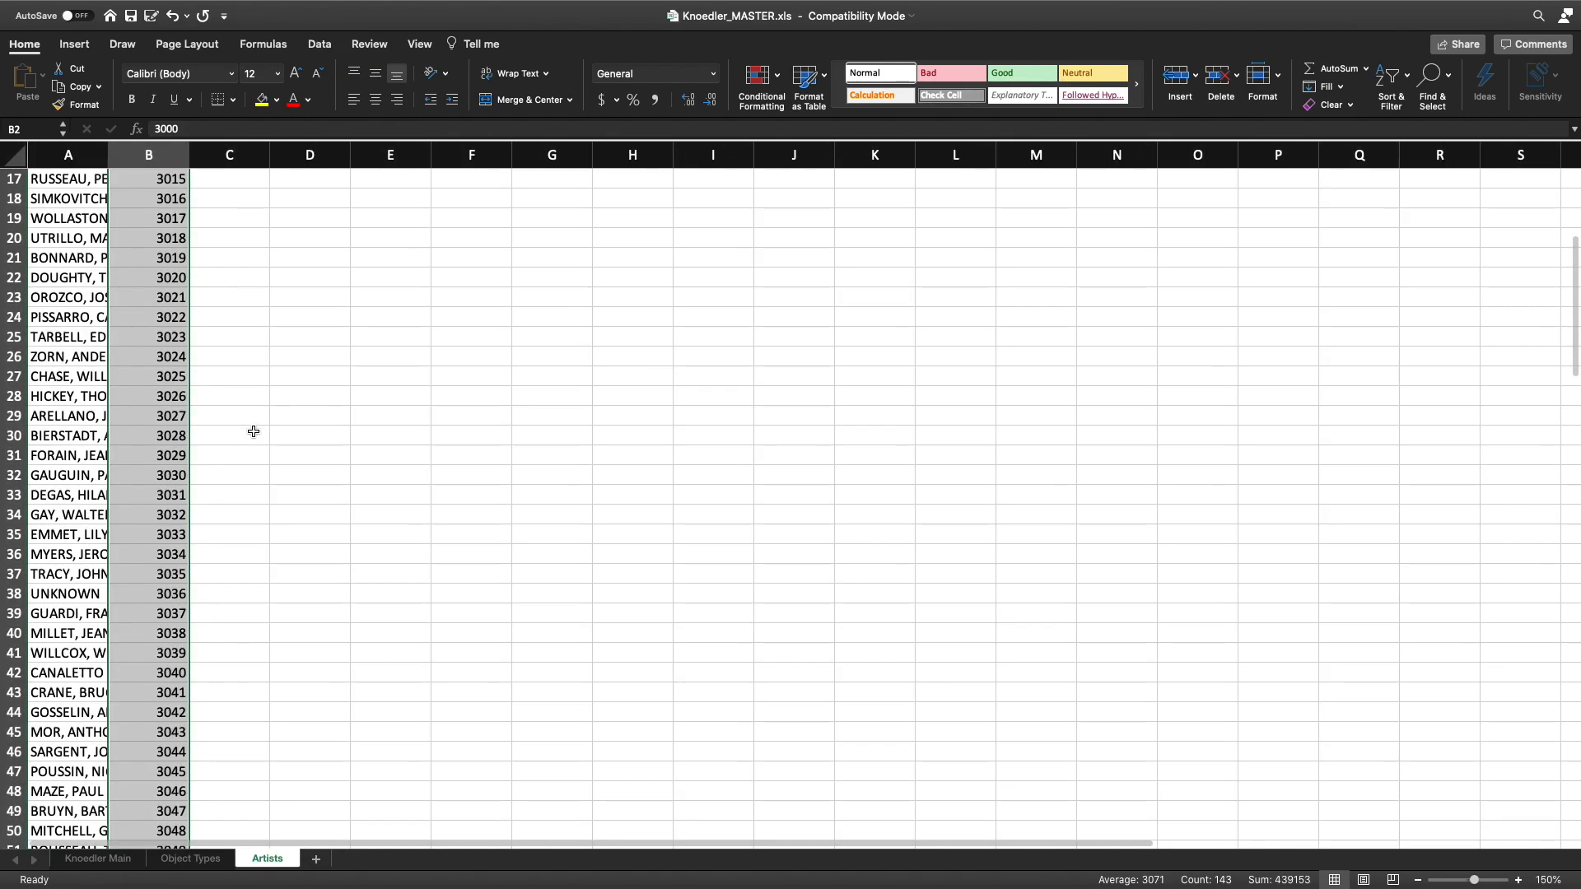
{"action": "scroll", "coordinate": [254, 431], "scroll_direction": "up", "scroll_amount": 5}
{"action": "scroll", "coordinate": [252, 431], "scroll_direction": "left", "scroll_amount": 2}
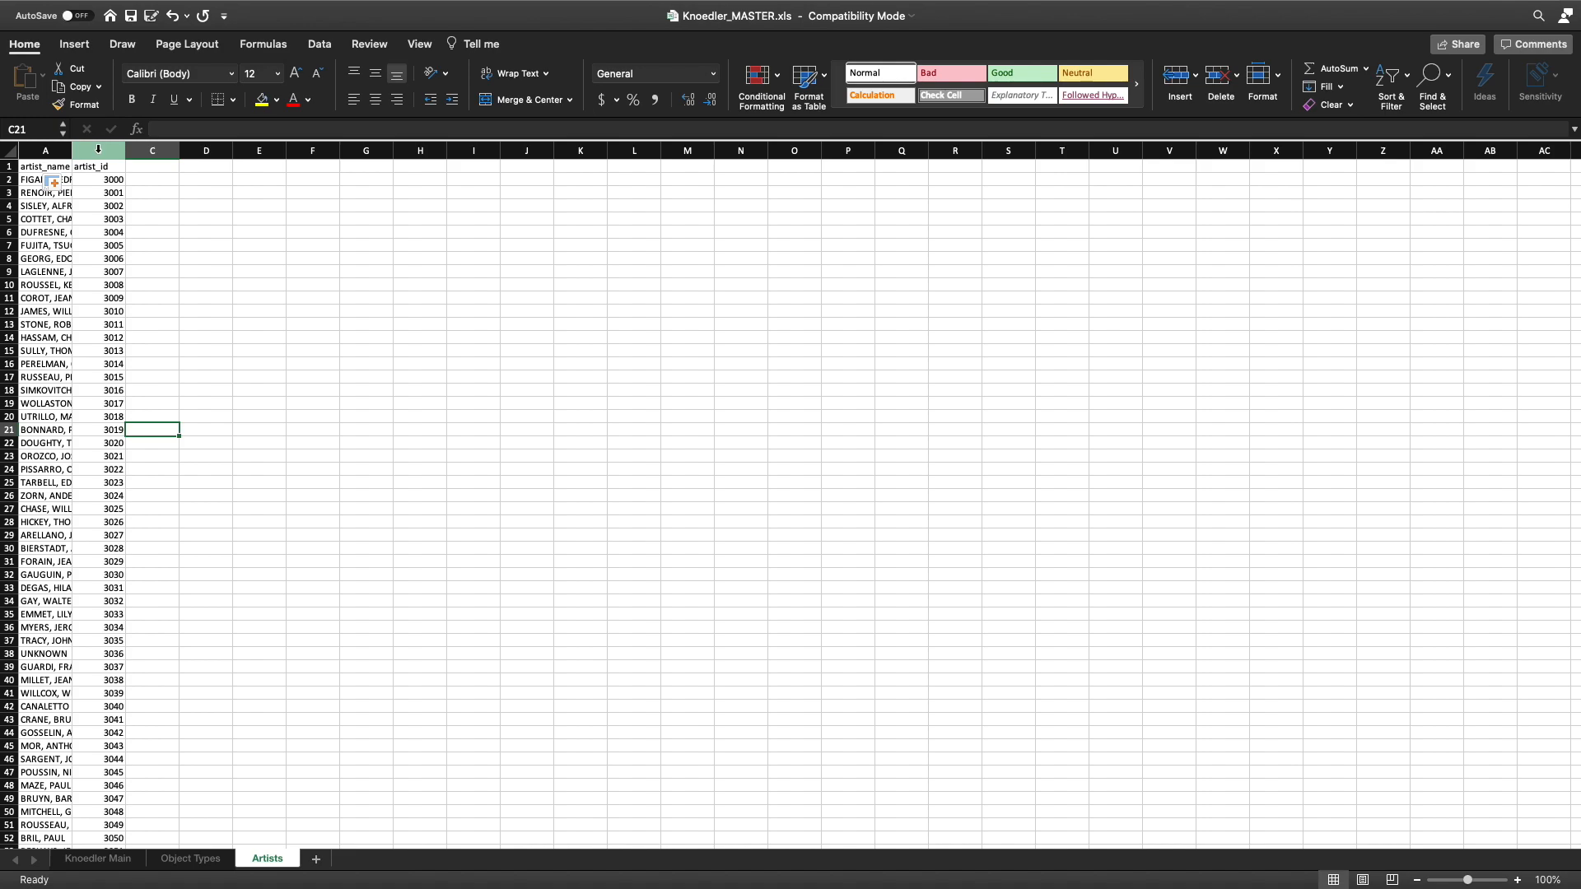
{"action": "left_click", "coordinate": [98, 149]}
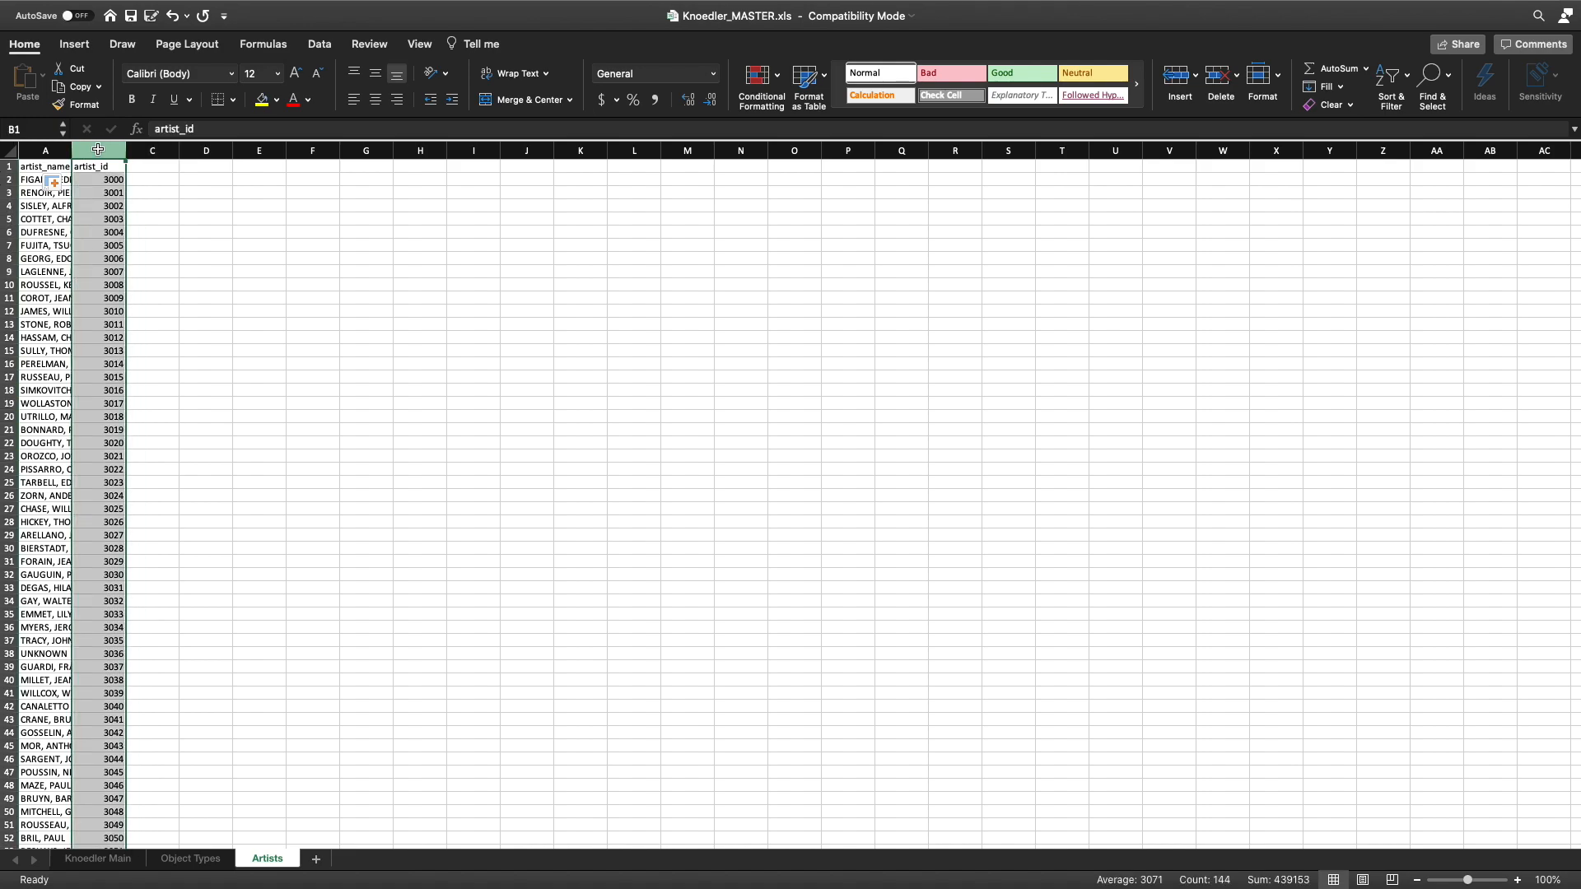
{"action": "left_click", "coordinate": [1175, 82]}
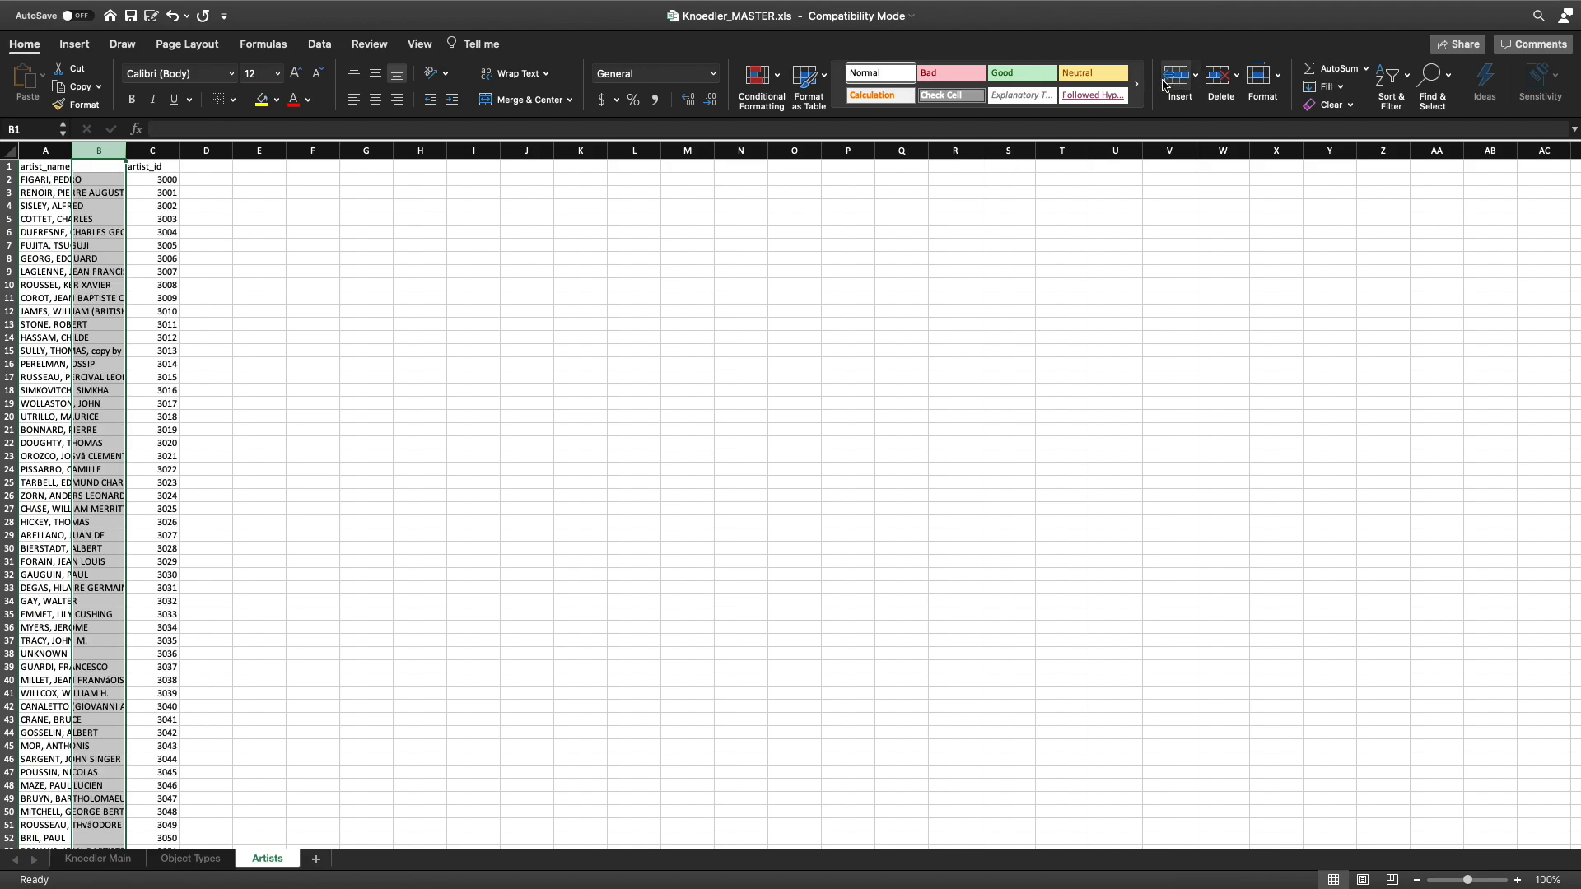
{"action": "left_click", "coordinate": [221, 325]}
{"action": "left_click", "coordinate": [93, 166]}
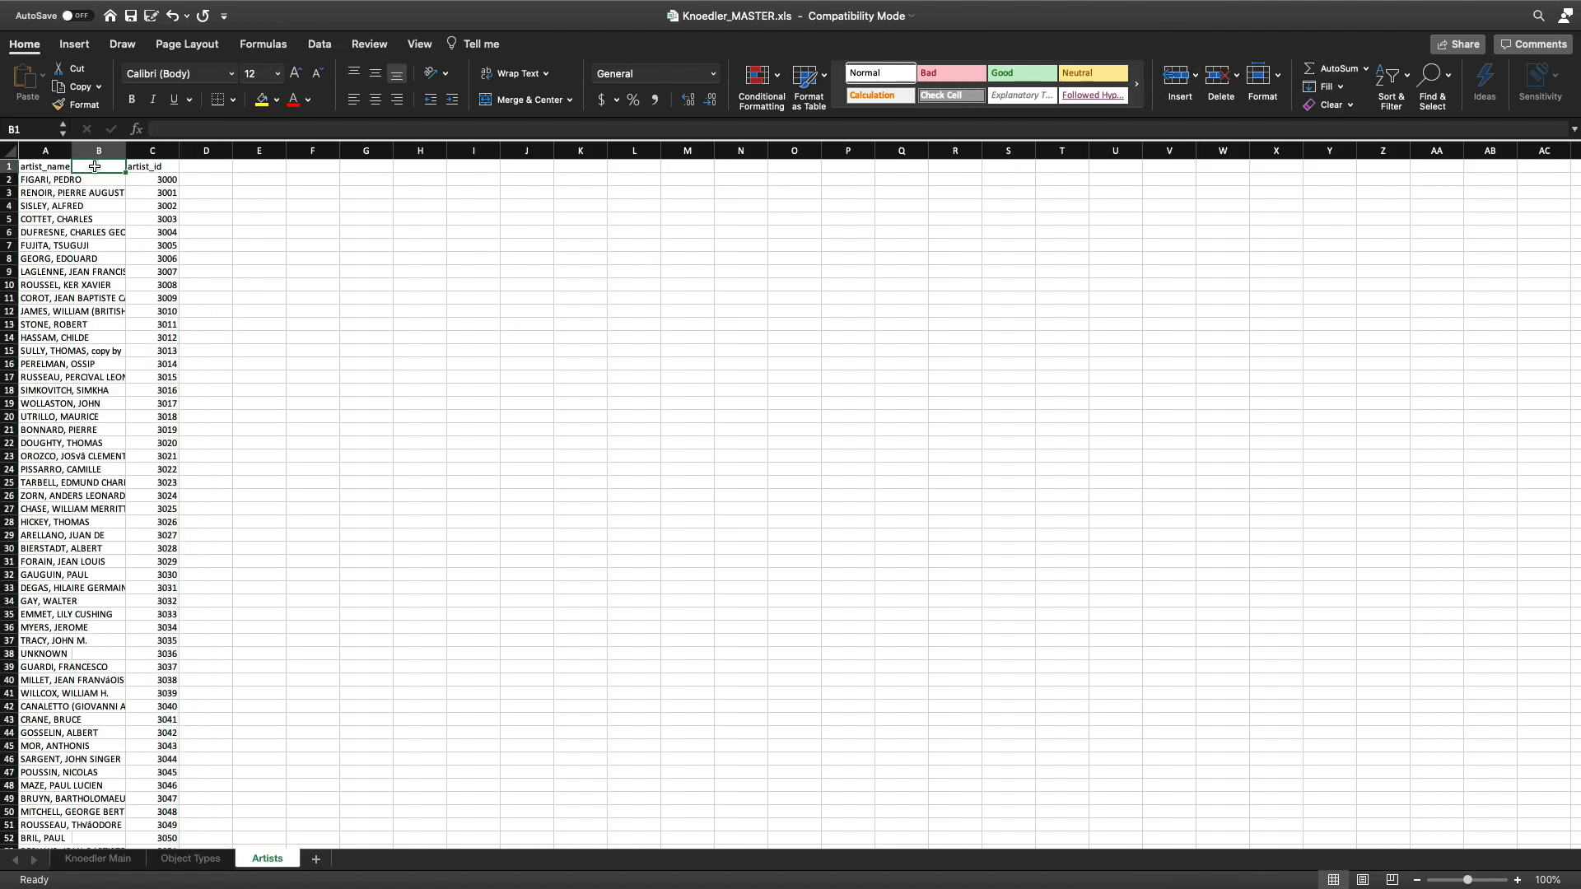
{"action": "type", "text": "artist_nati"}
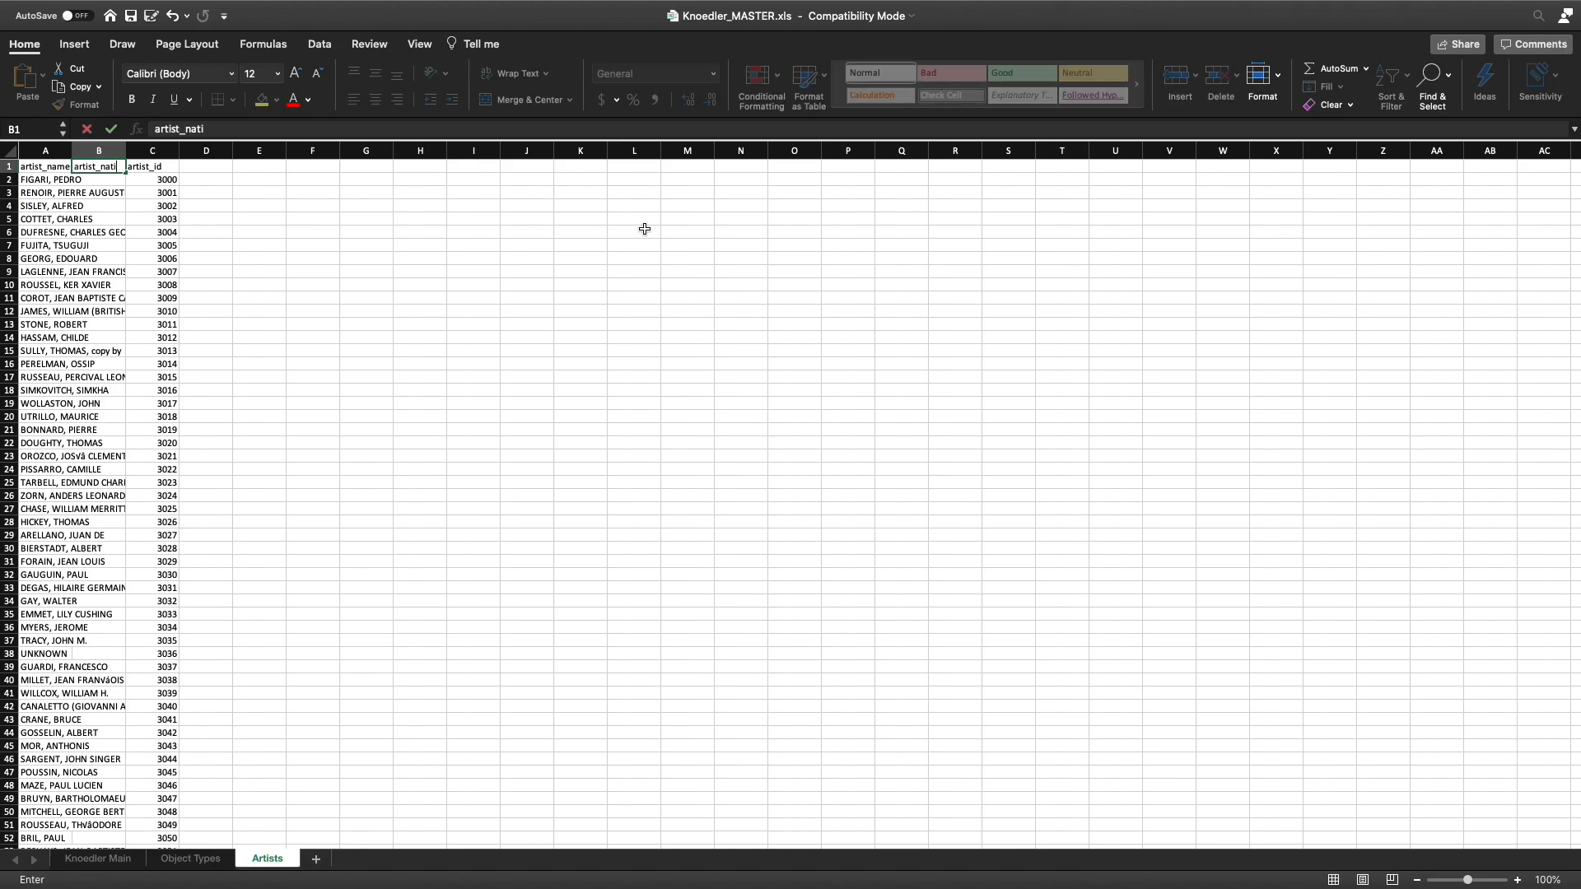
{"action": "type", "text": "onality"}
{"action": "key", "text": "Return"}
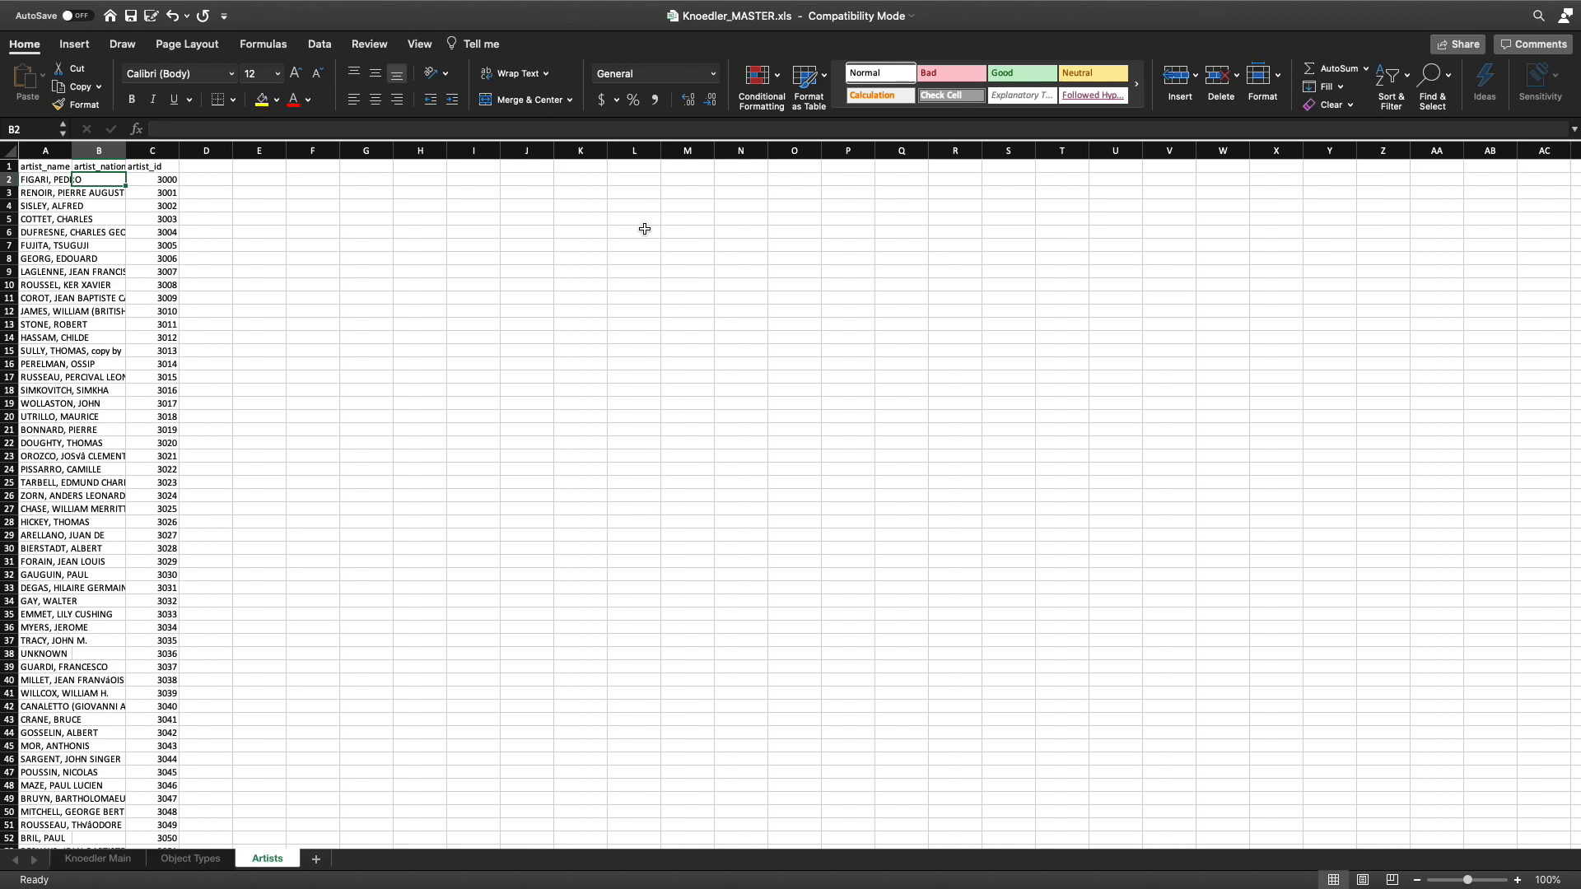
Enter =VLOOKUP(A2,'Knoedler Main'!A:B,2,FALSE) in B2 and fill it down the whole artist list.
{"action": "type", "text": "="}
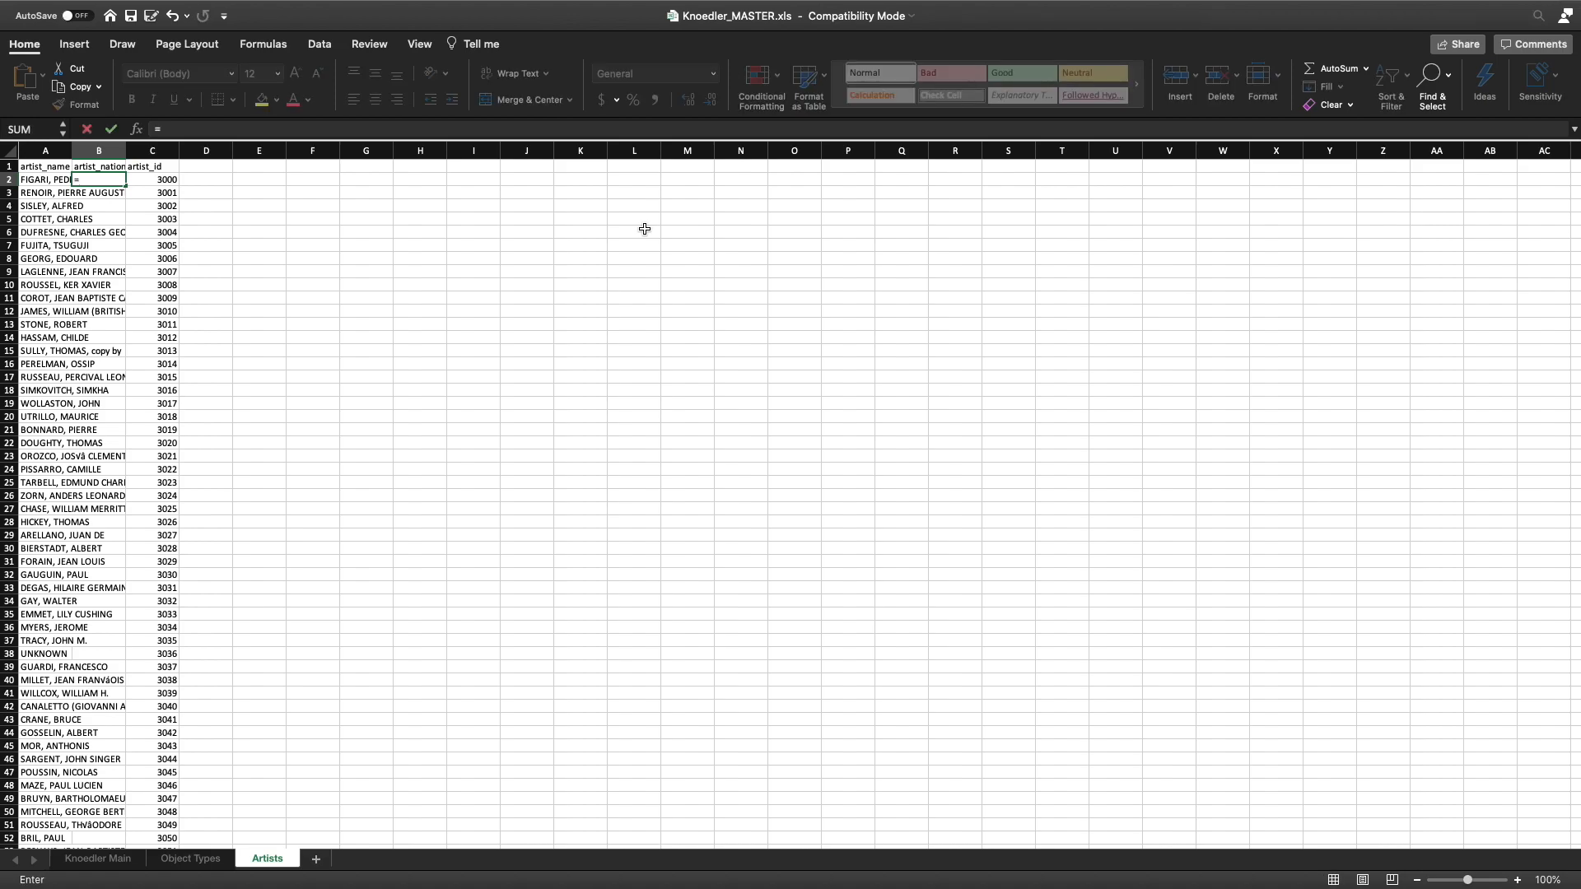
{"action": "type", "text": "VLOOKUP"}
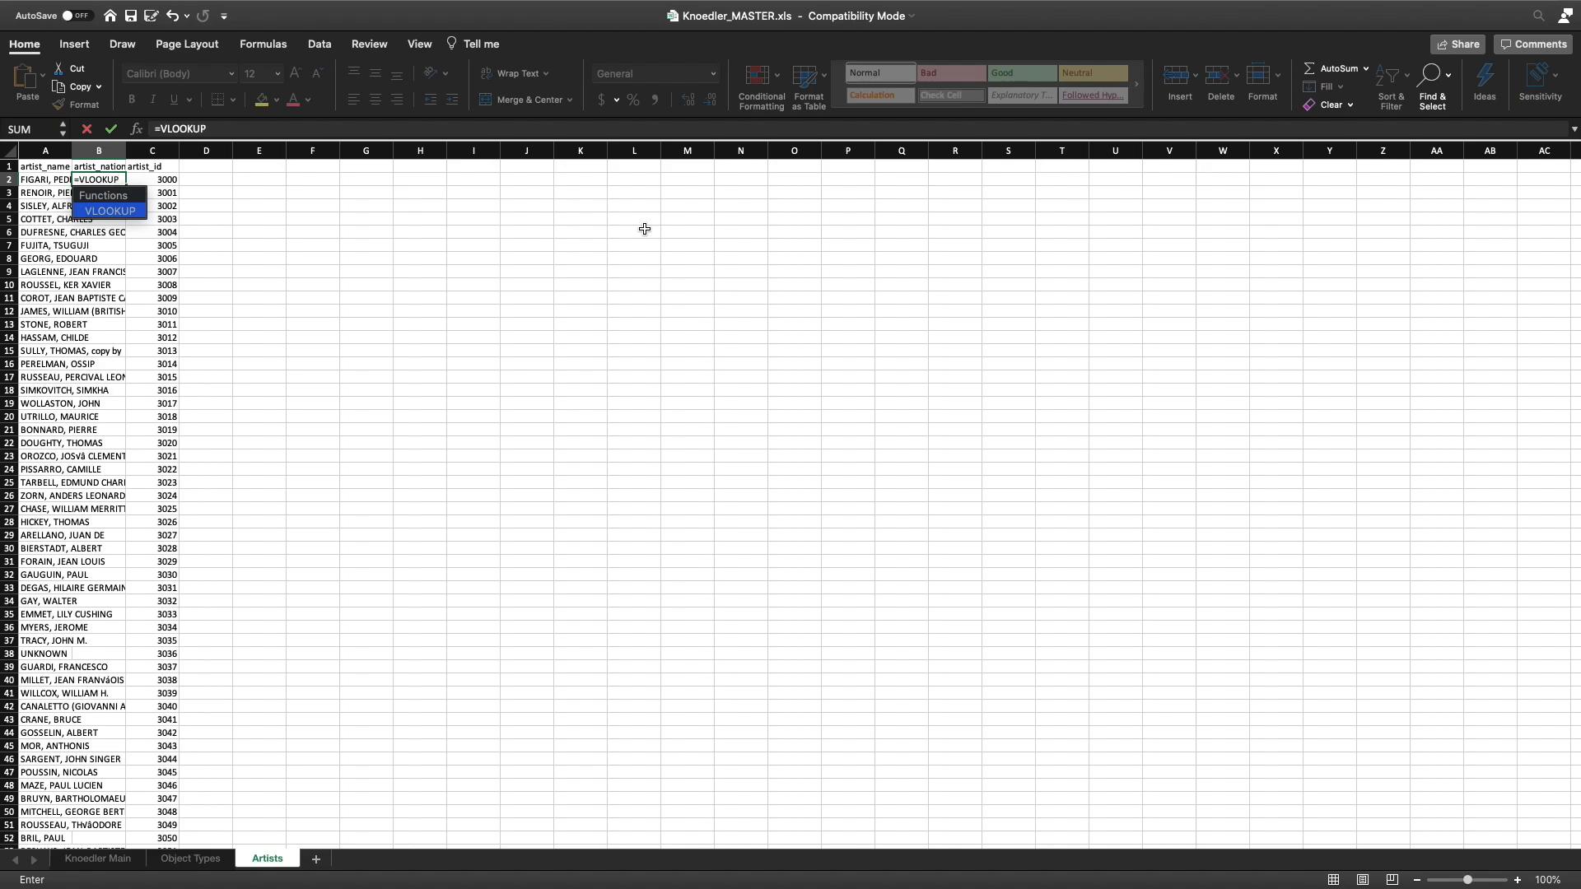
{"action": "type", "text": "("}
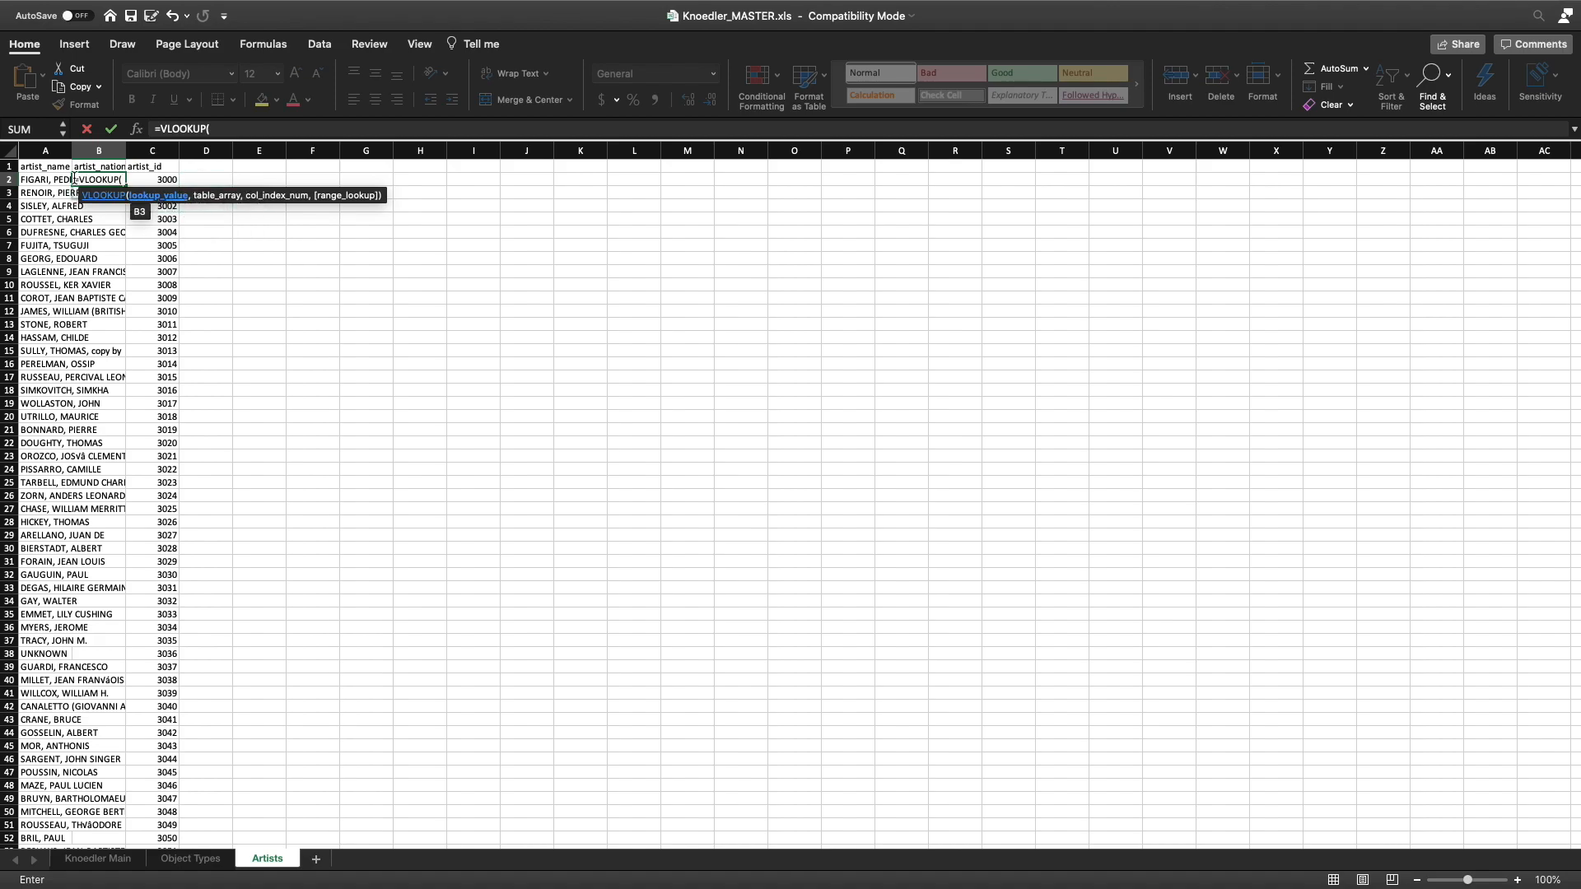
{"action": "left_click", "coordinate": [47, 177]}
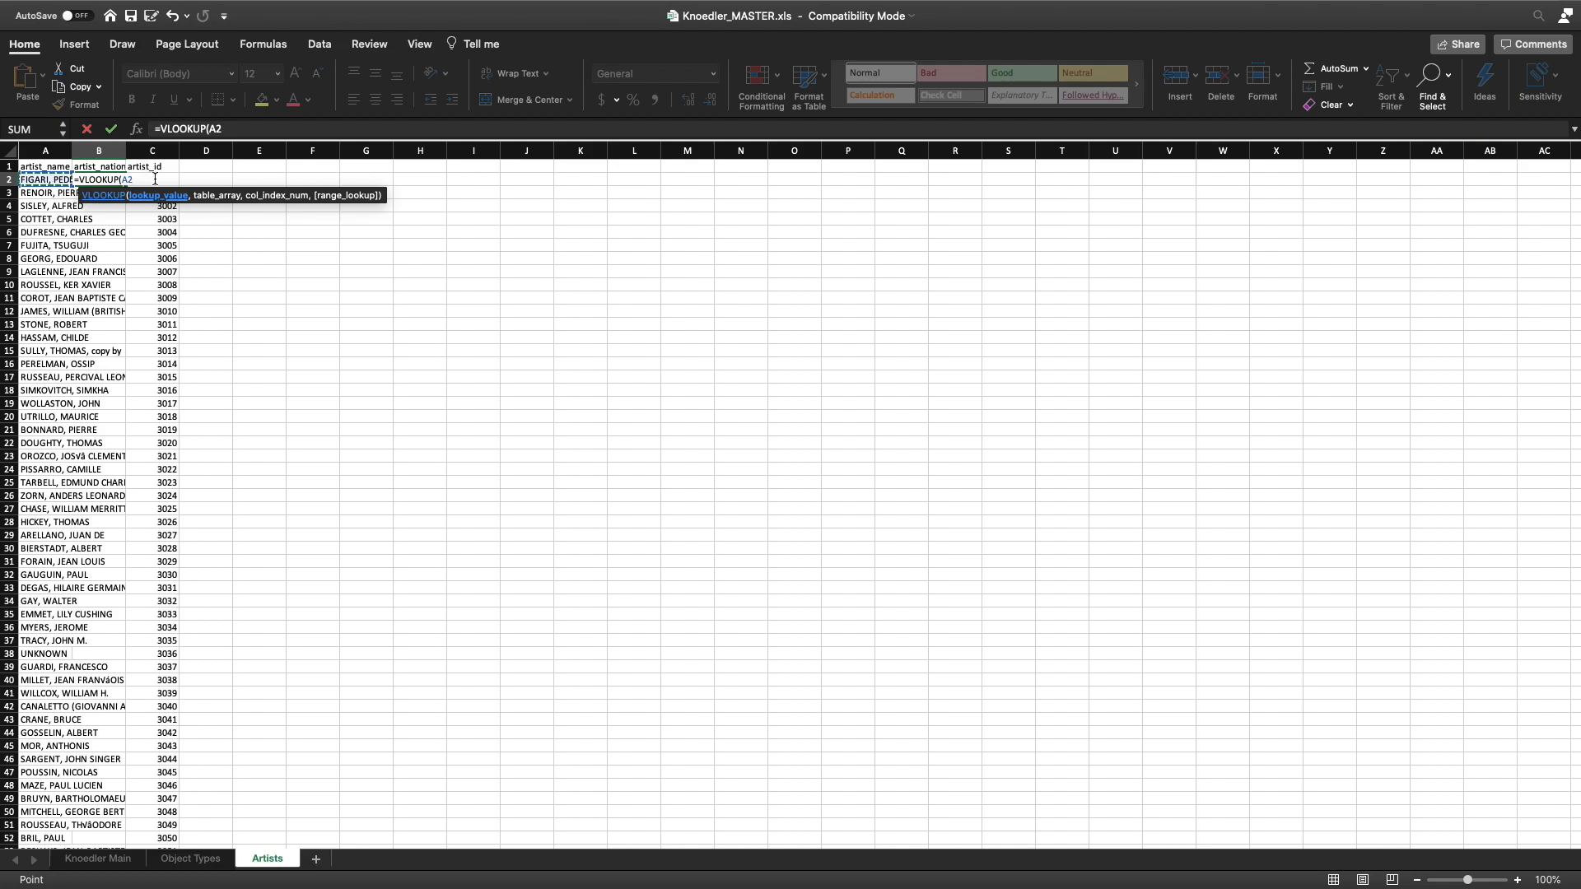
{"action": "left_click", "coordinate": [264, 132]}
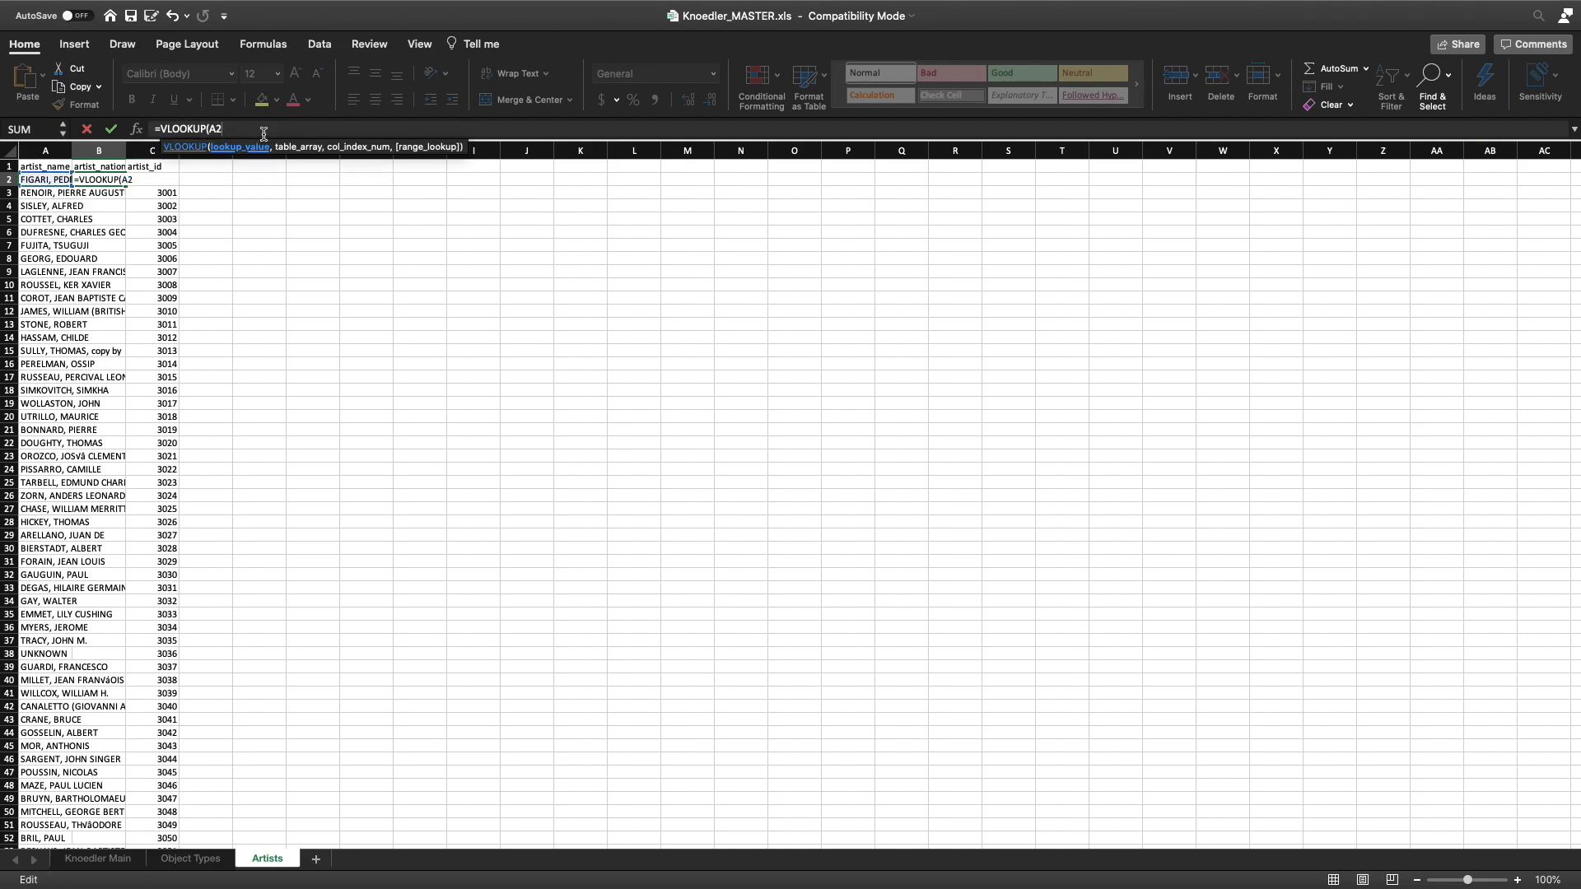
{"action": "type", "text": ","}
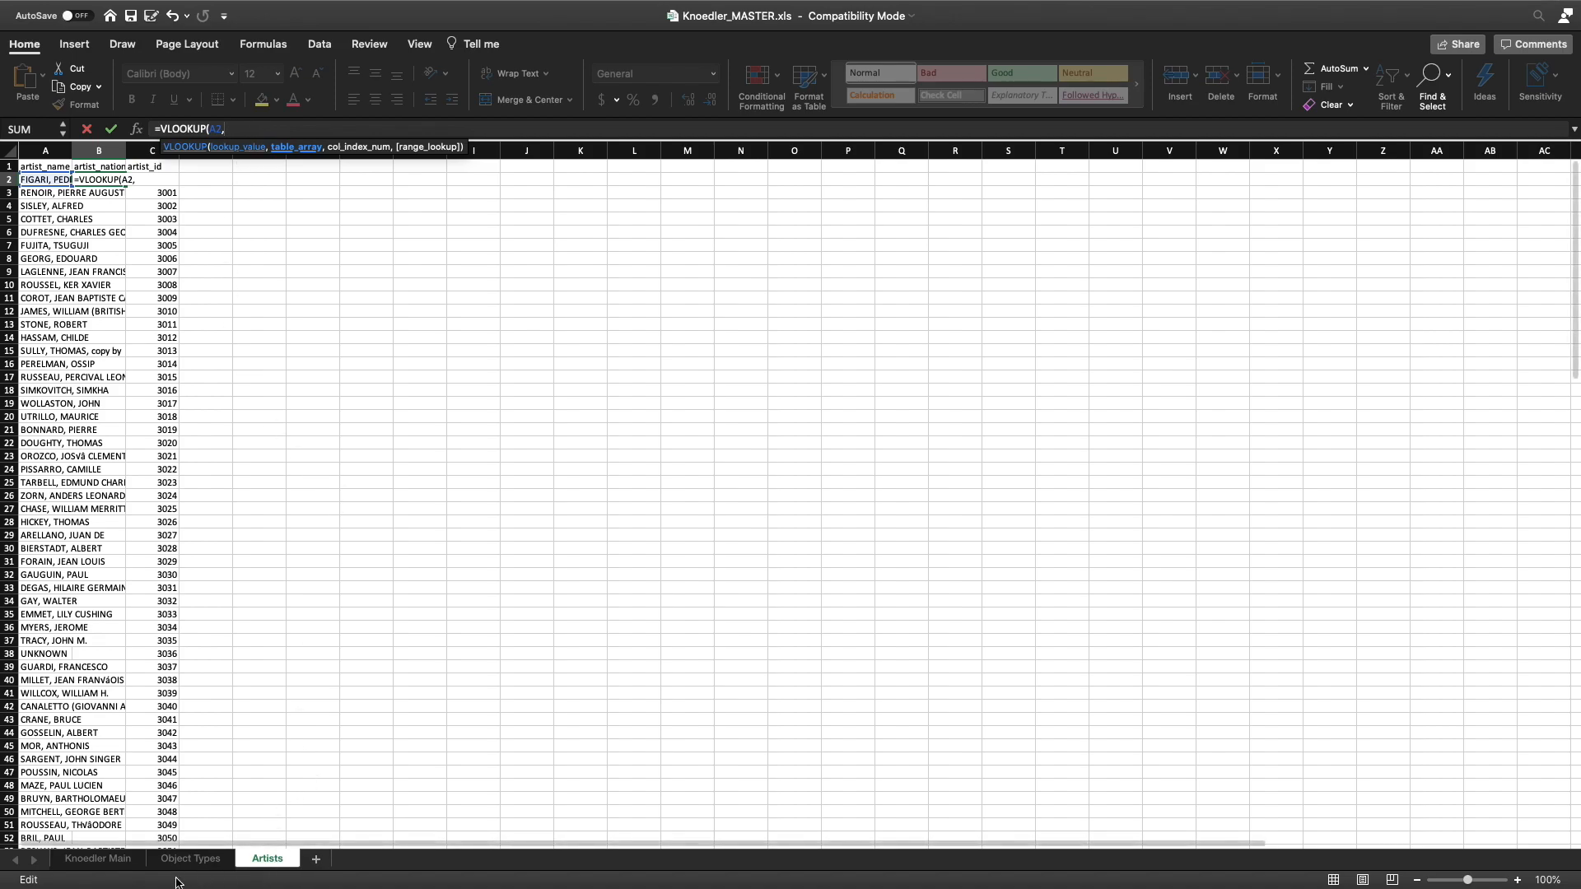
{"action": "left_click", "coordinate": [98, 859]}
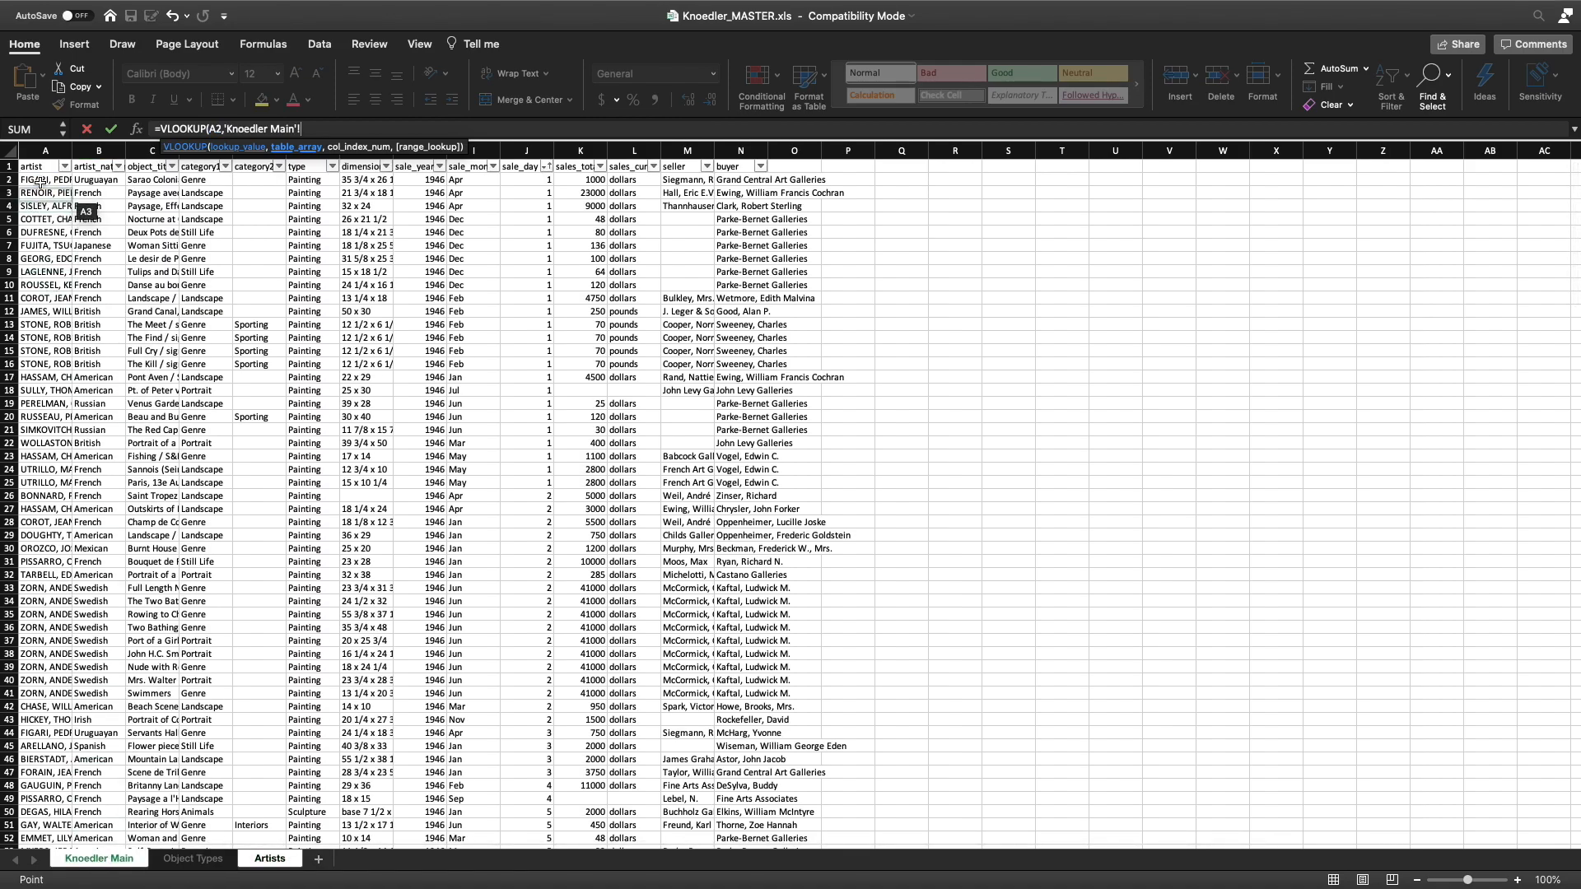
{"action": "left_click_drag", "start_coordinate": [43, 151], "coordinate": [93, 150]}
{"action": "type", "text": ",2"}
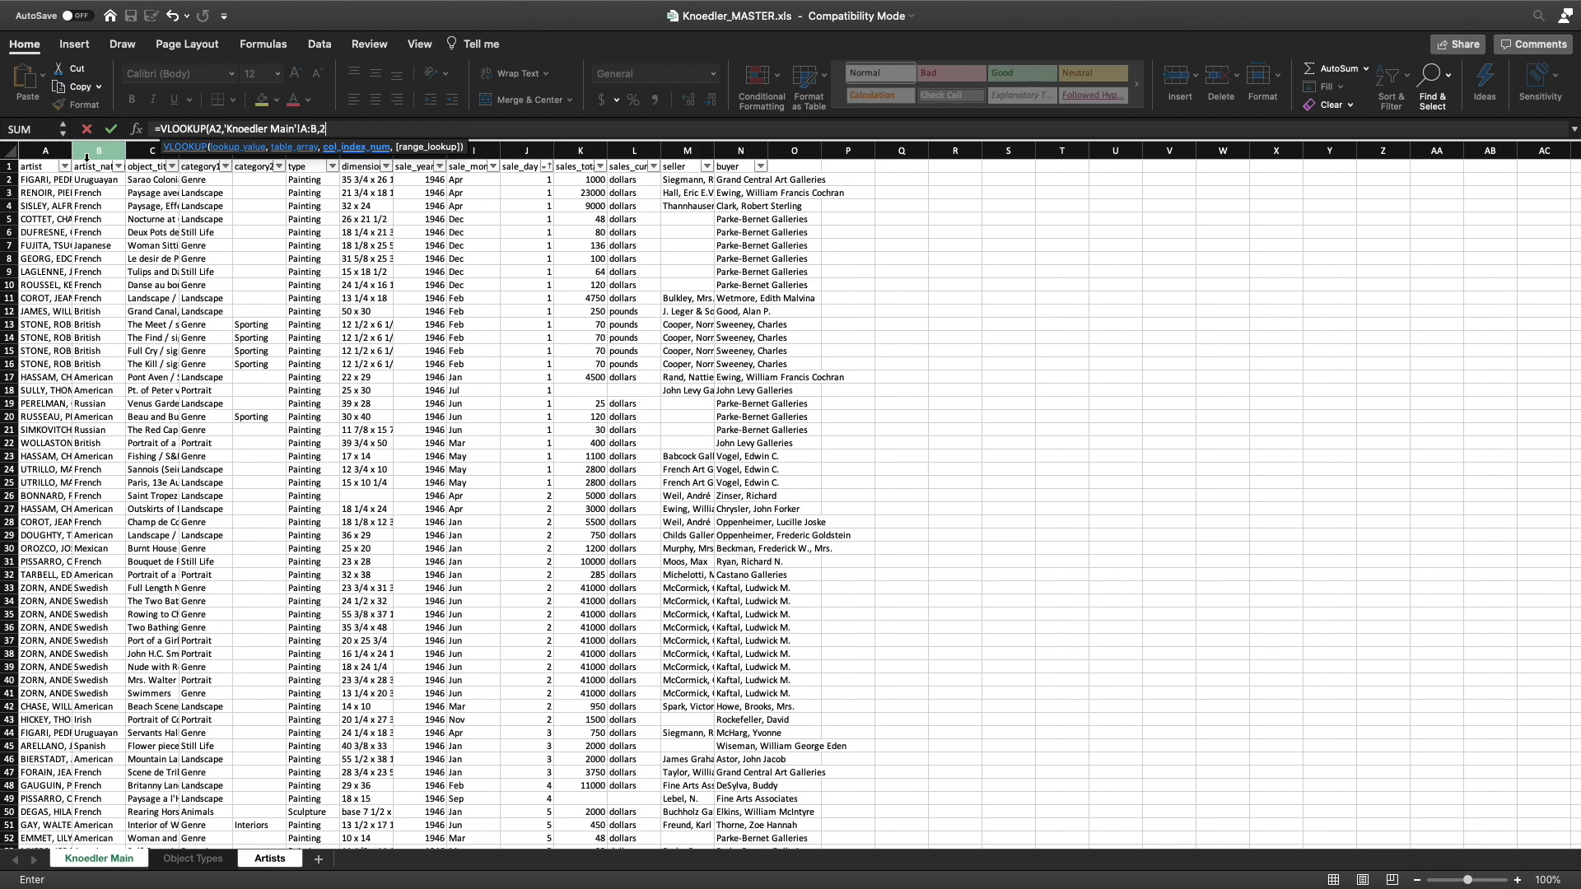
{"action": "type", "text": ","}
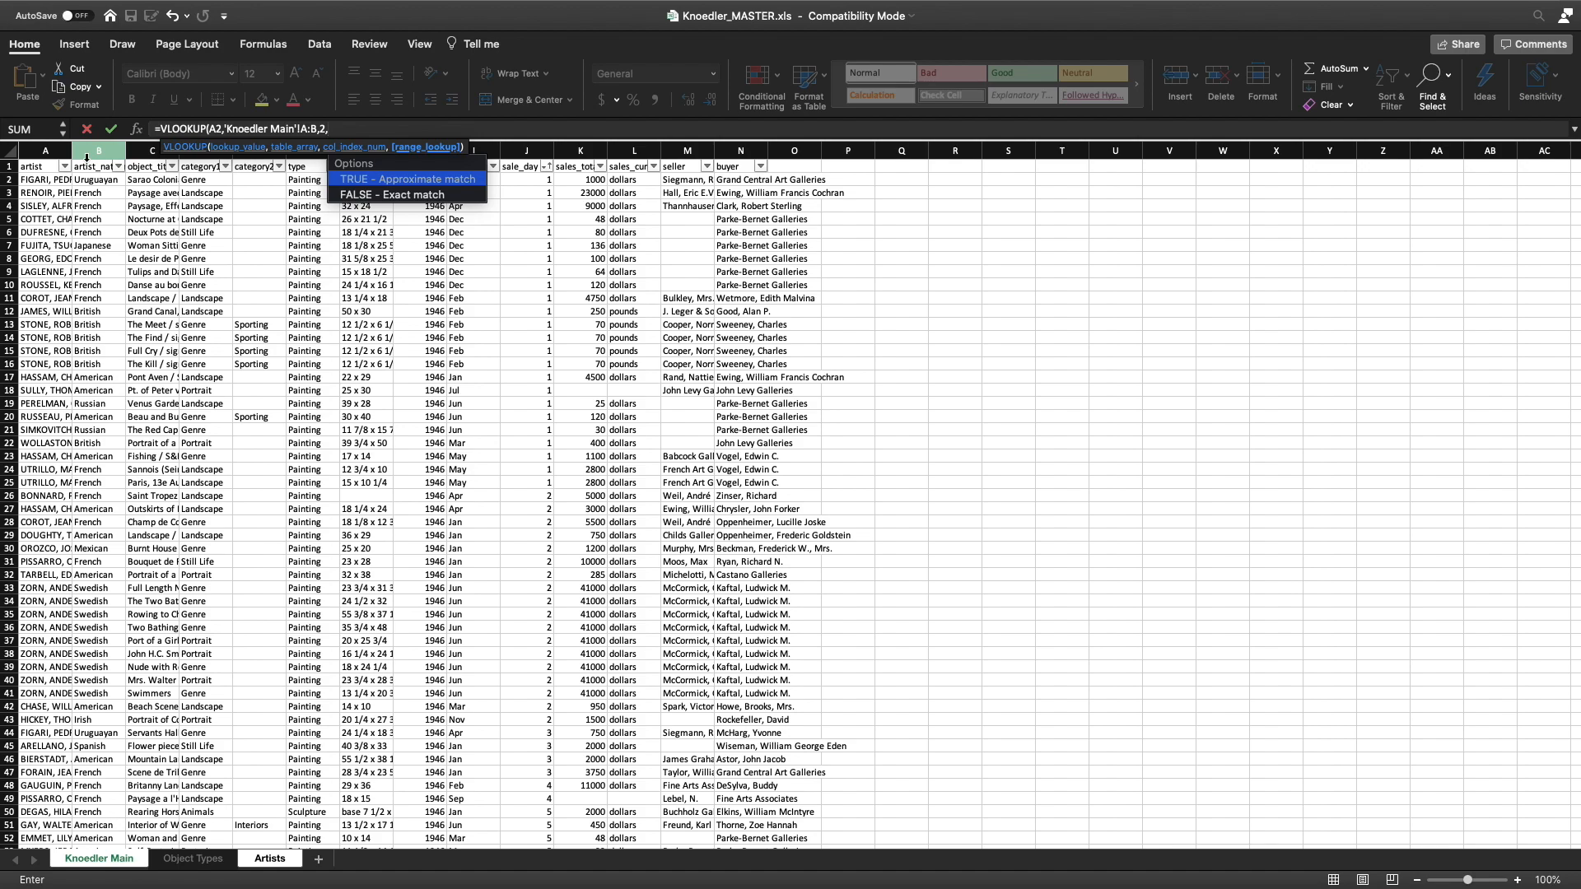
{"action": "type", "text": "FALSE)"}
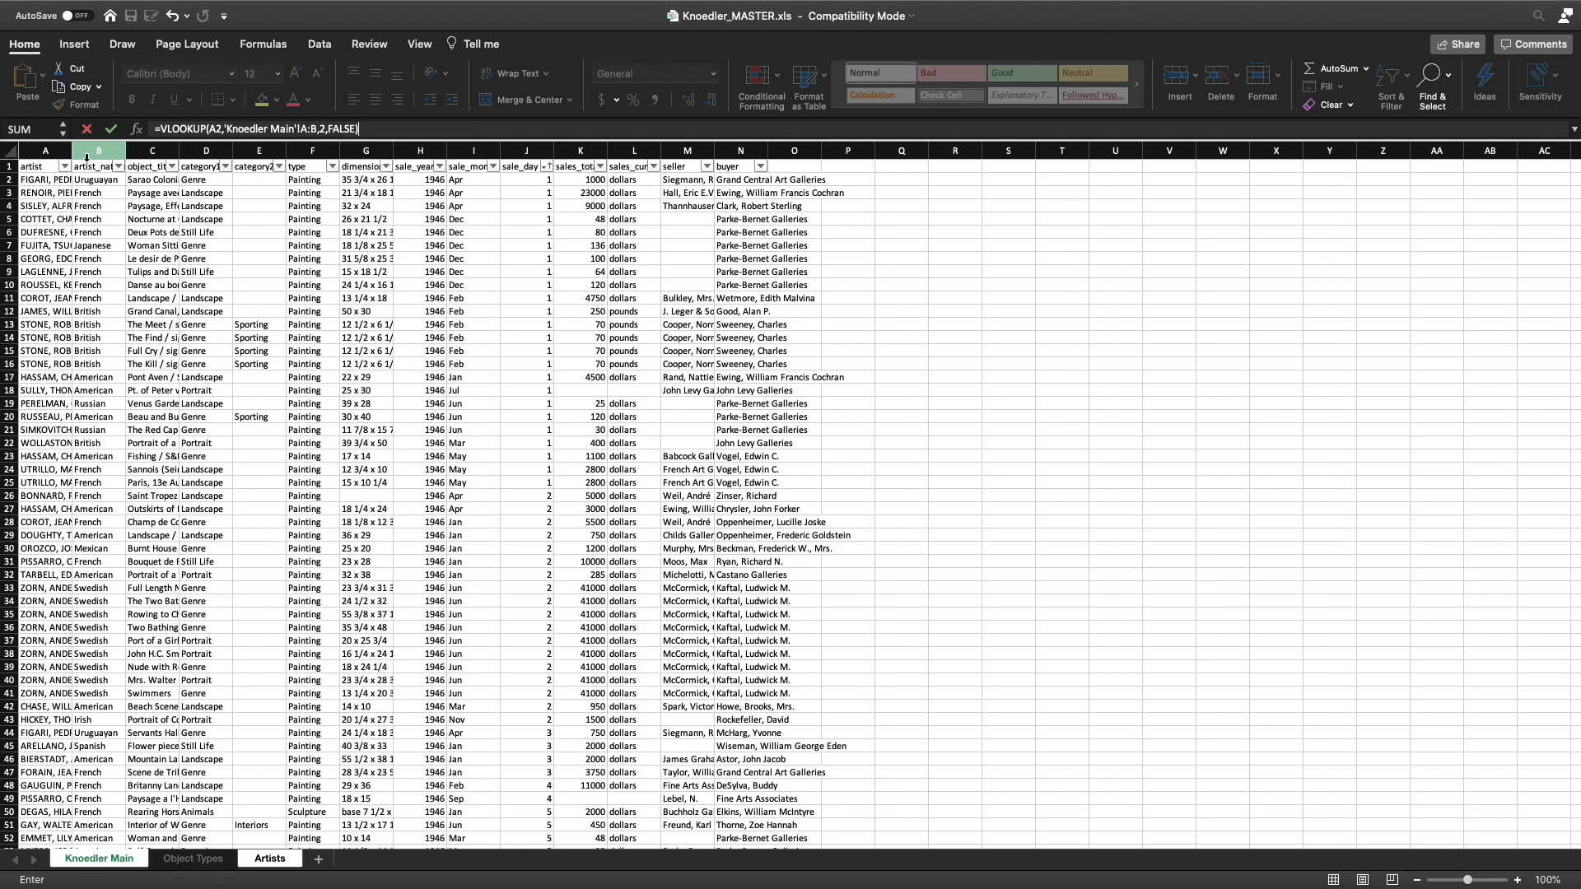
{"action": "key", "text": "Return"}
{"action": "left_click", "coordinate": [103, 178]}
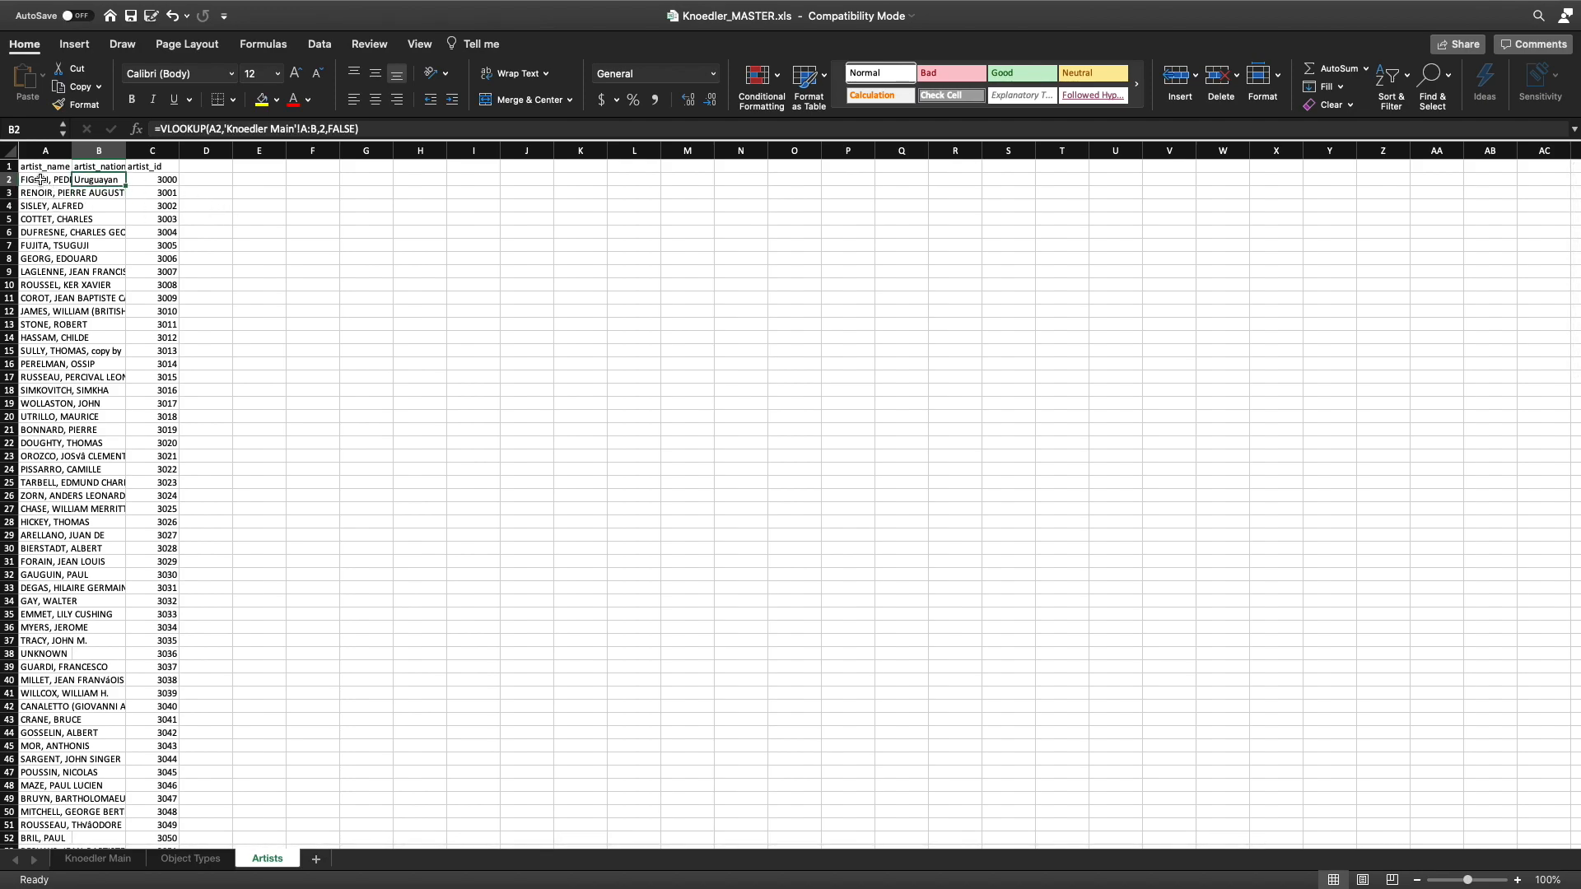
{"action": "double_click", "coordinate": [125, 186]}
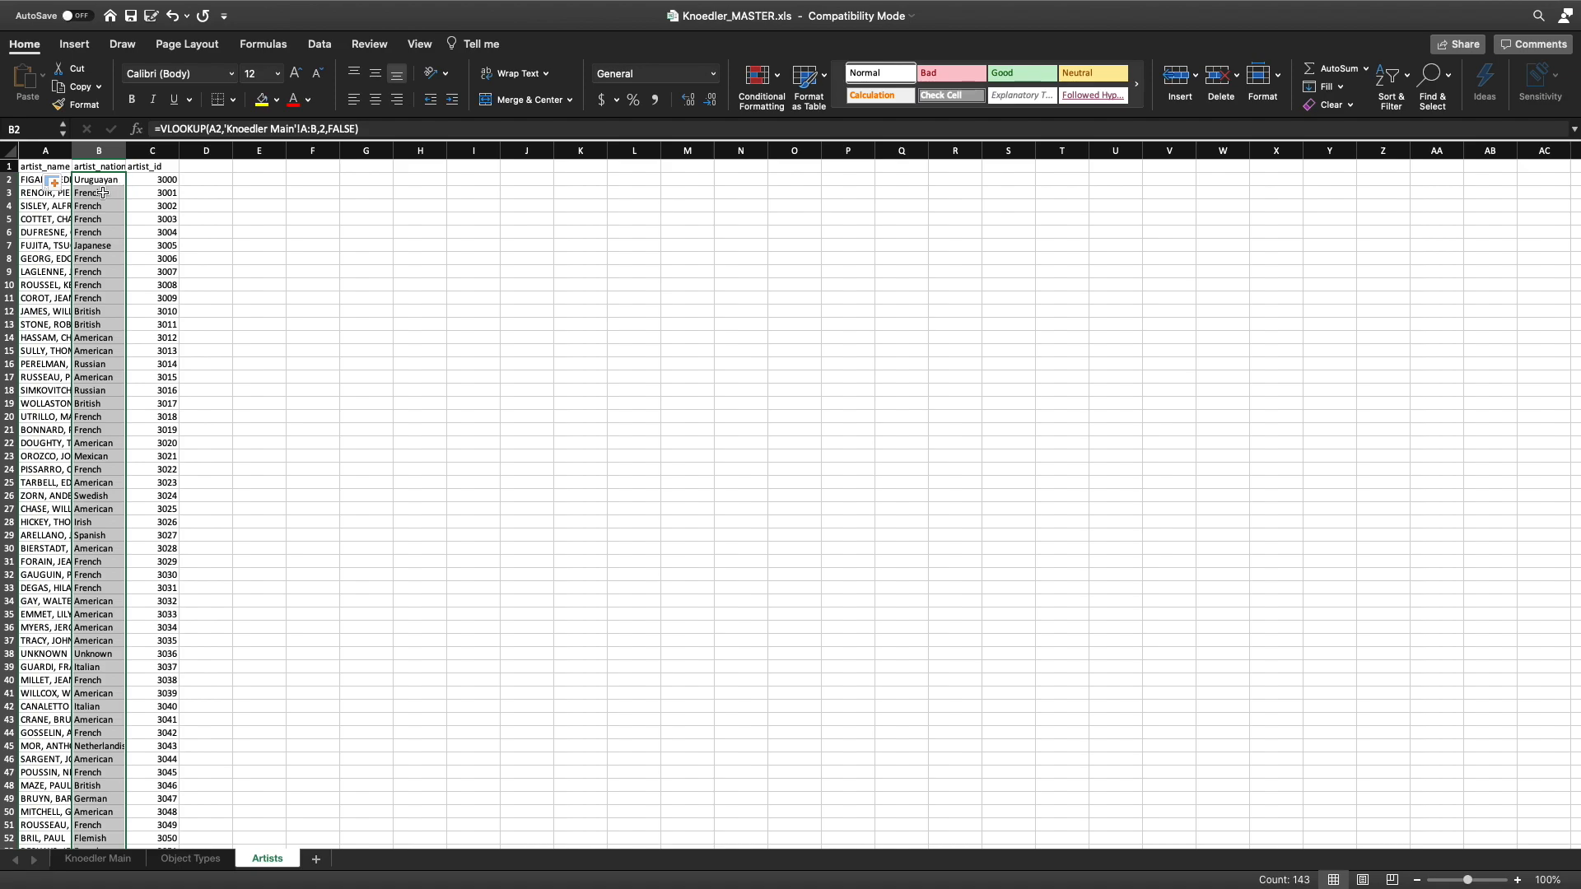
Check the lookup formulas in the artist_nationality column row by row.
{"action": "left_click", "coordinate": [102, 193]}
{"action": "key", "text": "Down"}
{"action": "key", "text": "Down"}
{"action": "key", "text": "Down"}
{"action": "key", "text": "Down"}
{"action": "key", "text": "Down"}
{"action": "key", "text": "Down"}
{"action": "key", "text": "Down"}
{"action": "key", "text": "Down"}
{"action": "key", "text": "Down"}
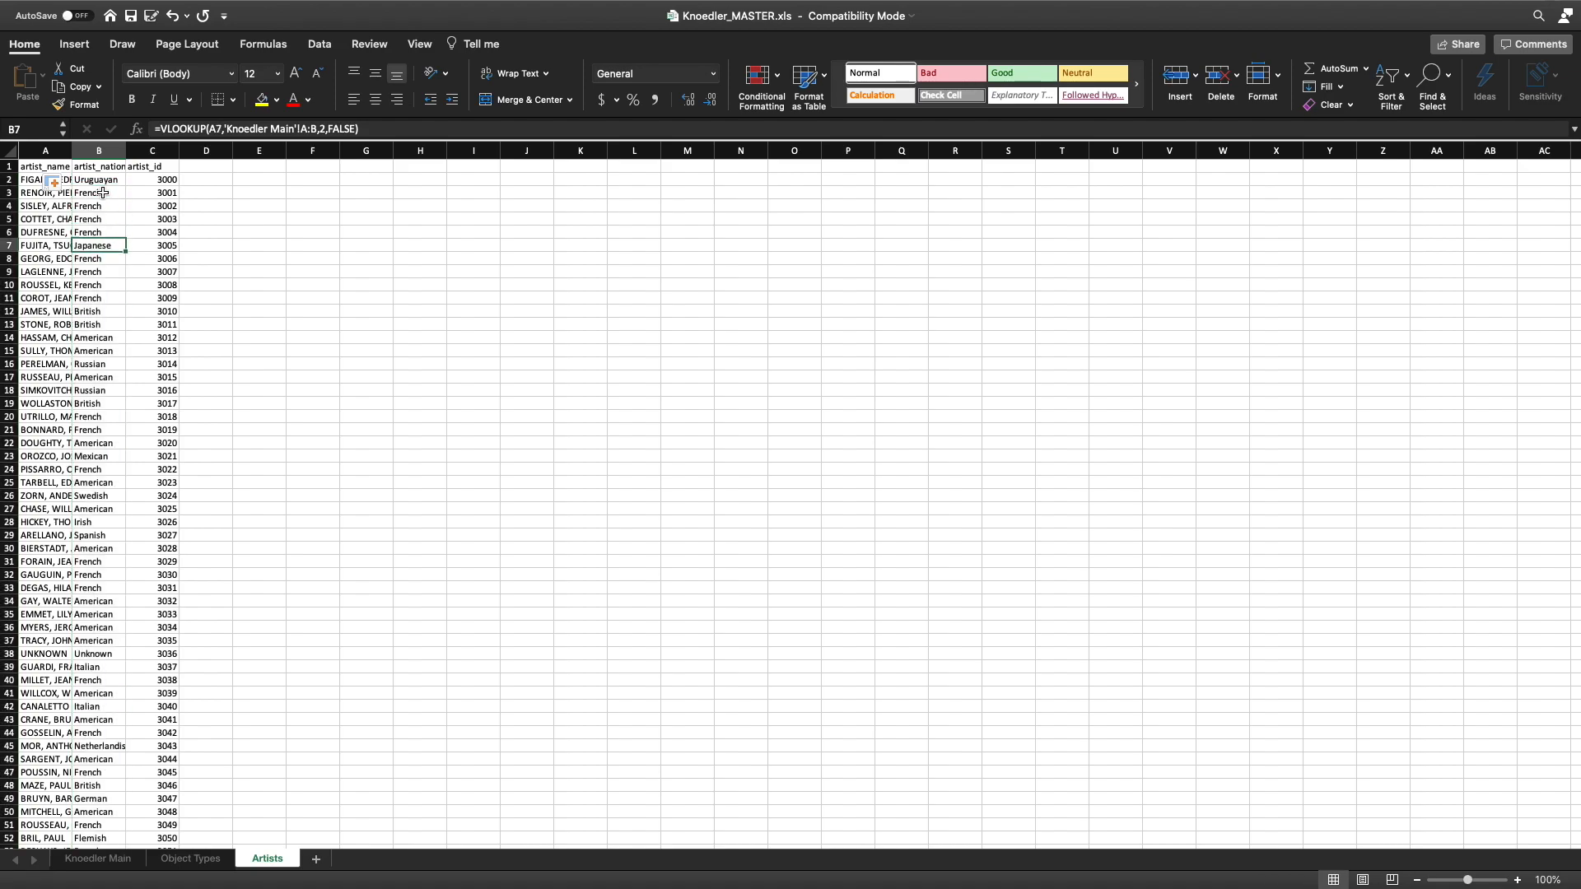
{"action": "key", "text": "Down"}
{"action": "key", "text": "Down"}
{"action": "key", "text": "Down"}
{"action": "key", "text": "Down"}
{"action": "key", "text": "Down"}
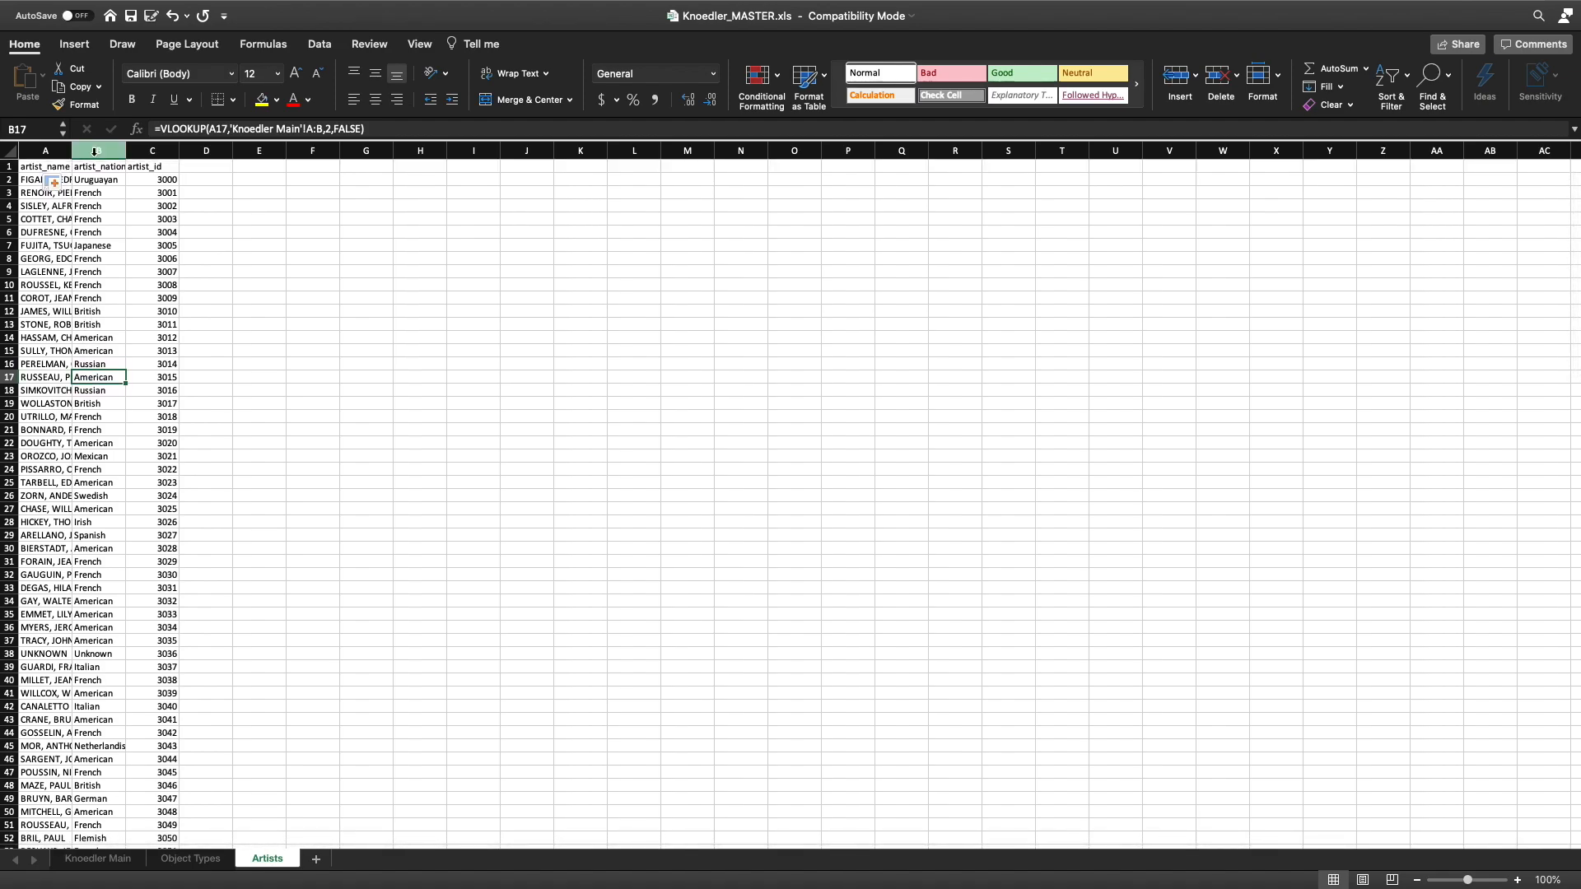
{"action": "left_click", "coordinate": [89, 178]}
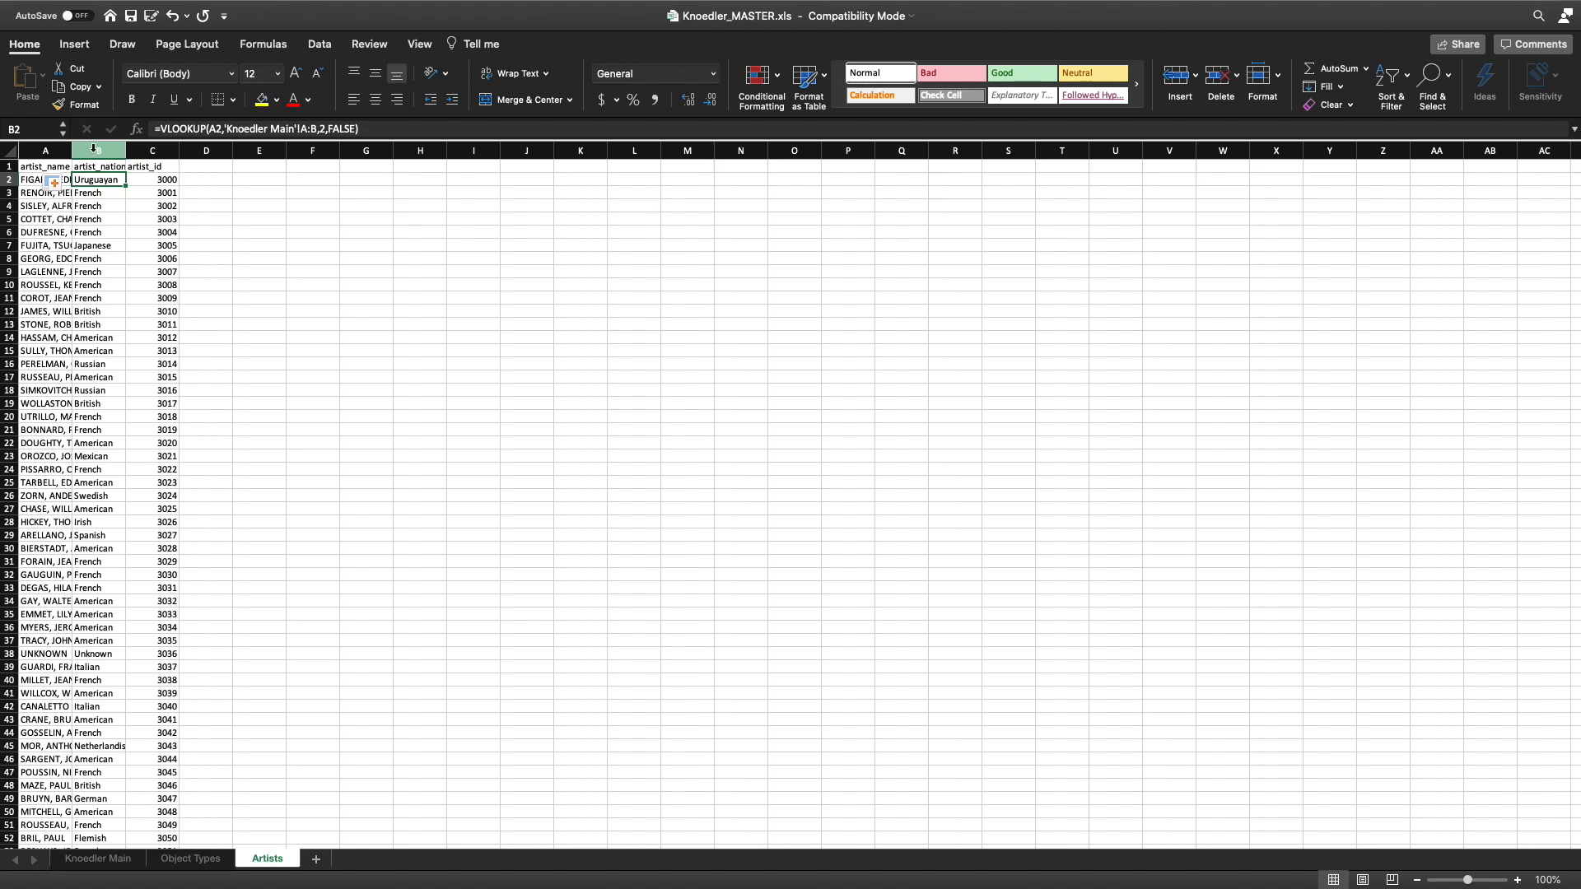
Copy the artist_nationality column B and paste it as values only into column D.
{"action": "left_click", "coordinate": [93, 148]}
{"action": "right_click", "coordinate": [105, 200]}
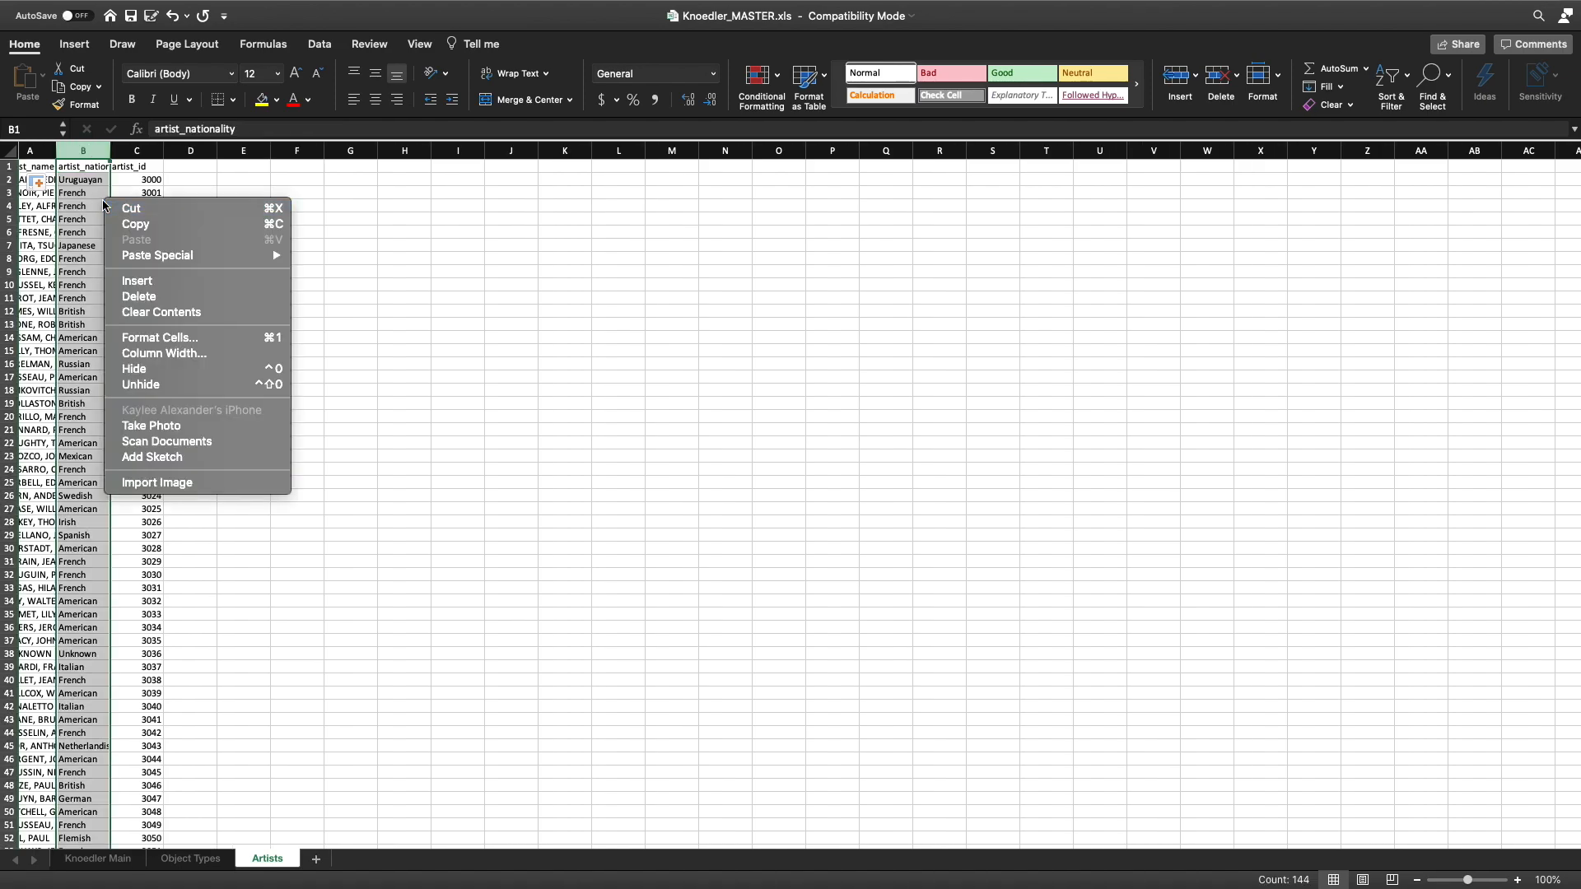
{"action": "left_click", "coordinate": [161, 224]}
{"action": "left_click", "coordinate": [191, 149]}
{"action": "right_click", "coordinate": [191, 165]}
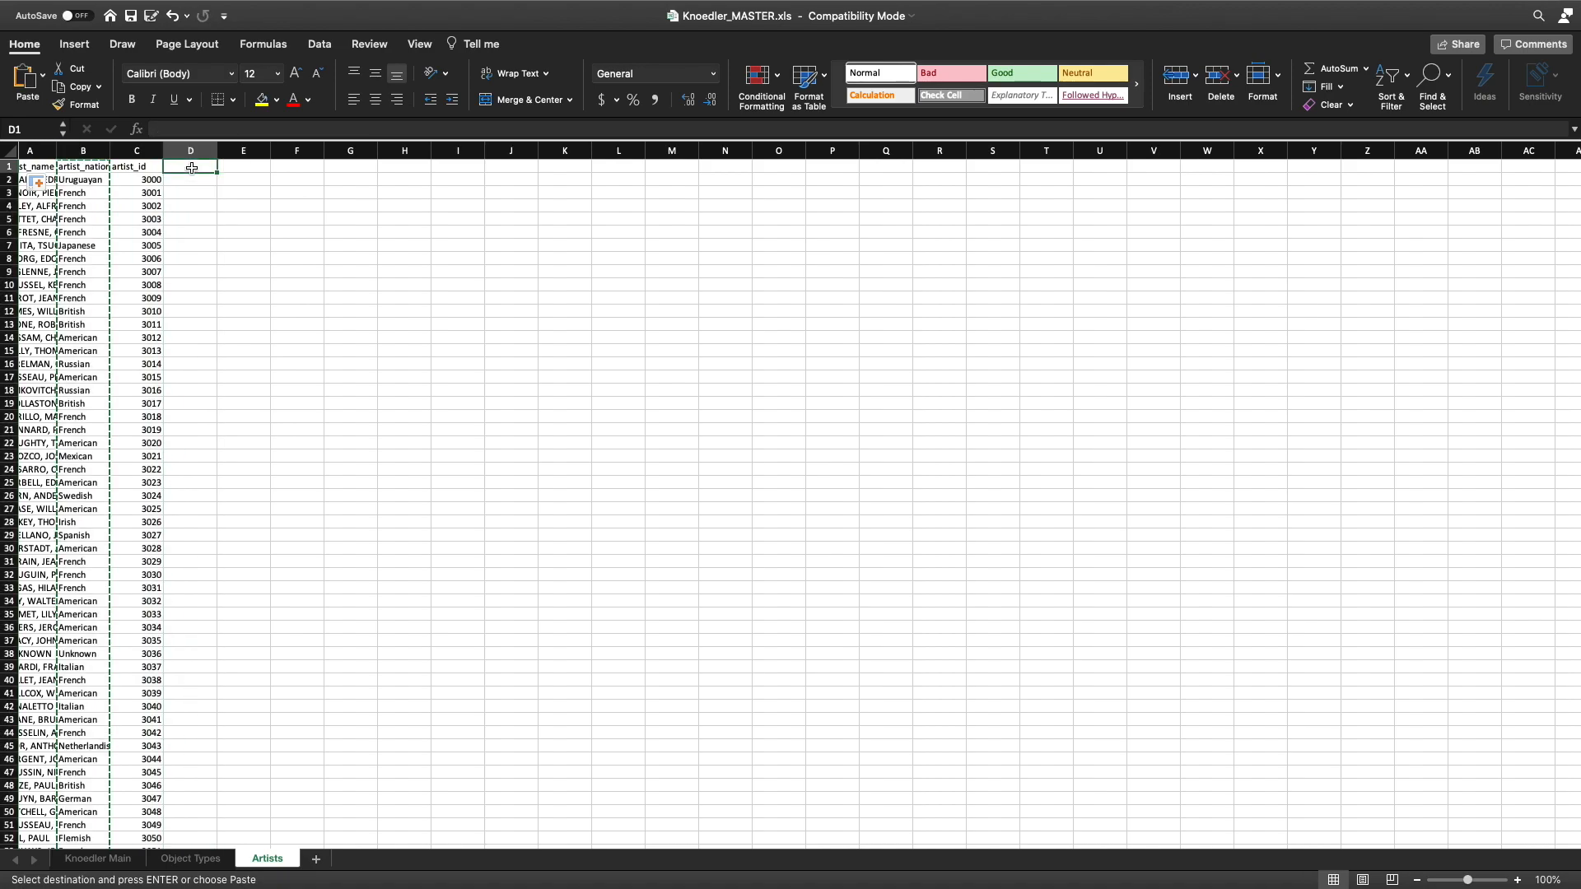
{"action": "mouse_move", "coordinate": [328, 224]}
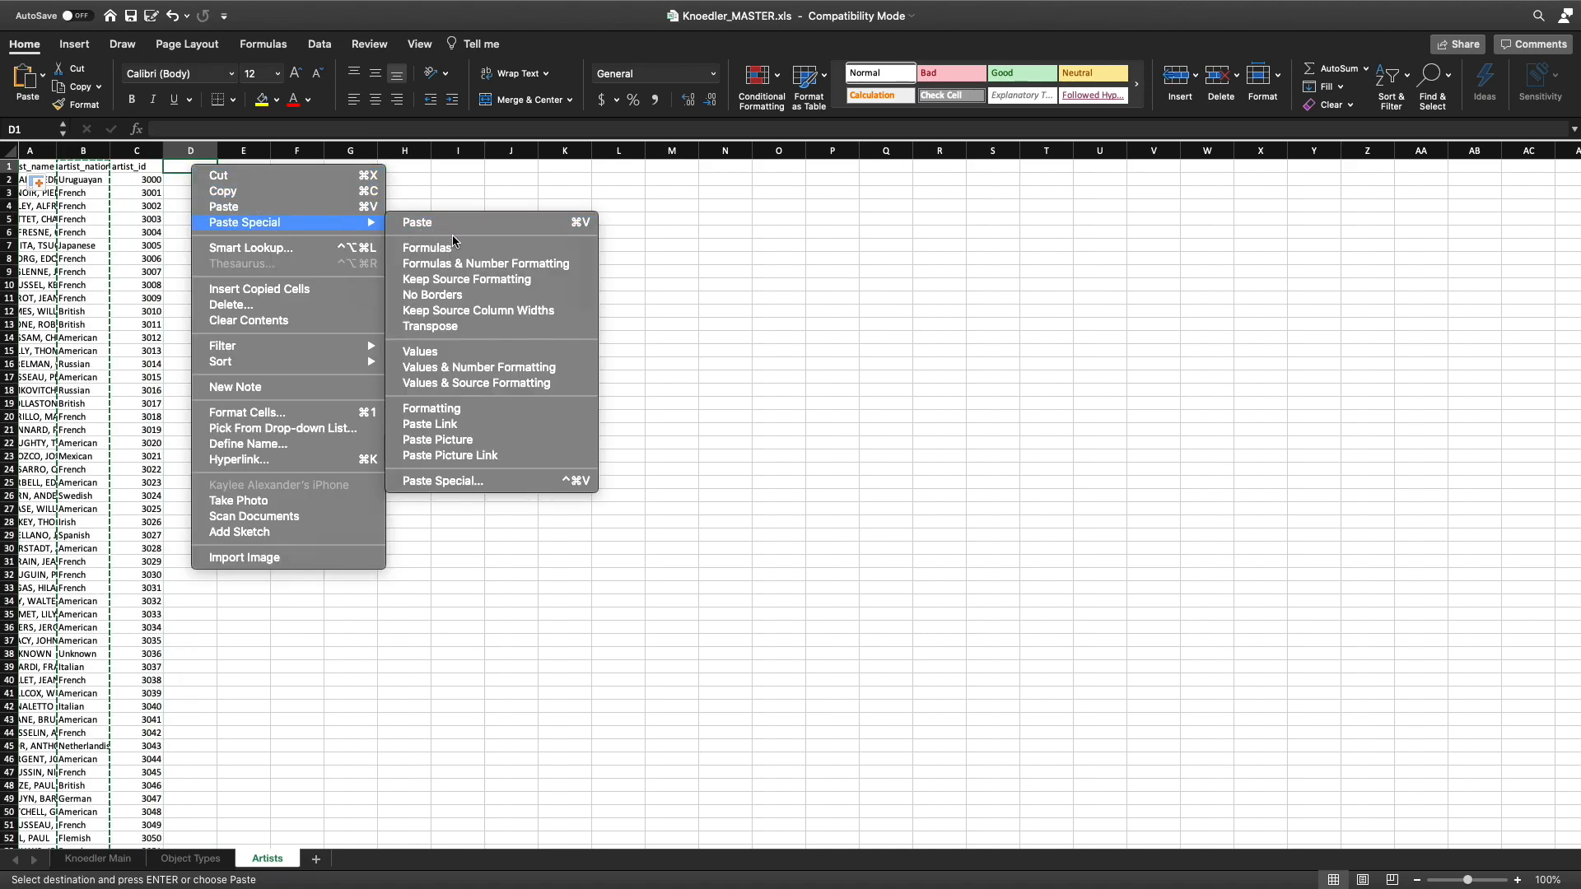
{"action": "left_click", "coordinate": [484, 352]}
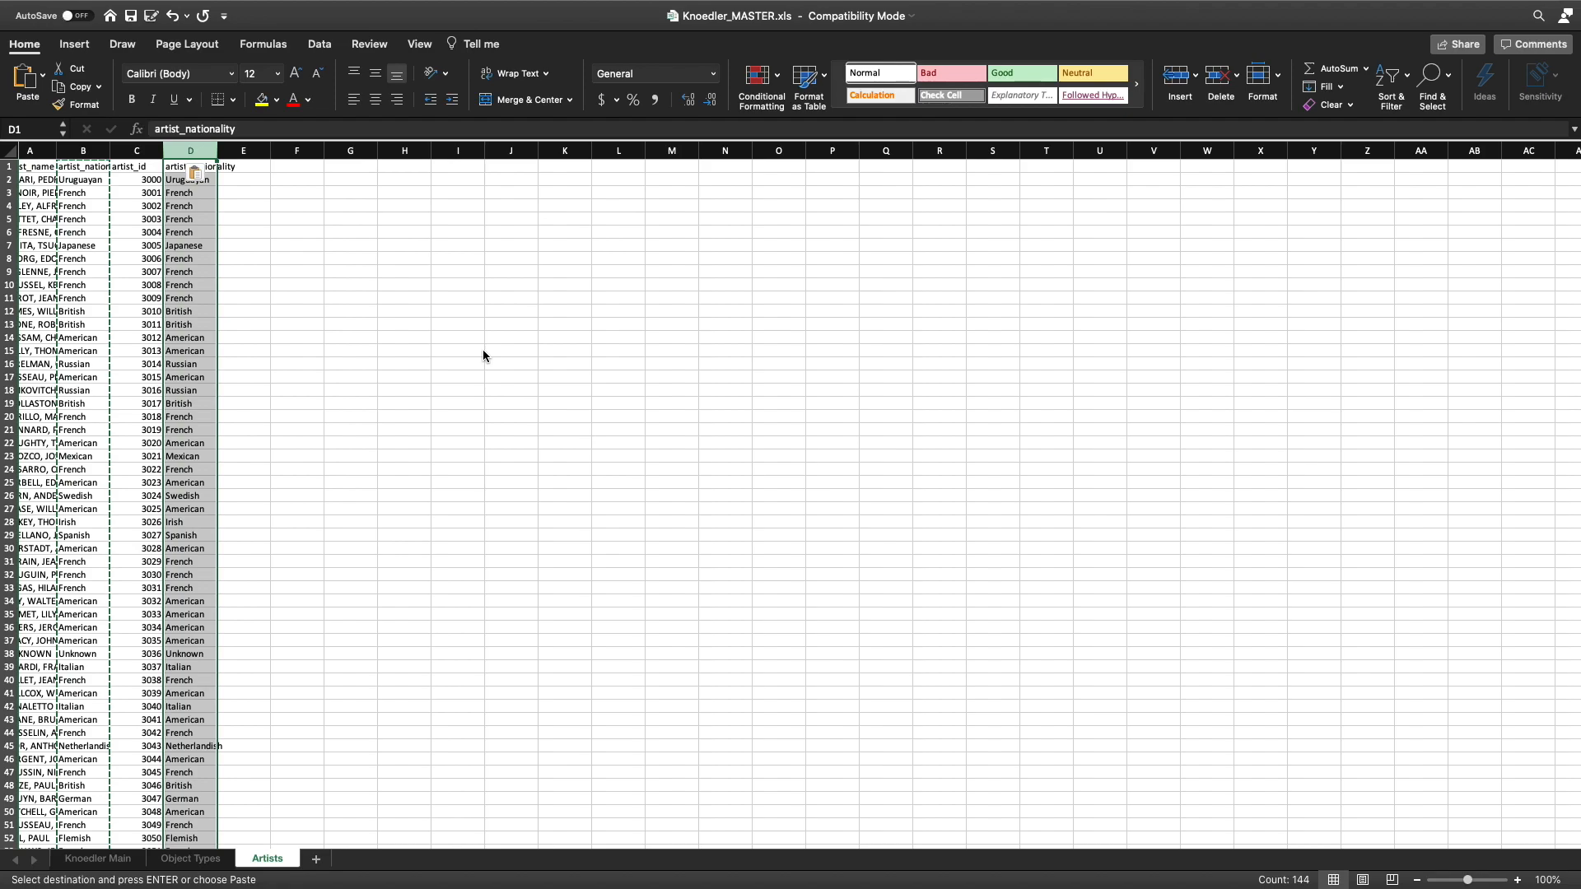
{"action": "key", "text": "Down"}
{"action": "key", "text": "Down"}
{"action": "key", "text": "Up"}
{"action": "key", "text": "Up"}
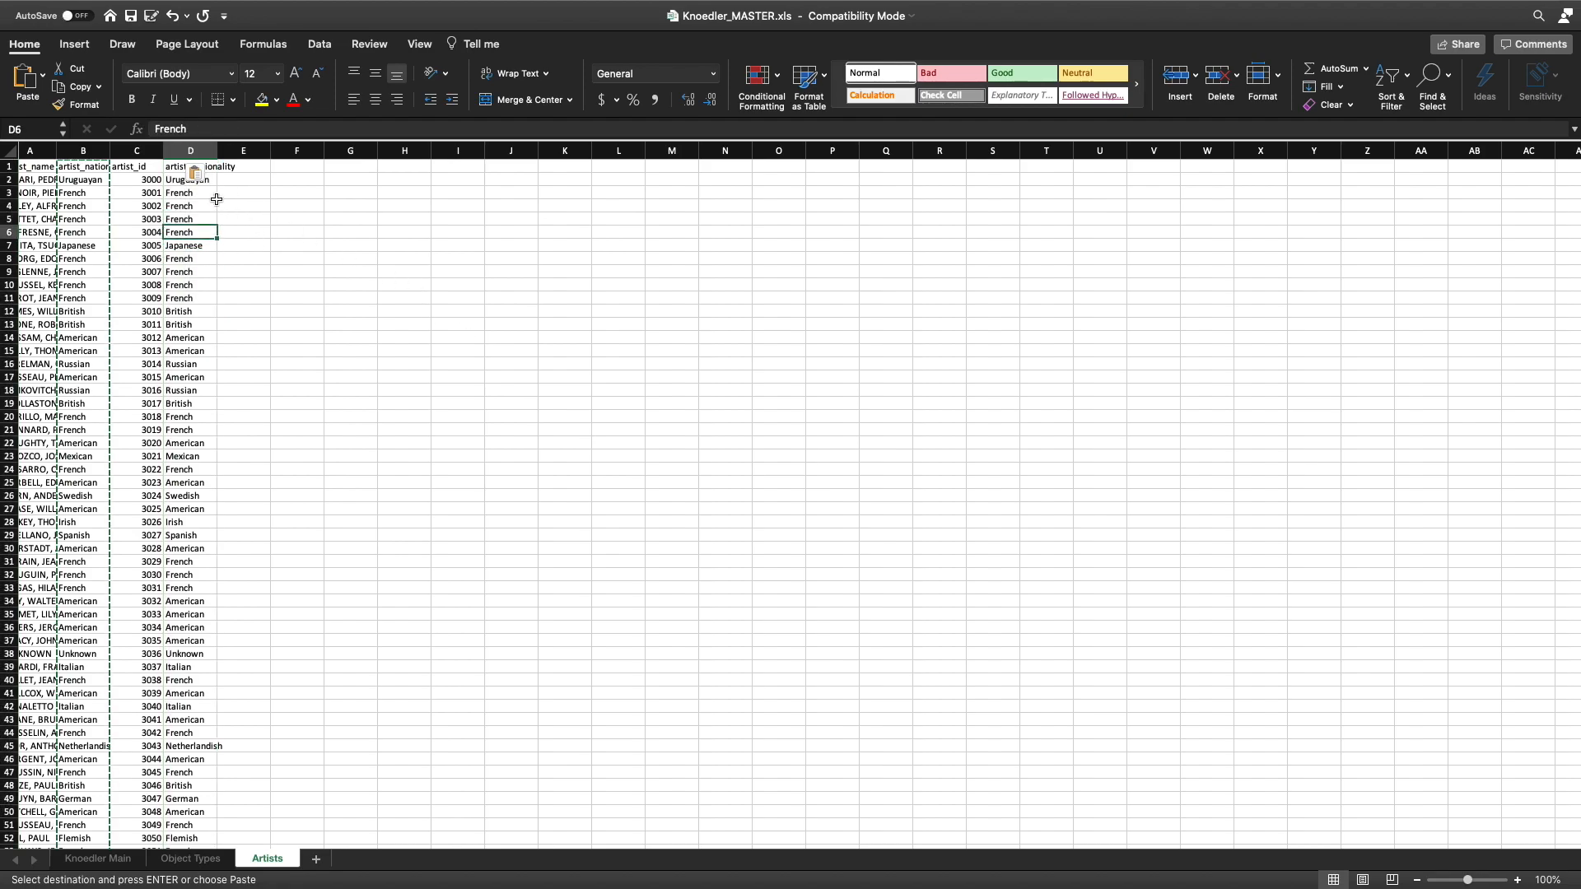
Move the values-only nationality column from D over the formulas in column B.
{"action": "left_click", "coordinate": [198, 156]}
{"action": "right_click", "coordinate": [187, 224]}
{"action": "left_click", "coordinate": [235, 227]}
{"action": "left_click", "coordinate": [89, 156]}
{"action": "right_click", "coordinate": [89, 163]}
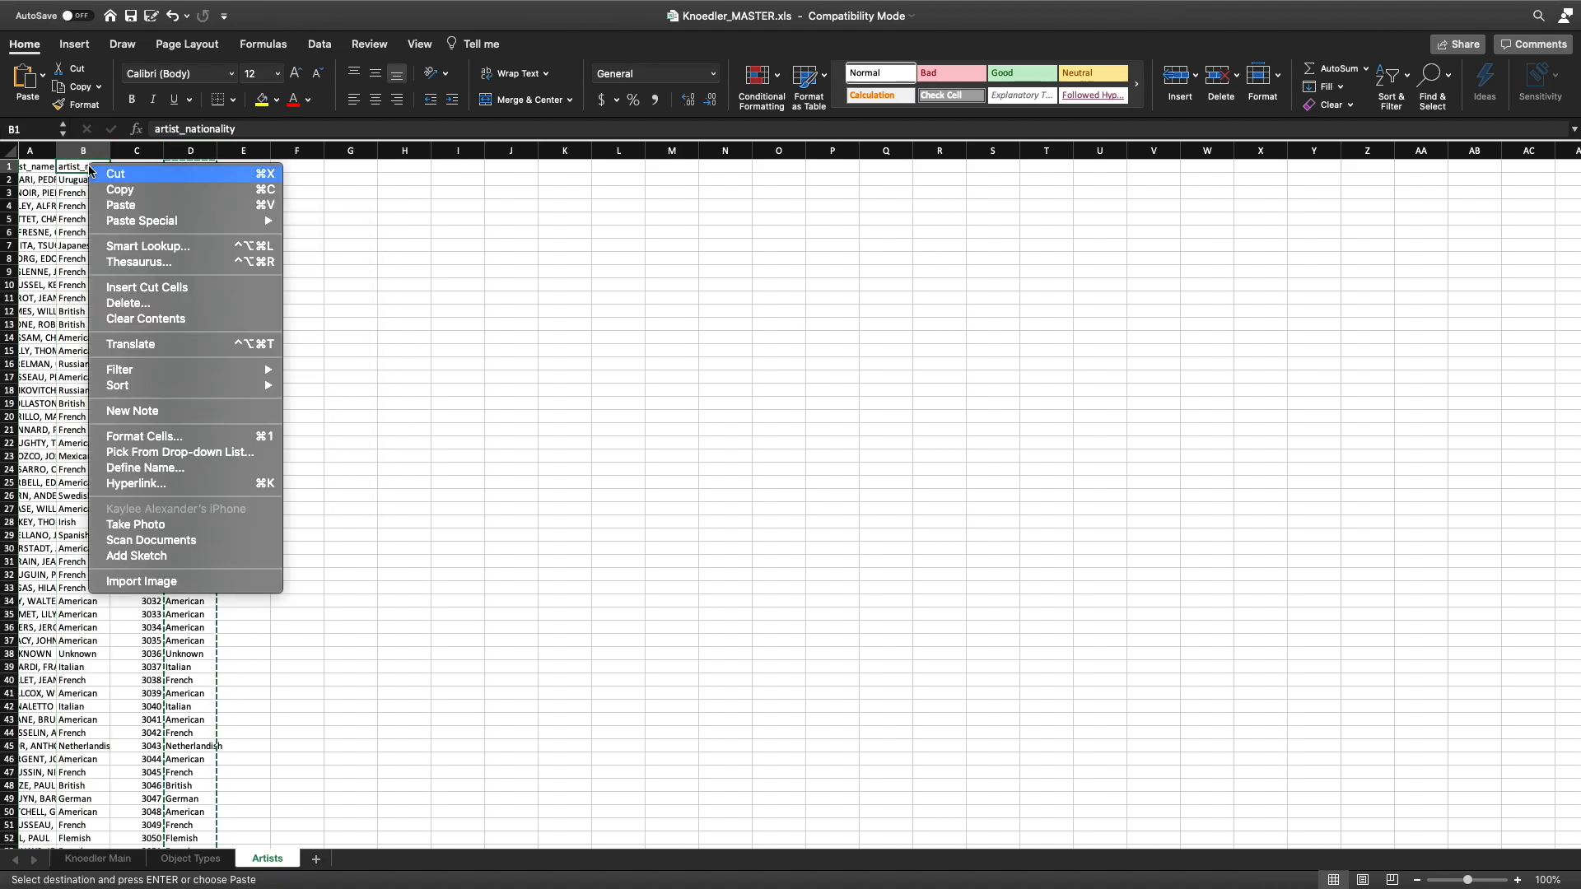
{"action": "left_click", "coordinate": [196, 205]}
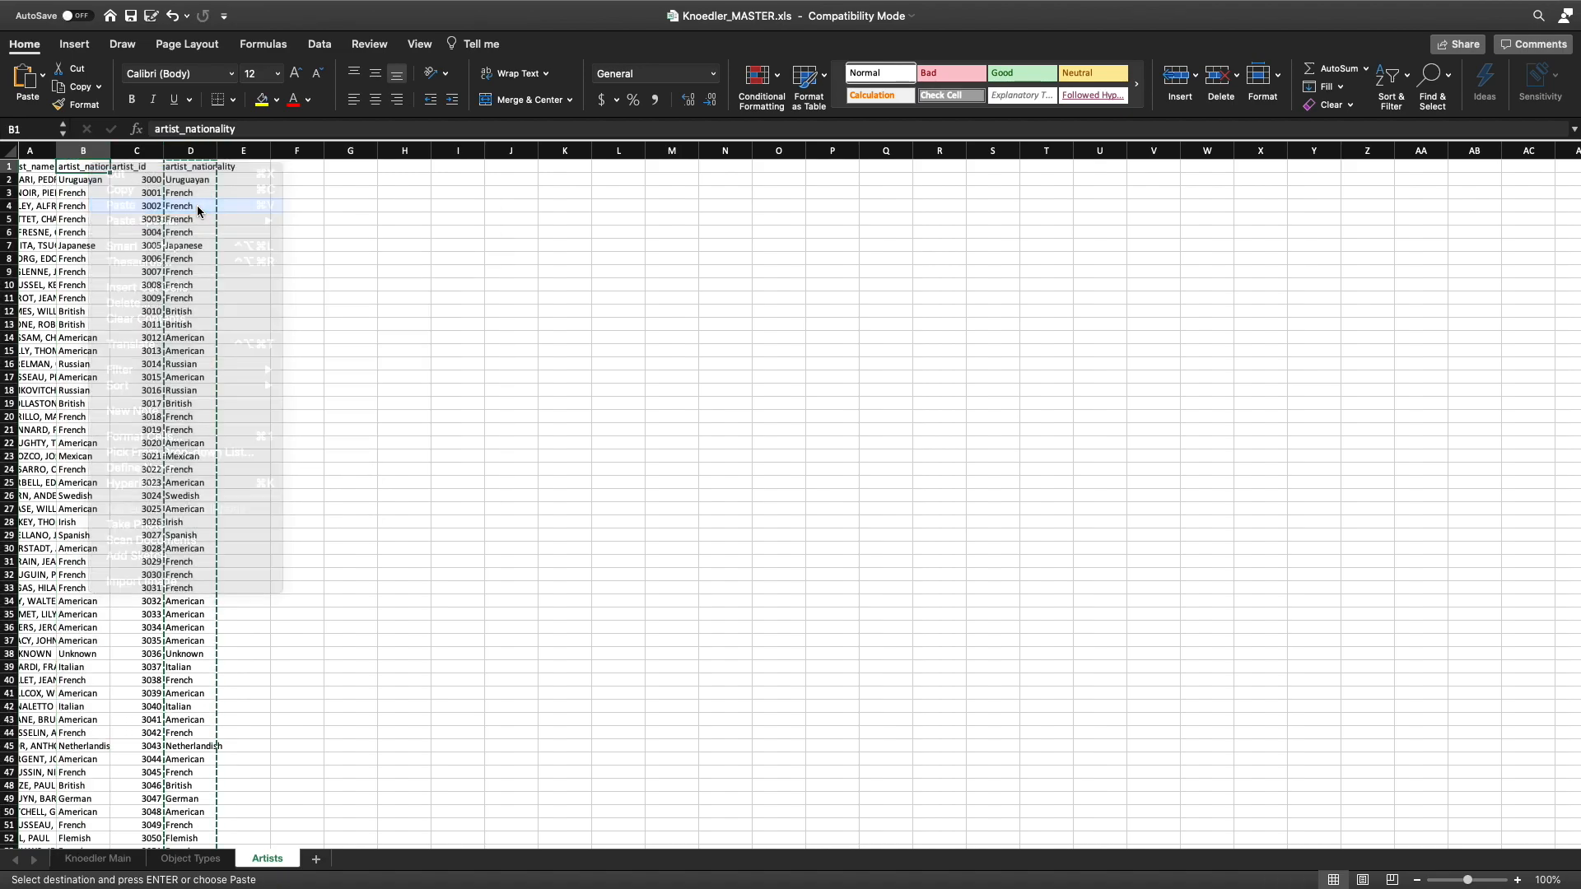
Check that the artist_nationality cells hold plain values alongside the artist names and artist_id column.
{"action": "left_click", "coordinate": [82, 274]}
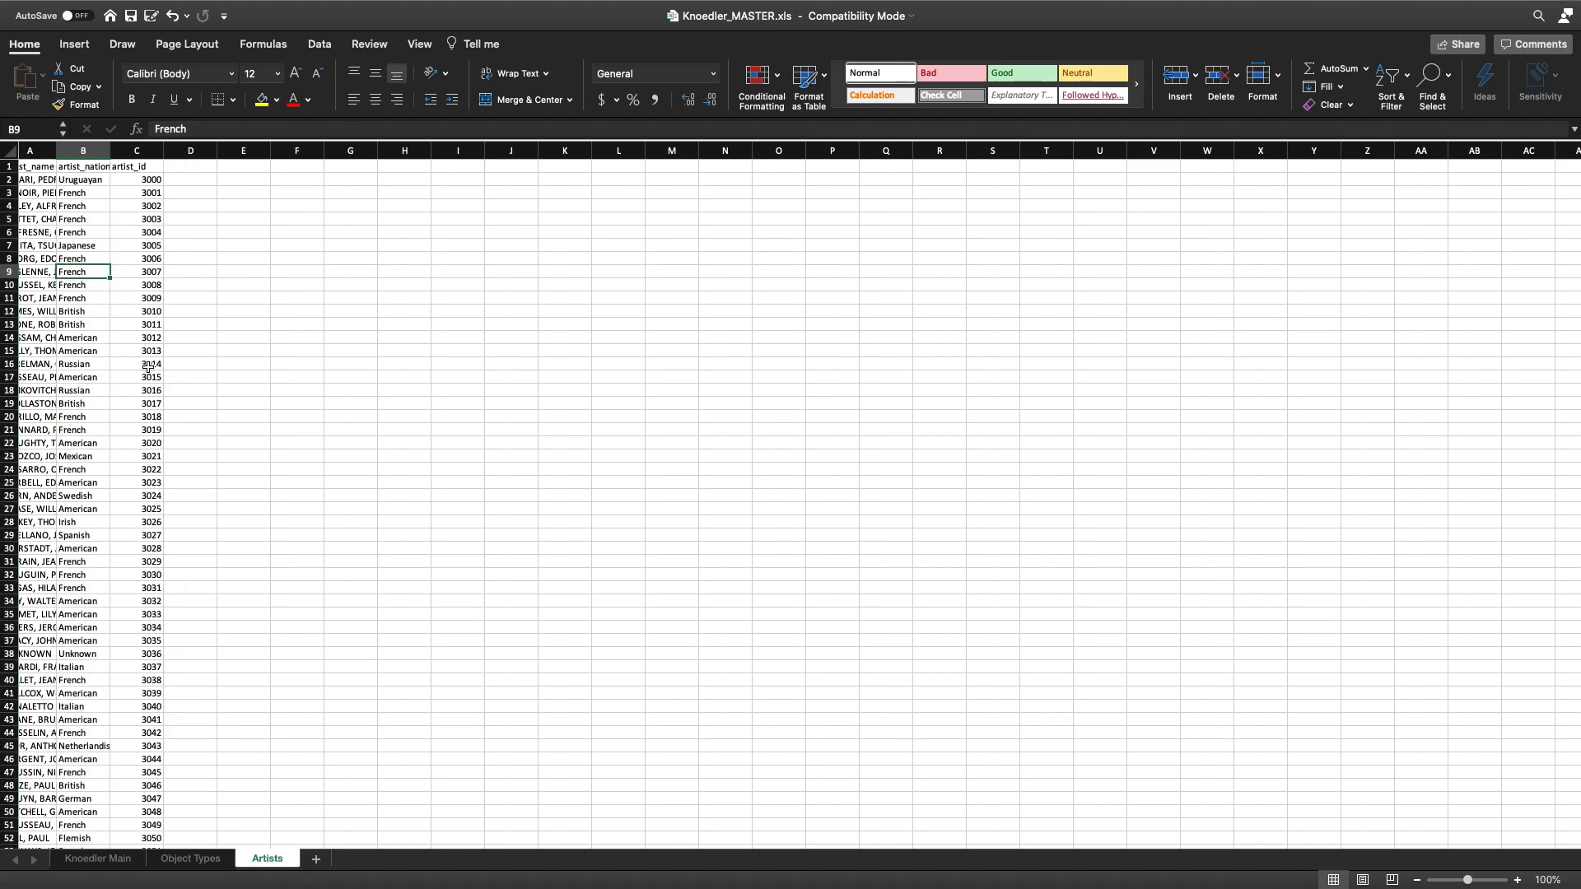
{"action": "key", "text": "Down"}
{"action": "key", "text": "Down"}
{"action": "key", "text": "Down"}
{"action": "key", "text": "Up"}
{"action": "key", "text": "Up"}
{"action": "key", "text": "Up"}
{"action": "key", "text": "Up"}
{"action": "key", "text": "Up"}
{"action": "key", "text": "Left"}
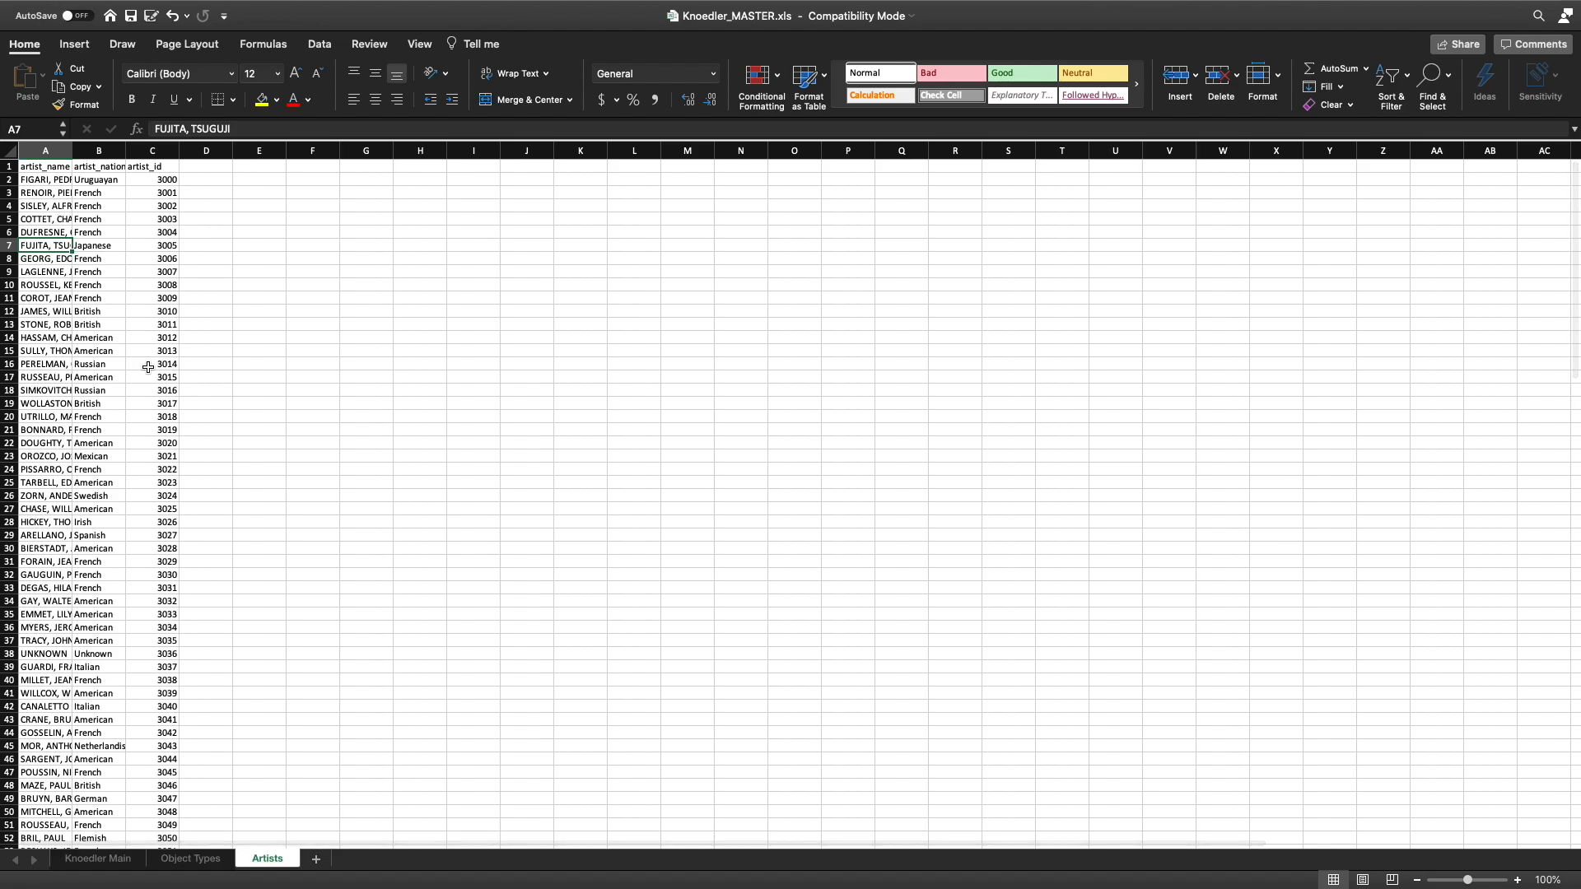
{"action": "key", "text": "Right"}
{"action": "key", "text": "Right"}
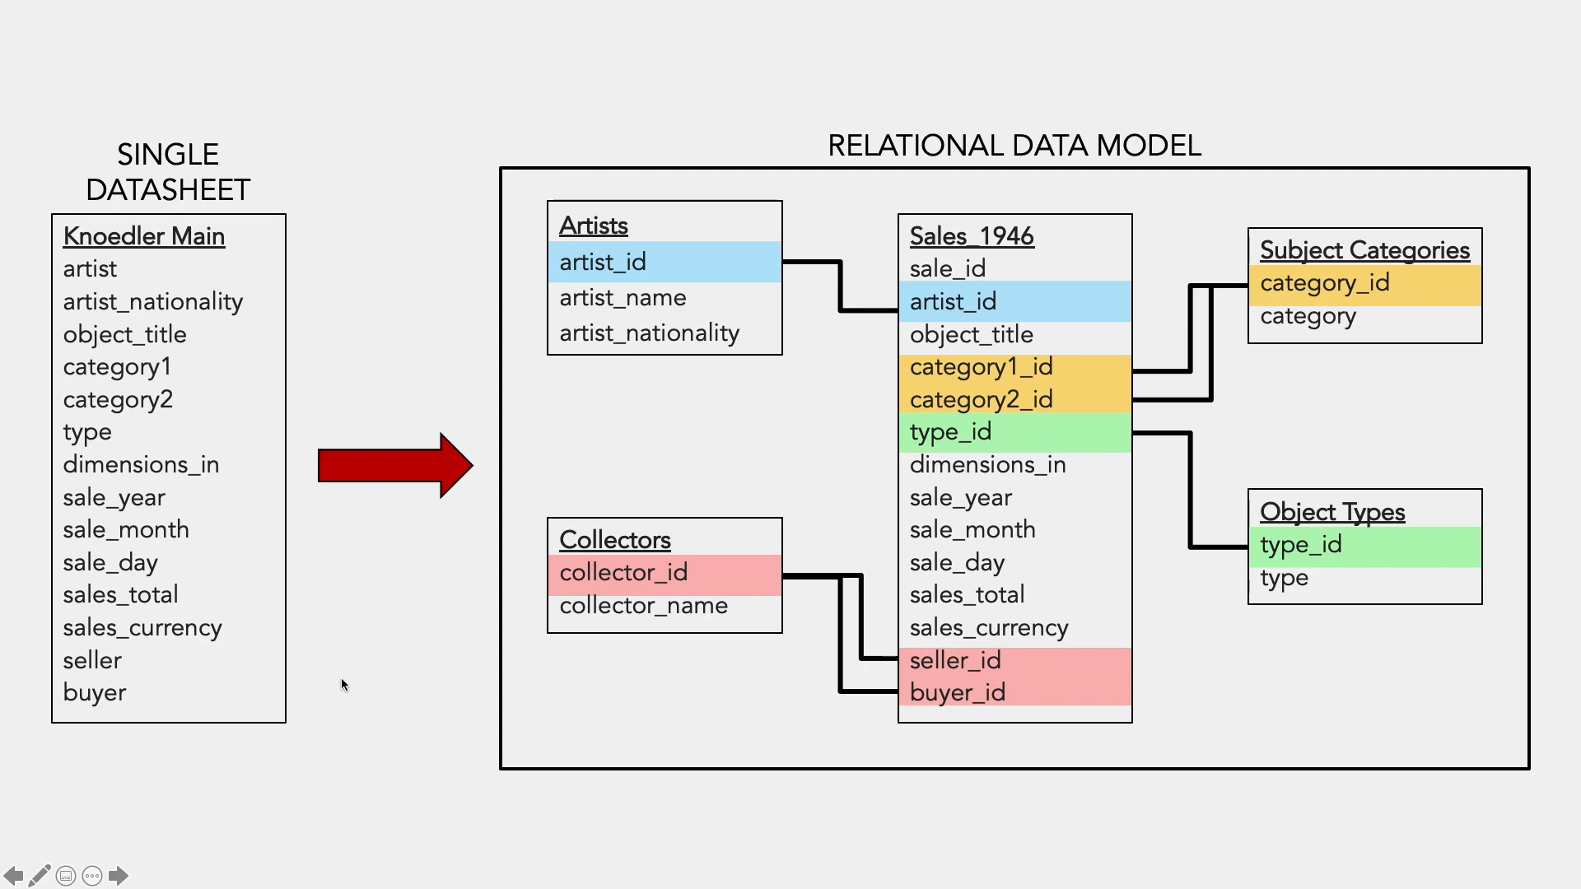
Leave the slide show for the workbook and add a worksheet named Collectors after Artists.
{"action": "key", "text": "Escape"}
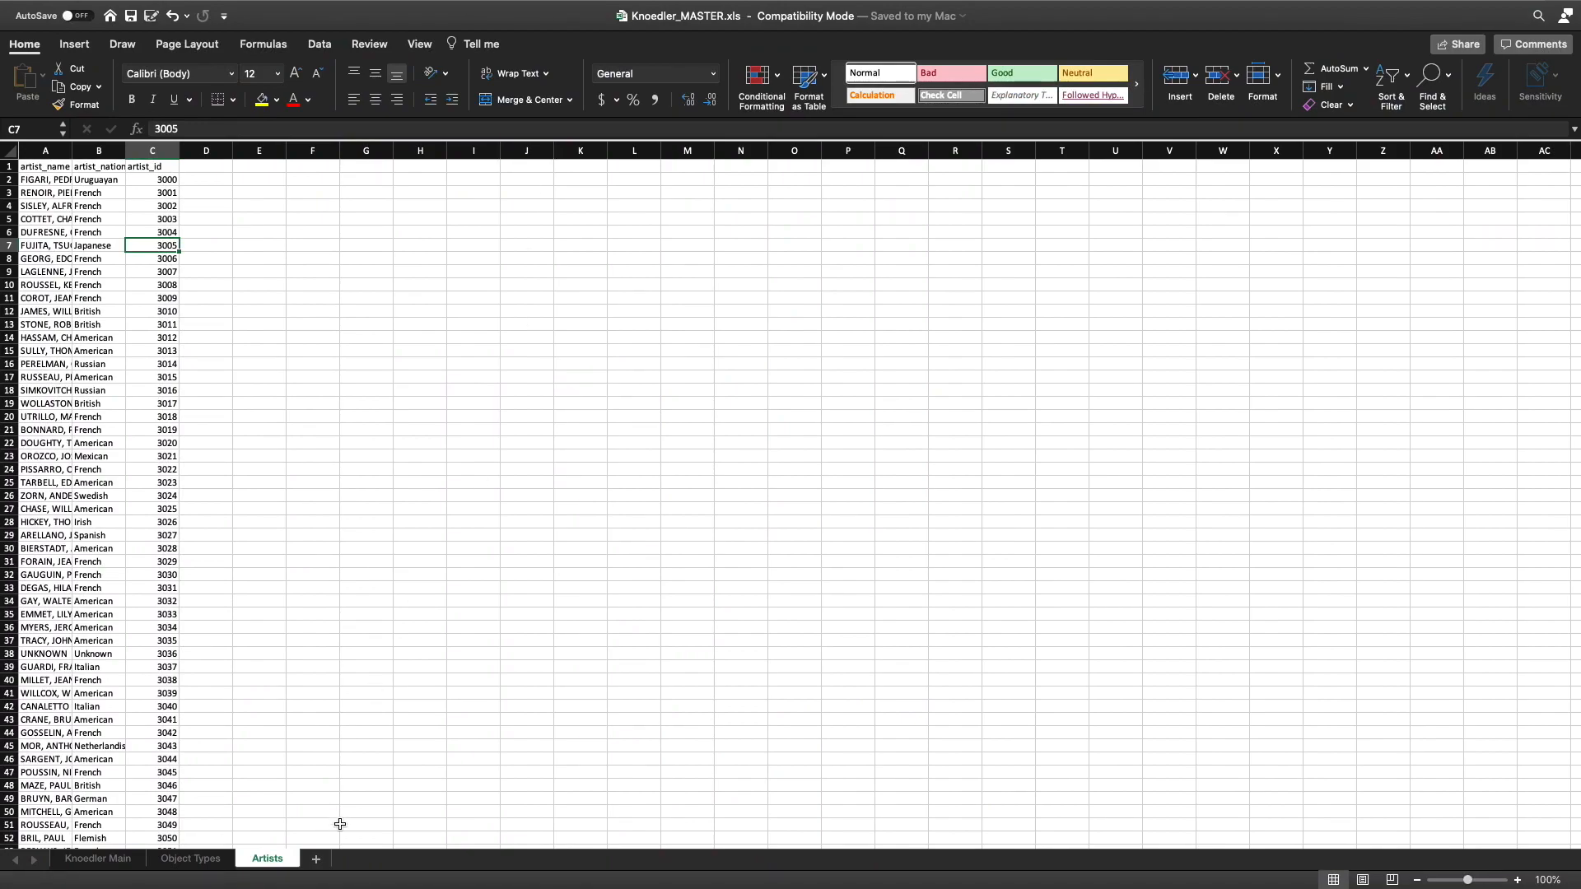
{"action": "left_click", "coordinate": [317, 863]}
{"action": "double_click", "coordinate": [334, 861]}
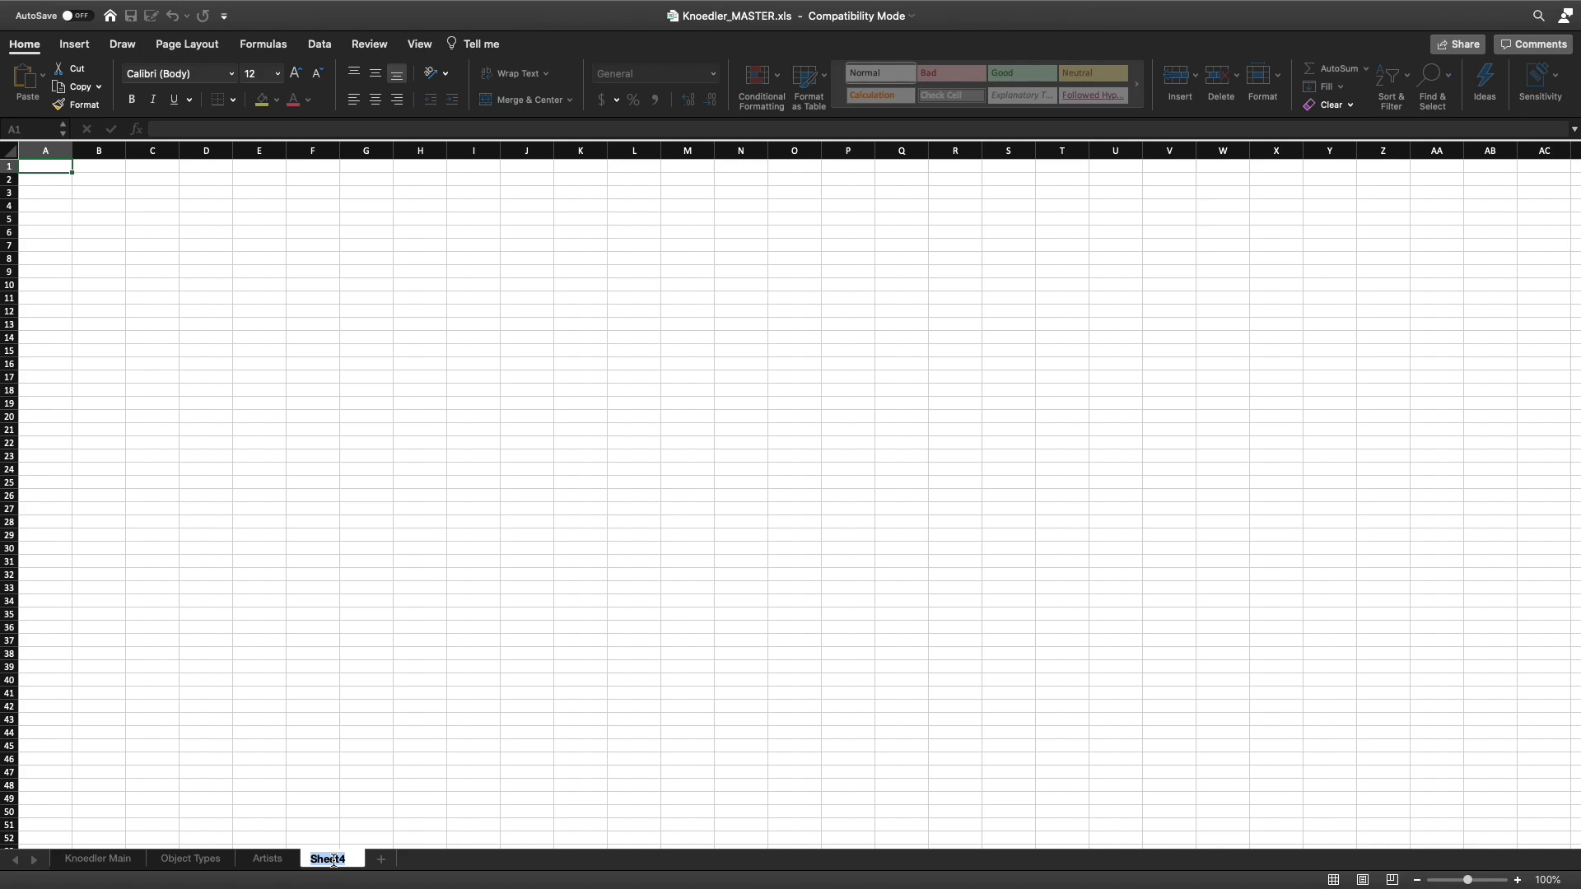
{"action": "type", "text": "Collectors"}
{"action": "key", "text": "Return"}
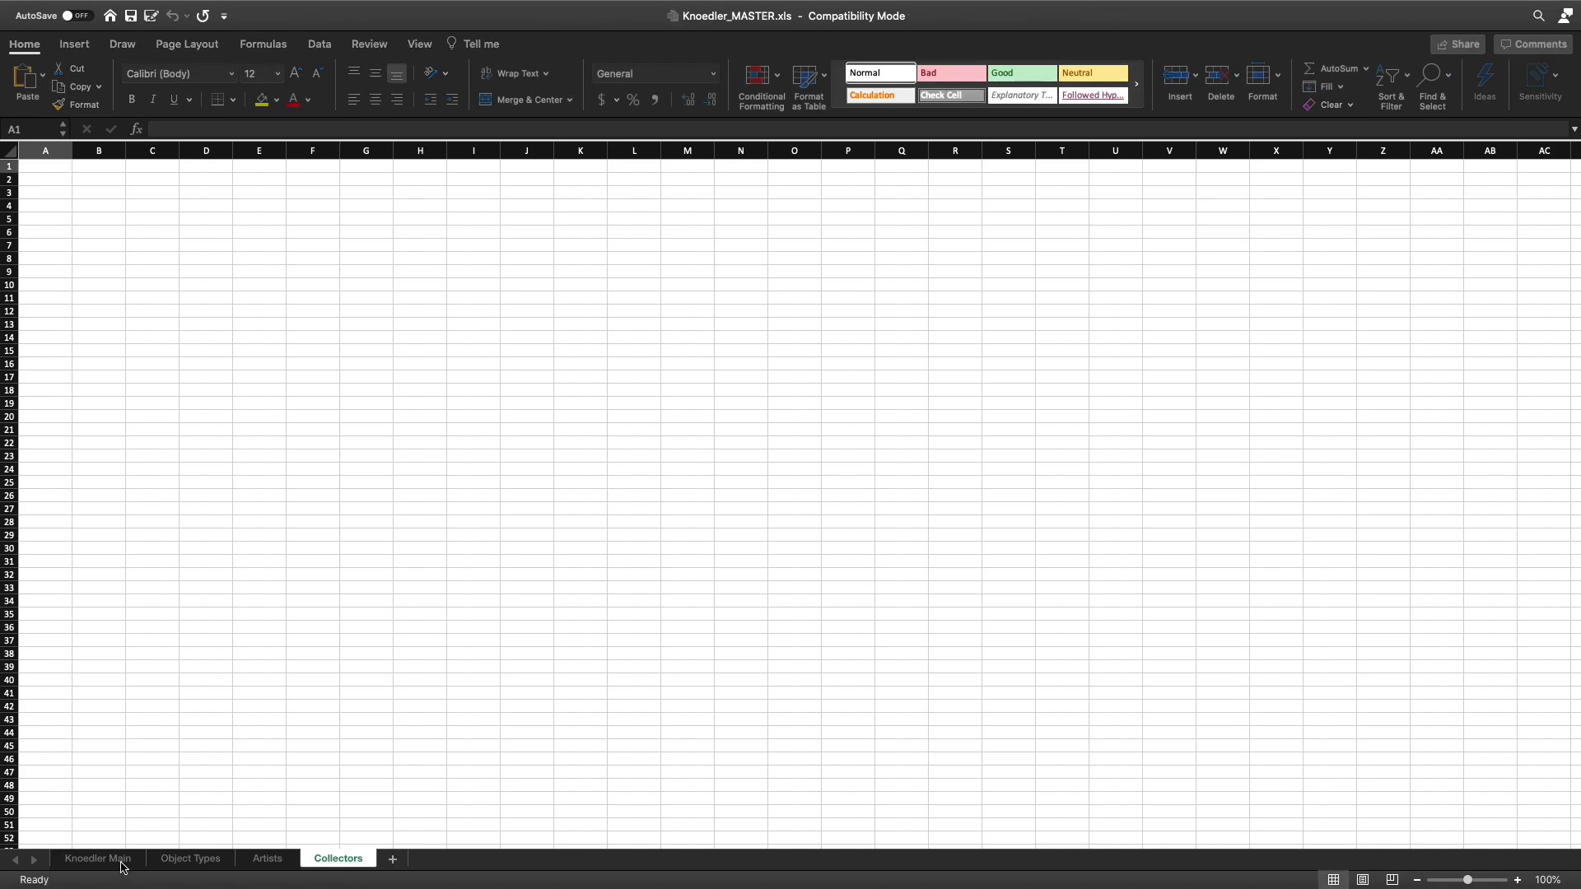
Copy the whole seller column M from the Knoedler Main sheet and paste it into column A of the Collectors sheet.
{"action": "left_click", "coordinate": [123, 860]}
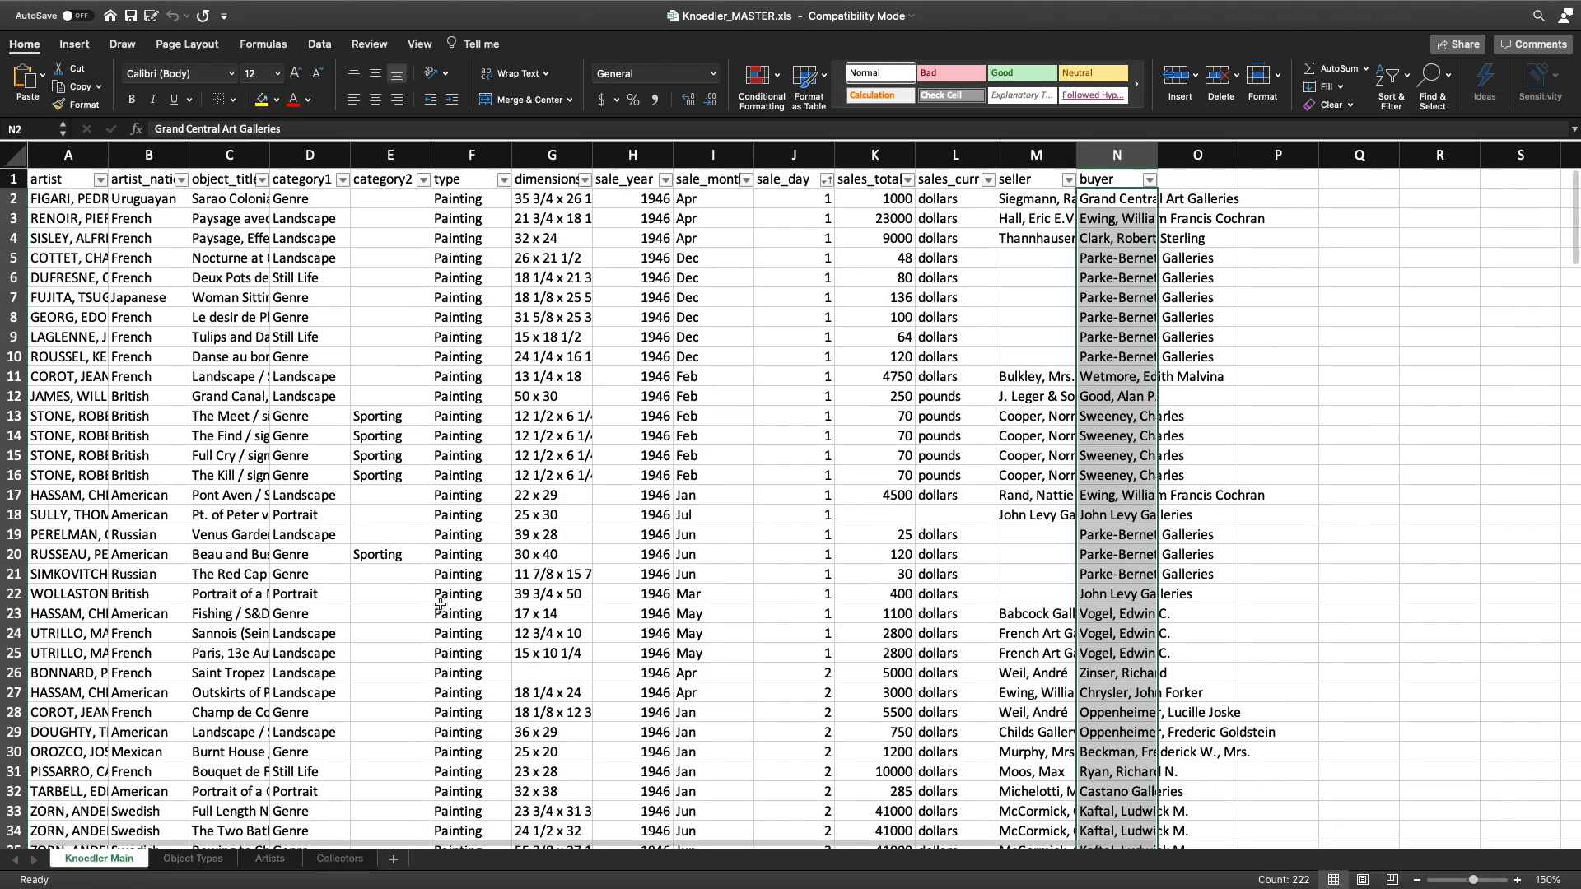
{"action": "scroll", "coordinate": [1048, 165], "scroll_direction": "up", "scroll_amount": 5}
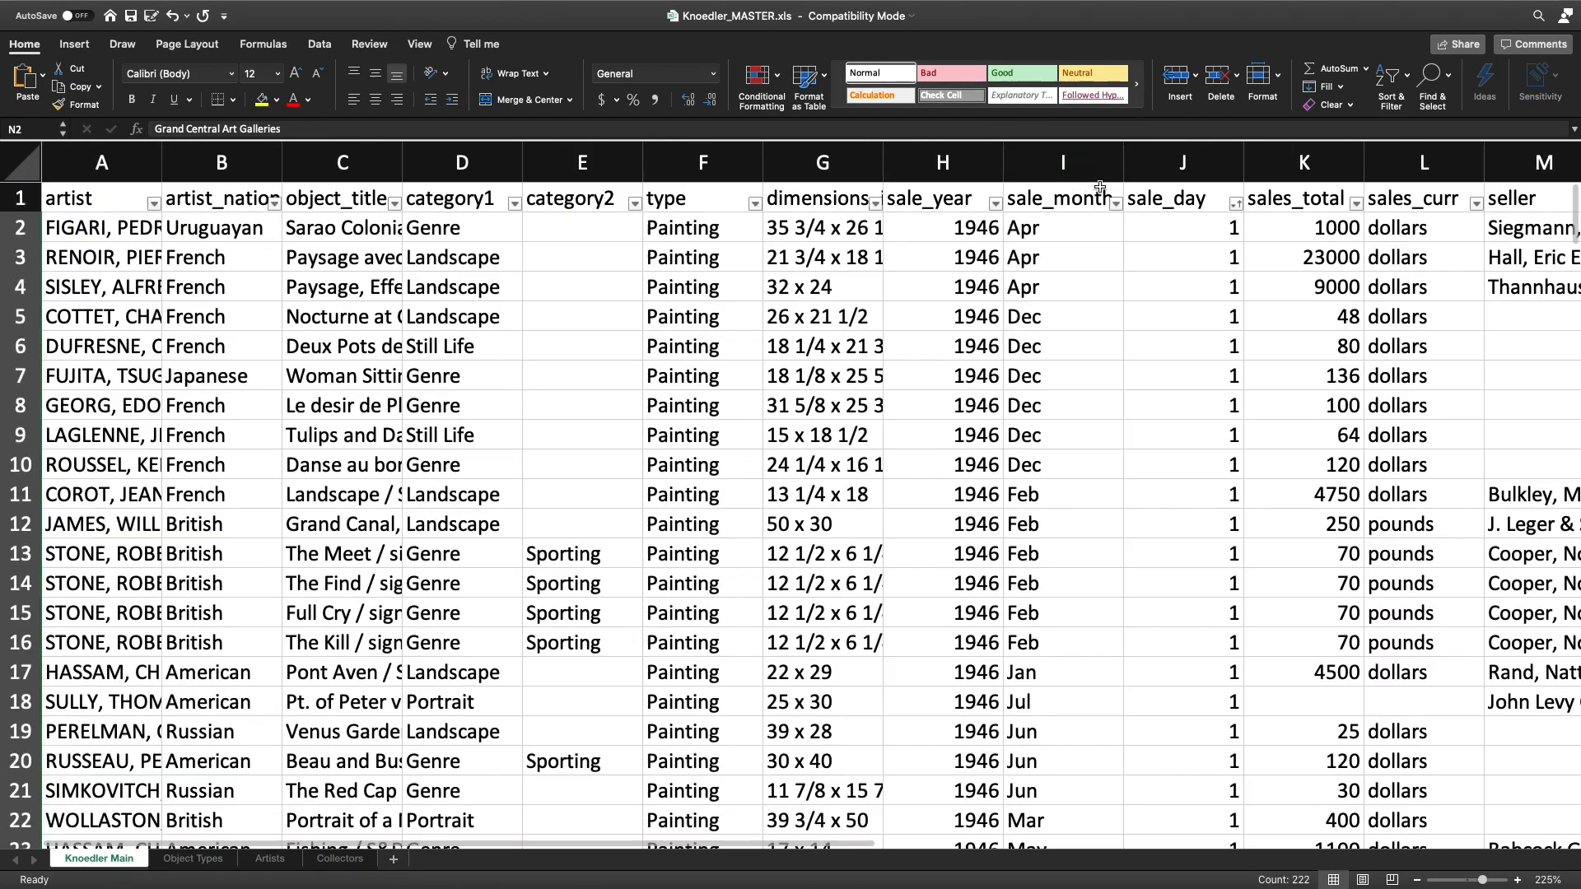
{"action": "left_click", "coordinate": [1467, 881]}
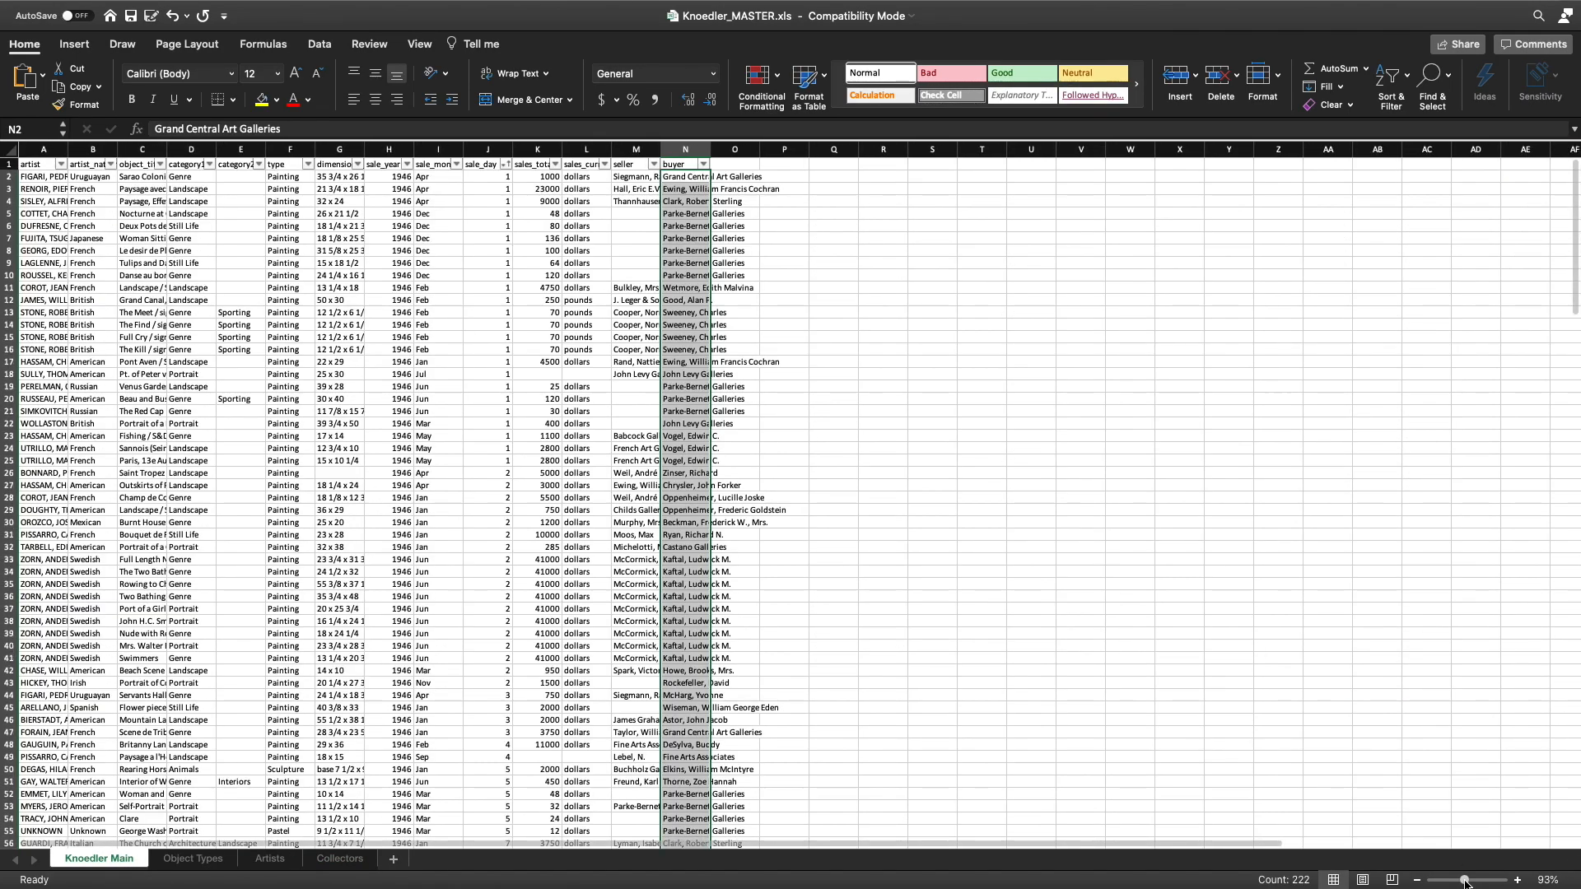
{"action": "left_click", "coordinate": [637, 146]}
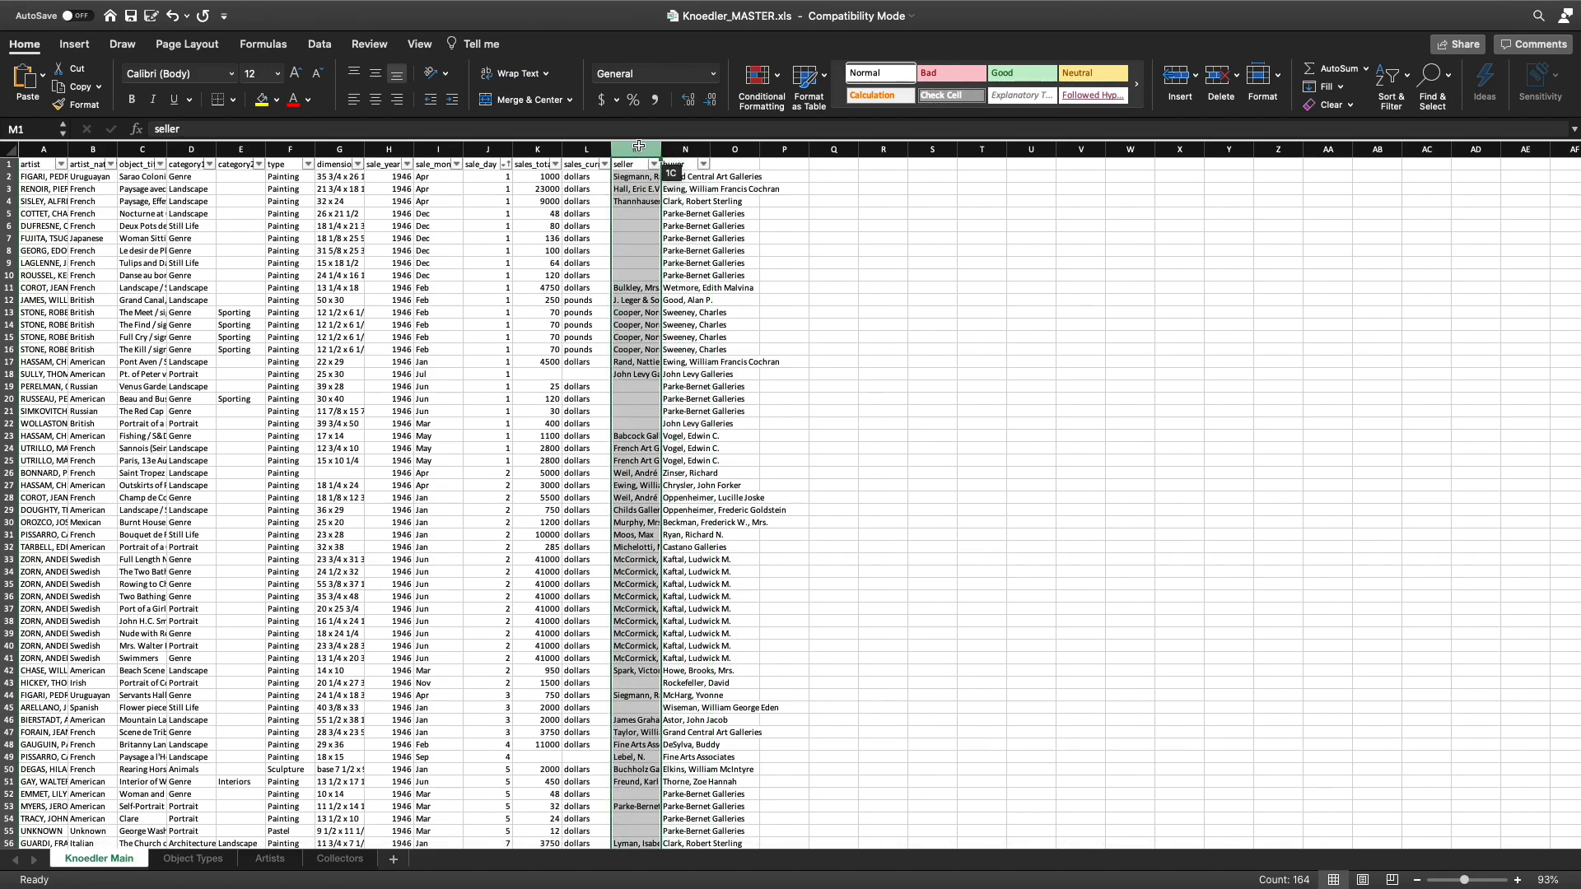
{"action": "right_click", "coordinate": [636, 206]}
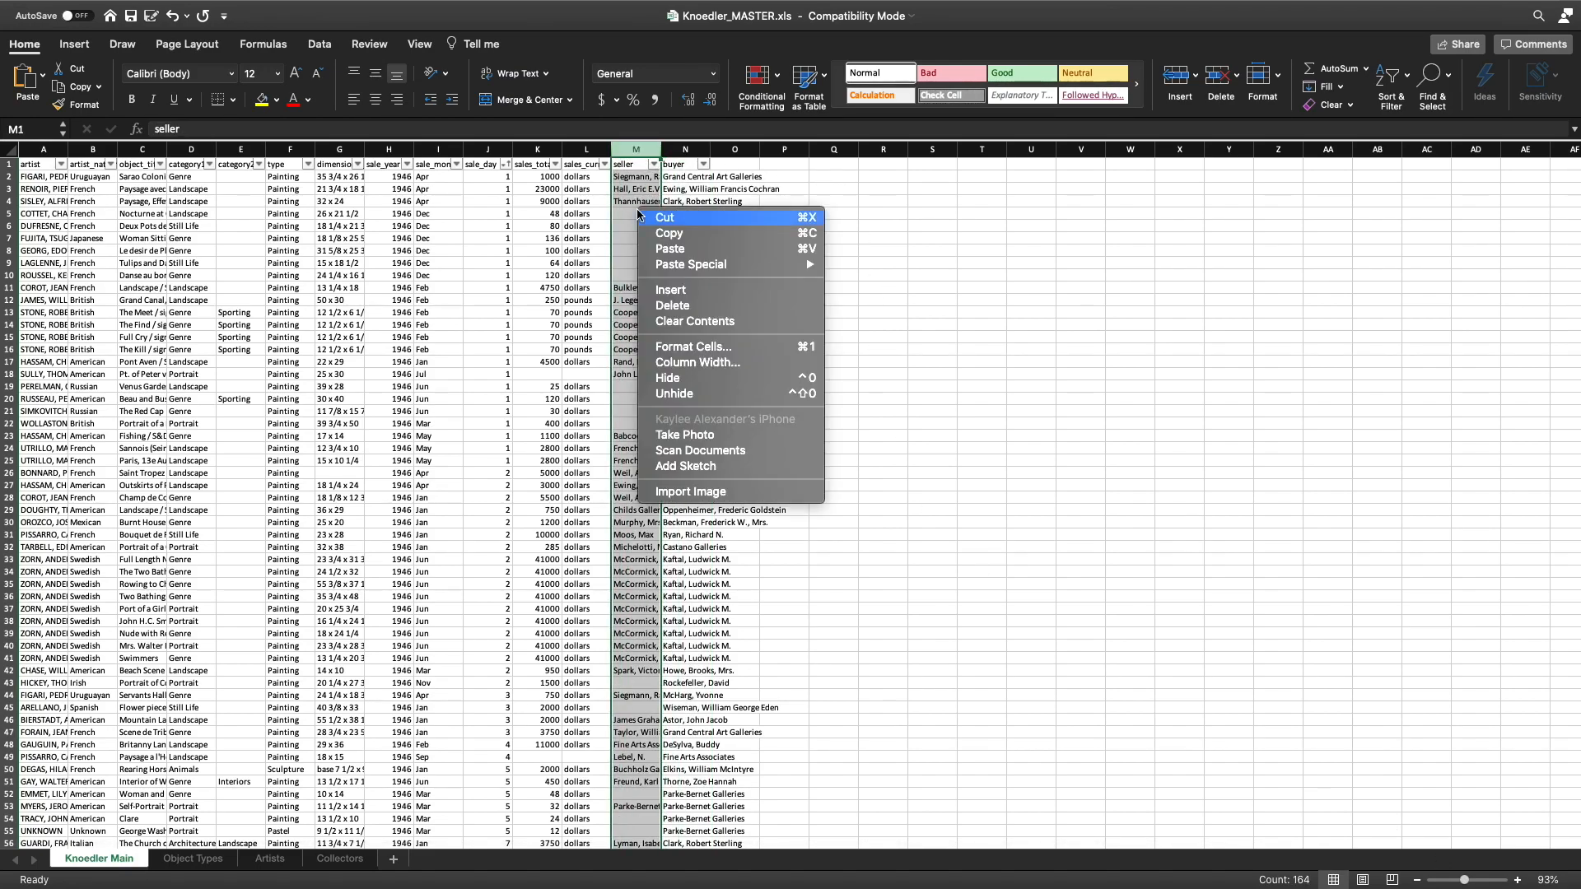
{"action": "left_click", "coordinate": [706, 236]}
{"action": "left_click", "coordinate": [339, 858]}
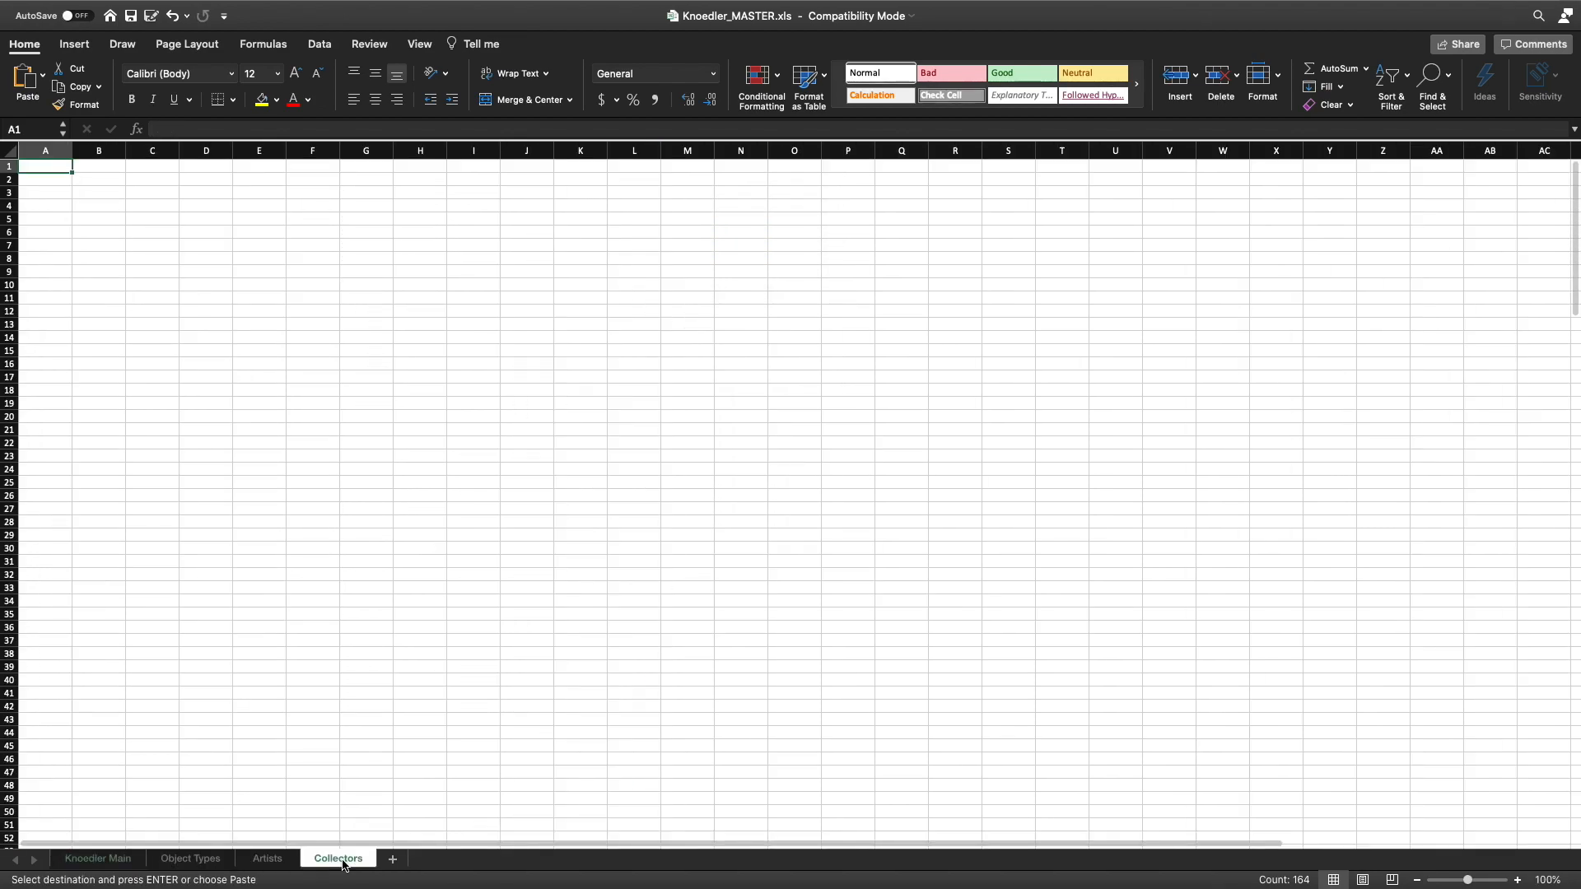
{"action": "right_click", "coordinate": [50, 165]}
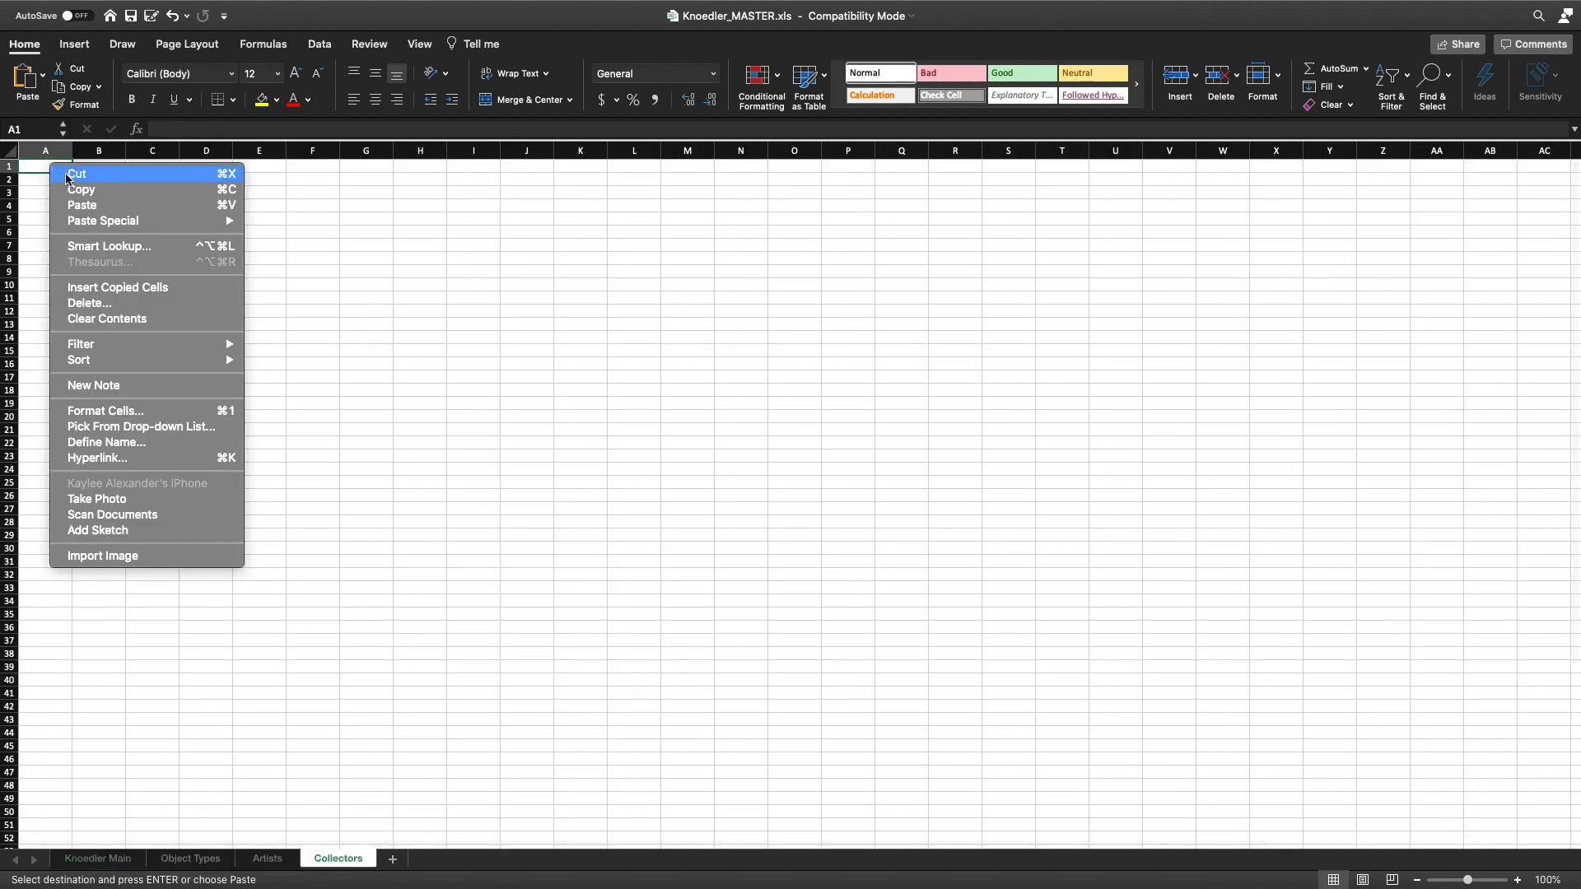
{"action": "left_click", "coordinate": [126, 206]}
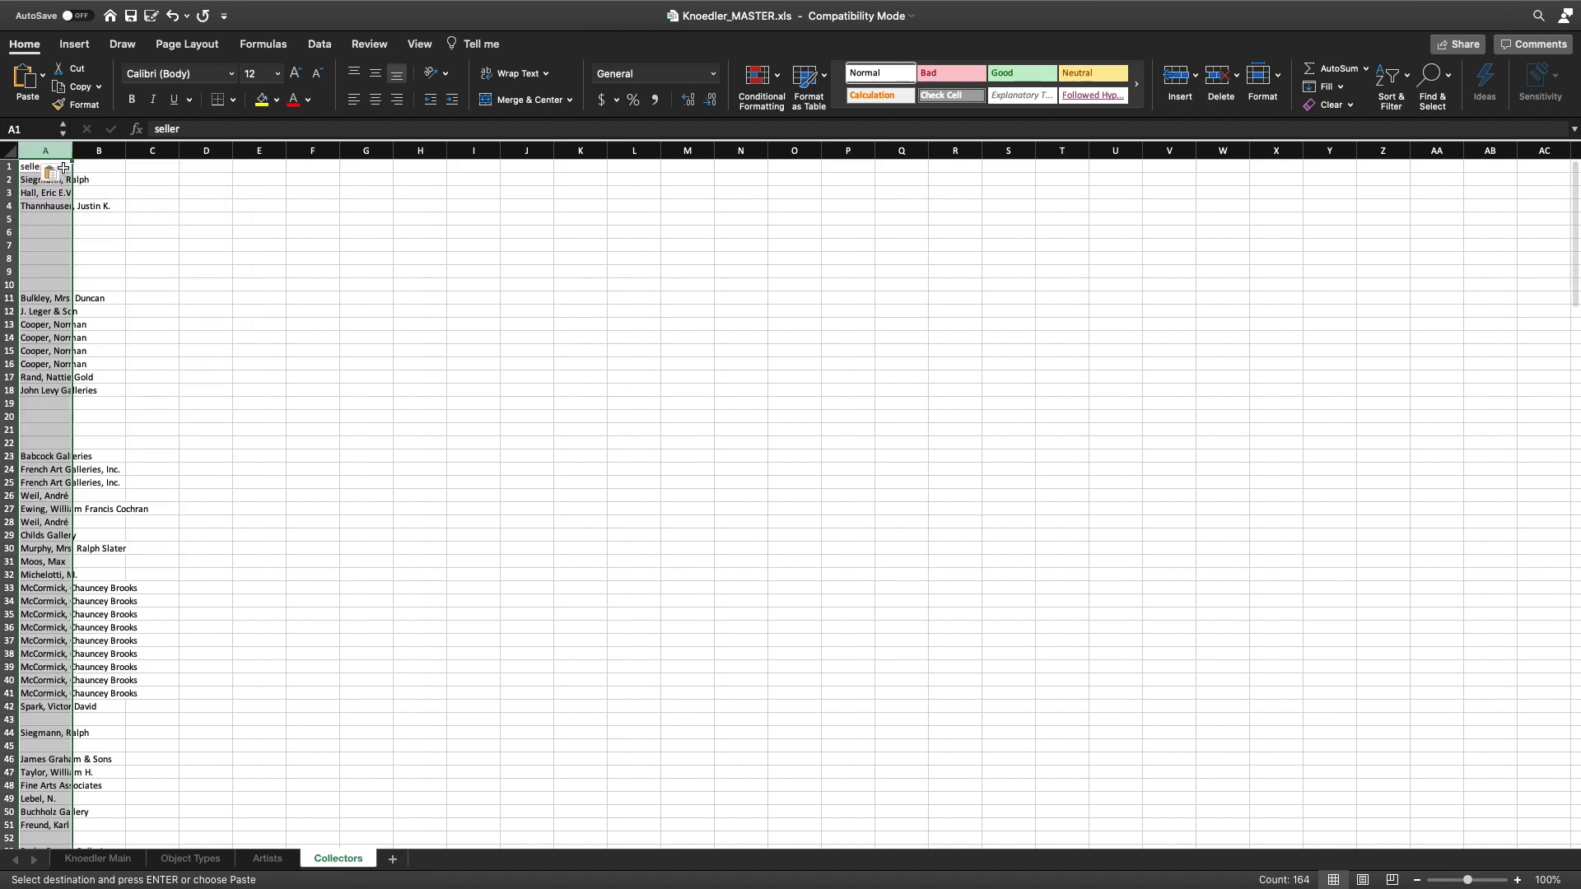
Delete row 1 holding the seller header from the Collectors sheet.
{"action": "left_click", "coordinate": [31, 168]}
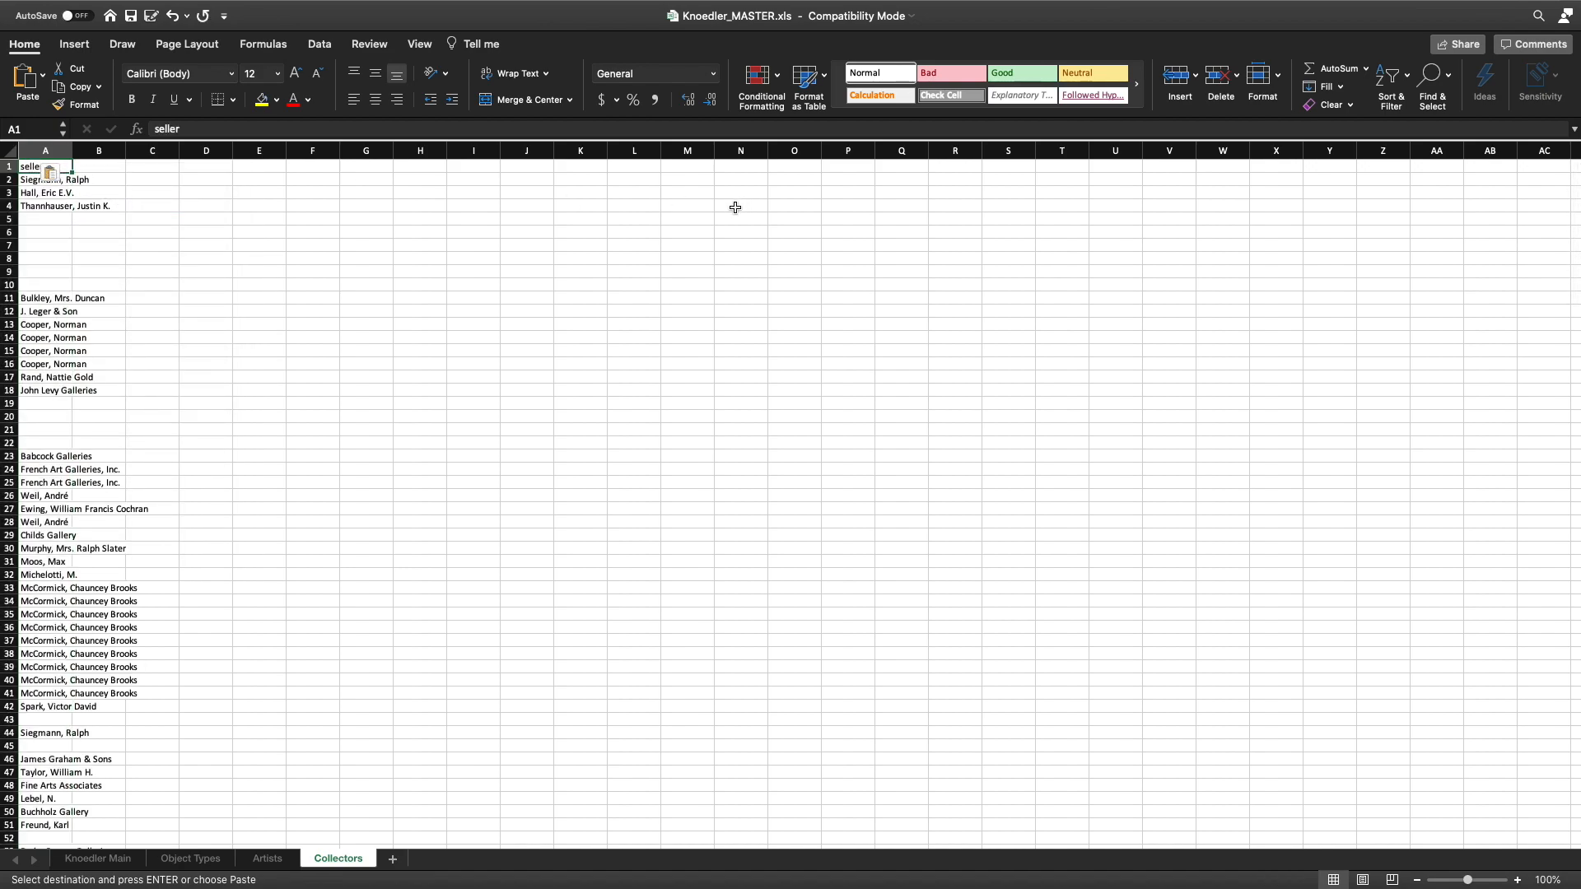
{"action": "left_click", "coordinate": [8, 166]}
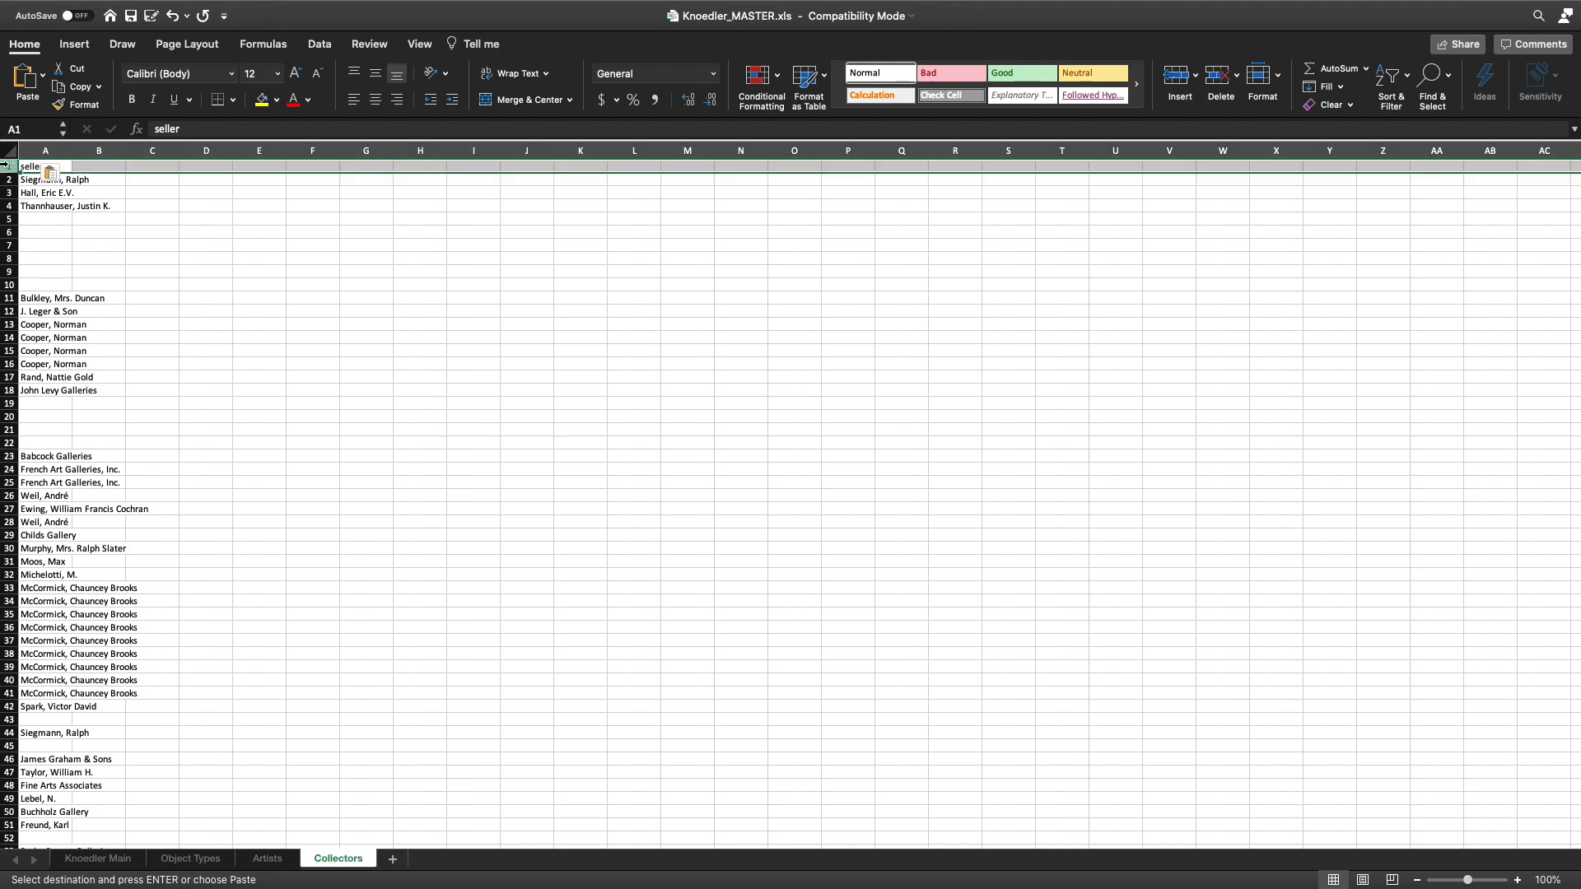
{"action": "left_click", "coordinate": [1220, 83]}
{"action": "left_click", "coordinate": [403, 324]}
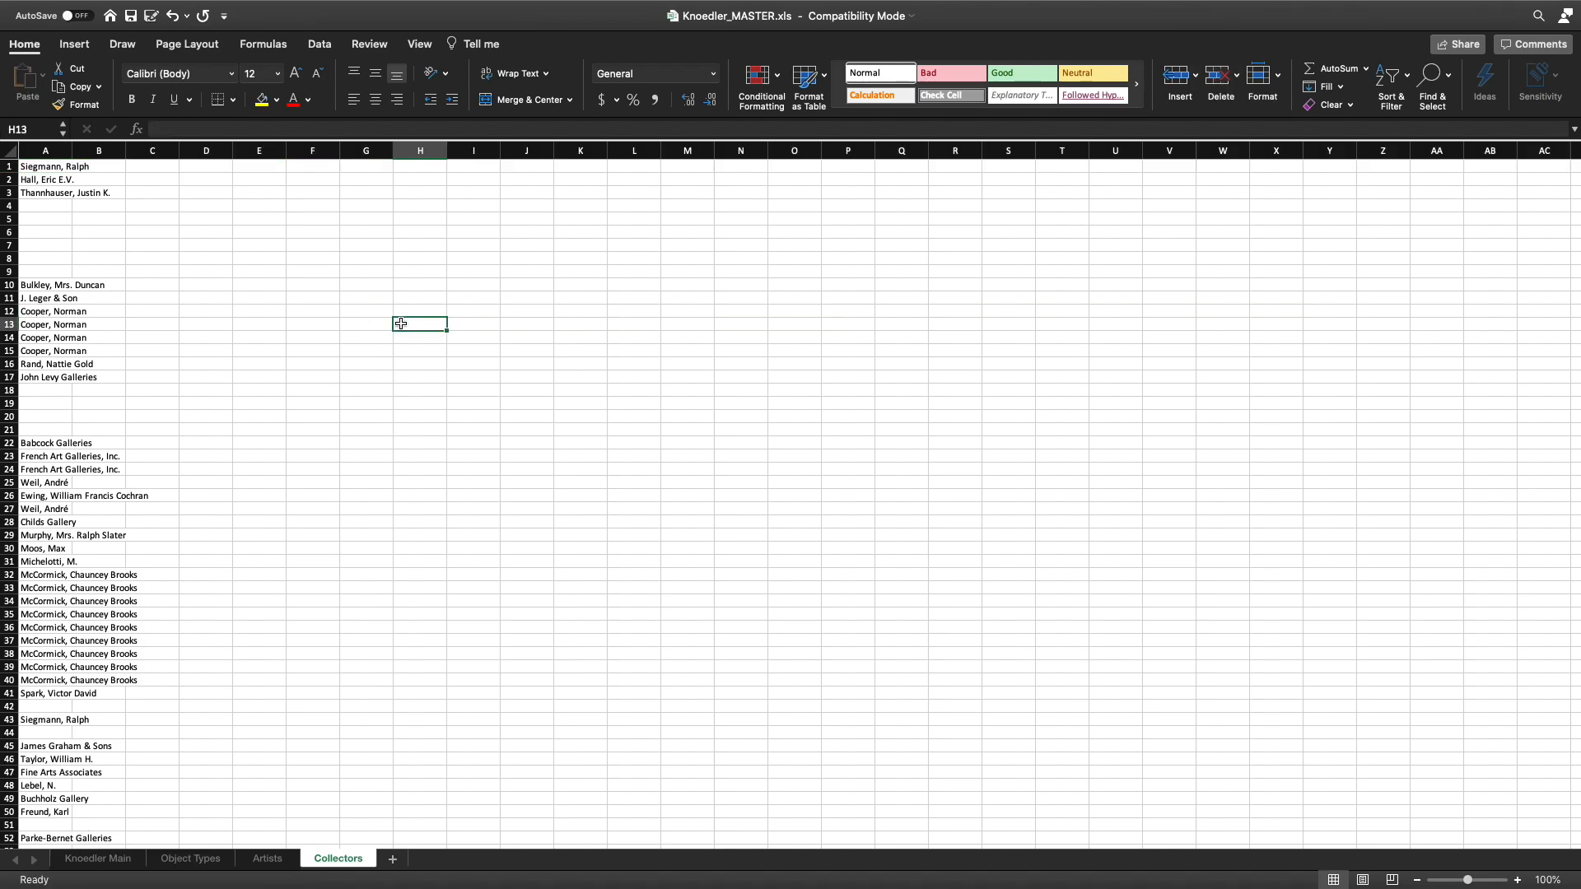
{"action": "scroll", "coordinate": [157, 774], "scroll_direction": "down", "scroll_amount": 1}
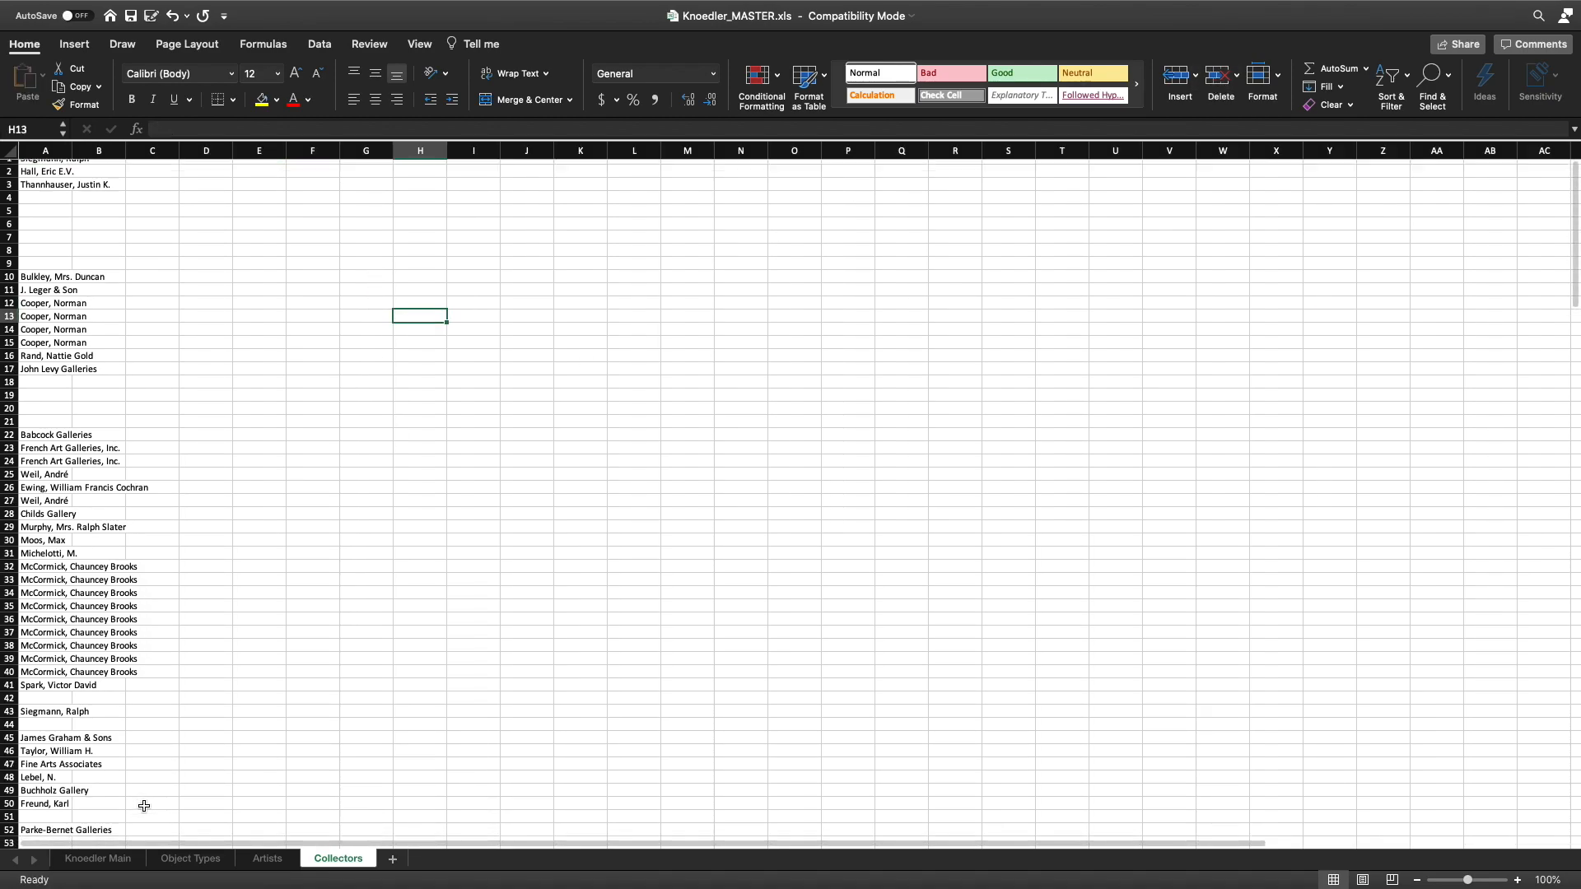
Copy the buyer values N2:N224 in the Knoedler Main sheet, leaving out the header.
{"action": "left_click", "coordinate": [98, 859]}
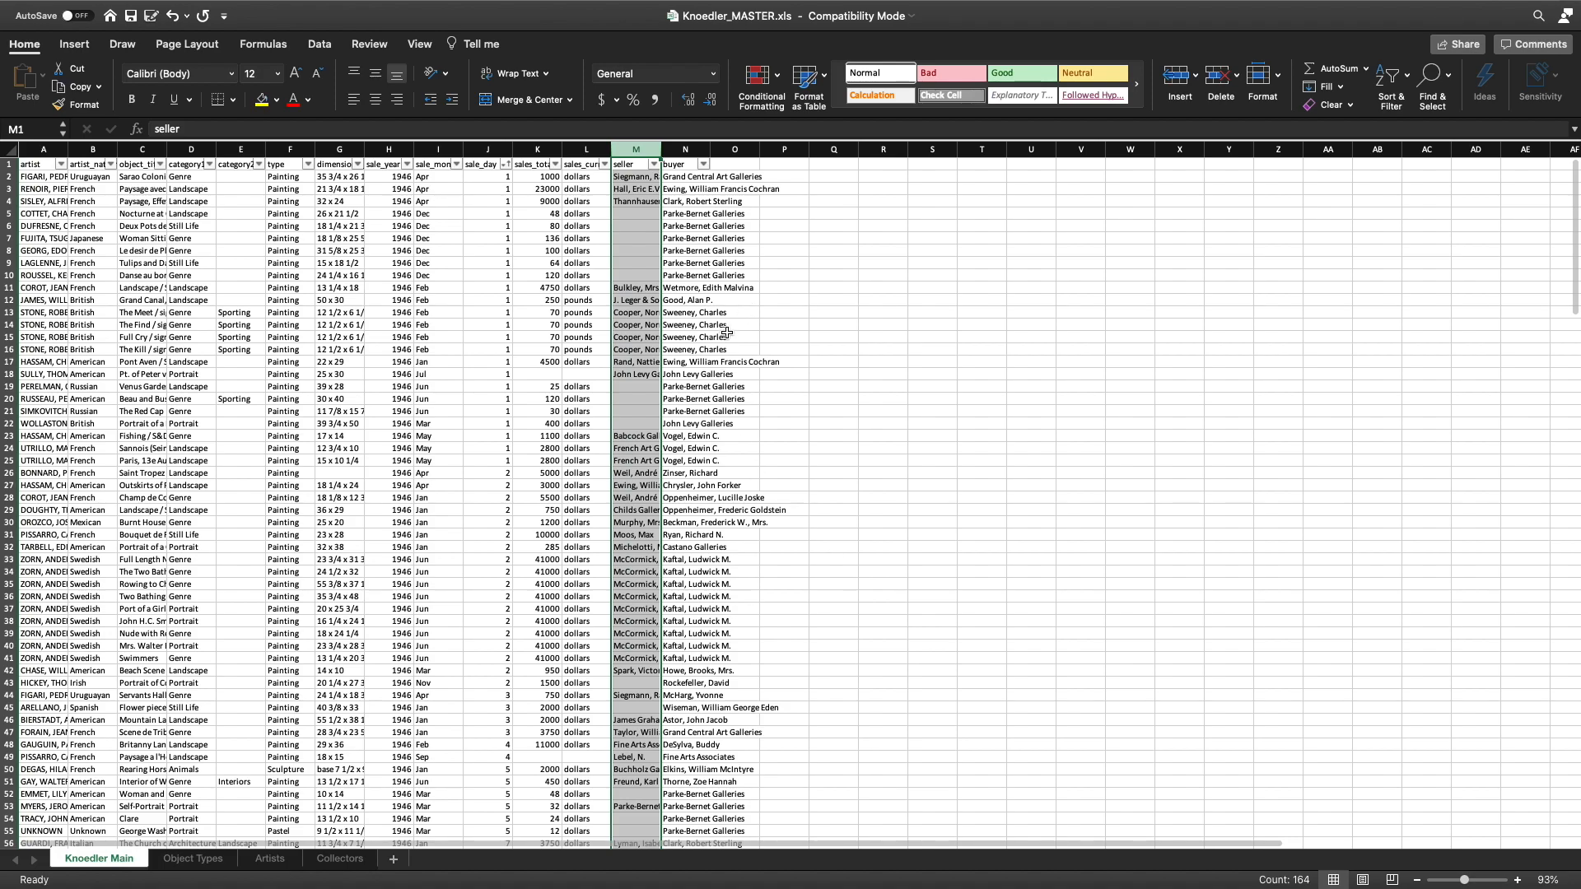
{"action": "left_click", "coordinate": [685, 177]}
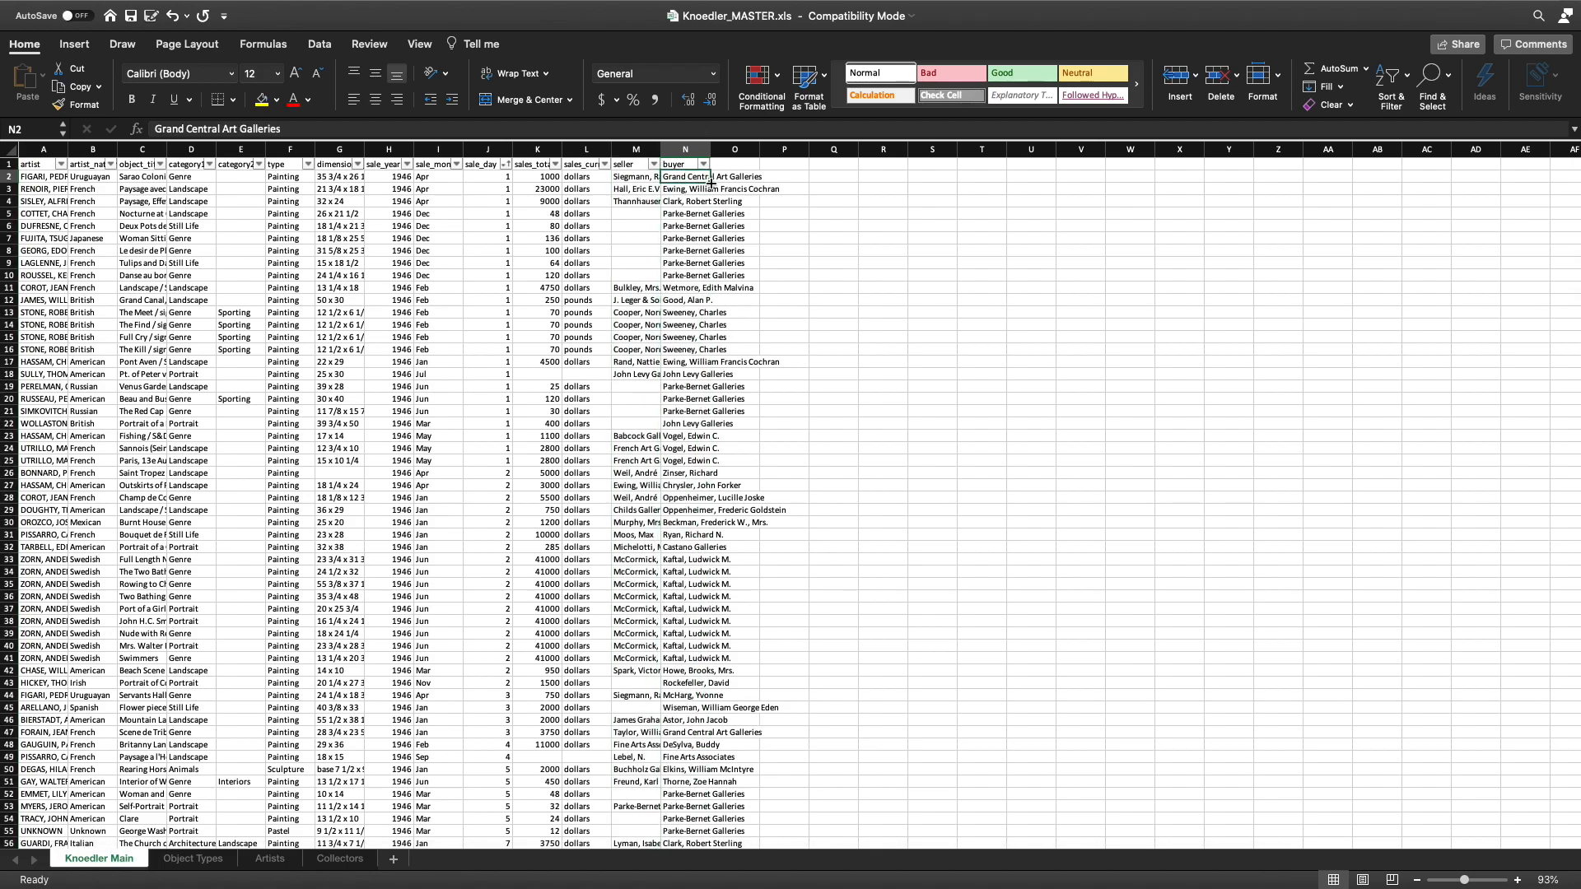
{"action": "scroll", "coordinate": [683, 225], "scroll_direction": "down", "scroll_amount": 2}
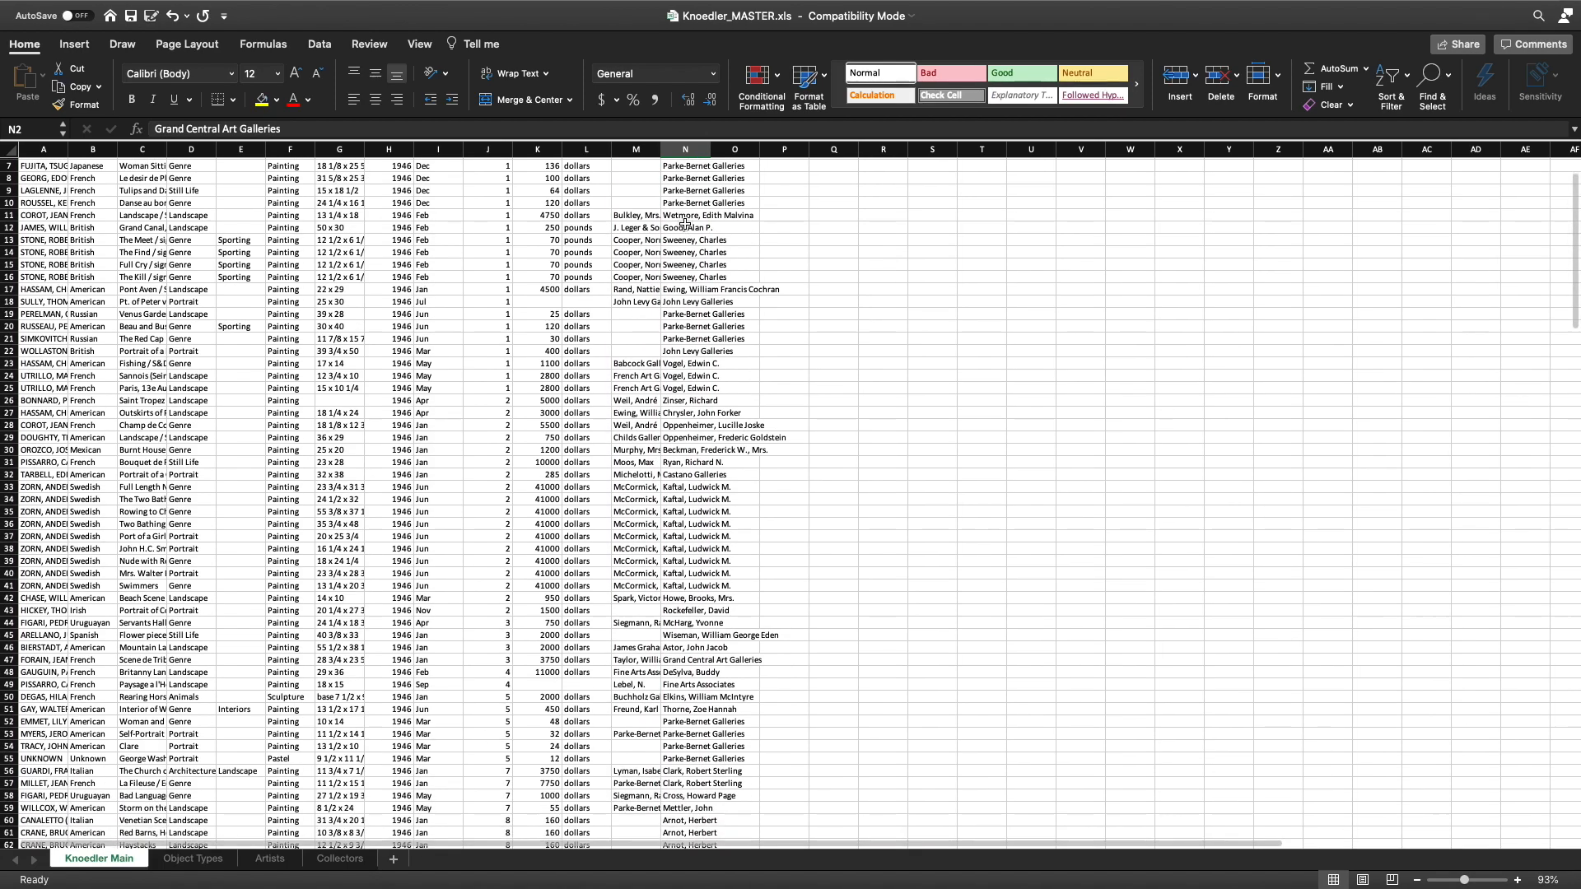
{"action": "scroll", "coordinate": [684, 223], "scroll_direction": "down", "scroll_amount": 20}
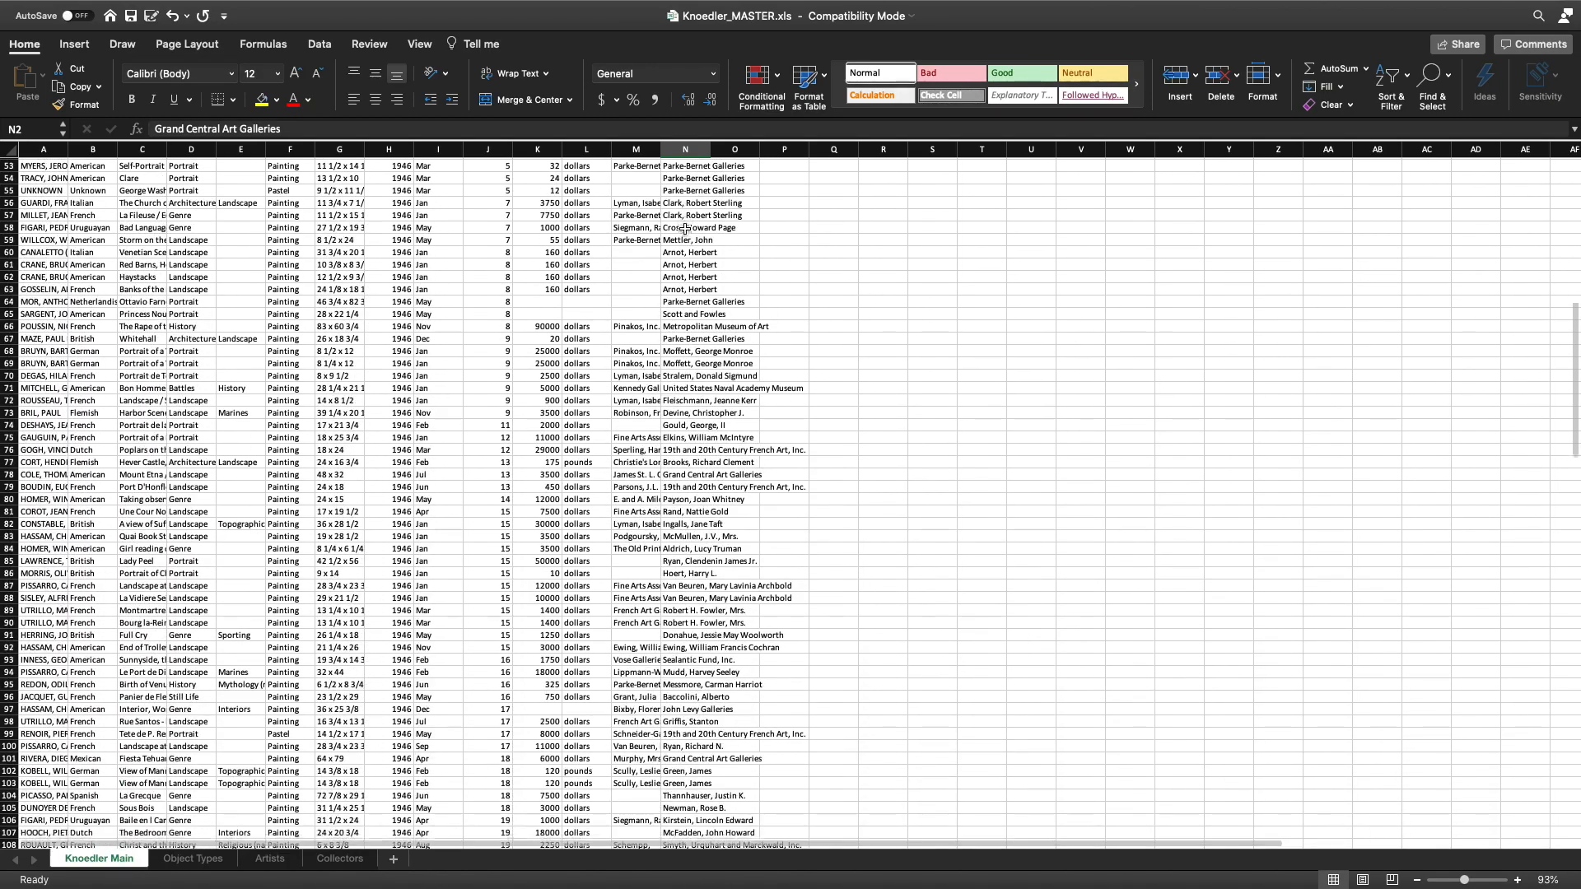
{"action": "scroll", "coordinate": [684, 235], "scroll_direction": "down", "scroll_amount": 20}
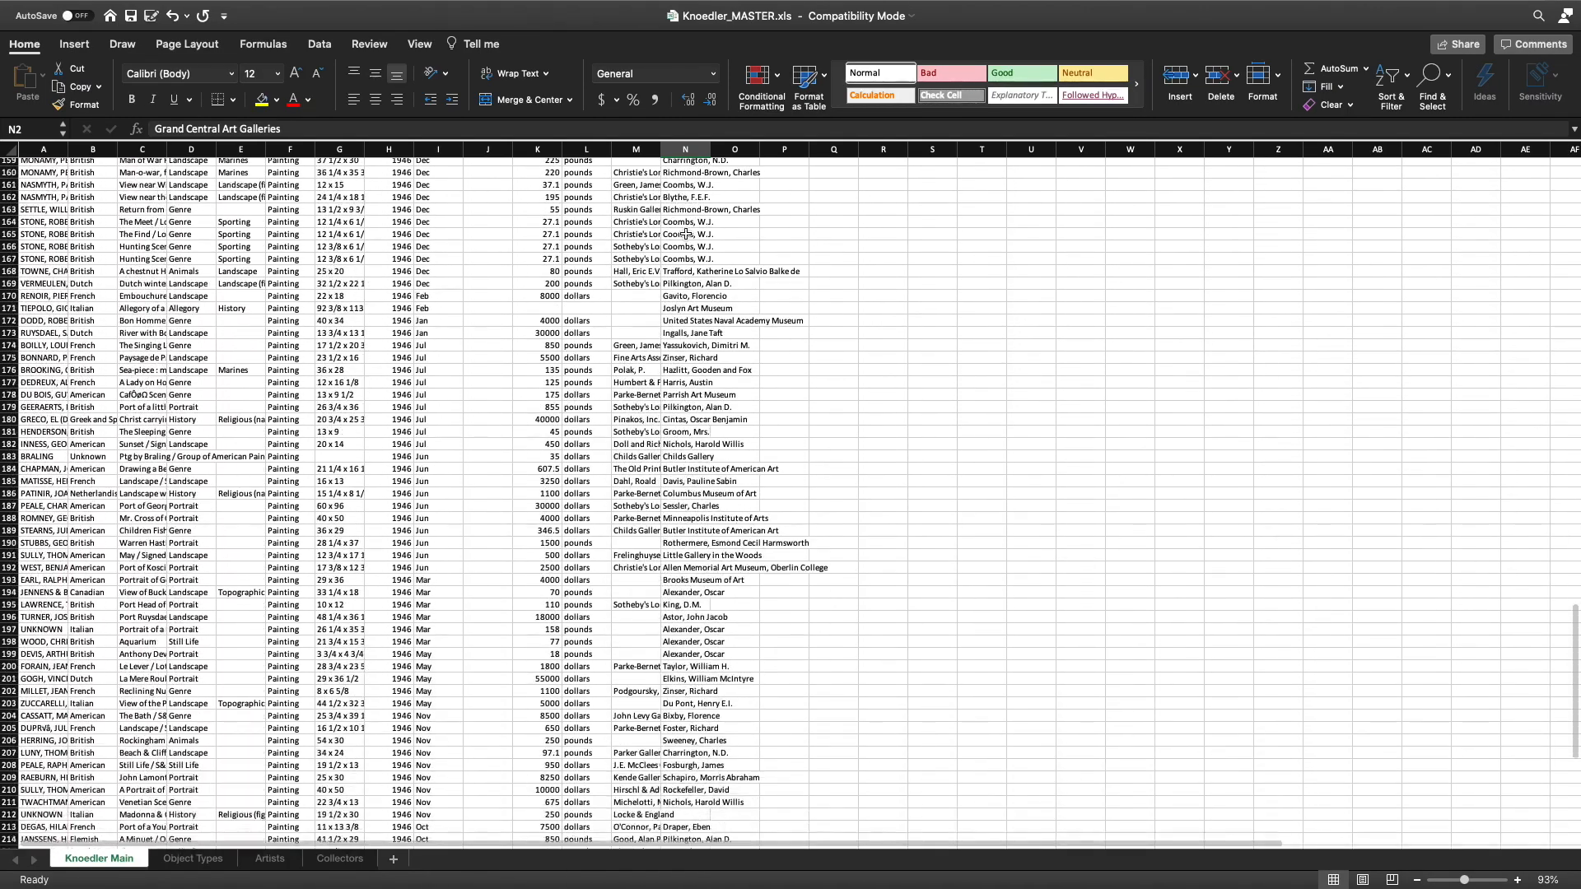
{"action": "scroll", "coordinate": [686, 234], "scroll_direction": "down", "scroll_amount": 2}
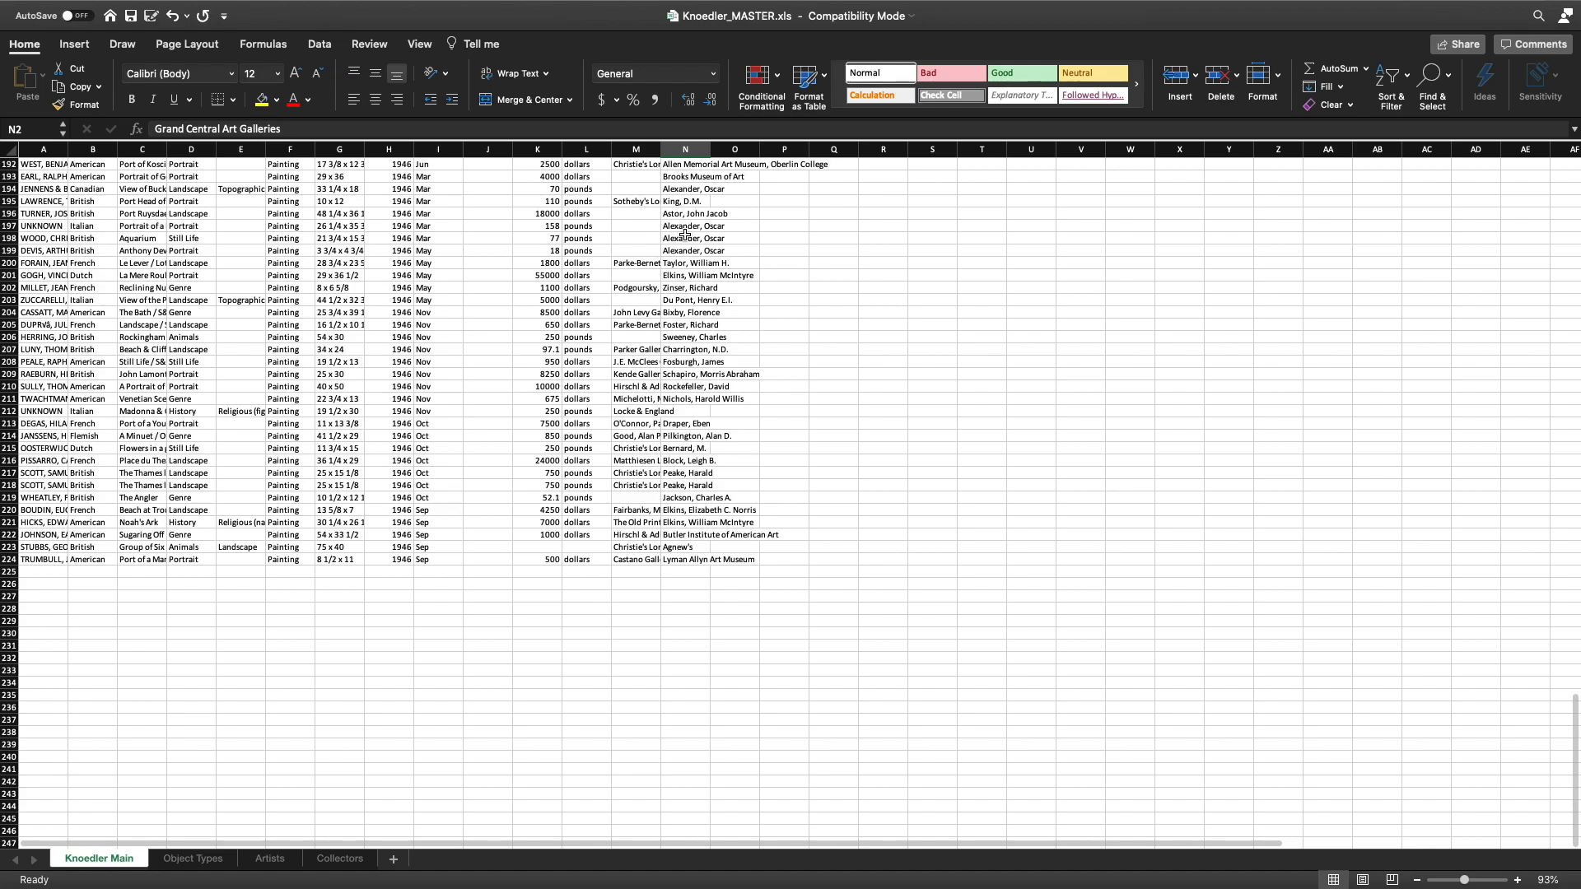
{"action": "left_click", "coordinate": [685, 560], "text": "shift"}
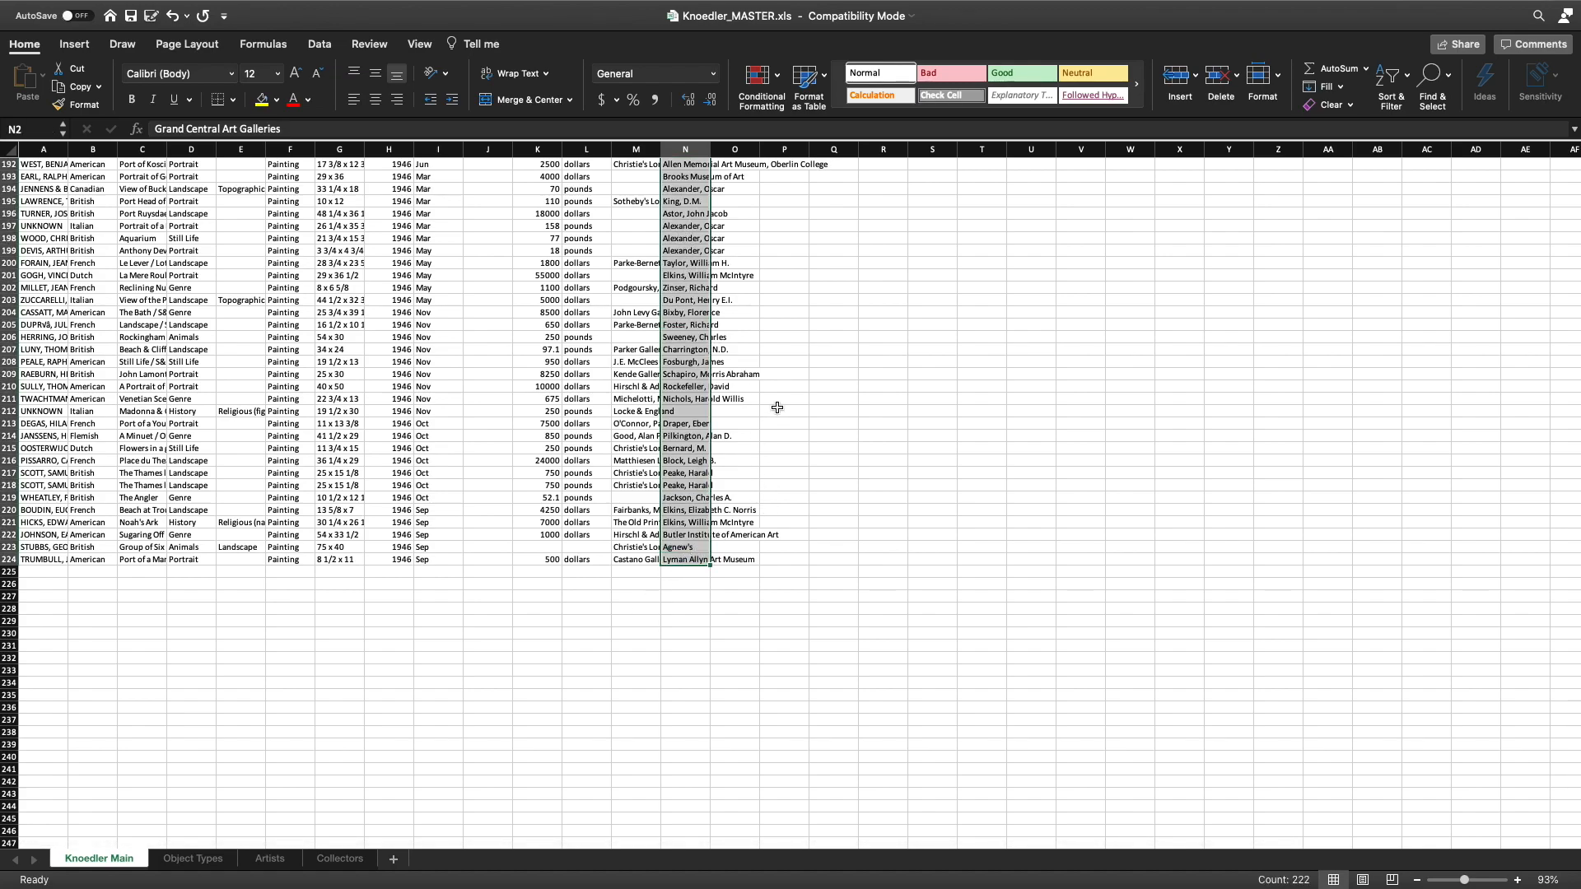
{"action": "right_click", "coordinate": [689, 397]}
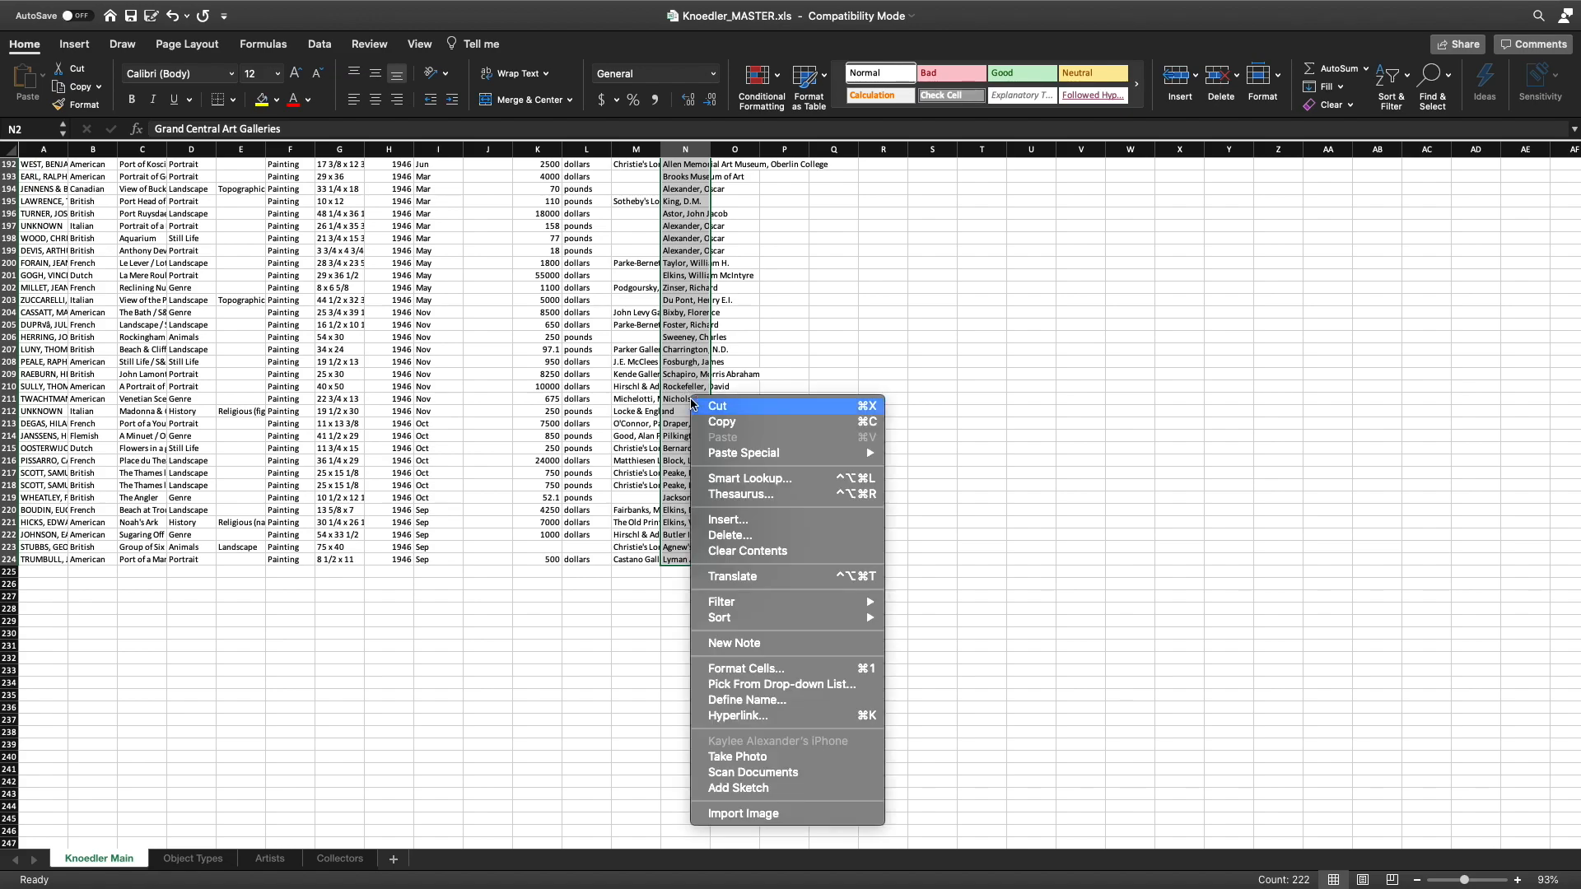
{"action": "left_click", "coordinate": [742, 423]}
Paste the copied buyers below the last seller in the Collectors sheet, starting at cell A224.
{"action": "scroll", "coordinate": [744, 412], "scroll_direction": "up", "scroll_amount": 20}
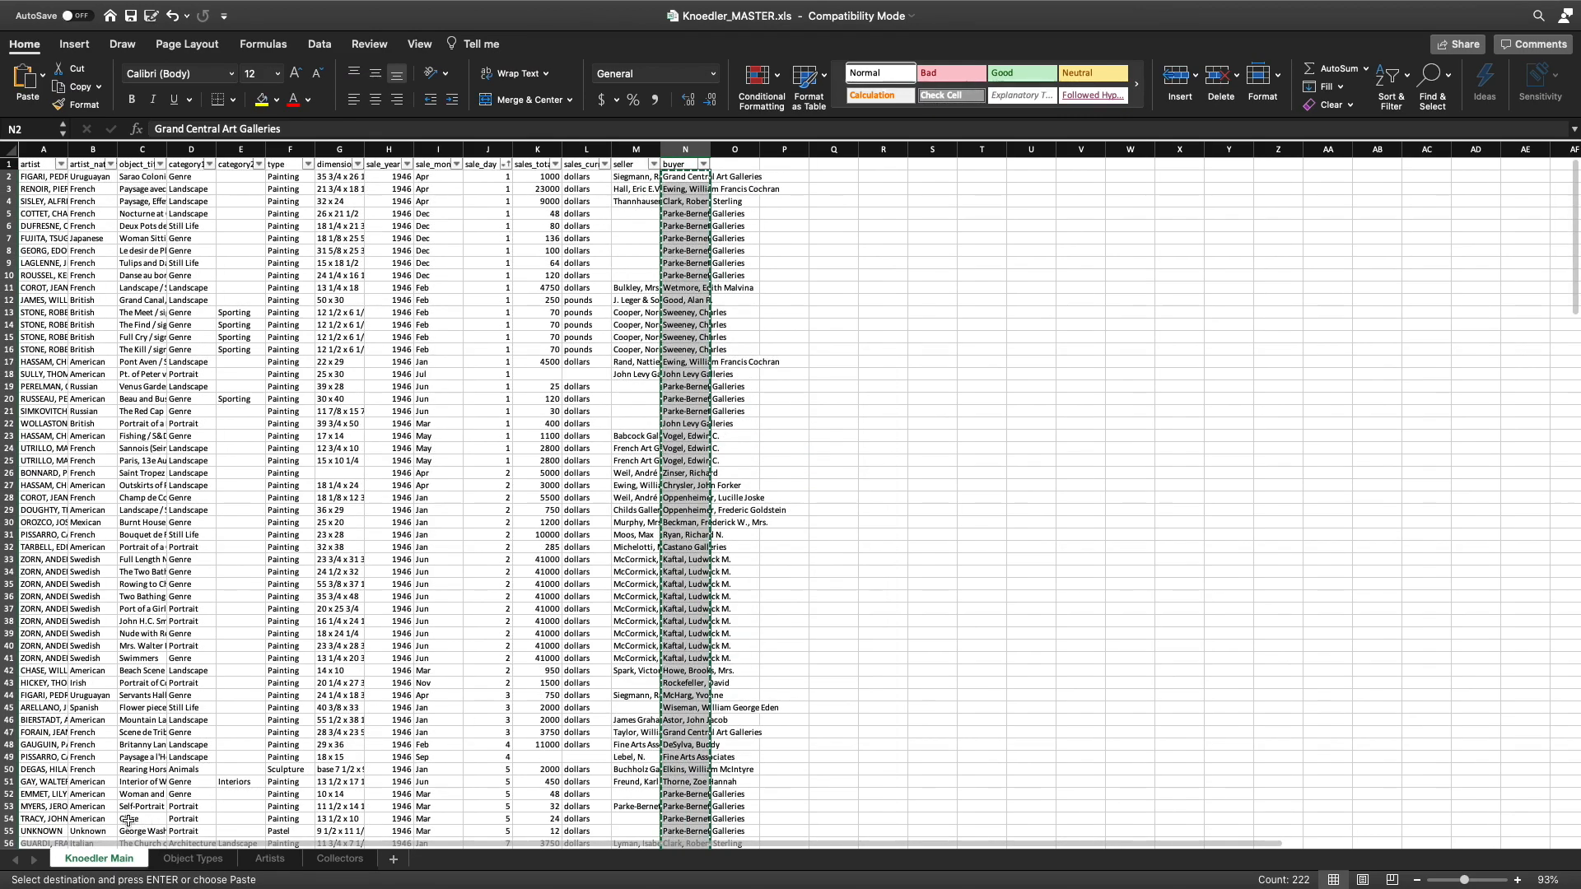
{"action": "left_click", "coordinate": [356, 861]}
{"action": "scroll", "coordinate": [244, 625], "scroll_direction": "down", "scroll_amount": 15}
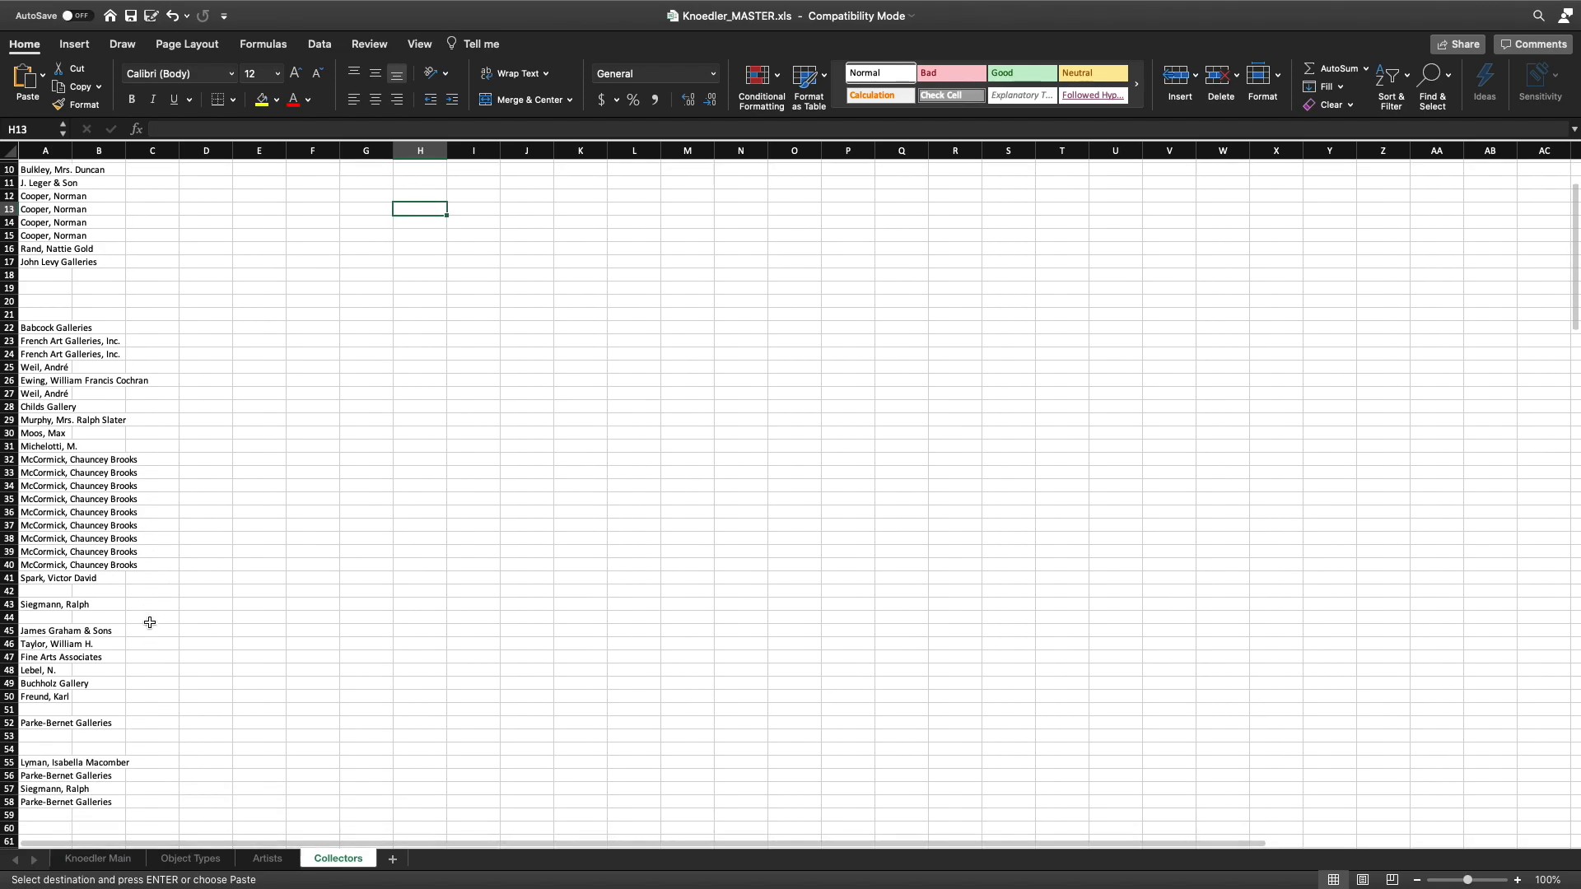
{"action": "scroll", "coordinate": [144, 624], "scroll_direction": "down", "scroll_amount": 20}
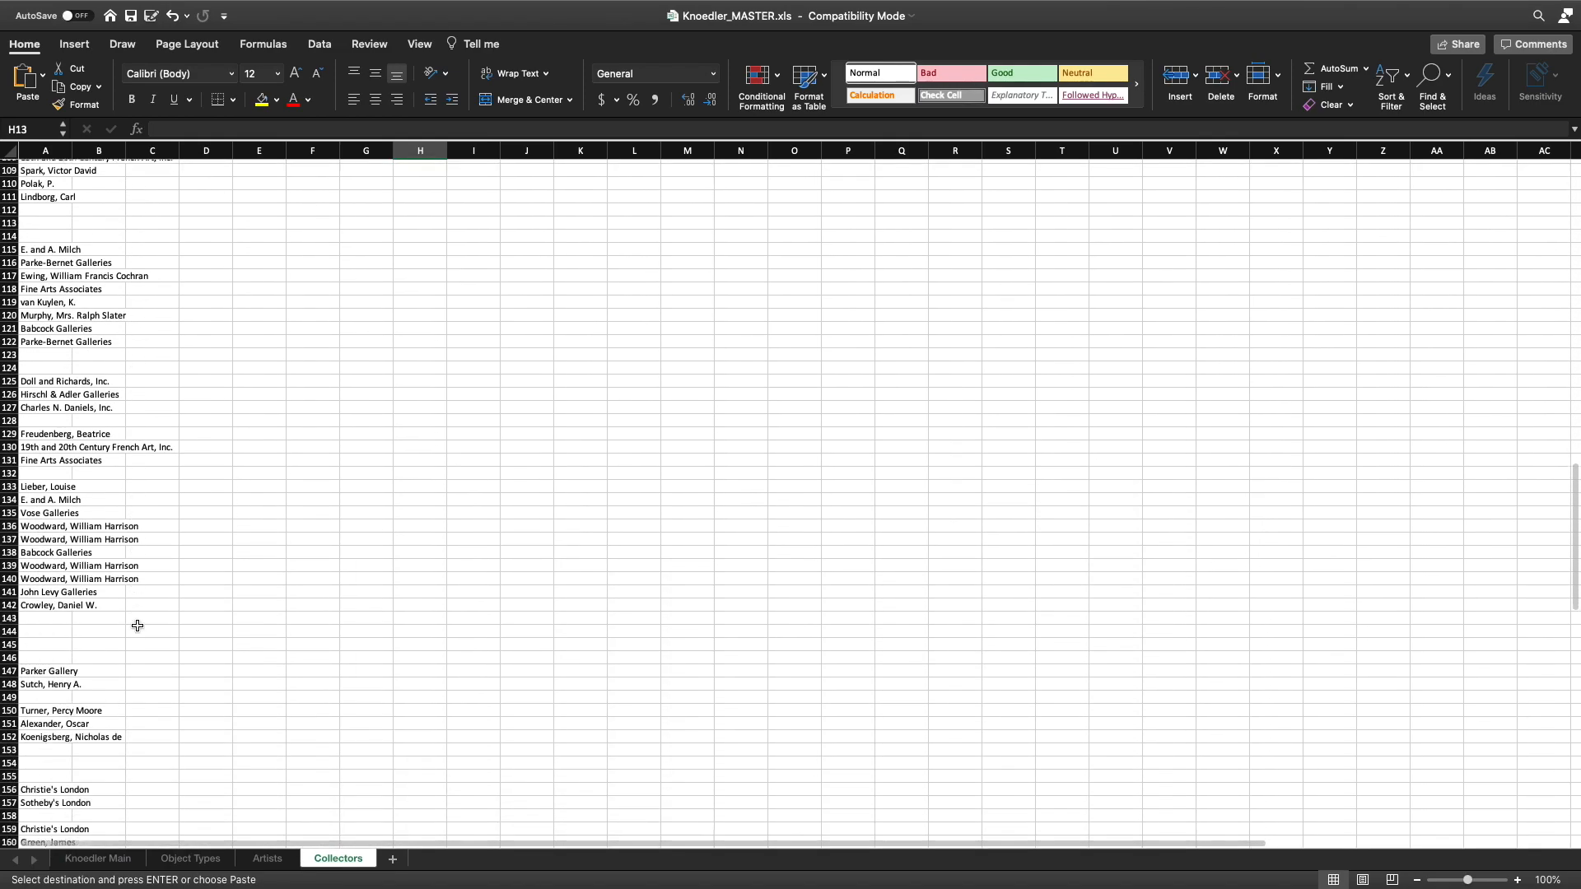
{"action": "scroll", "coordinate": [134, 626], "scroll_direction": "down", "scroll_amount": 20}
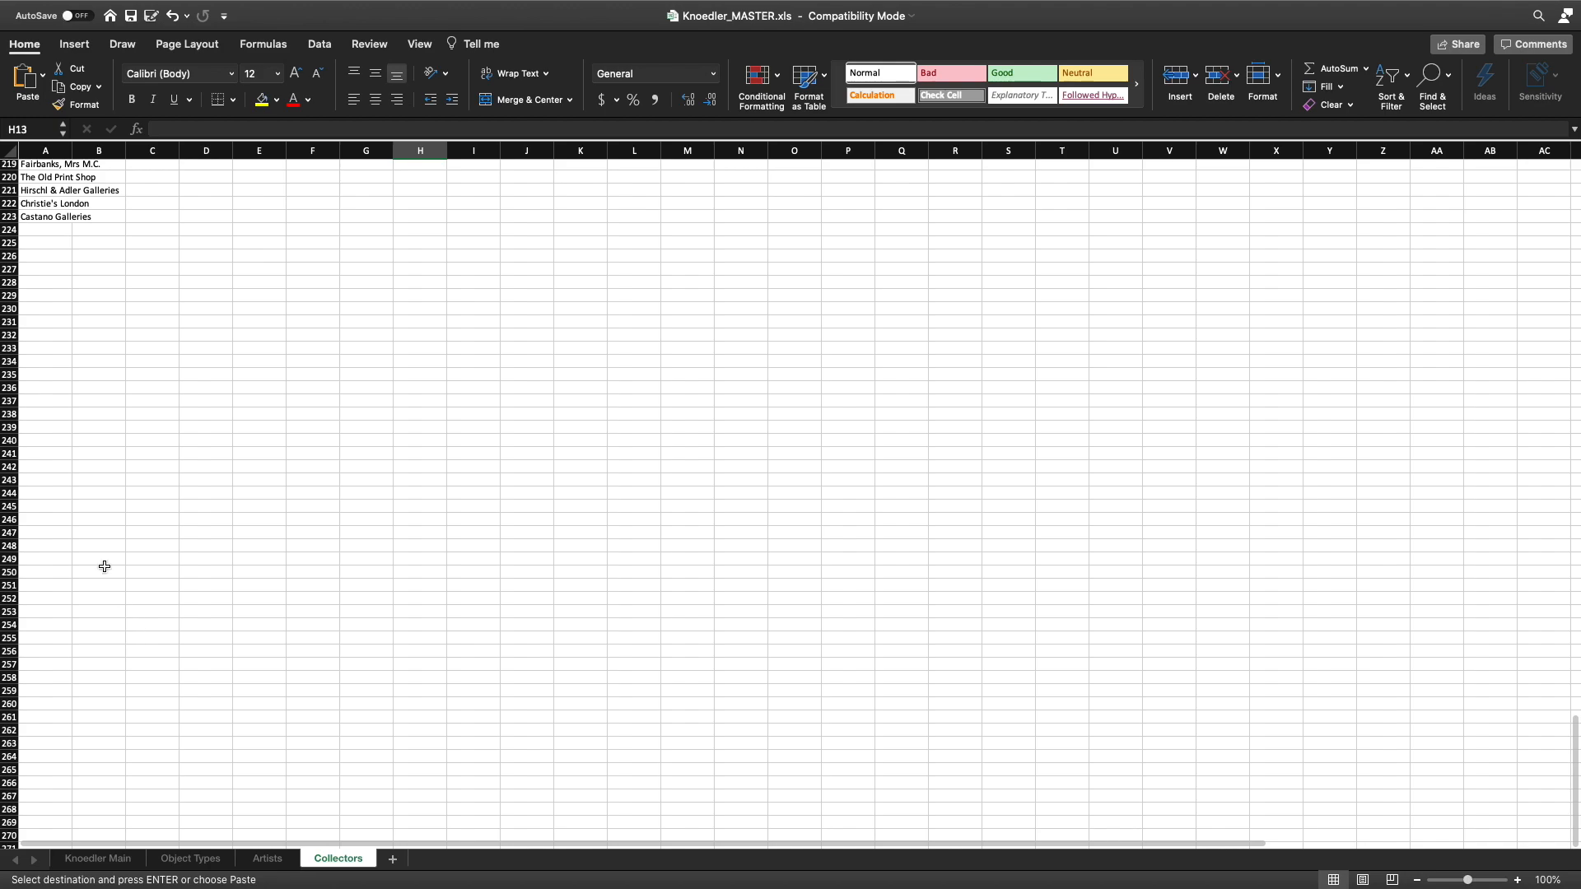
{"action": "left_click", "coordinate": [54, 231]}
{"action": "right_click", "coordinate": [55, 231]}
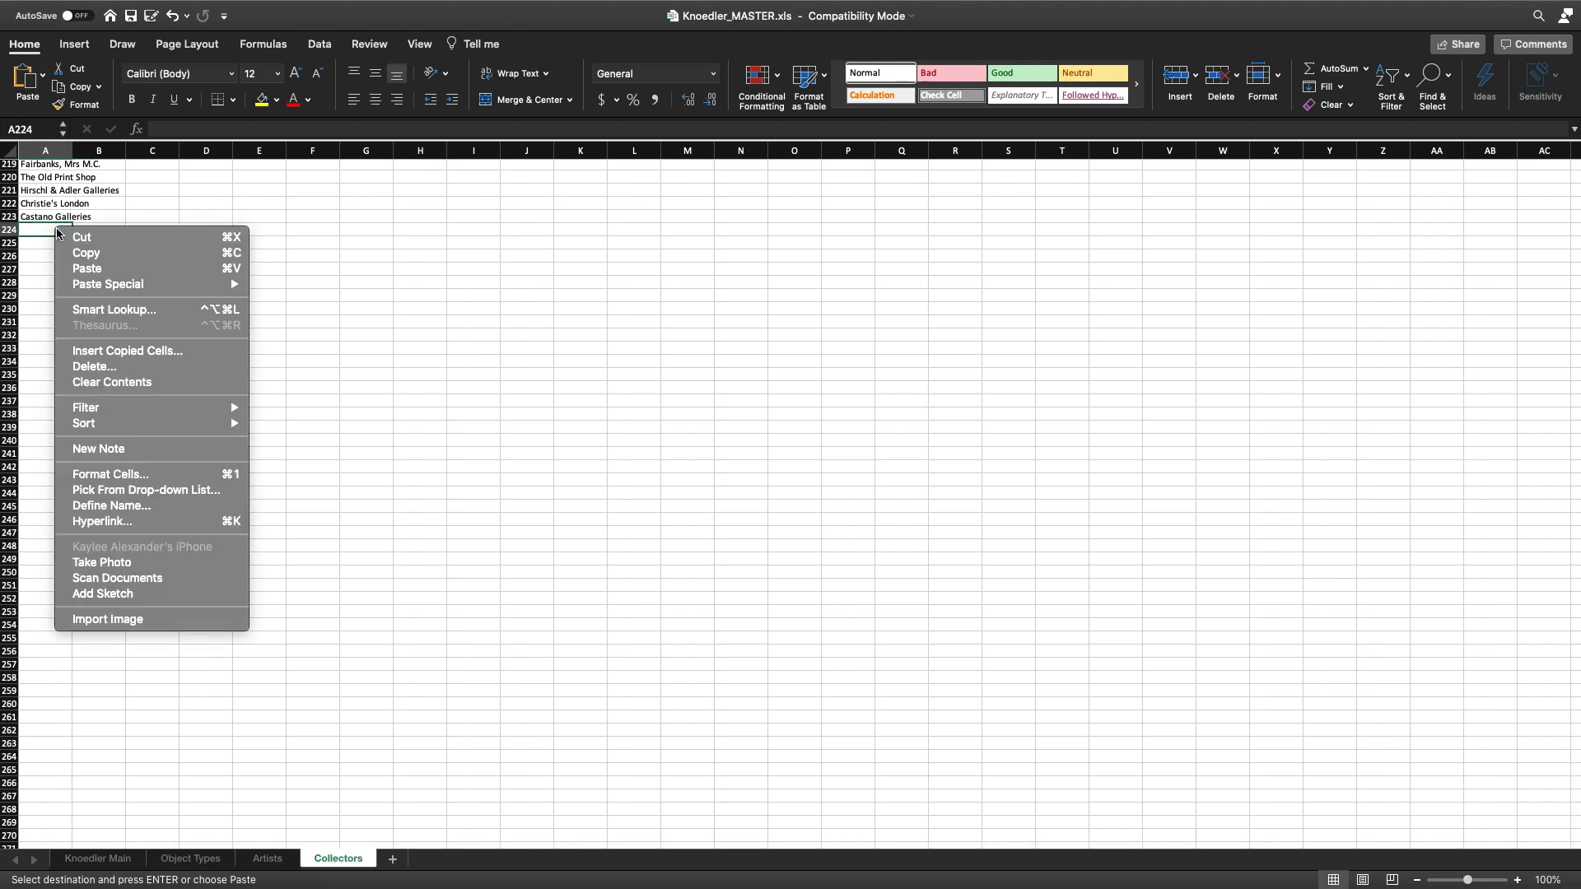
{"action": "left_click", "coordinate": [140, 271]}
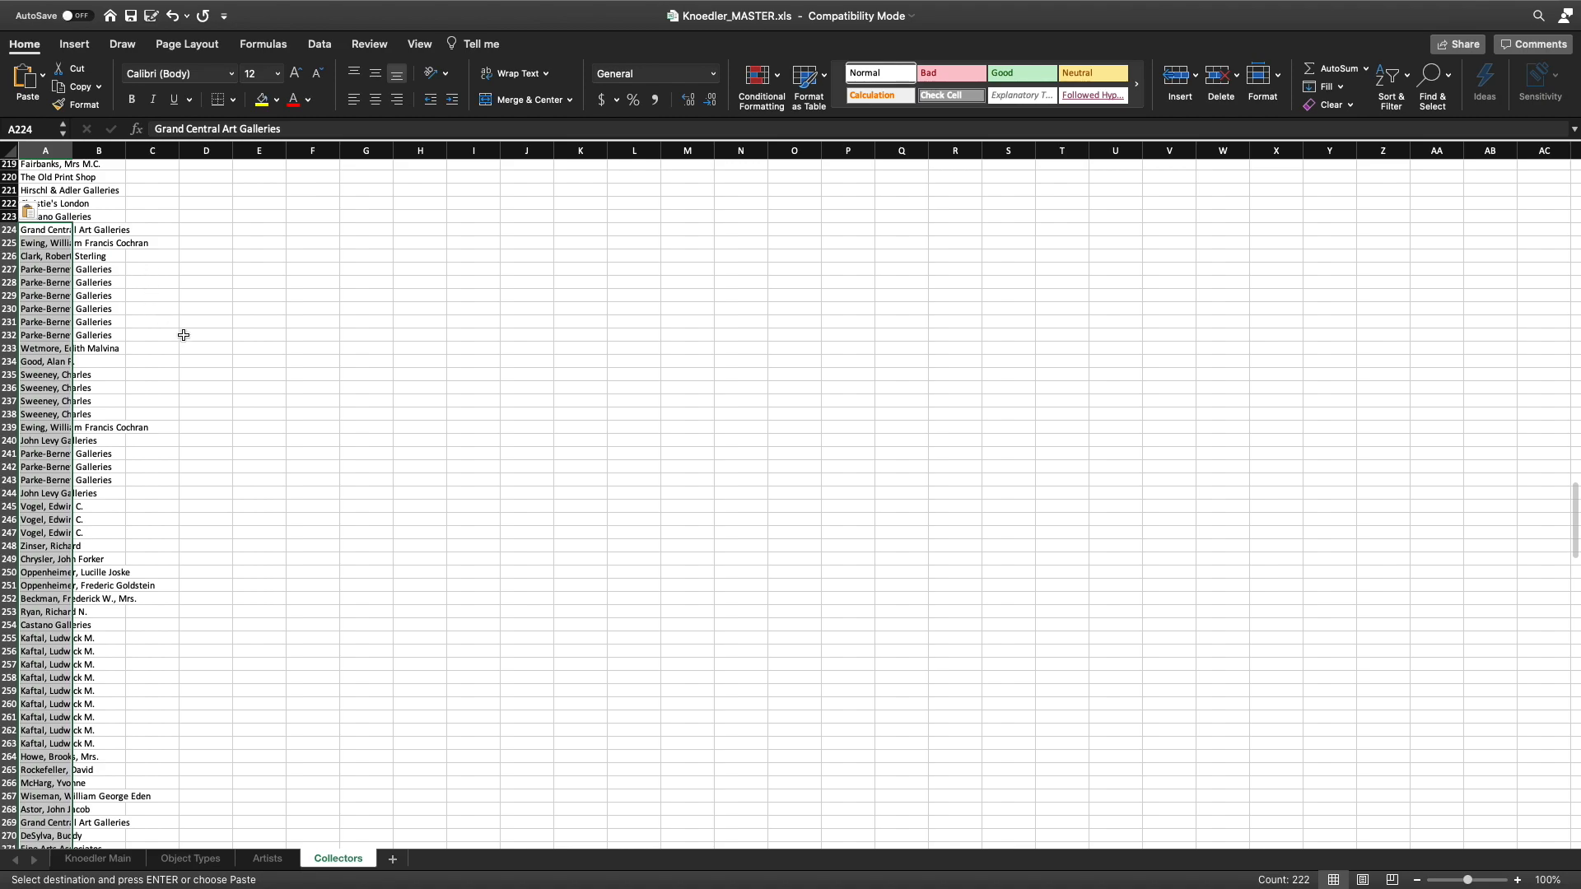
Enter the headers collector_name in B1 and collector_id in C1 of the Collectors sheet.
{"action": "scroll", "coordinate": [255, 358], "scroll_direction": "up", "scroll_amount": 15}
{"action": "scroll", "coordinate": [256, 361], "scroll_direction": "up", "scroll_amount": 20}
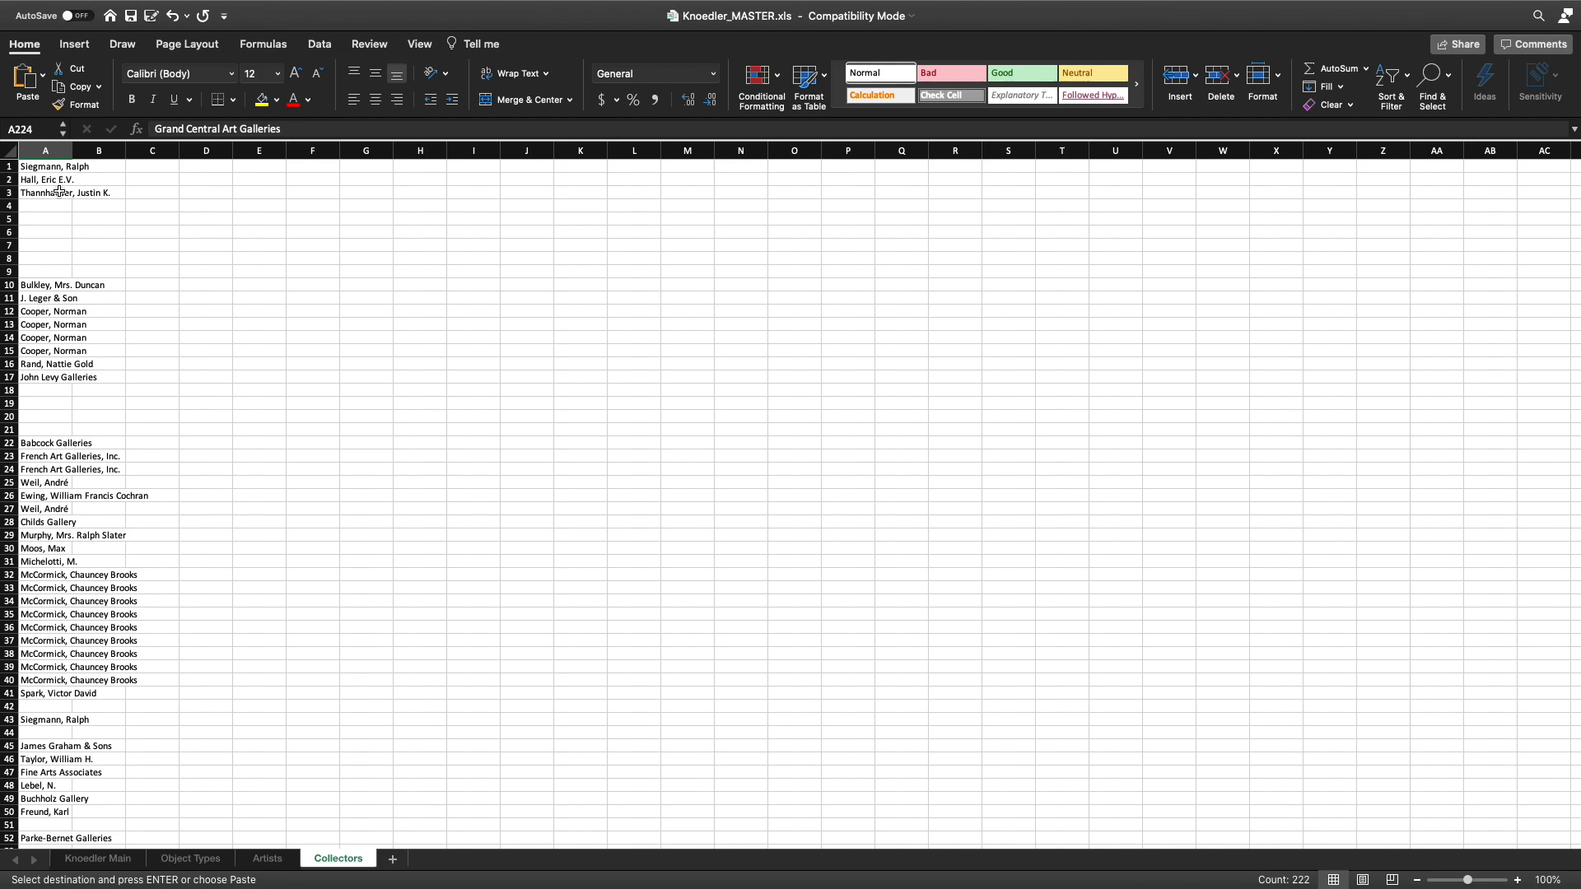
{"action": "left_click", "coordinate": [115, 167]}
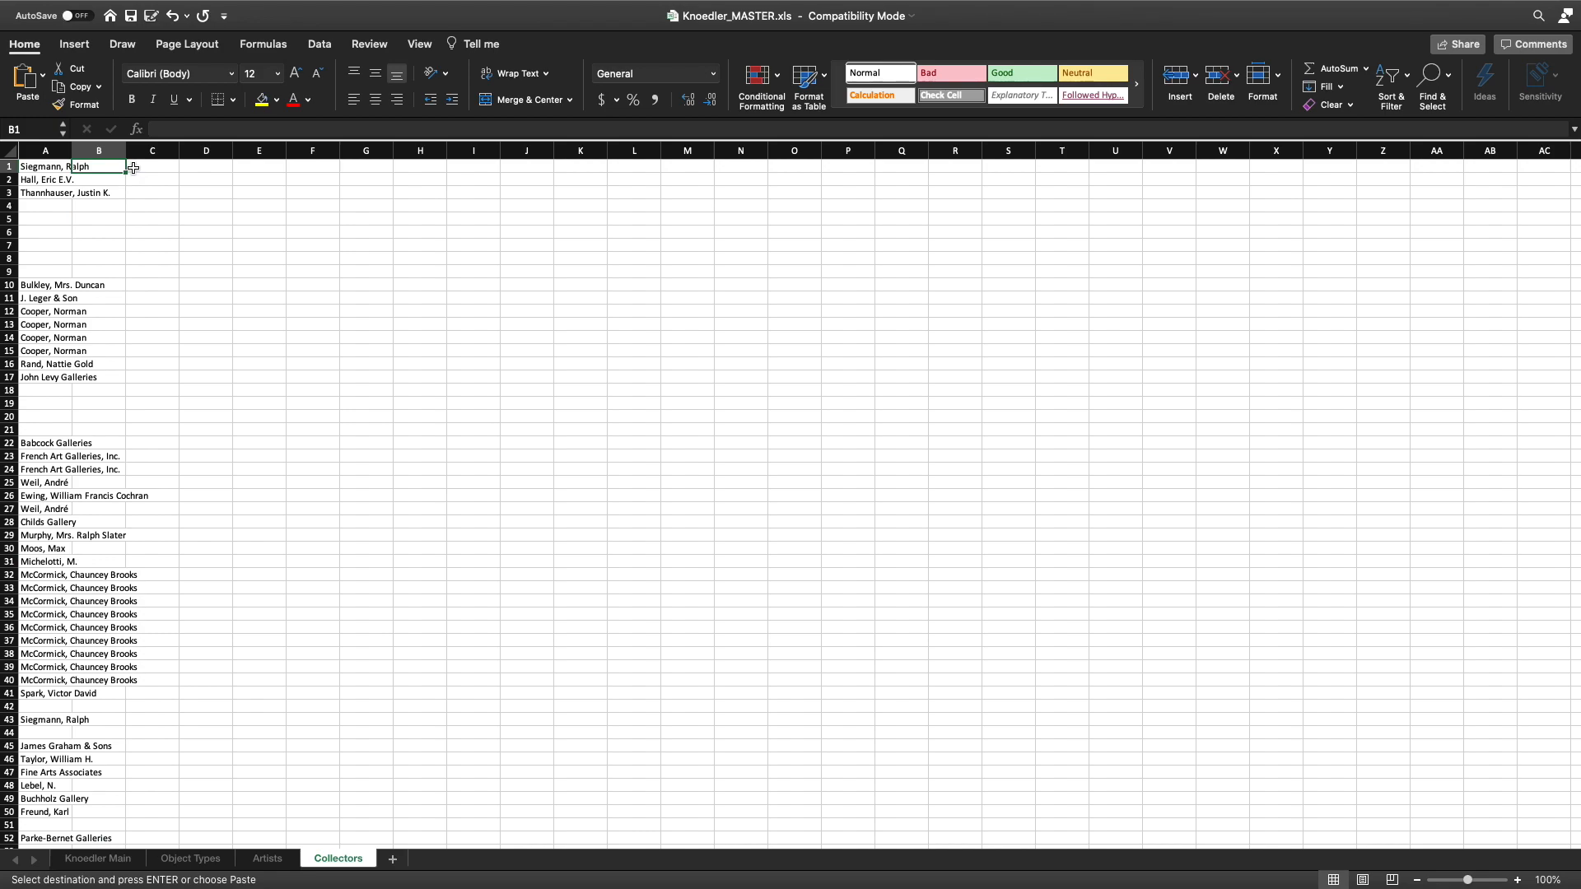
{"action": "type", "text": "c"}
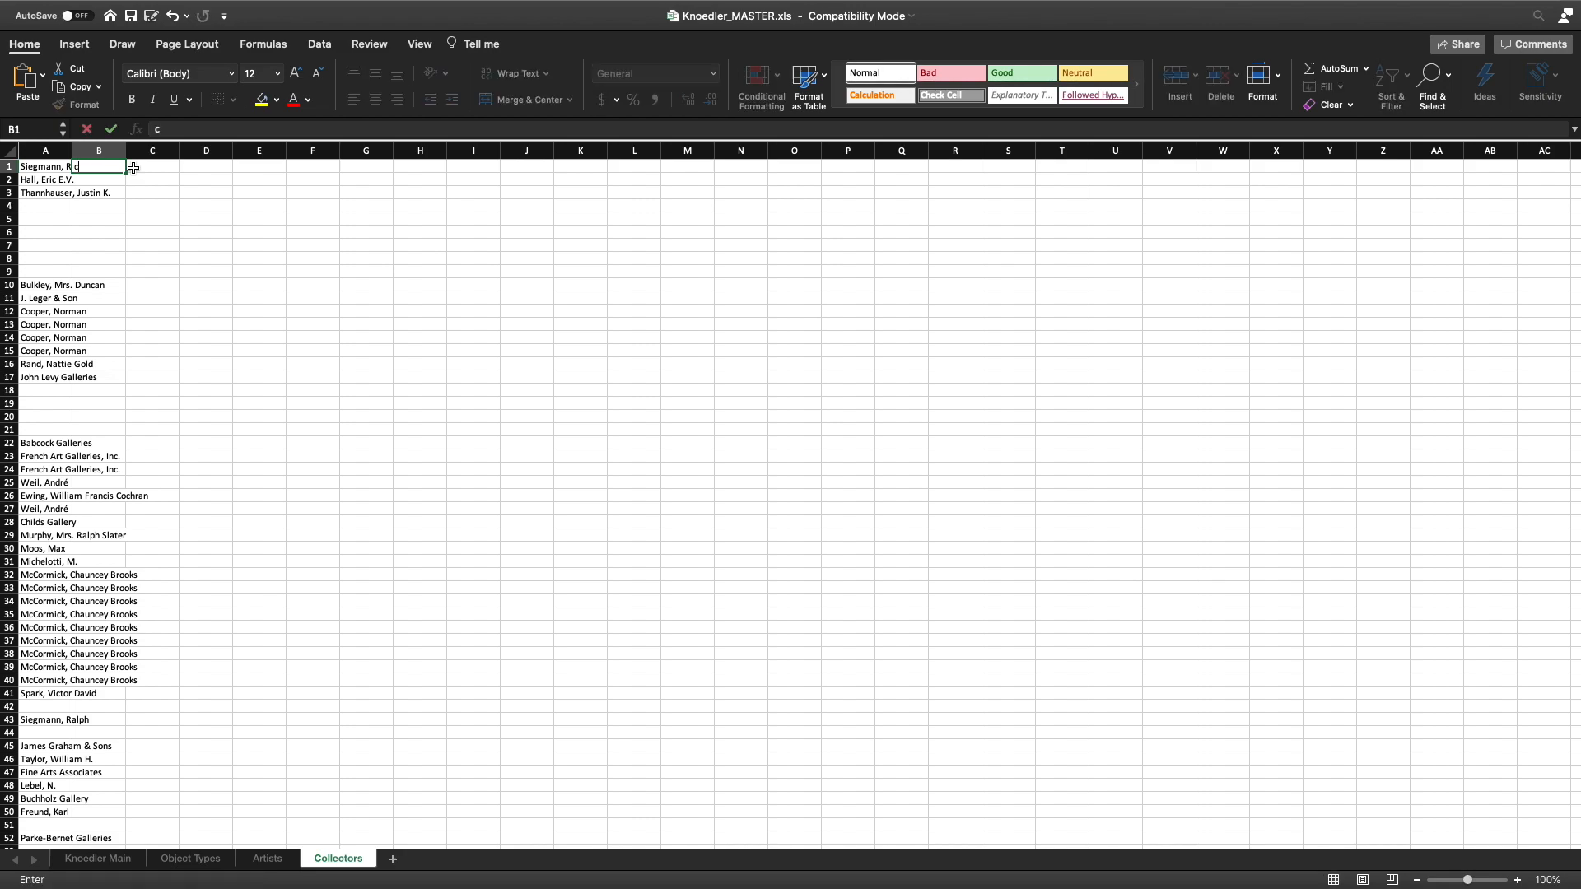
{"action": "type", "text": "ollector_na"}
{"action": "key", "text": "Tab"}
{"action": "type", "text": "collector"}
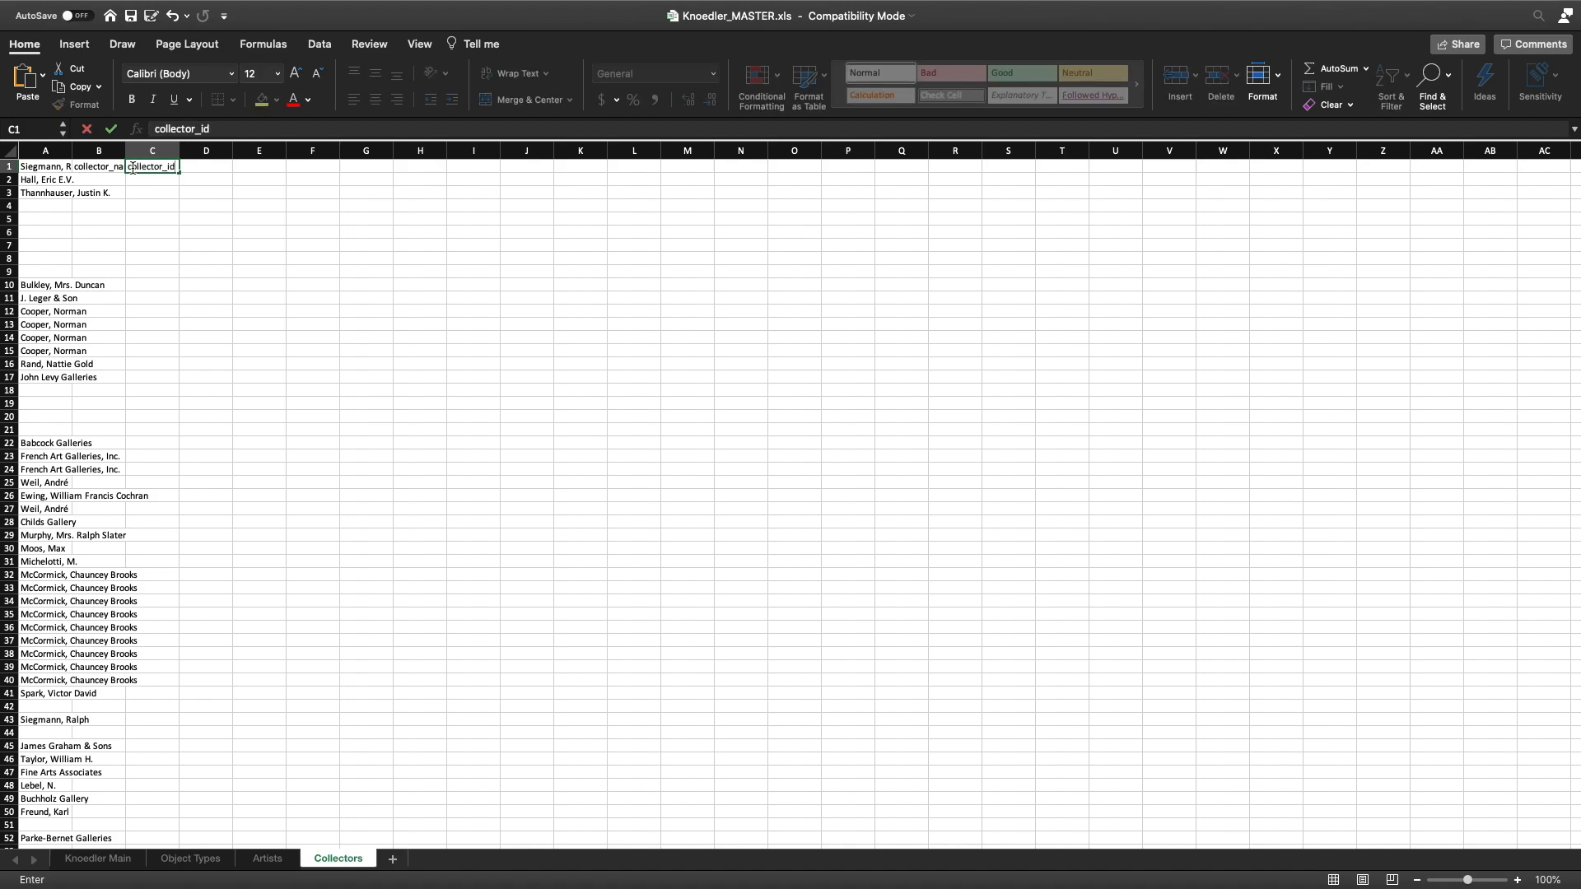
Enter the formula =UNIQUE(A:A) in cell B2 of the Collectors sheet to list each collector once.
{"action": "left_click", "coordinate": [105, 182]}
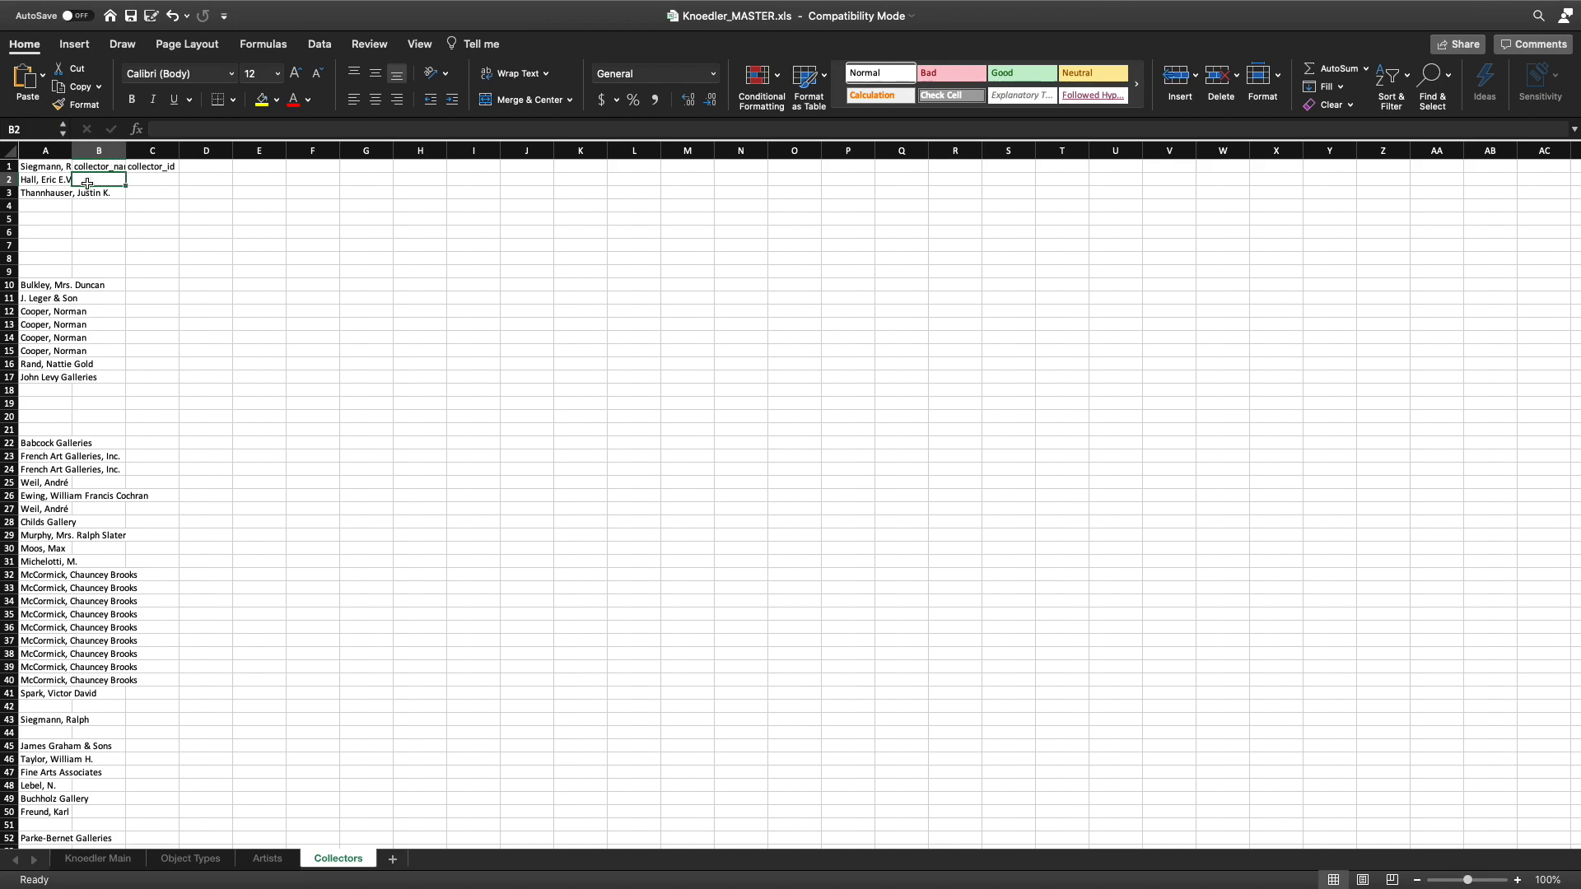
{"action": "left_click", "coordinate": [238, 131]}
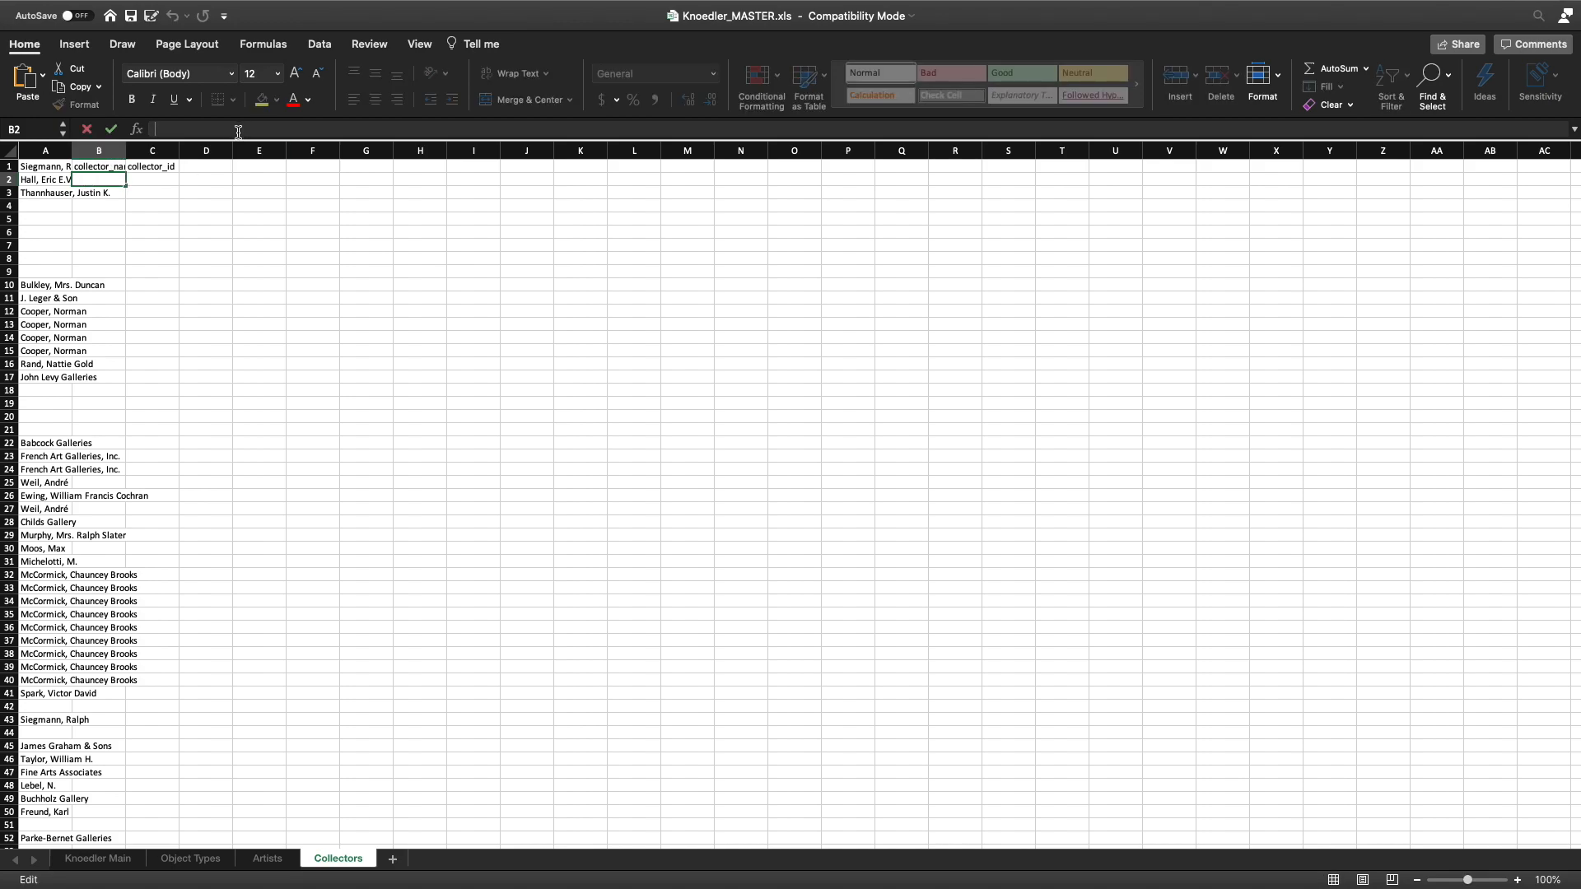
{"action": "type", "text": "u"}
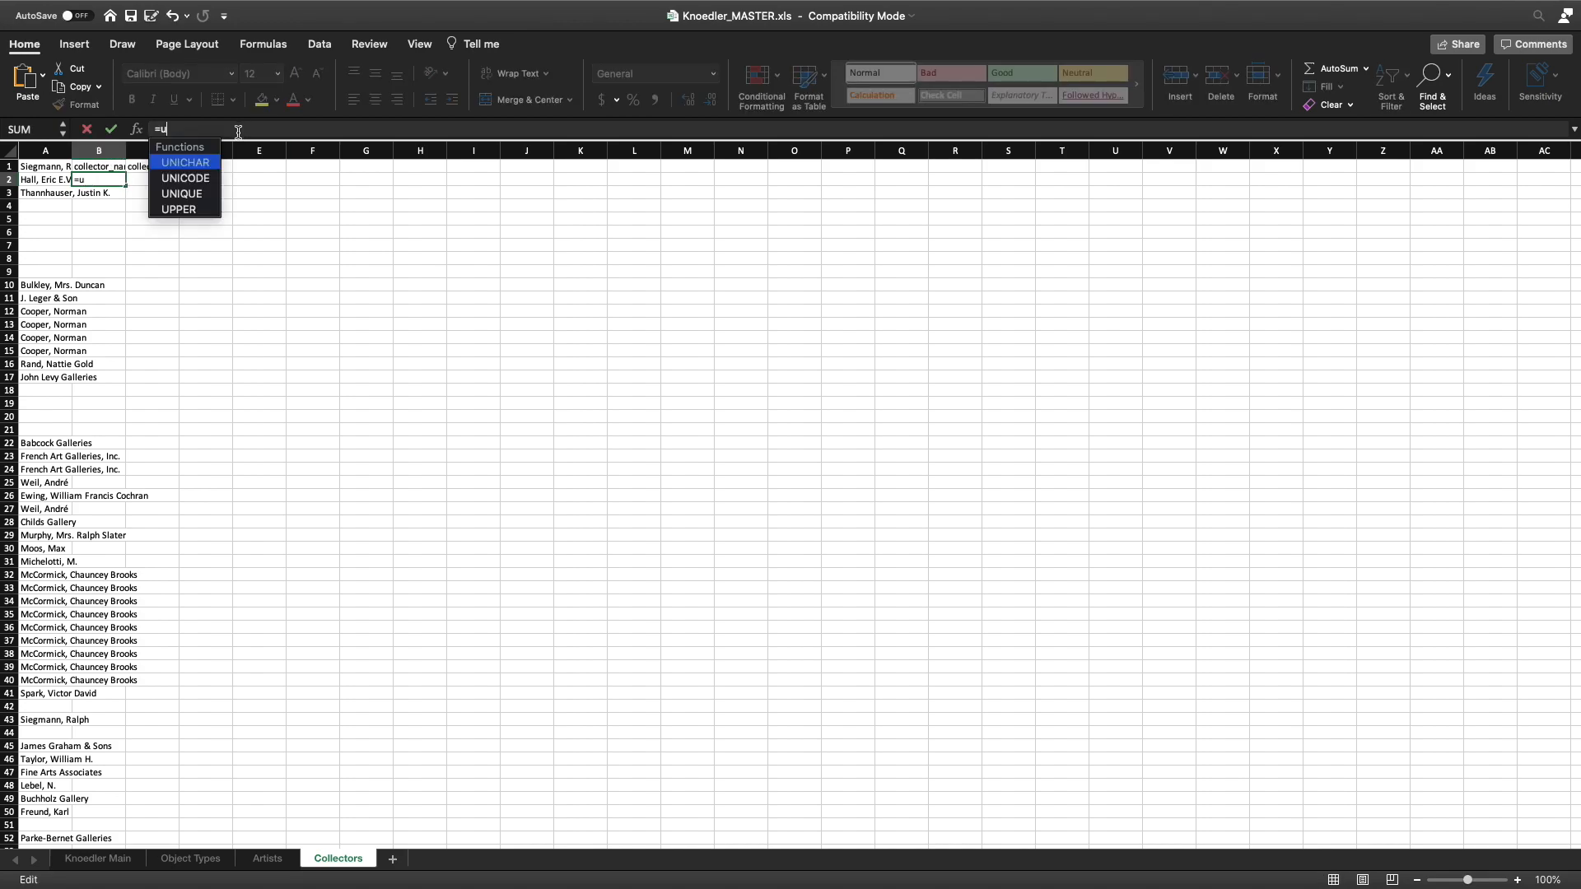
{"action": "type", "text": "ni"}
{"action": "double_click", "coordinate": [196, 195]}
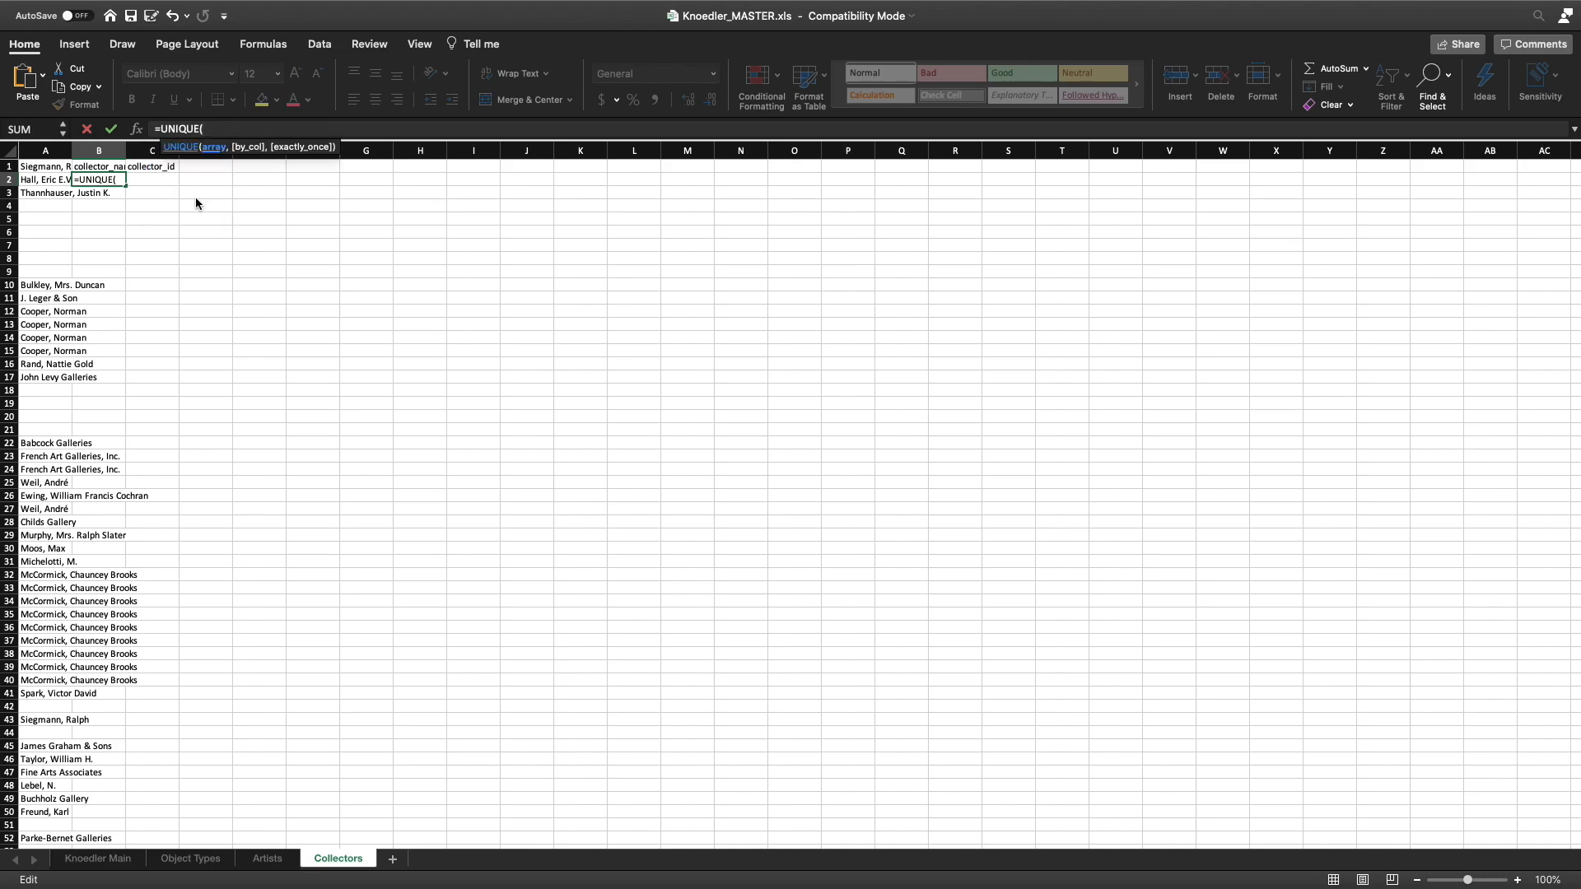
{"action": "left_click", "coordinate": [45, 149]}
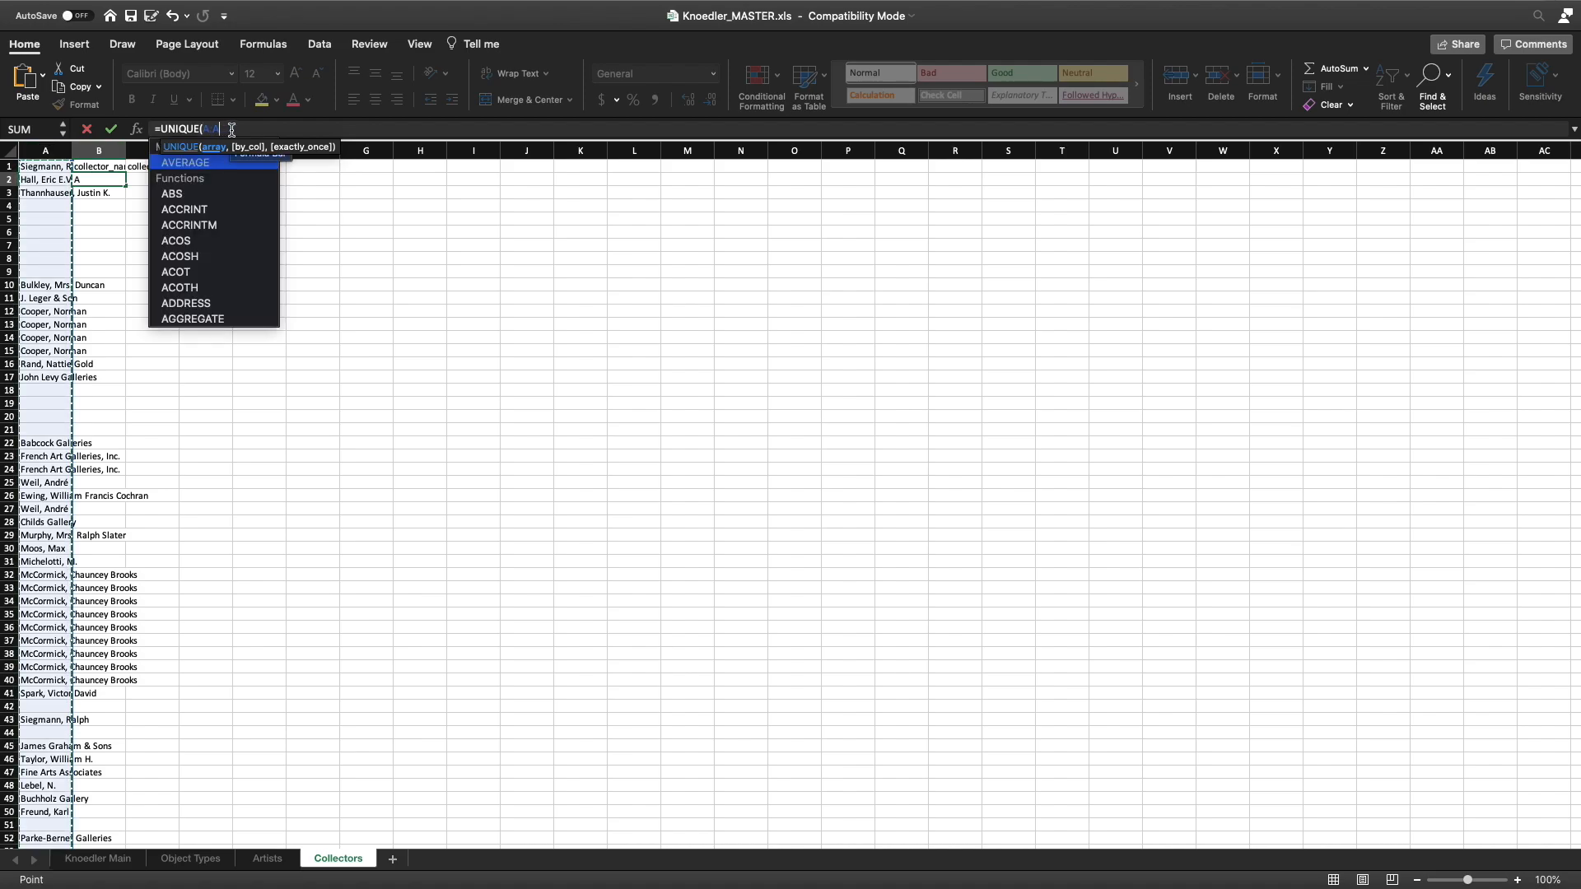
{"action": "type", "text": ")"}
{"action": "key", "text": "Return"}
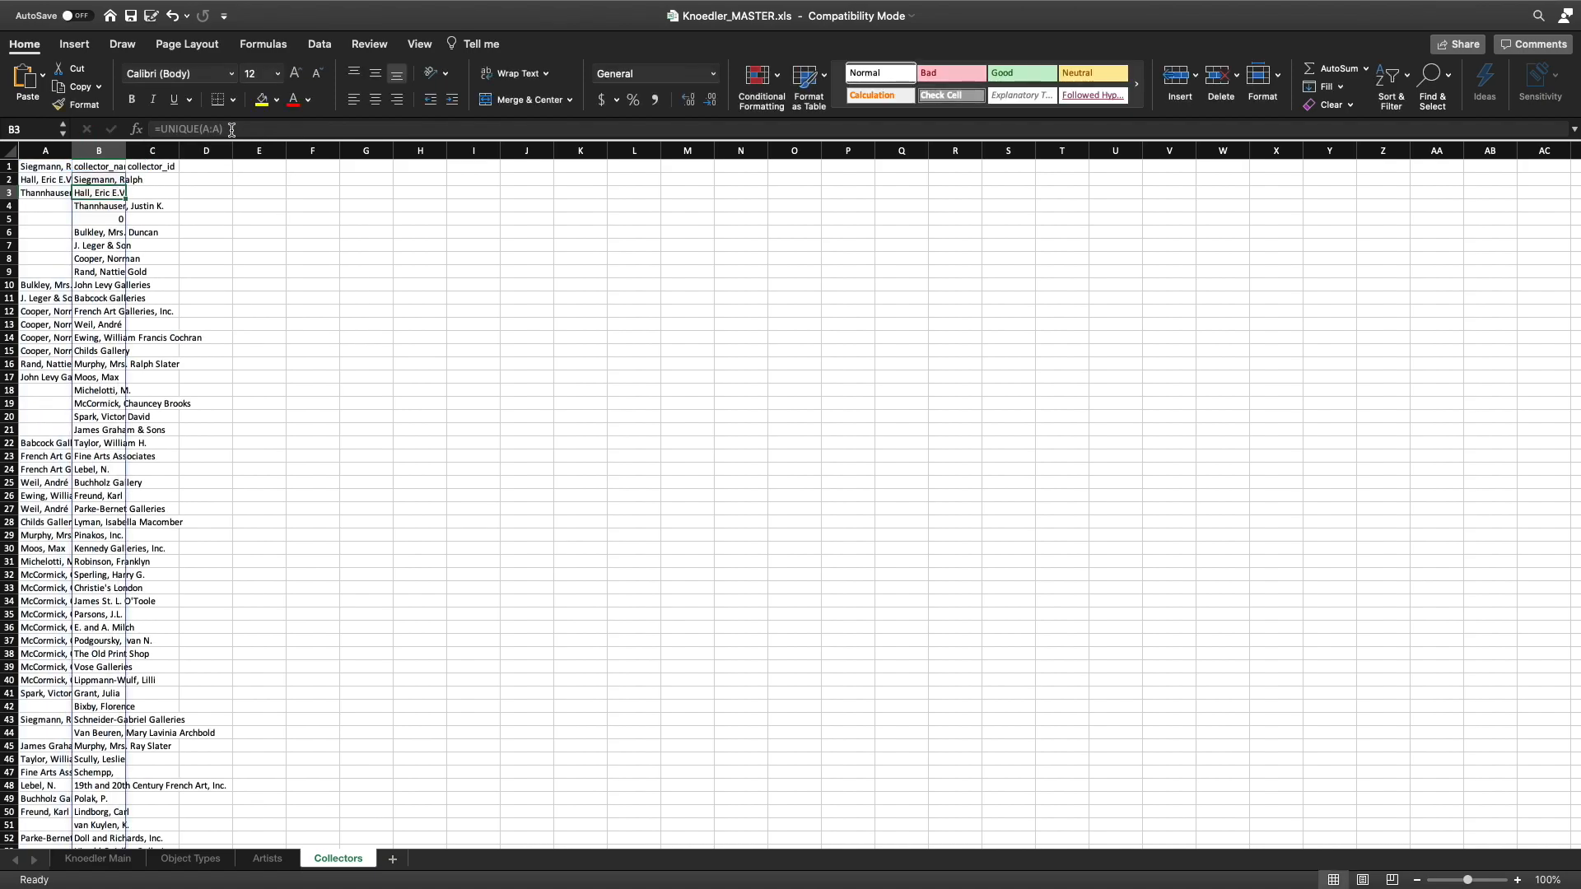
Copy the collector_name column B and paste it as values only into column D, starting at D1.
{"action": "scroll", "coordinate": [169, 274], "scroll_direction": "up", "scroll_amount": 5}
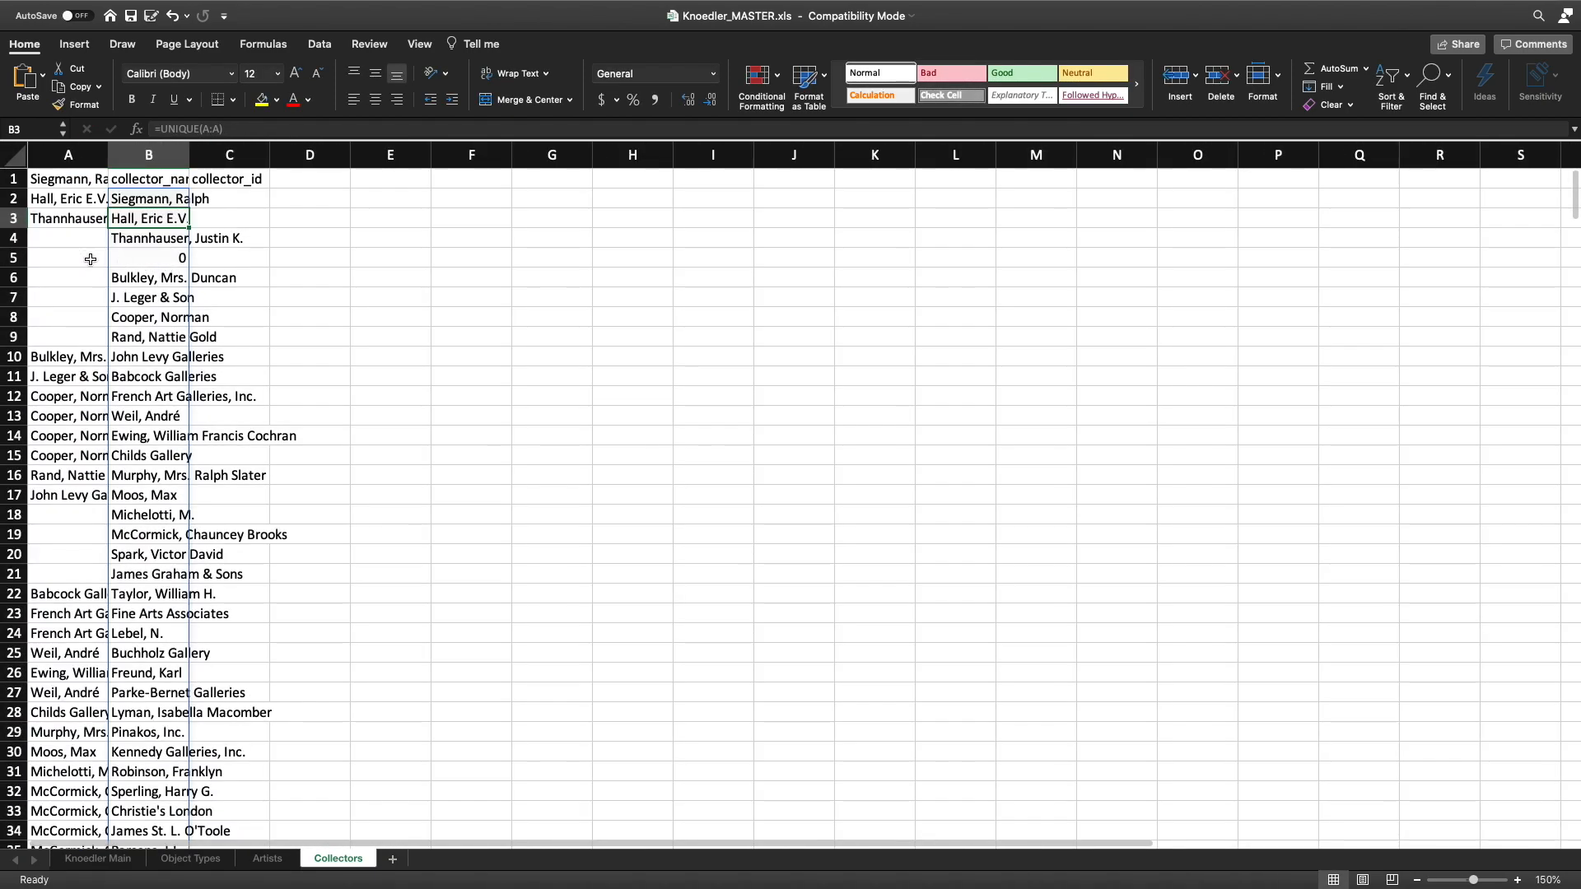
{"action": "left_click", "coordinate": [173, 195]}
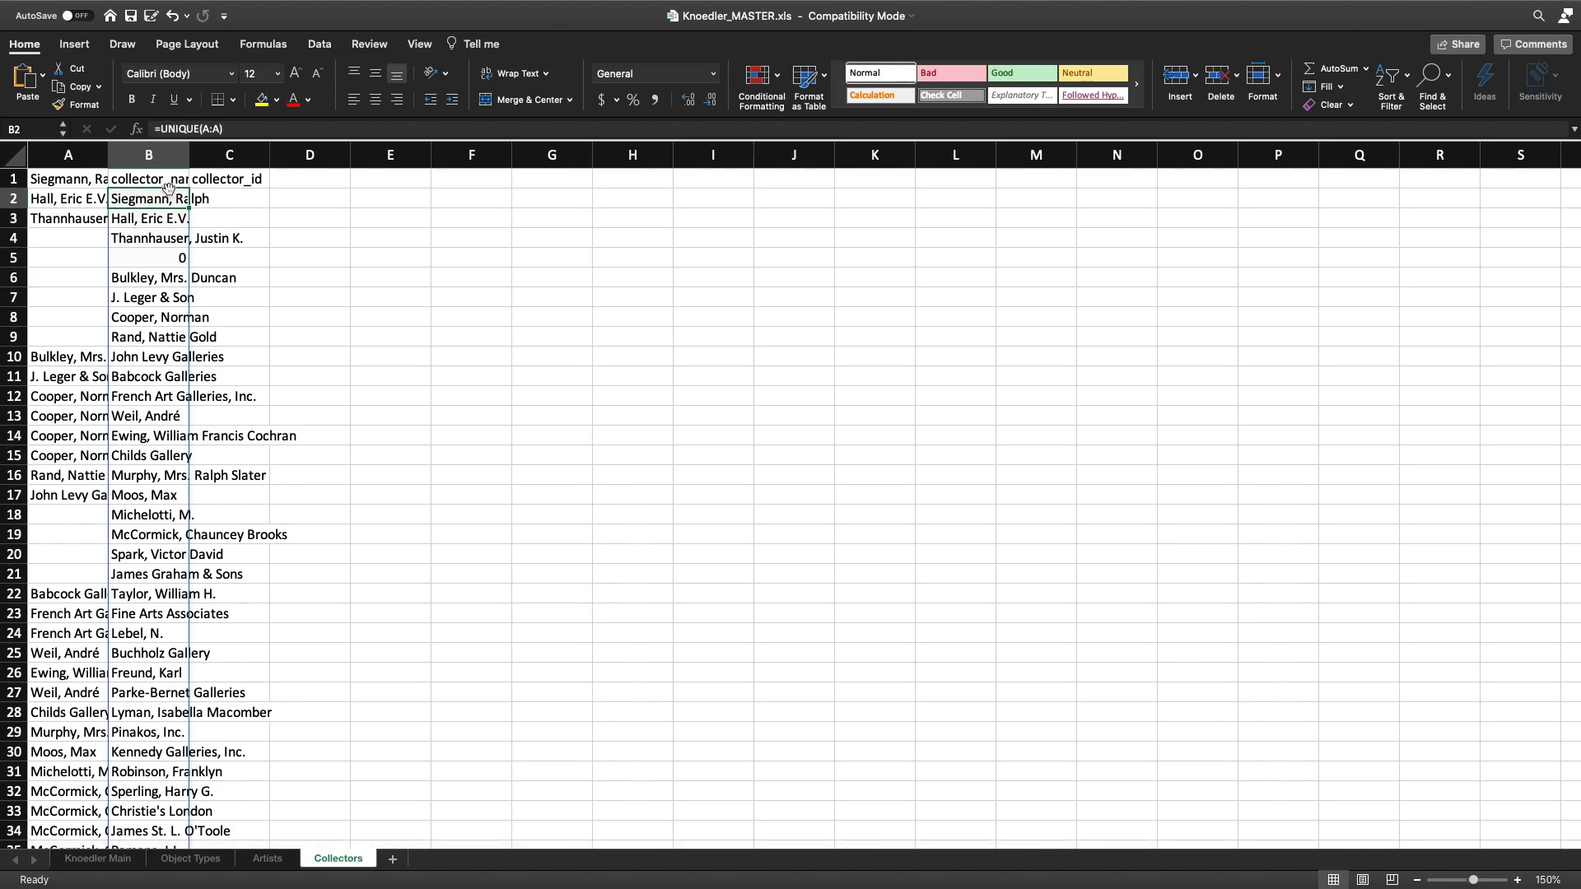
{"action": "scroll", "coordinate": [169, 190], "scroll_direction": "right", "scroll_amount": 1}
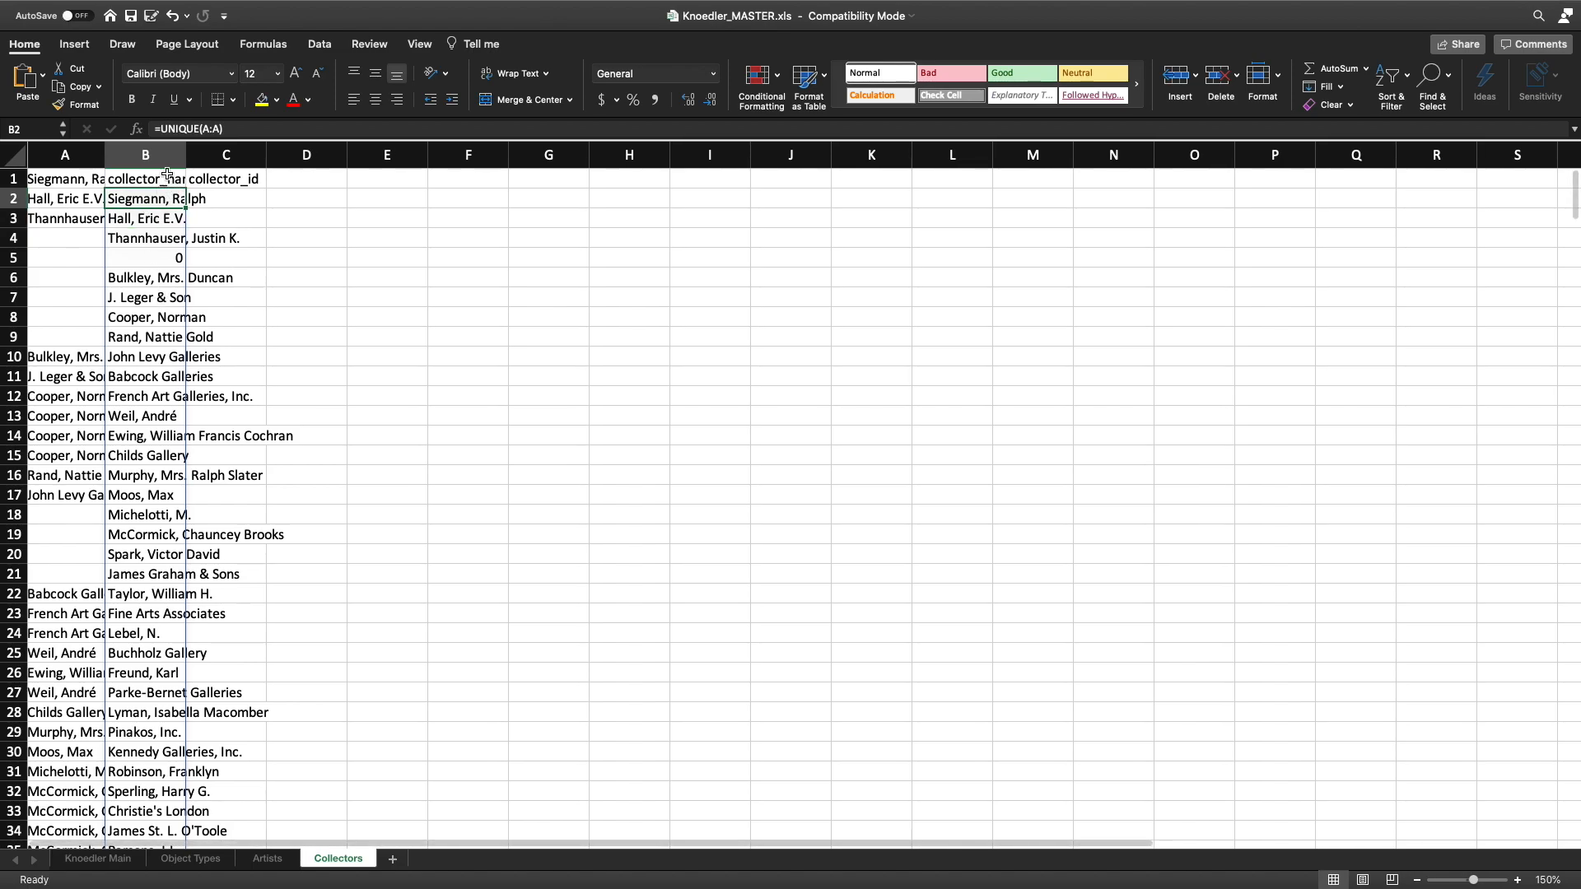
{"action": "left_click", "coordinate": [152, 156]}
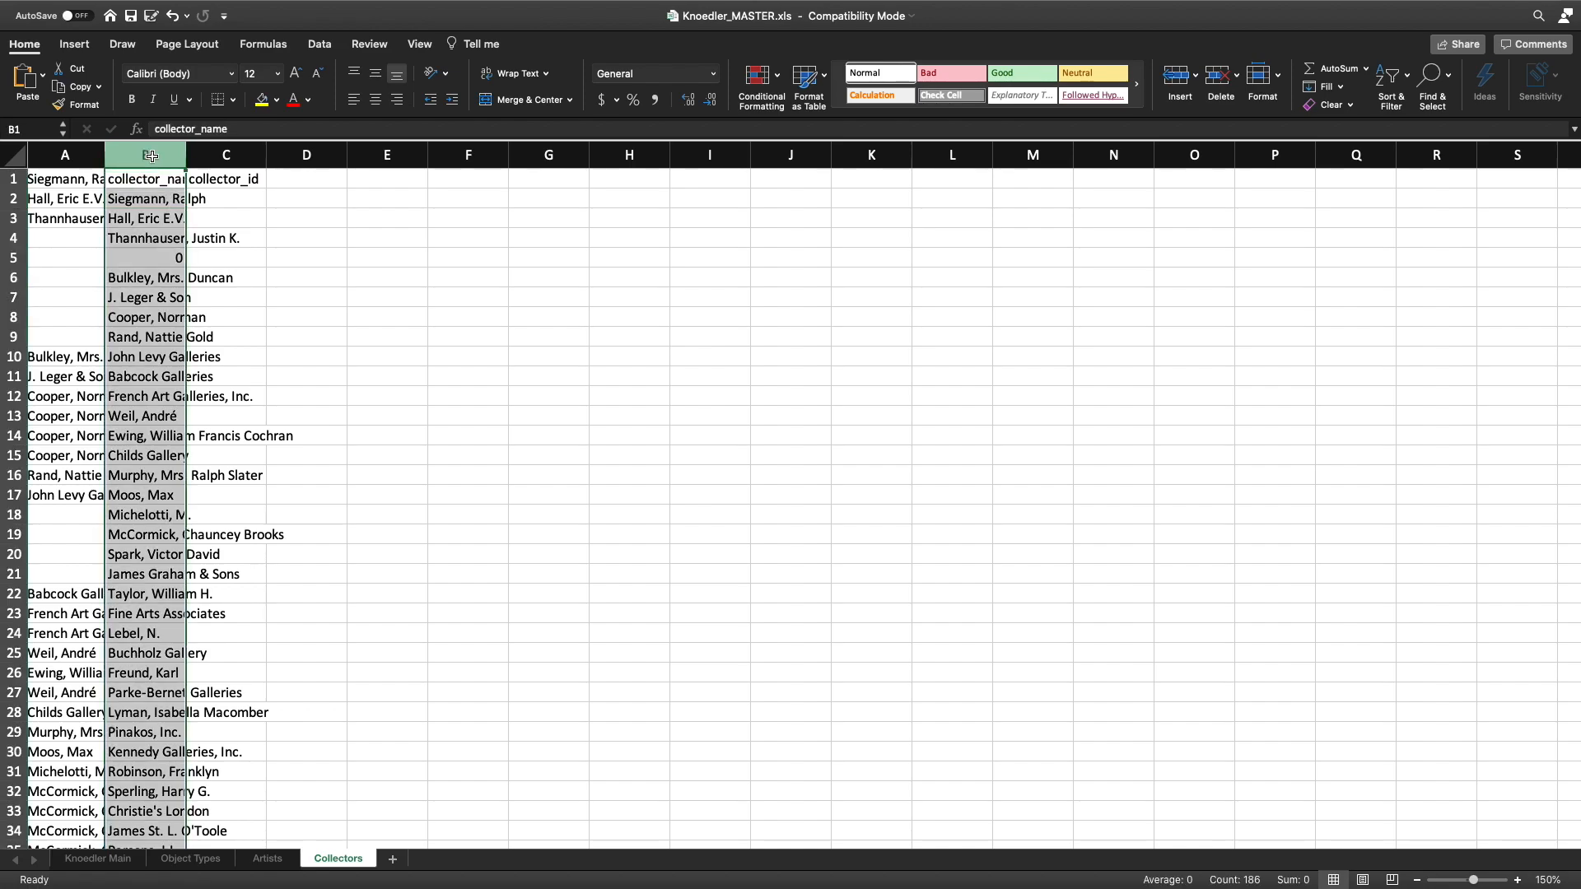
{"action": "right_click", "coordinate": [152, 232]}
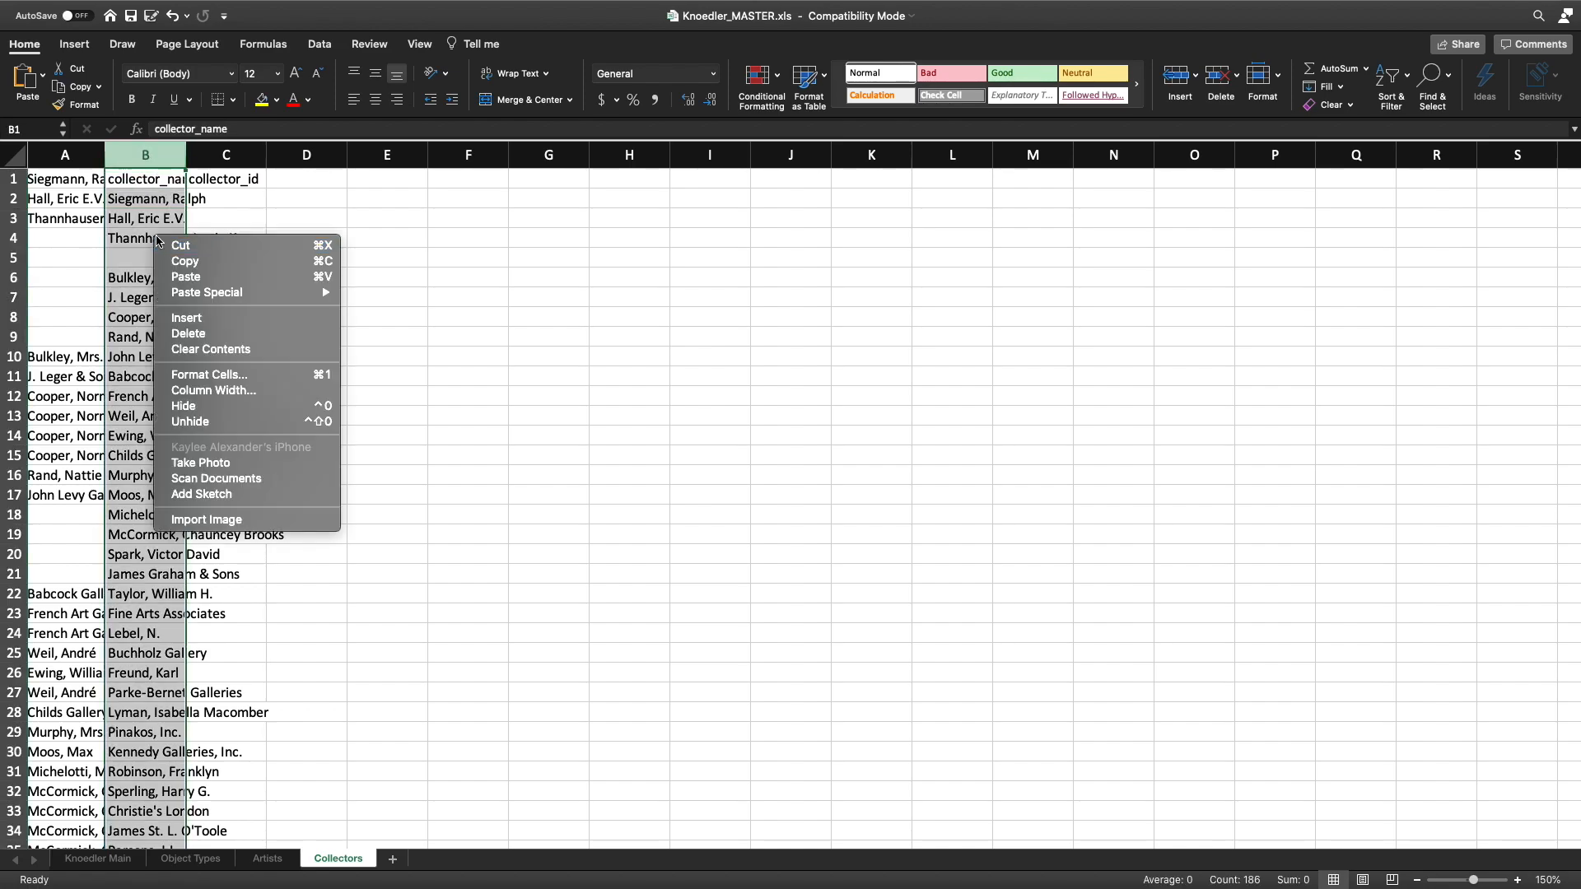
{"action": "left_click", "coordinate": [194, 260]}
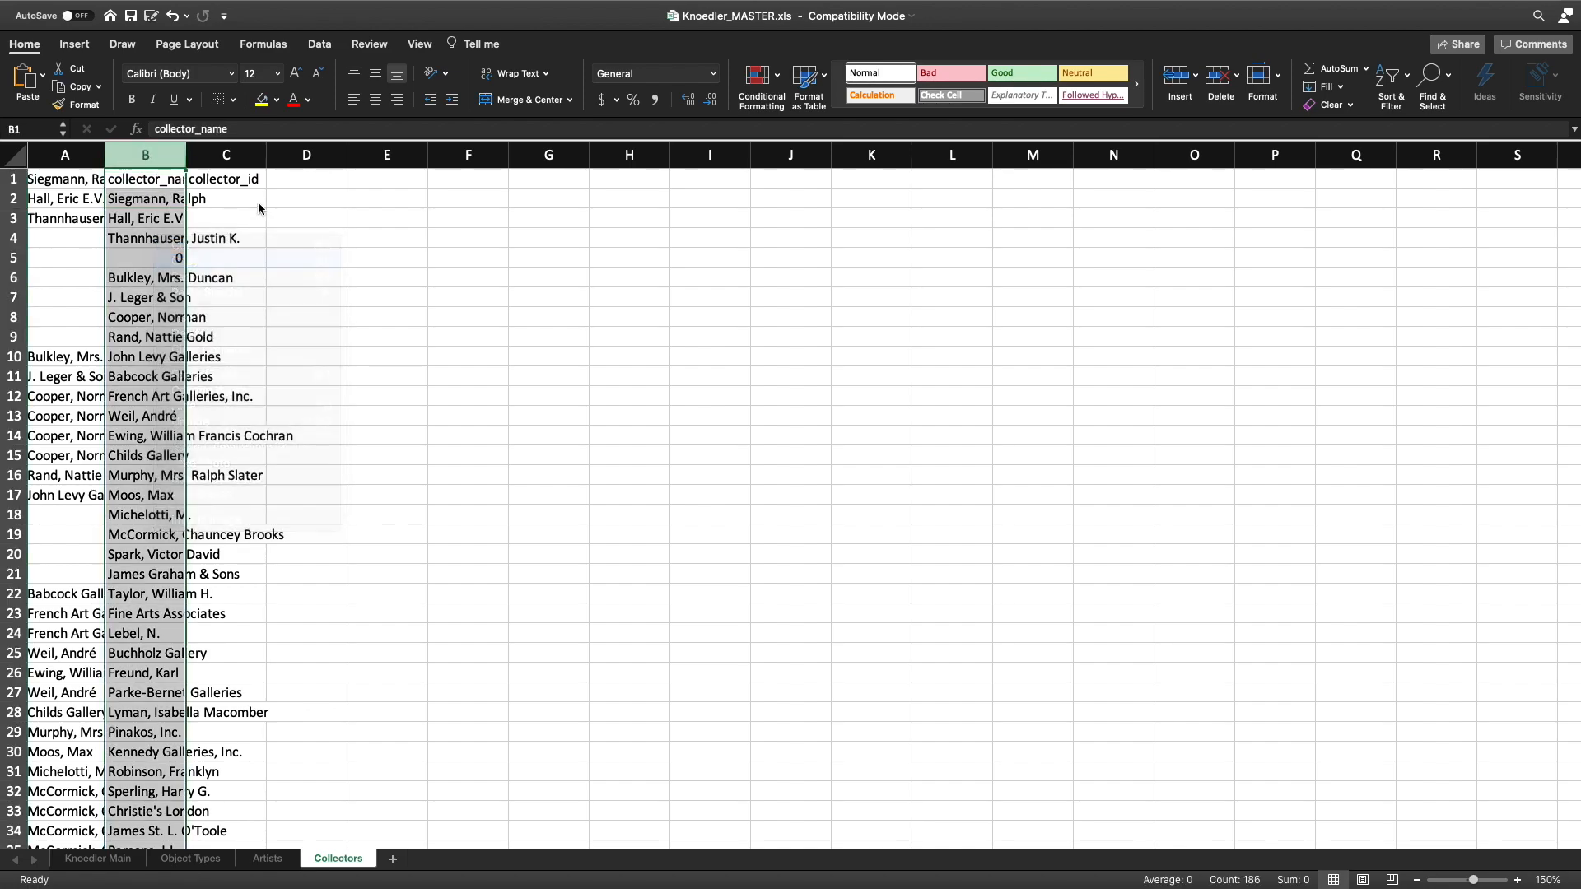
{"action": "left_click", "coordinate": [316, 181]}
{"action": "right_click", "coordinate": [318, 179]}
{"action": "mouse_move", "coordinate": [416, 237]}
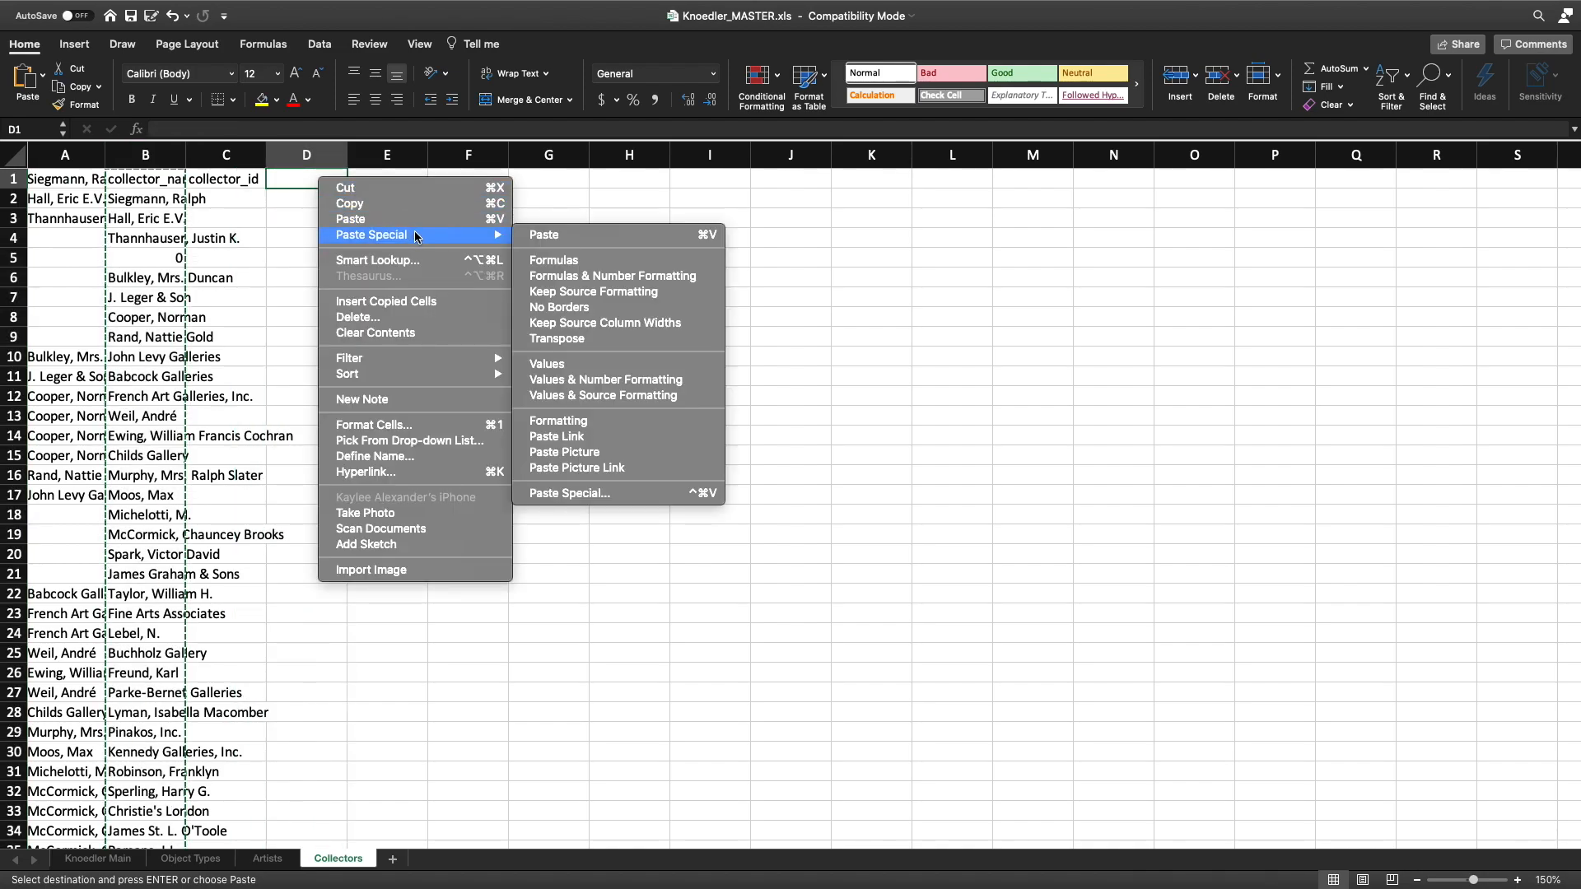
{"action": "left_click", "coordinate": [653, 365]}
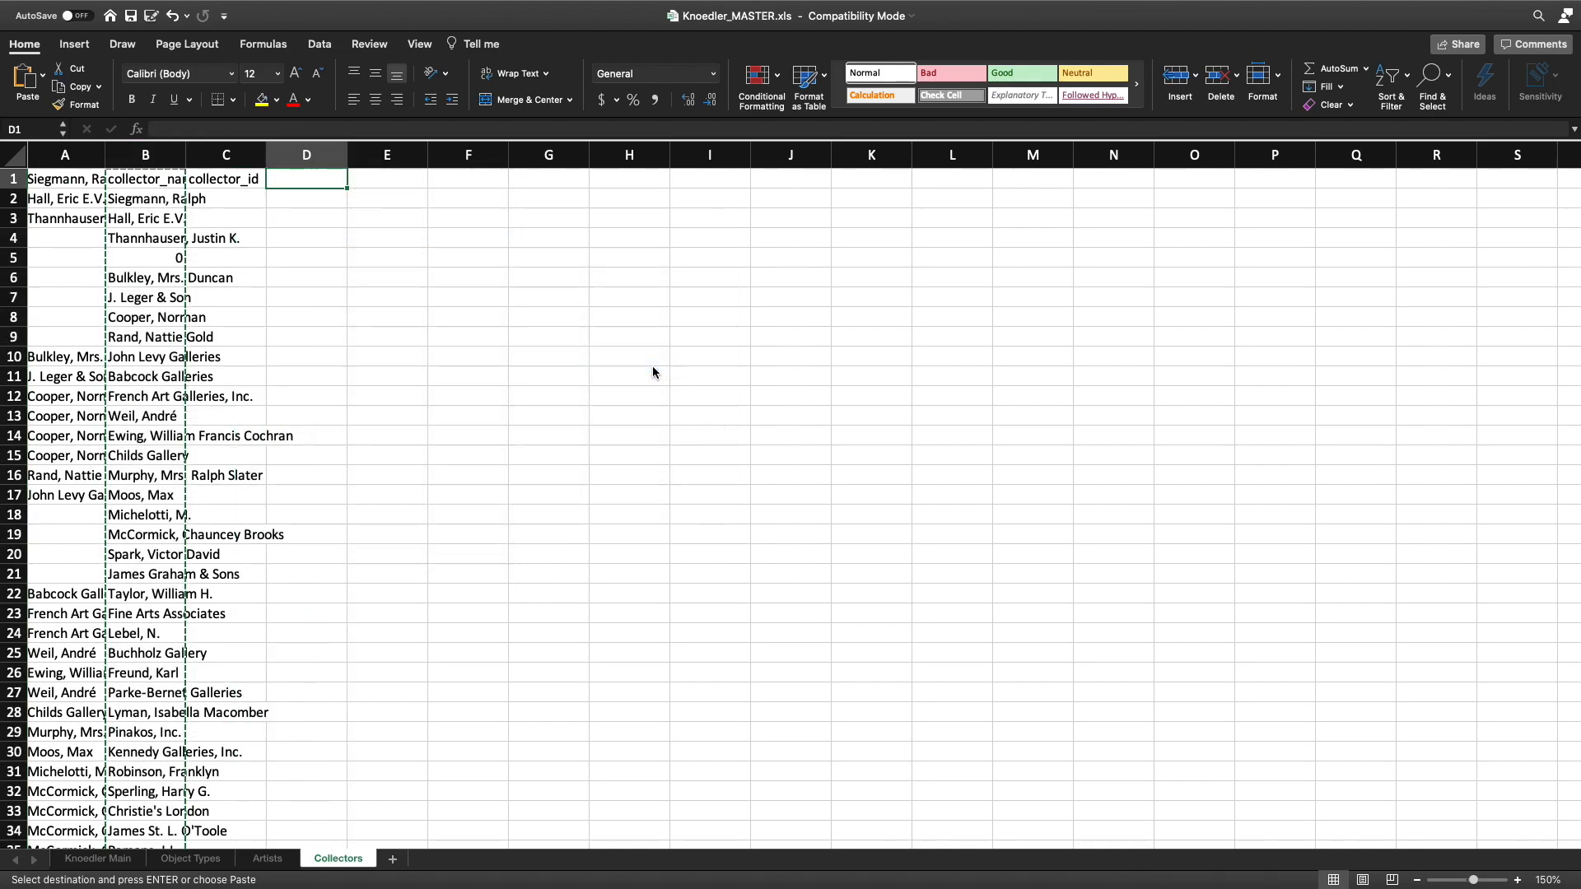
{"action": "left_click", "coordinate": [487, 236]}
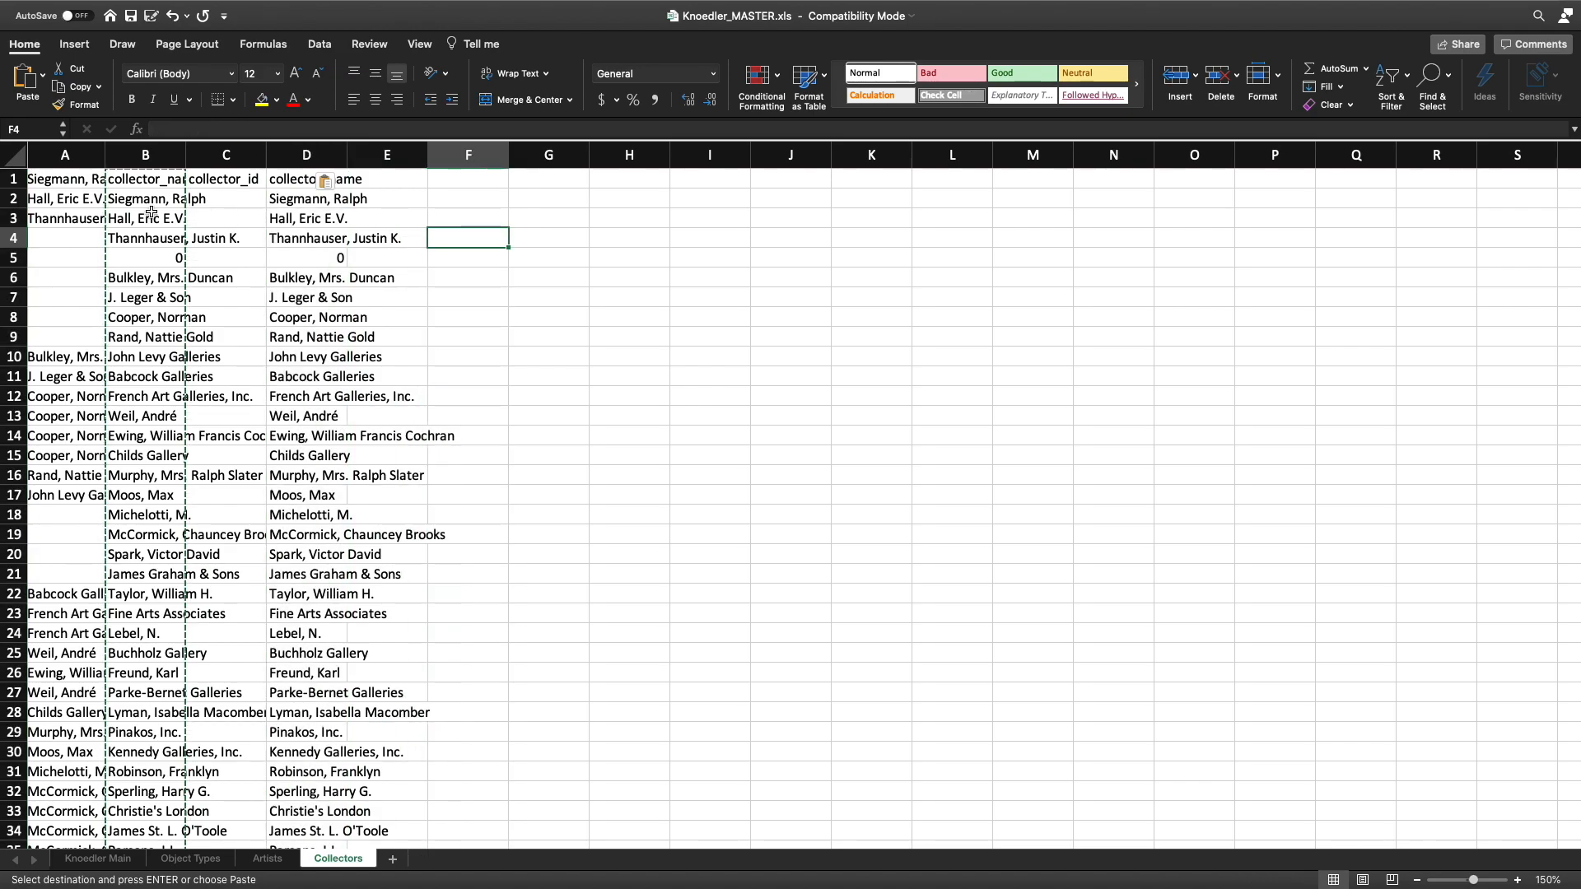
Cut the values-only collector names from column D and paste them over the formula results in column B.
{"action": "scroll", "coordinate": [76, 173], "scroll_direction": "up", "scroll_amount": 5}
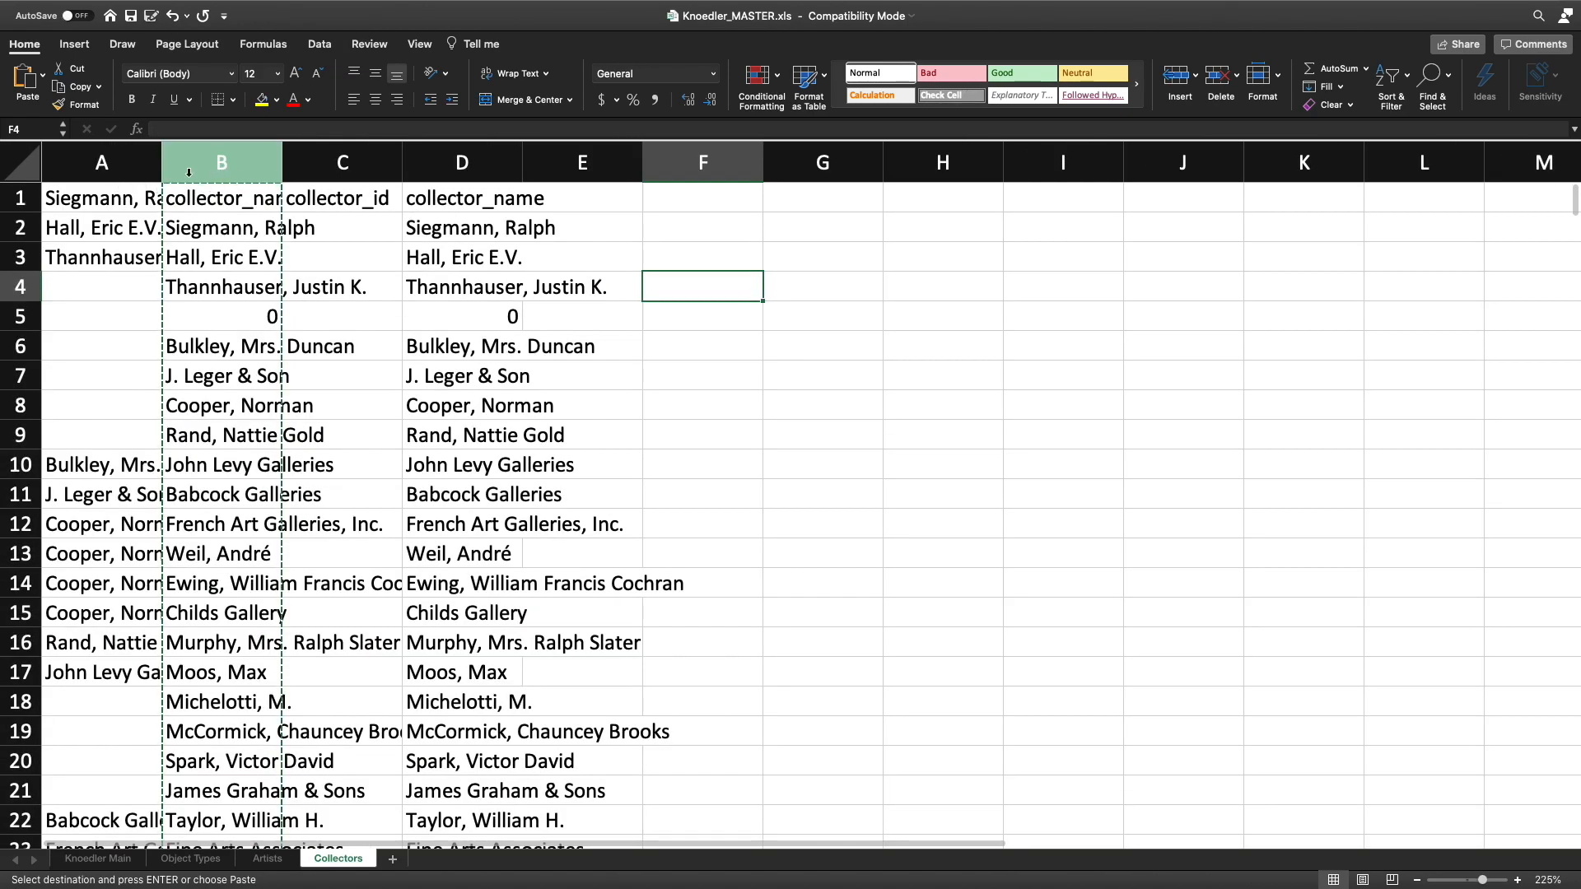
{"action": "left_click", "coordinate": [468, 170]}
{"action": "right_click", "coordinate": [479, 247]}
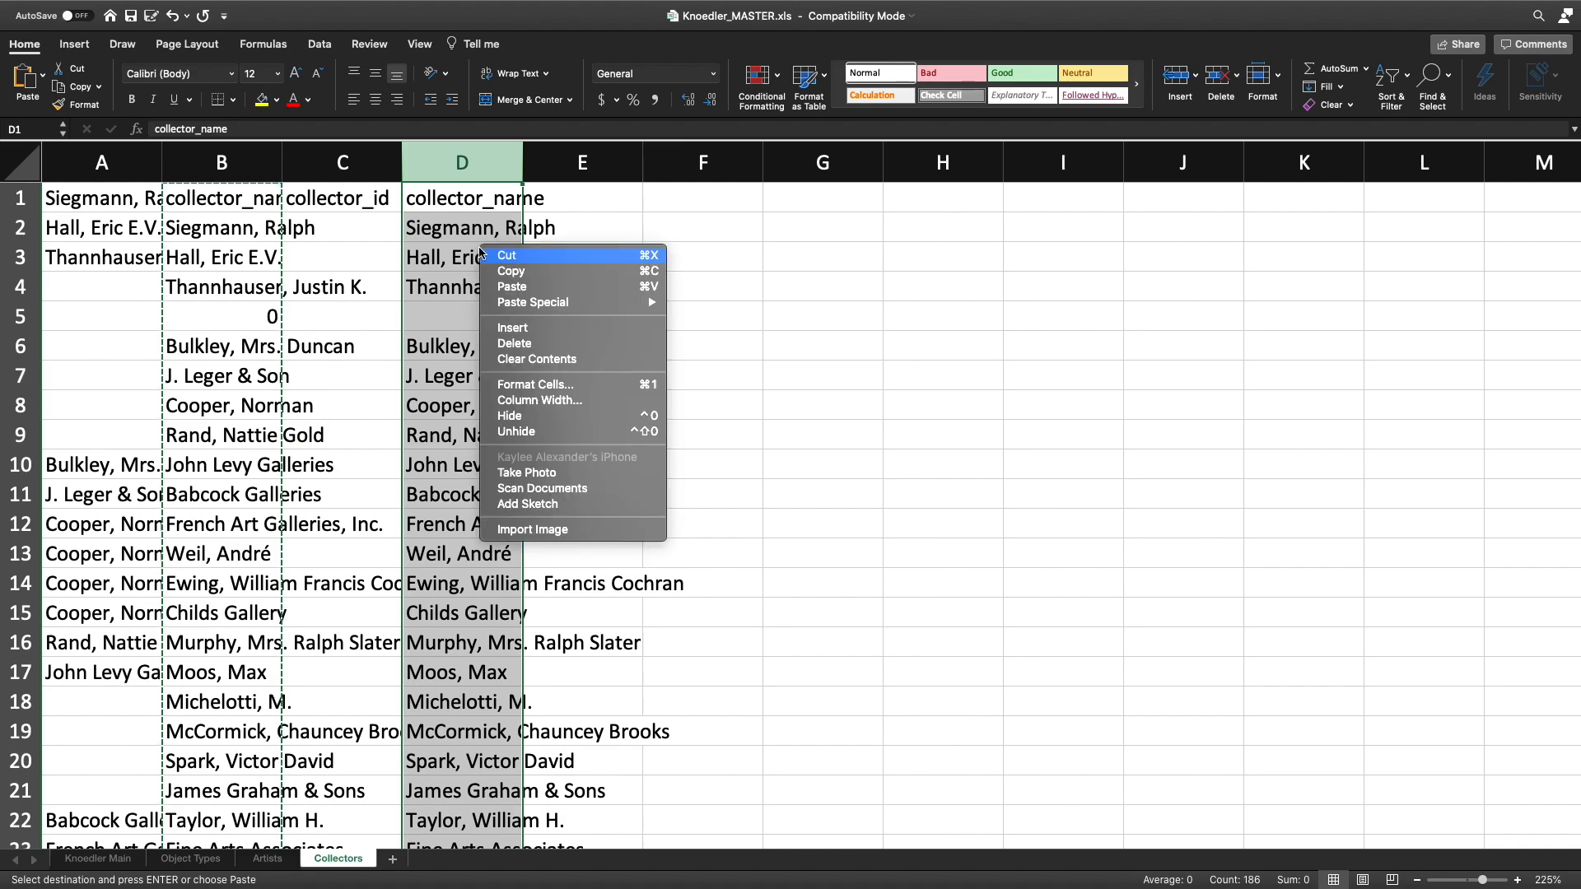
{"action": "left_click", "coordinate": [543, 261]}
{"action": "left_click", "coordinate": [222, 163]}
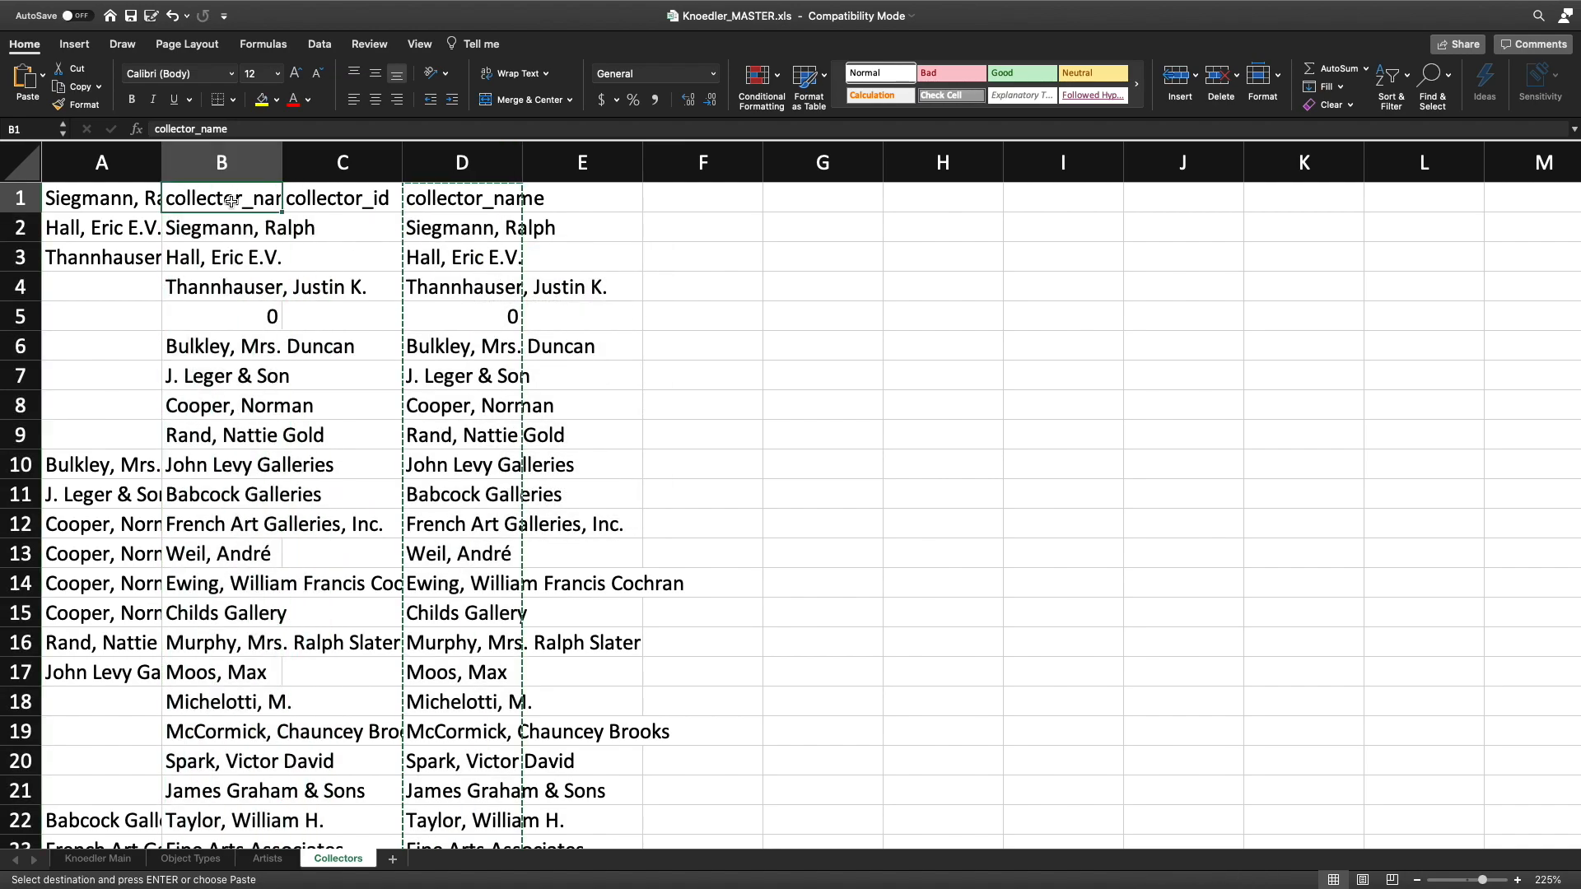
{"action": "right_click", "coordinate": [233, 205]}
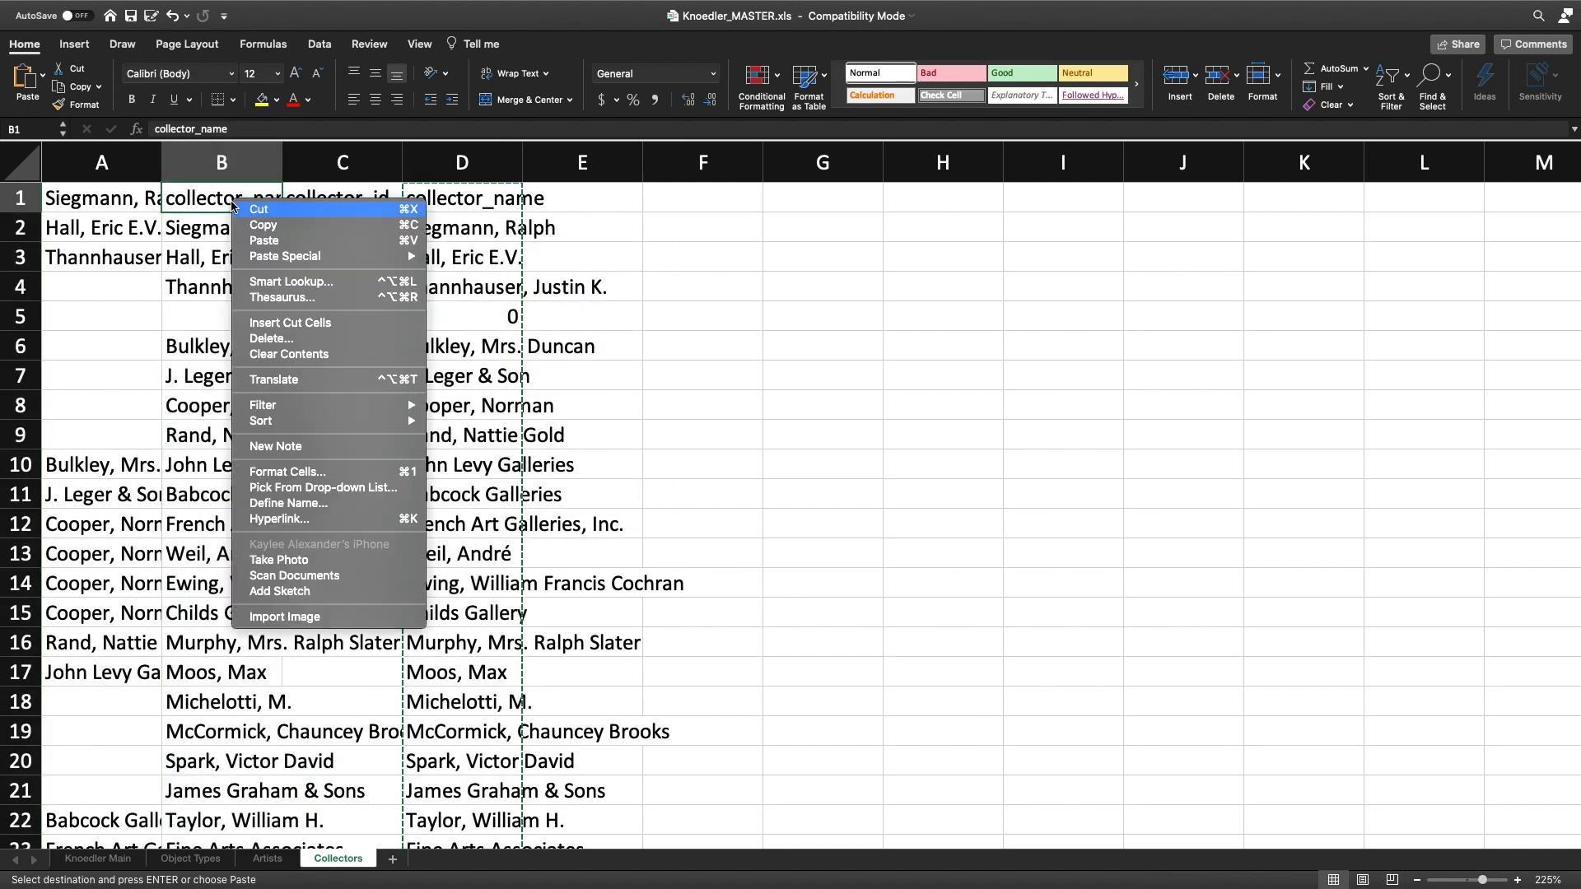
{"action": "left_click", "coordinate": [313, 244]}
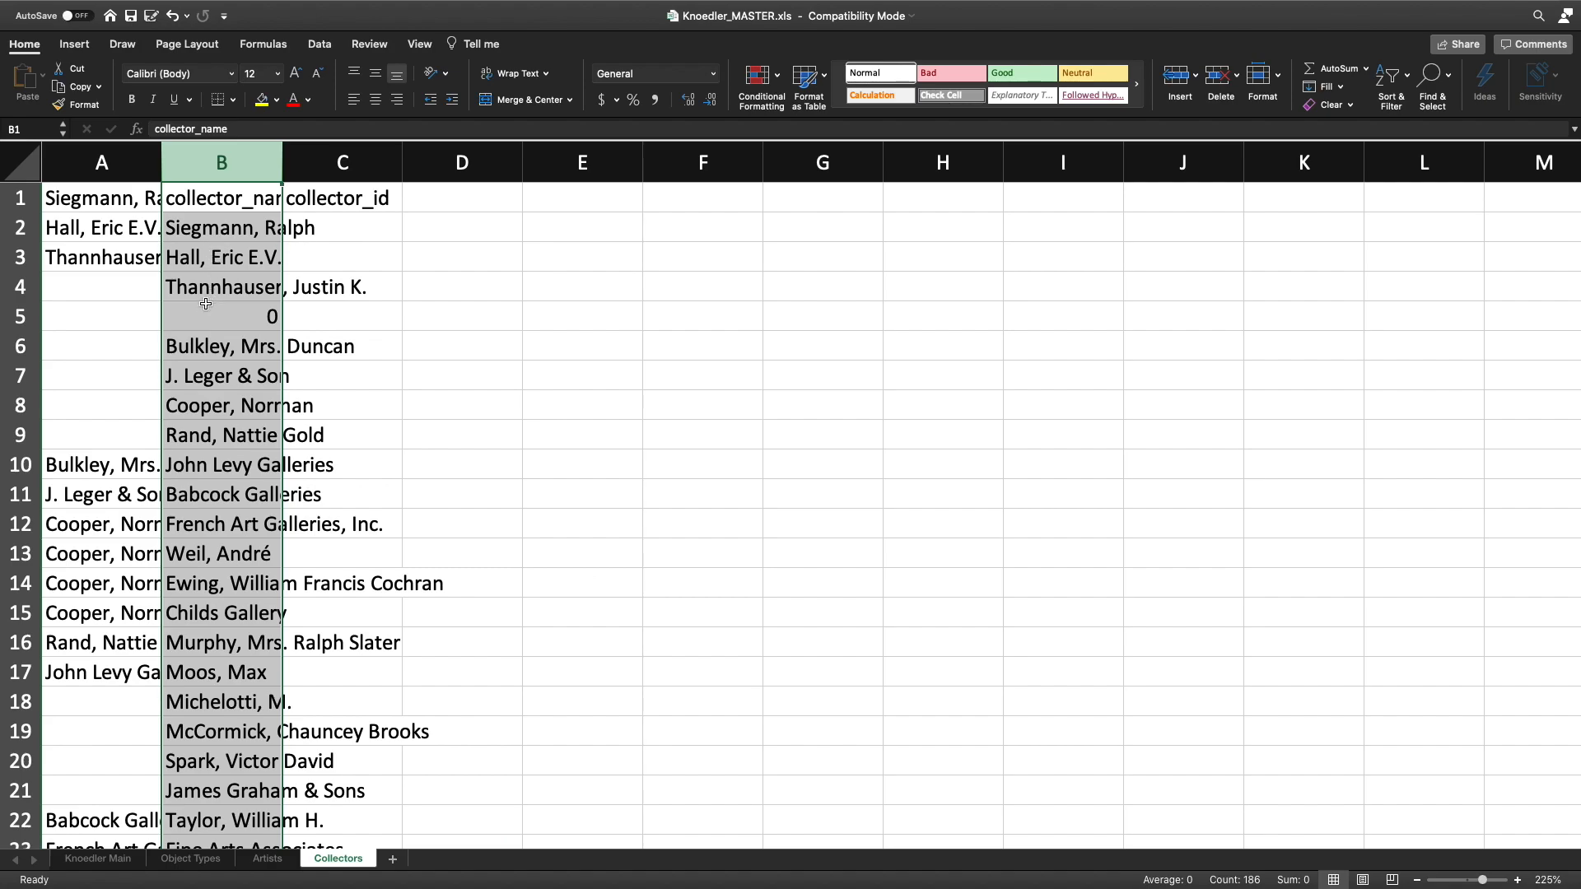
Delete column A with the combined raw seller and buyer list from the Collectors sheet.
{"action": "left_click", "coordinate": [99, 164]}
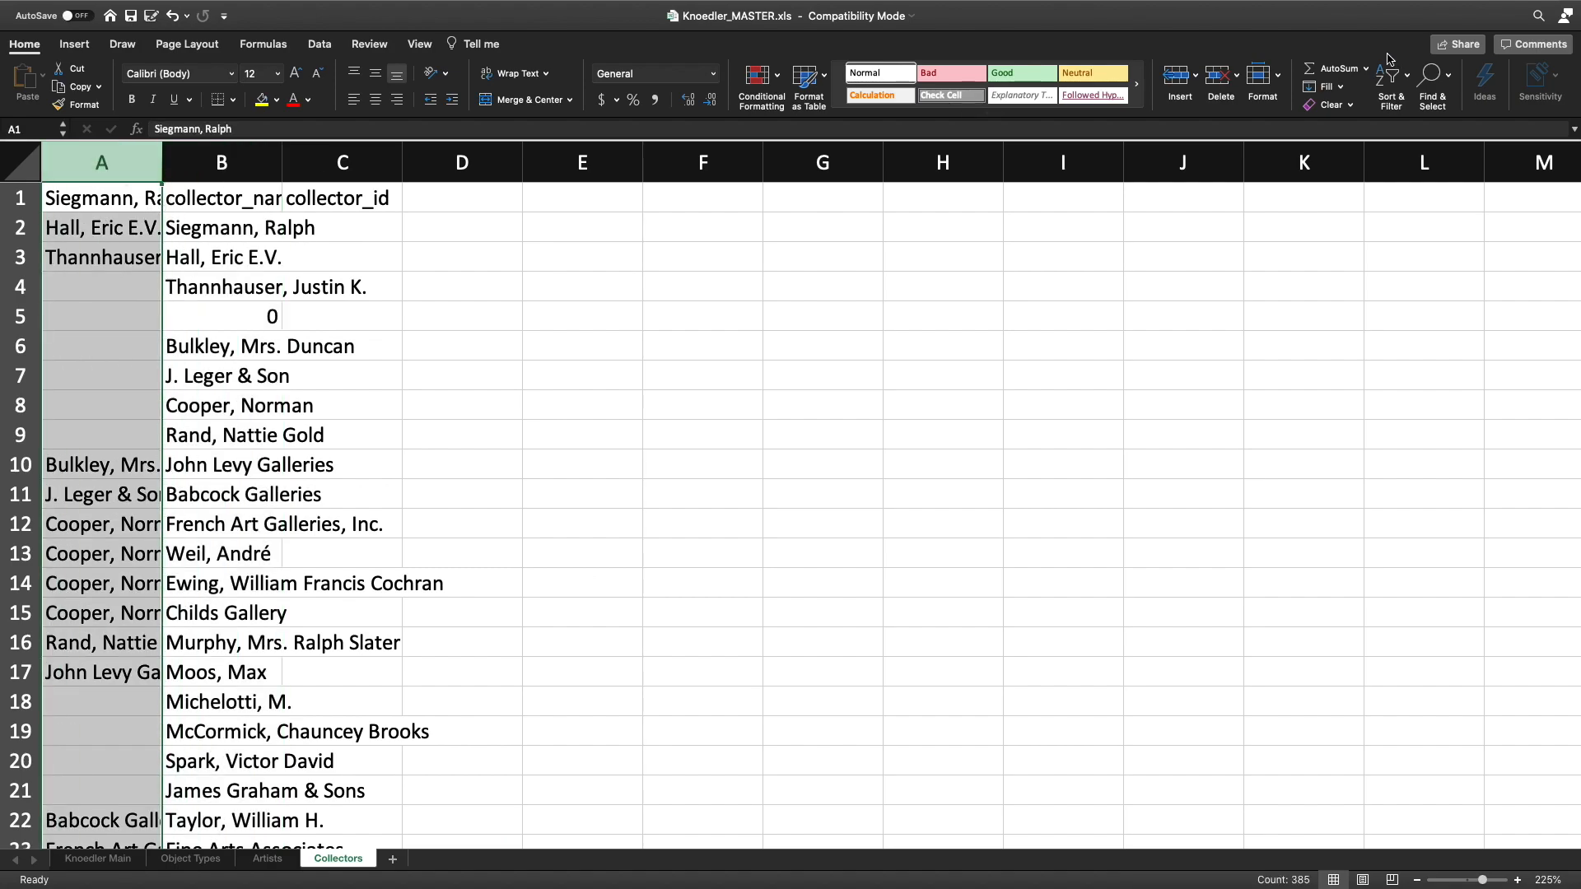
{"action": "left_click", "coordinate": [1222, 80]}
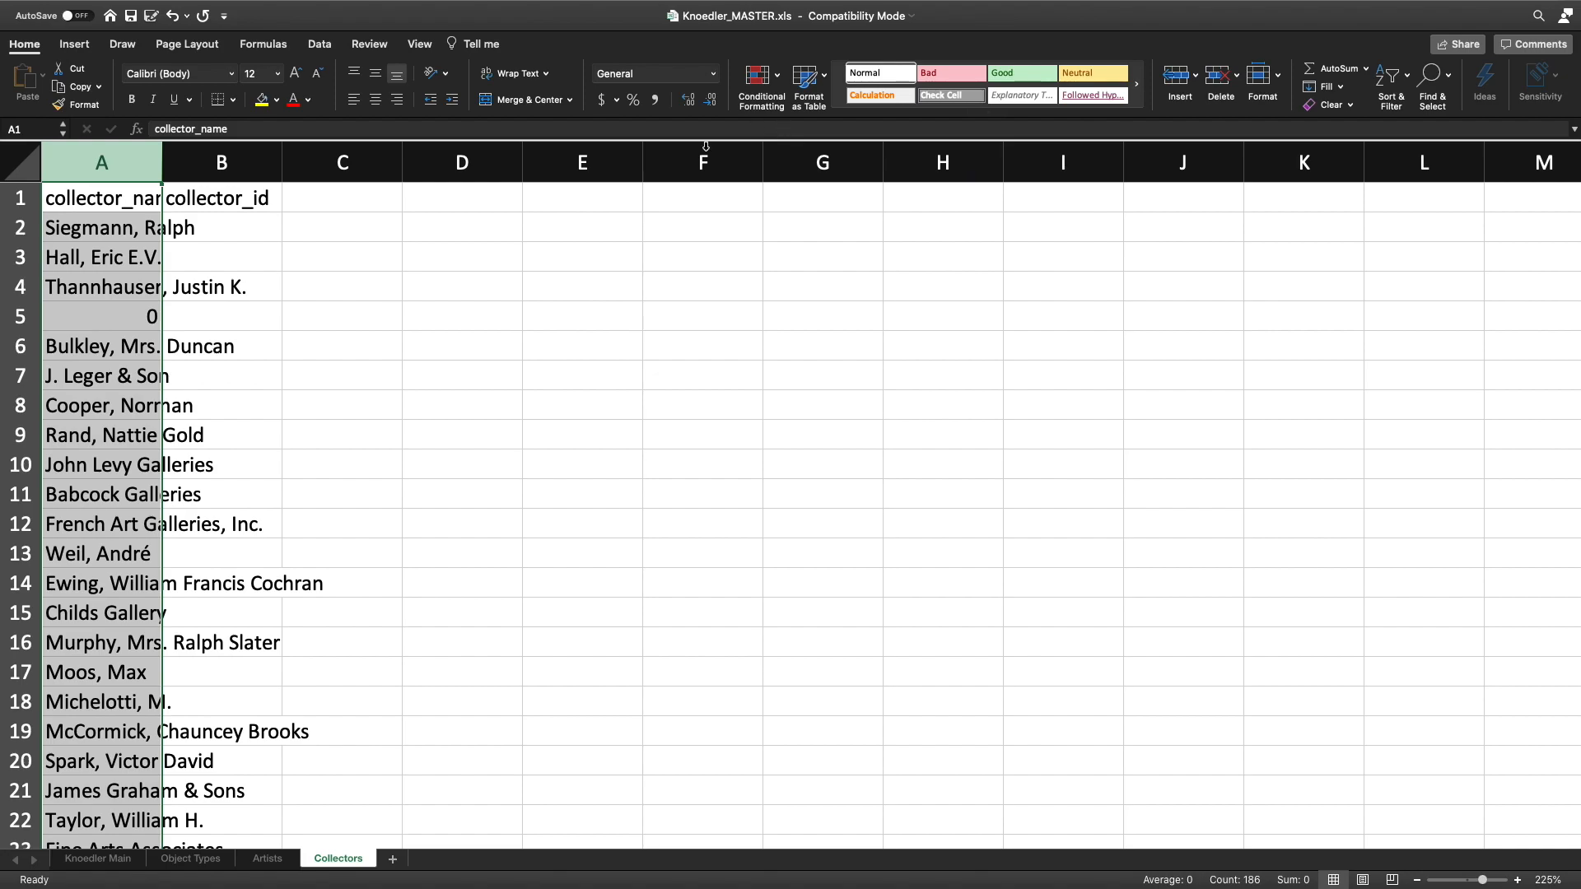
{"action": "left_click", "coordinate": [110, 198]}
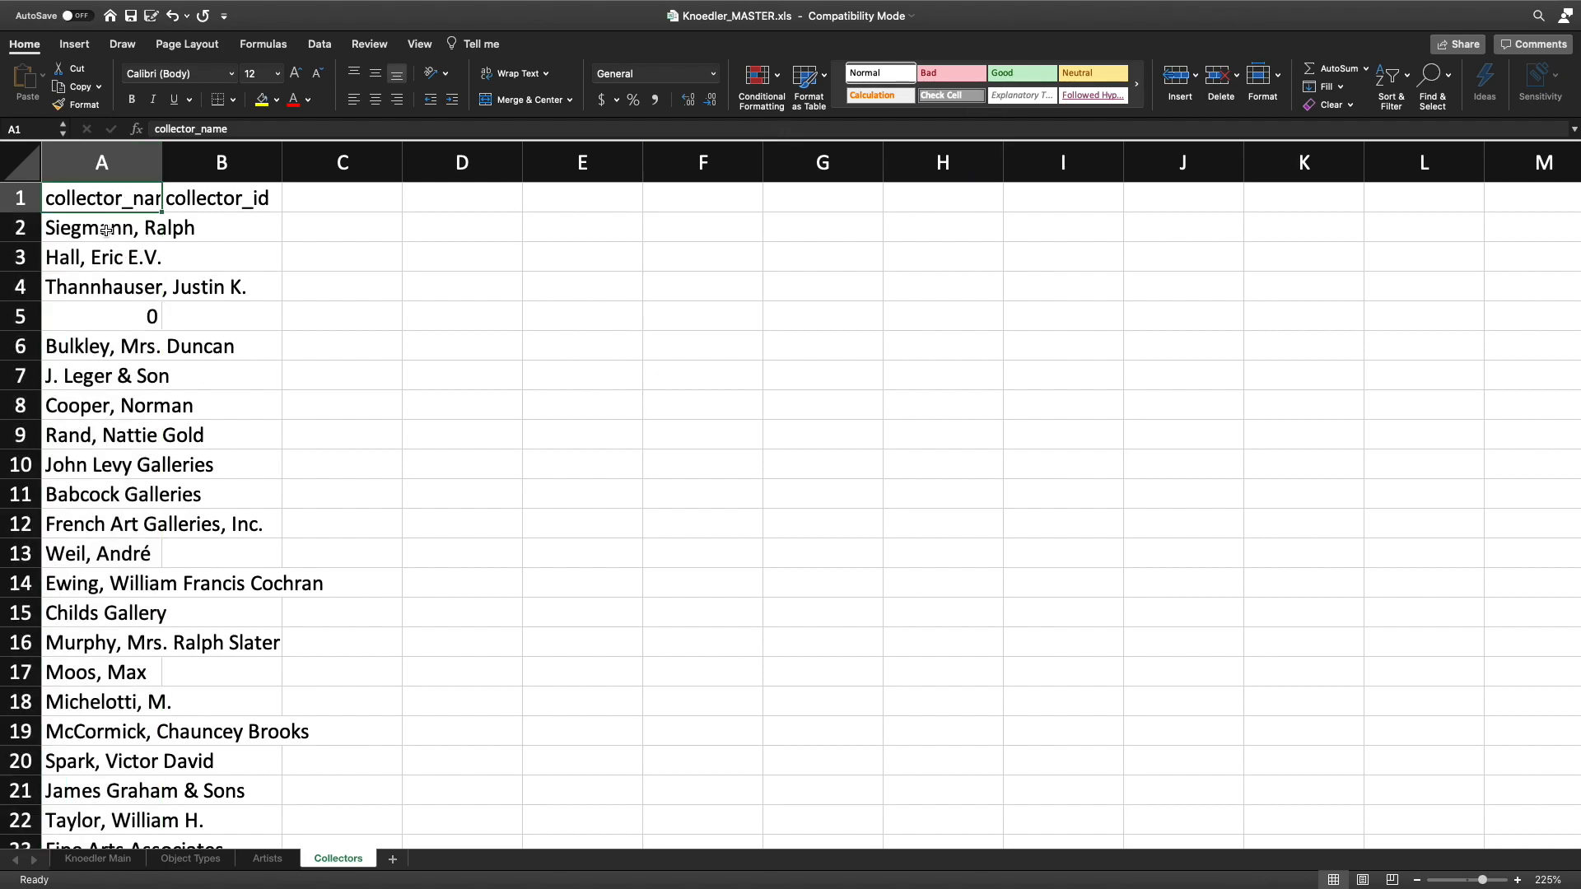
{"action": "left_click", "coordinate": [107, 231]}
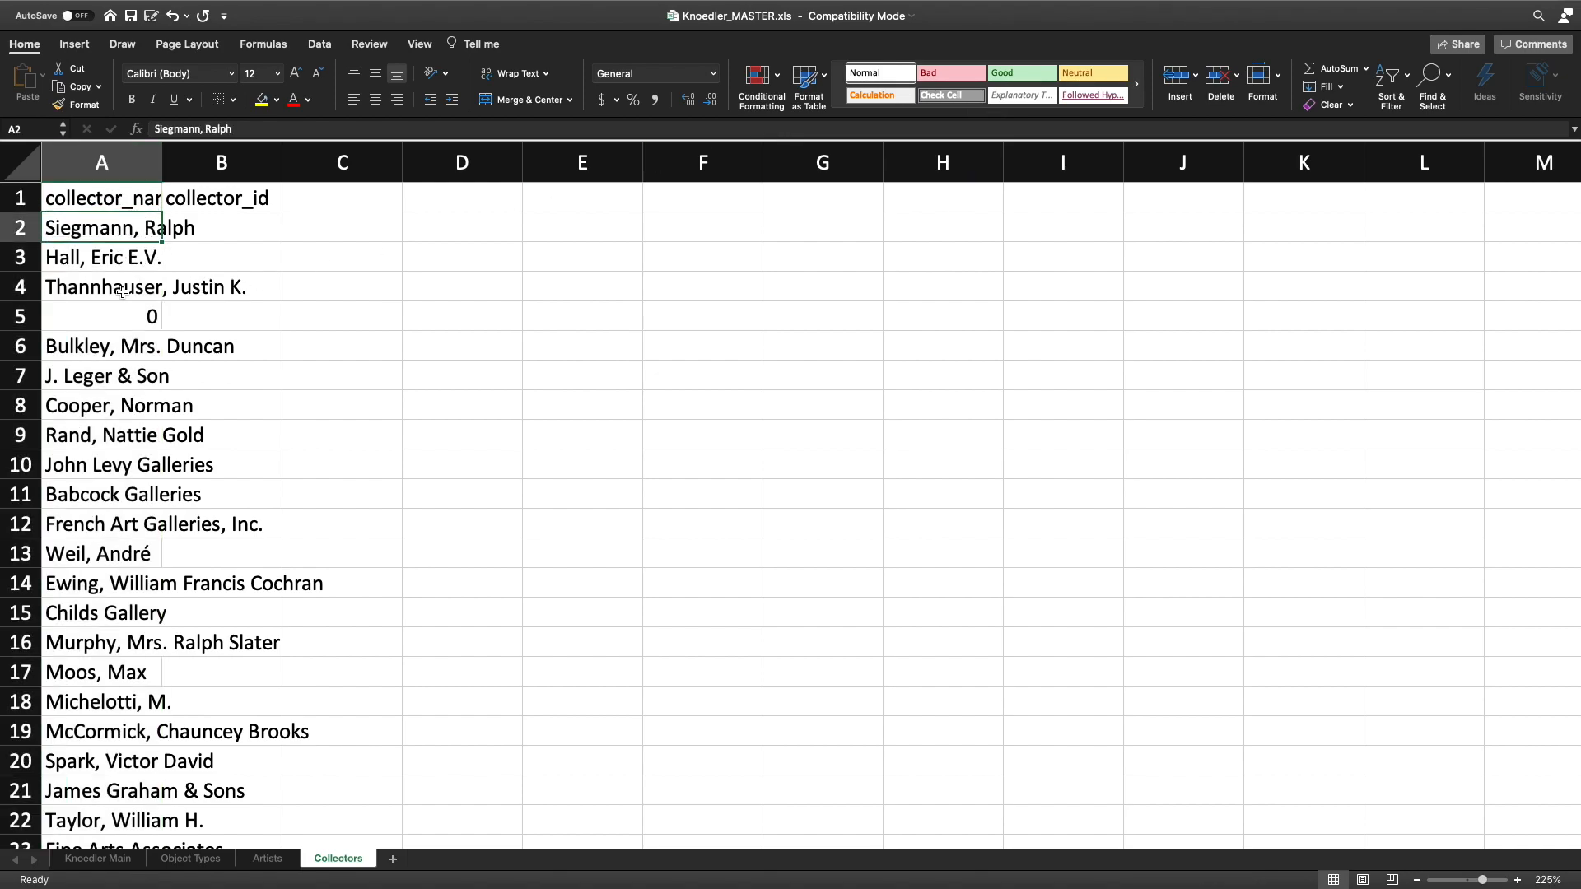
{"action": "left_click", "coordinate": [220, 162]}
{"action": "left_click", "coordinate": [226, 199]}
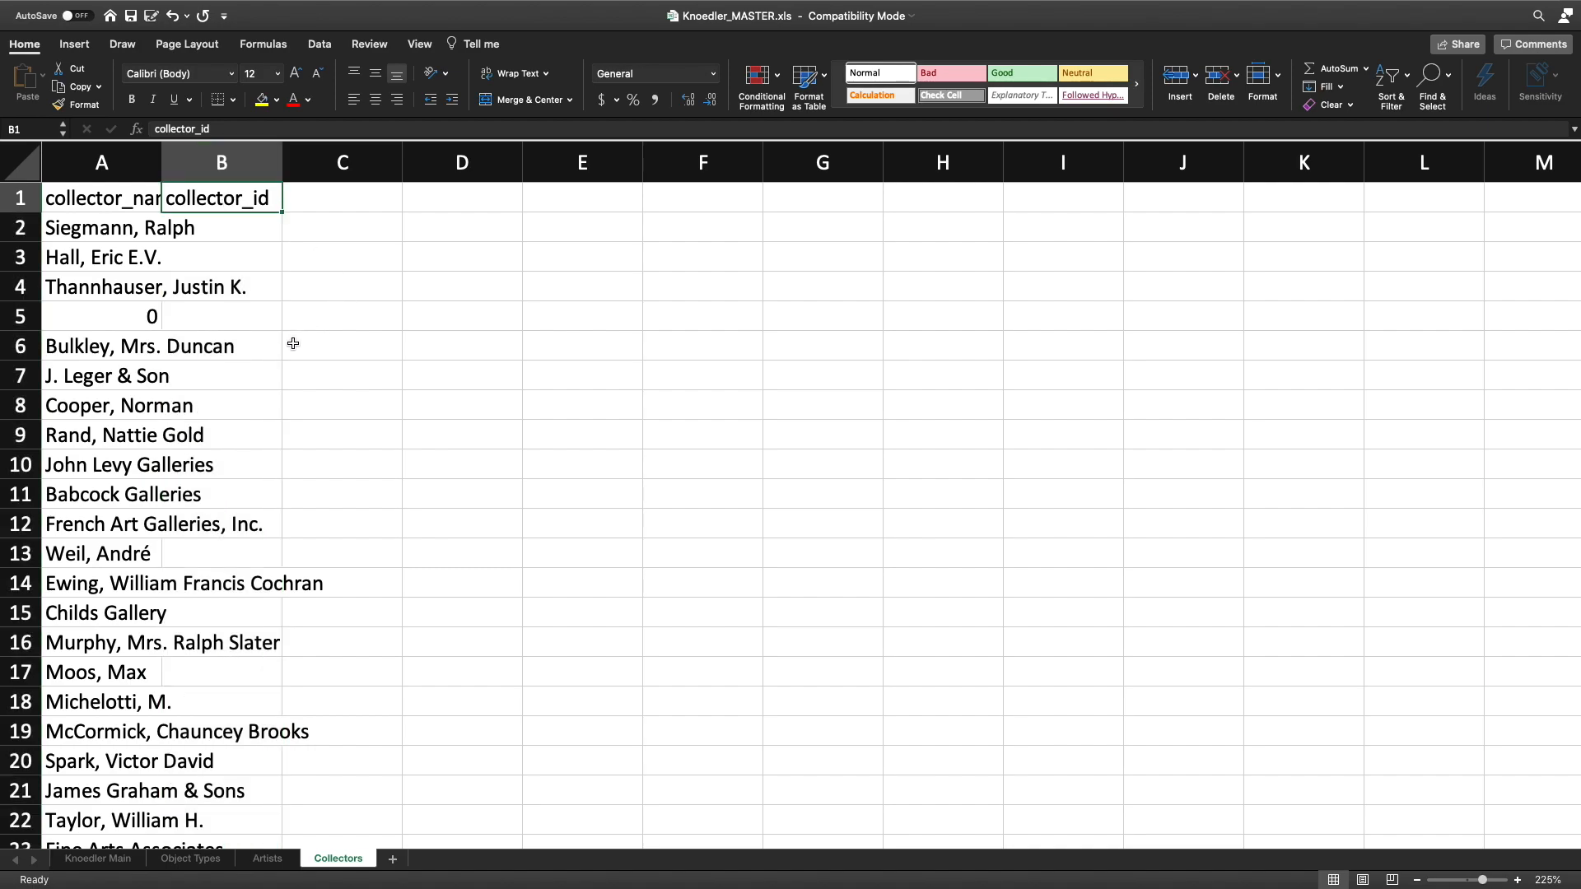
Delete row 5 containing the 0 entry from the collector list.
{"action": "left_click", "coordinate": [109, 314]}
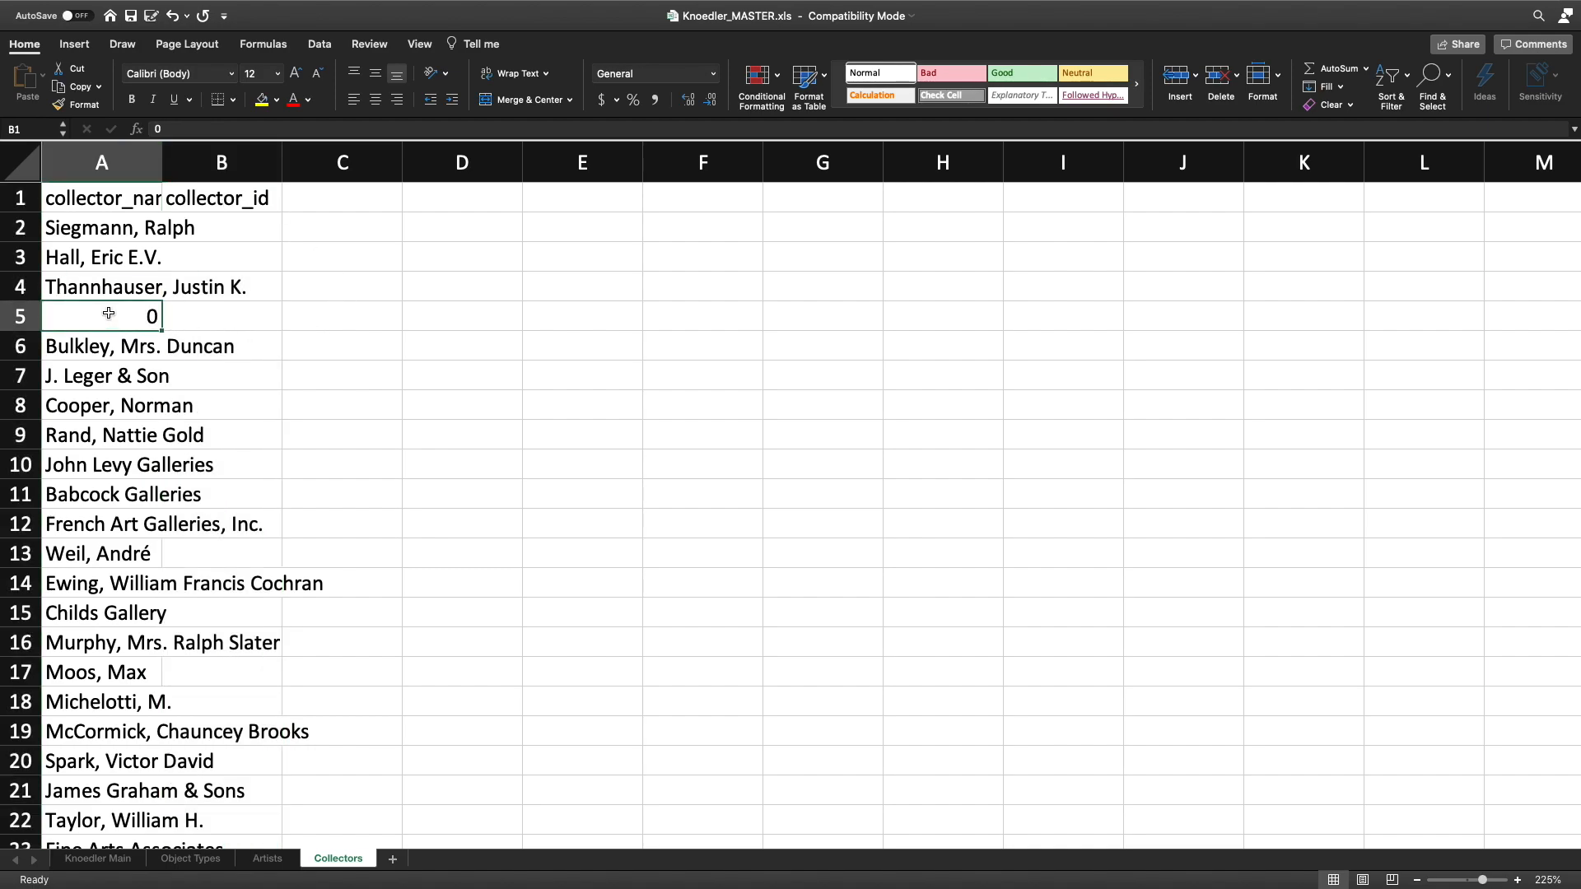
{"action": "left_click", "coordinate": [19, 317]}
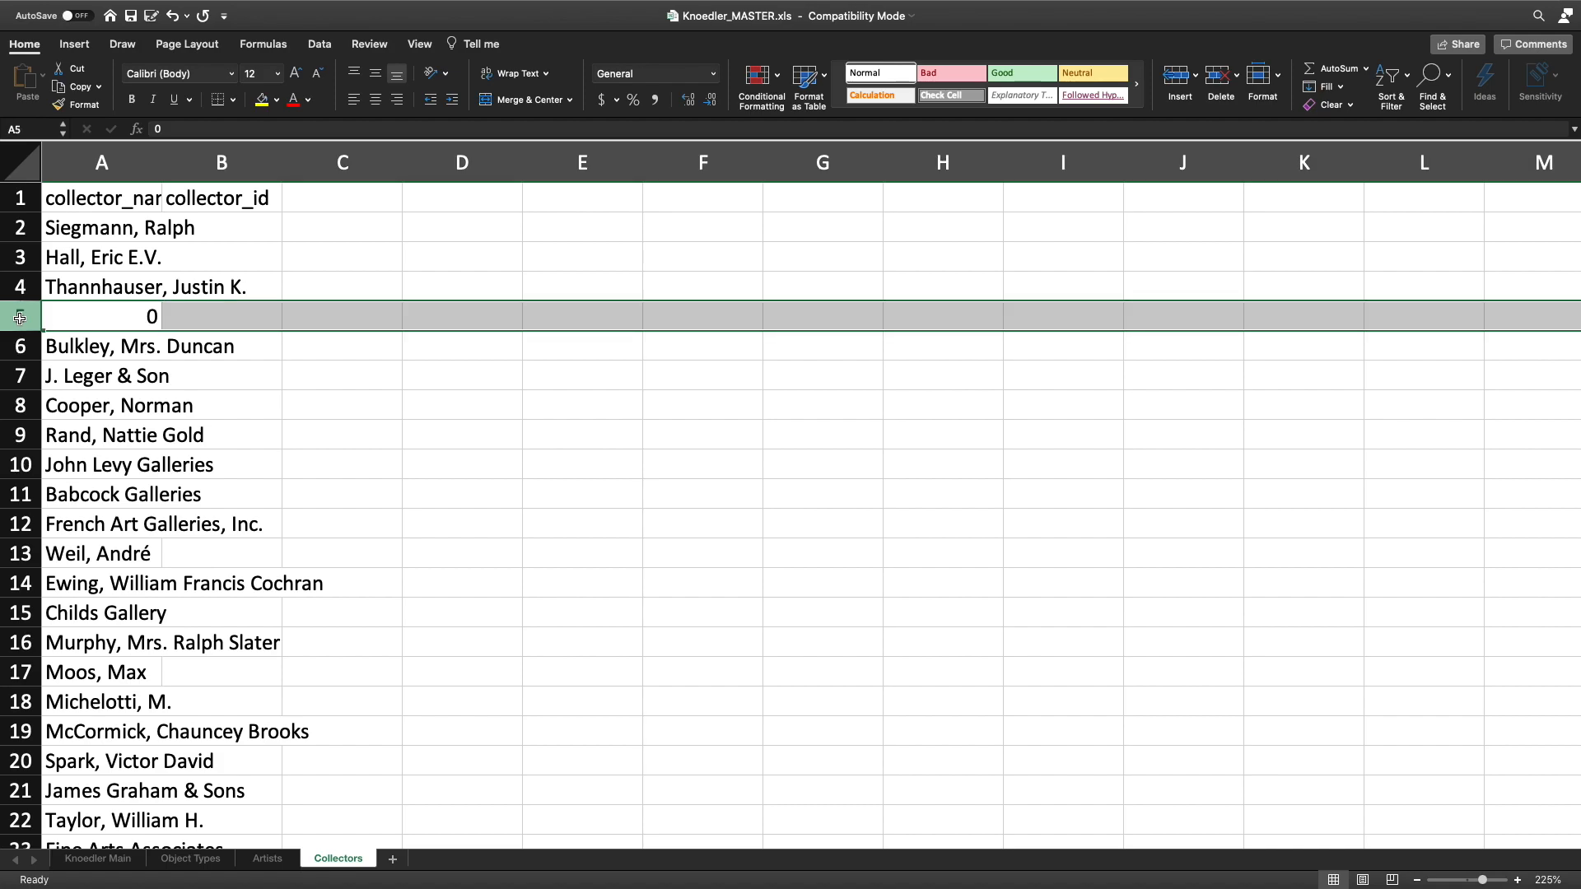
{"action": "left_click", "coordinate": [1217, 78]}
{"action": "left_click", "coordinate": [346, 460]}
{"action": "scroll", "coordinate": [347, 346], "scroll_direction": "down", "scroll_amount": 1}
Enter 5000 in B2 as the first collector_id and fill the column down to the last collector as a series.
{"action": "left_click", "coordinate": [247, 234]}
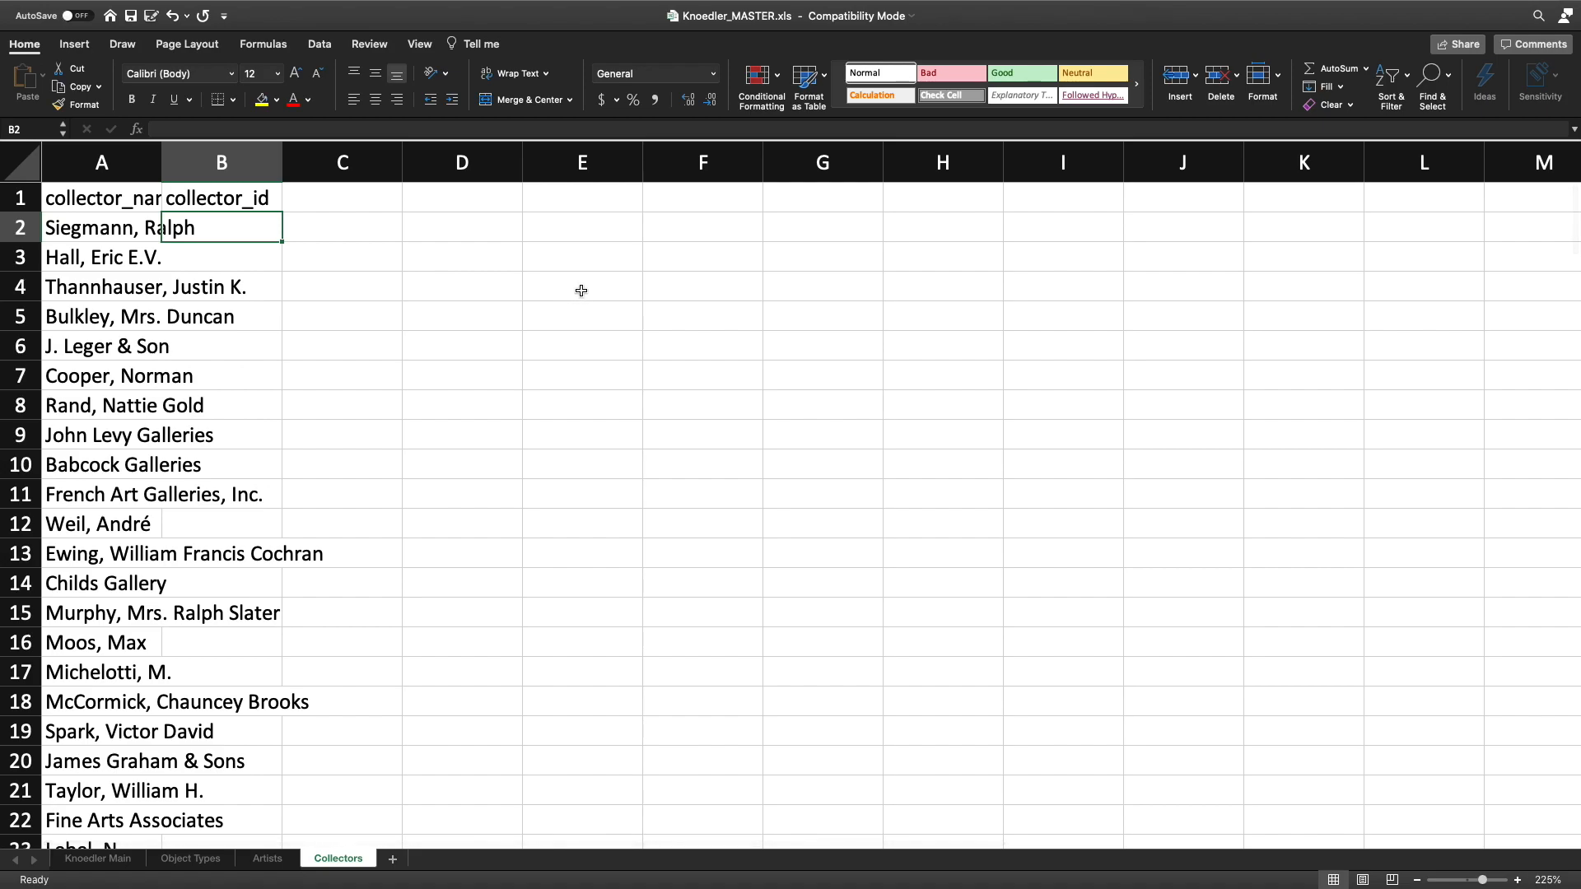
{"action": "type", "text": "5000"}
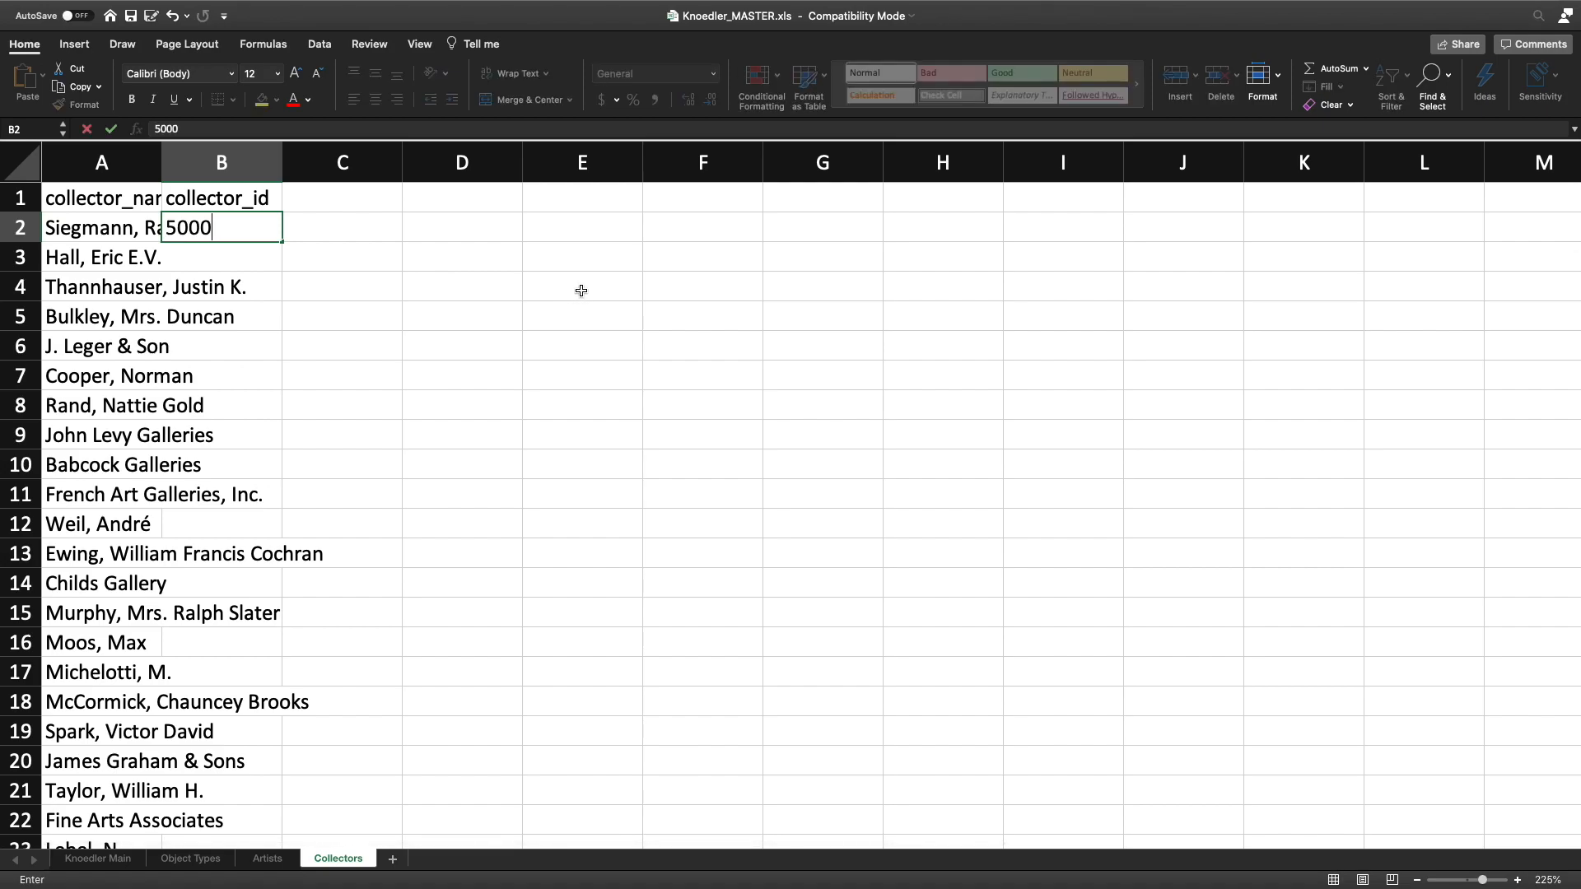
{"action": "scroll", "coordinate": [581, 296], "scroll_direction": "down", "scroll_amount": 2}
{"action": "scroll", "coordinate": [382, 285], "scroll_direction": "up", "scroll_amount": 2}
{"action": "left_click", "coordinate": [283, 241]}
{"action": "double_click", "coordinate": [283, 241]}
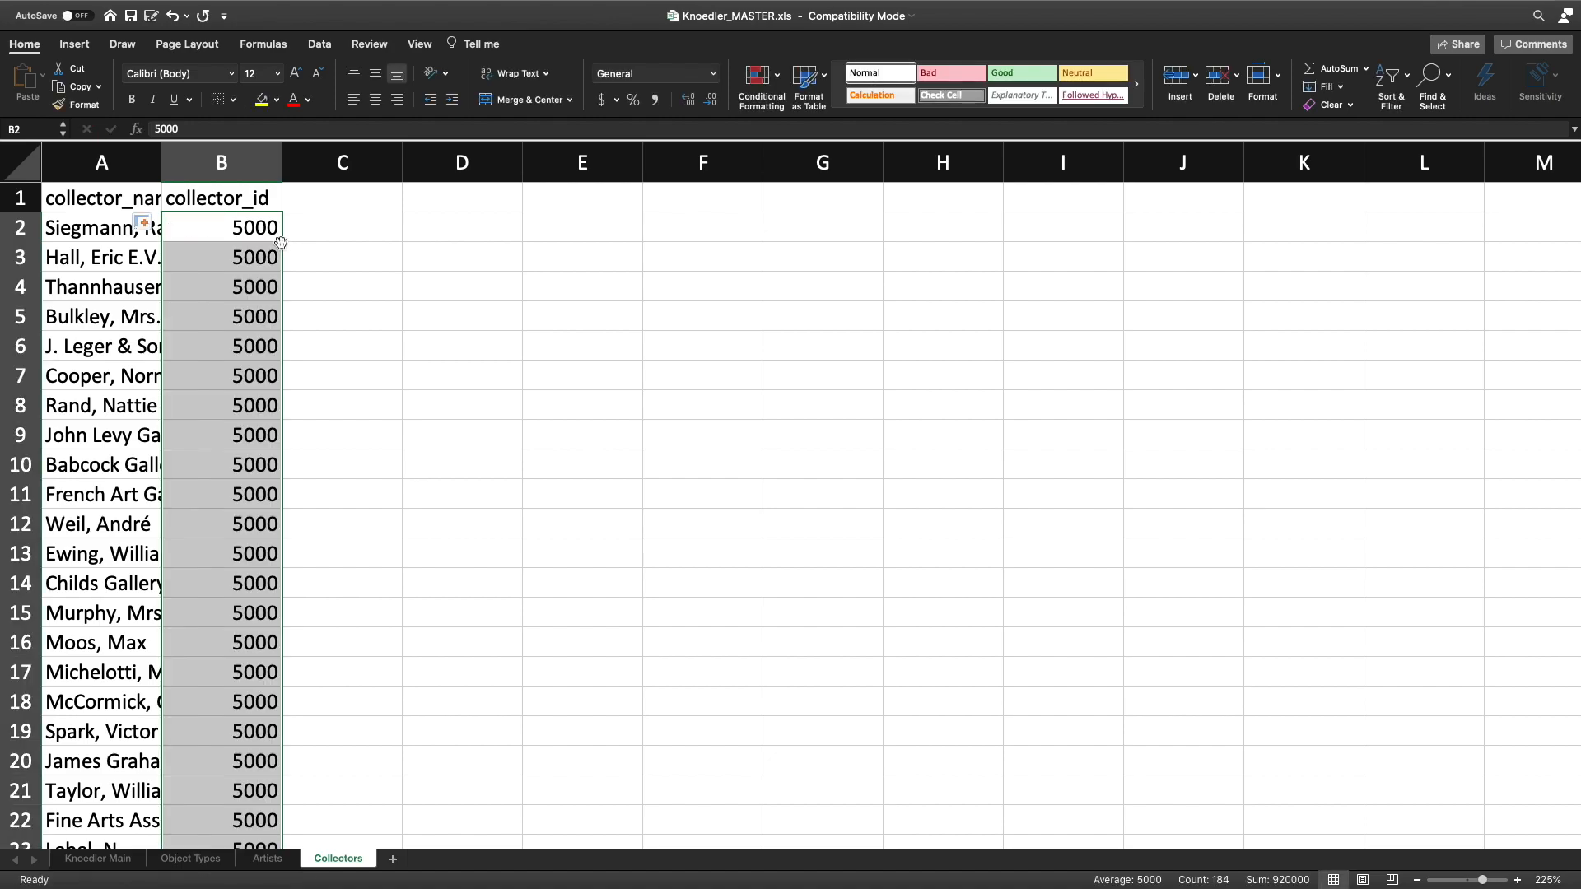
{"action": "left_click", "coordinate": [143, 226]}
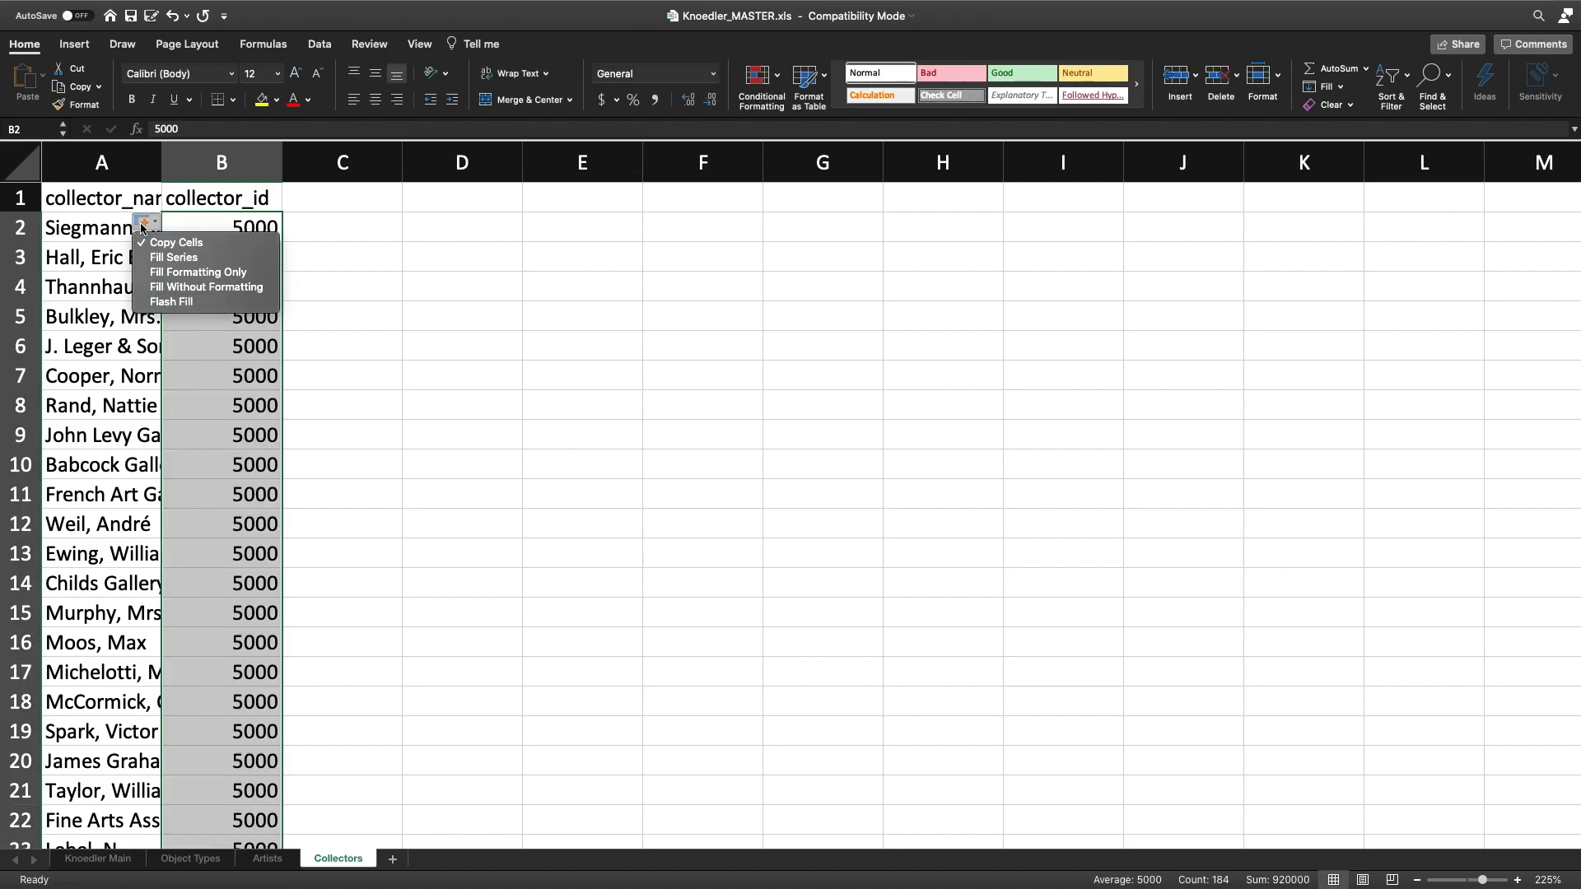
{"action": "left_click", "coordinate": [174, 257]}
{"action": "left_click", "coordinate": [334, 286]}
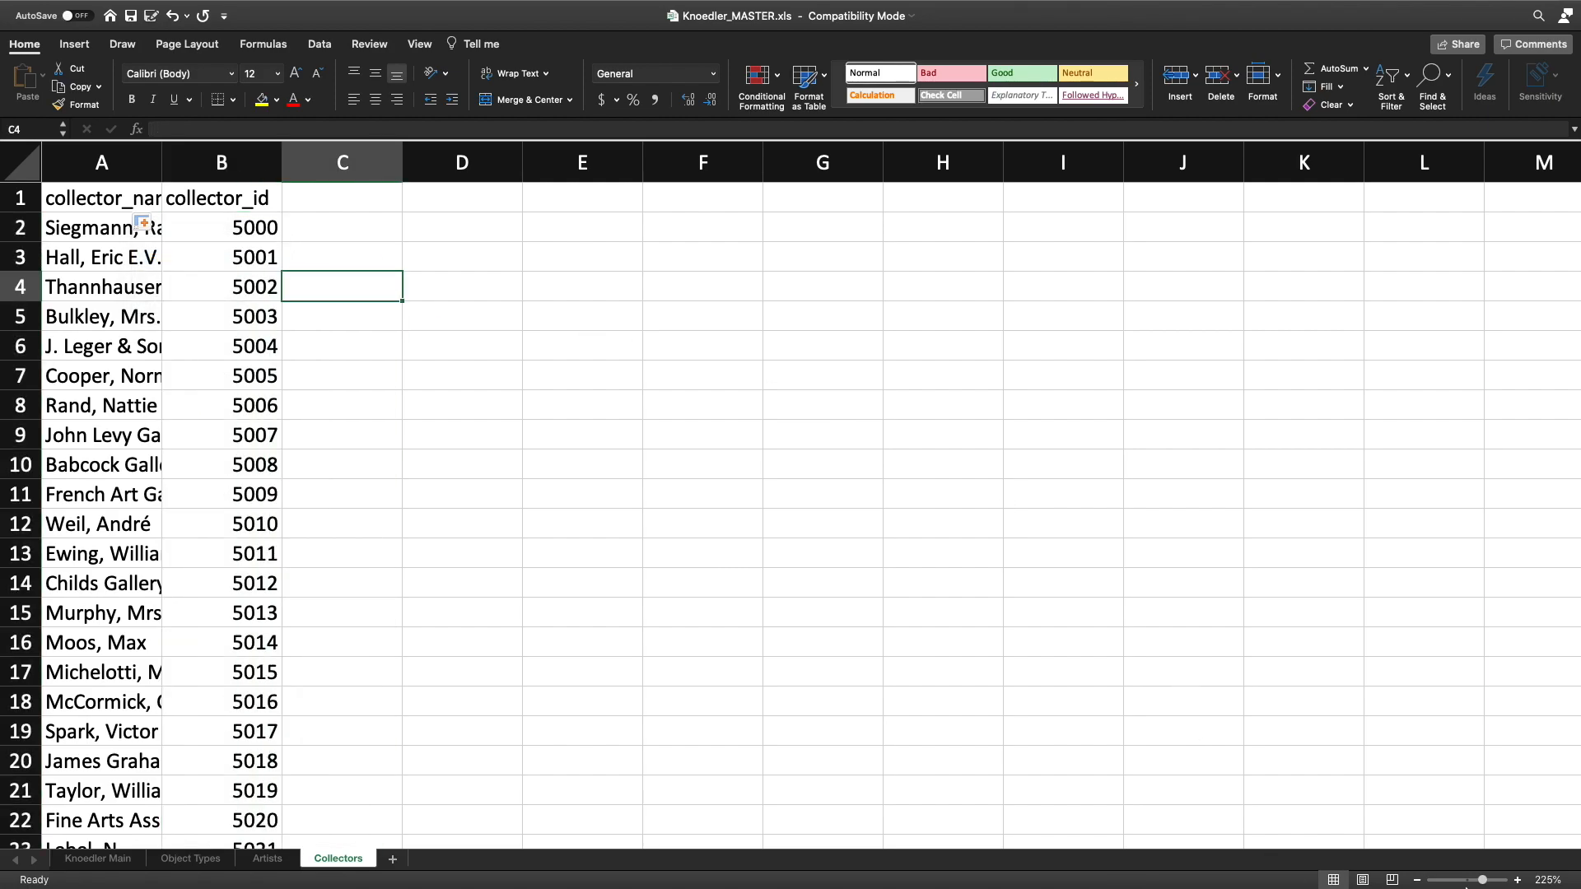
Go back to the Knoedler Main sheet and look at the category1 and category2 columns.
{"action": "scroll", "coordinate": [844, 688], "scroll_direction": "down", "scroll_amount": 5}
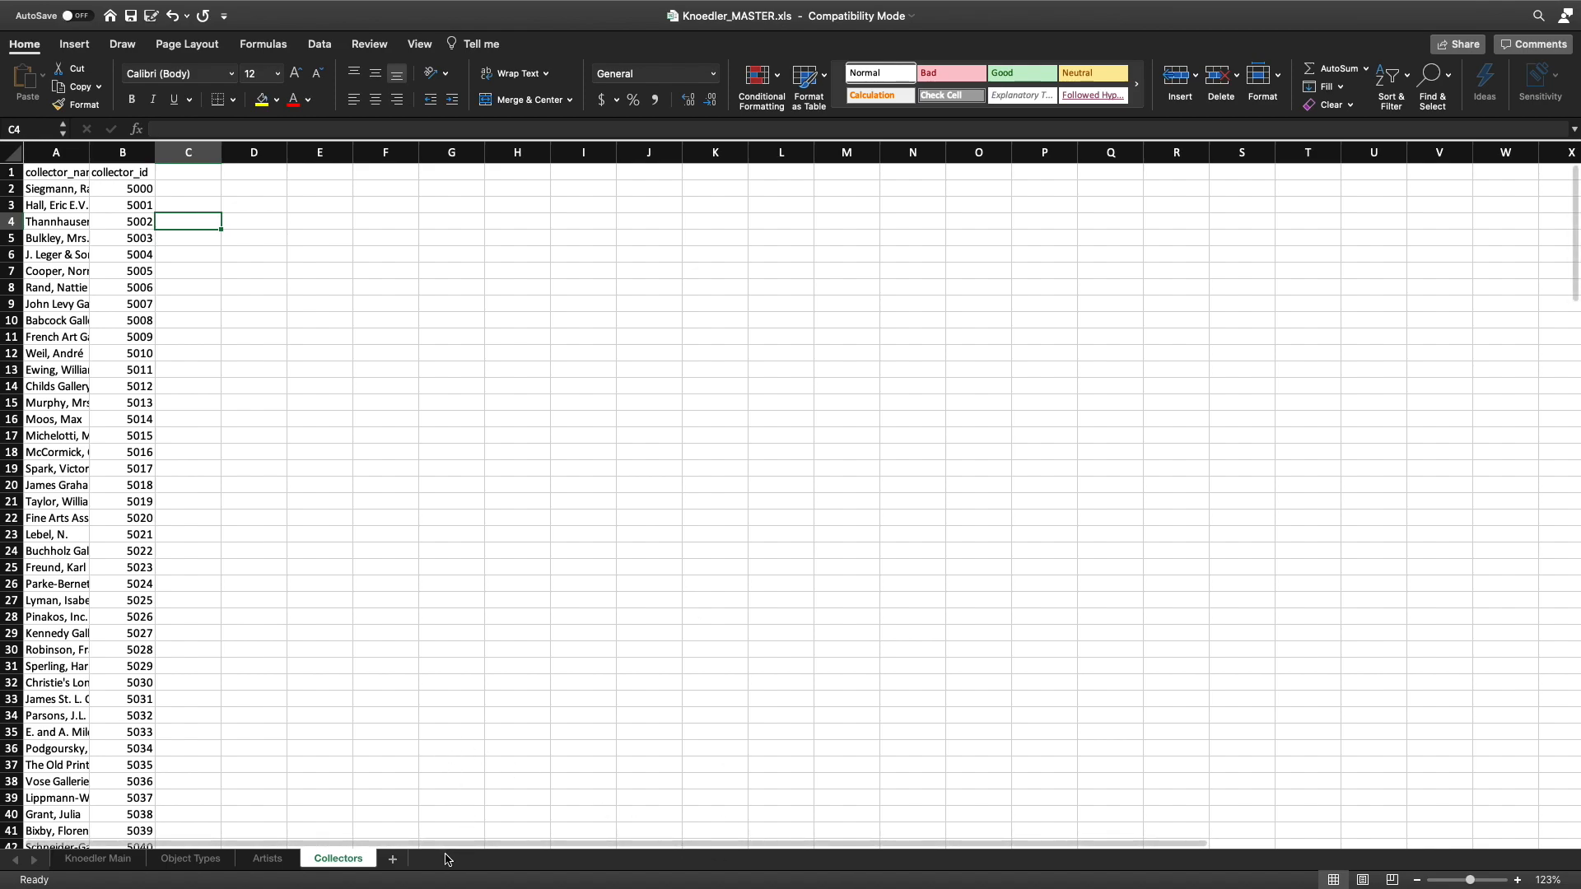
{"action": "left_click", "coordinate": [130, 864]}
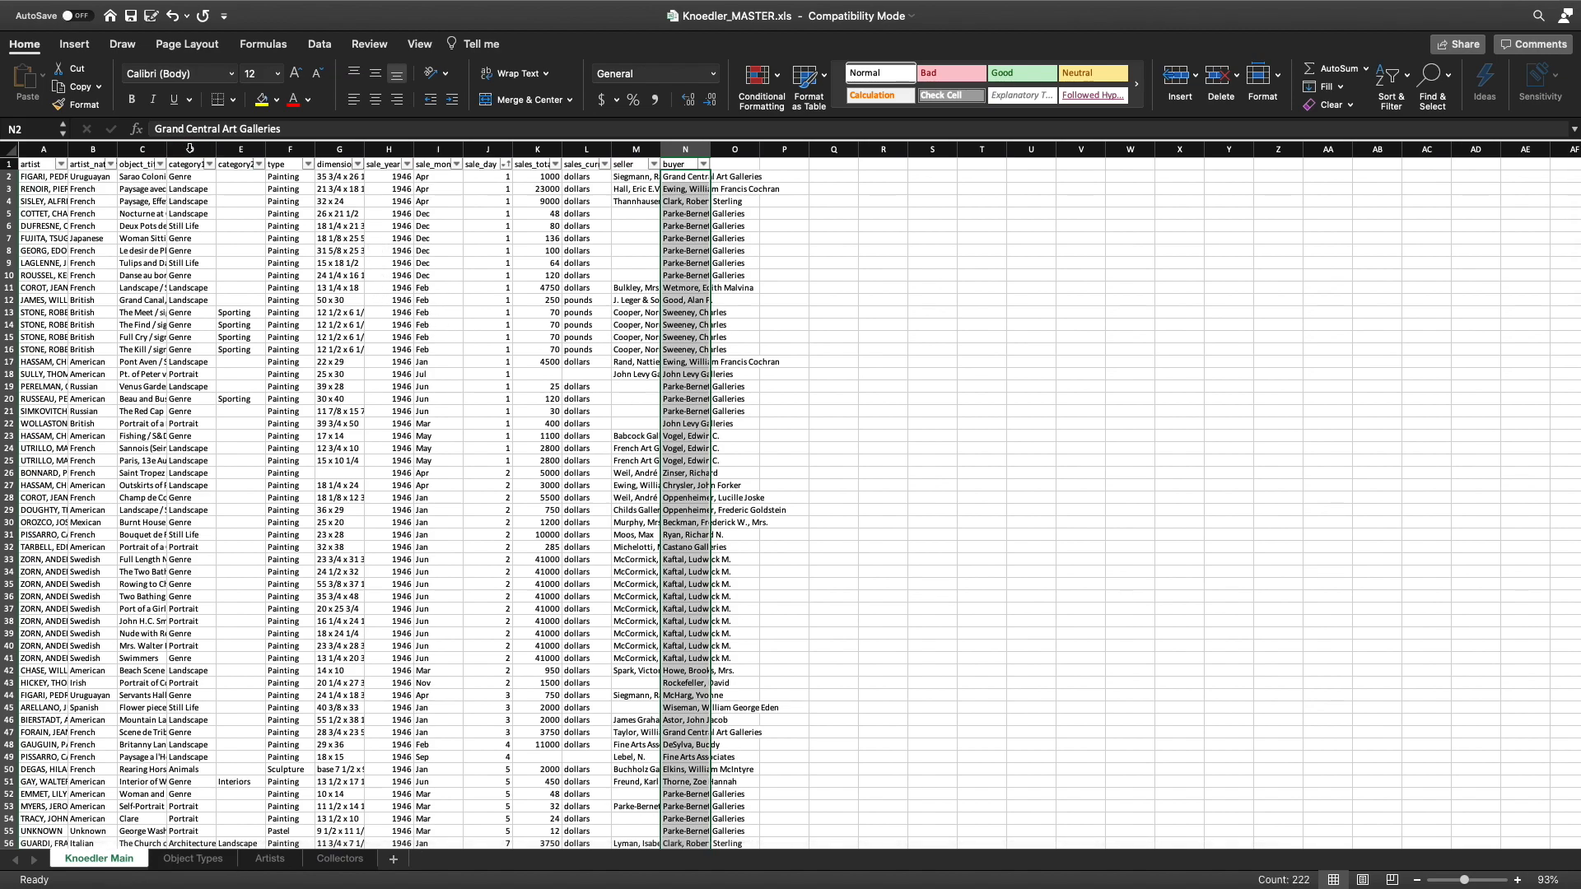
{"action": "left_click", "coordinate": [173, 164]}
{"action": "left_click", "coordinate": [241, 163]}
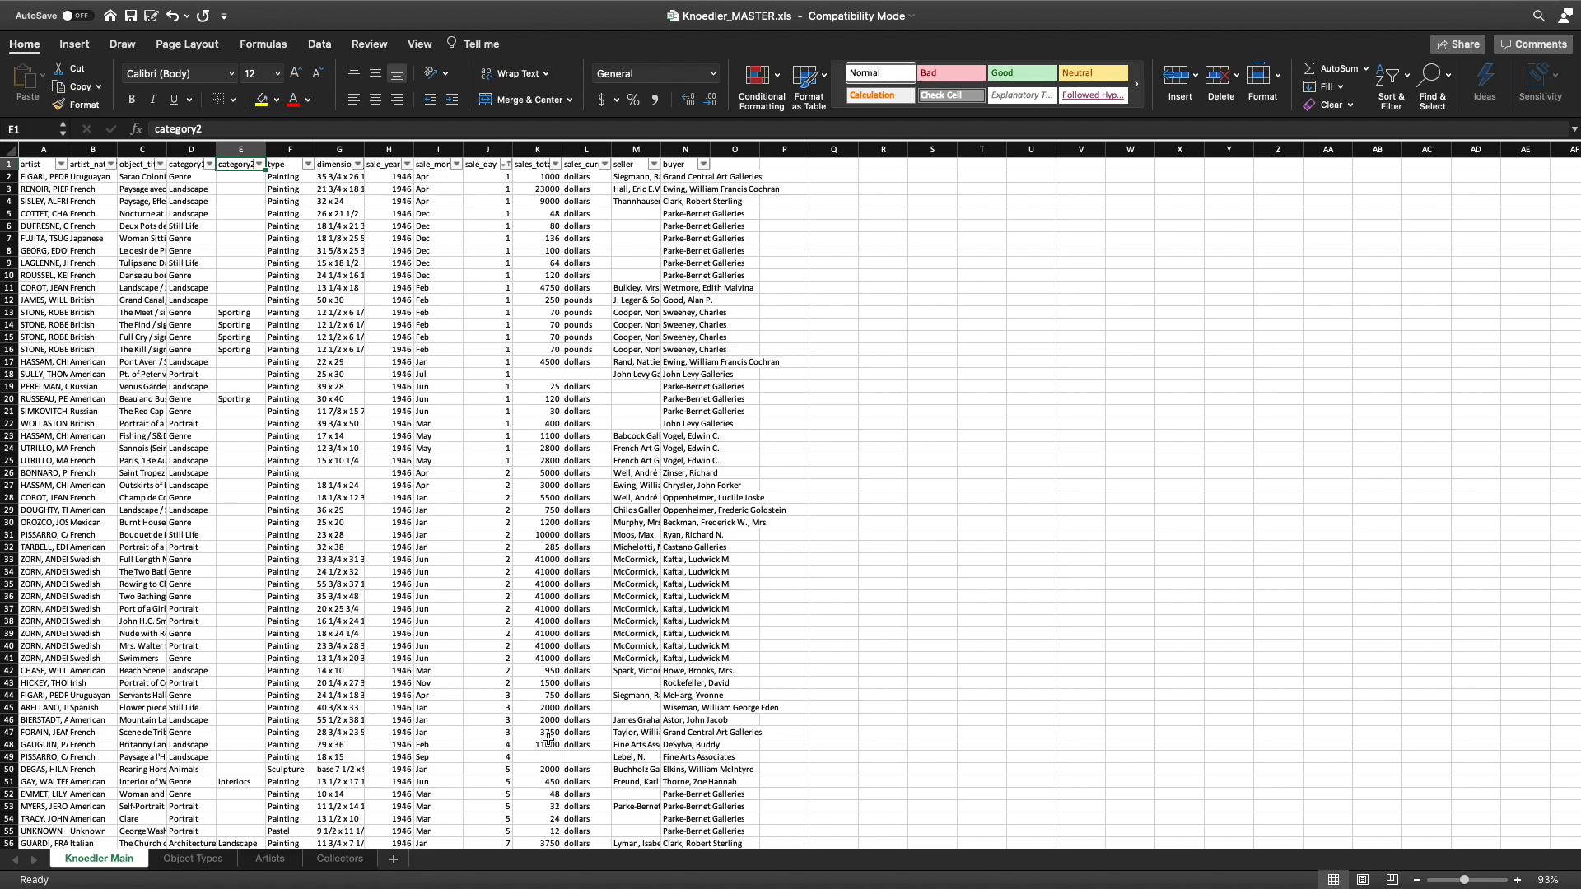
Add a new sheet after Knoedler Main and name it Subject Categories.
{"action": "left_click", "coordinate": [394, 859]}
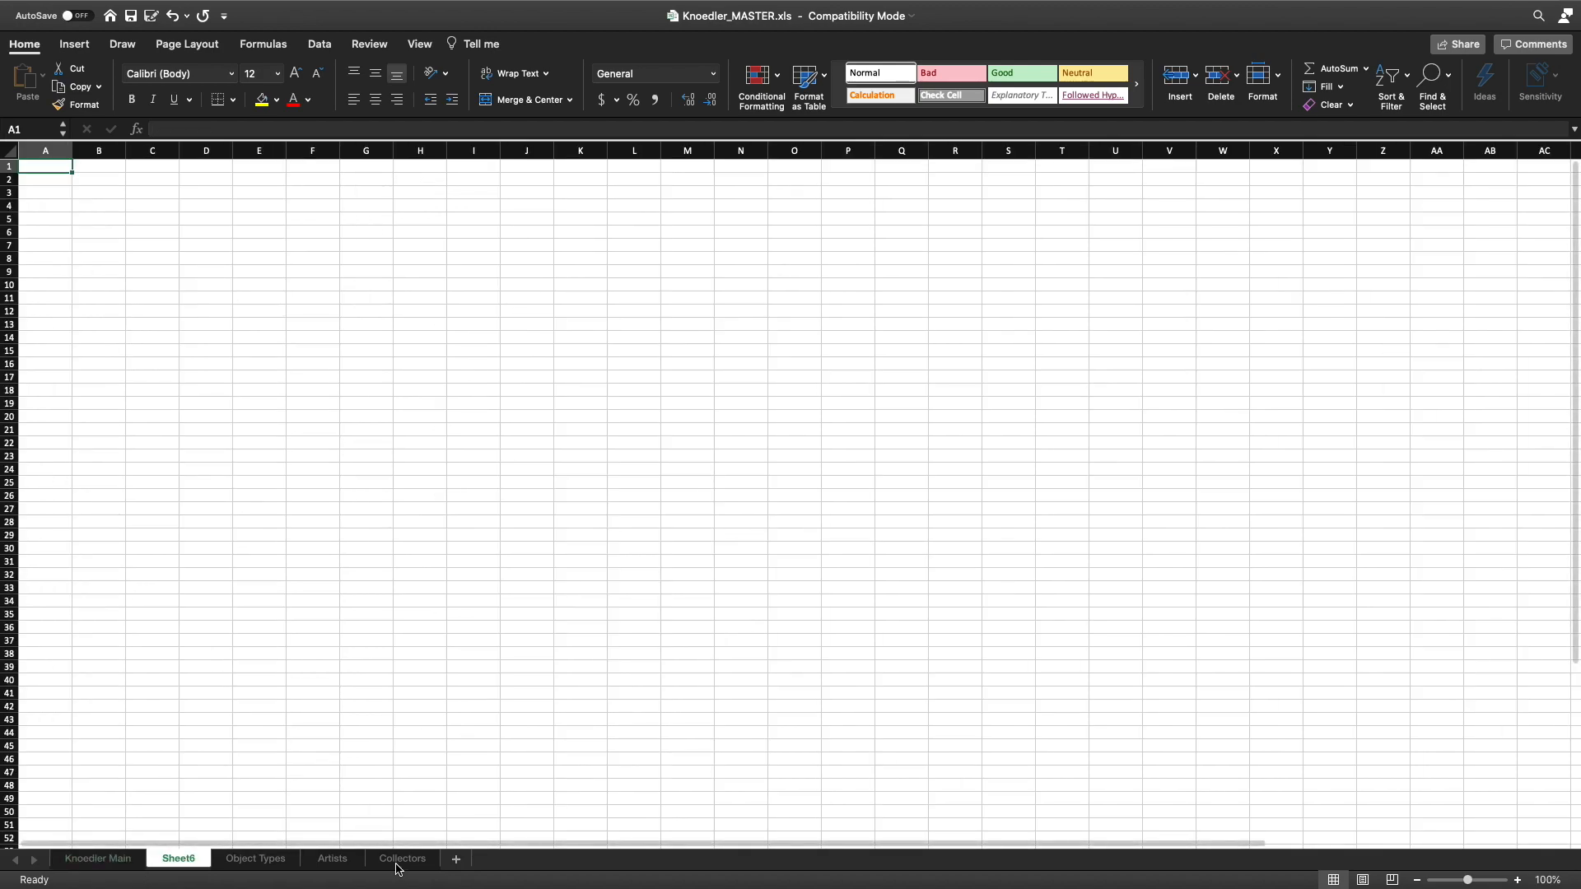
{"action": "double_click", "coordinate": [179, 859]}
{"action": "type", "text": "Subject "}
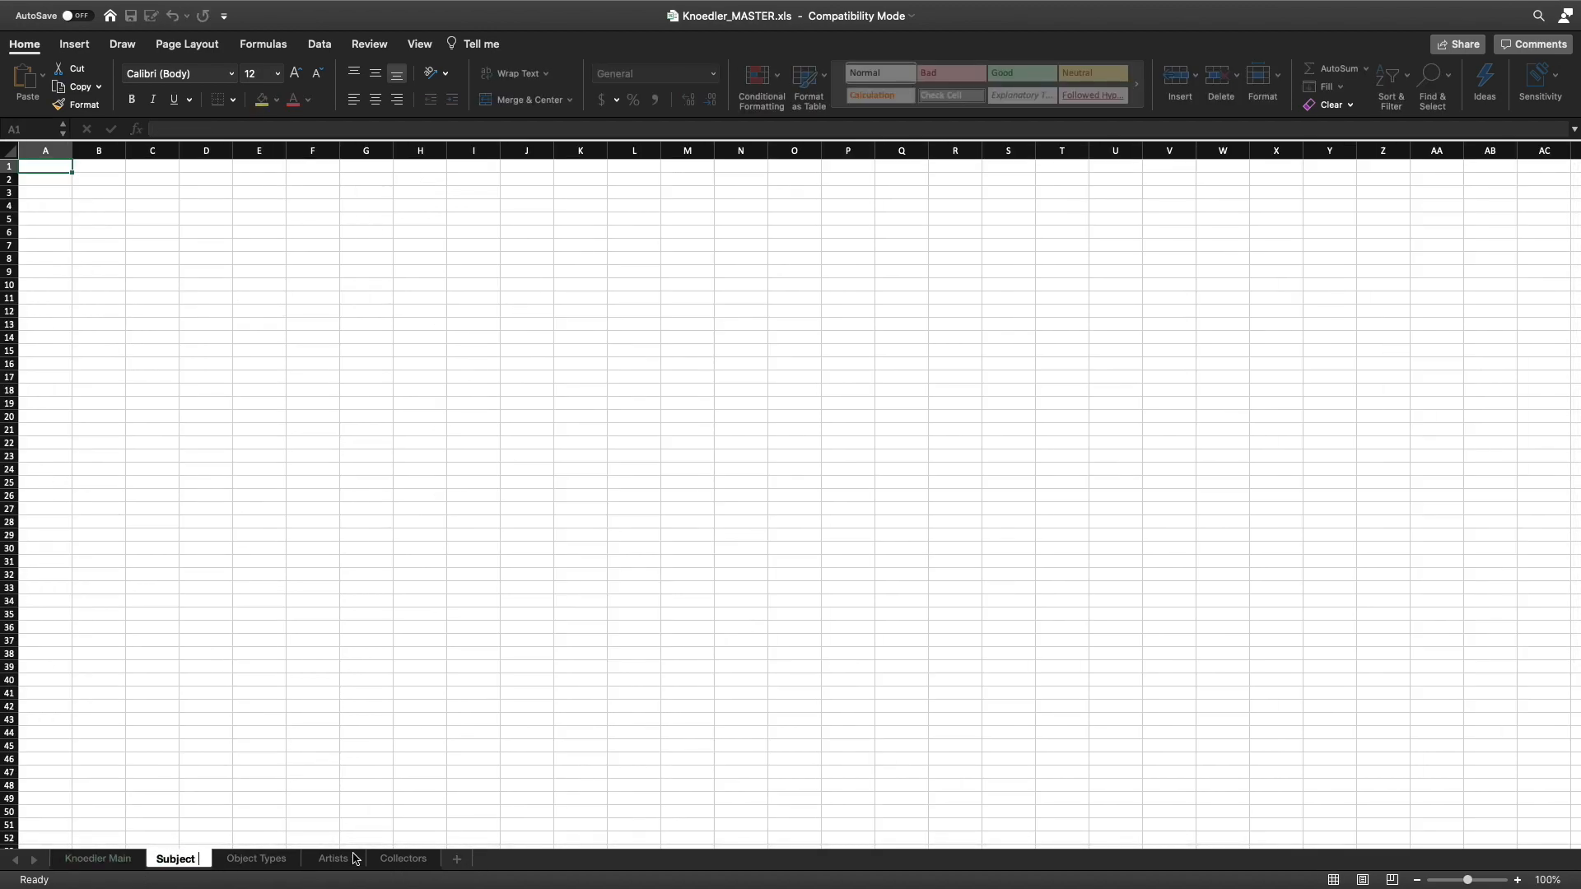
{"action": "type", "text": "Categories"}
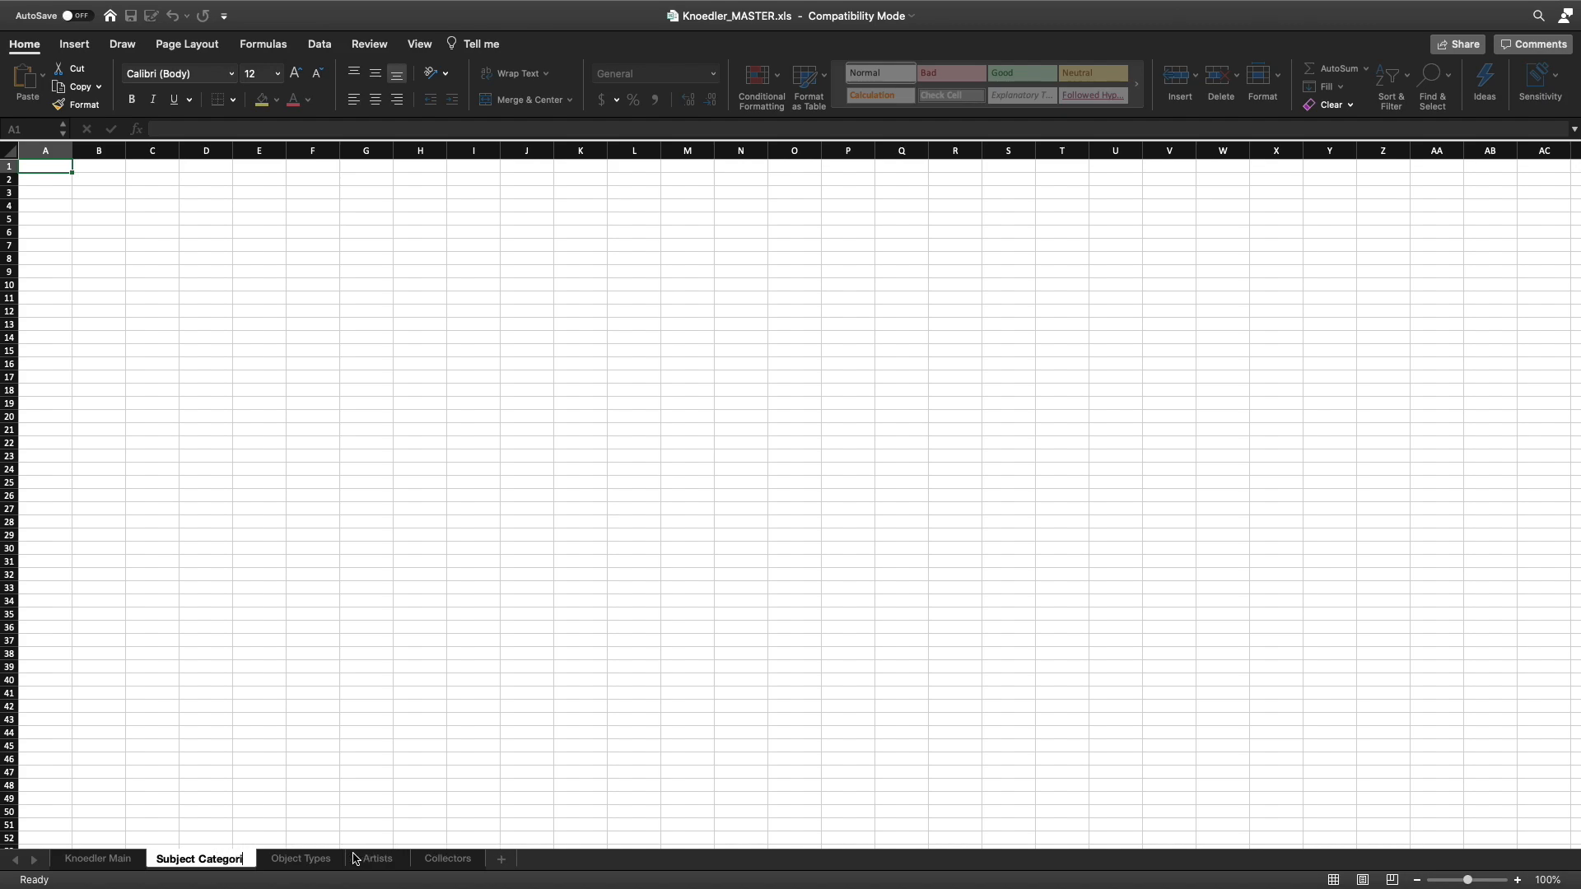
{"action": "key", "text": "Return"}
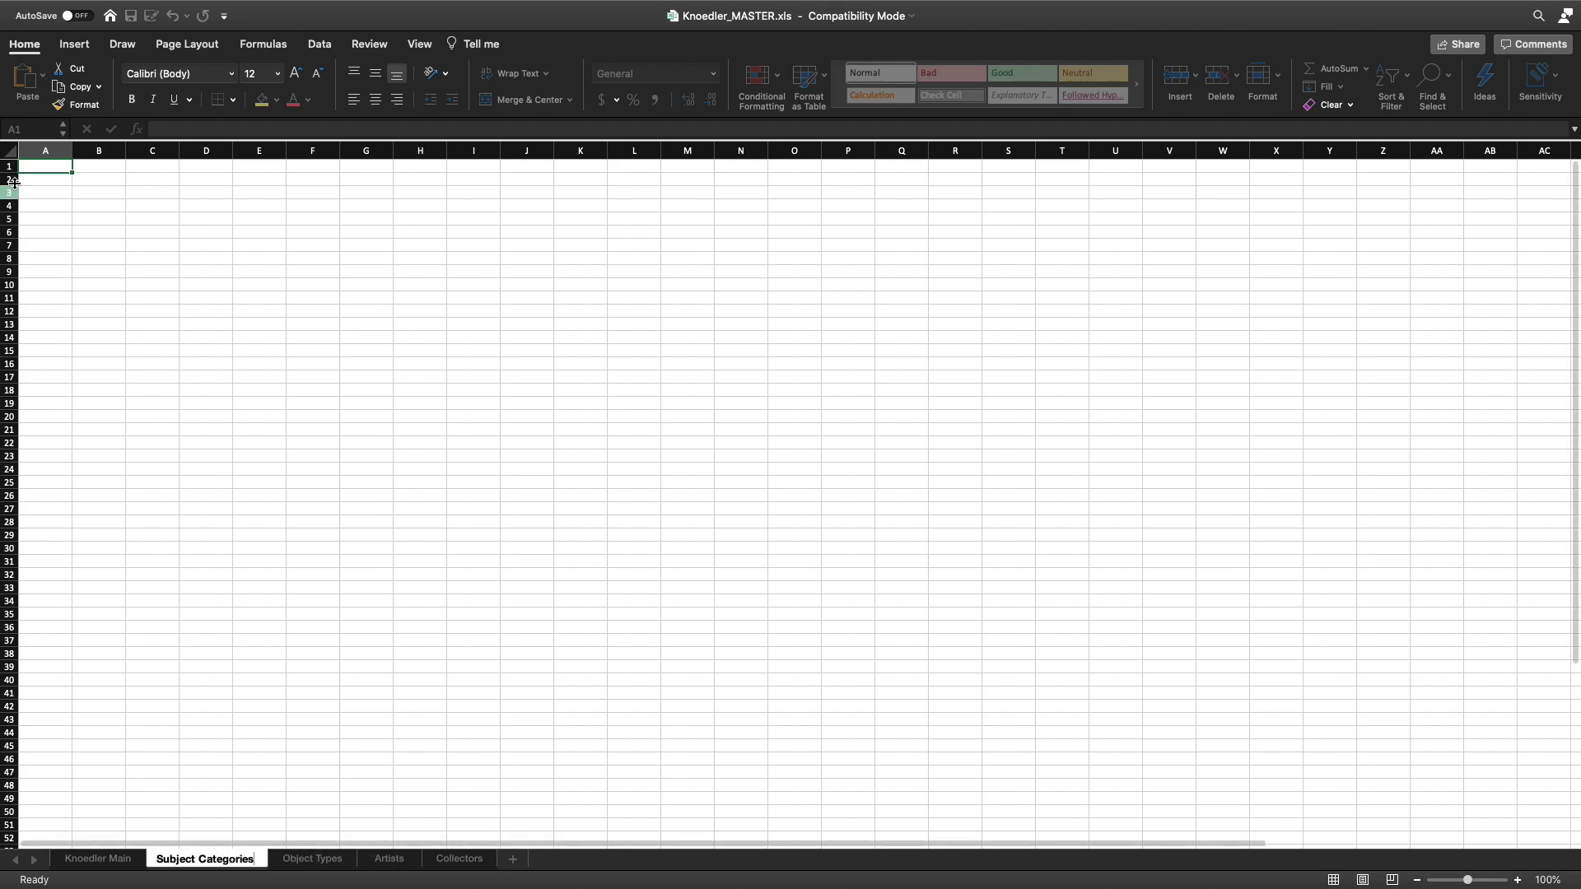
Copy the whole category1 column from the Knoedler Main sheet into column A of the Subject Categories sheet.
{"action": "left_click", "coordinate": [99, 859]}
{"action": "scroll", "coordinate": [230, 194], "scroll_direction": "down", "scroll_amount": 3}
{"action": "scroll", "coordinate": [209, 216], "scroll_direction": "up", "scroll_amount": 2}
{"action": "scroll", "coordinate": [209, 216], "scroll_direction": "up", "scroll_amount": 1}
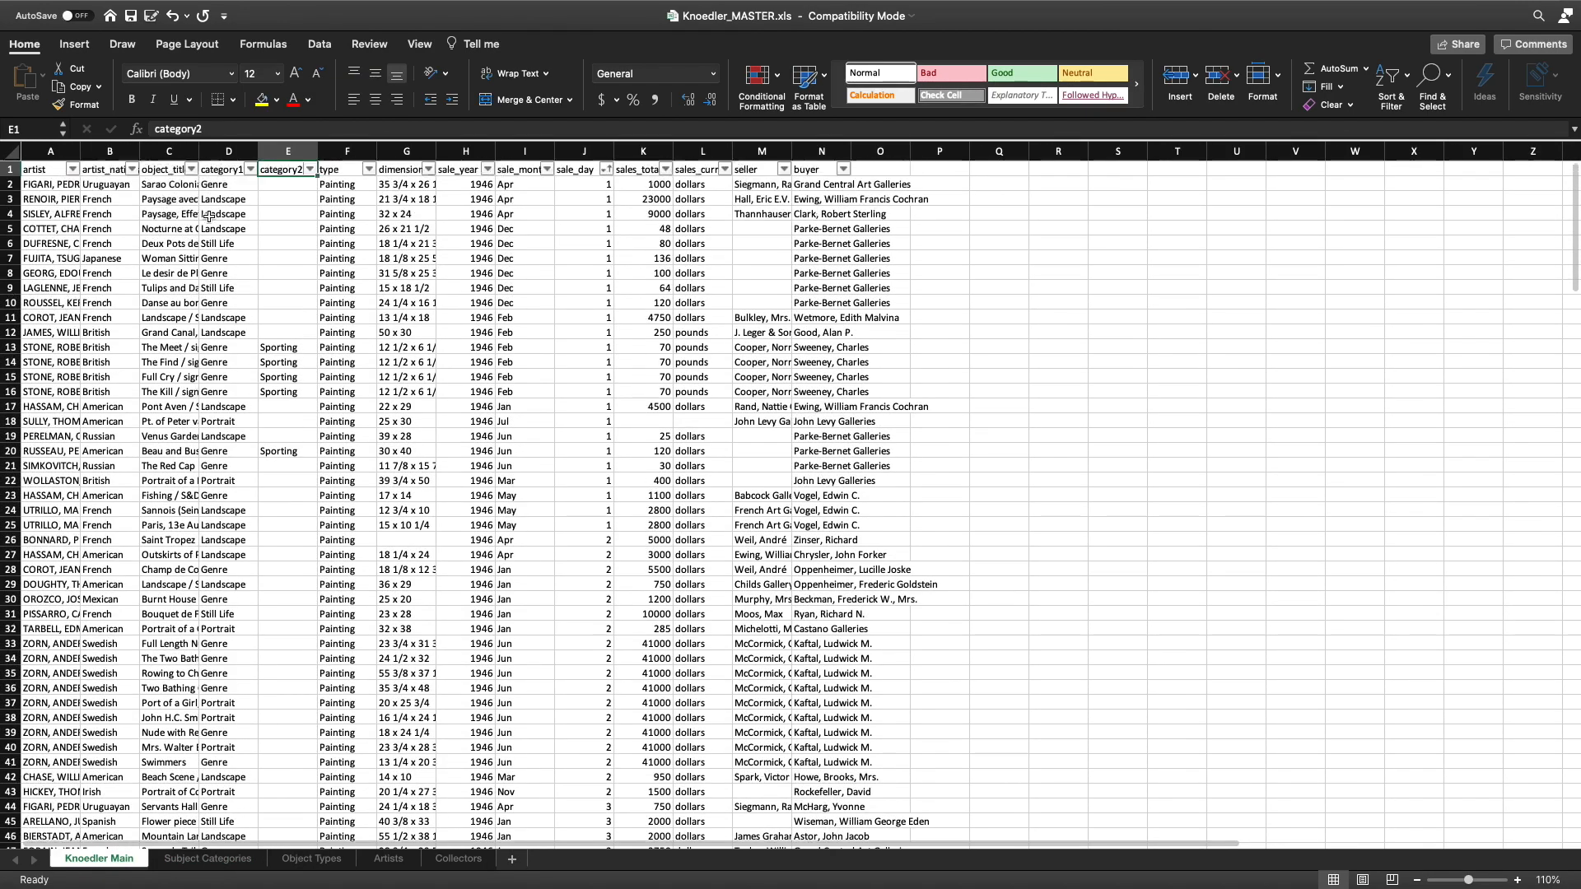
{"action": "left_click", "coordinate": [231, 154]}
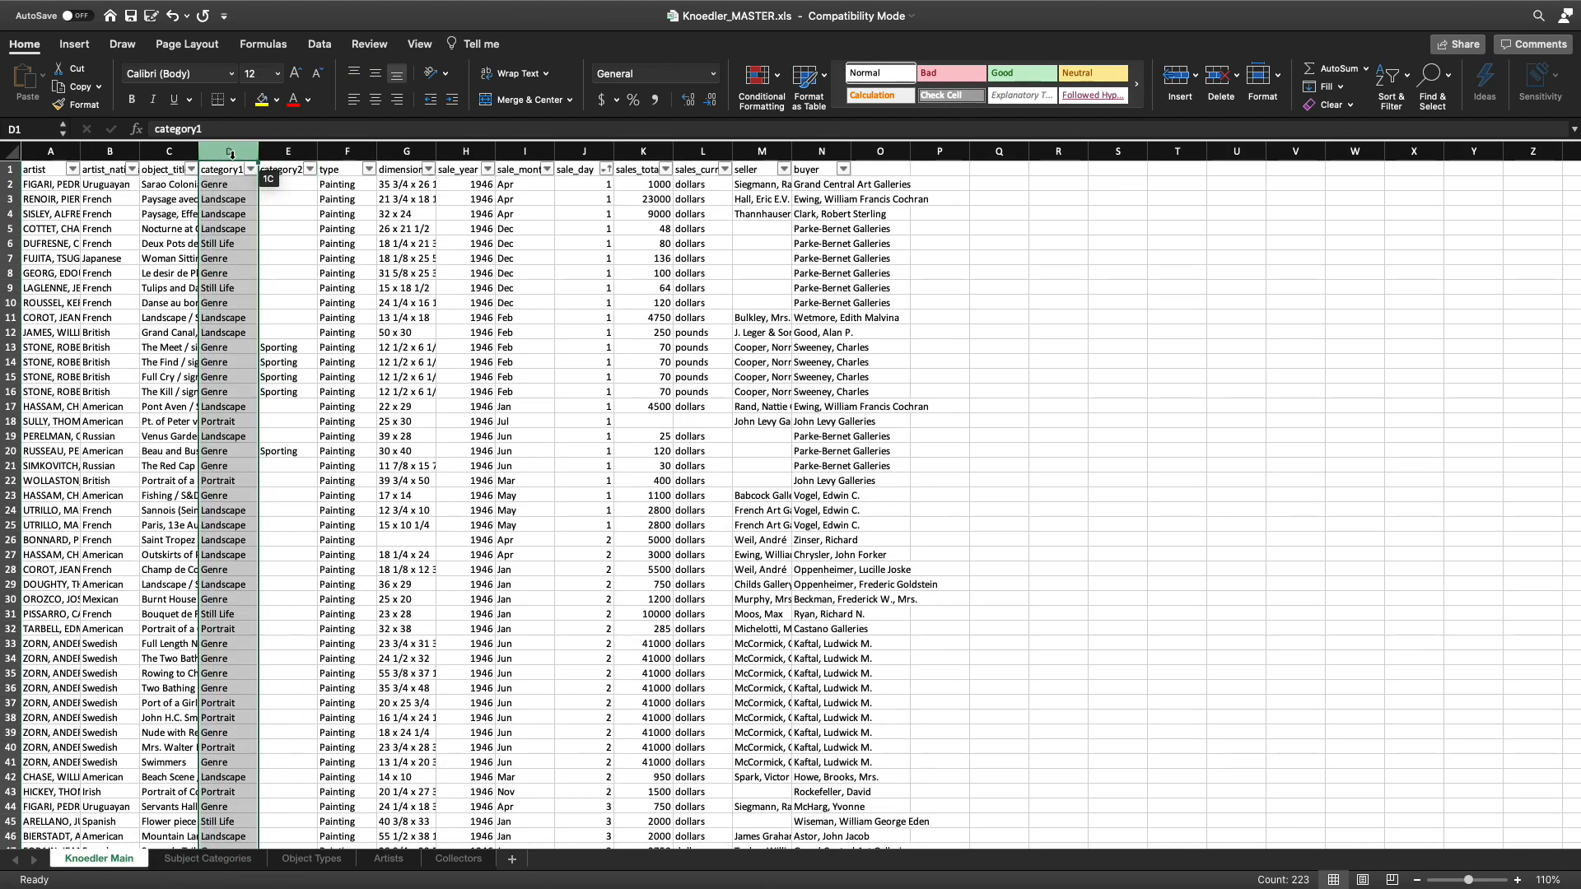
{"action": "right_click", "coordinate": [234, 231]}
{"action": "left_click", "coordinate": [271, 264]}
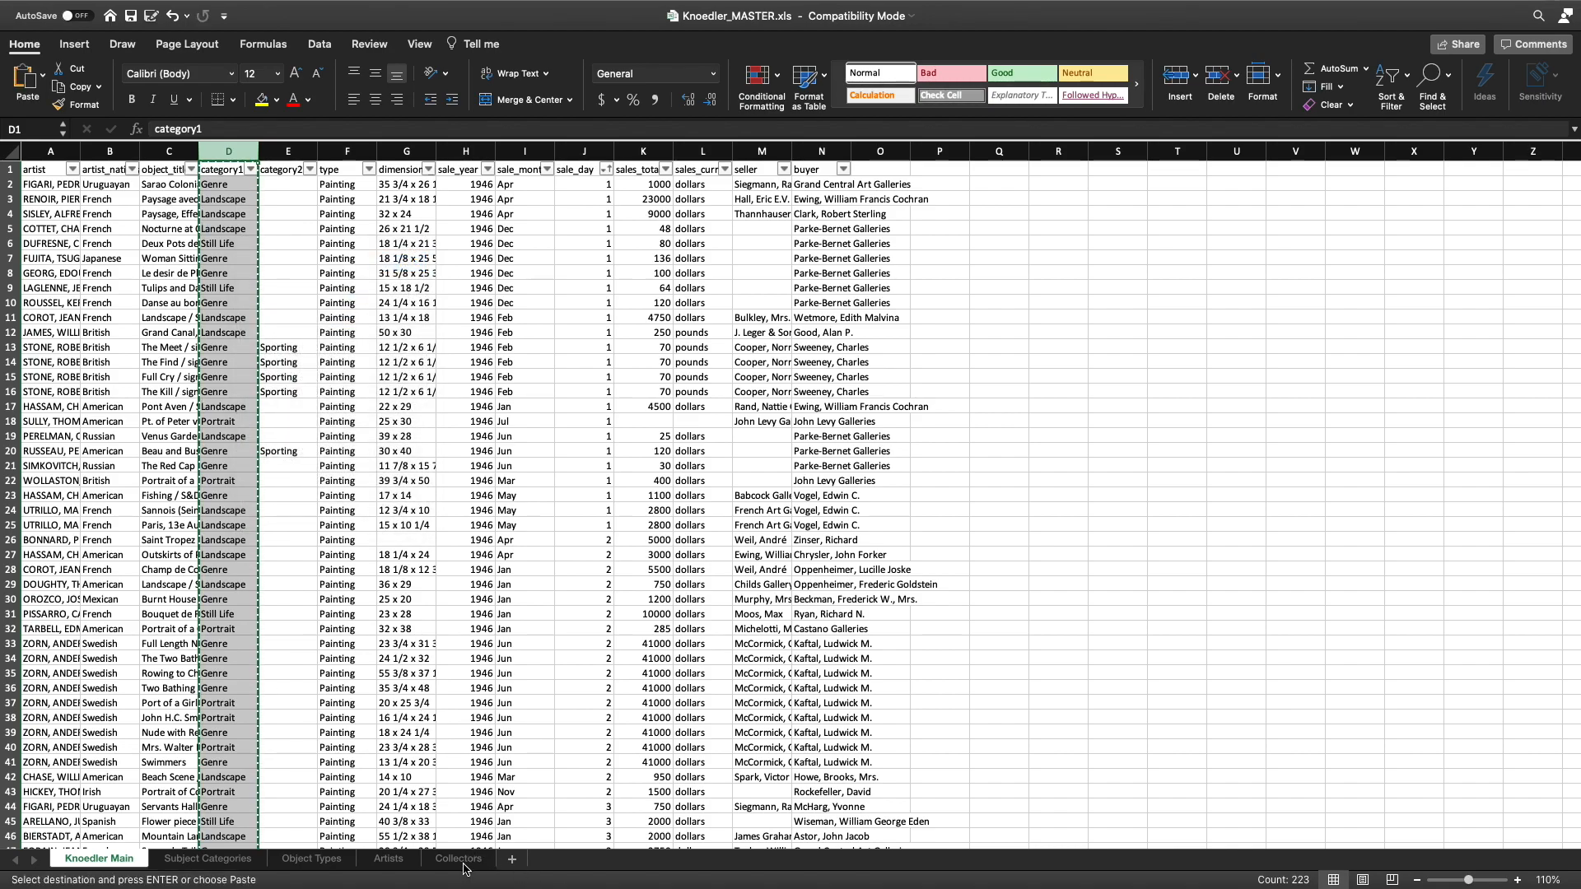
{"action": "left_click", "coordinate": [186, 856]}
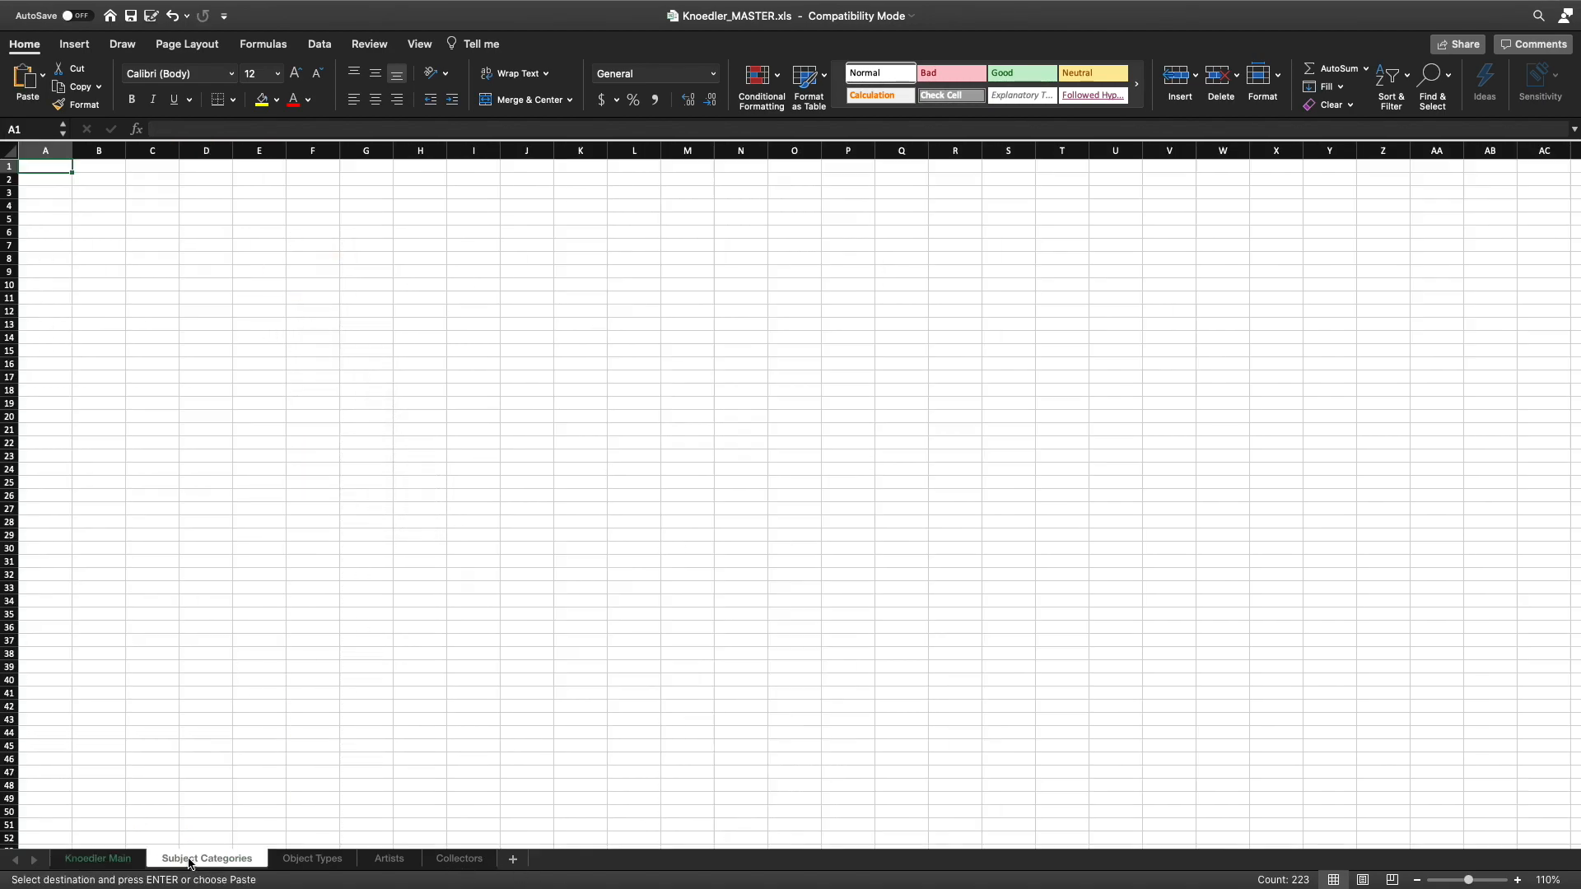
{"action": "right_click", "coordinate": [58, 171]}
{"action": "left_click", "coordinate": [87, 204]}
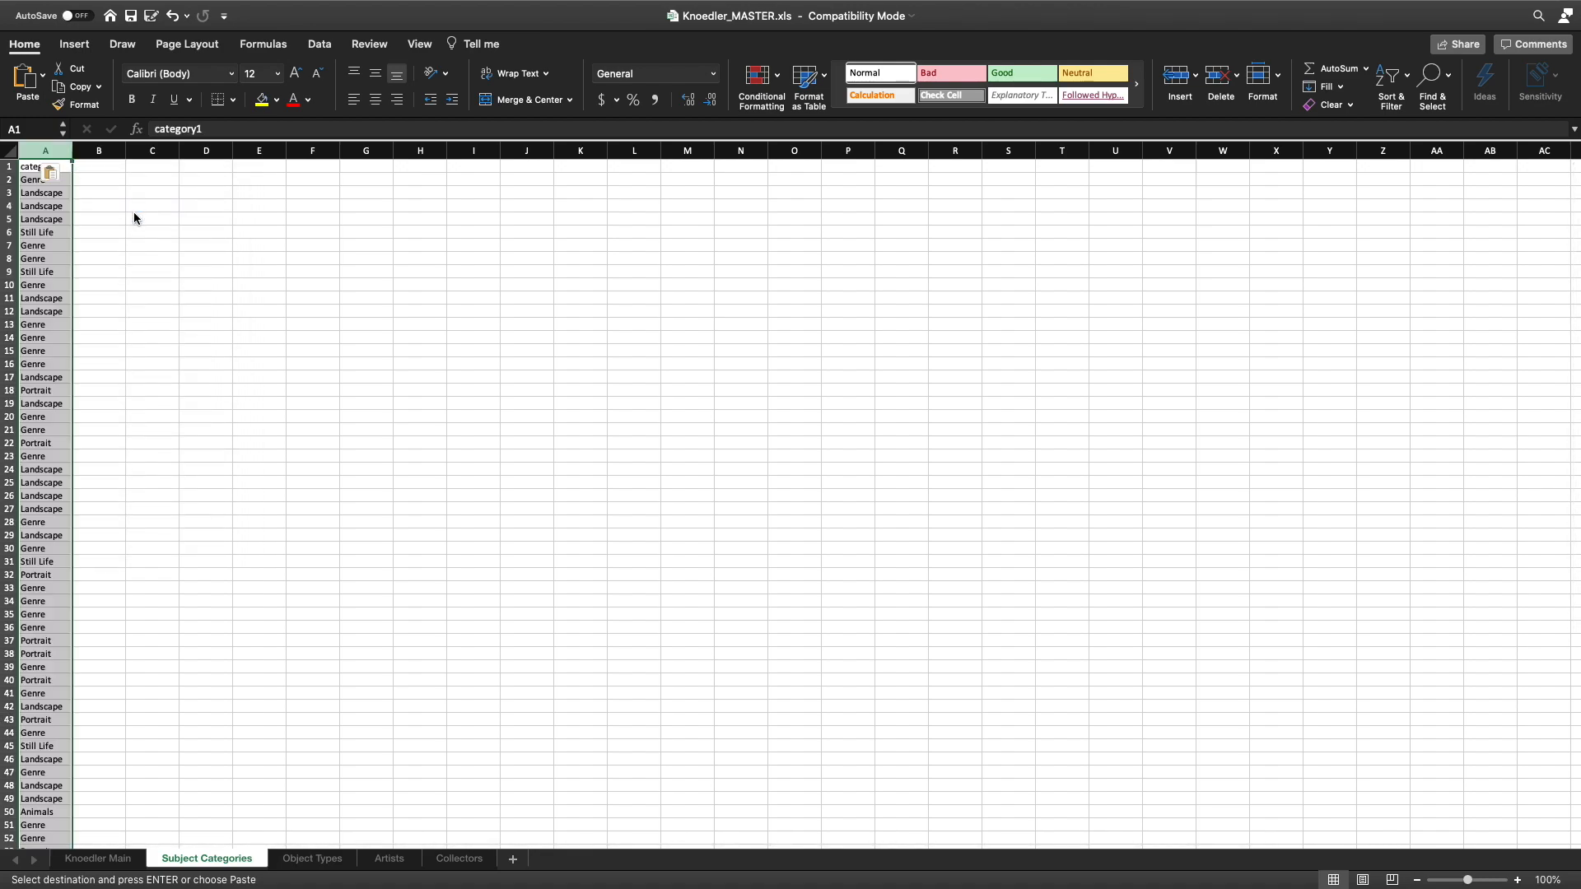
Delete the category1 header row from the Subject Categories sheet and go to the end of the list.
{"action": "left_click", "coordinate": [1218, 76]}
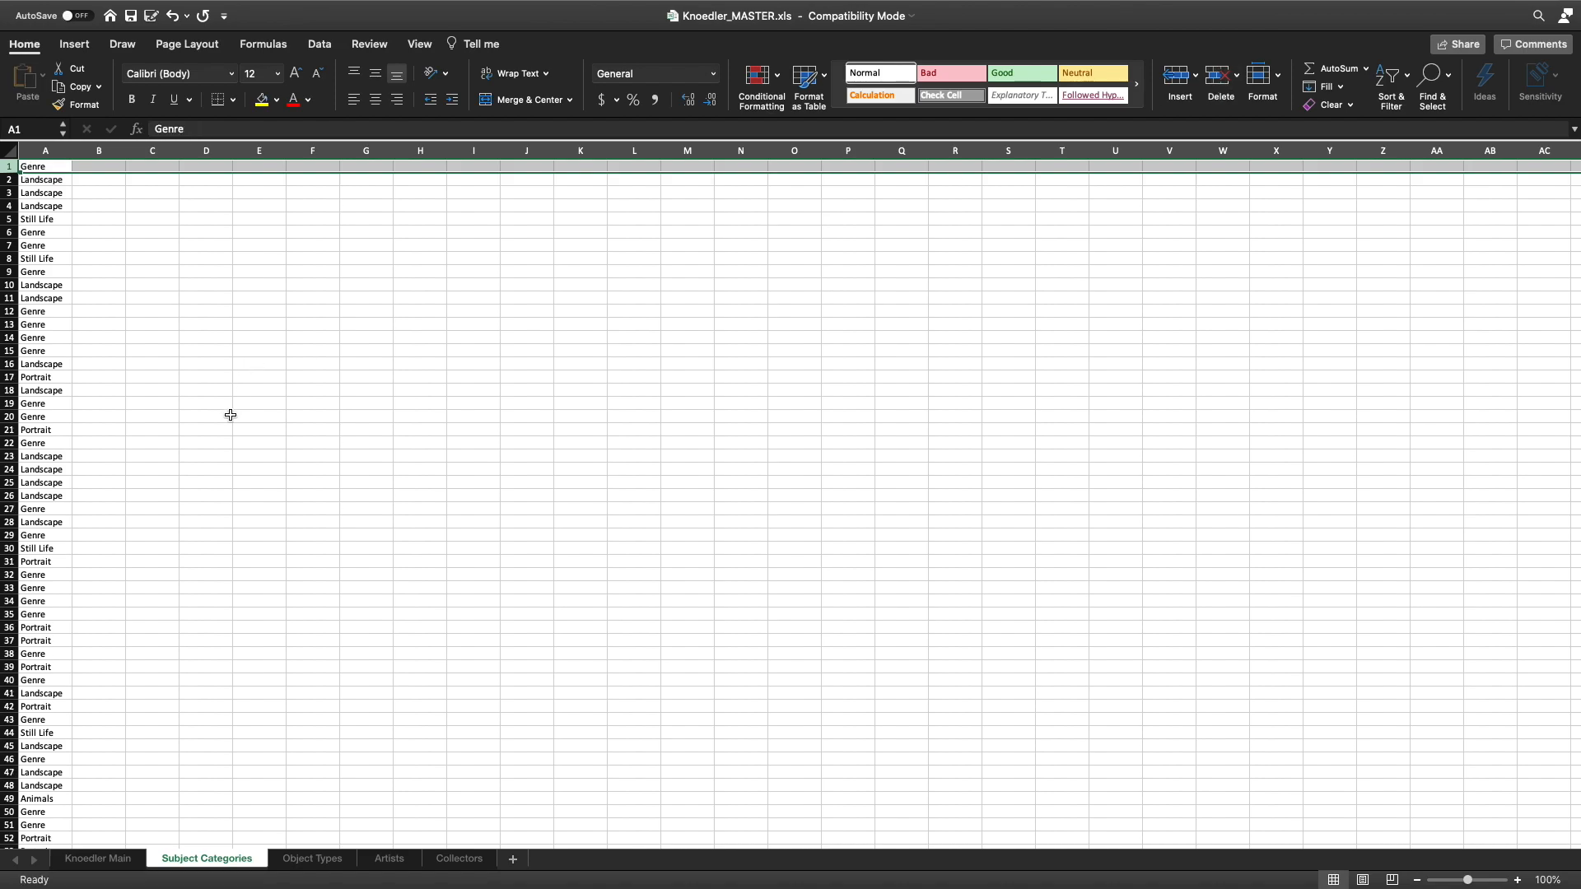
{"action": "scroll", "coordinate": [148, 518], "scroll_direction": "down", "scroll_amount": 15}
{"action": "scroll", "coordinate": [148, 518], "scroll_direction": "down", "scroll_amount": 20}
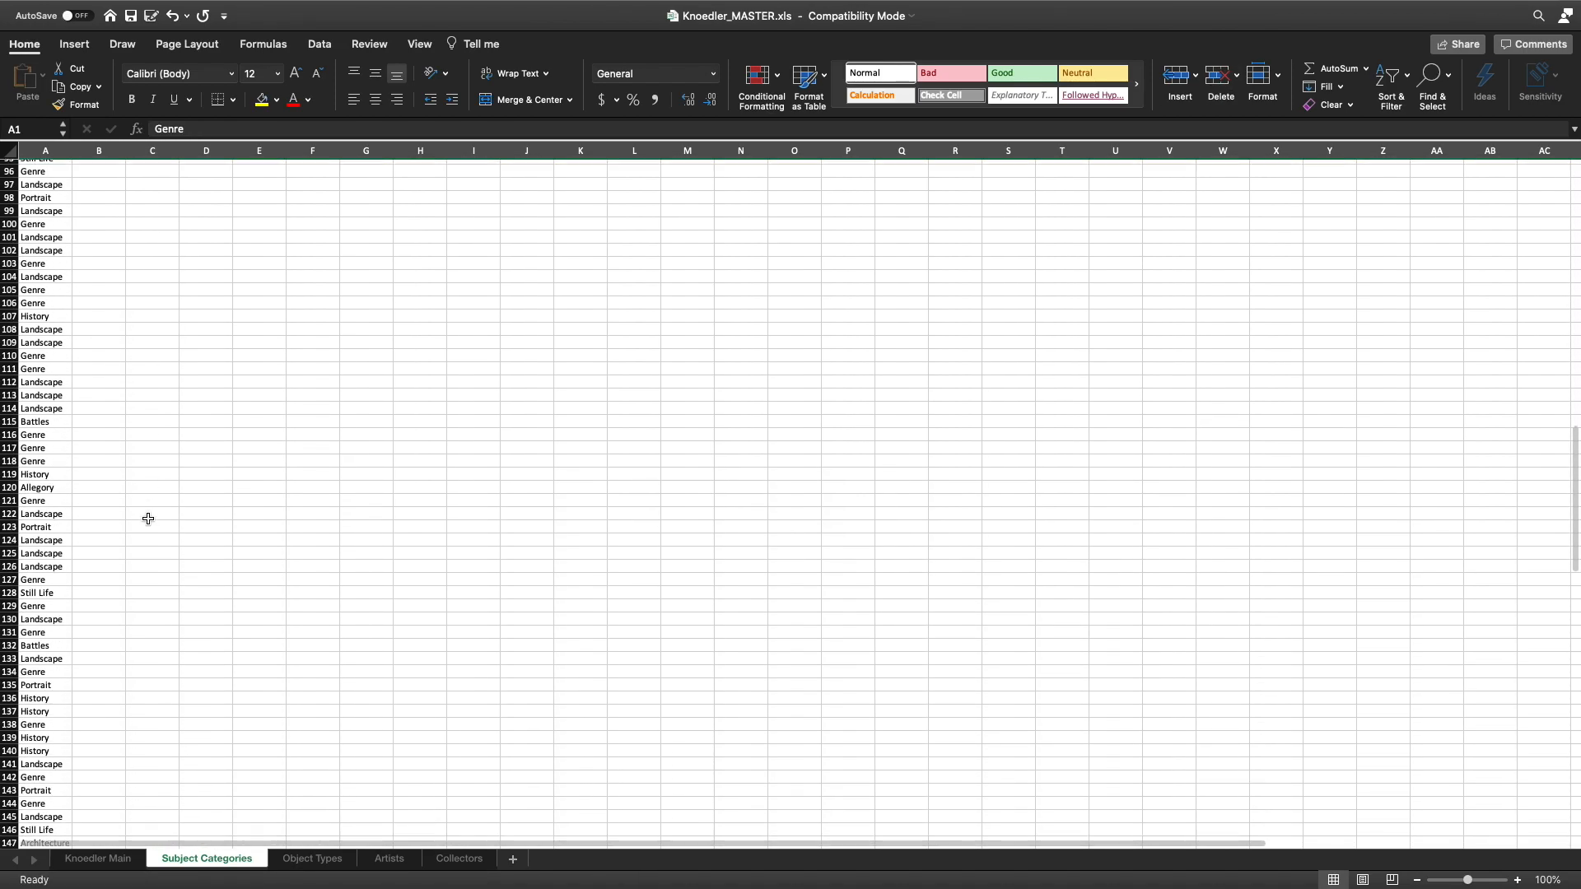
{"action": "scroll", "coordinate": [146, 519], "scroll_direction": "down", "scroll_amount": 3}
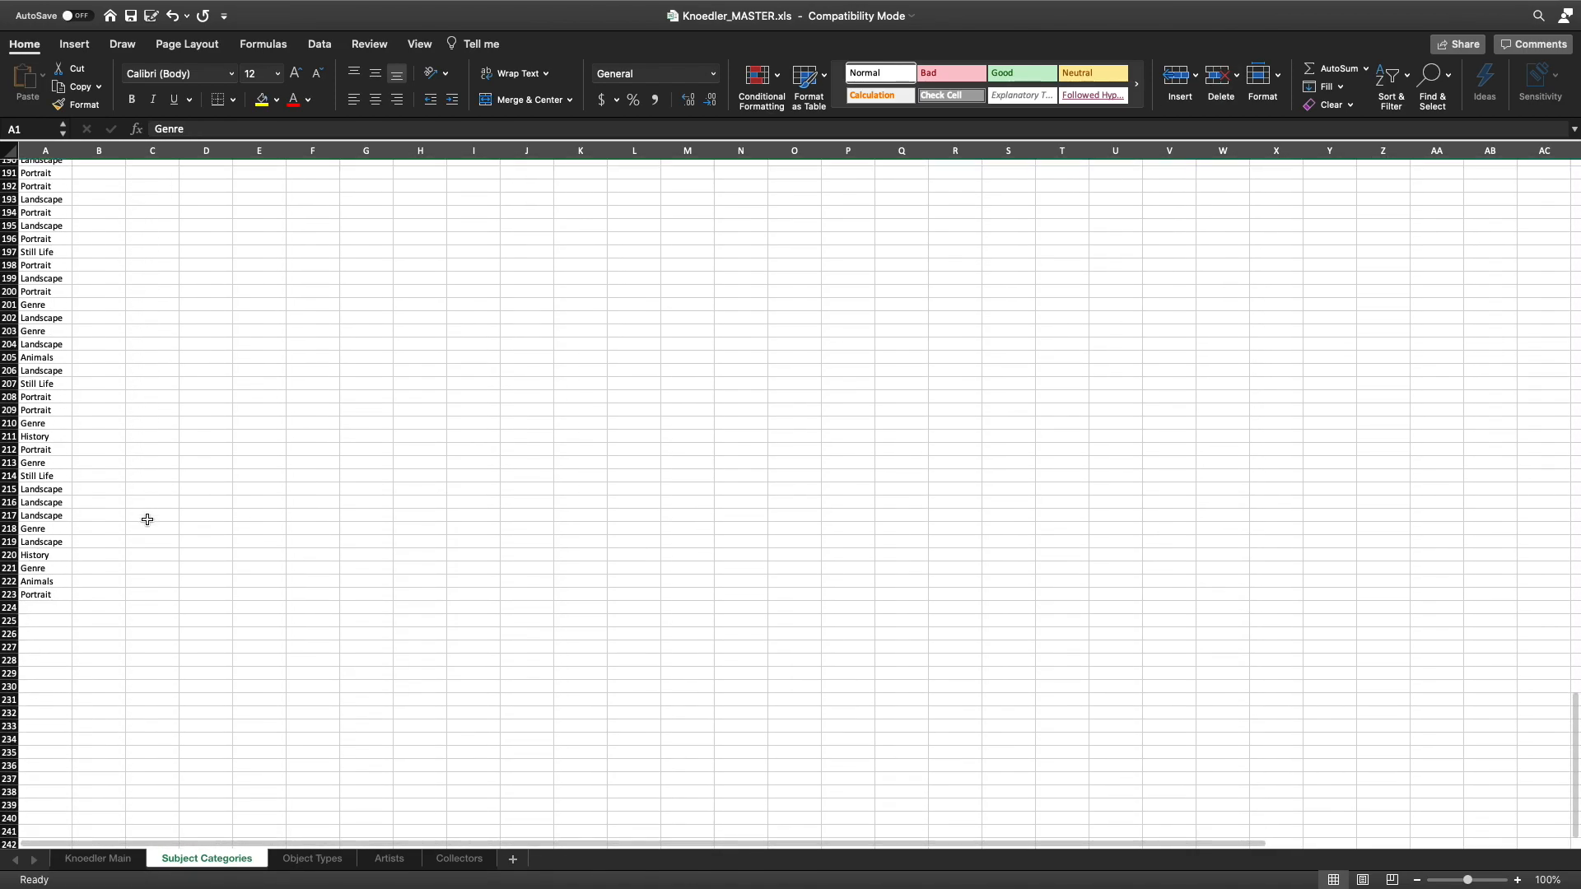
Select the category2 values in the Knoedler Main sheet from E2 down to the last record.
{"action": "left_click", "coordinate": [92, 860]}
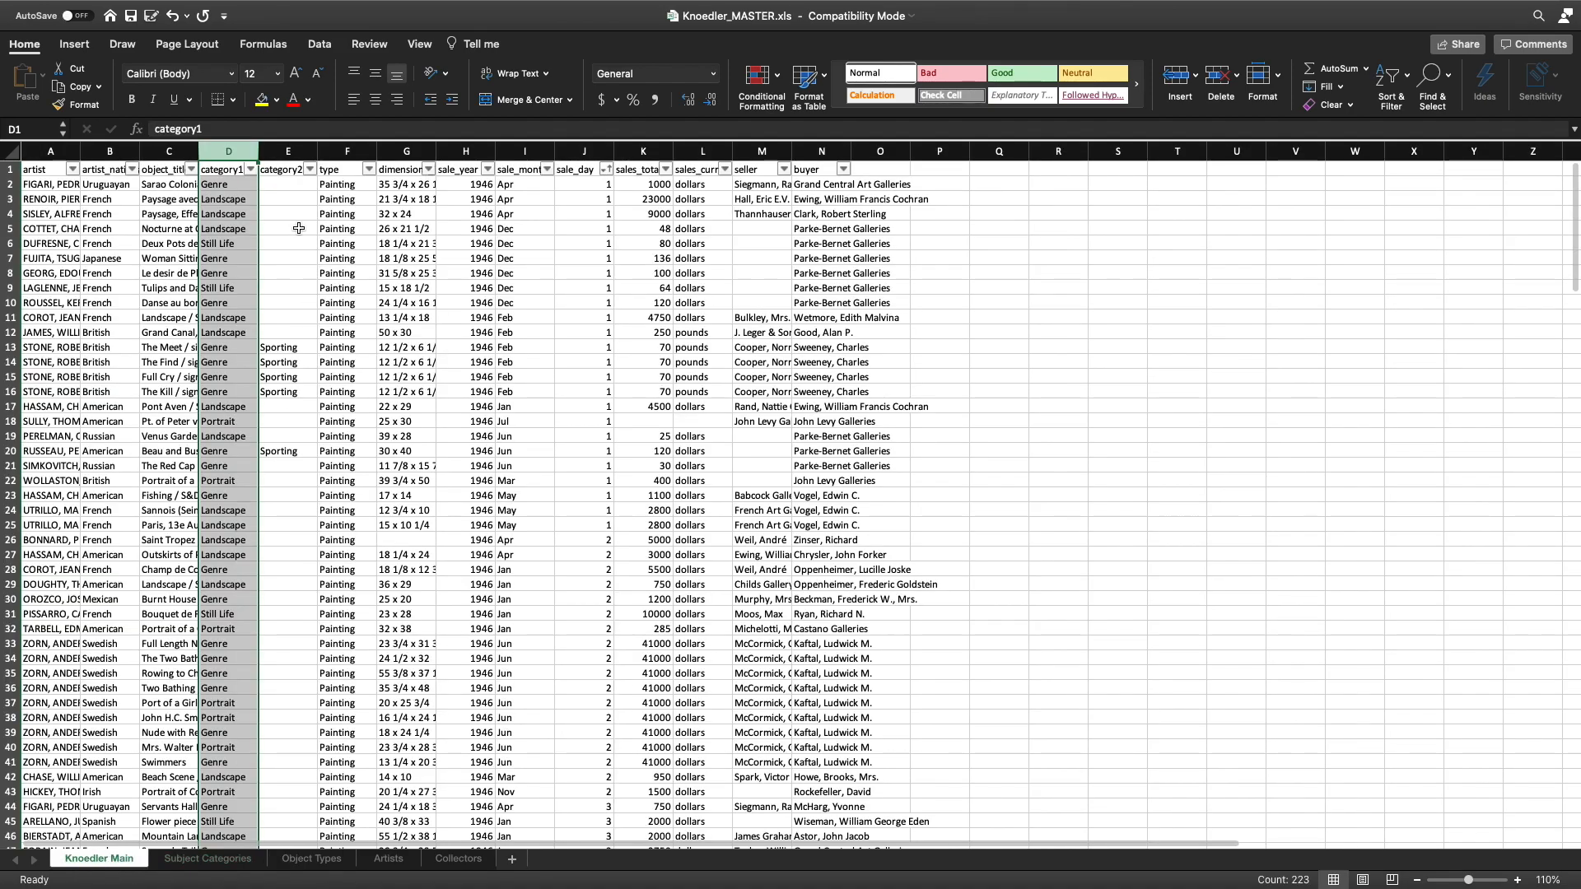
{"action": "left_click", "coordinate": [286, 185]}
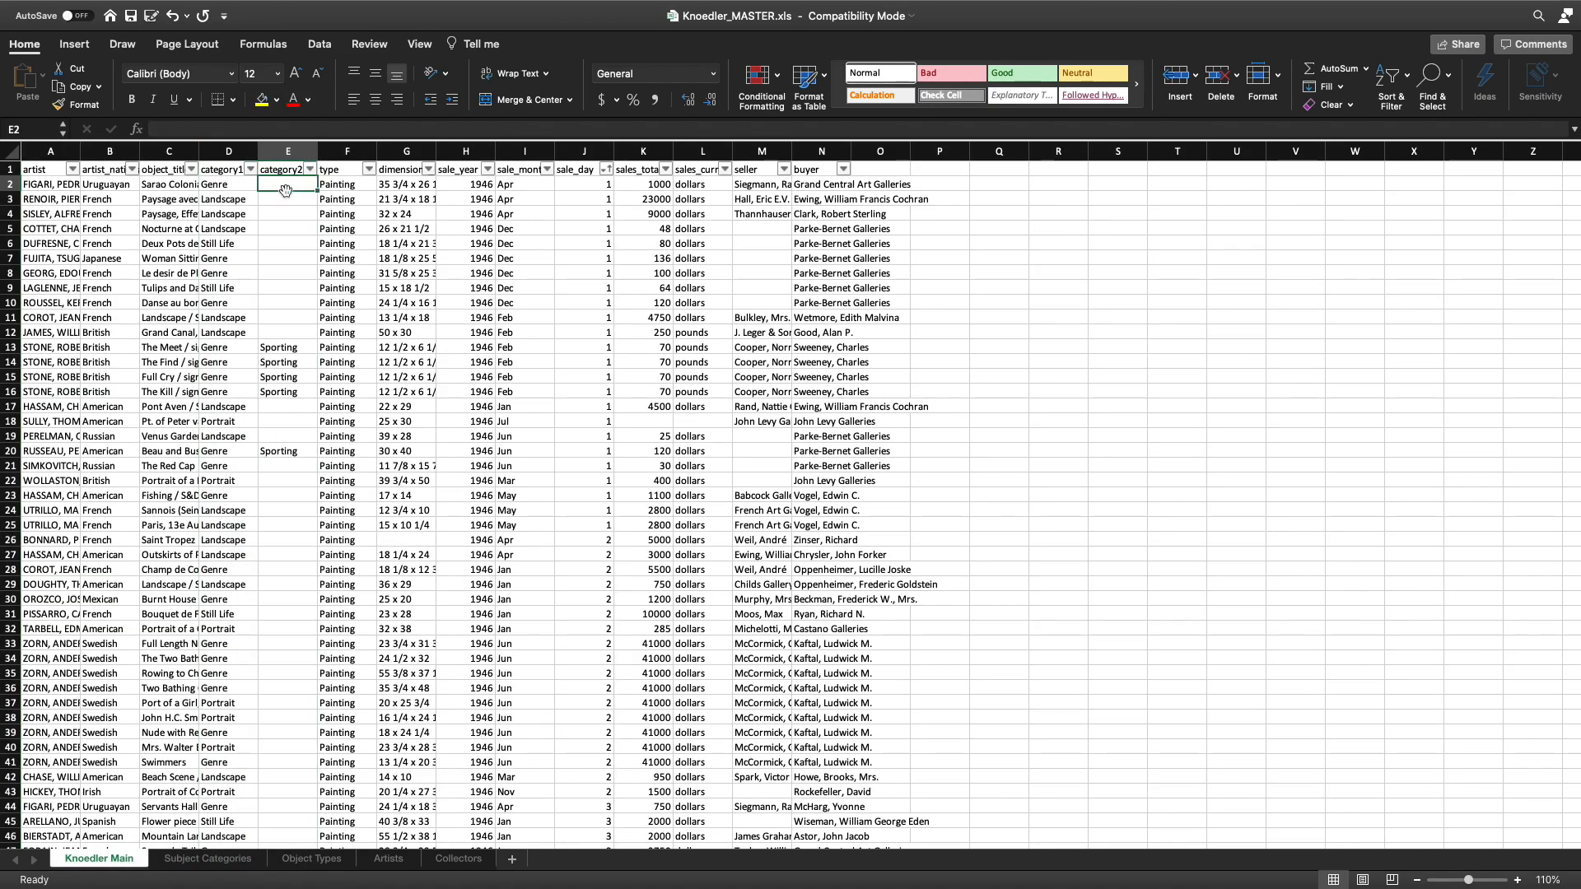
{"action": "scroll", "coordinate": [272, 268], "scroll_direction": "down", "scroll_amount": 6}
{"action": "scroll", "coordinate": [272, 268], "scroll_direction": "down", "scroll_amount": 20}
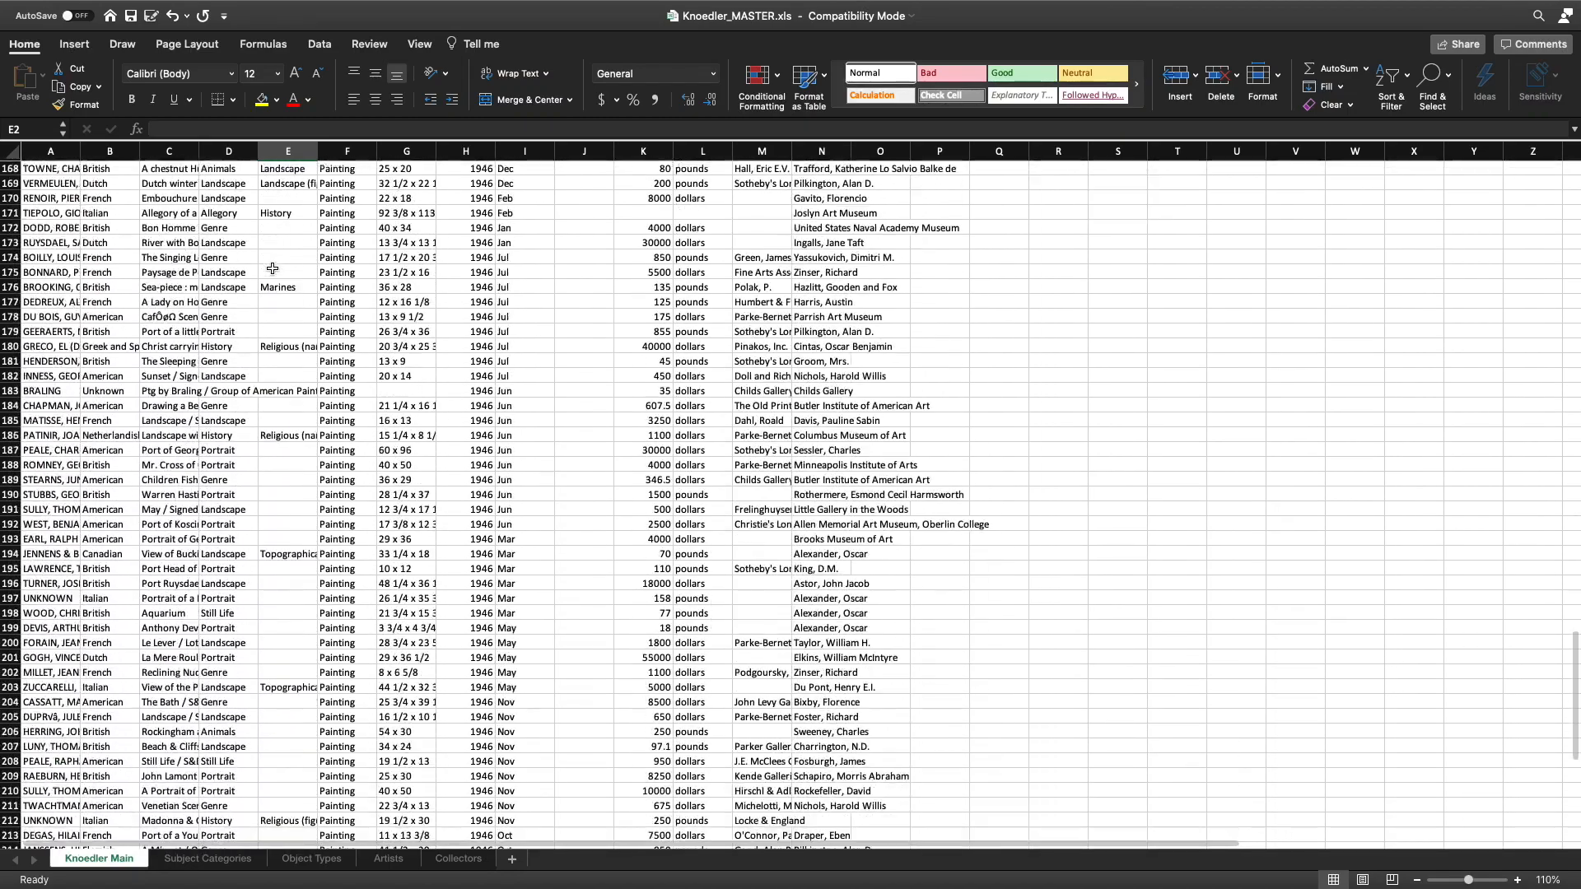
Copy the category2 values E2:E224 from the Knoedler Main sheet and paste them into Subject Categories starting at A224.
{"action": "scroll", "coordinate": [273, 268], "scroll_direction": "up", "scroll_amount": 3}
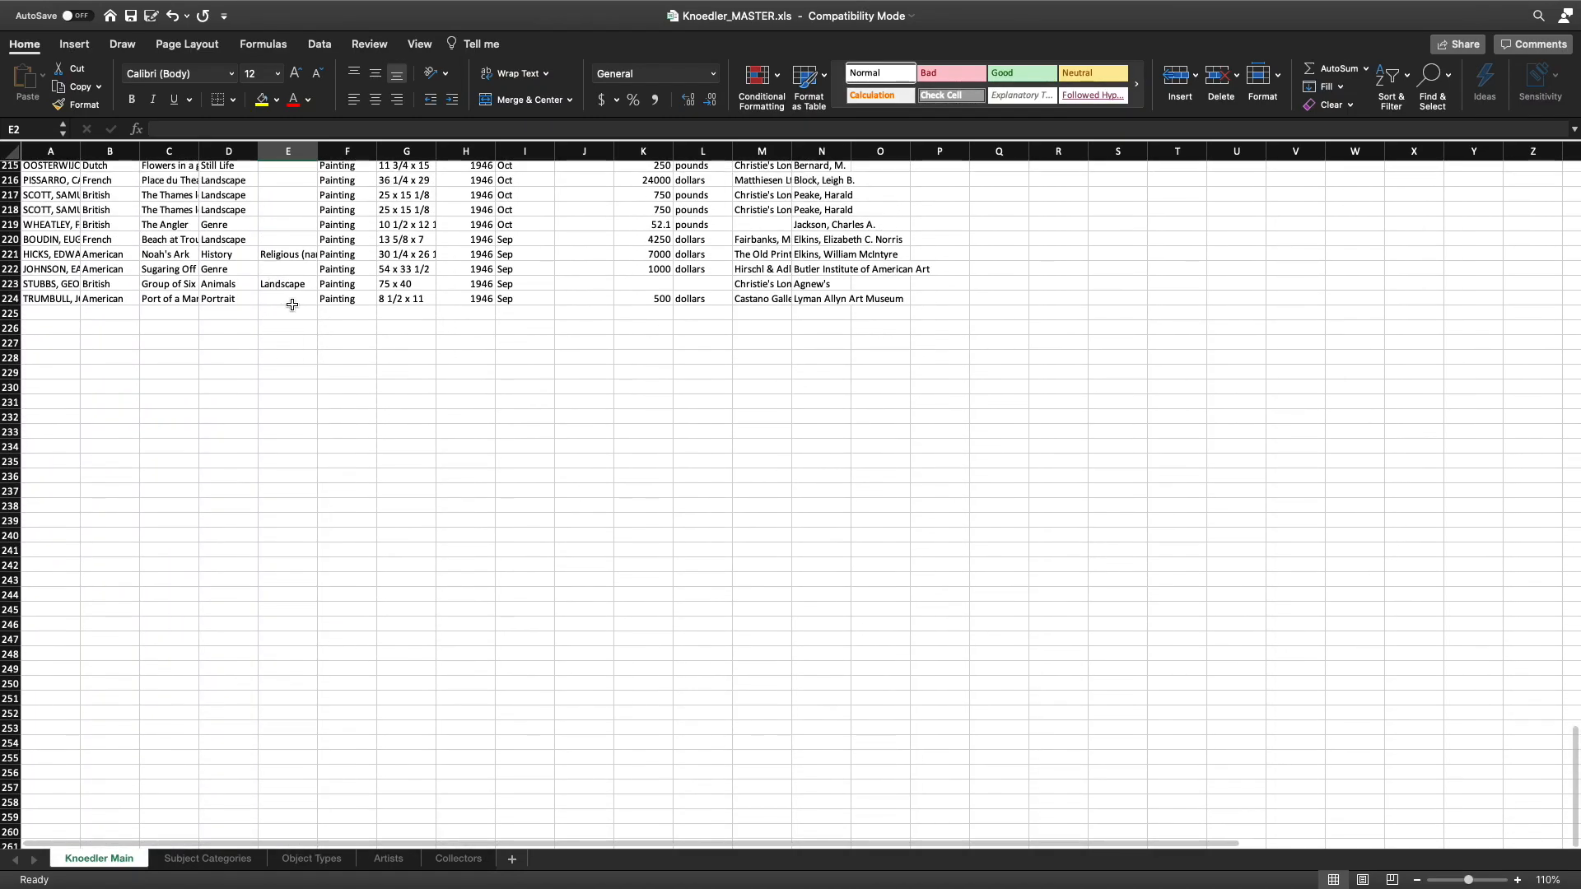
{"action": "left_click", "coordinate": [296, 302], "text": "shift"}
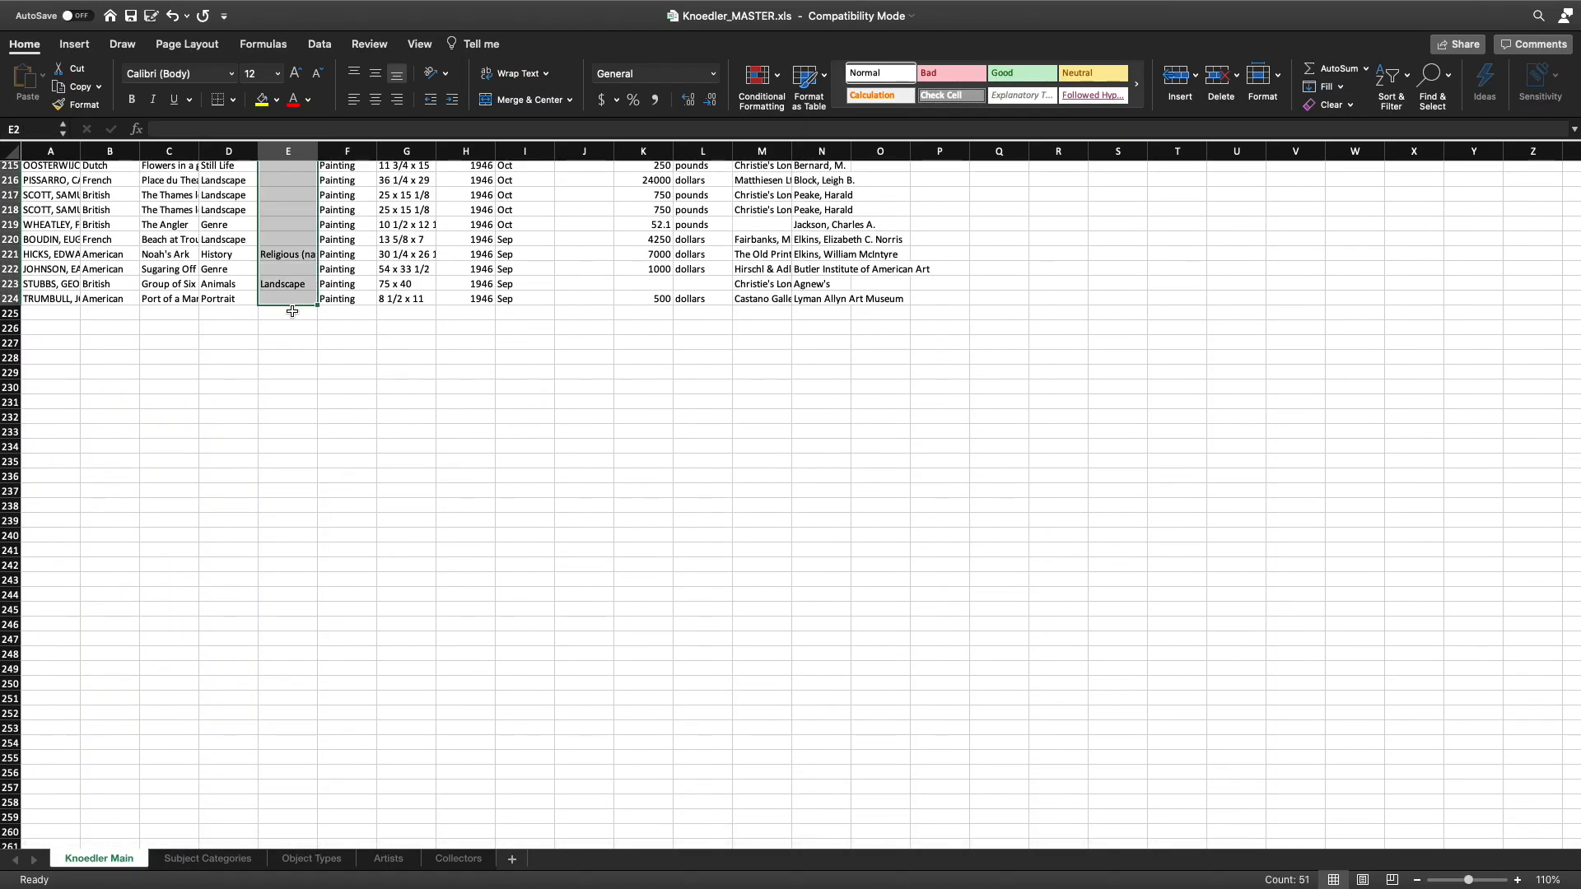
{"action": "key", "text": "super+c"}
{"action": "scroll", "coordinate": [272, 494], "scroll_direction": "up", "scroll_amount": 20}
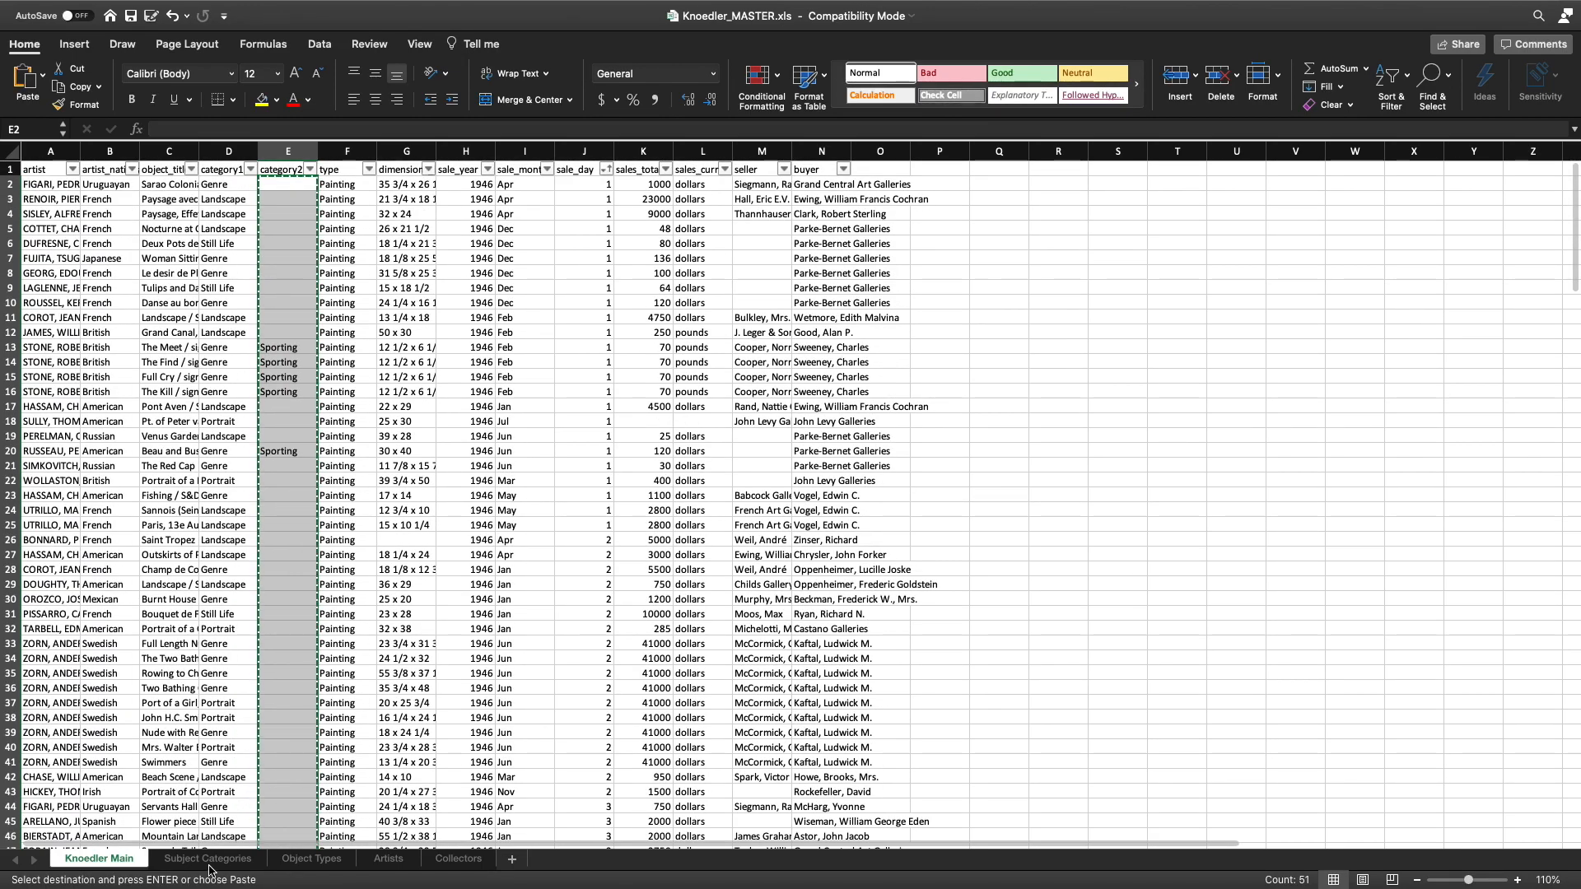
{"action": "left_click", "coordinate": [207, 859]}
{"action": "left_click", "coordinate": [37, 614]}
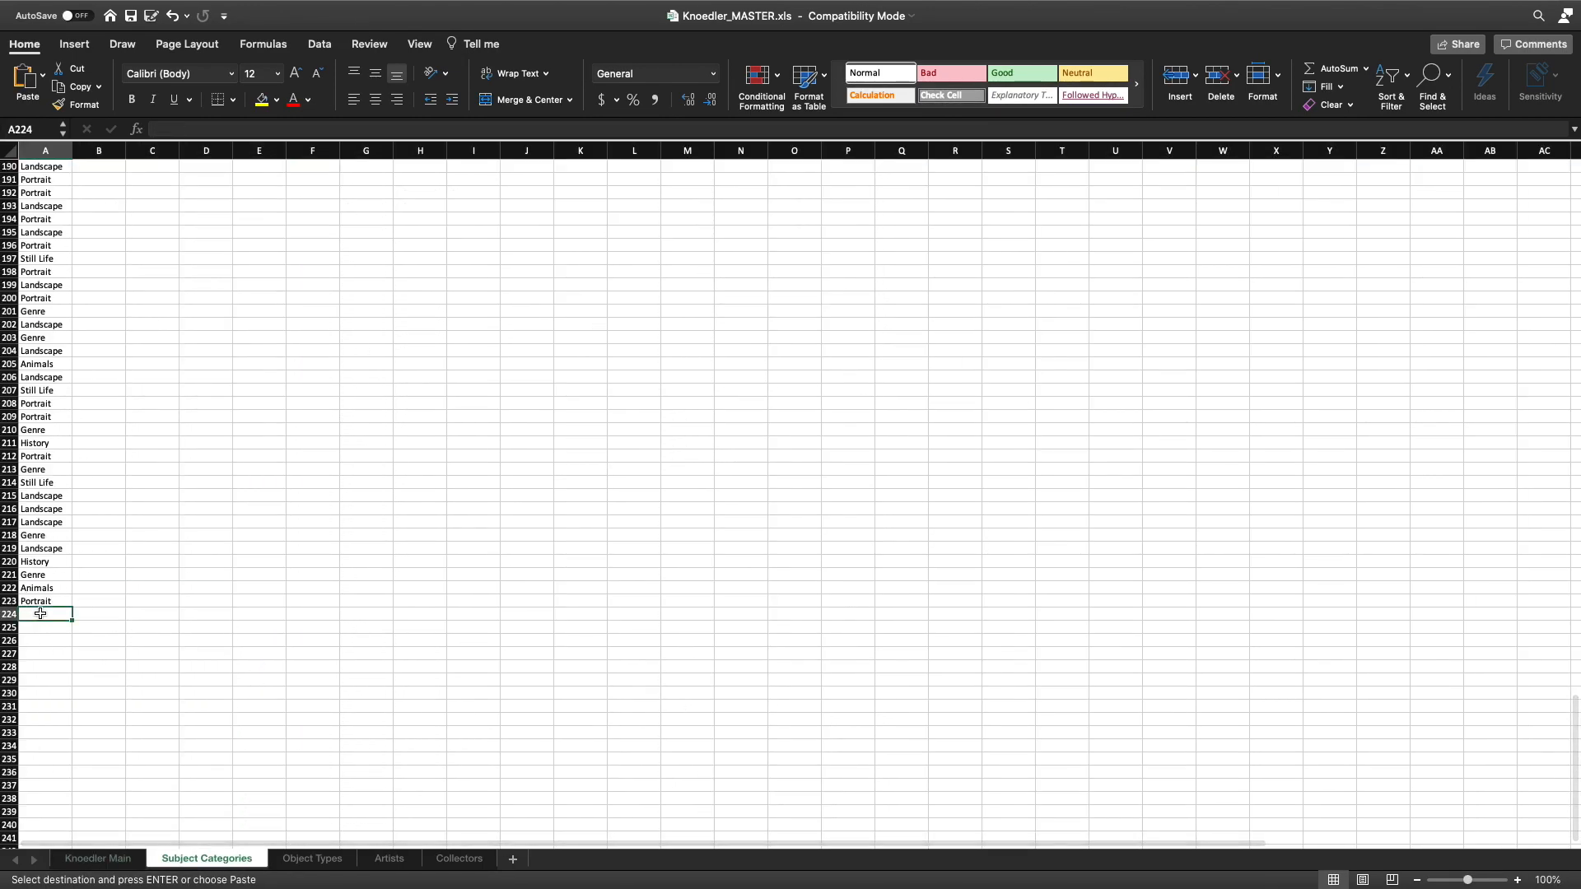
{"action": "right_click", "coordinate": [45, 618]}
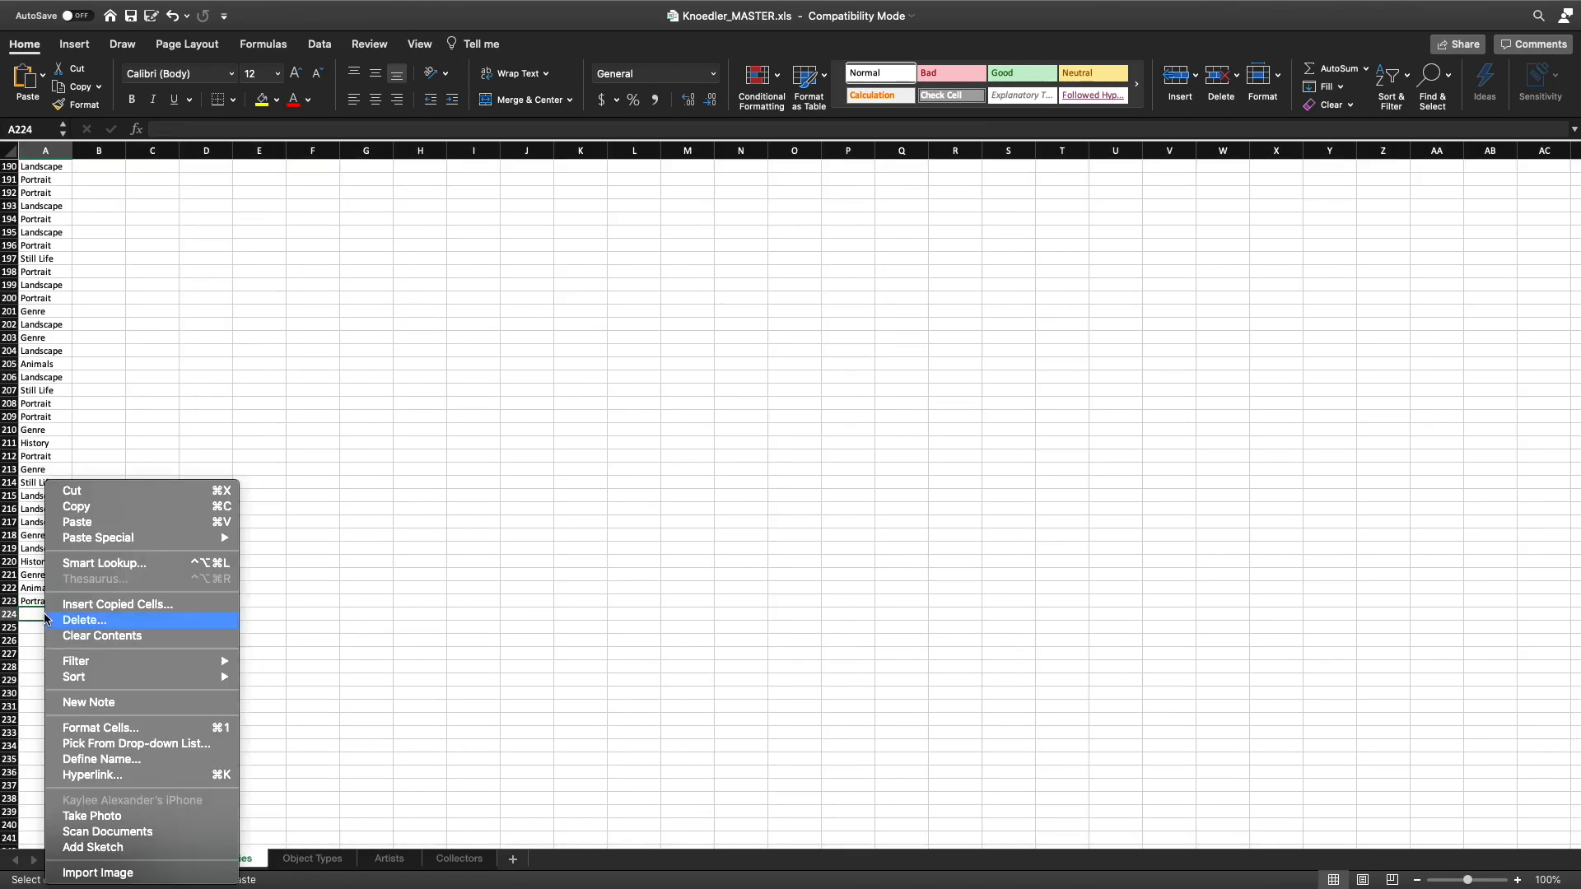
{"action": "left_click", "coordinate": [114, 524]}
Enter the headers "category" in B1 and "category_id" in C1 of the Subject Categories sheet.
{"action": "scroll", "coordinate": [107, 656], "scroll_direction": "up", "scroll_amount": 15}
{"action": "scroll", "coordinate": [103, 660], "scroll_direction": "up", "scroll_amount": 20}
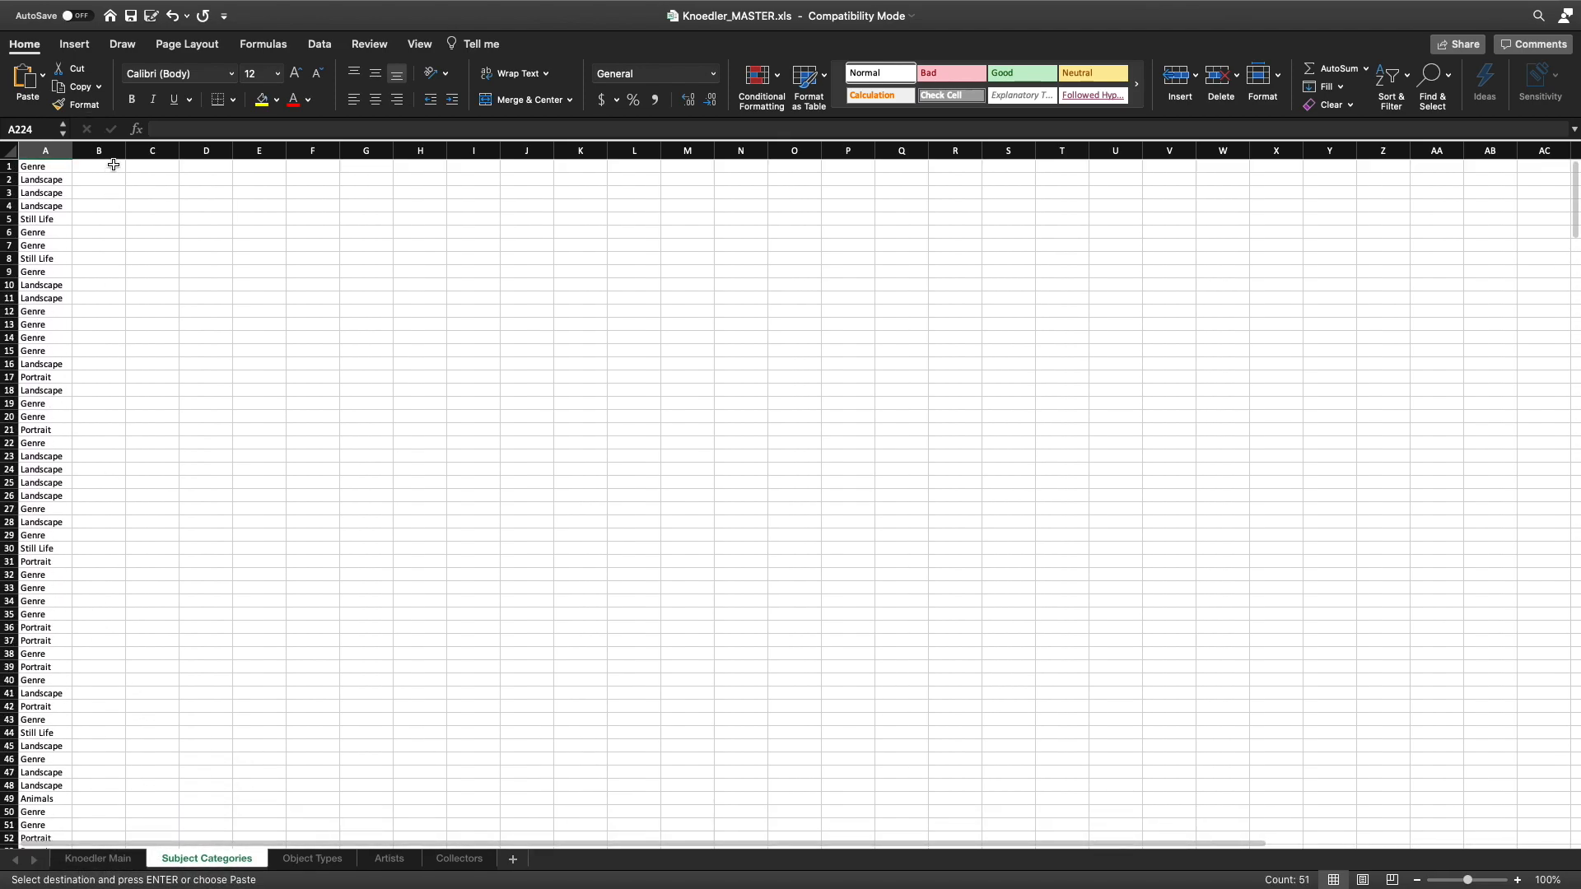
{"action": "left_click", "coordinate": [114, 164]}
{"action": "type", "text": "cat"}
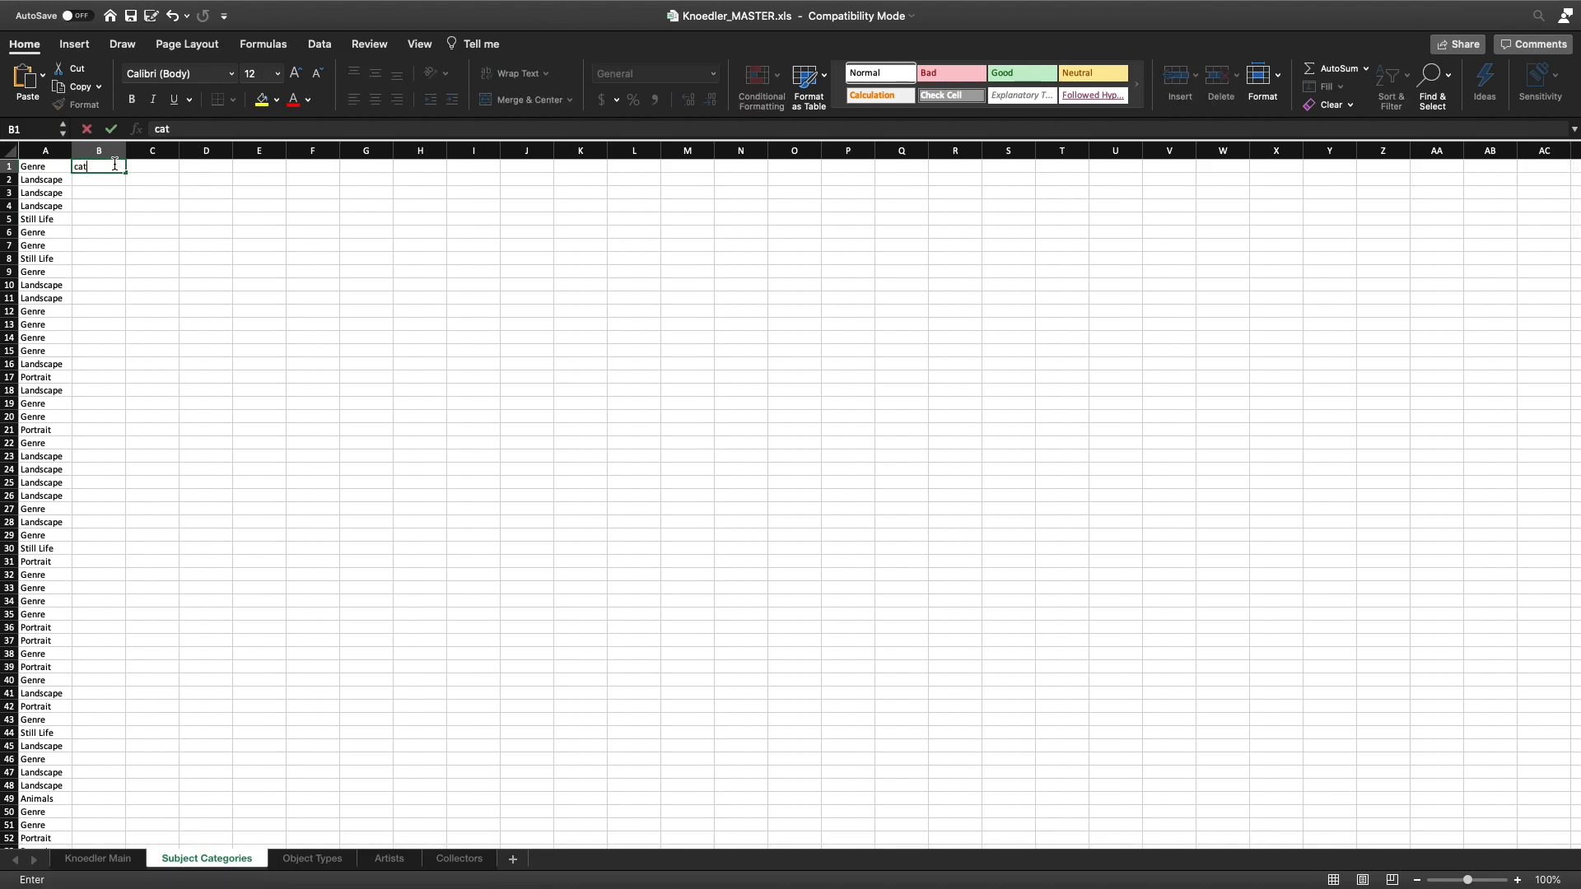
{"action": "type", "text": "egory"}
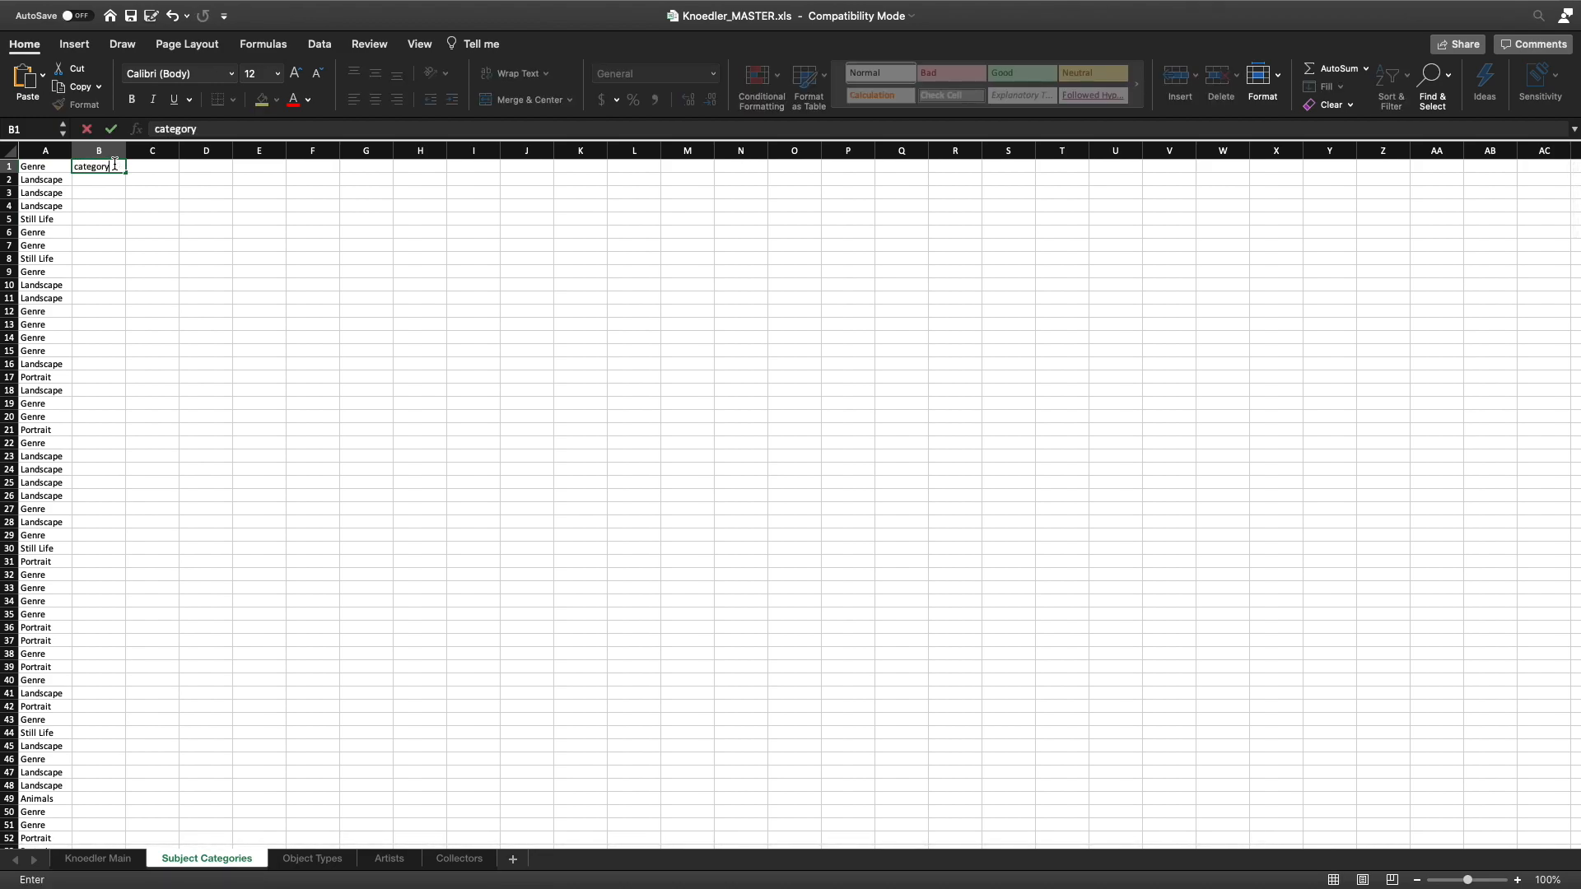
{"action": "key", "text": "Tab"}
{"action": "type", "text": "ca"}
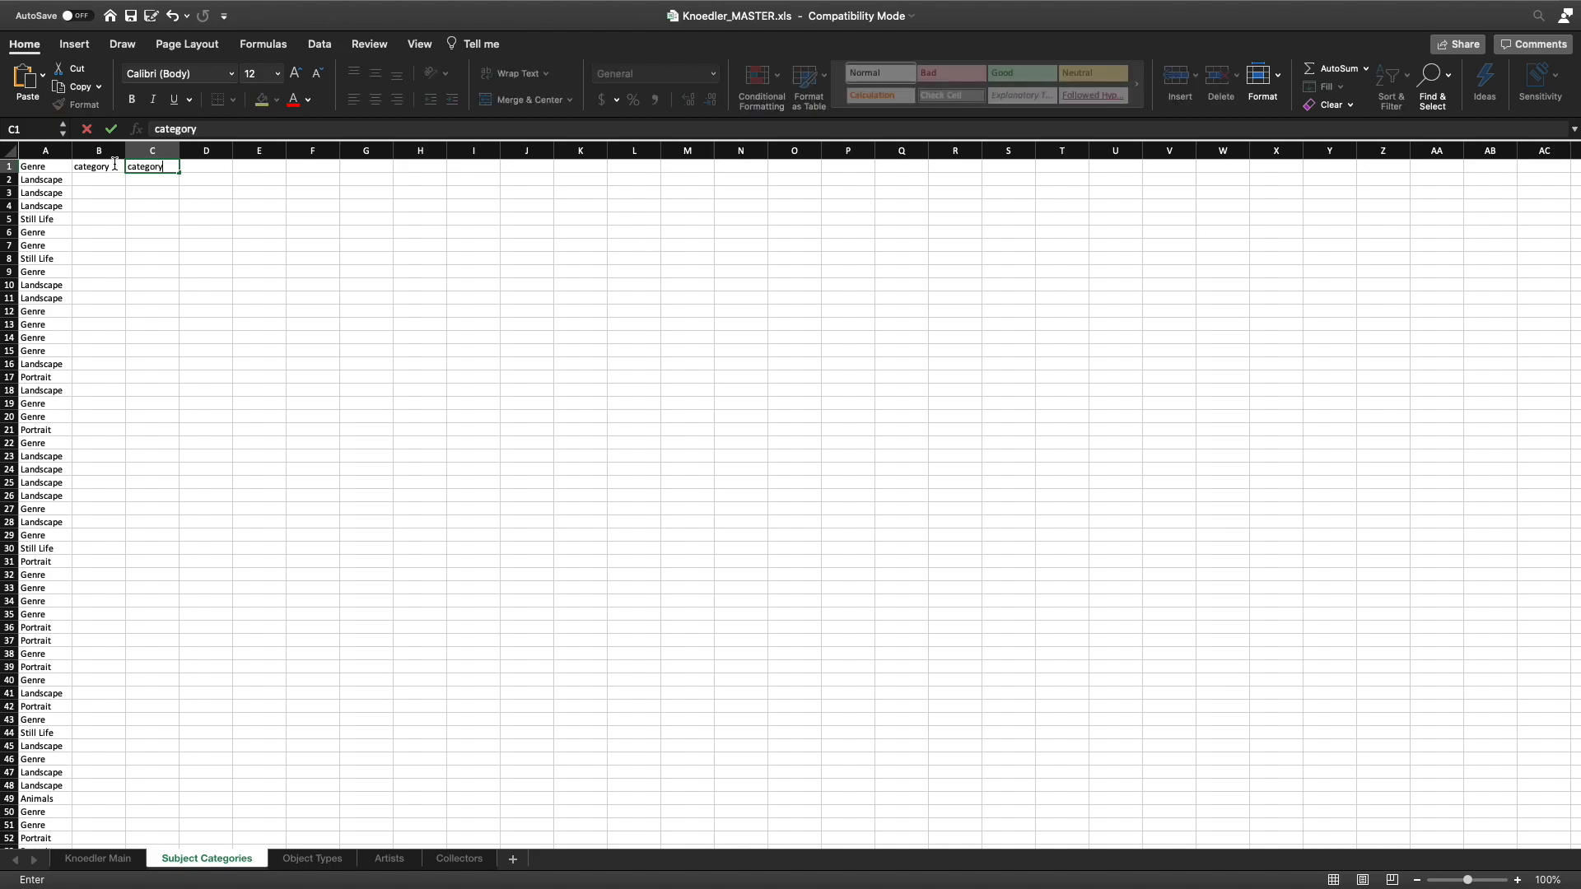
{"action": "scroll", "coordinate": [91, 214], "scroll_direction": "down", "scroll_amount": 5}
{"action": "scroll", "coordinate": [85, 185], "scroll_direction": "up", "scroll_amount": 5}
Enter the formula =UNIQUE(A:A) in B2 to list each distinct category once.
{"action": "left_click", "coordinate": [85, 182]}
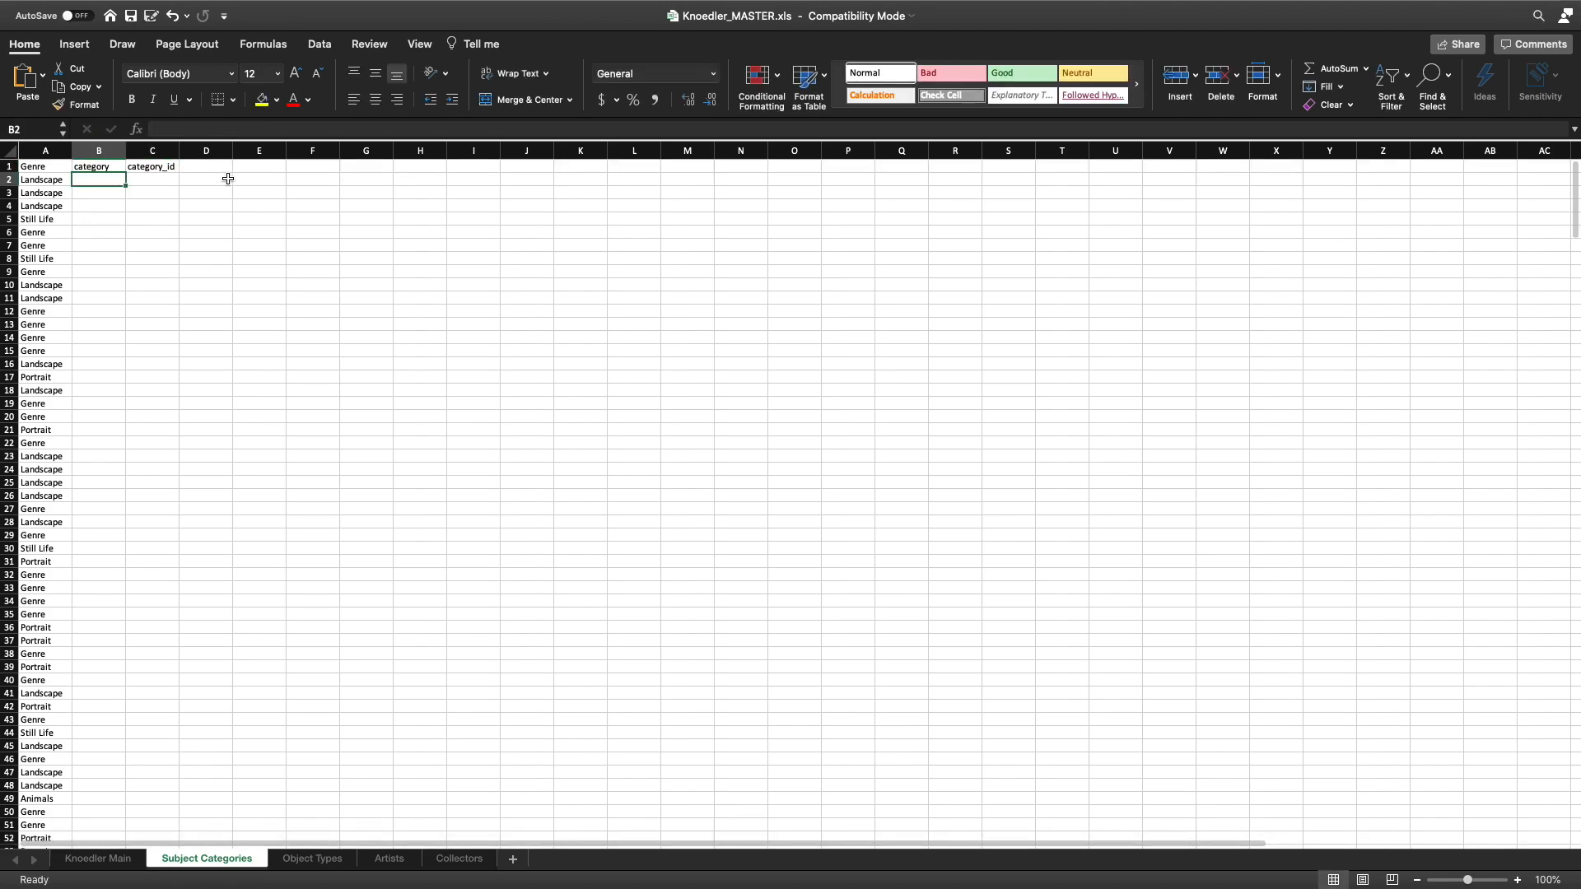
{"action": "type", "text": "=Unique"}
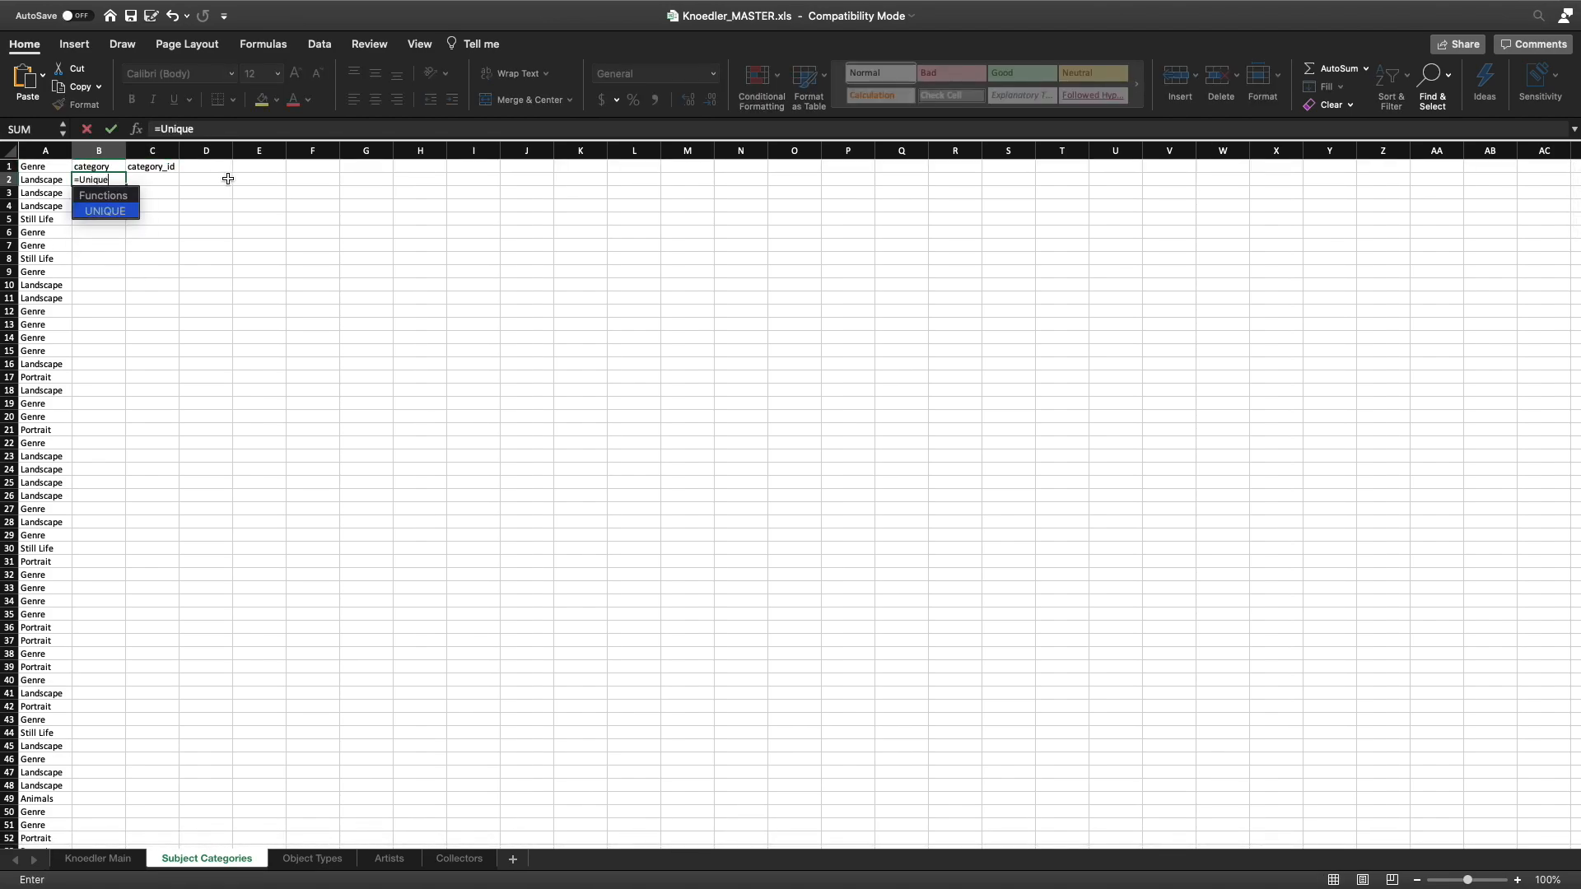
{"action": "double_click", "coordinate": [115, 212]}
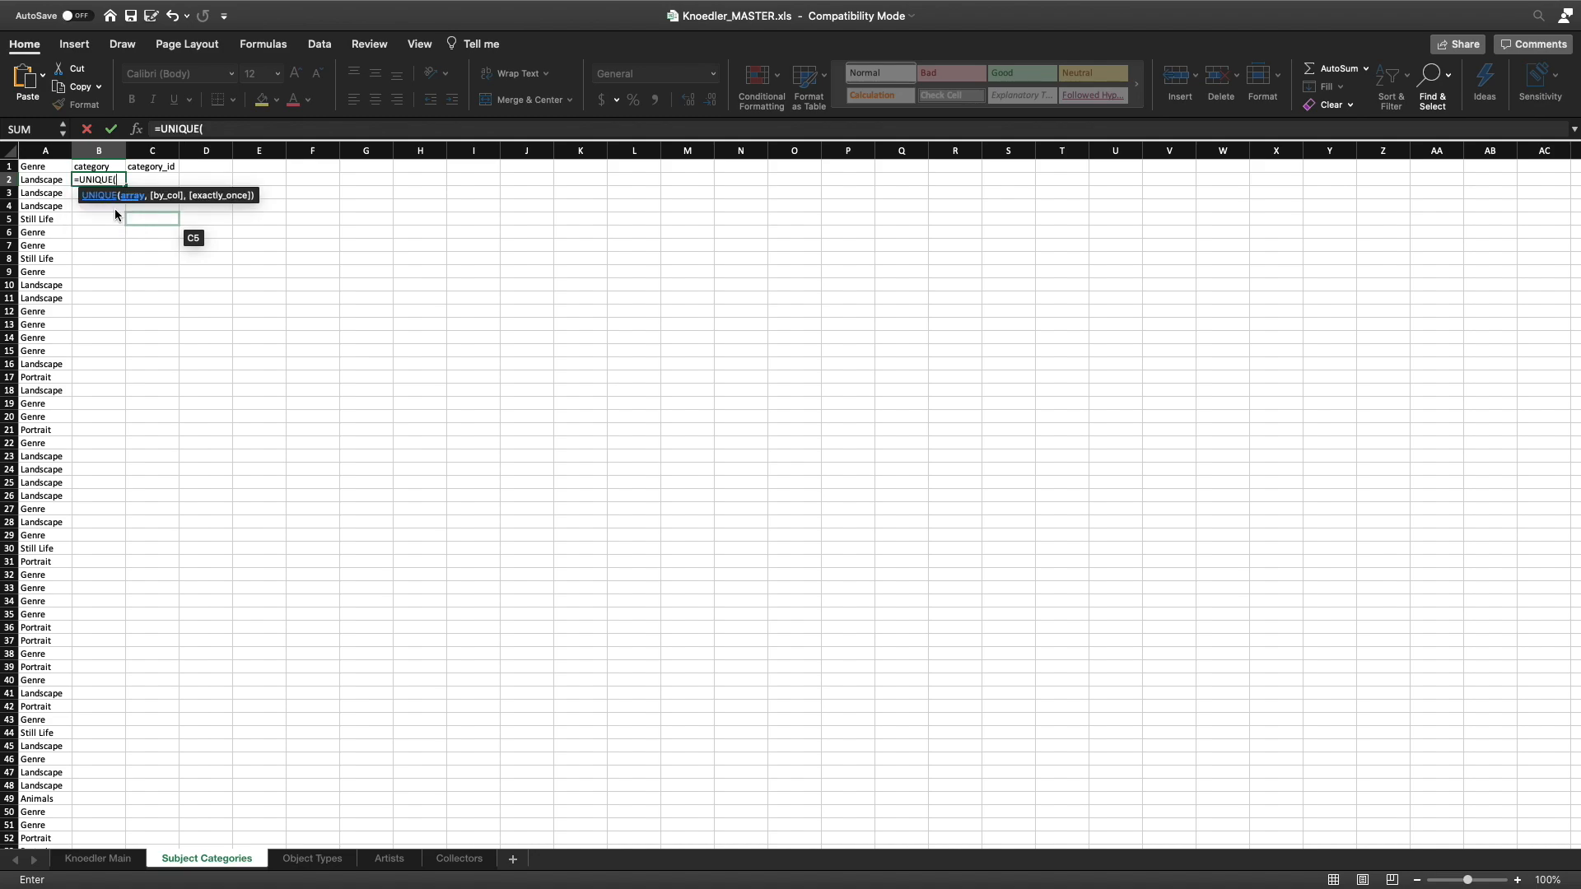
{"action": "left_click", "coordinate": [47, 150]}
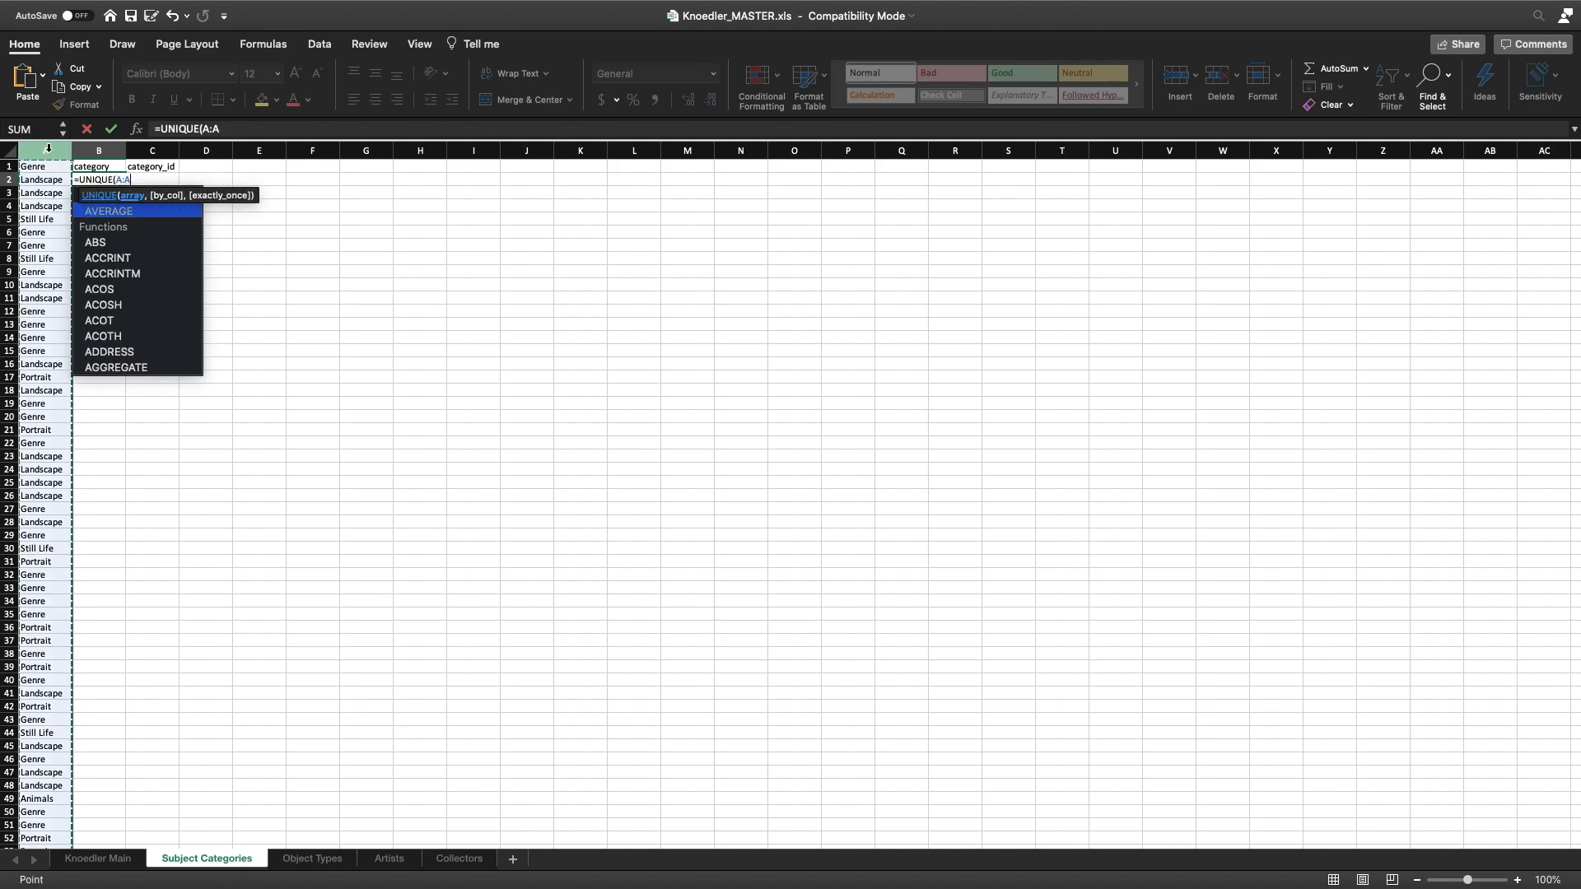
{"action": "type", "text": ")"}
{"action": "key", "text": "Return"}
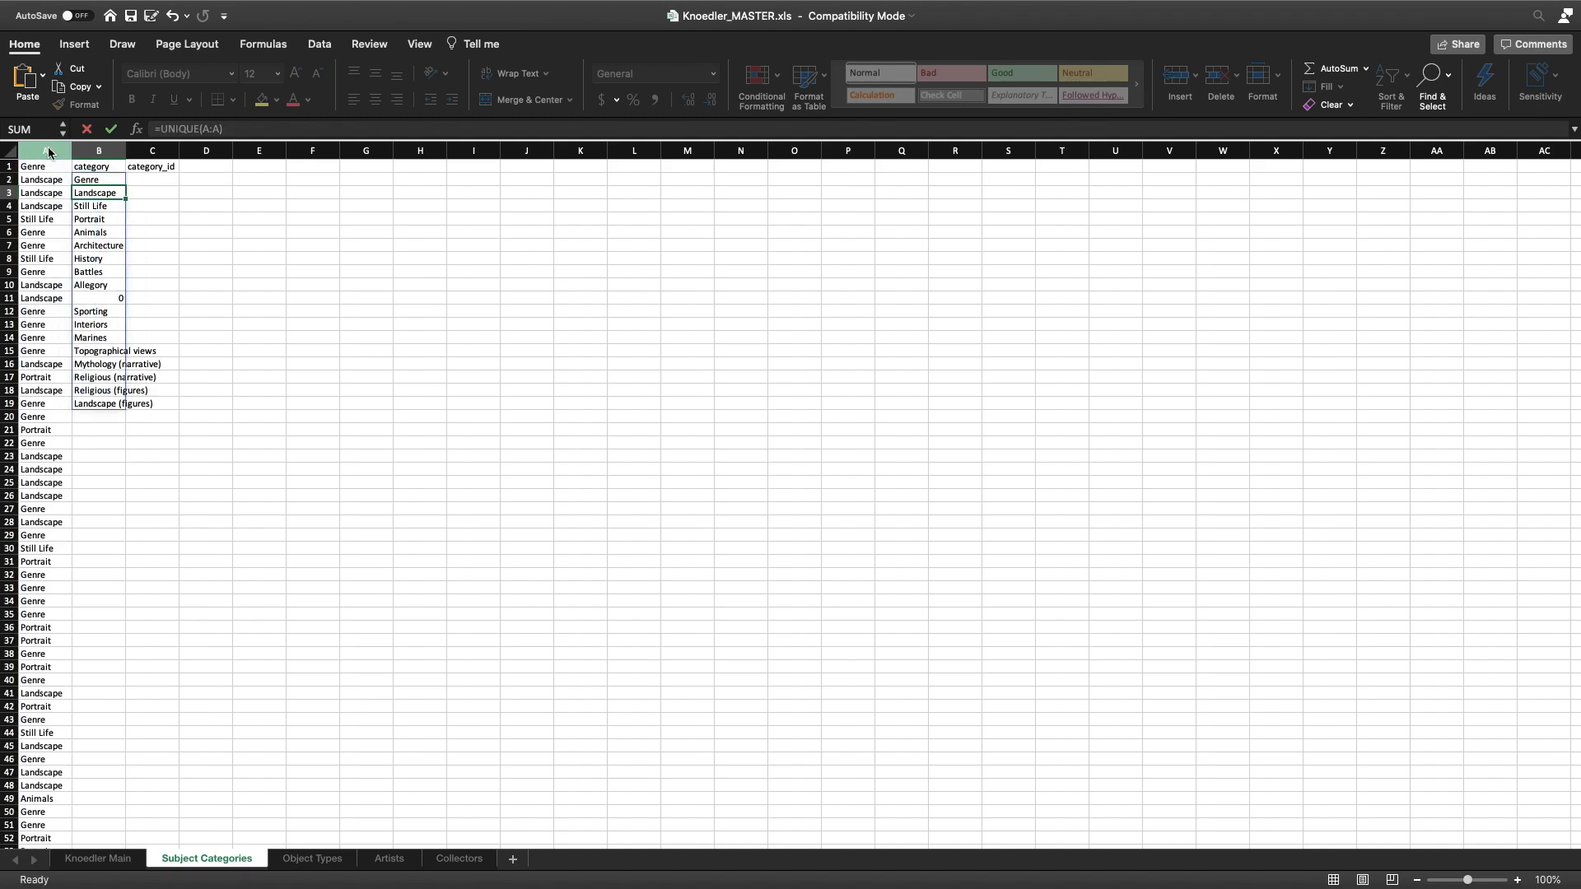
Copy the category list B1:B19 and paste it as values only starting at D1.
{"action": "left_click", "coordinate": [95, 167]}
{"action": "left_click", "coordinate": [112, 403], "text": "shift"}
{"action": "right_click", "coordinate": [90, 341]}
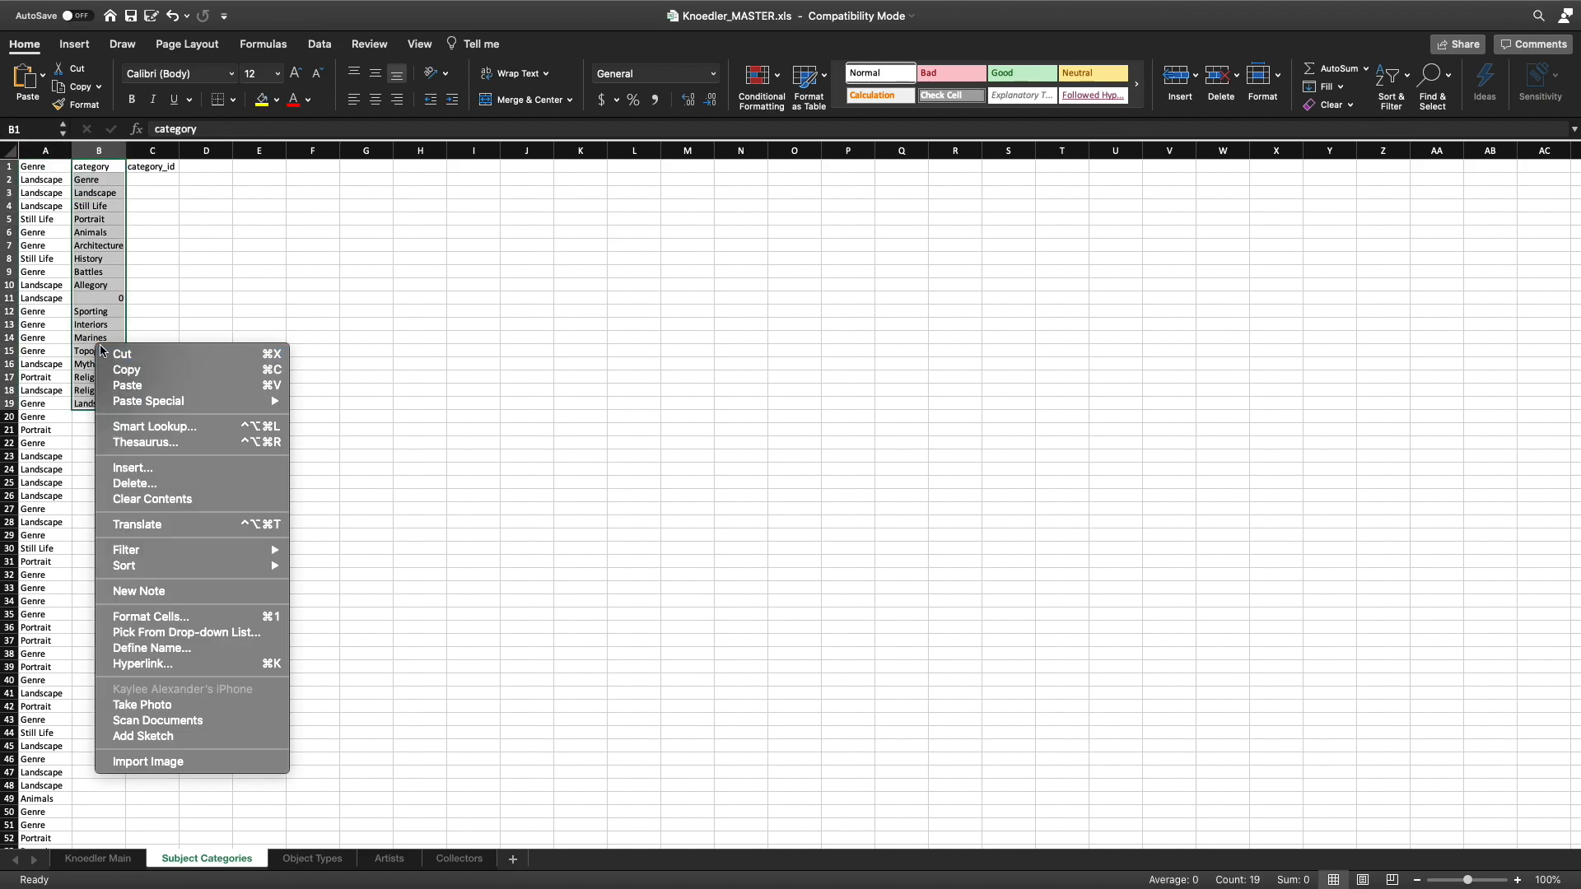
{"action": "left_click", "coordinate": [177, 371]}
{"action": "right_click", "coordinate": [201, 164]}
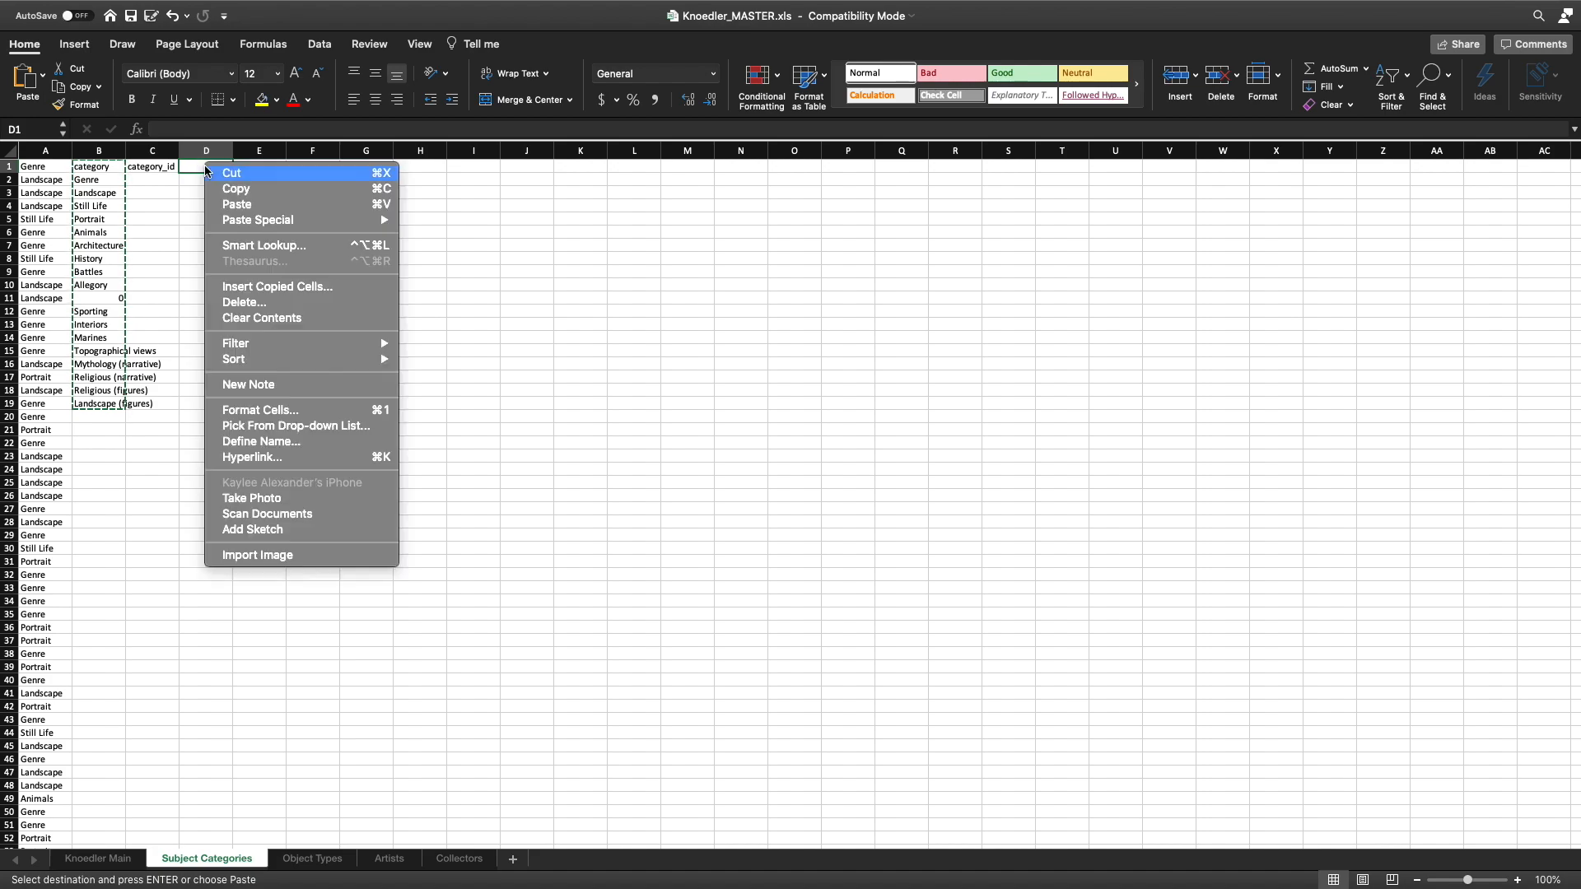
{"action": "mouse_move", "coordinate": [329, 220]}
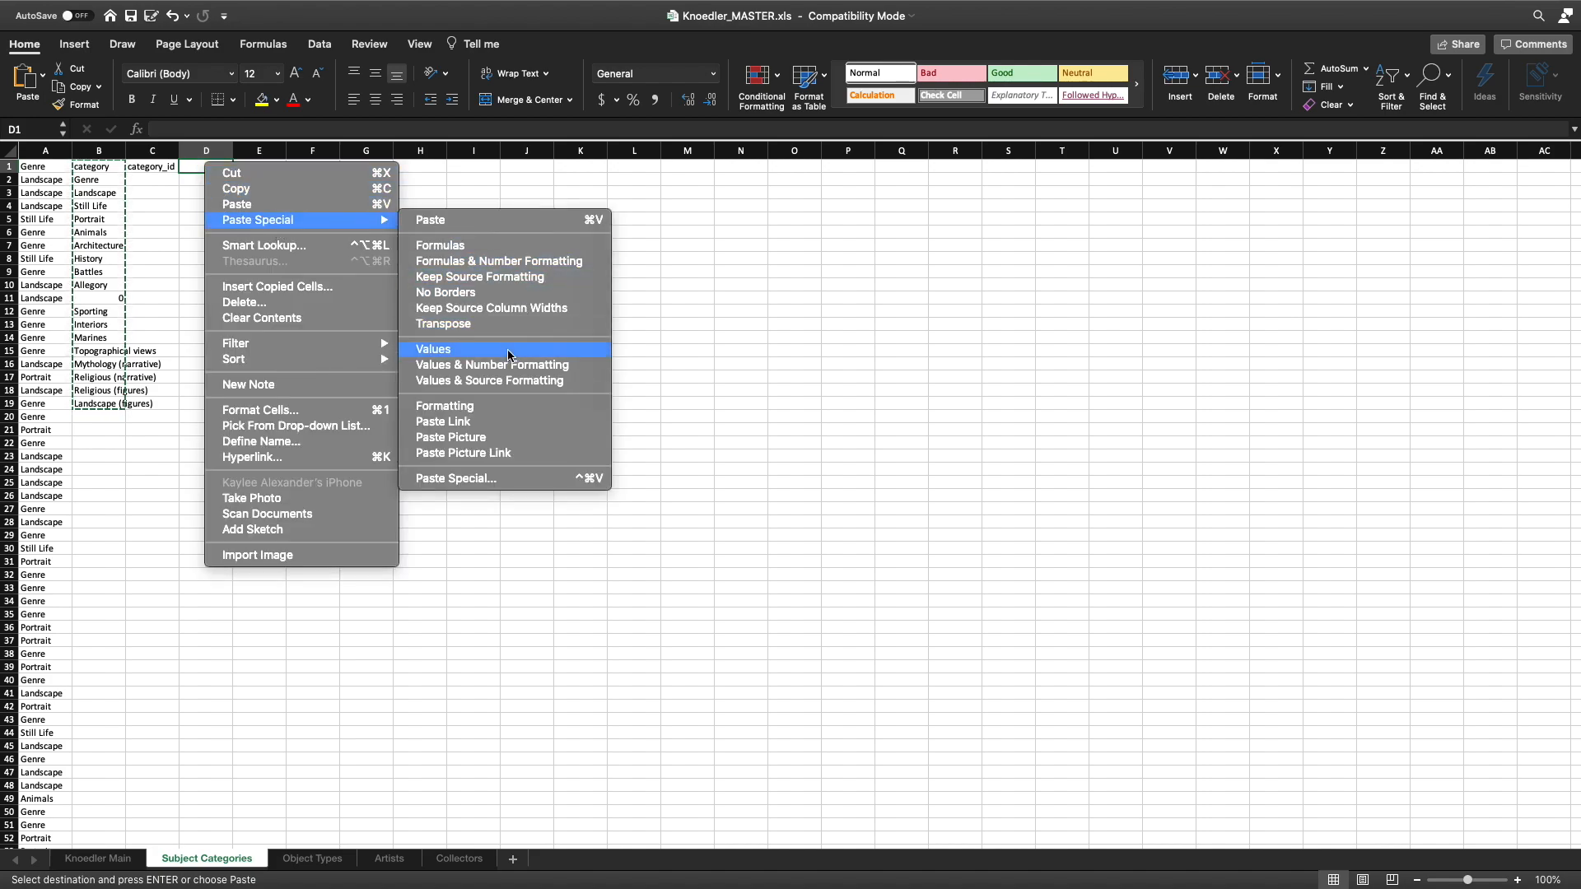
{"action": "left_click", "coordinate": [437, 349]}
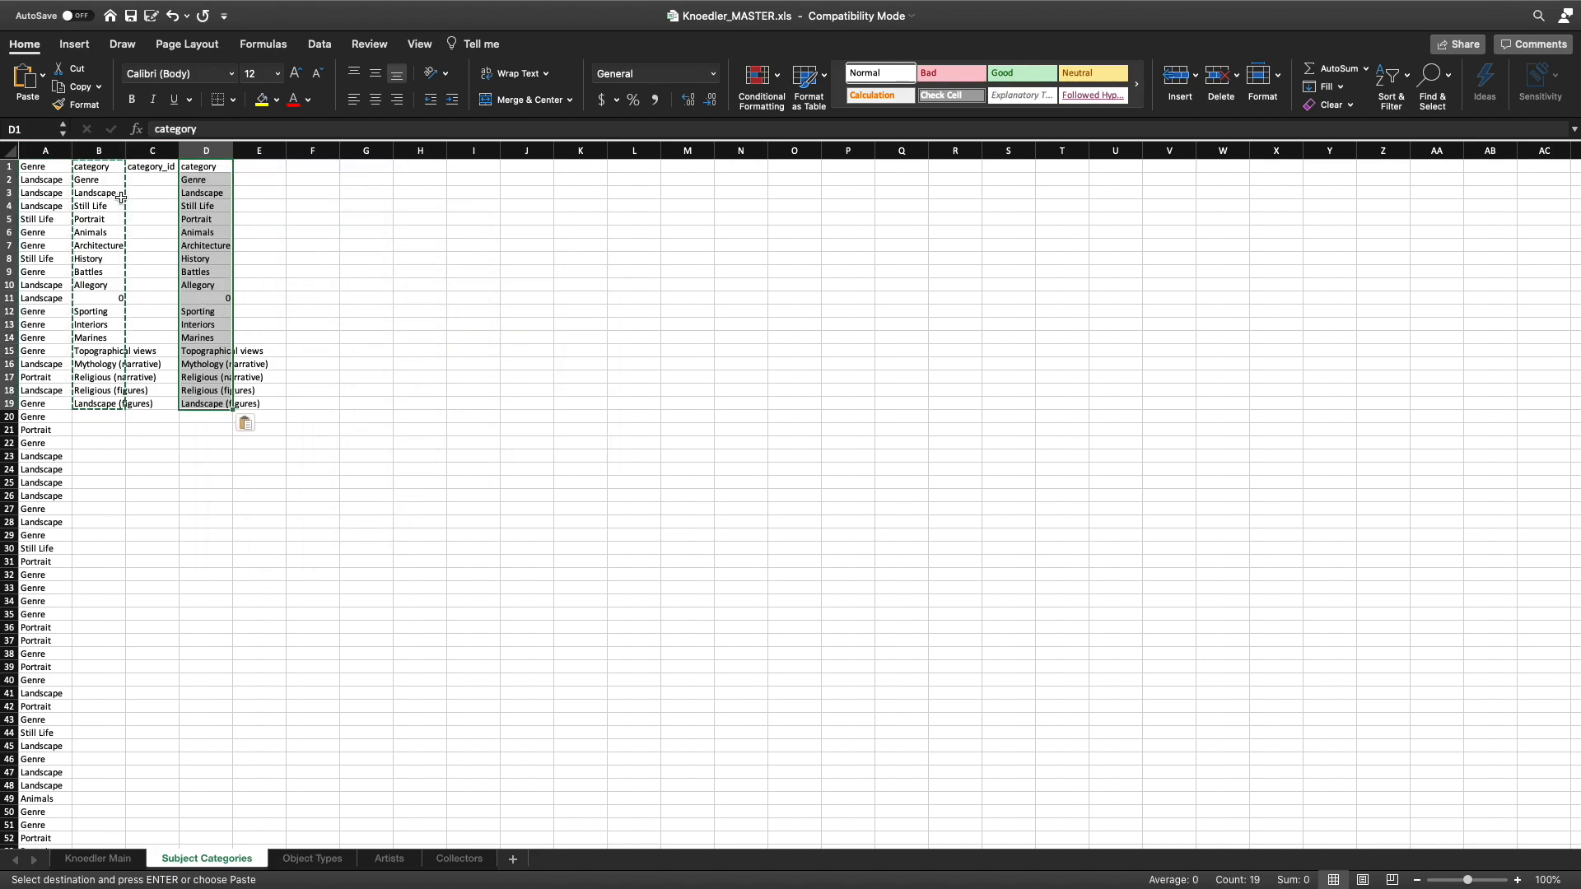
Delete column A, which holds the combined source categories with duplicates.
{"action": "left_click", "coordinate": [45, 150]}
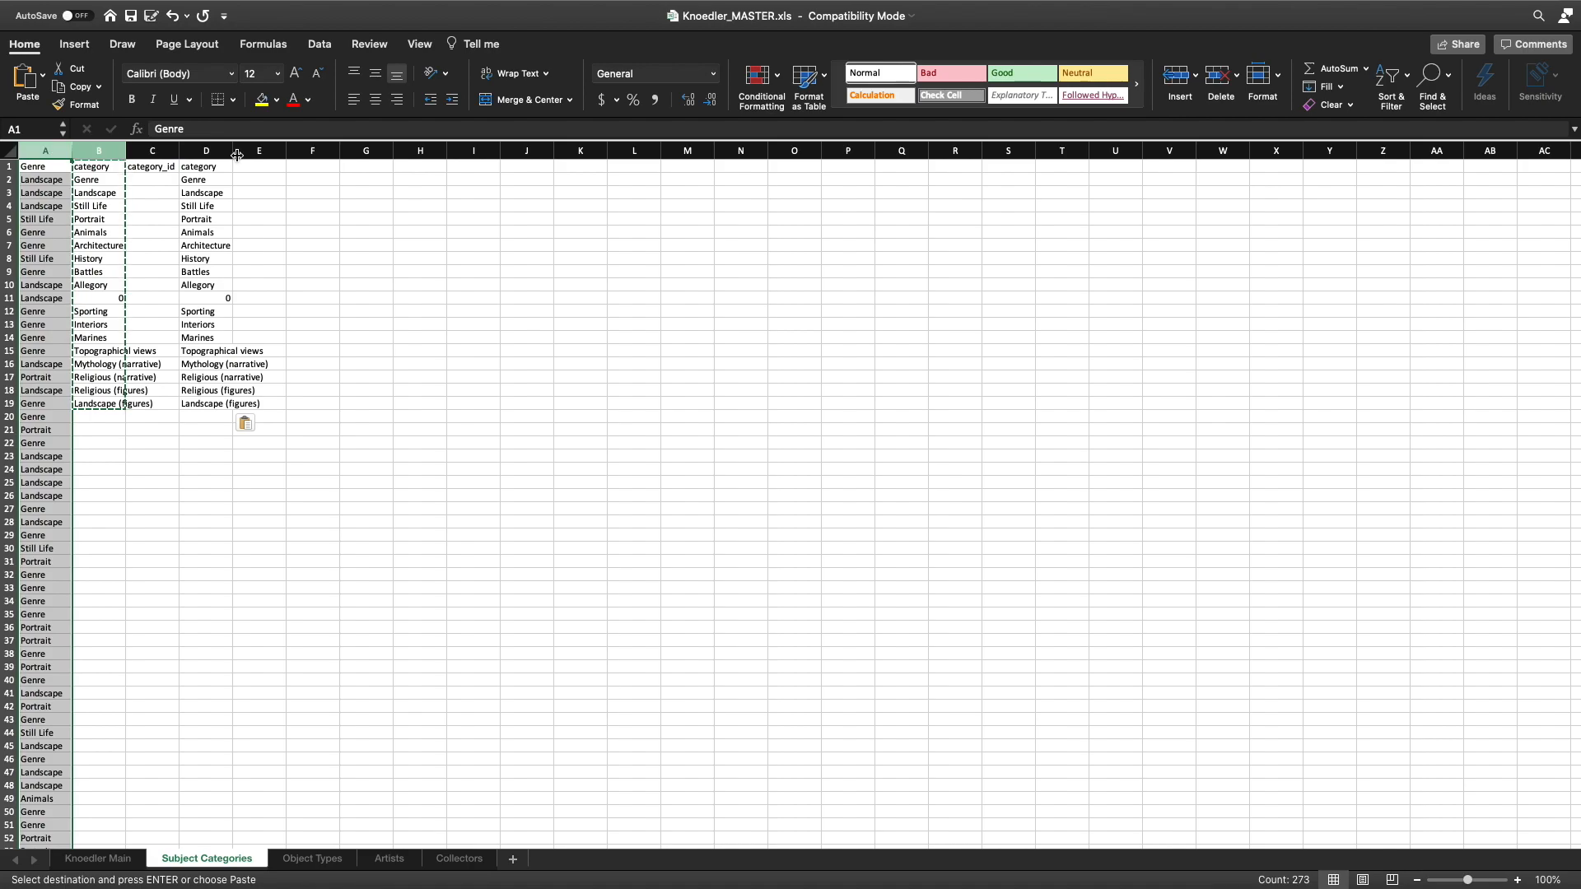
{"action": "left_click", "coordinate": [1219, 82]}
{"action": "scroll", "coordinate": [176, 247], "scroll_direction": "up", "scroll_amount": 10}
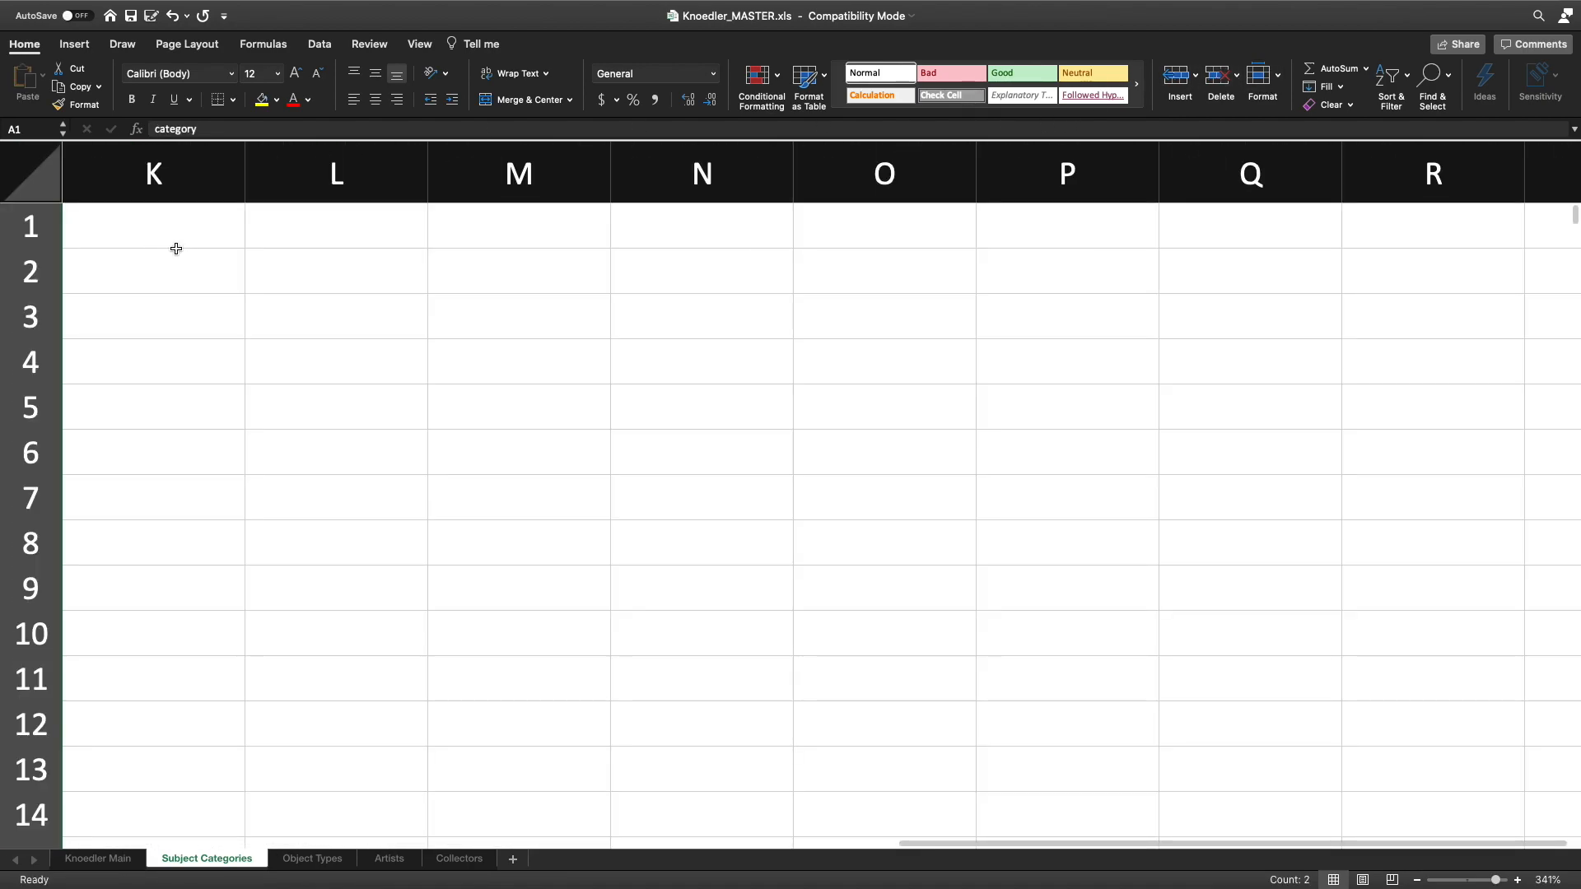
{"action": "left_click", "coordinate": [1468, 882]}
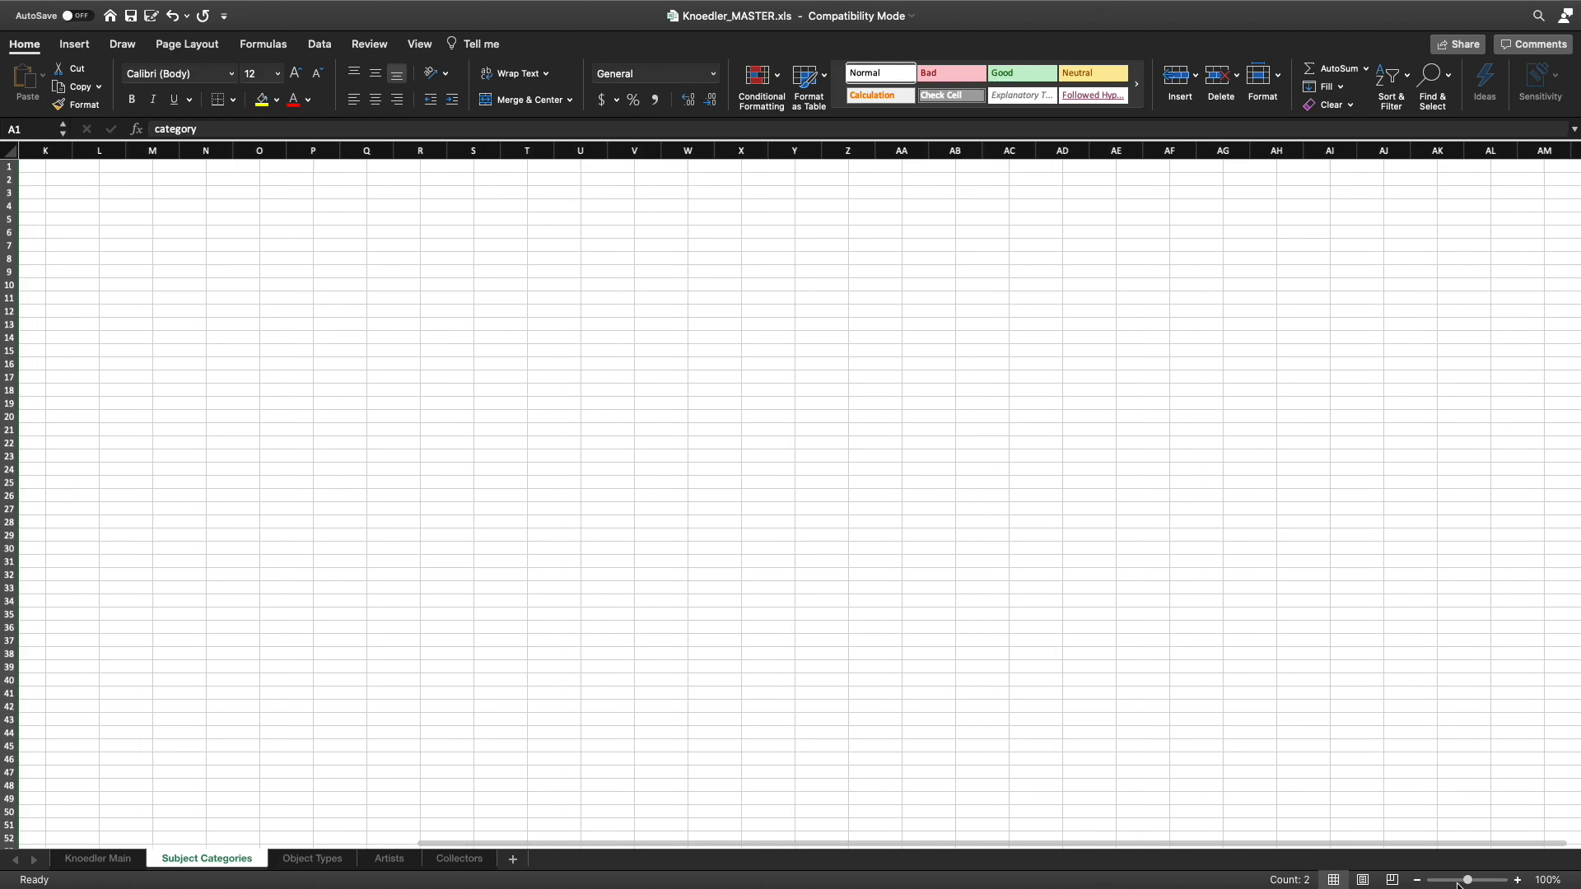
{"action": "scroll", "coordinate": [134, 346], "scroll_direction": "left", "scroll_amount": 10}
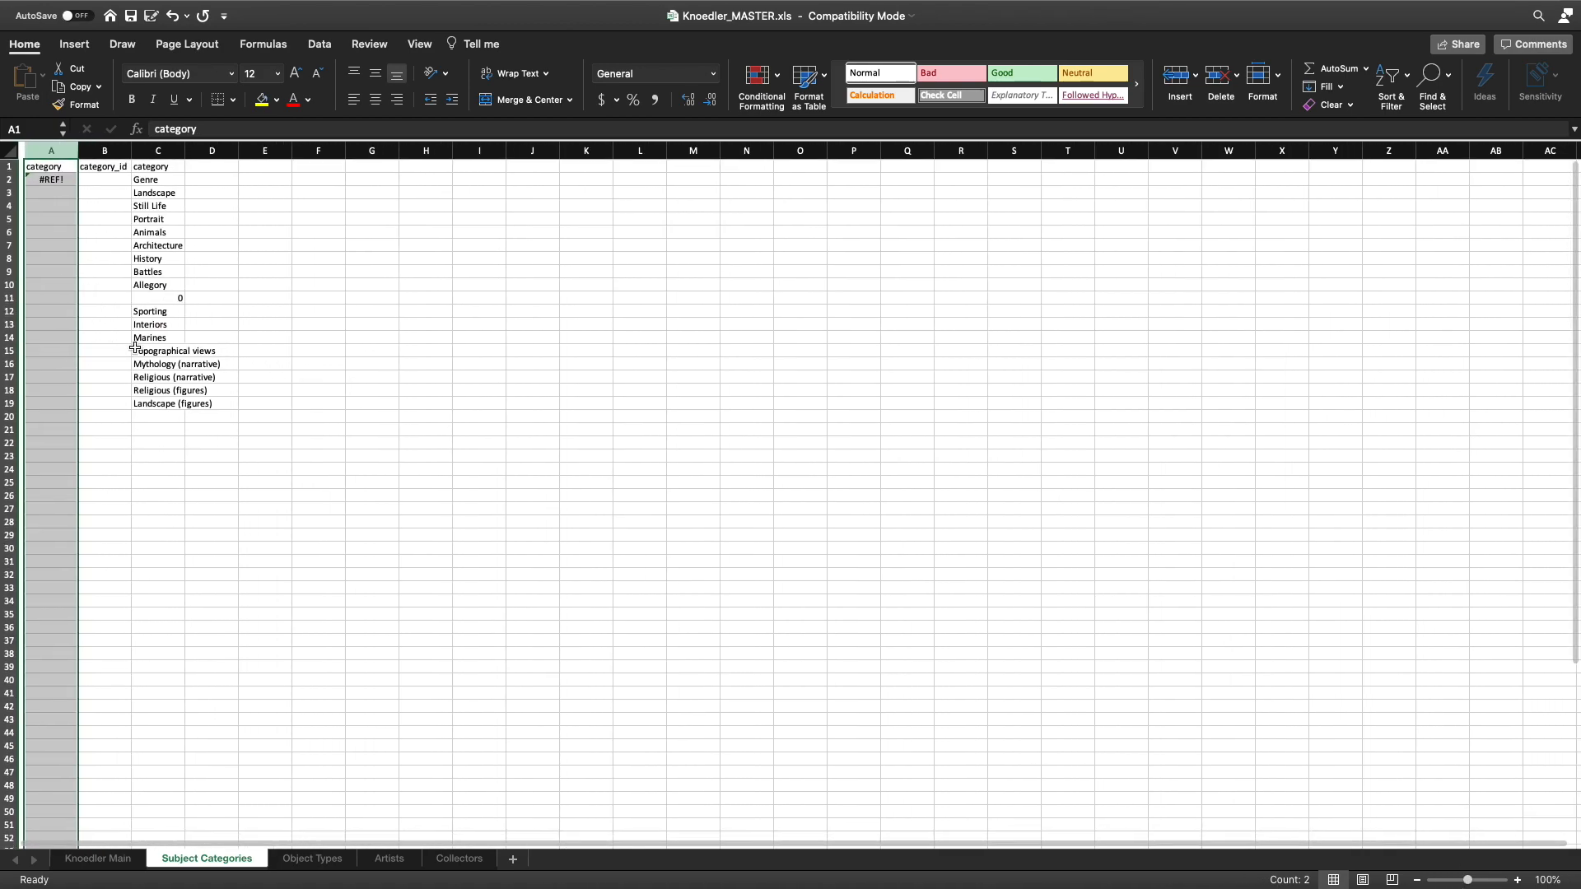
Move the values-only category column C to column A, overwriting the broken formula column.
{"action": "left_click", "coordinate": [146, 148]}
{"action": "right_click", "coordinate": [152, 198]}
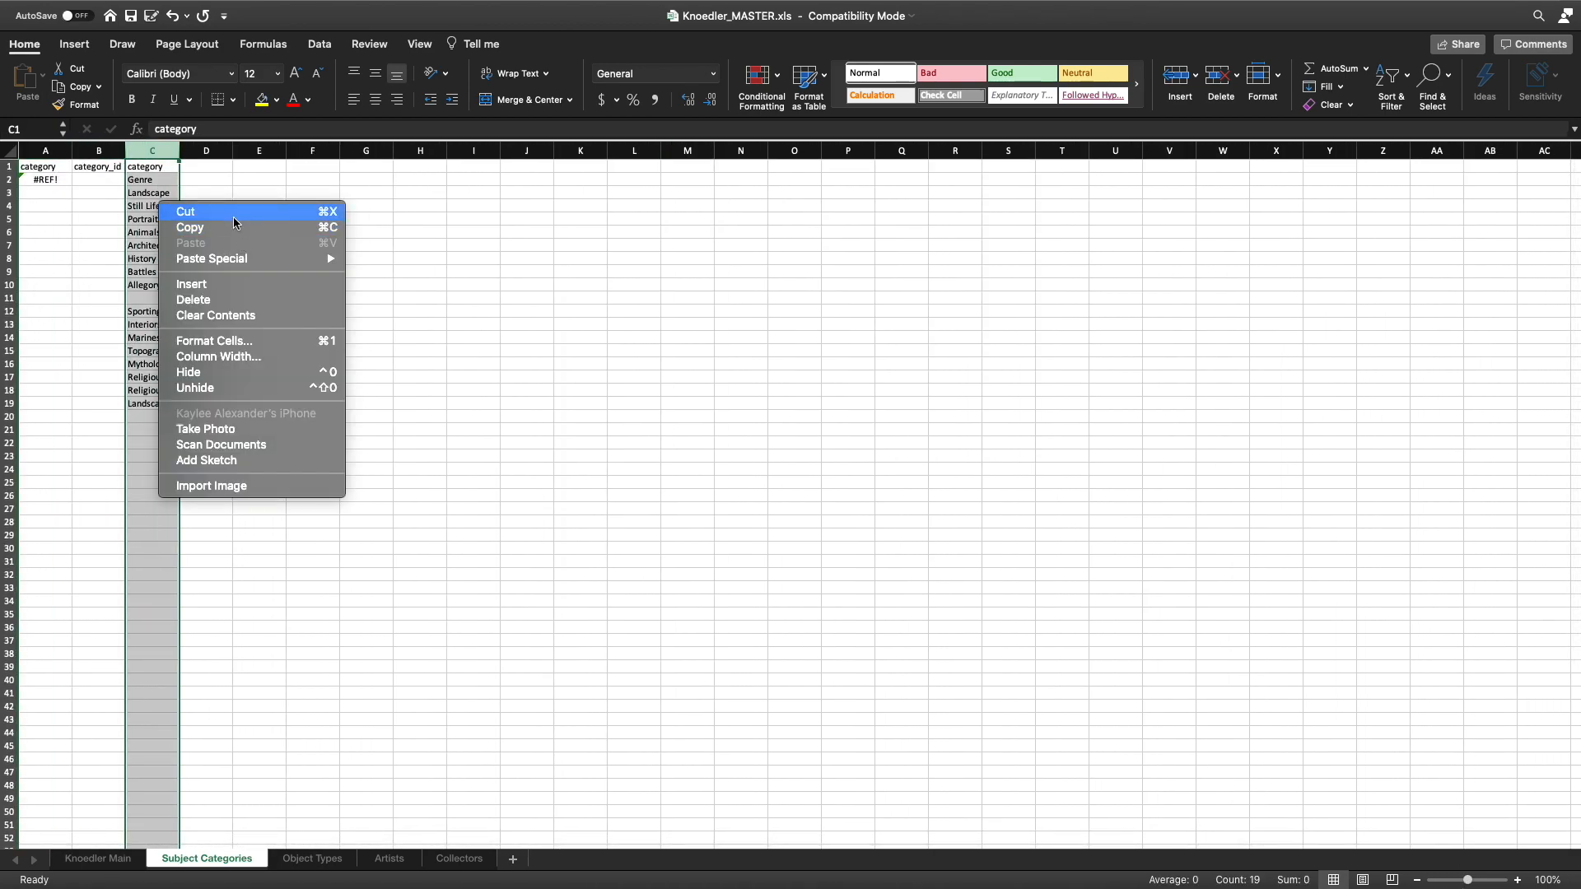
{"action": "left_click", "coordinate": [58, 166]}
{"action": "key", "text": "super+c"}
{"action": "left_click", "coordinate": [58, 166]}
{"action": "key", "text": "Return"}
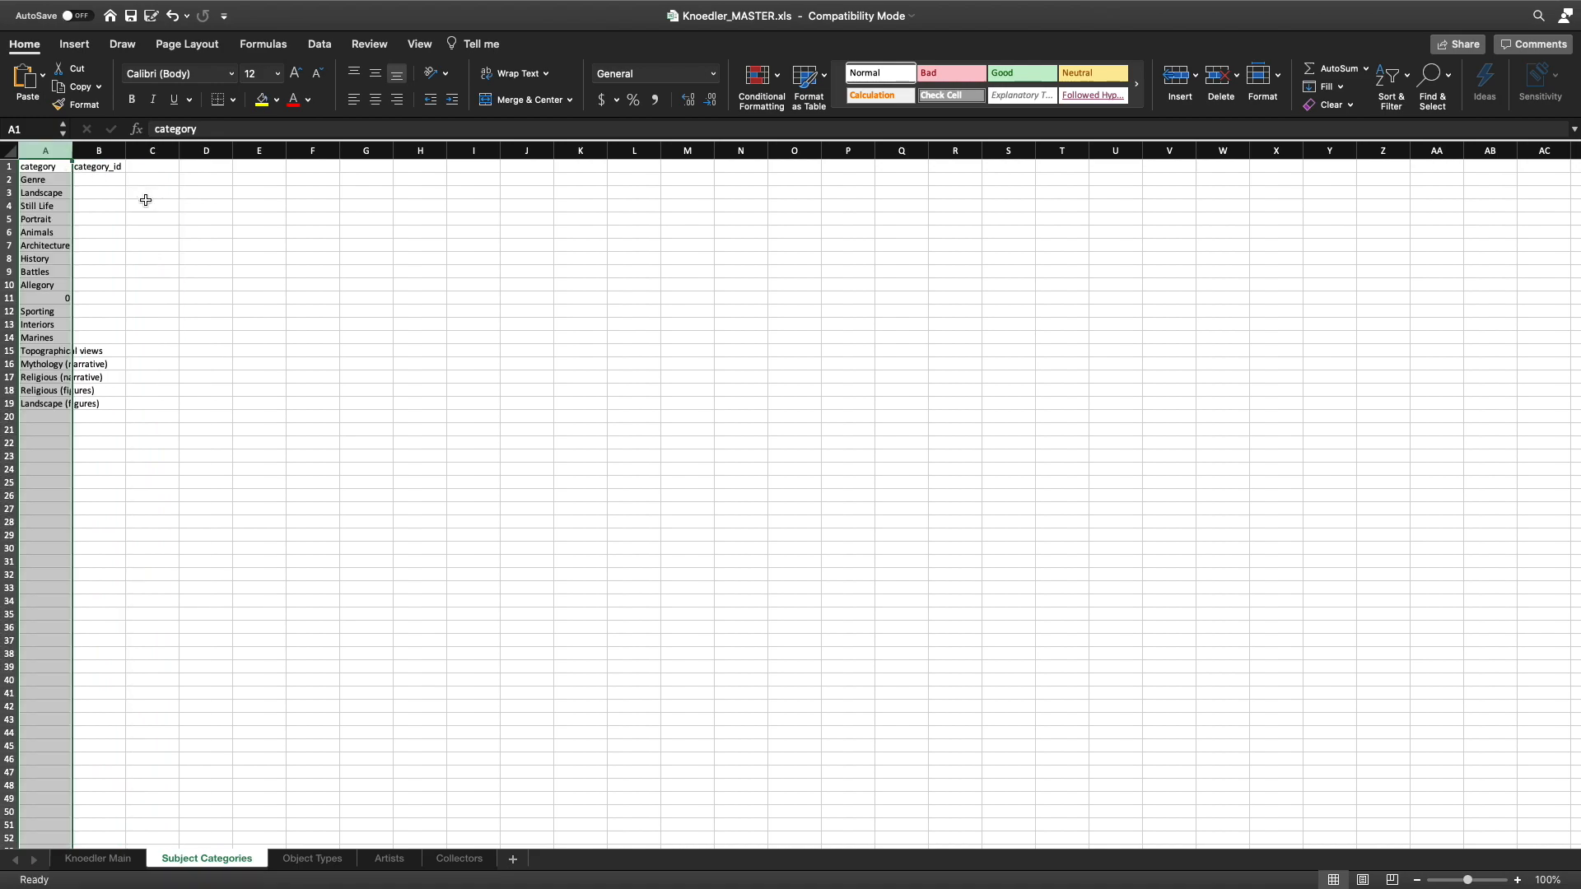
Delete row 11, which contains 0 instead of a category name.
{"action": "left_click", "coordinate": [110, 184]}
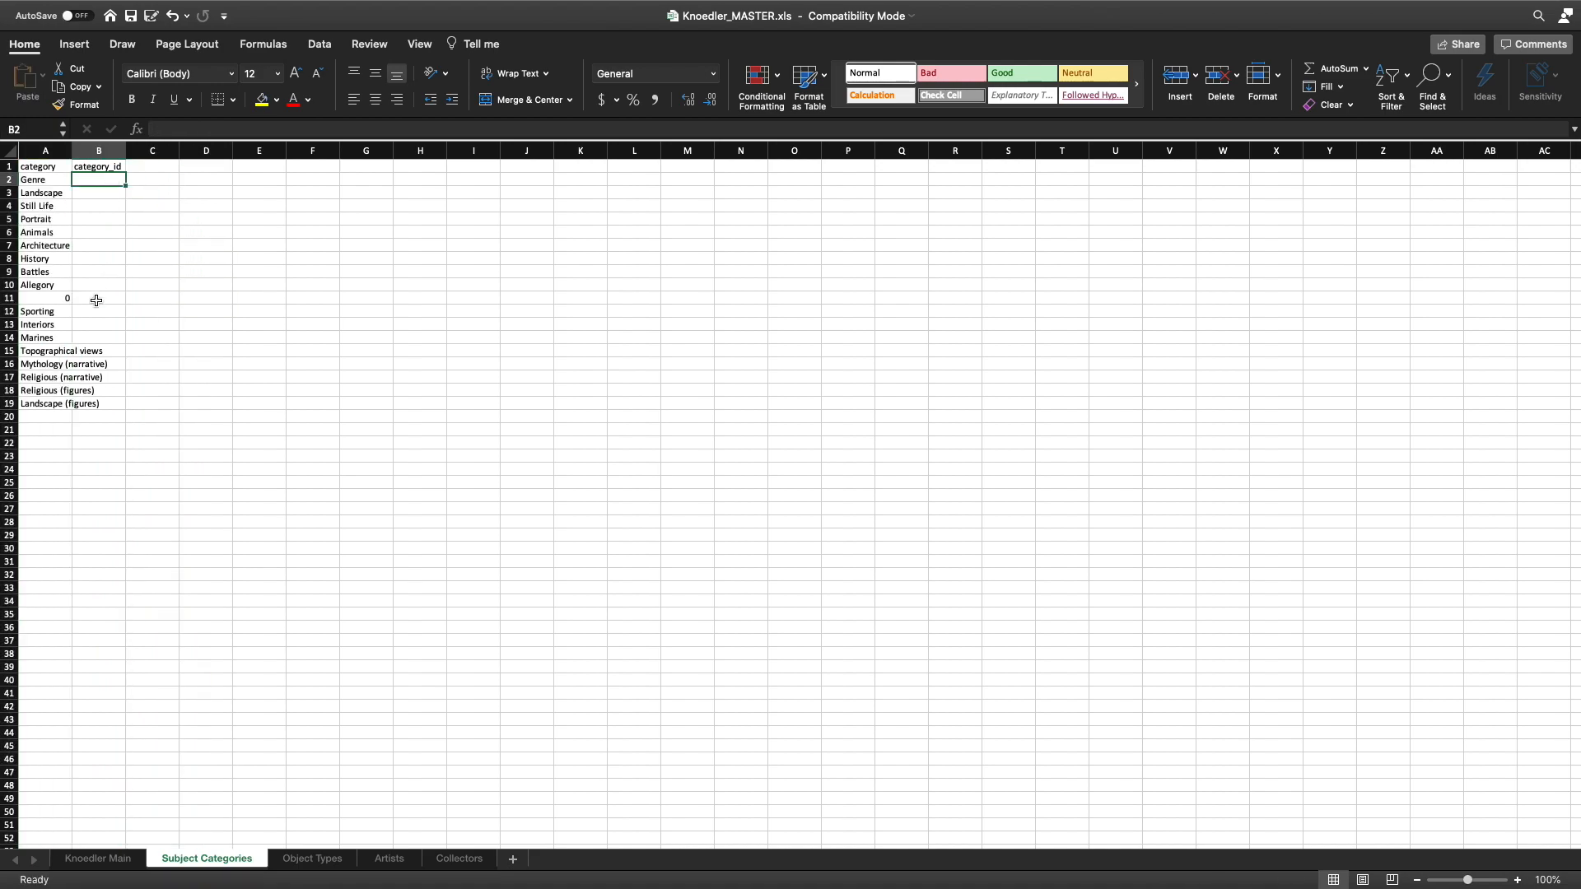
{"action": "left_click", "coordinate": [9, 298]}
{"action": "left_click", "coordinate": [1220, 79]}
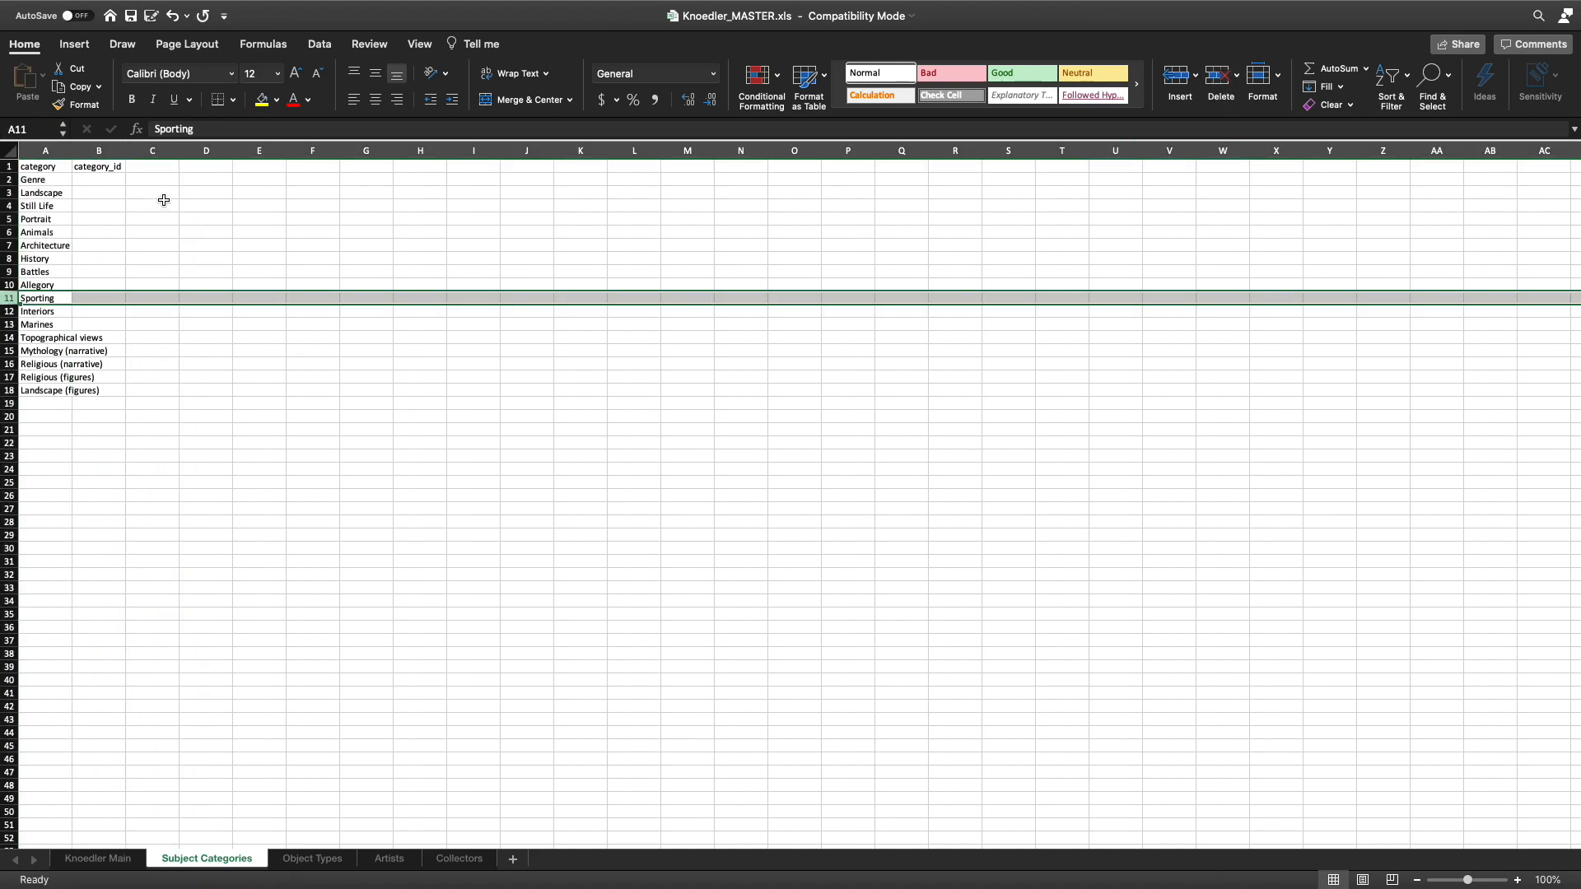
Fill category_id cells B2:B18 with a series starting at 50, and save the workbook.
{"action": "left_click", "coordinate": [113, 182]}
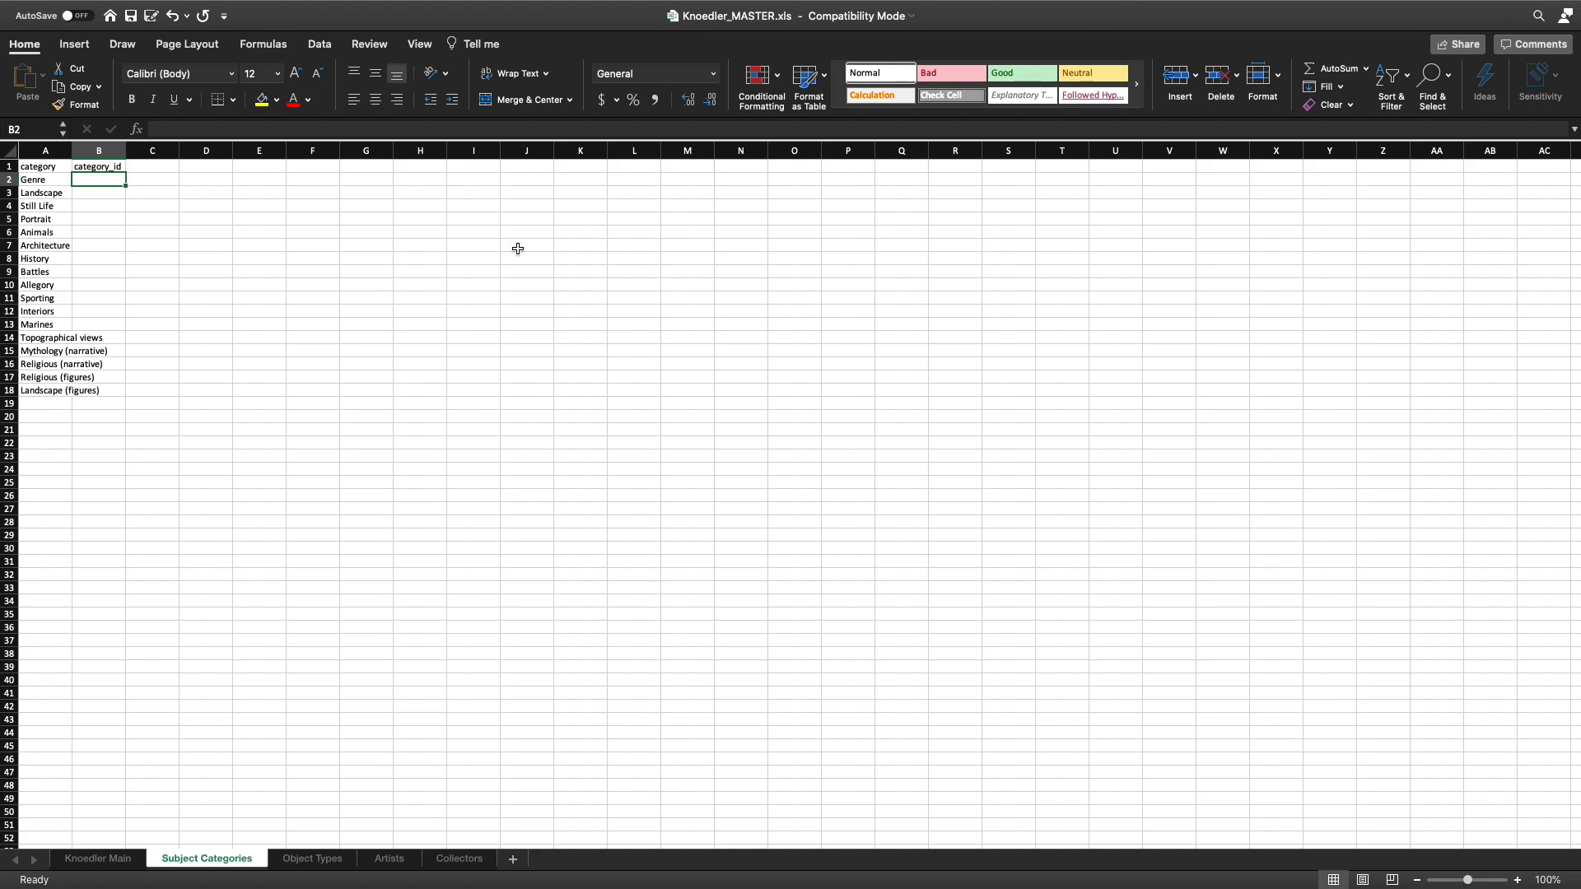
{"action": "type", "text": "50"}
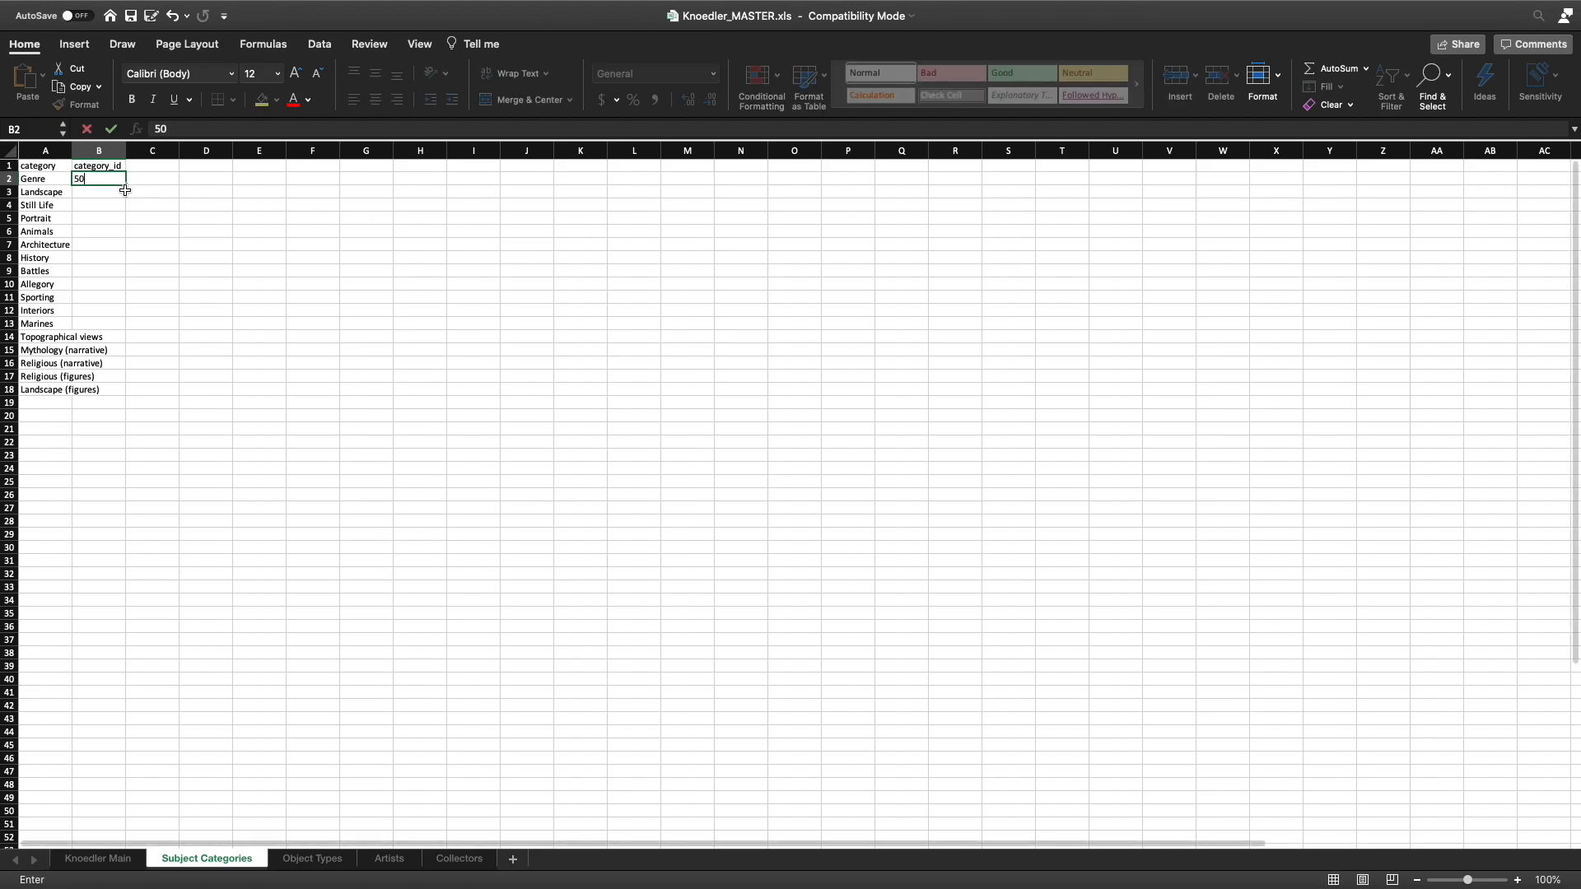
{"action": "double_click", "coordinate": [125, 184]}
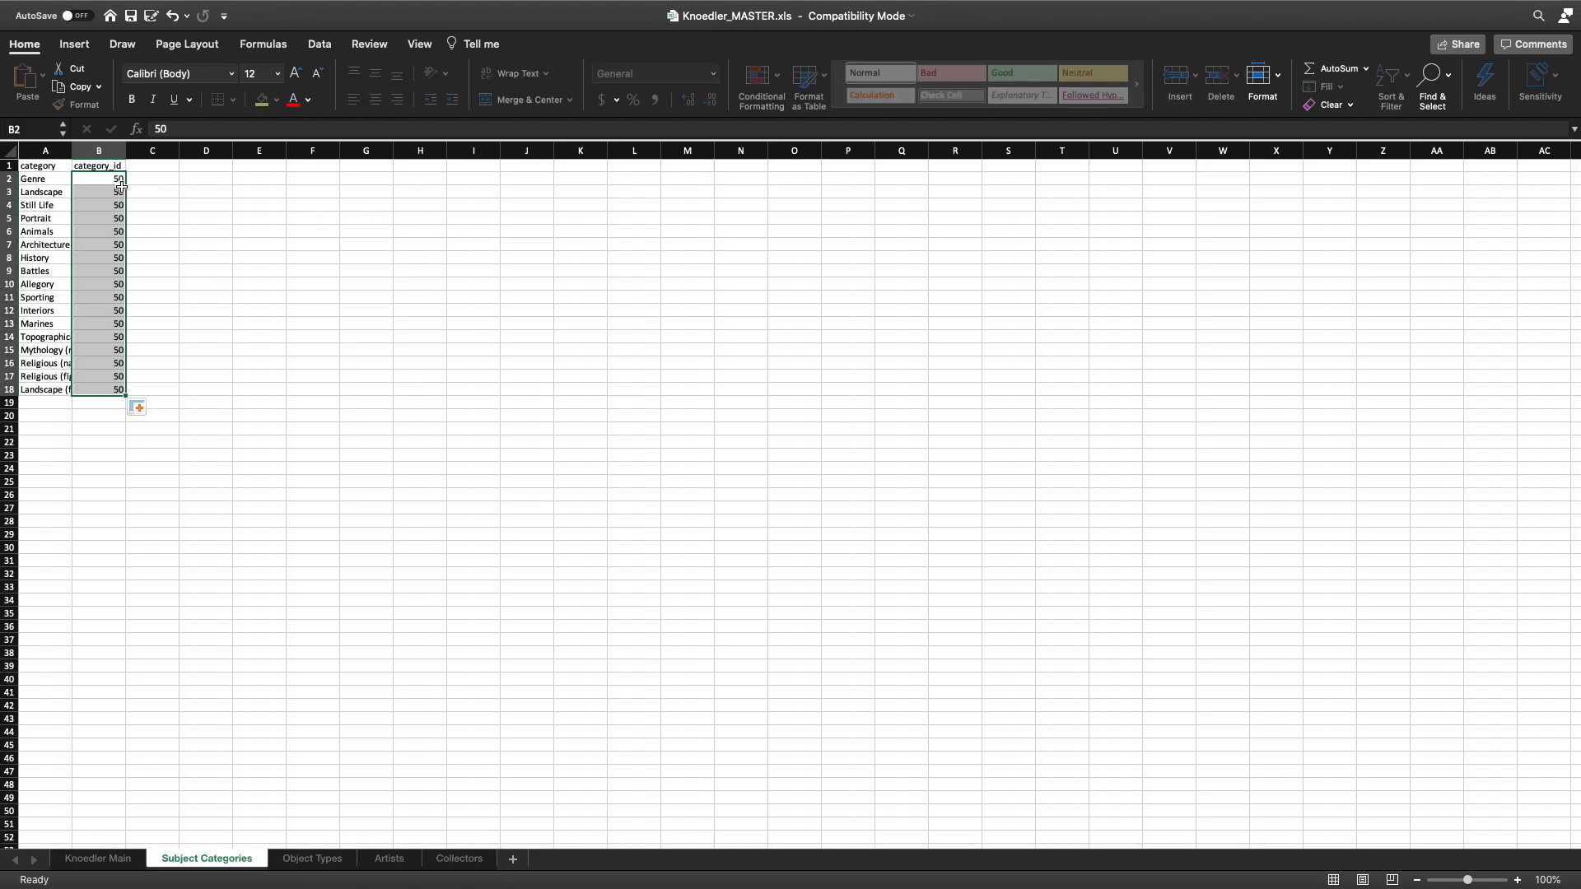
{"action": "left_click", "coordinate": [137, 408]}
{"action": "left_click", "coordinate": [186, 439]}
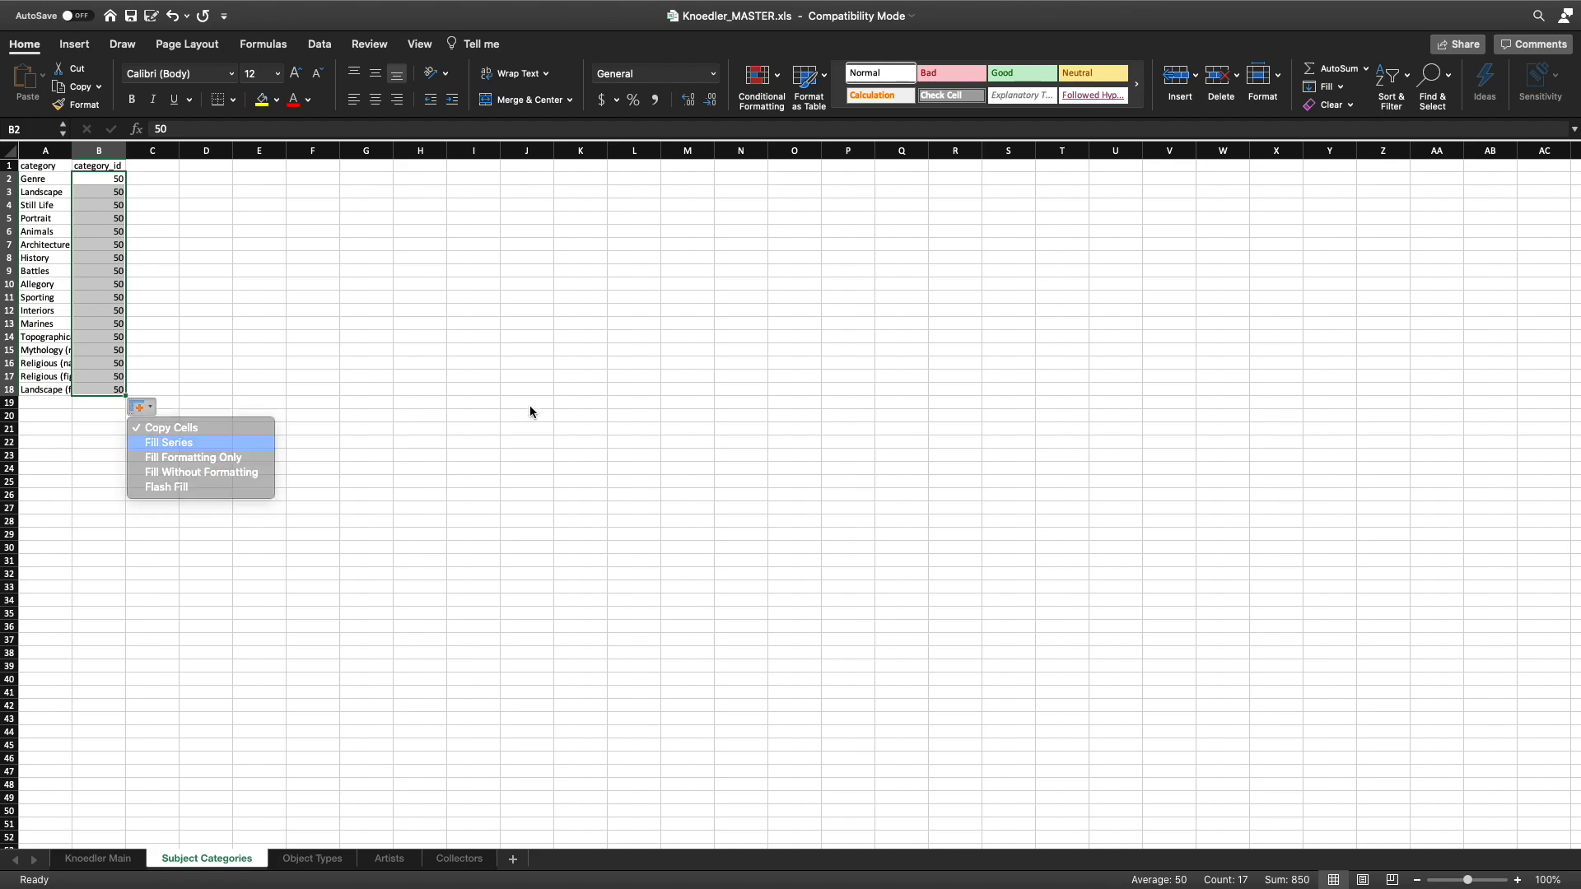
{"action": "left_click", "coordinate": [330, 402]}
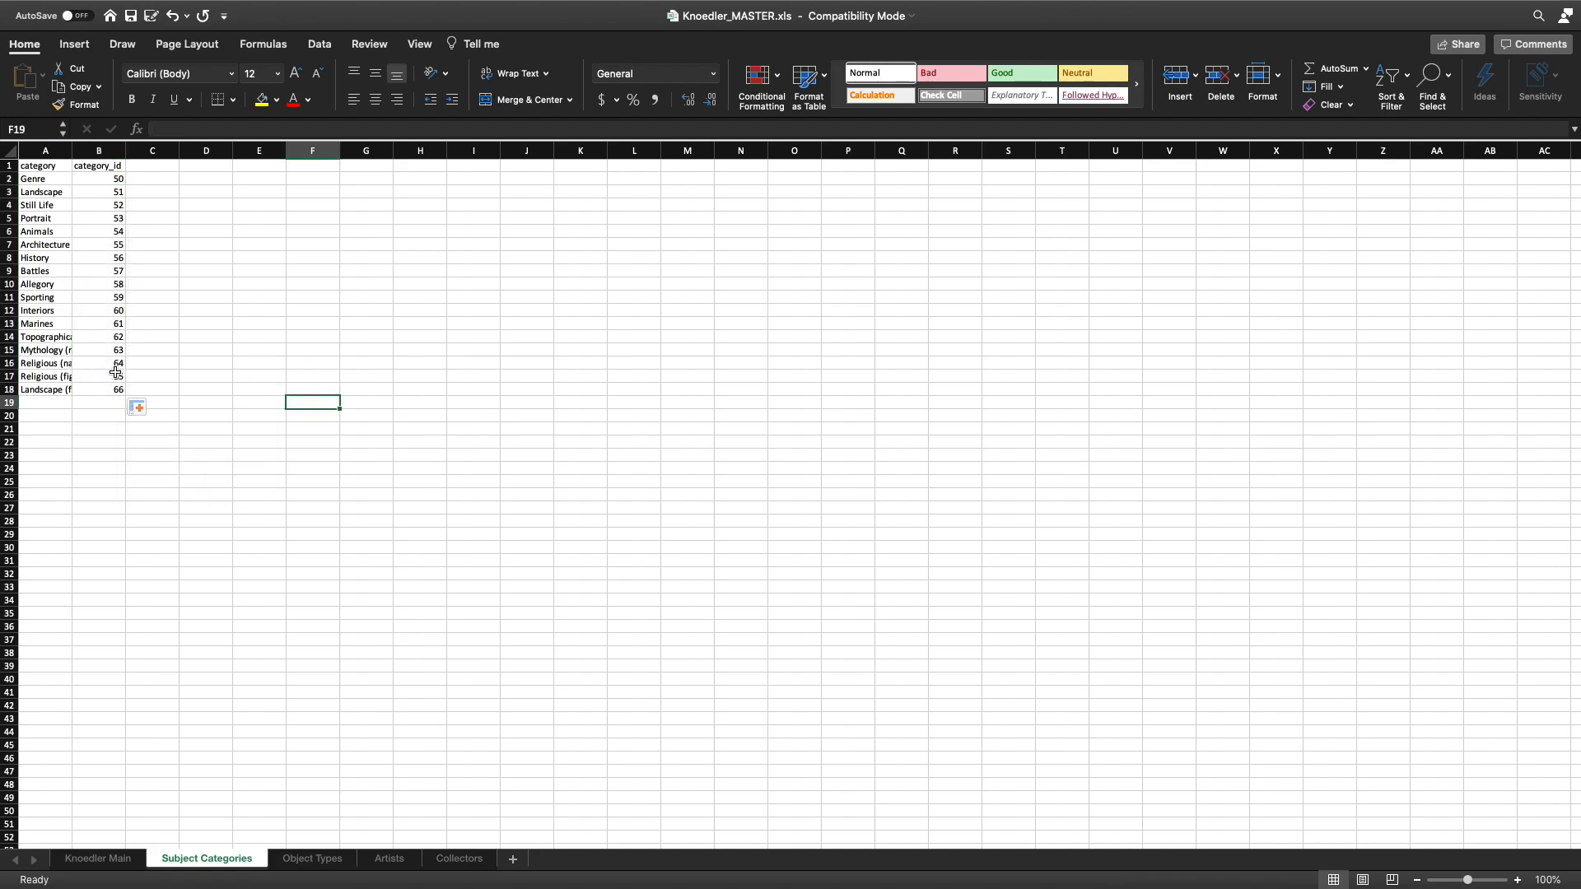
{"action": "key", "text": "super+s"}
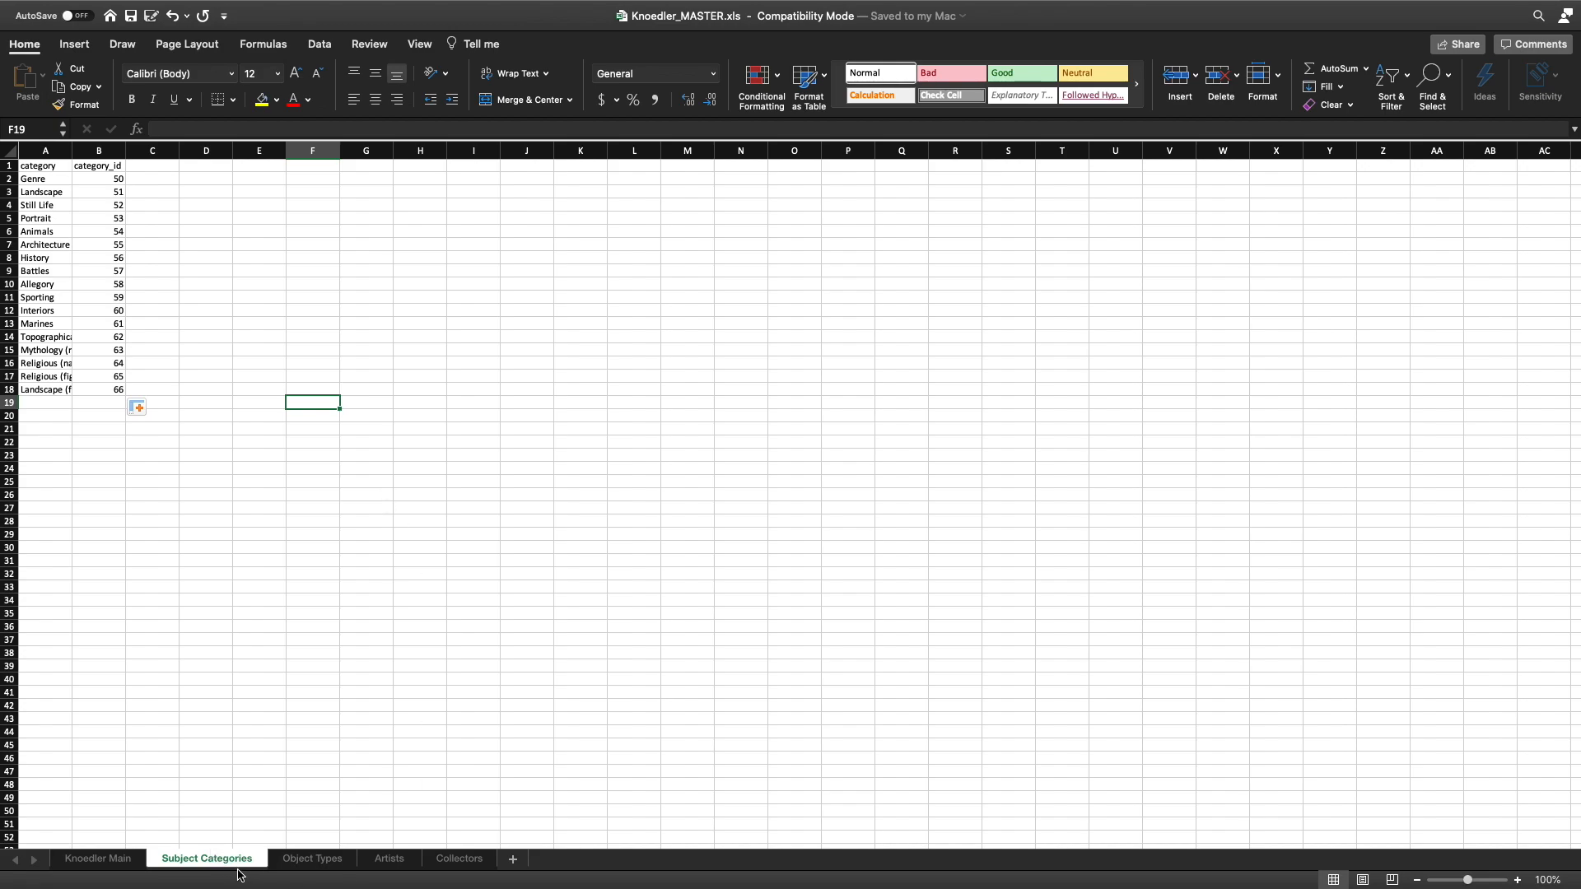
Look through the Object Types, Artists and Collectors sheets, and add a new worksheet after Collectors.
{"action": "left_click", "coordinate": [307, 865]}
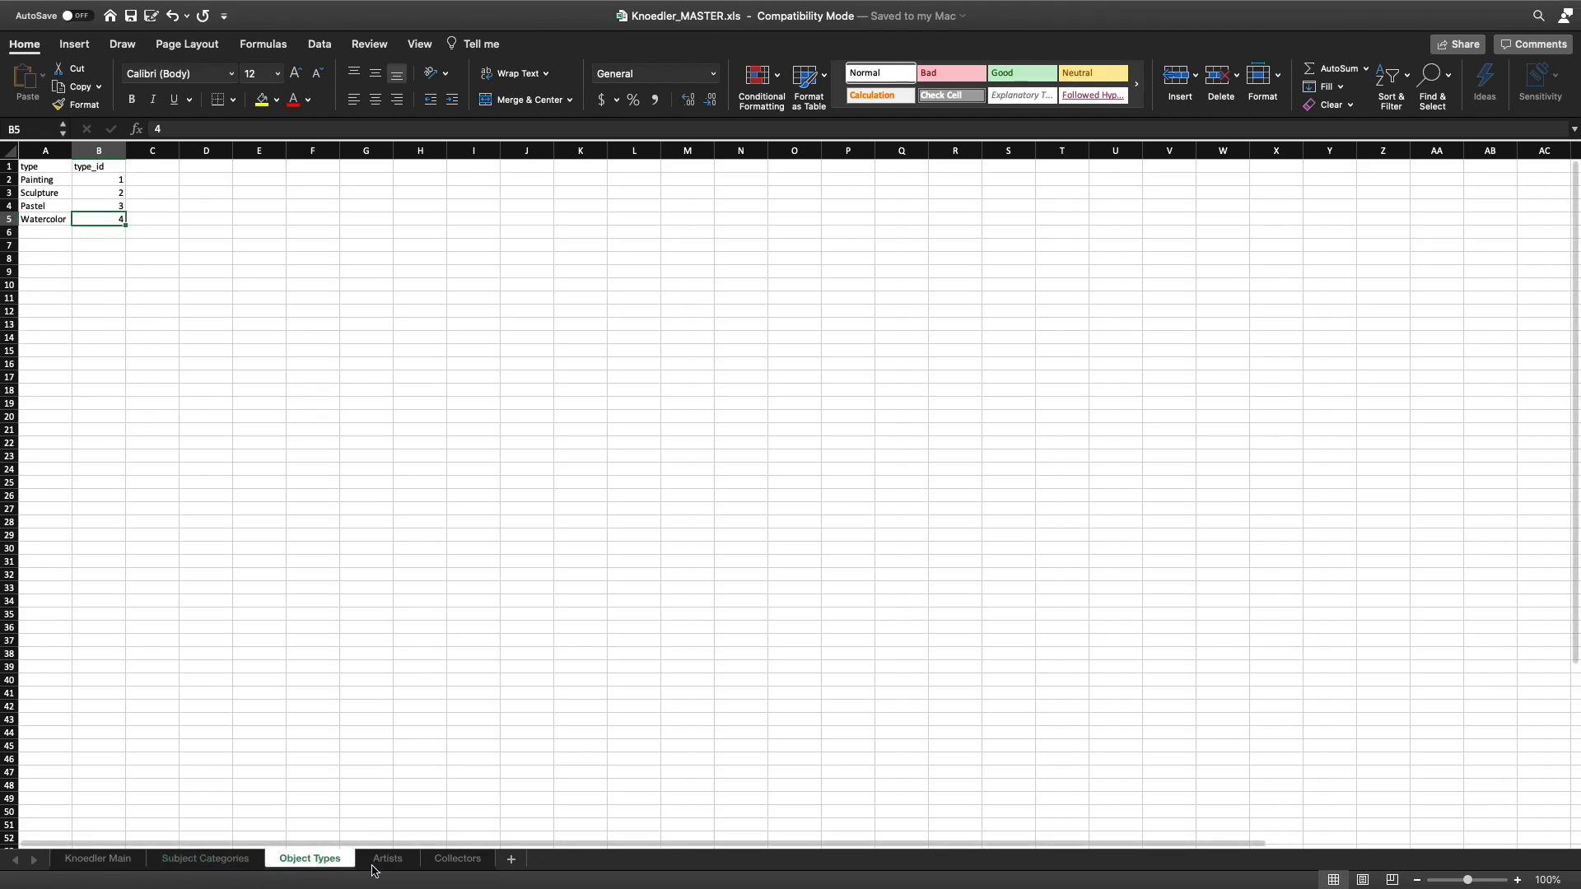
{"action": "left_click", "coordinate": [377, 869]}
{"action": "left_click", "coordinate": [449, 865]}
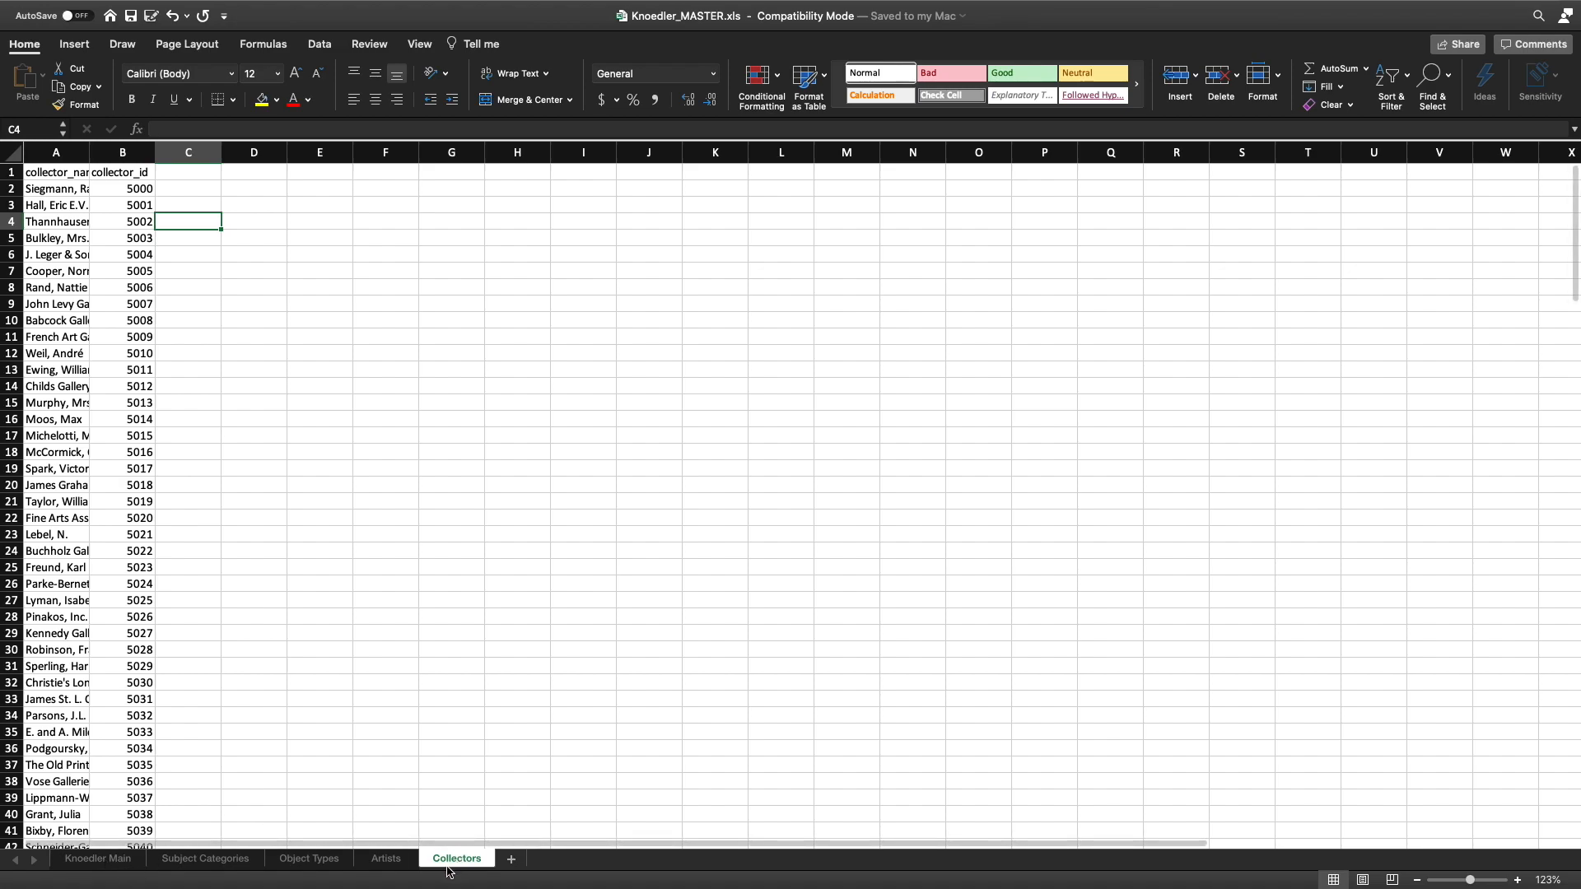
{"action": "left_click", "coordinate": [514, 862]}
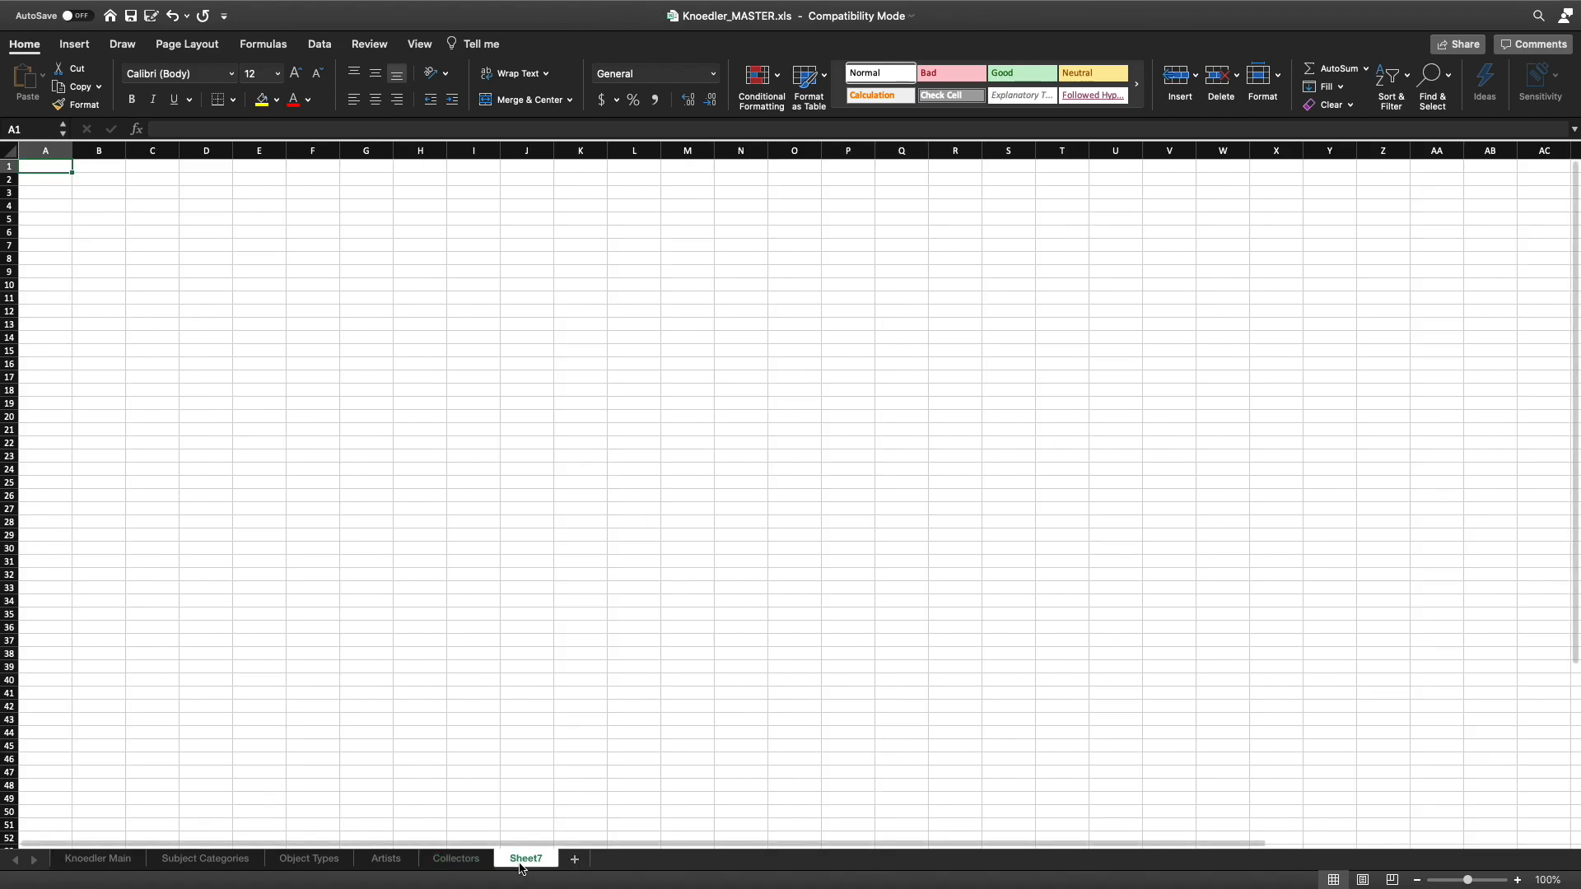
Copy the entire contents of the Knoedler Main sheet and paste them into Sheet7 starting at A1.
{"action": "left_click", "coordinate": [113, 860]}
{"action": "left_click", "coordinate": [97, 358]}
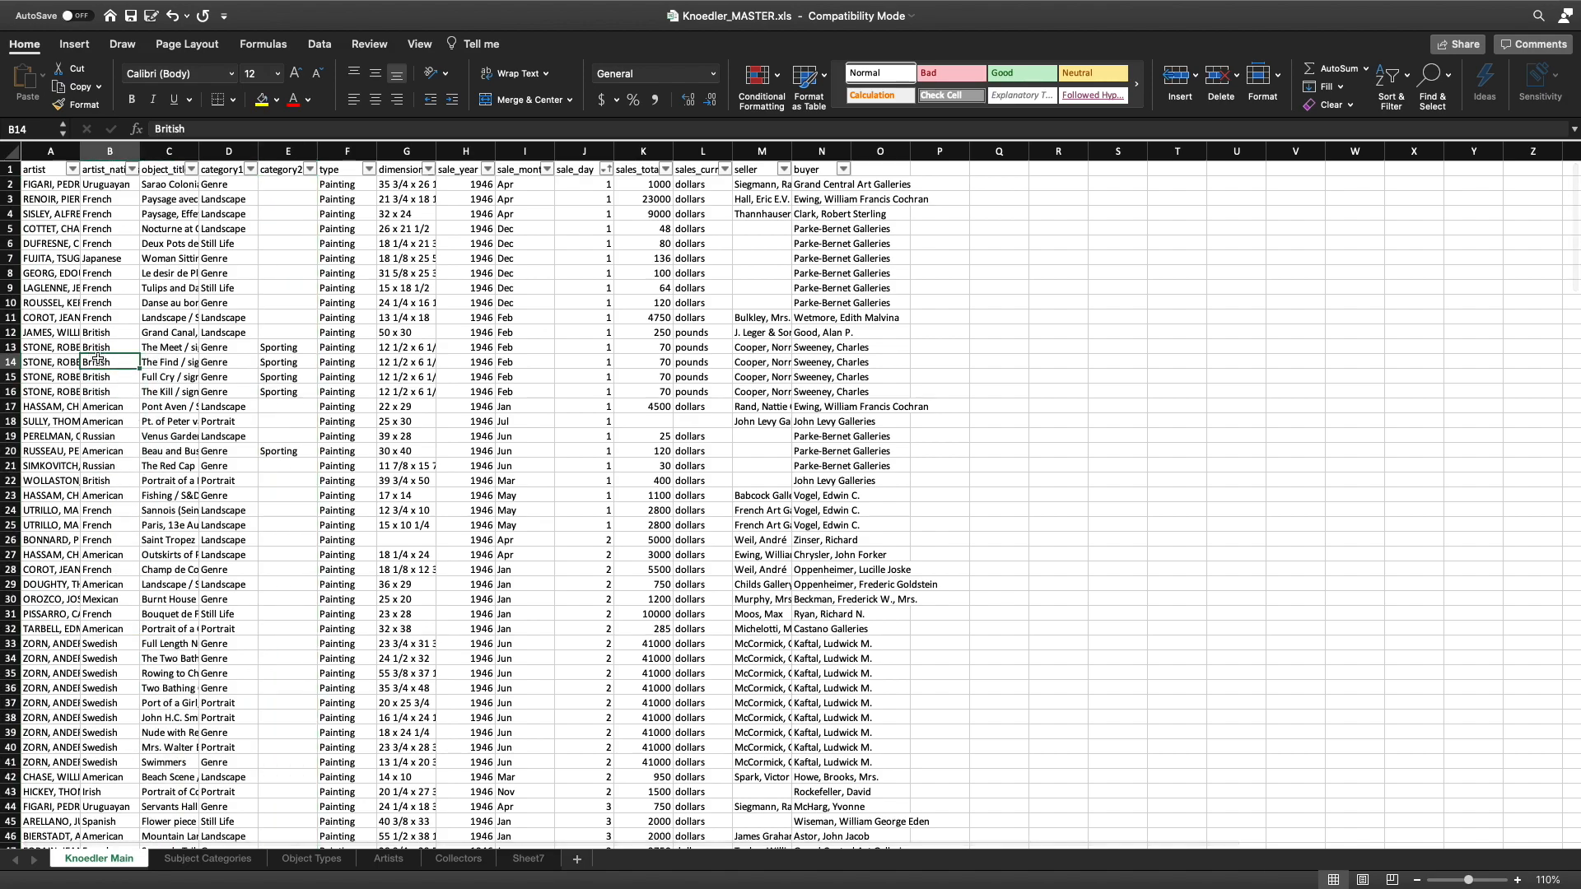
{"action": "left_click", "coordinate": [10, 151]}
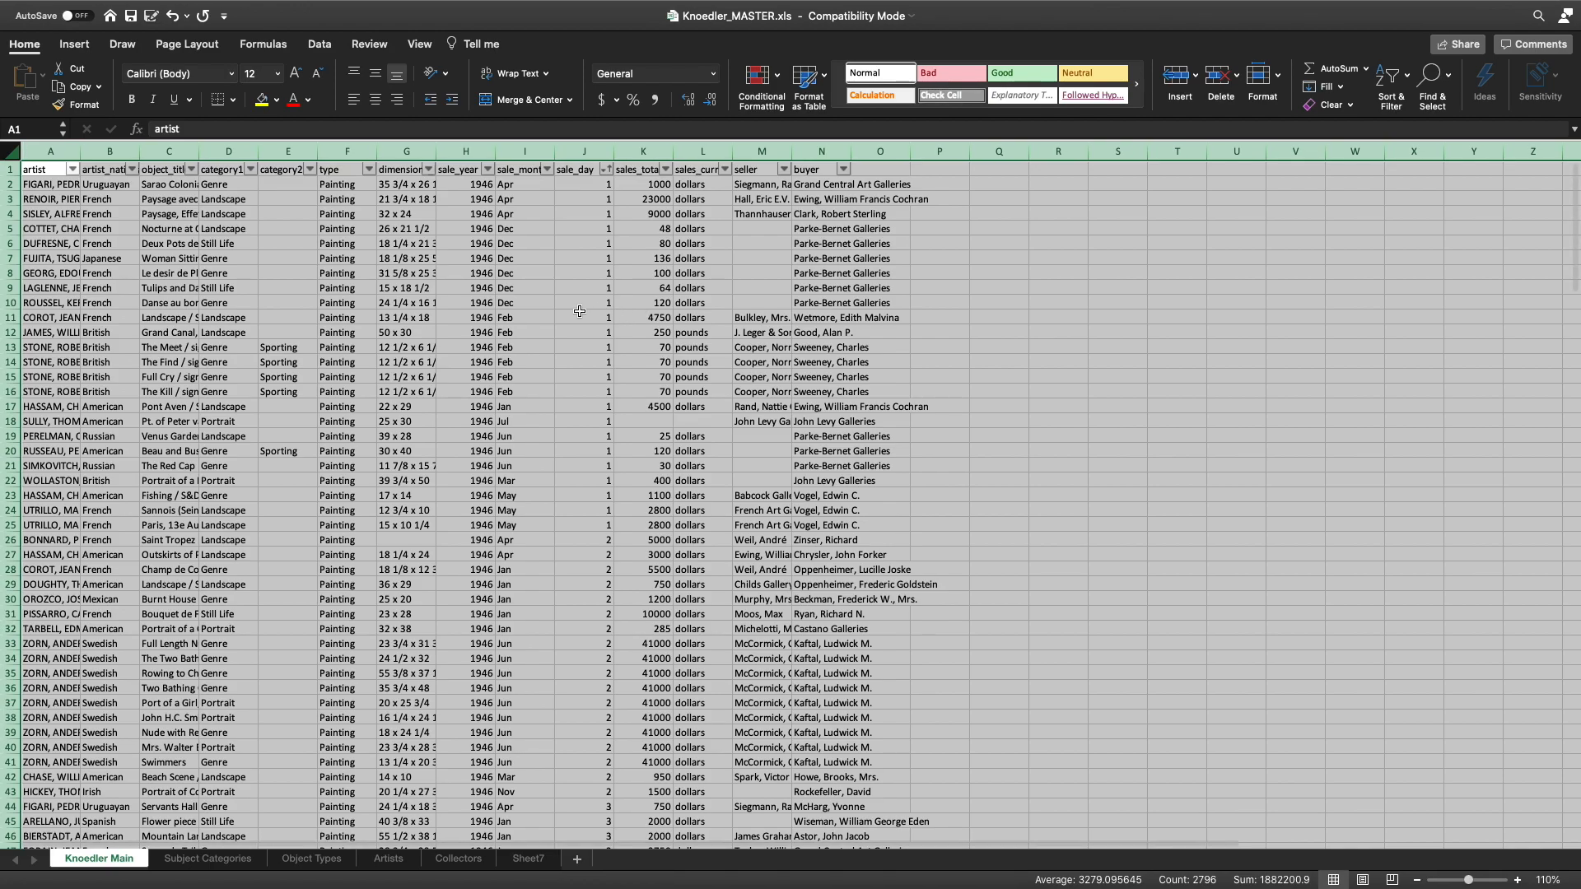
{"action": "right_click", "coordinate": [575, 310]}
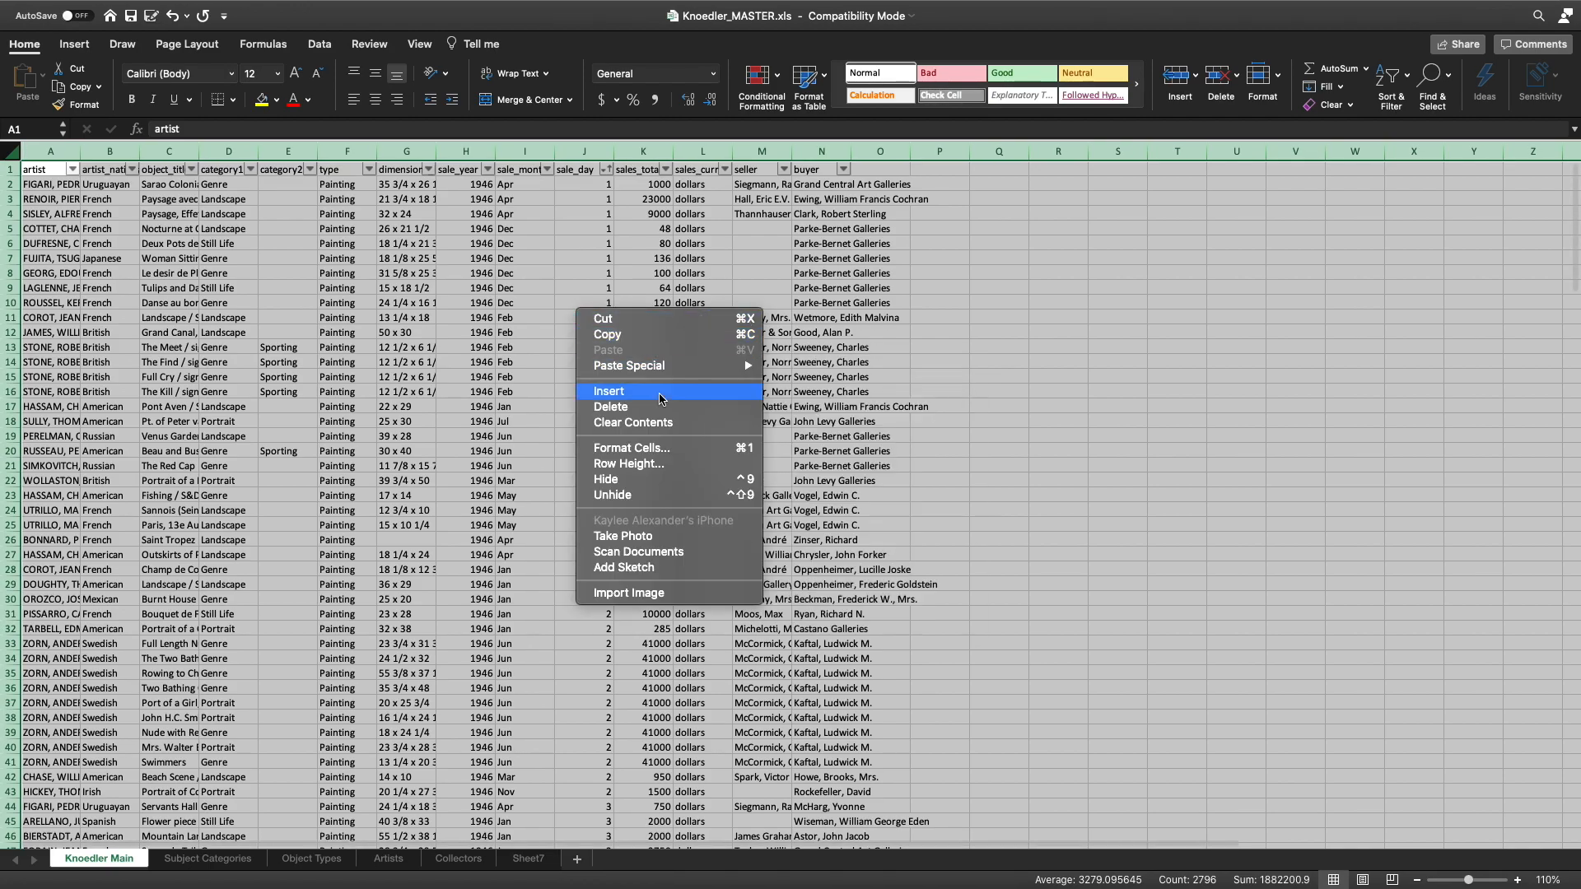
{"action": "left_click", "coordinate": [647, 335]}
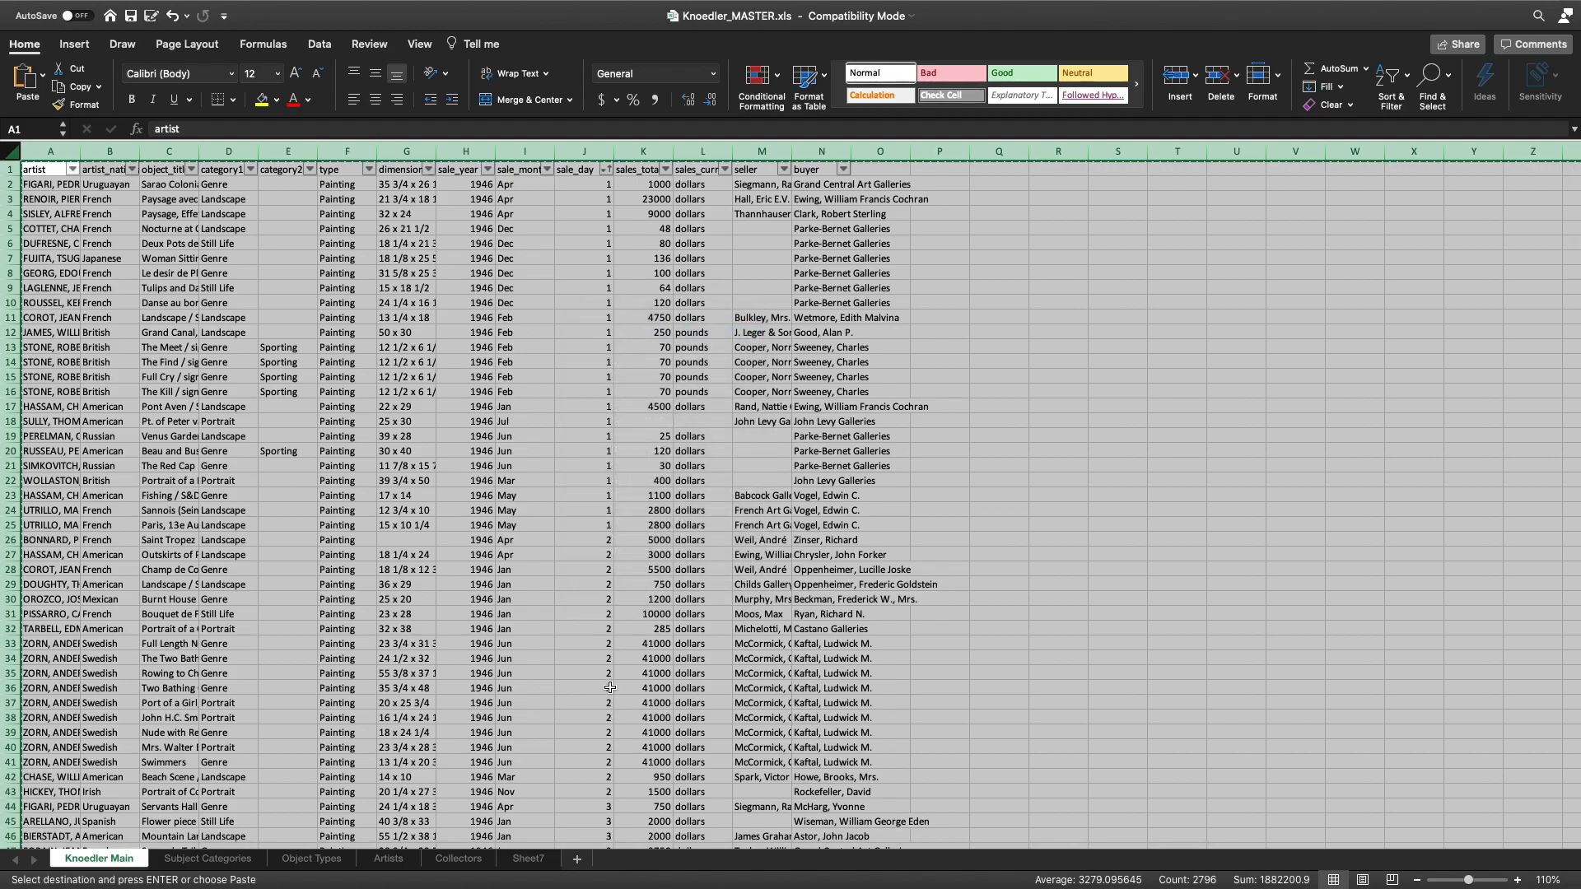
{"action": "left_click", "coordinate": [524, 859]}
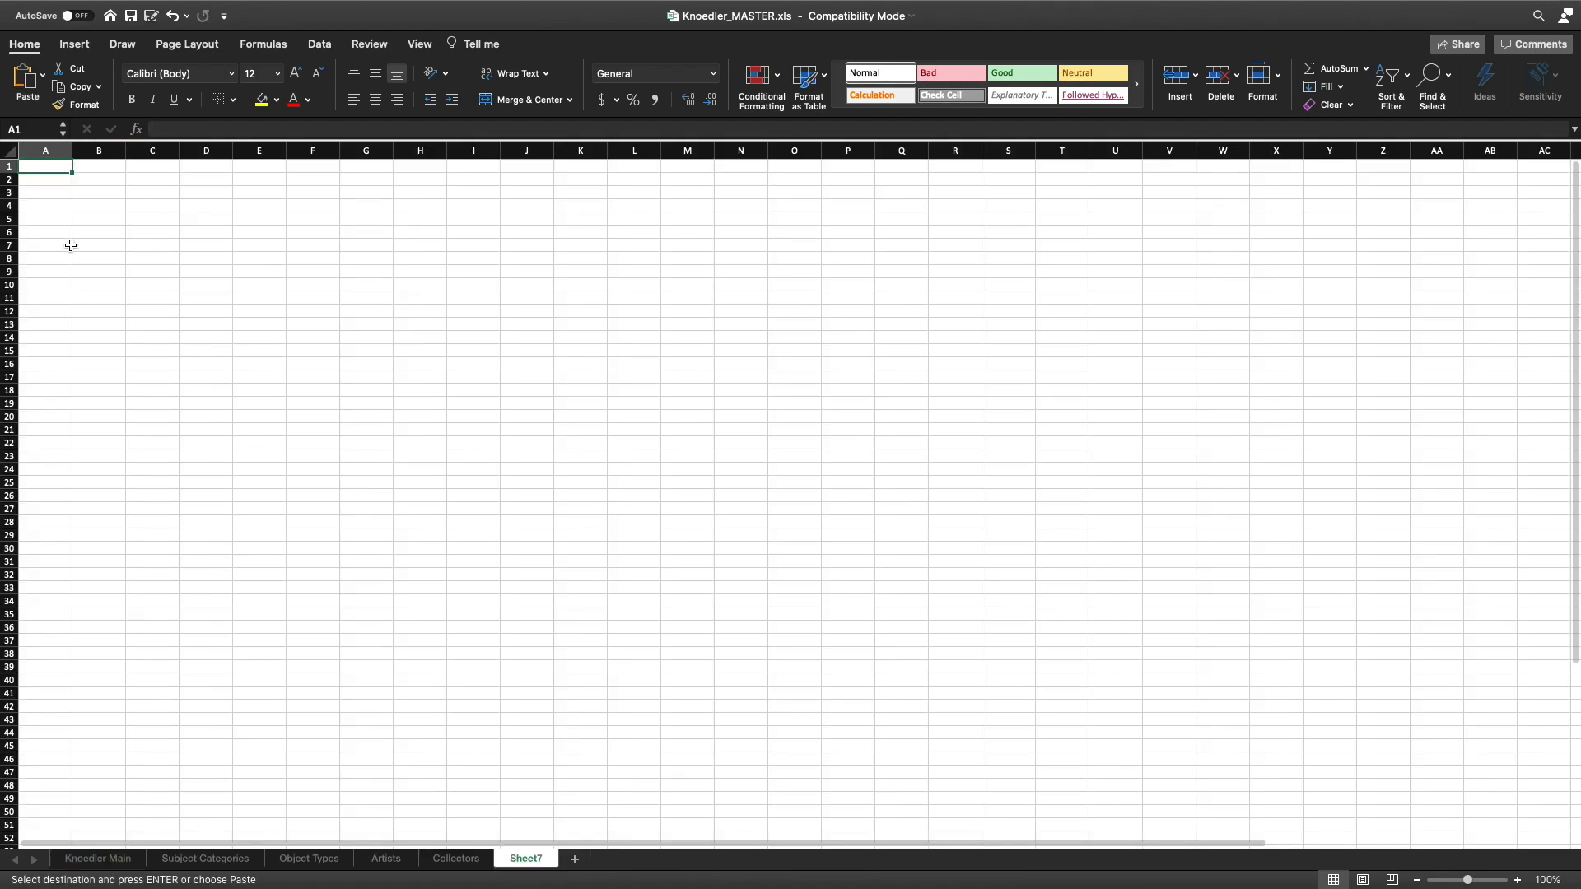
{"action": "key", "text": "super+v"}
{"action": "left_click", "coordinate": [207, 258]}
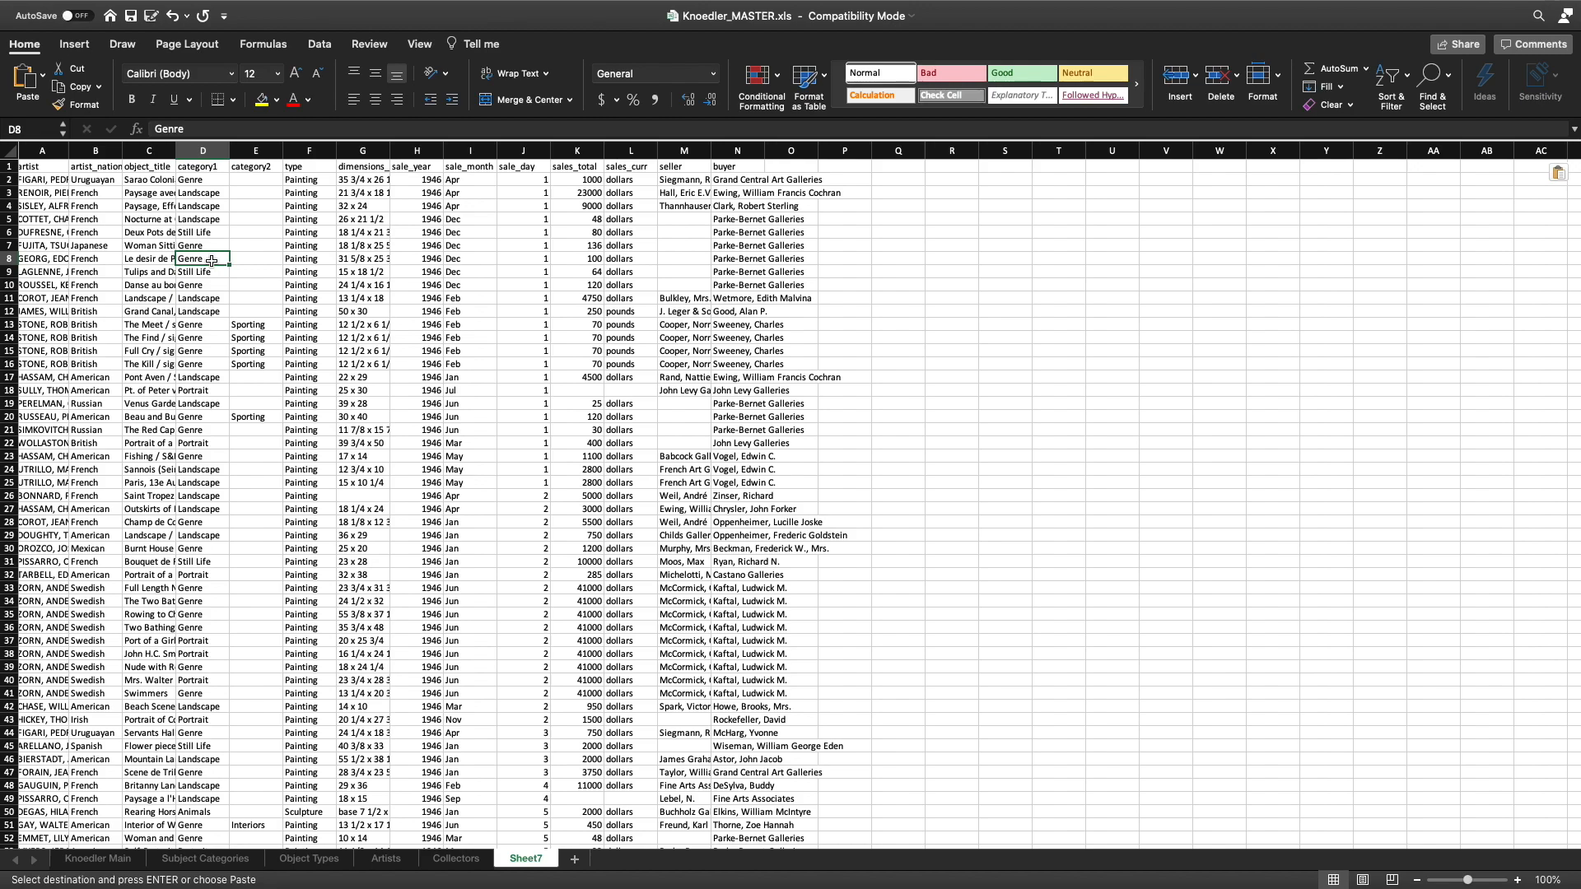
Insert a blank column between artist and artist_nationality in Sheet7, and head it artist_id in B1.
{"action": "scroll", "coordinate": [208, 238], "scroll_direction": "left", "scroll_amount": 1}
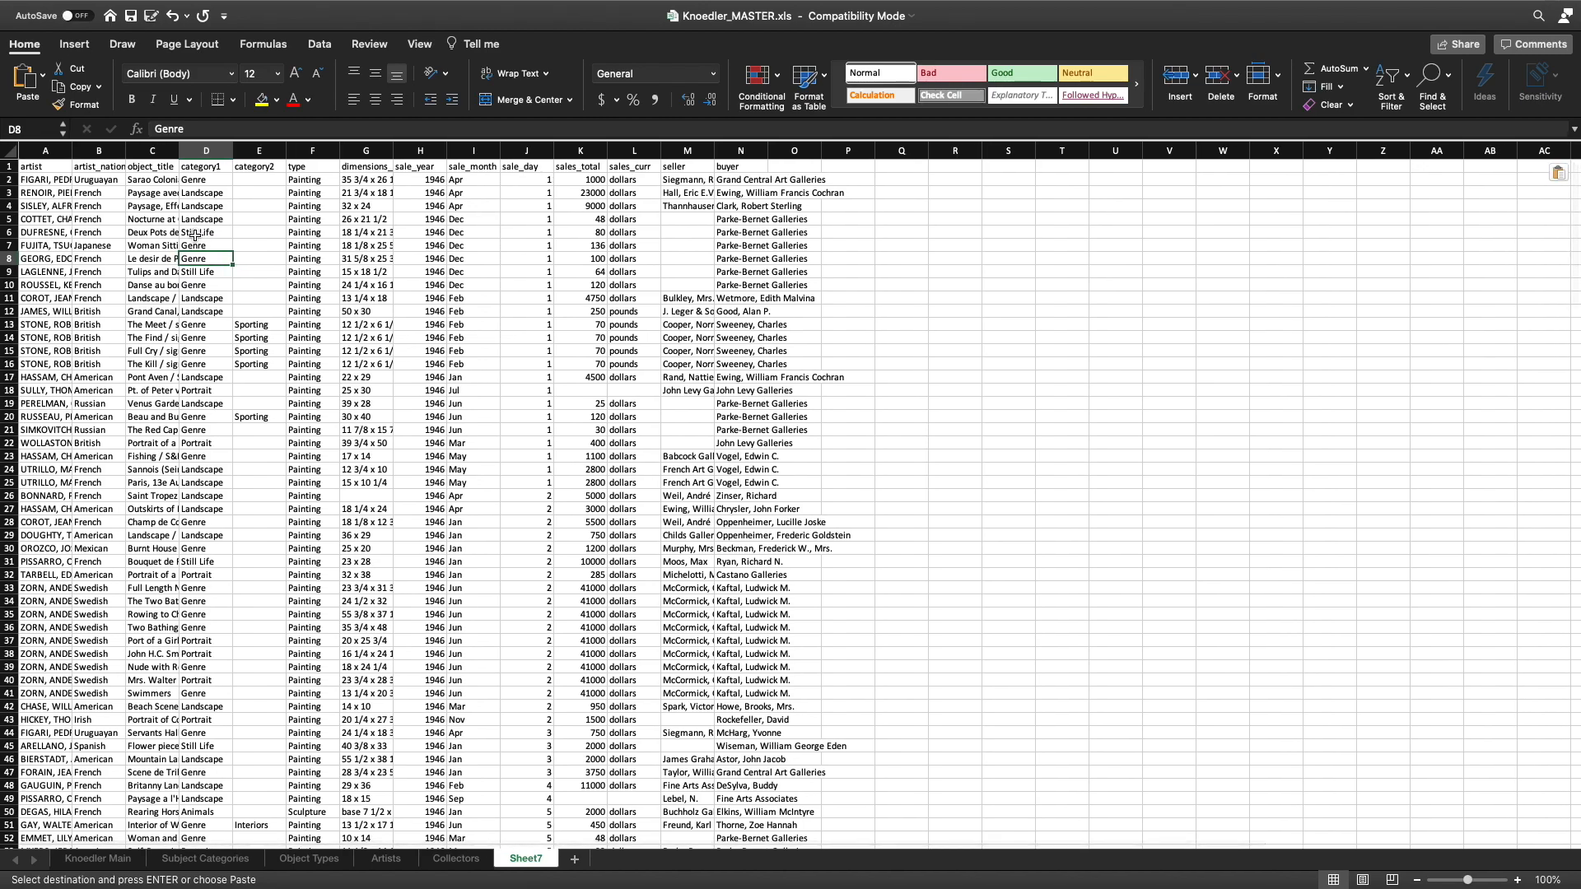
{"action": "scroll", "coordinate": [142, 207], "scroll_direction": "right", "scroll_amount": 1}
{"action": "scroll", "coordinate": [111, 178], "scroll_direction": "right", "scroll_amount": 1}
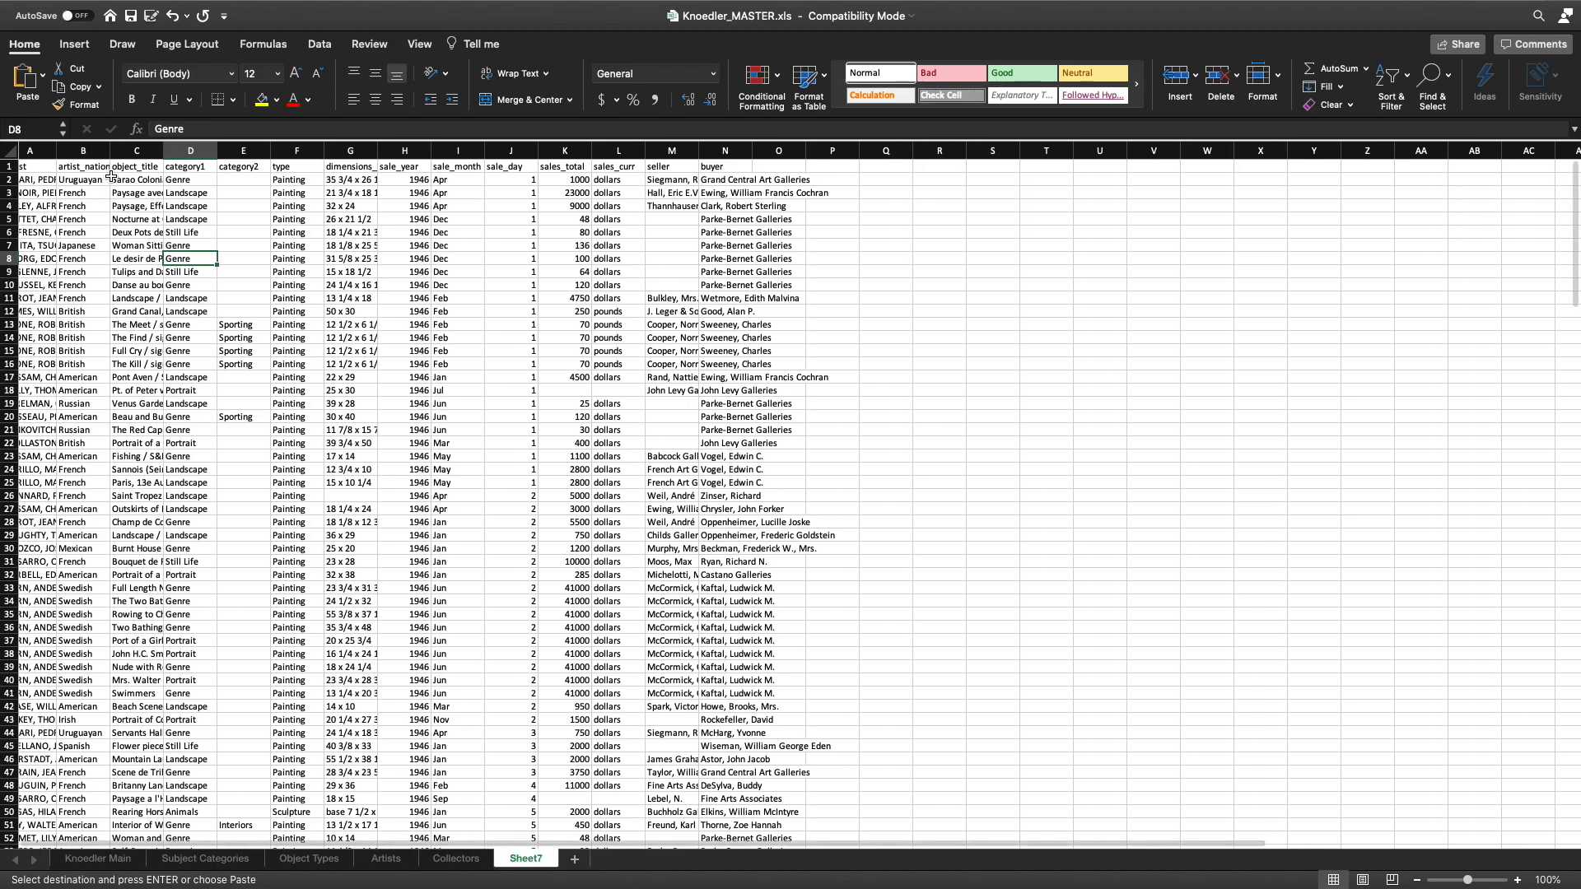
{"action": "scroll", "coordinate": [116, 186], "scroll_direction": "left", "scroll_amount": 1}
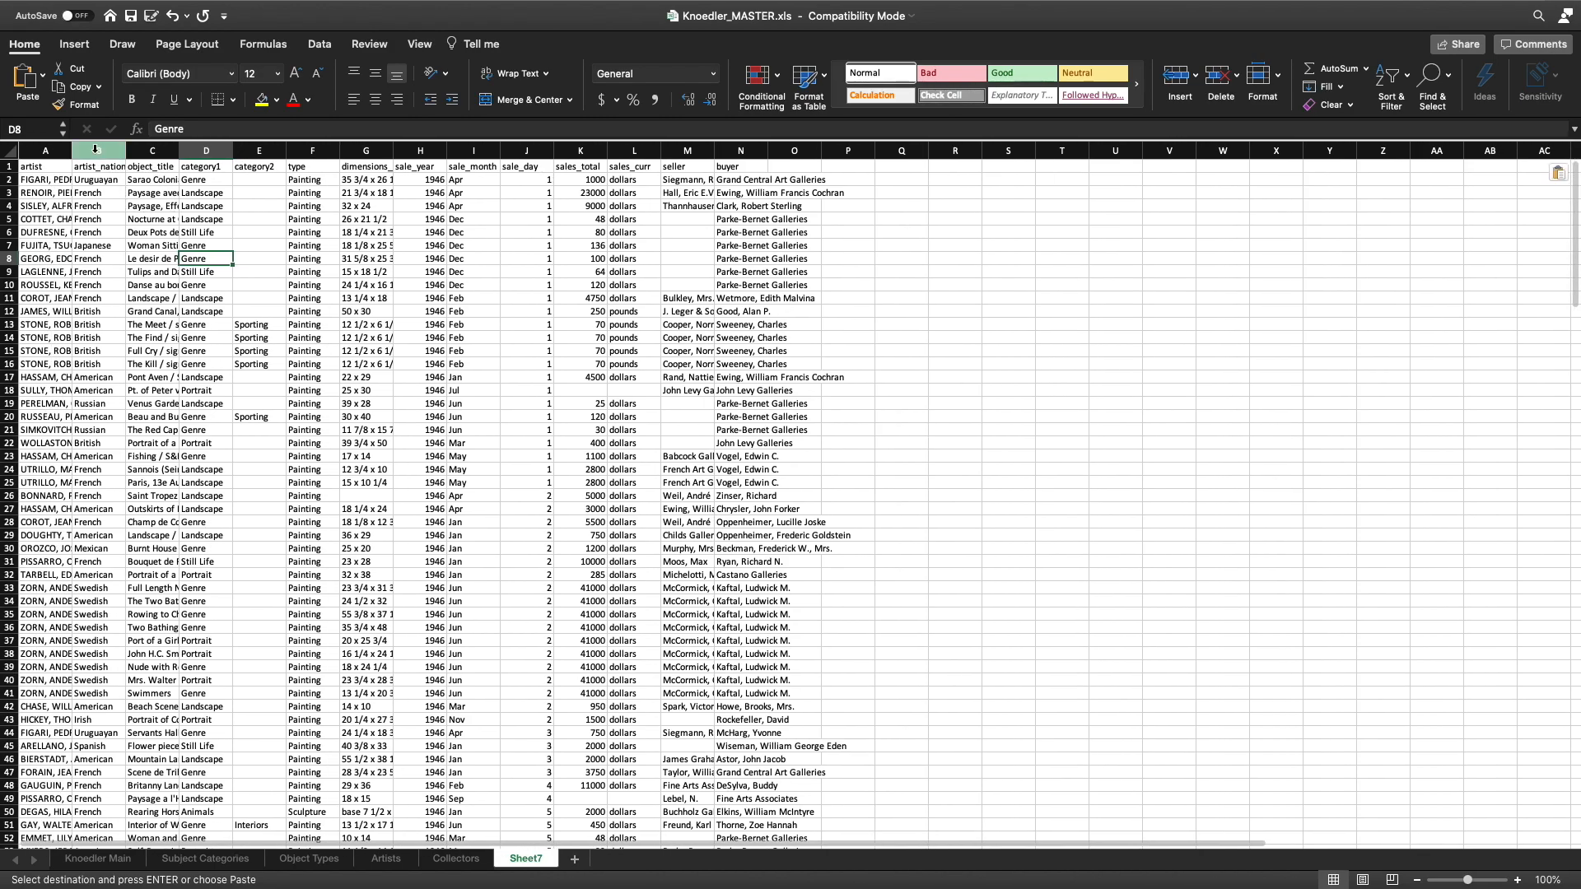
{"action": "left_click", "coordinate": [95, 149]}
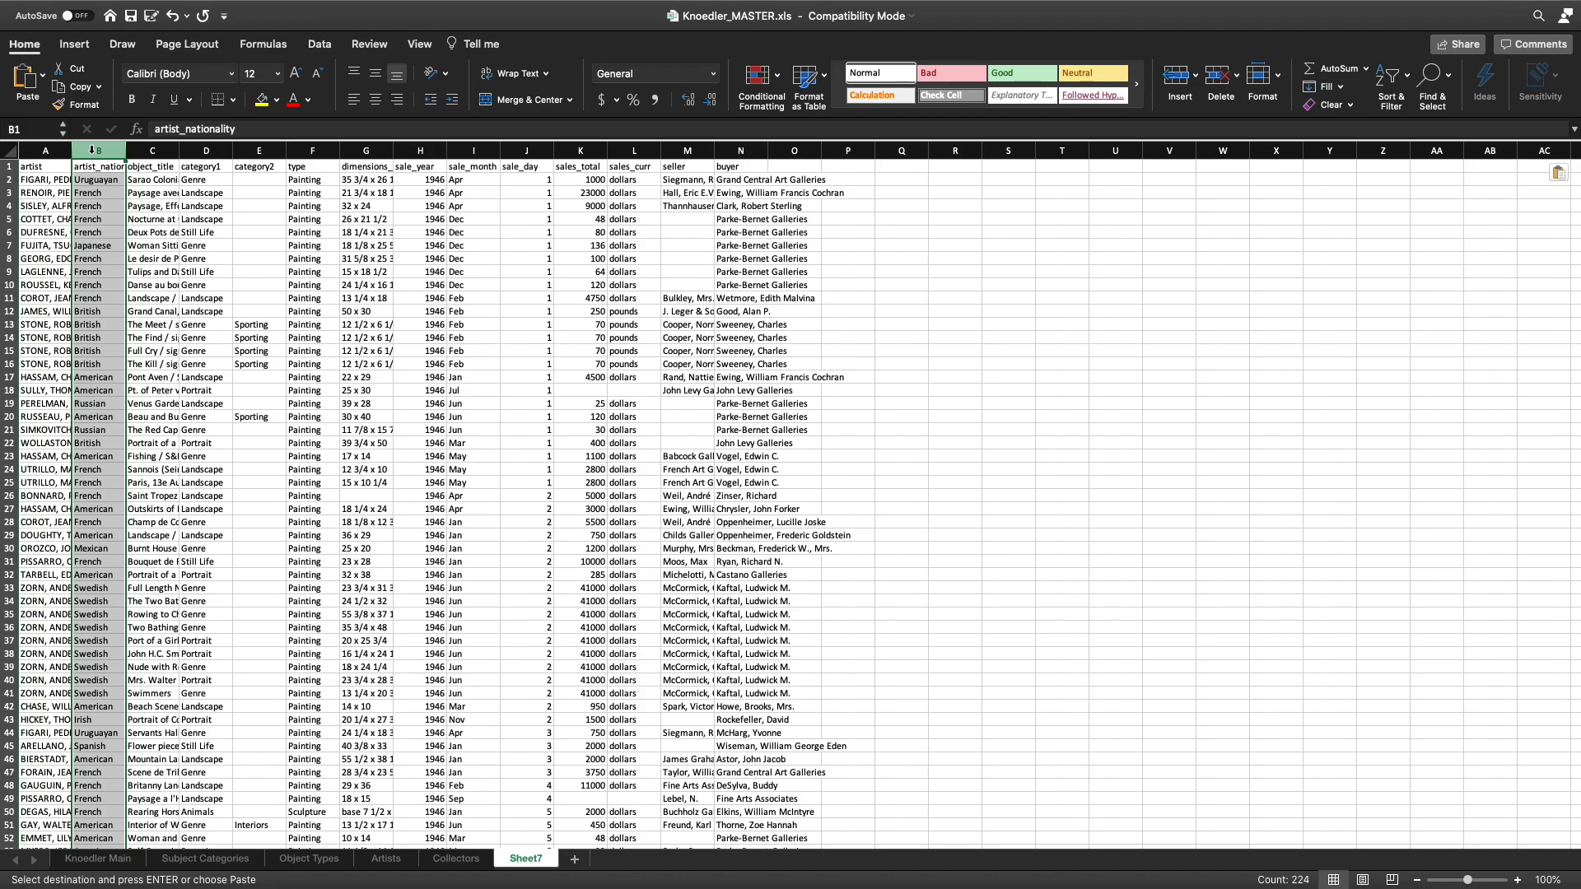
{"action": "left_click", "coordinate": [1181, 82]}
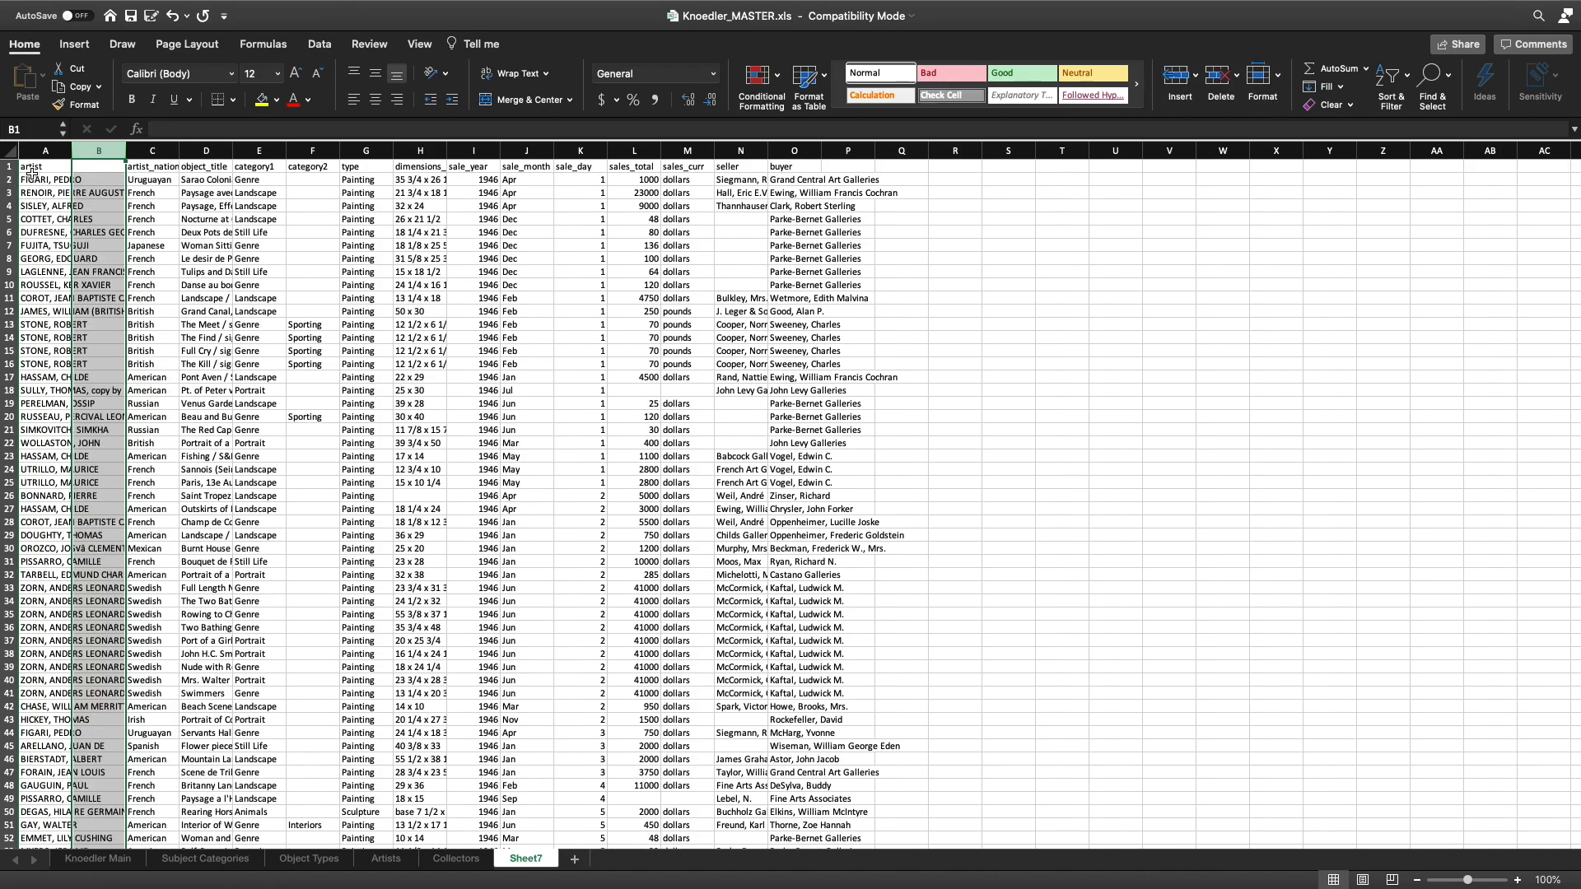
{"action": "left_click", "coordinate": [103, 168]}
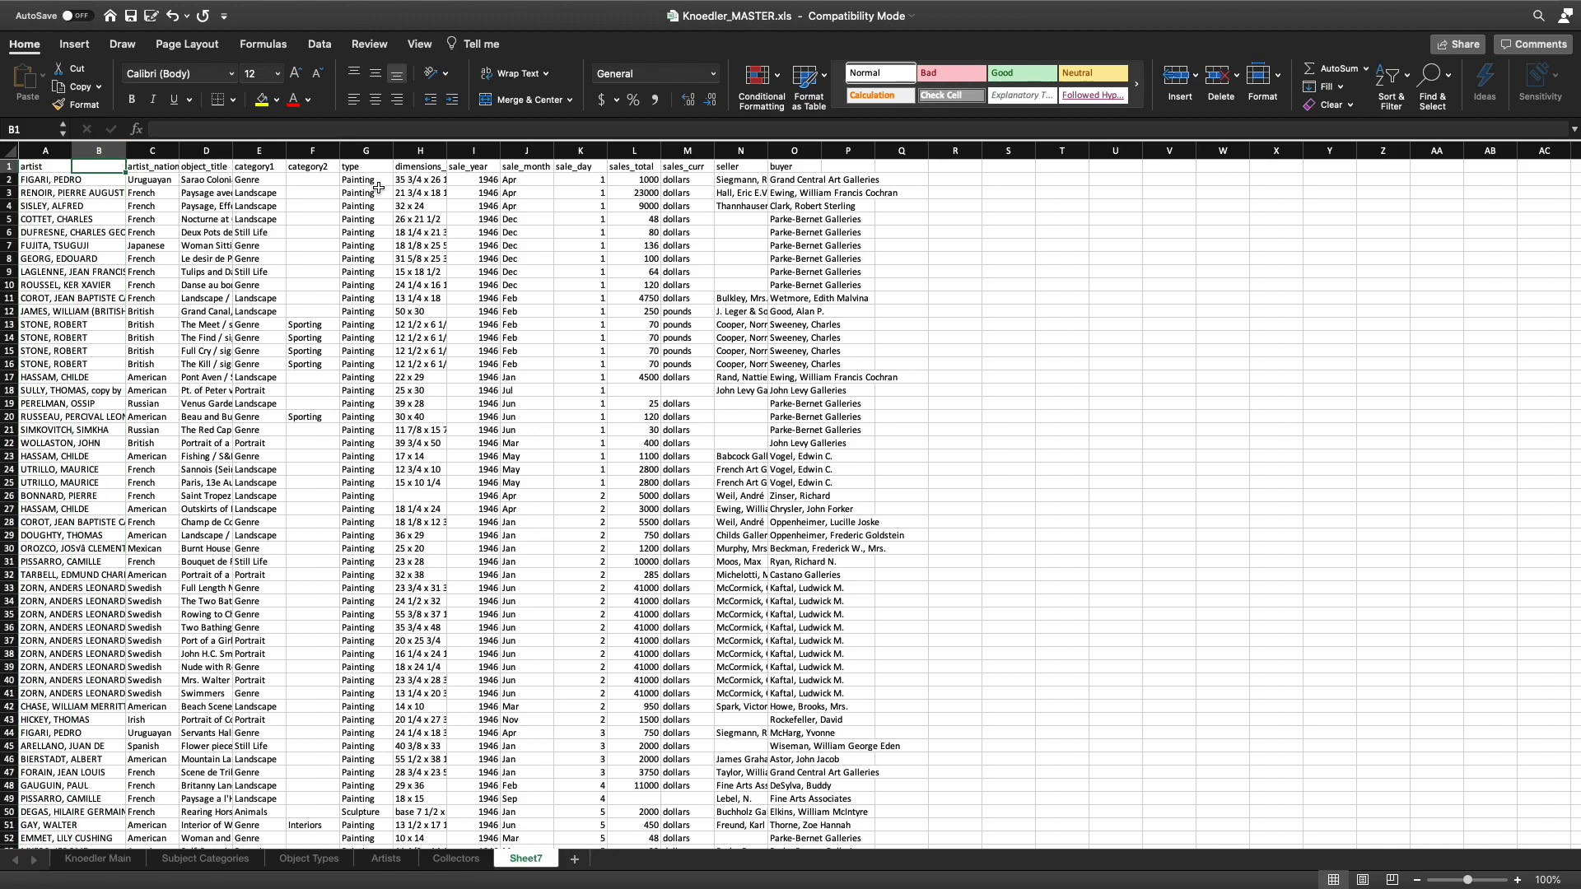
{"action": "type", "text": "art"}
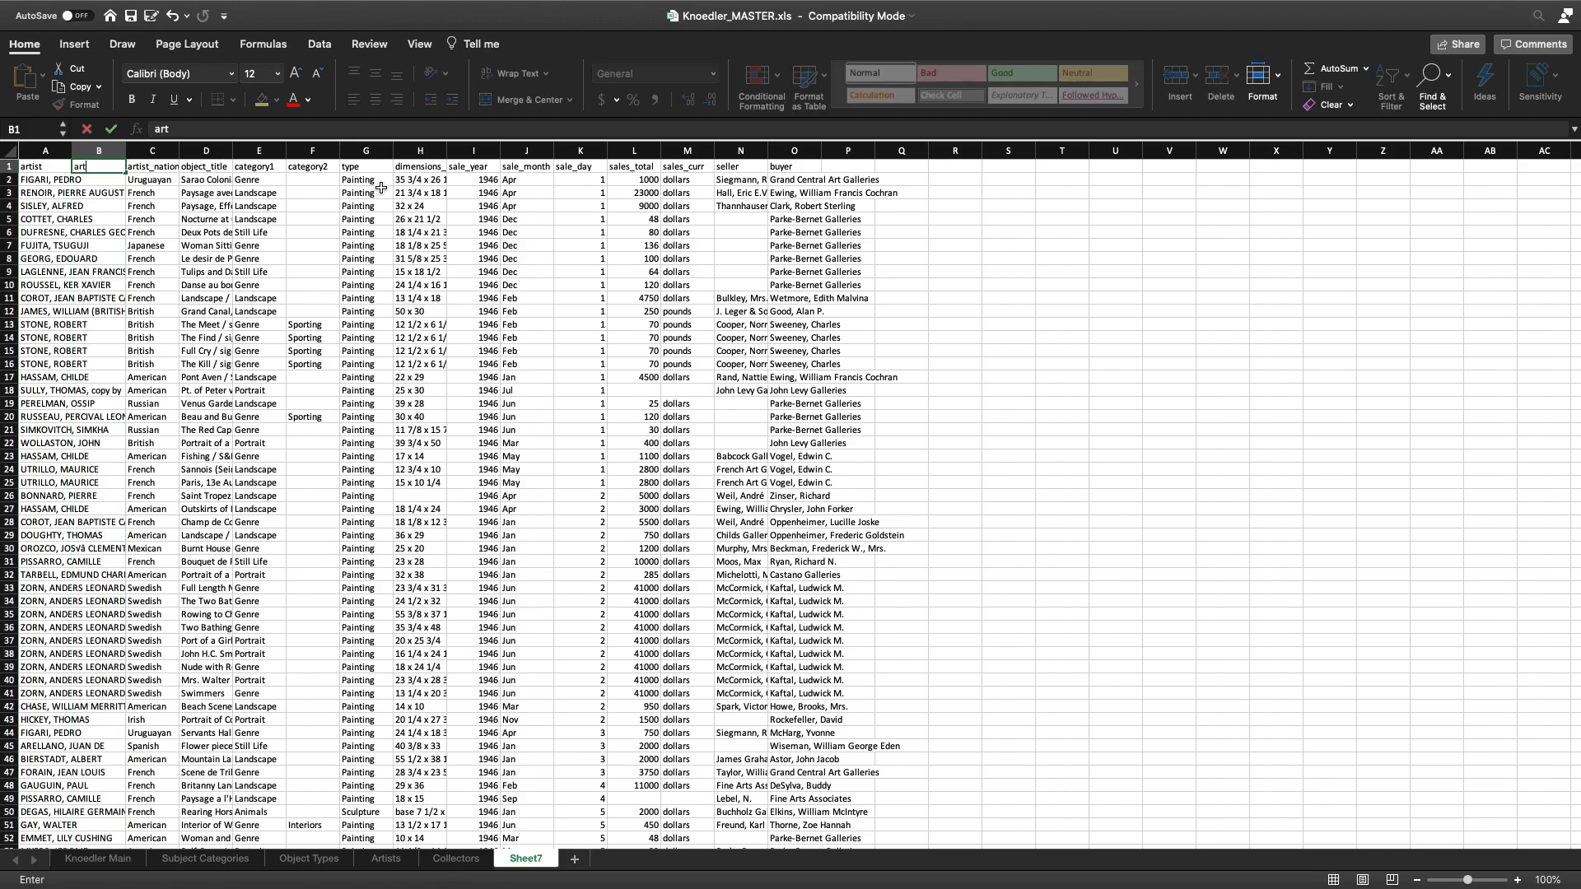
{"action": "type", "text": "ist_id"}
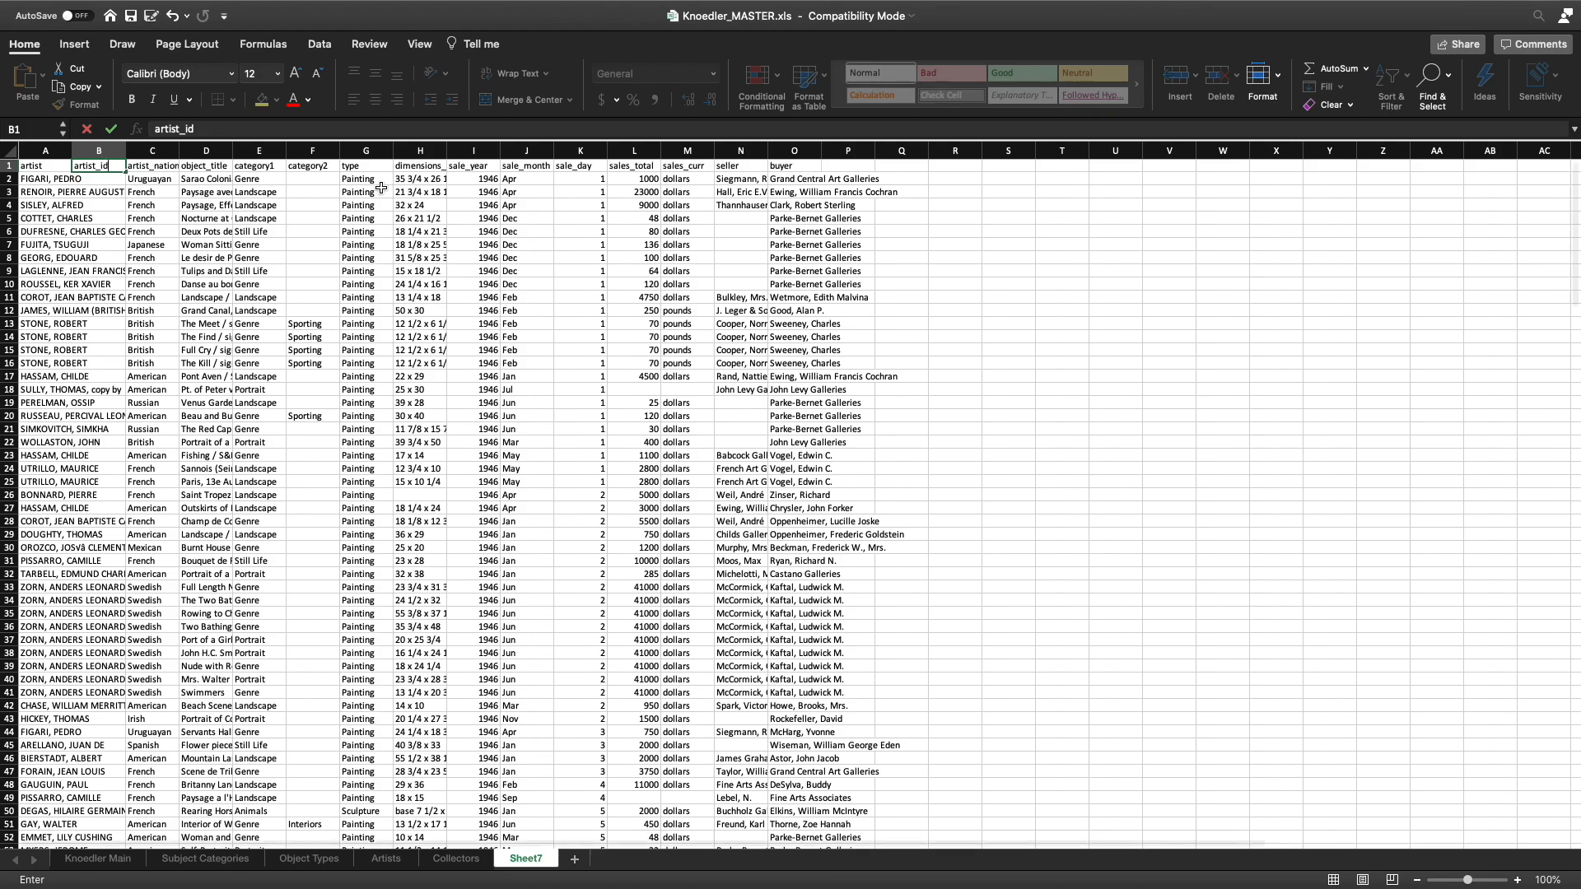
{"action": "left_click", "coordinate": [99, 185]}
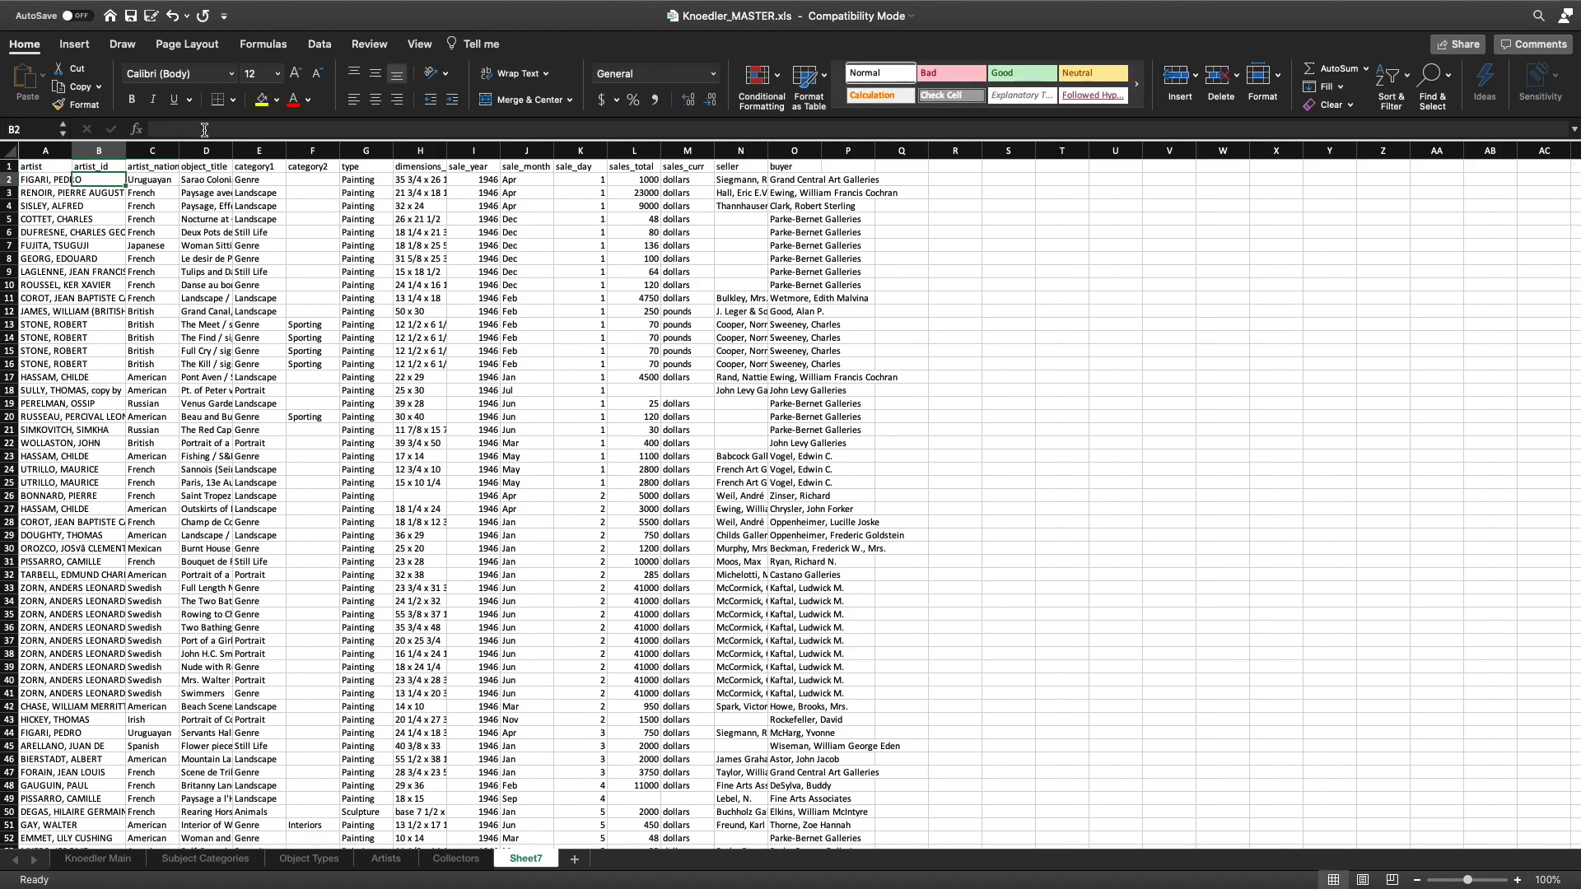
Enter =VLOOKUP(A2,Artists!A:C,3,FALSE) in B2 to look up the artist's ID from the Artists sheet.
{"action": "left_click", "coordinate": [38, 183]}
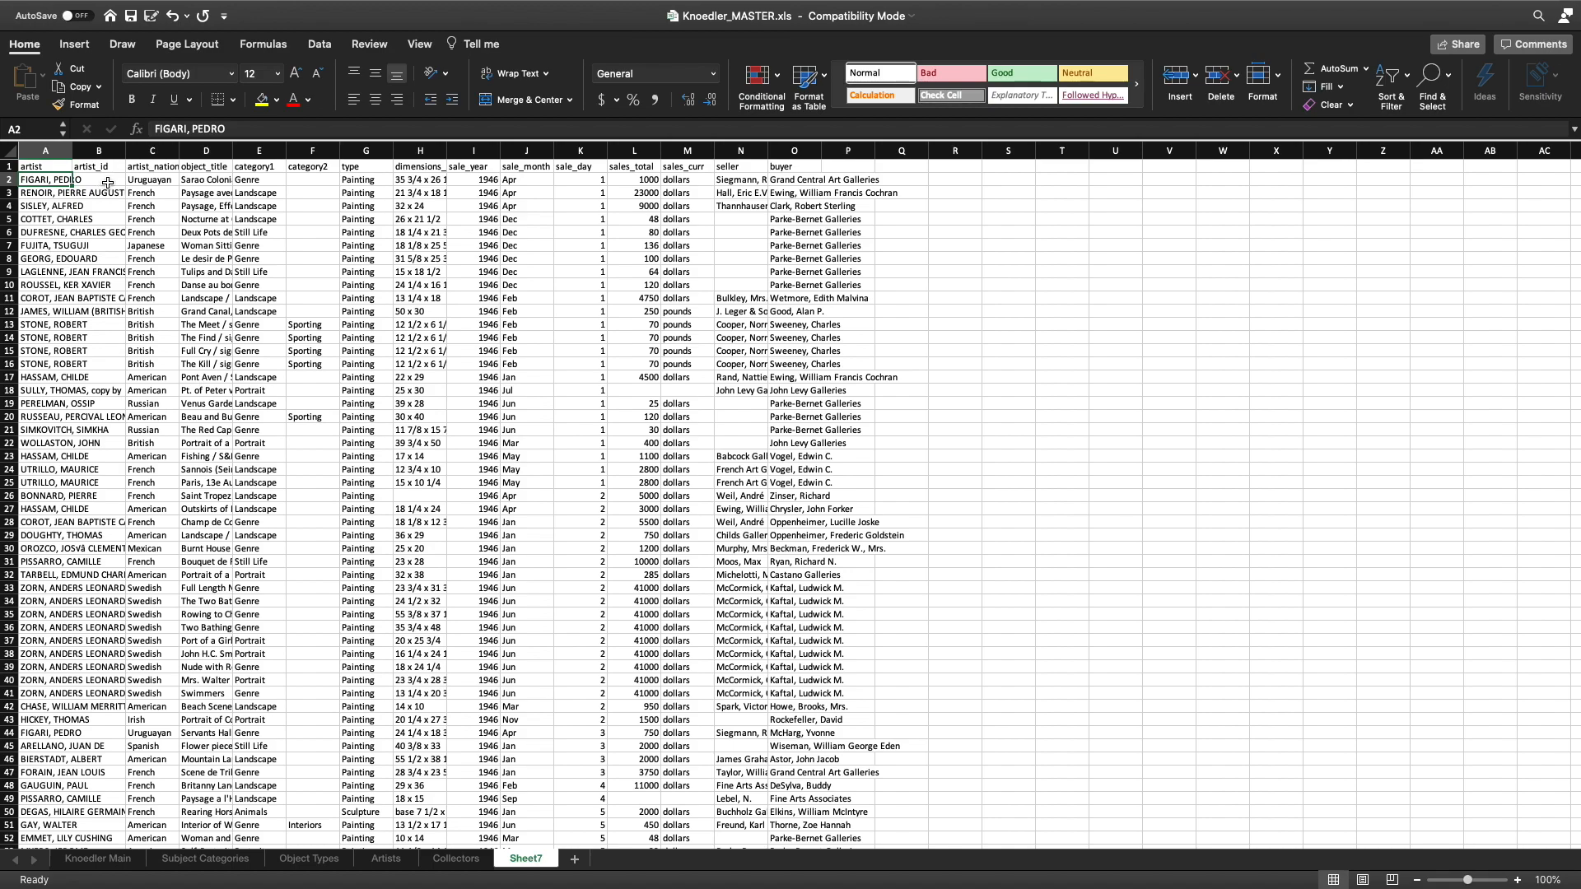
{"action": "left_click", "coordinate": [108, 183]}
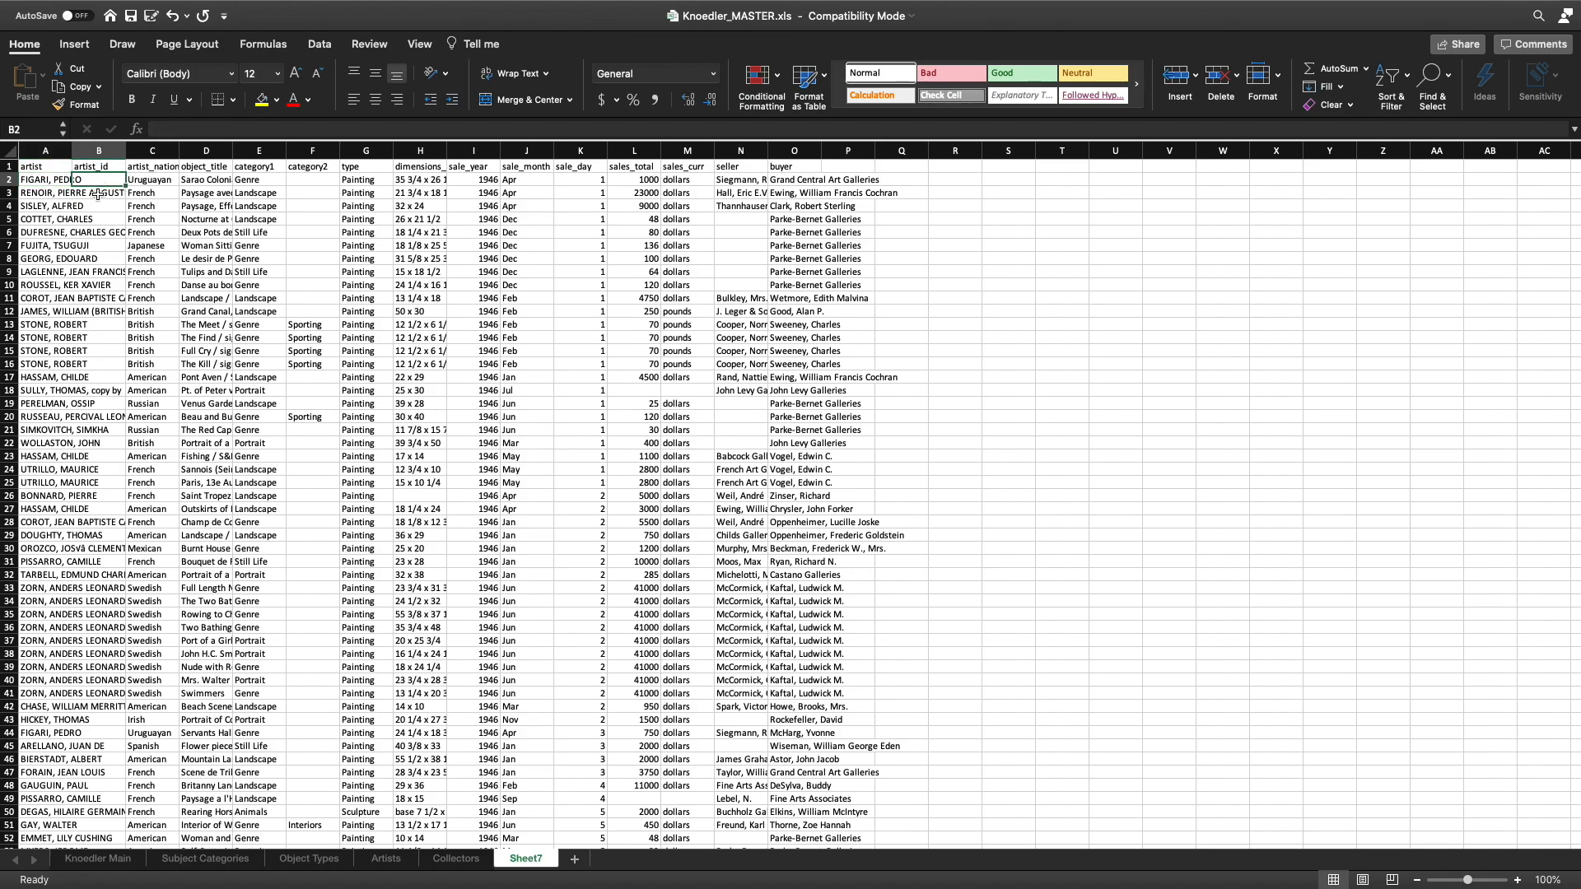
{"action": "left_click", "coordinate": [319, 129]}
{"action": "type", "text": "=vlo"}
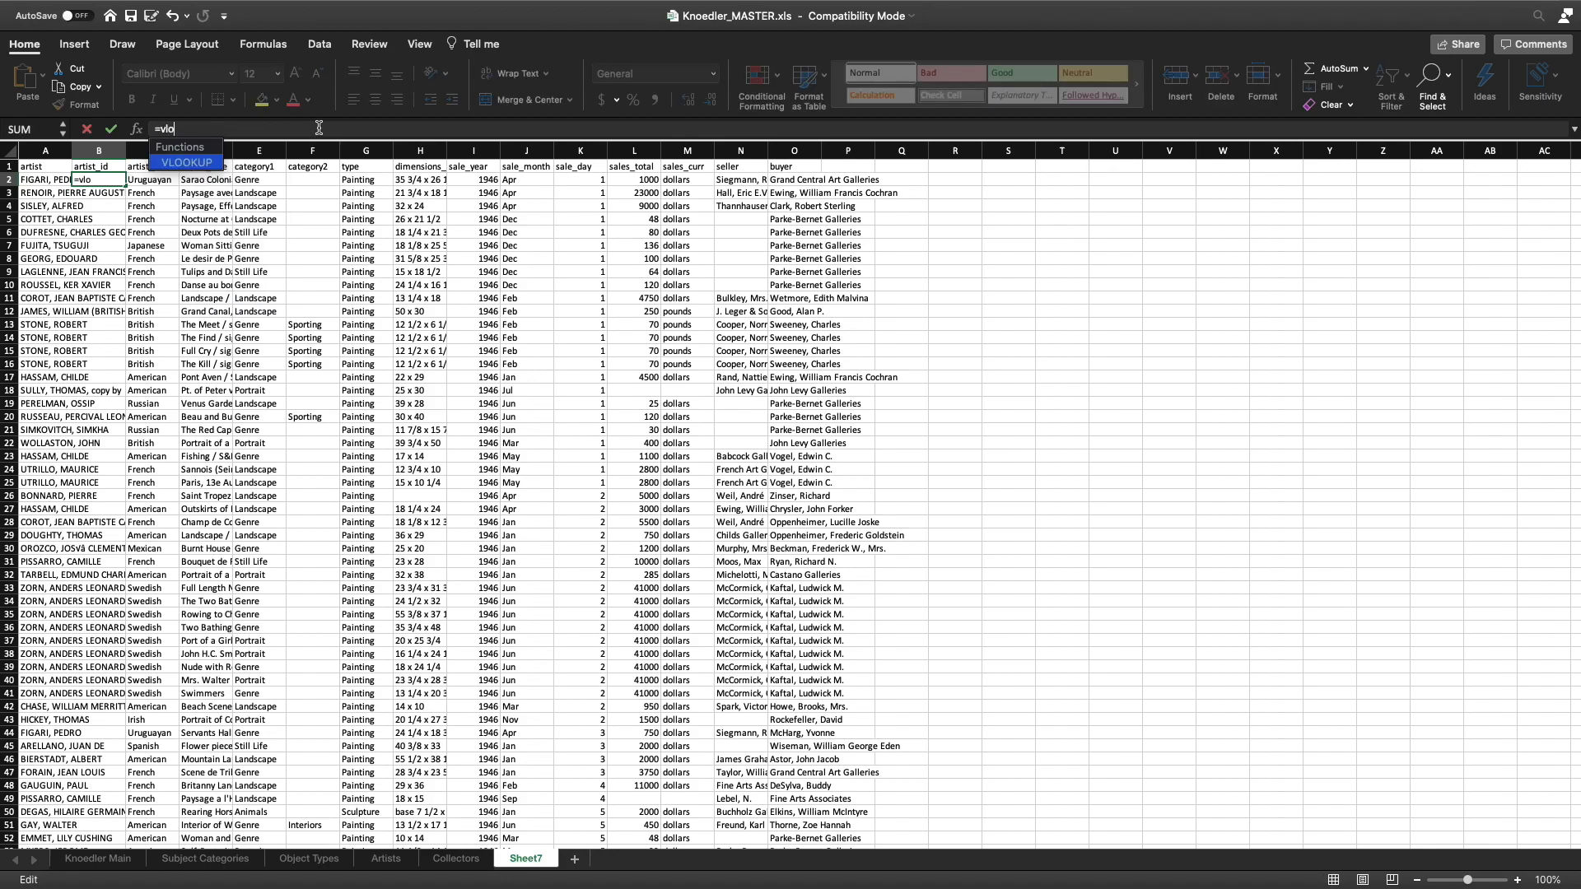
{"action": "double_click", "coordinate": [207, 163]}
{"action": "left_click", "coordinate": [33, 181]}
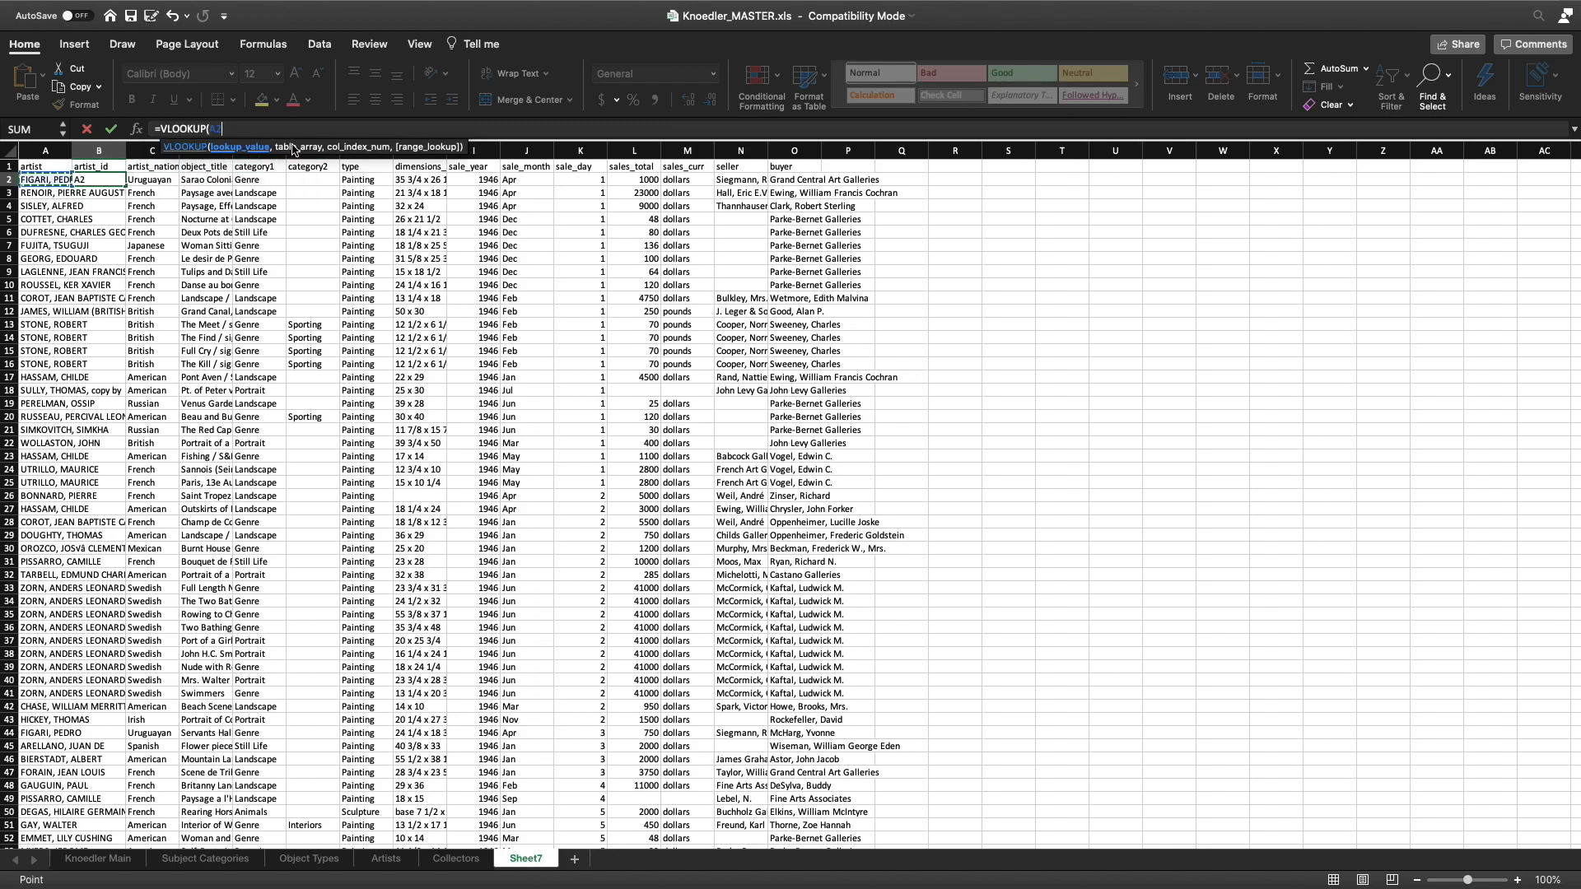
{"action": "type", "text": ","}
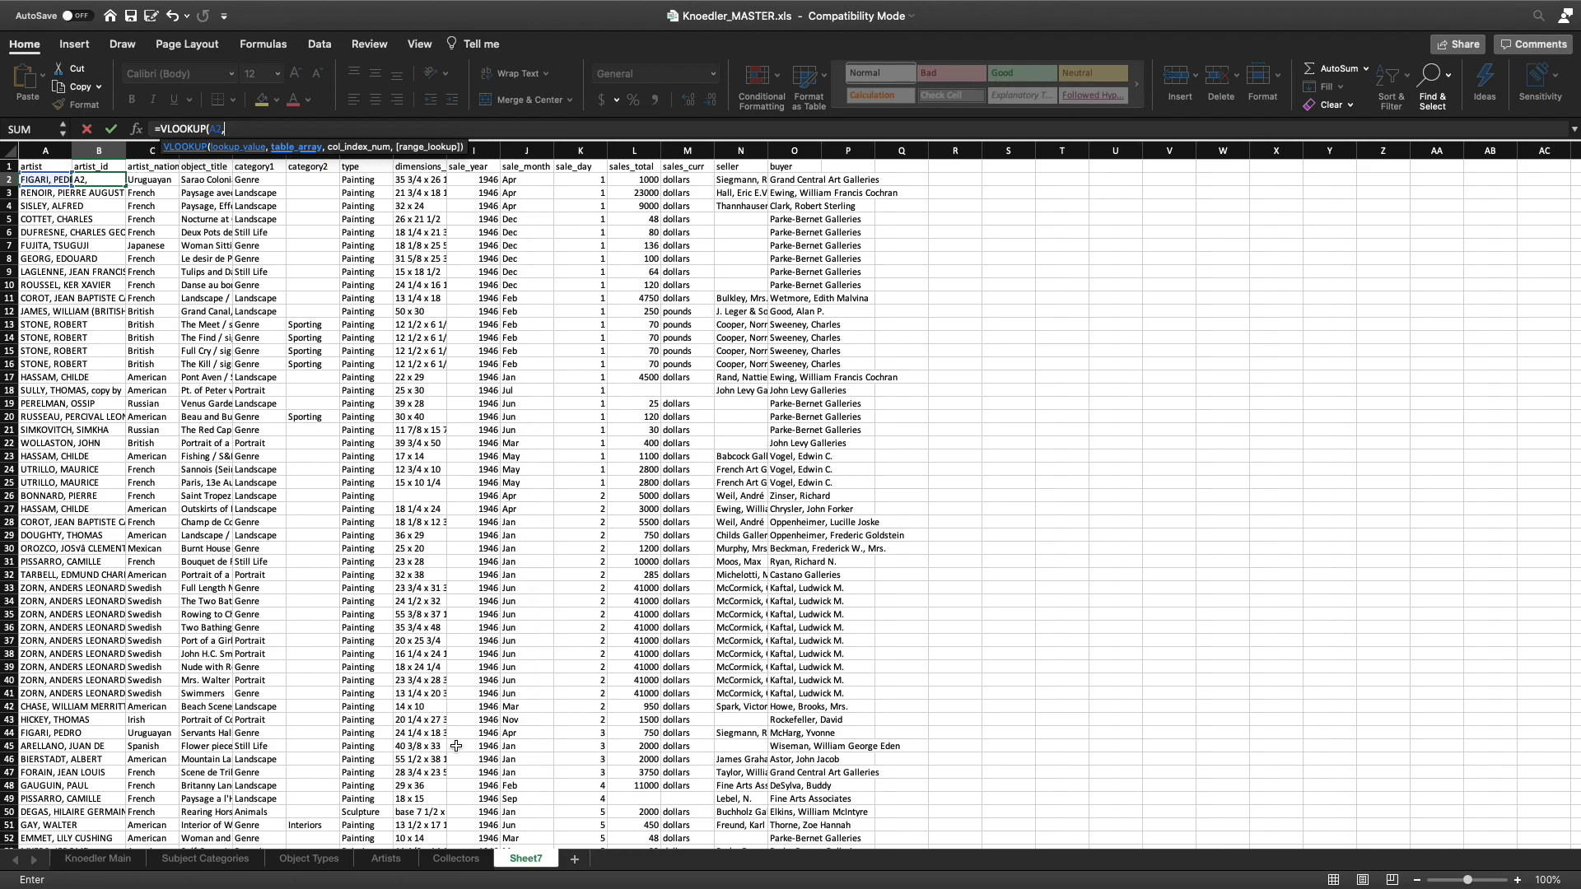
{"action": "left_click", "coordinate": [398, 864]}
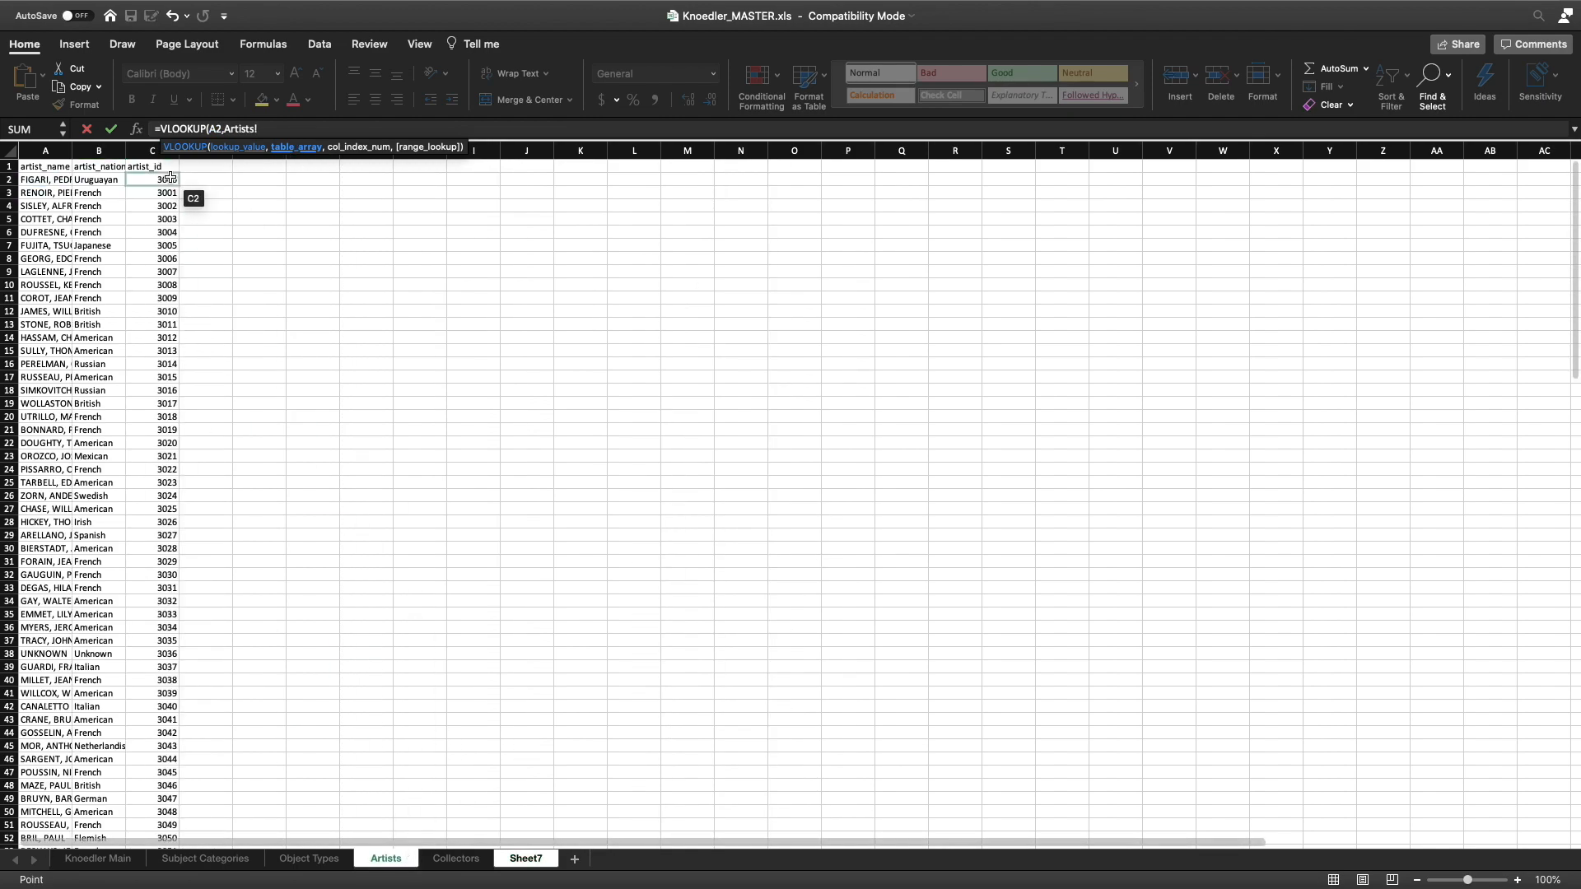
{"action": "left_click_drag", "start_coordinate": [46, 152], "coordinate": [142, 154]}
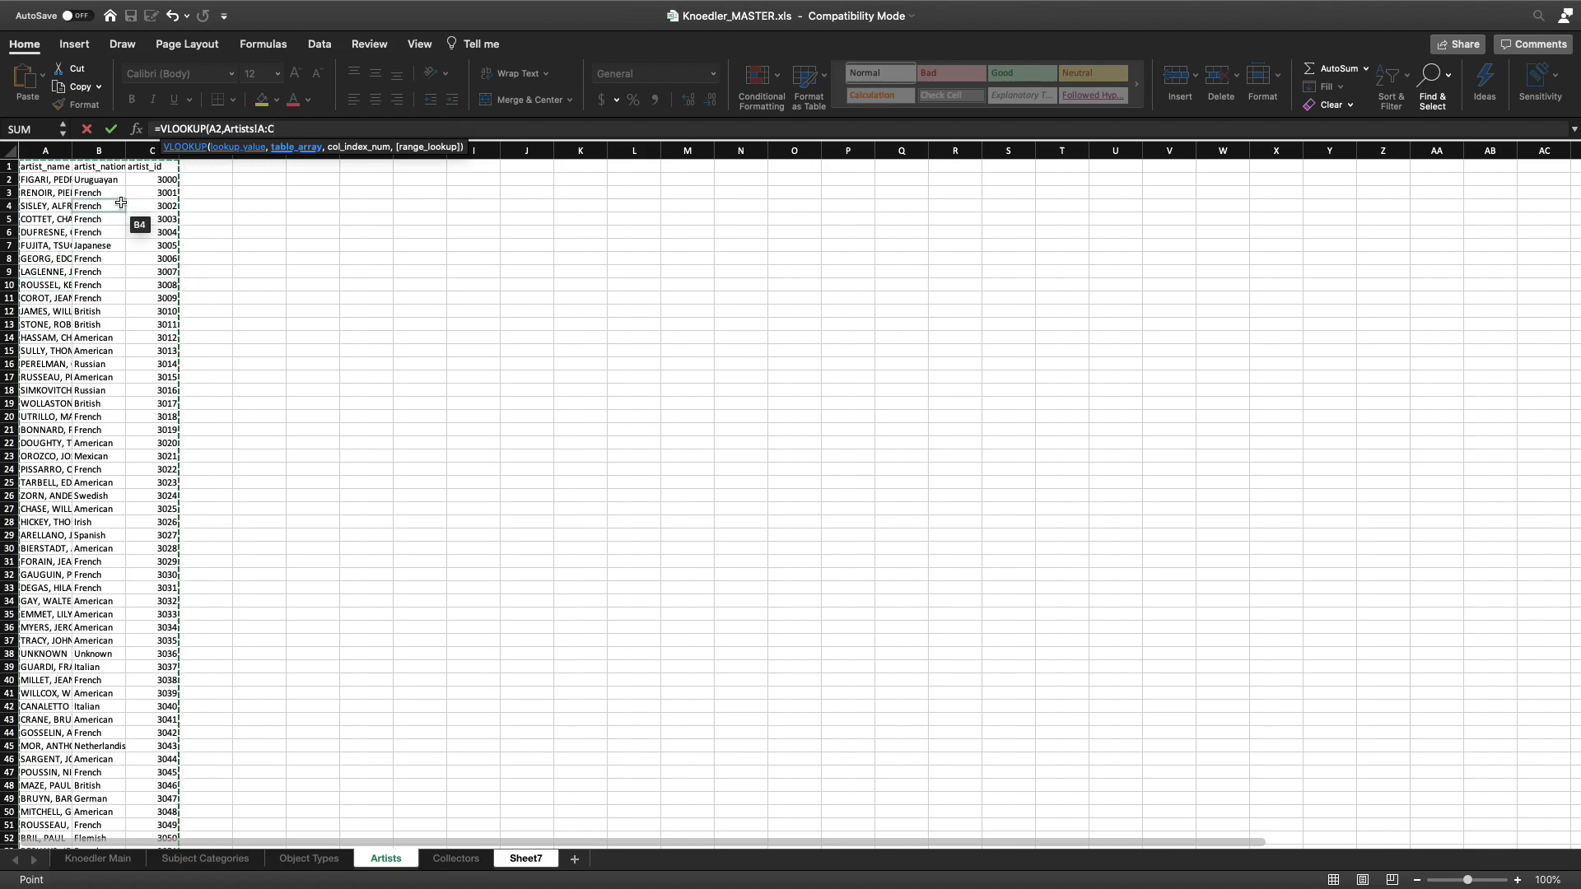
{"action": "type", "text": ","}
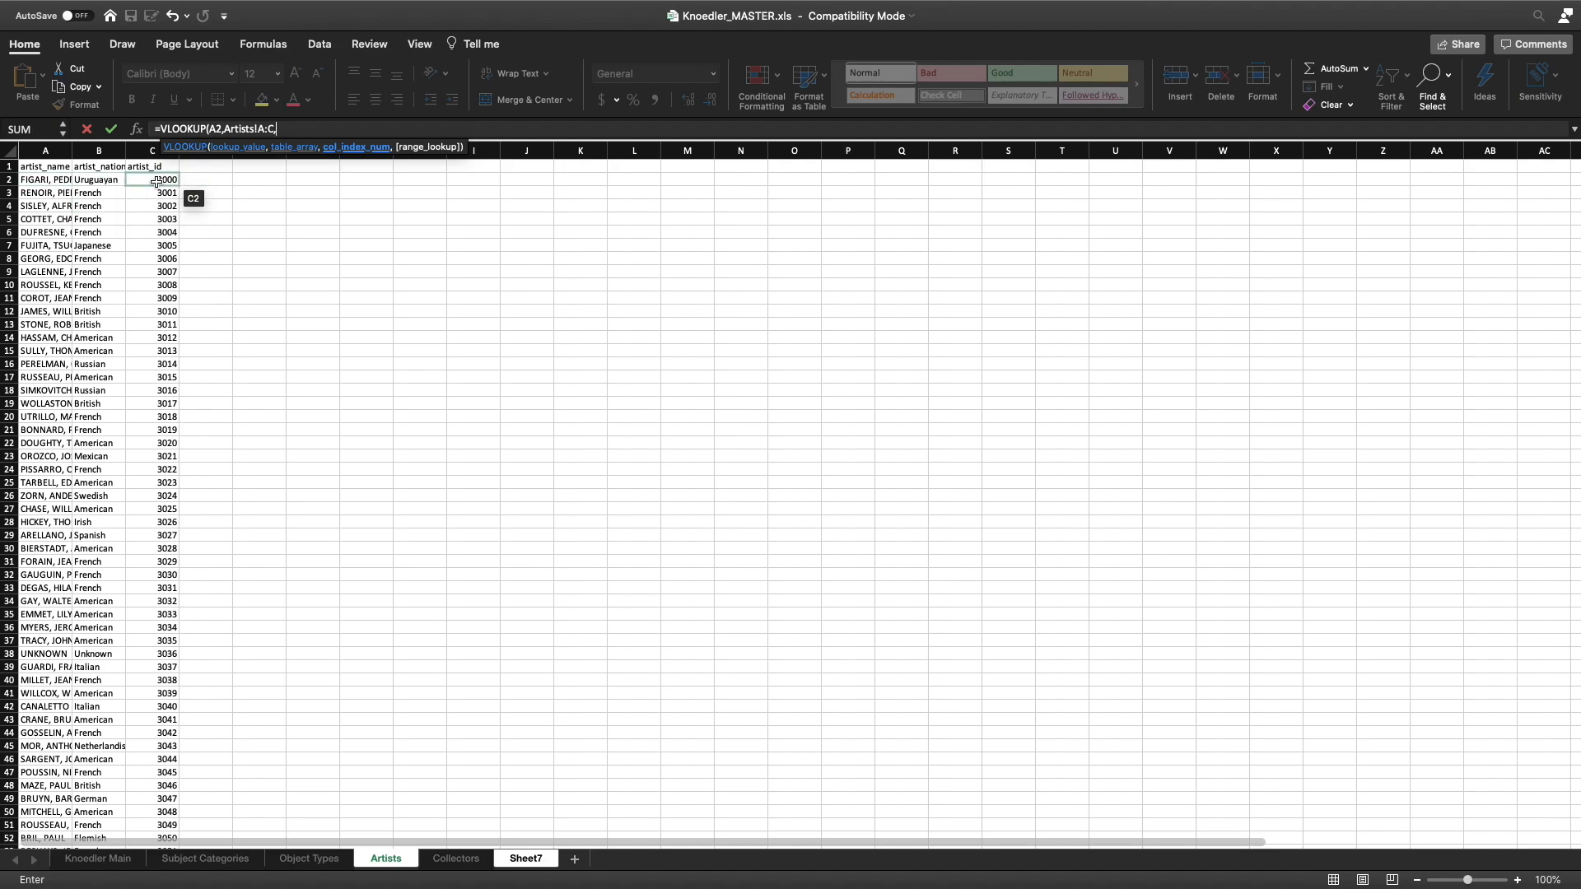
{"action": "type", "text": "3,FAL"}
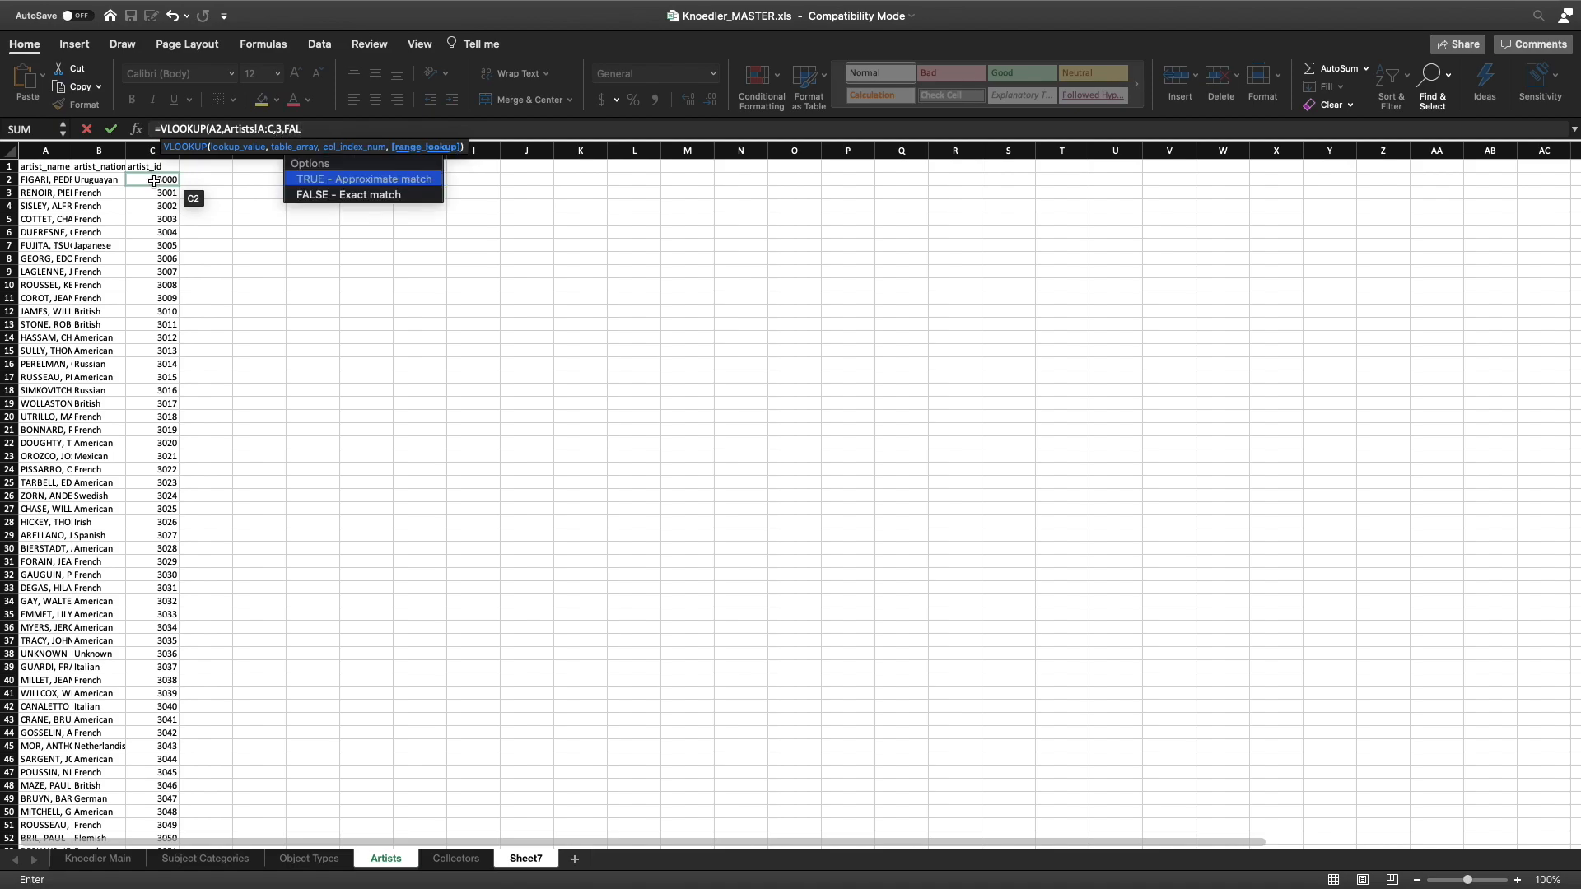
{"action": "type", "text": "SE)"}
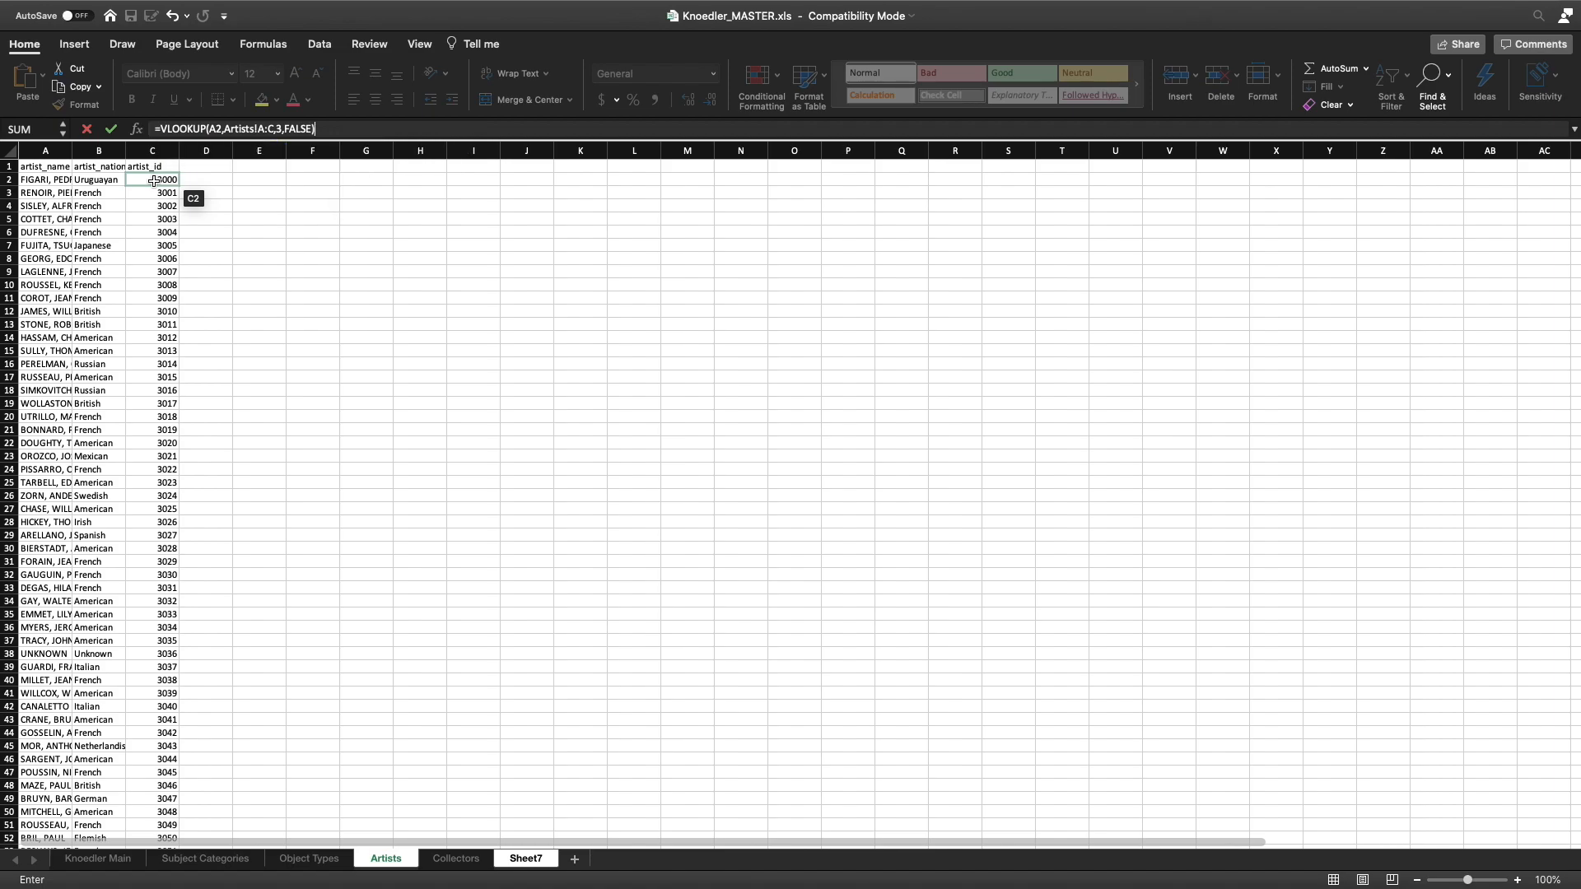
{"action": "scroll", "coordinate": [155, 183], "scroll_direction": "down", "scroll_amount": 9}
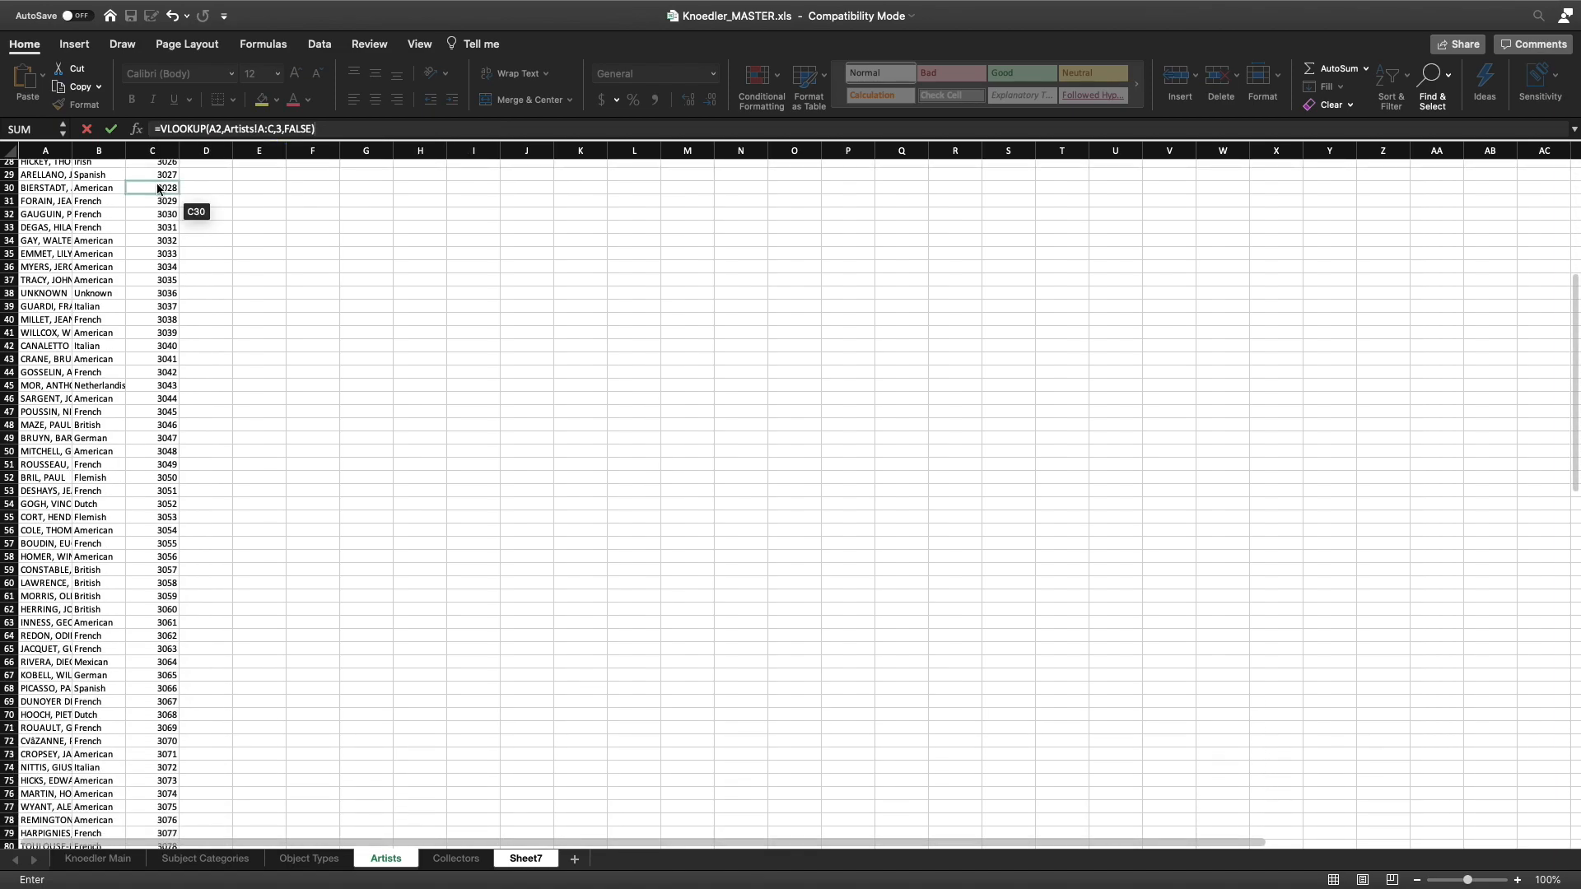
{"action": "key", "text": "Return"}
Fill the B2 lookup formula down the artist_id column, check the first few copied formulas, and save the workbook.
{"action": "left_click", "coordinate": [96, 178]}
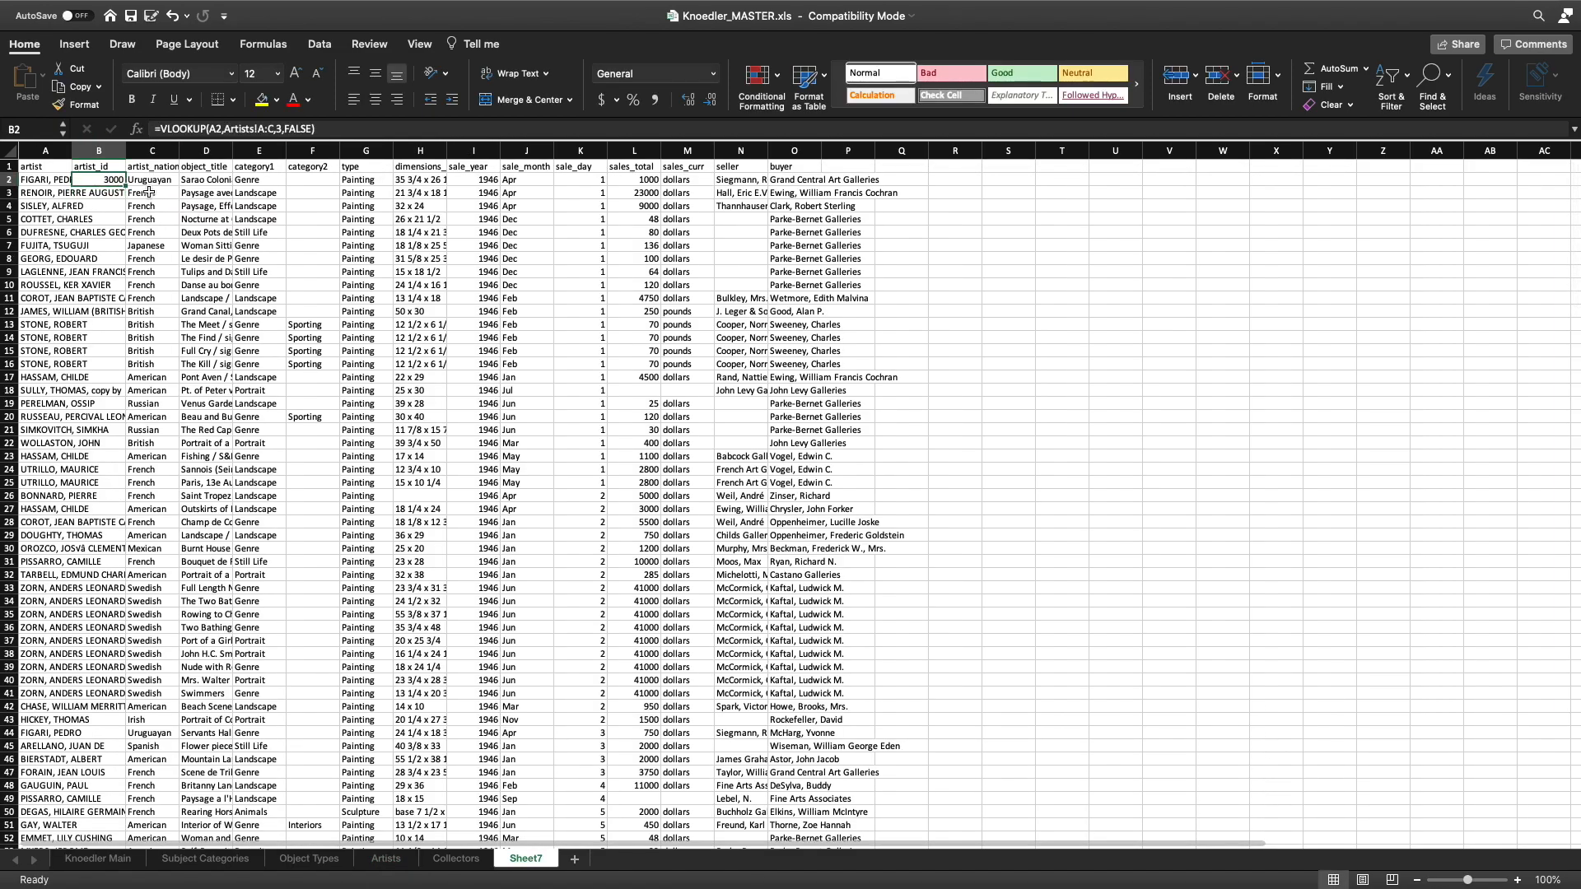
{"action": "double_click", "coordinate": [124, 186]}
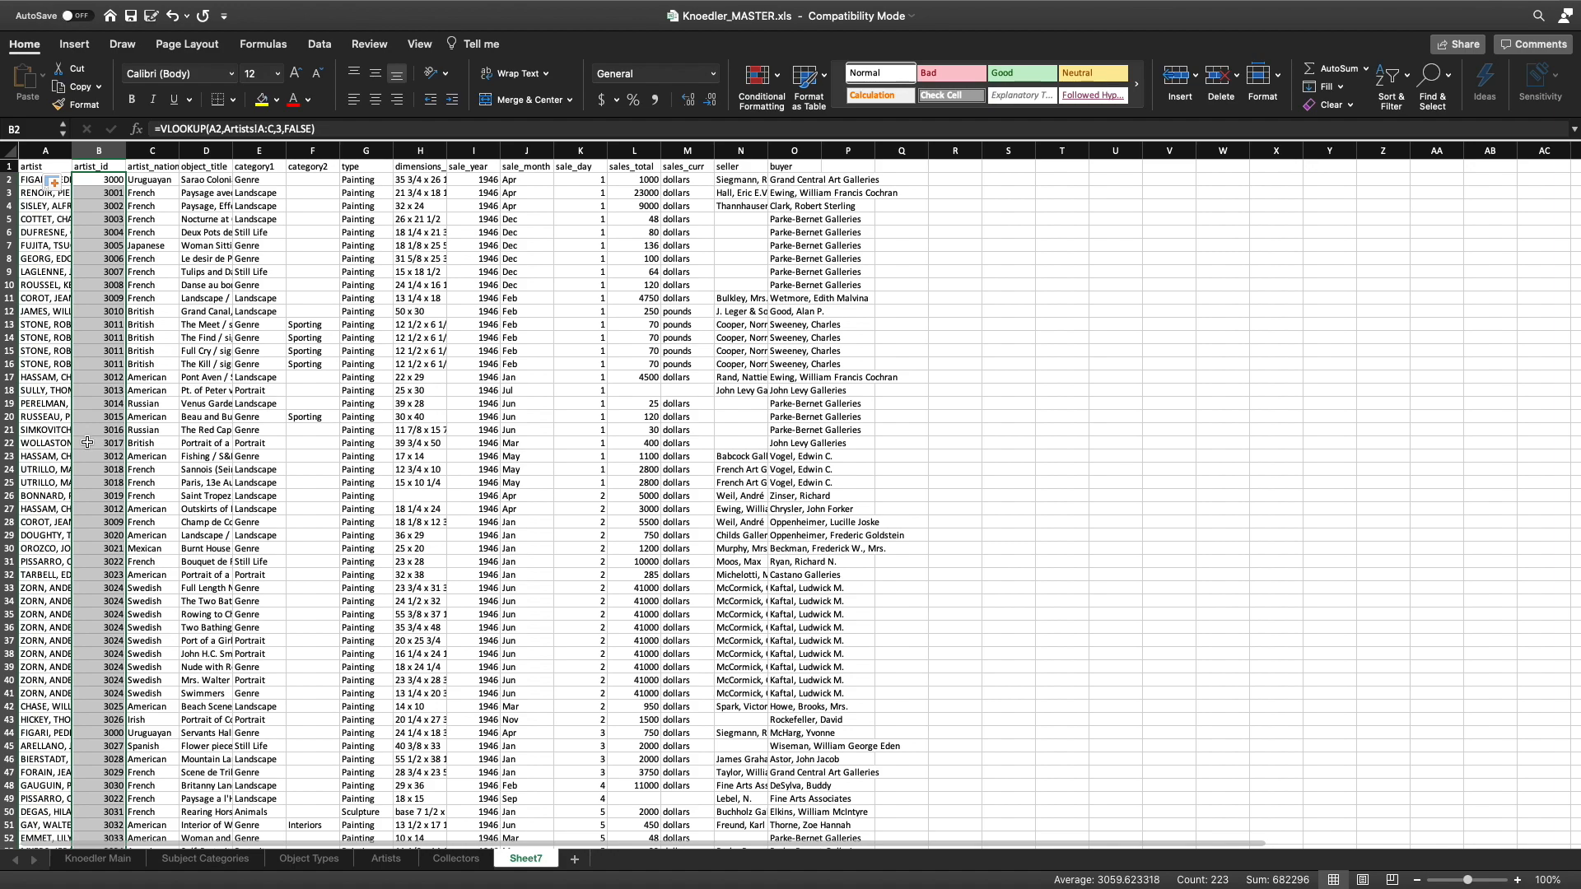
{"action": "left_click", "coordinate": [118, 191]}
{"action": "key", "text": "Down"}
{"action": "key", "text": "Down"}
{"action": "key", "text": "Down"}
{"action": "key", "text": "Down"}
{"action": "key", "text": "Down"}
{"action": "key", "text": "Down"}
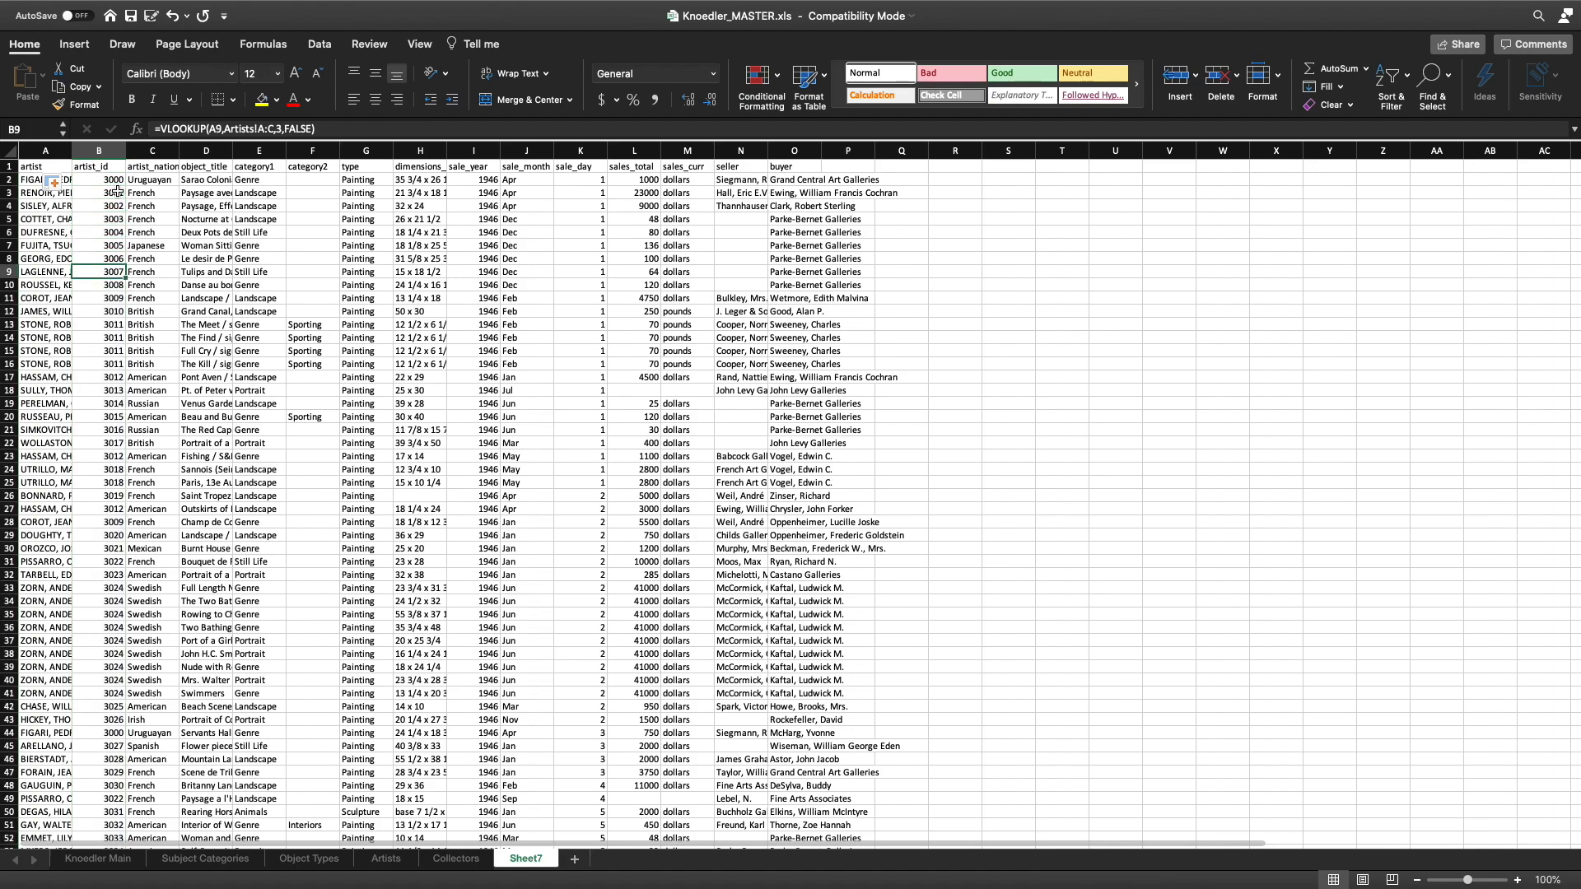
{"action": "key", "text": "super+s"}
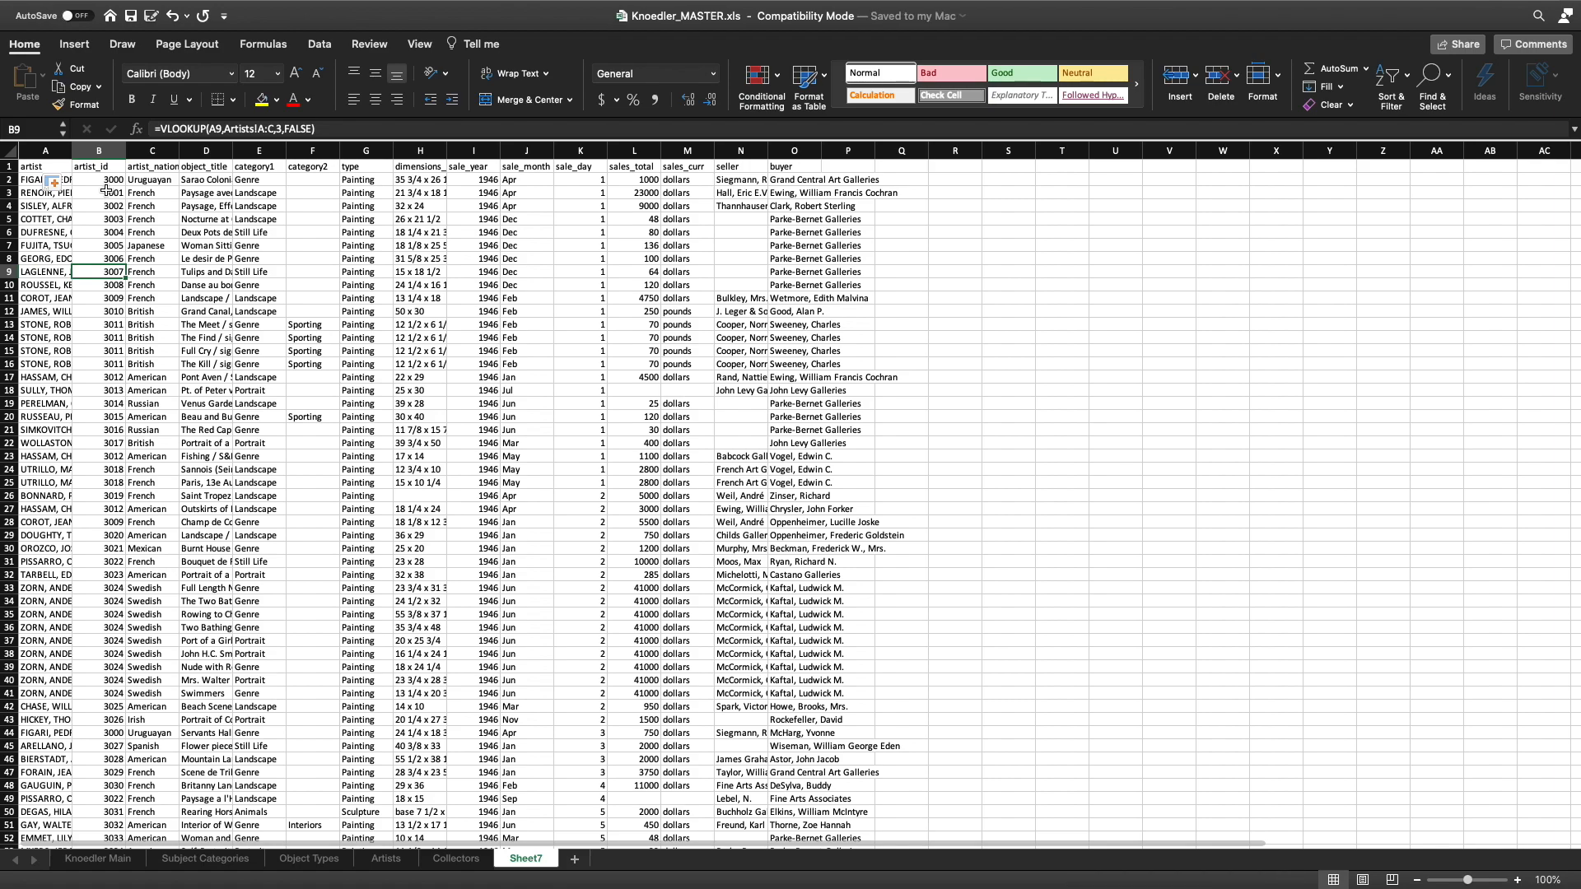
Insert a blank column F between category1 and category2 in Sheet7.
{"action": "scroll", "coordinate": [106, 190], "scroll_direction": "right", "scroll_amount": 1}
{"action": "scroll", "coordinate": [117, 189], "scroll_direction": "right", "scroll_amount": 1}
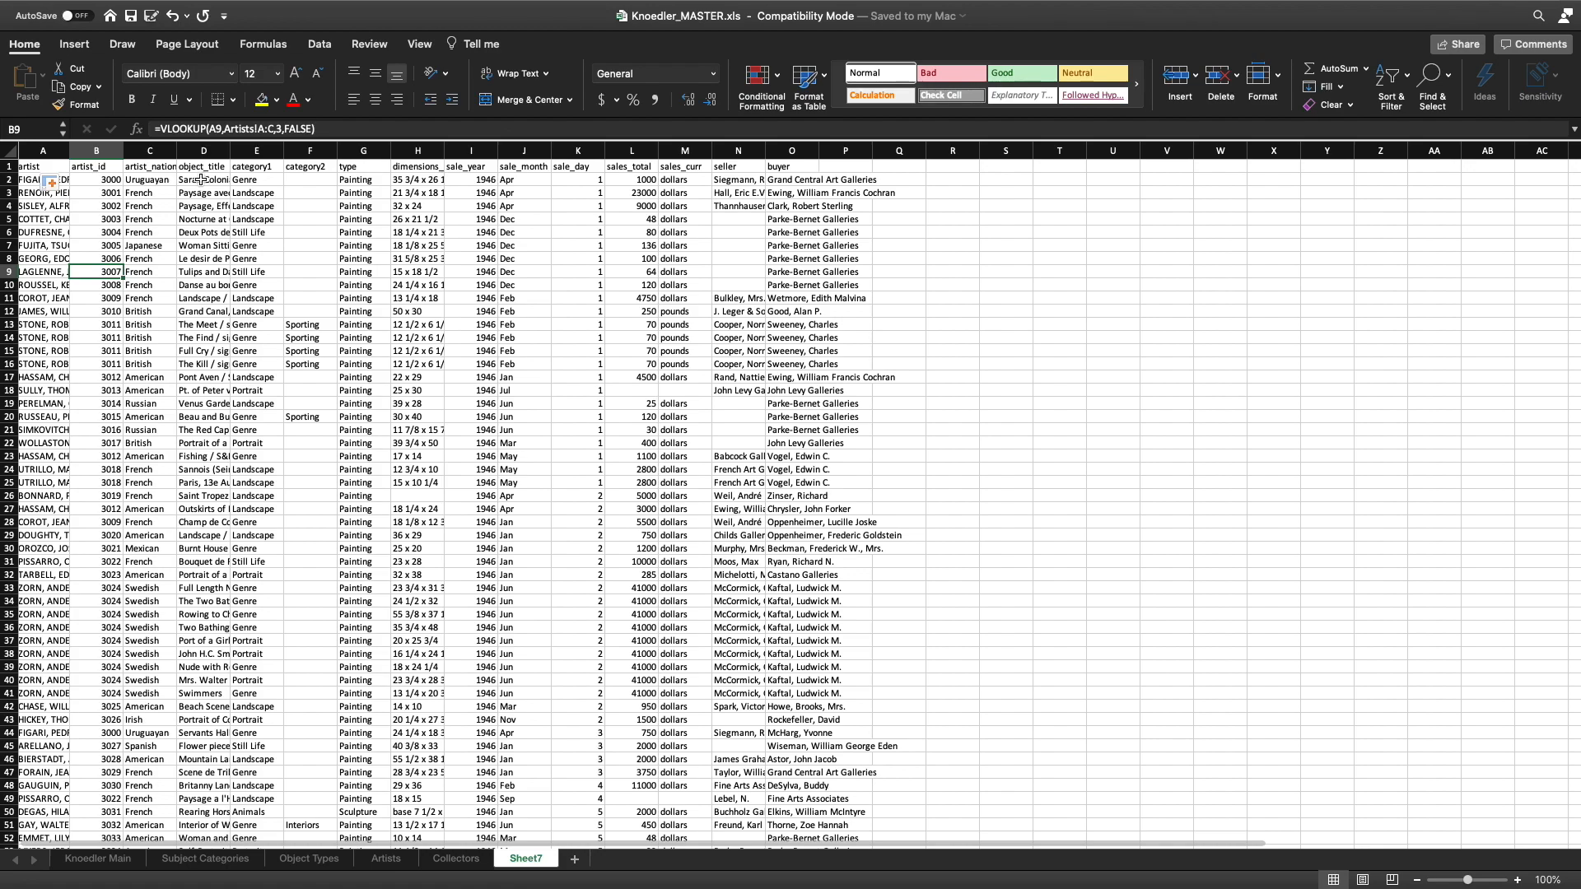
{"action": "left_click", "coordinate": [266, 168]}
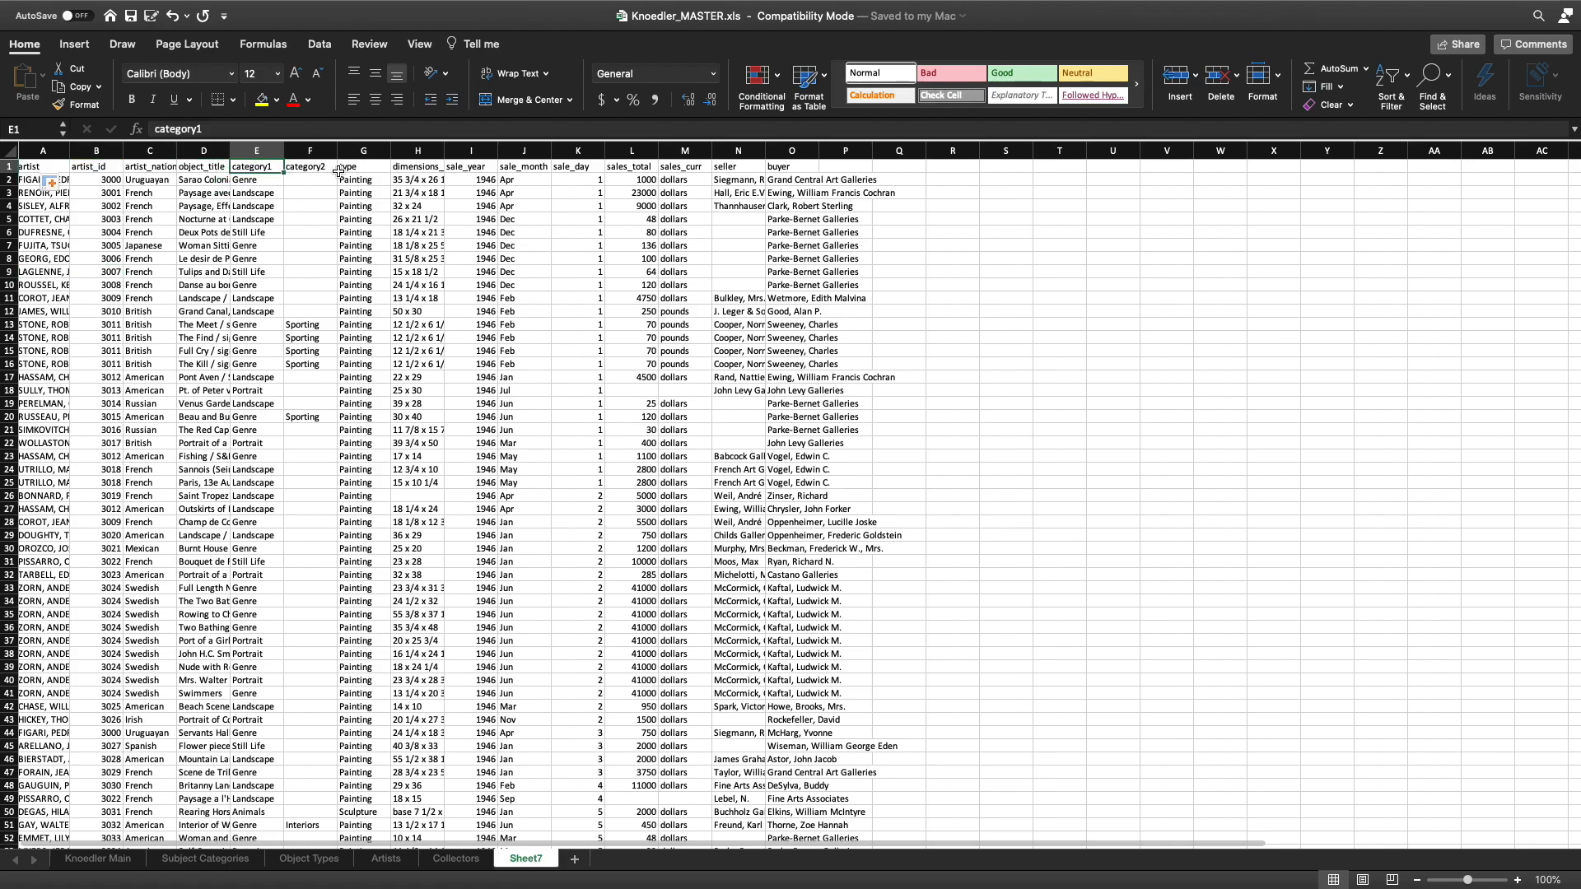
{"action": "left_click", "coordinate": [309, 168]}
{"action": "left_click", "coordinate": [312, 158]}
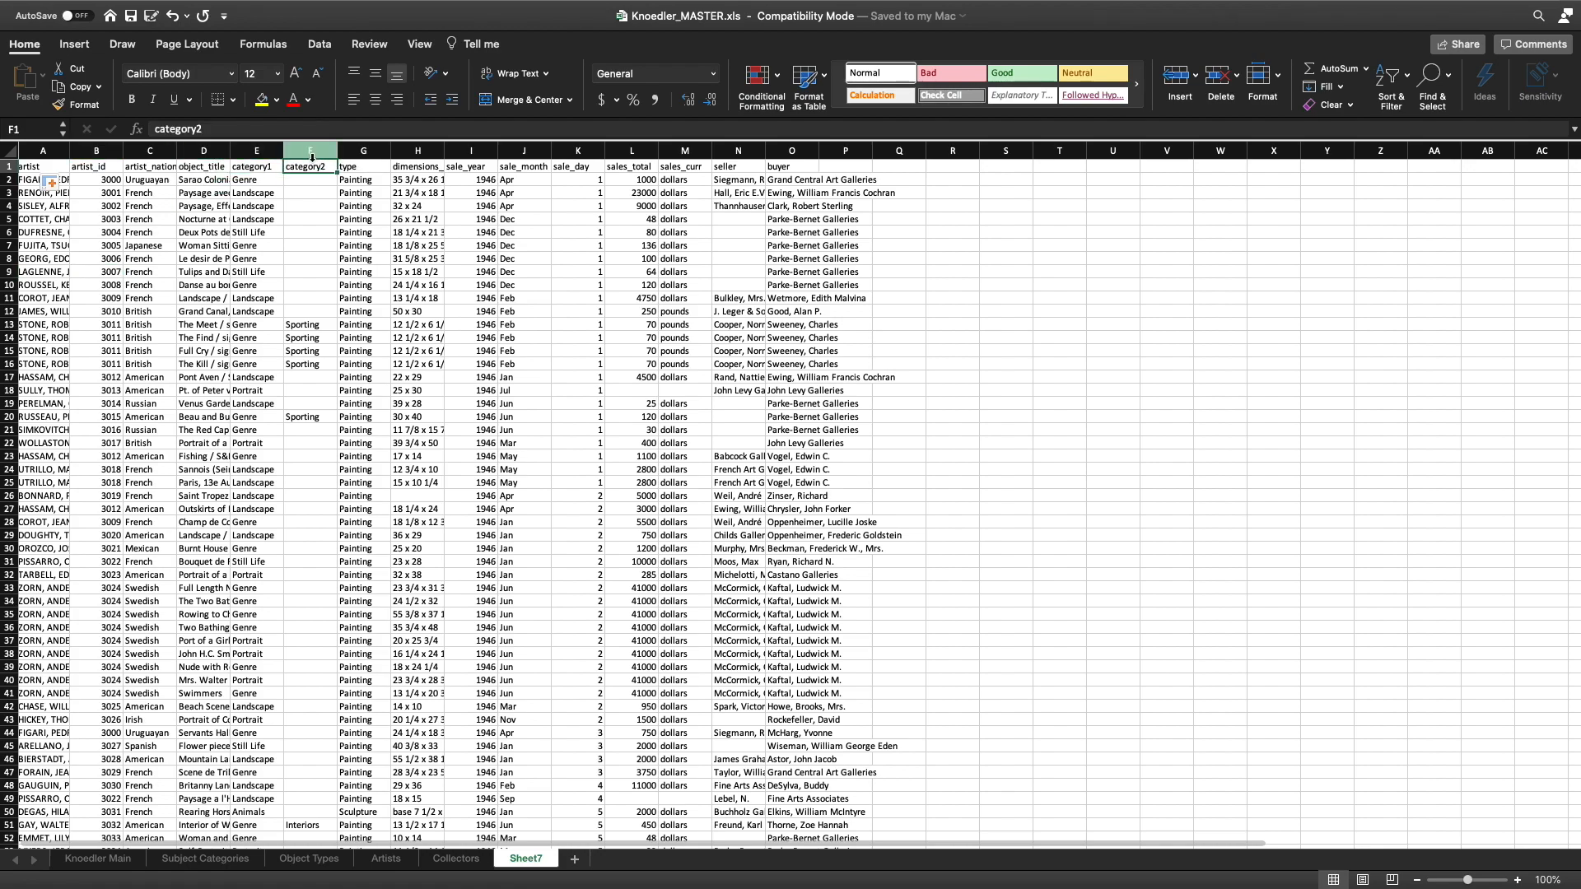
{"action": "left_click", "coordinate": [311, 156]}
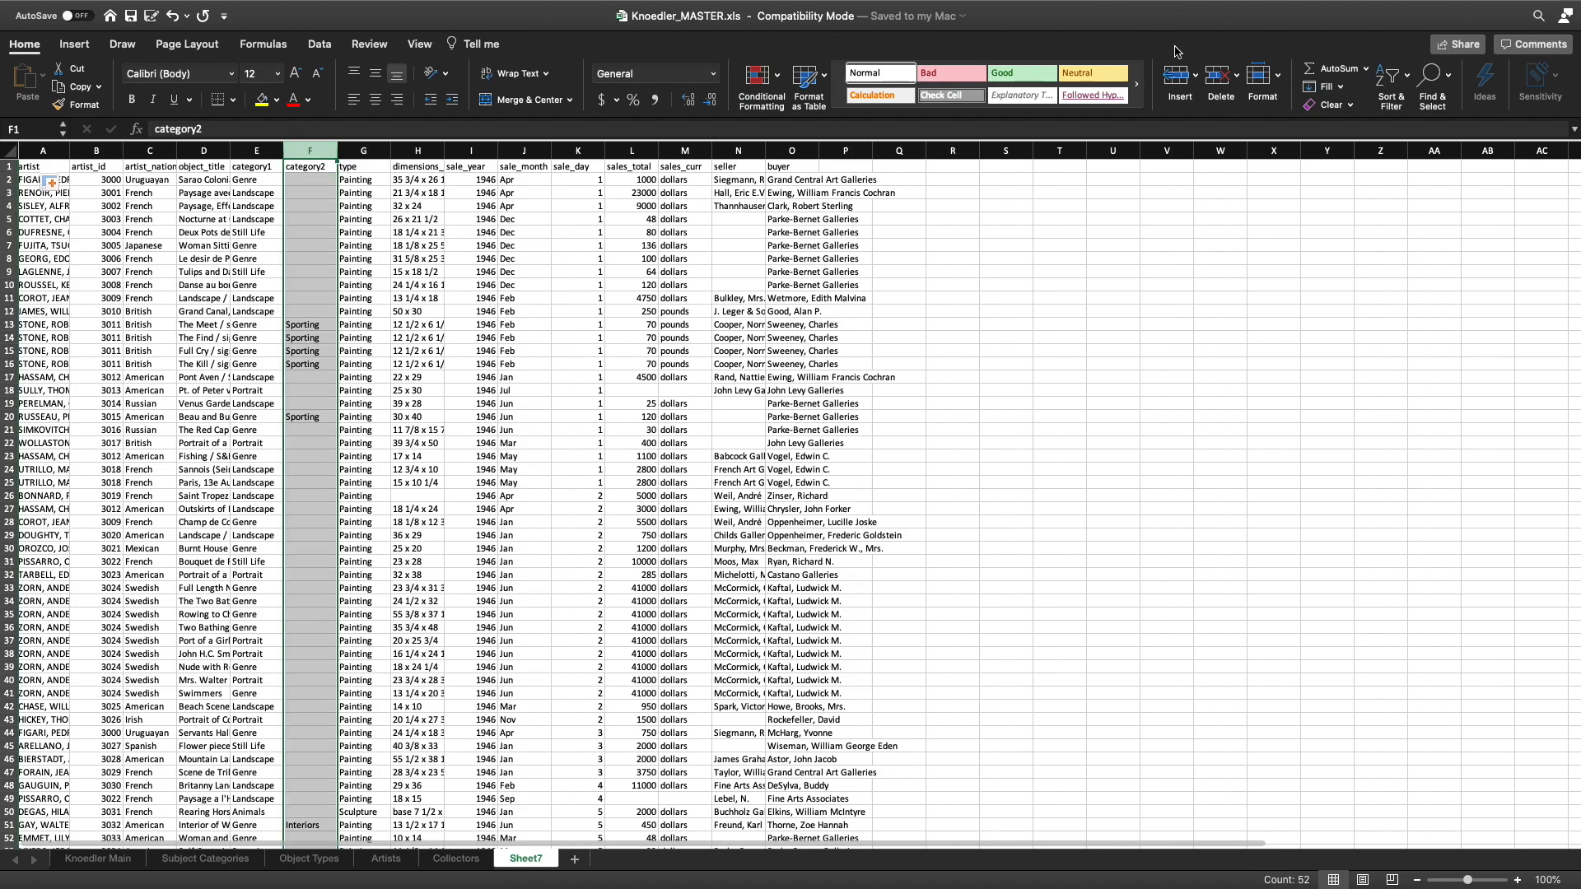
{"action": "left_click", "coordinate": [1176, 76]}
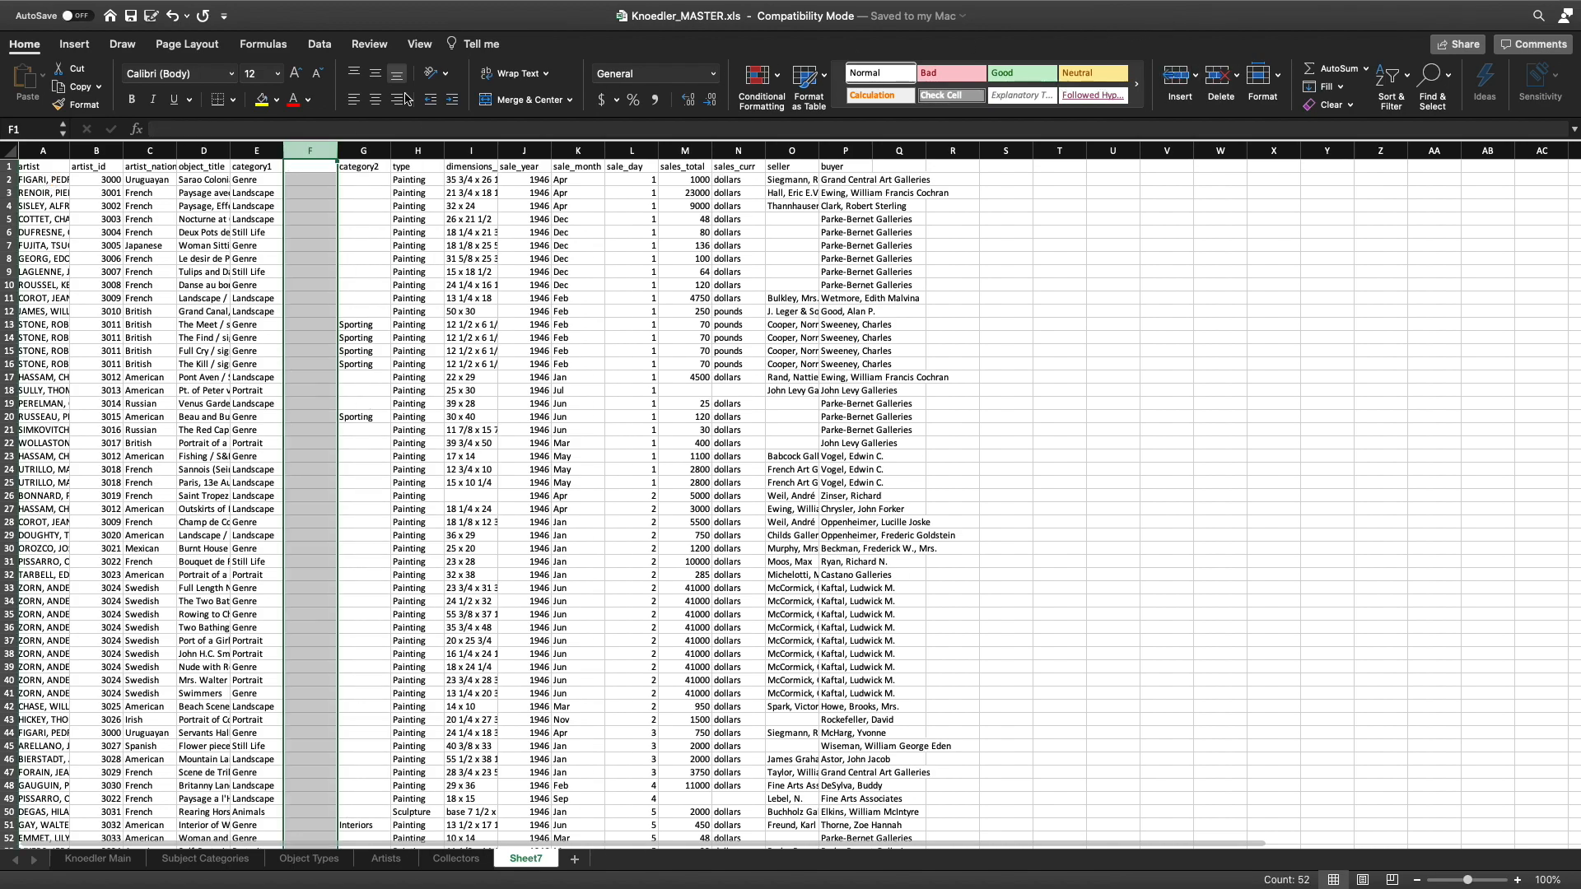
Head the blank column F category1_id in F1.
{"action": "left_click", "coordinate": [299, 167]}
{"action": "type", "text": "cat"}
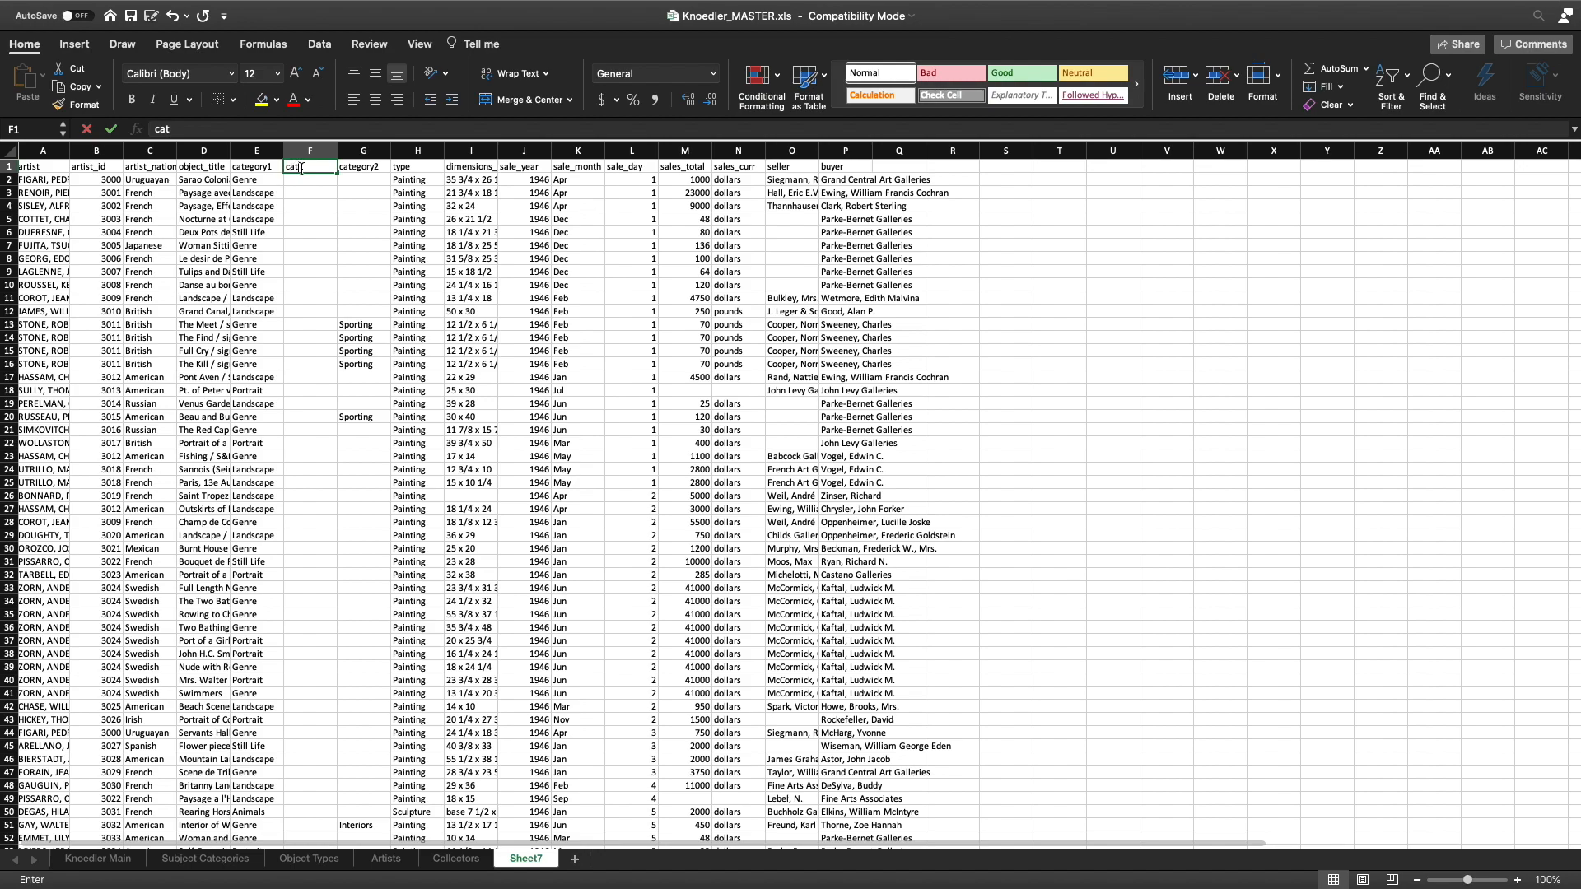
{"action": "type", "text": "egory_1"}
{"action": "key", "text": "BackSpace"}
{"action": "key", "text": "BackSpace"}
{"action": "type", "text": "1"}
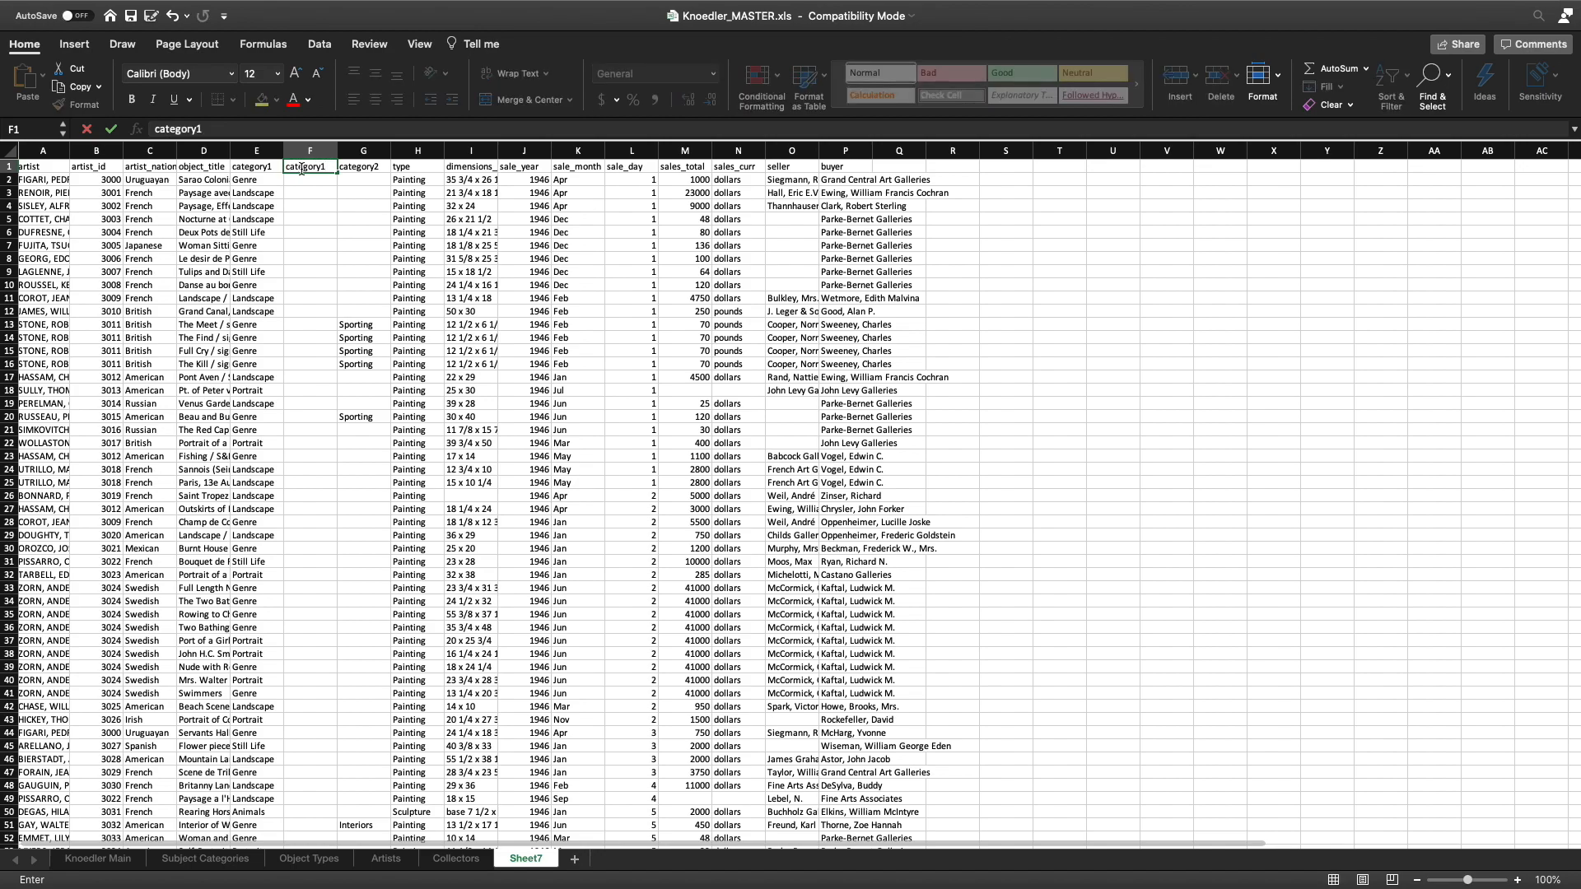
{"action": "type", "text": "_id"}
{"action": "key", "text": "Return"}
Enter =VLOOKUP(E2,'Subject Categories'!A:B,2,FALSE) in F2 to look up the first category's ID from the Subject Categories sheet.
{"action": "type", "text": "="}
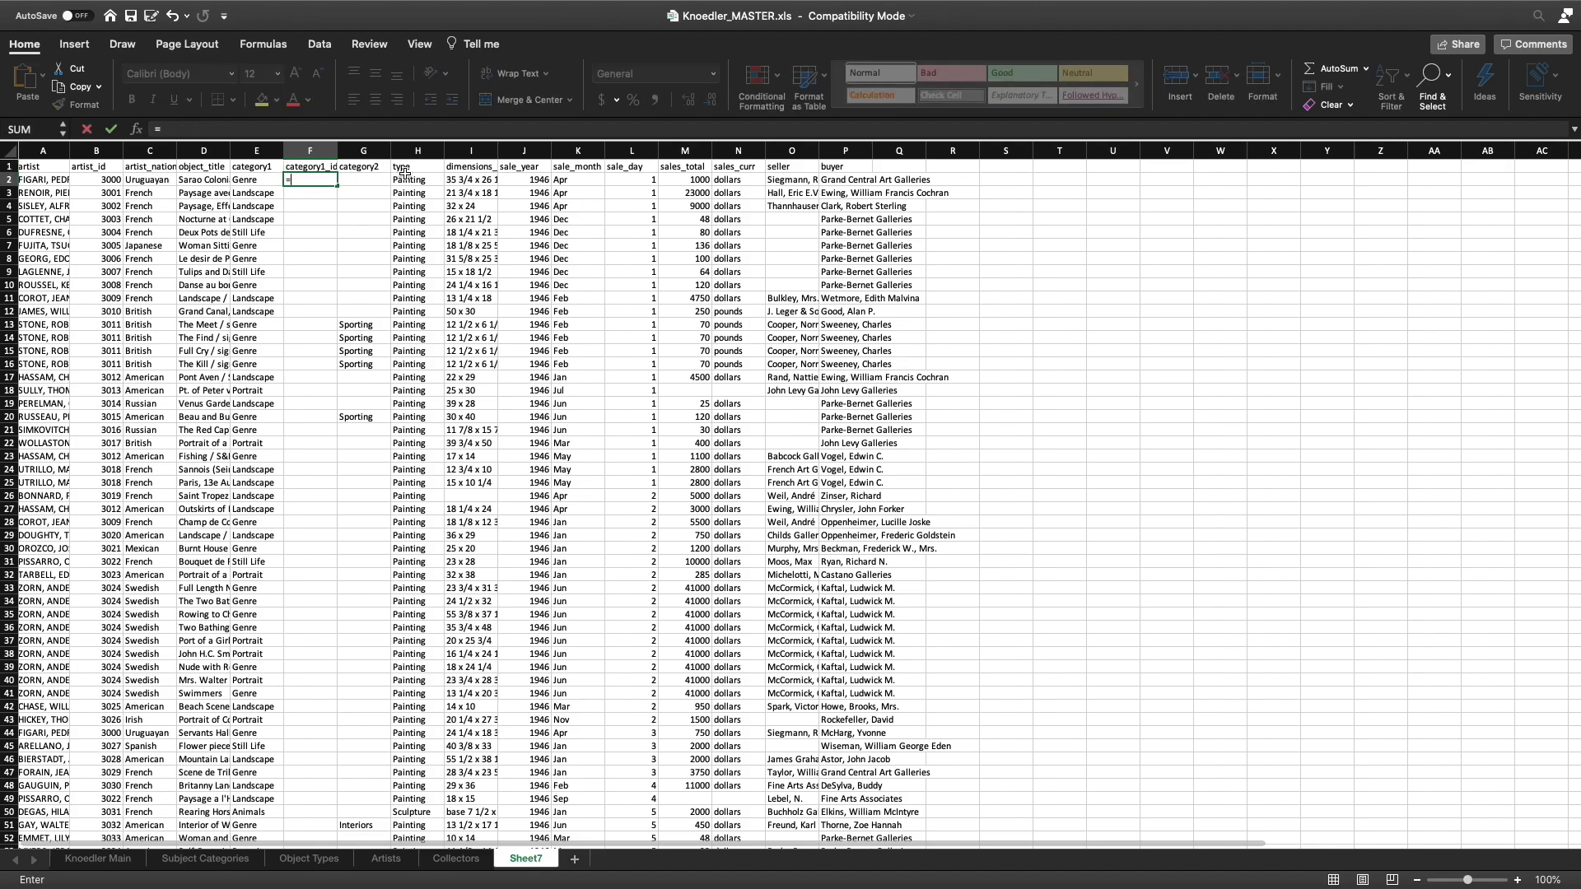
{"action": "type", "text": "v"}
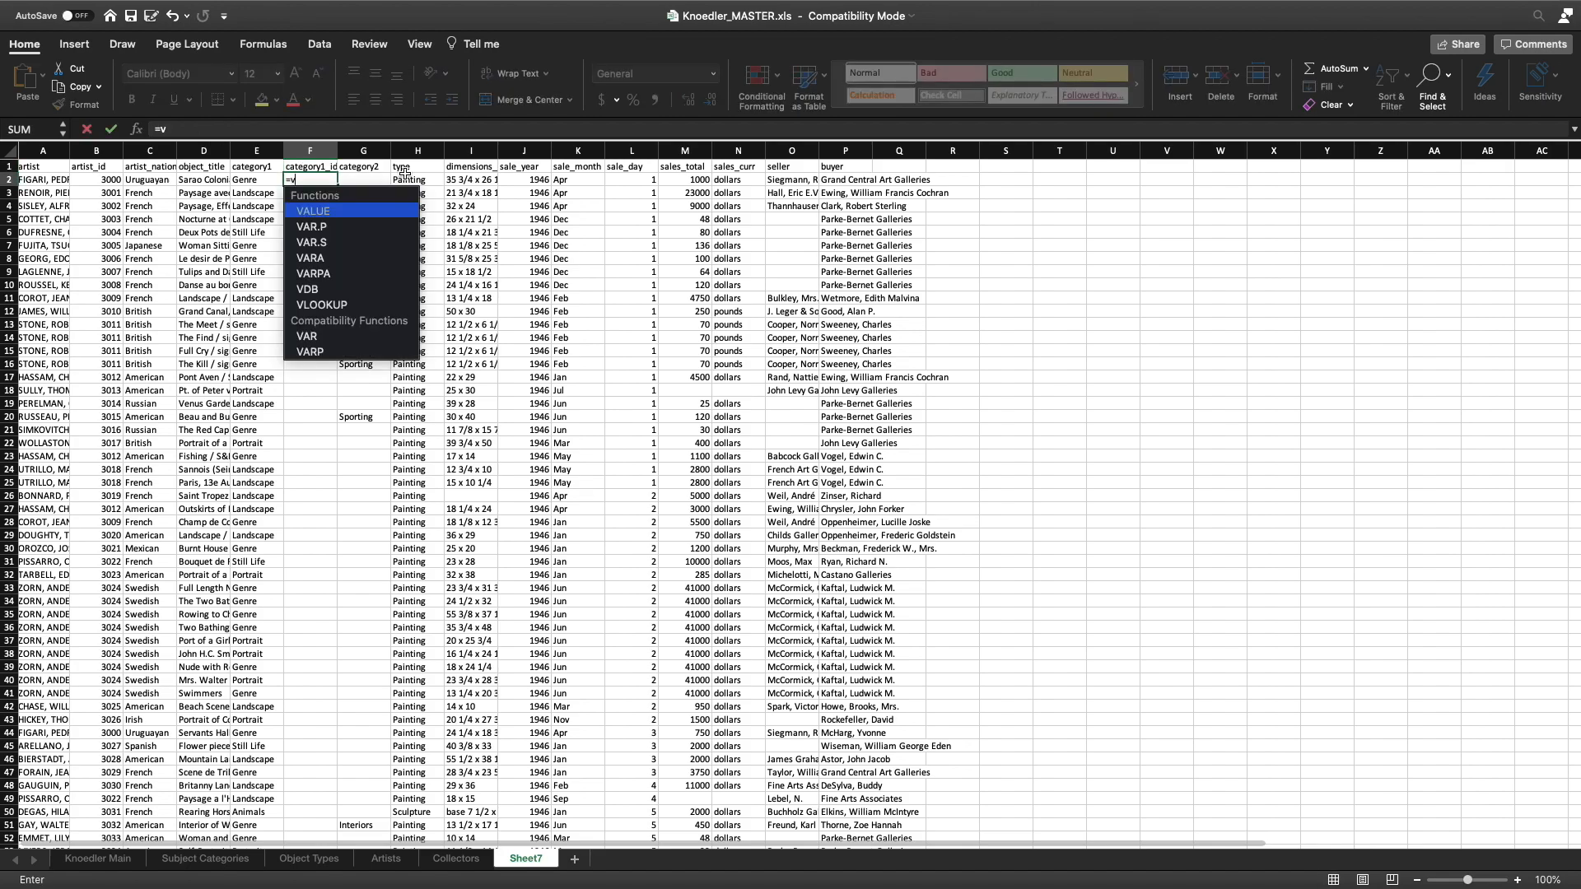
{"action": "type", "text": "lo"}
{"action": "double_click", "coordinate": [326, 211]}
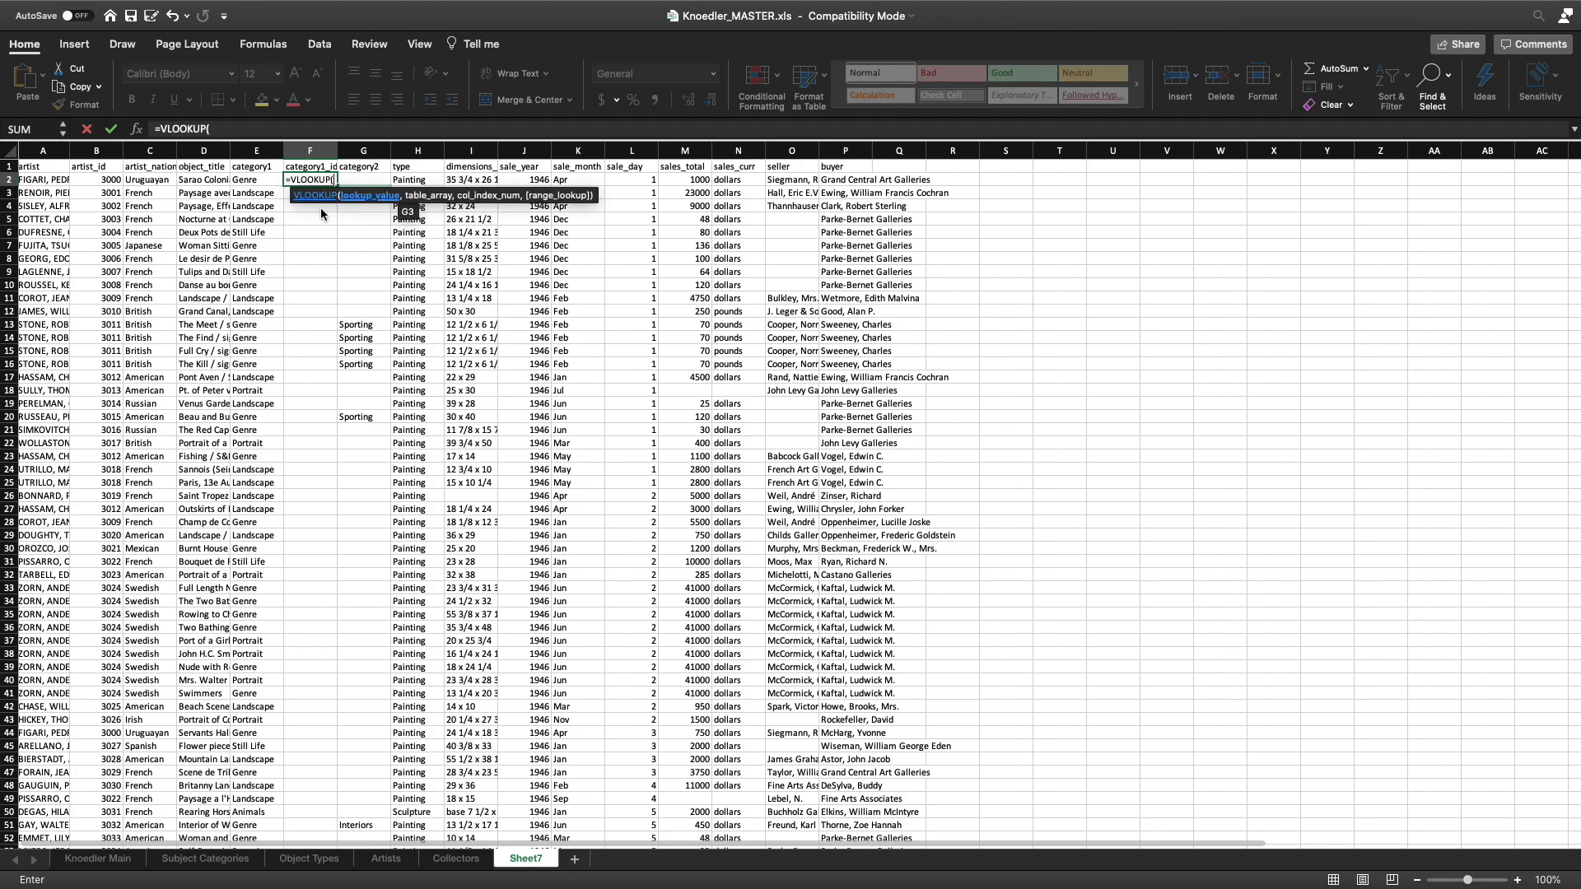
{"action": "left_click", "coordinate": [267, 182]}
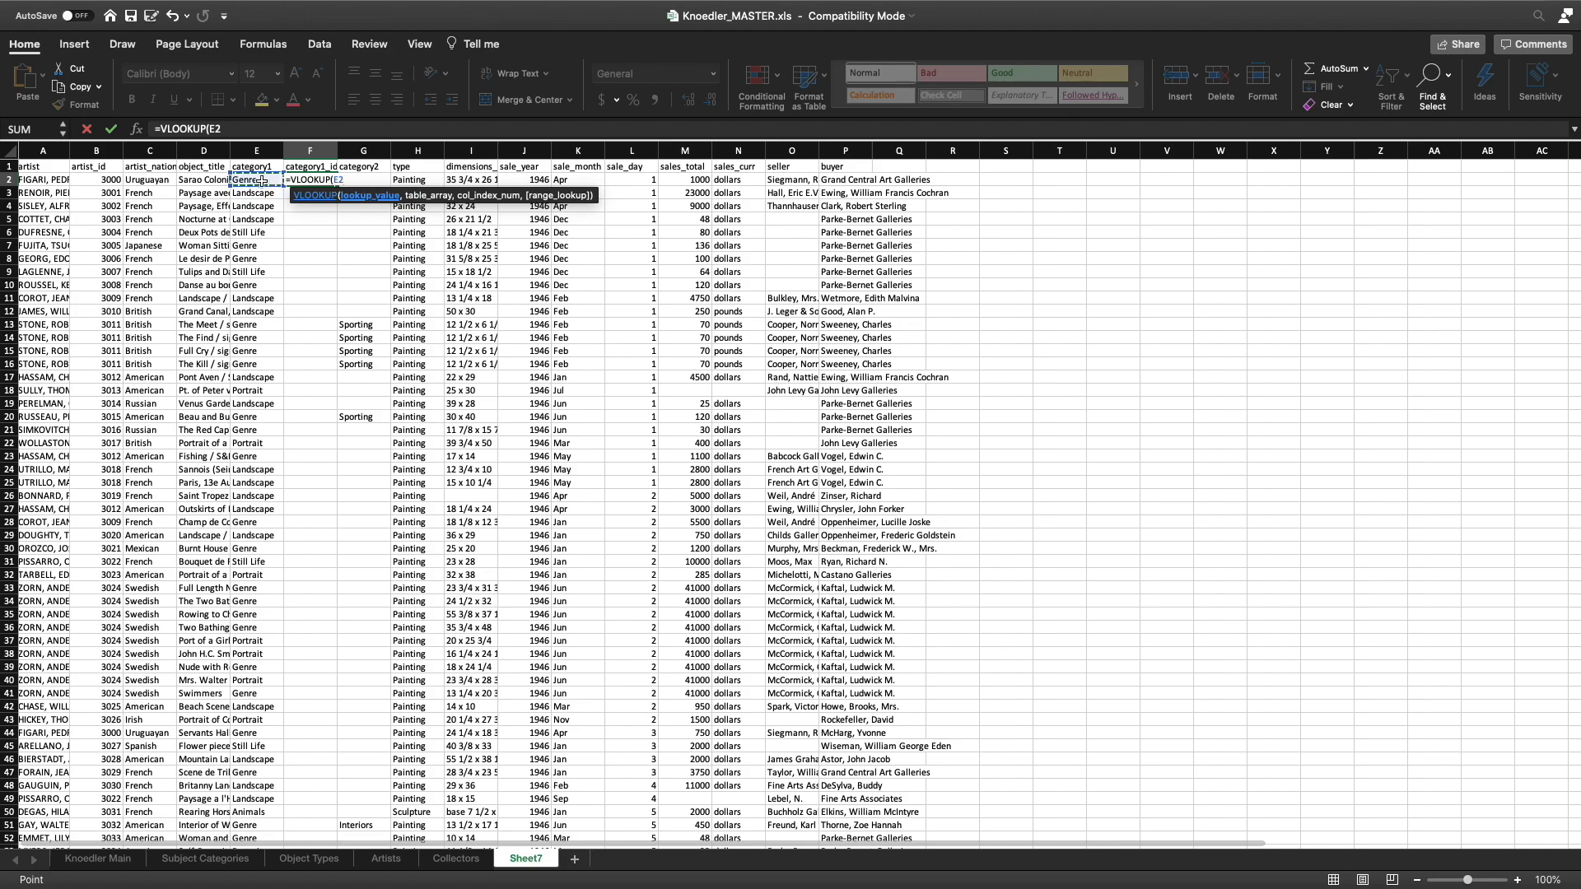
{"action": "left_click", "coordinate": [297, 135]}
{"action": "type", "text": ","}
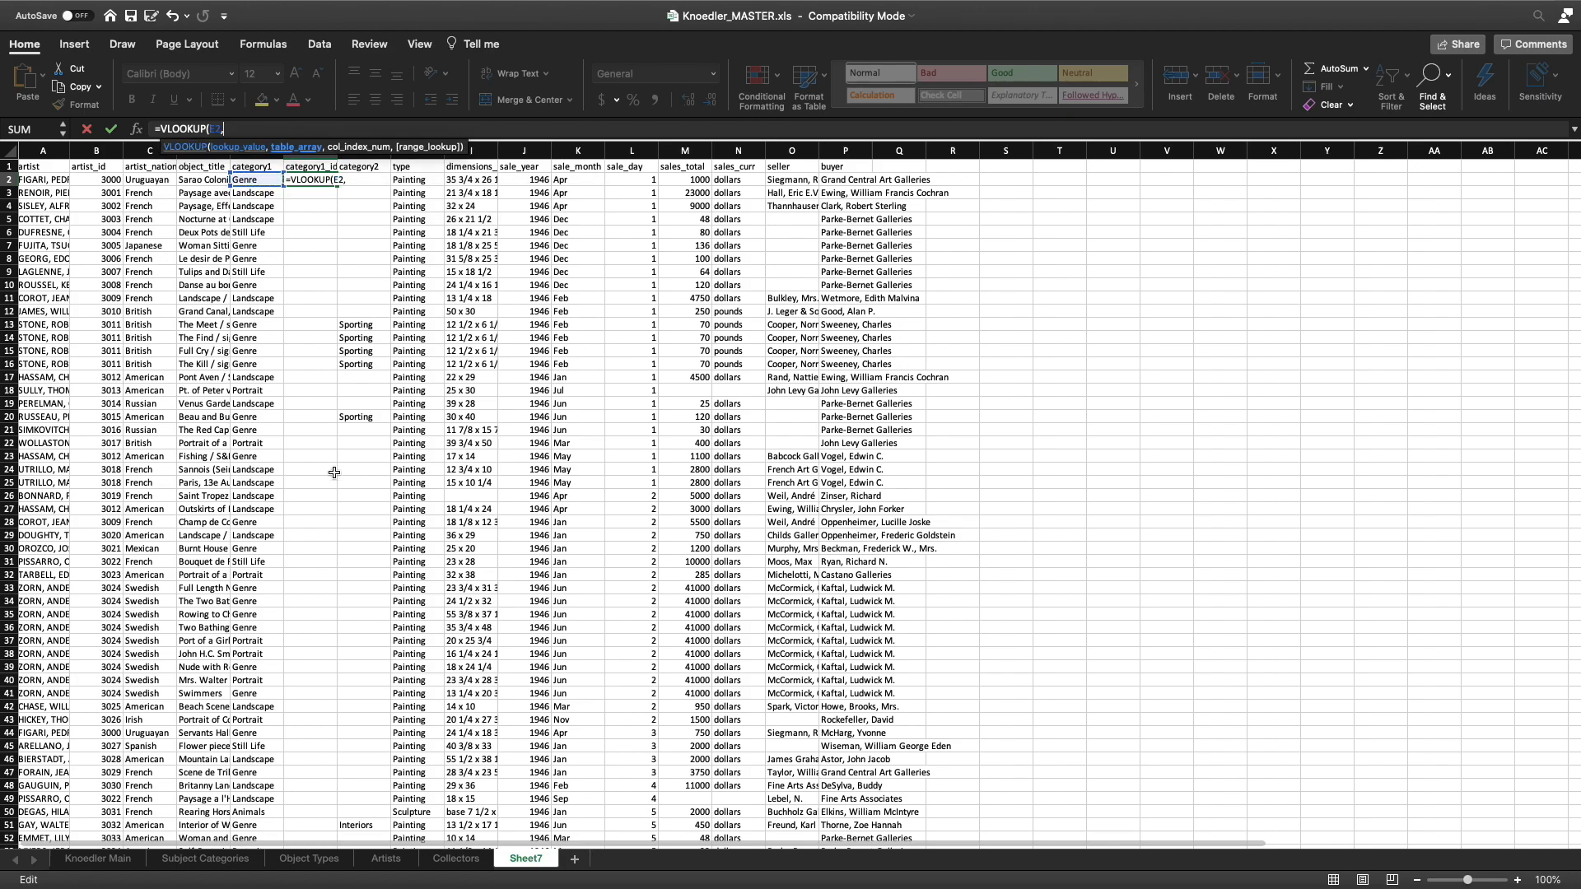
{"action": "left_click", "coordinate": [226, 862]}
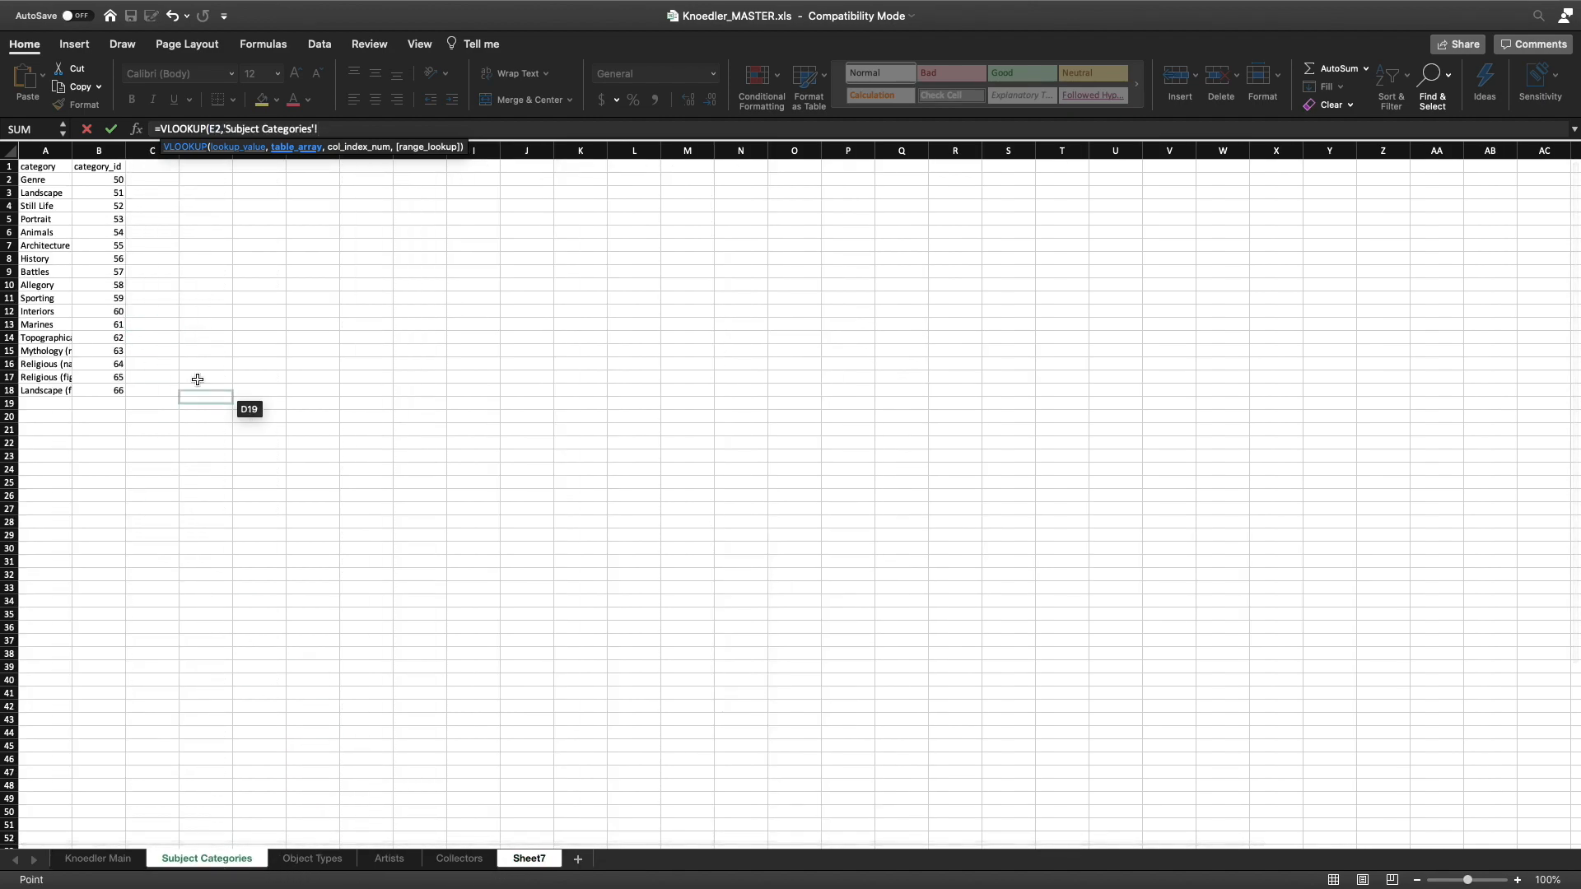
{"action": "left_click_drag", "start_coordinate": [47, 151], "coordinate": [99, 150]}
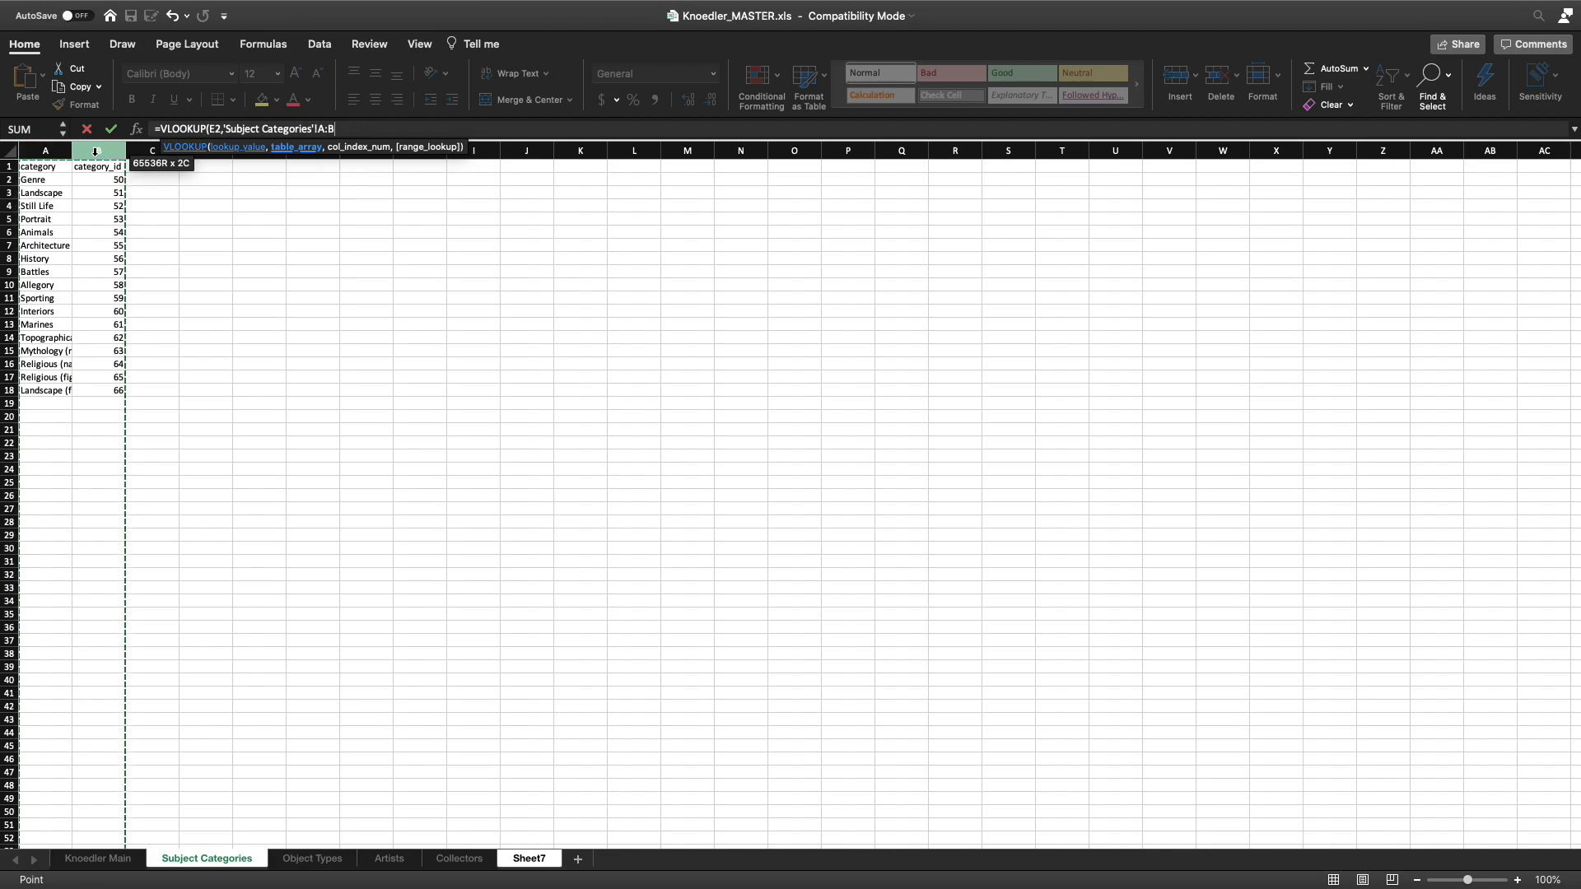
{"action": "type", "text": ",2,FALSE"}
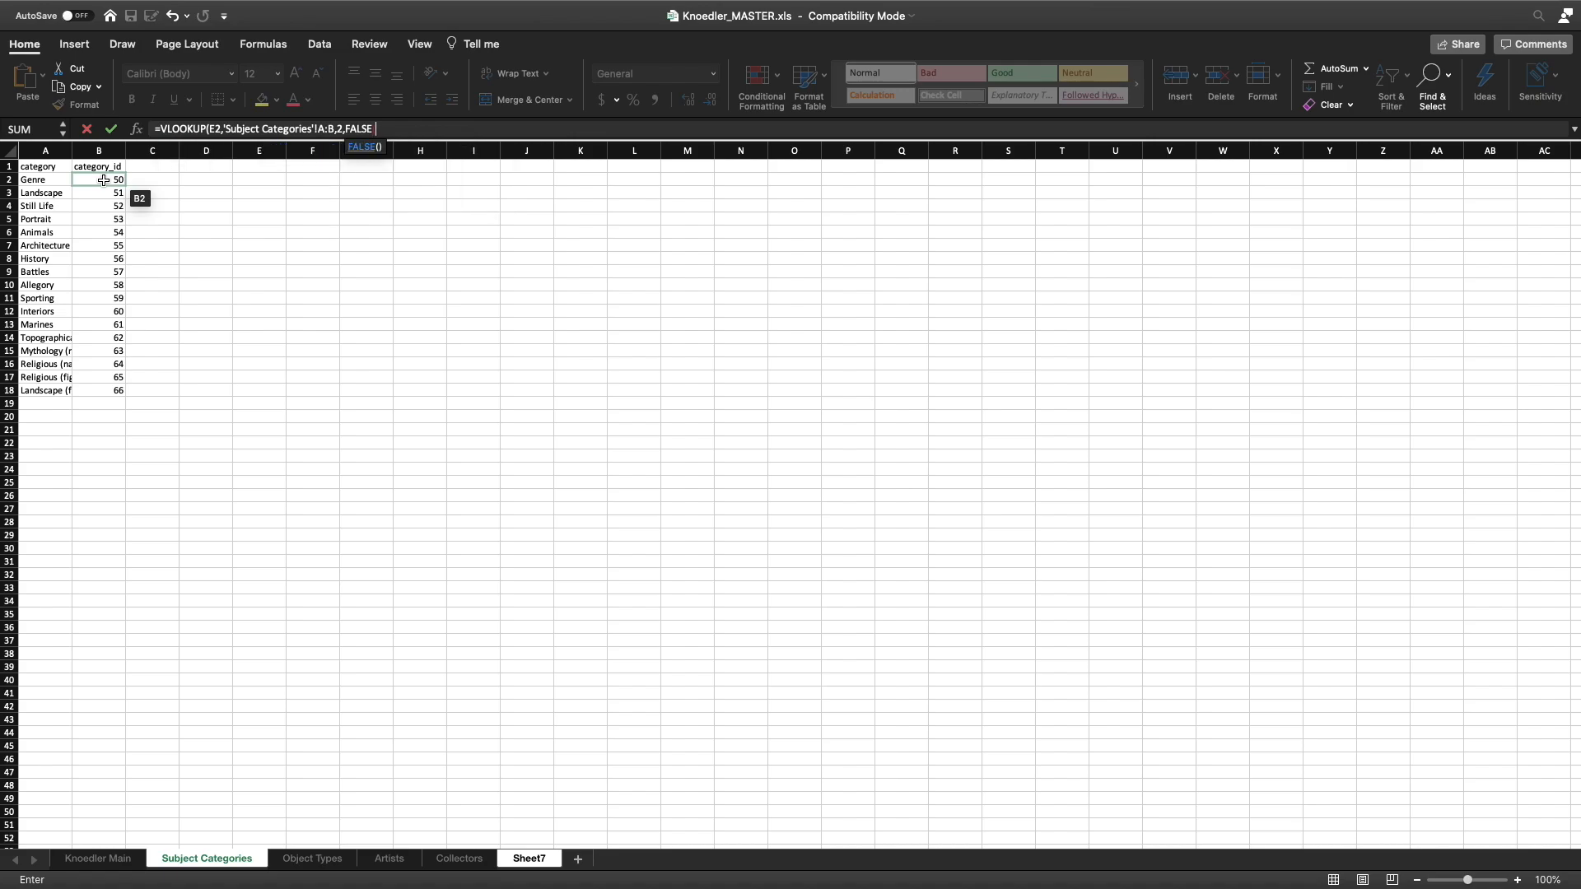
{"action": "key", "text": "BackSpace"}
{"action": "type", "text": ")"}
{"action": "key", "text": "Return"}
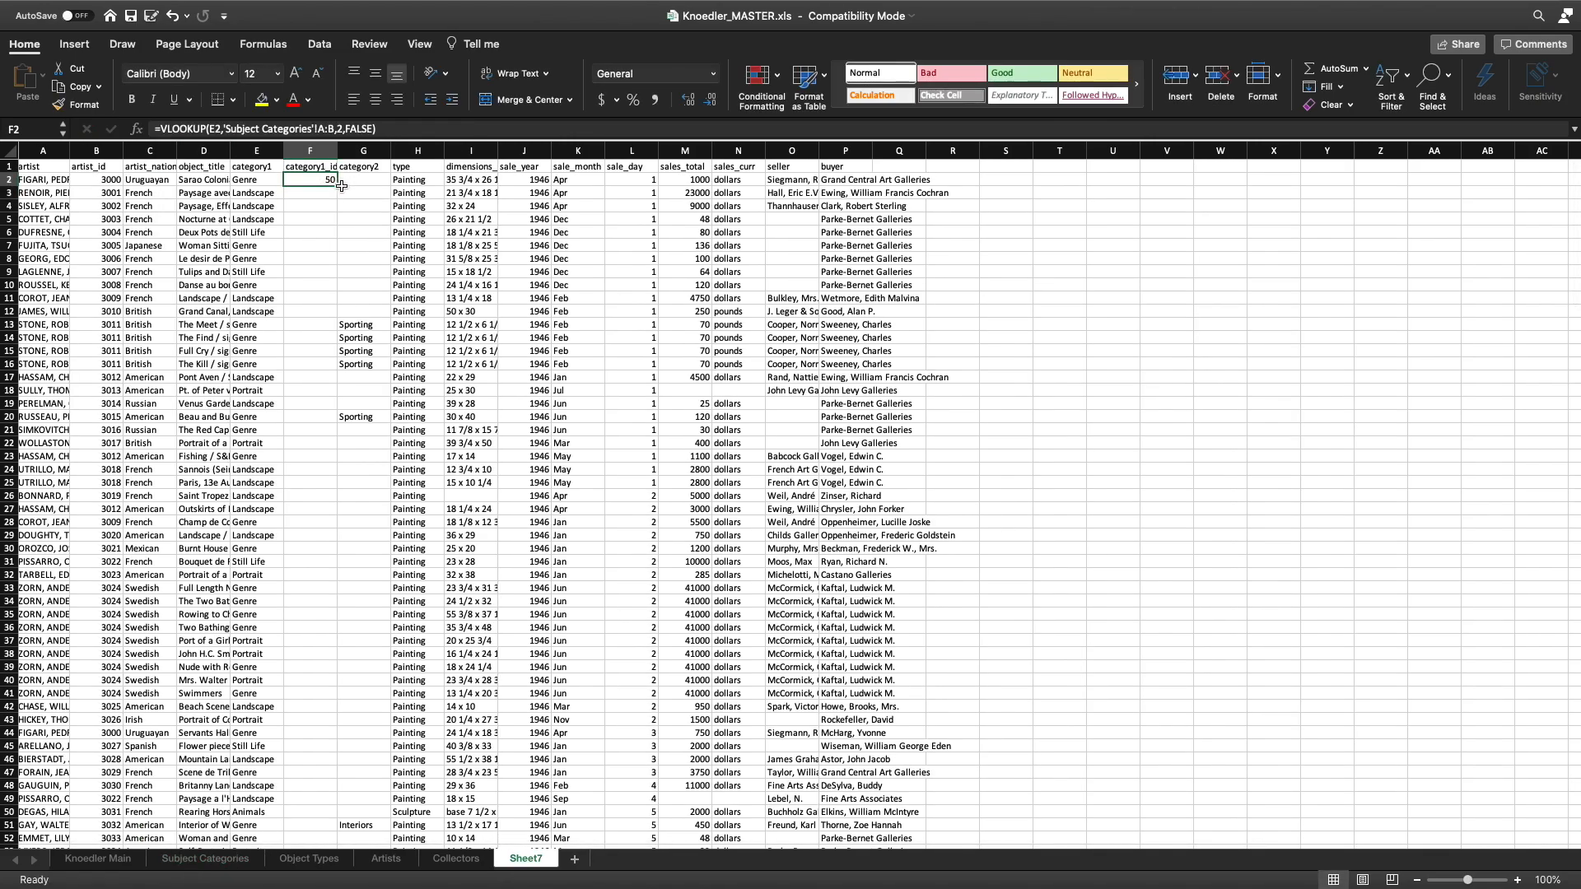
Fill the F2 lookup formula down the category1_id column, and insert a blank column H between category2 and type.
{"action": "double_click", "coordinate": [336, 186]}
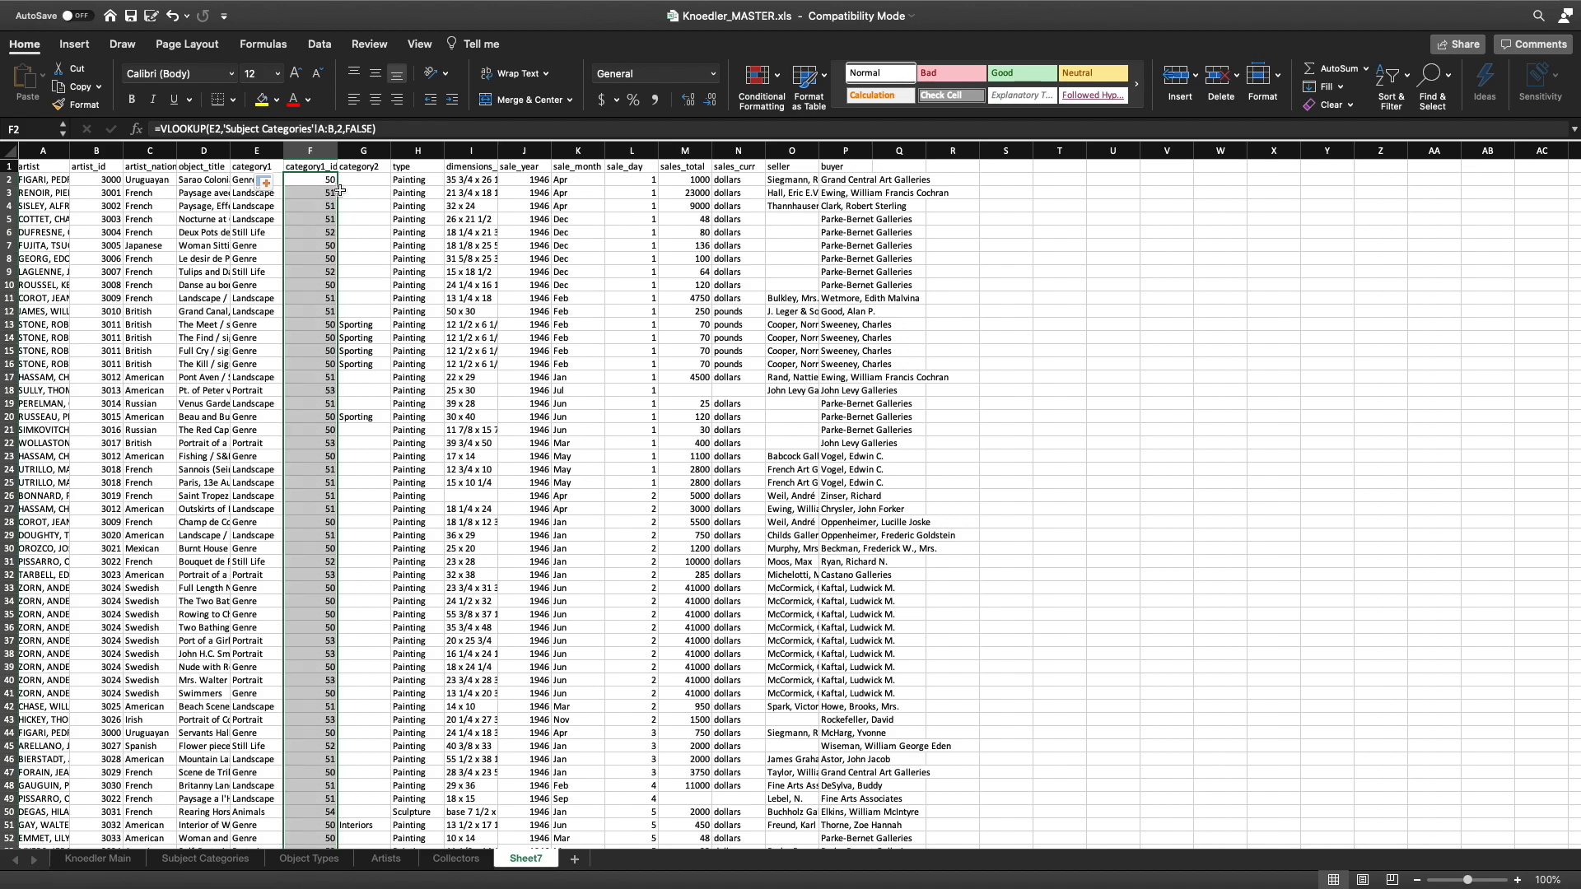
{"action": "left_click", "coordinate": [384, 201]}
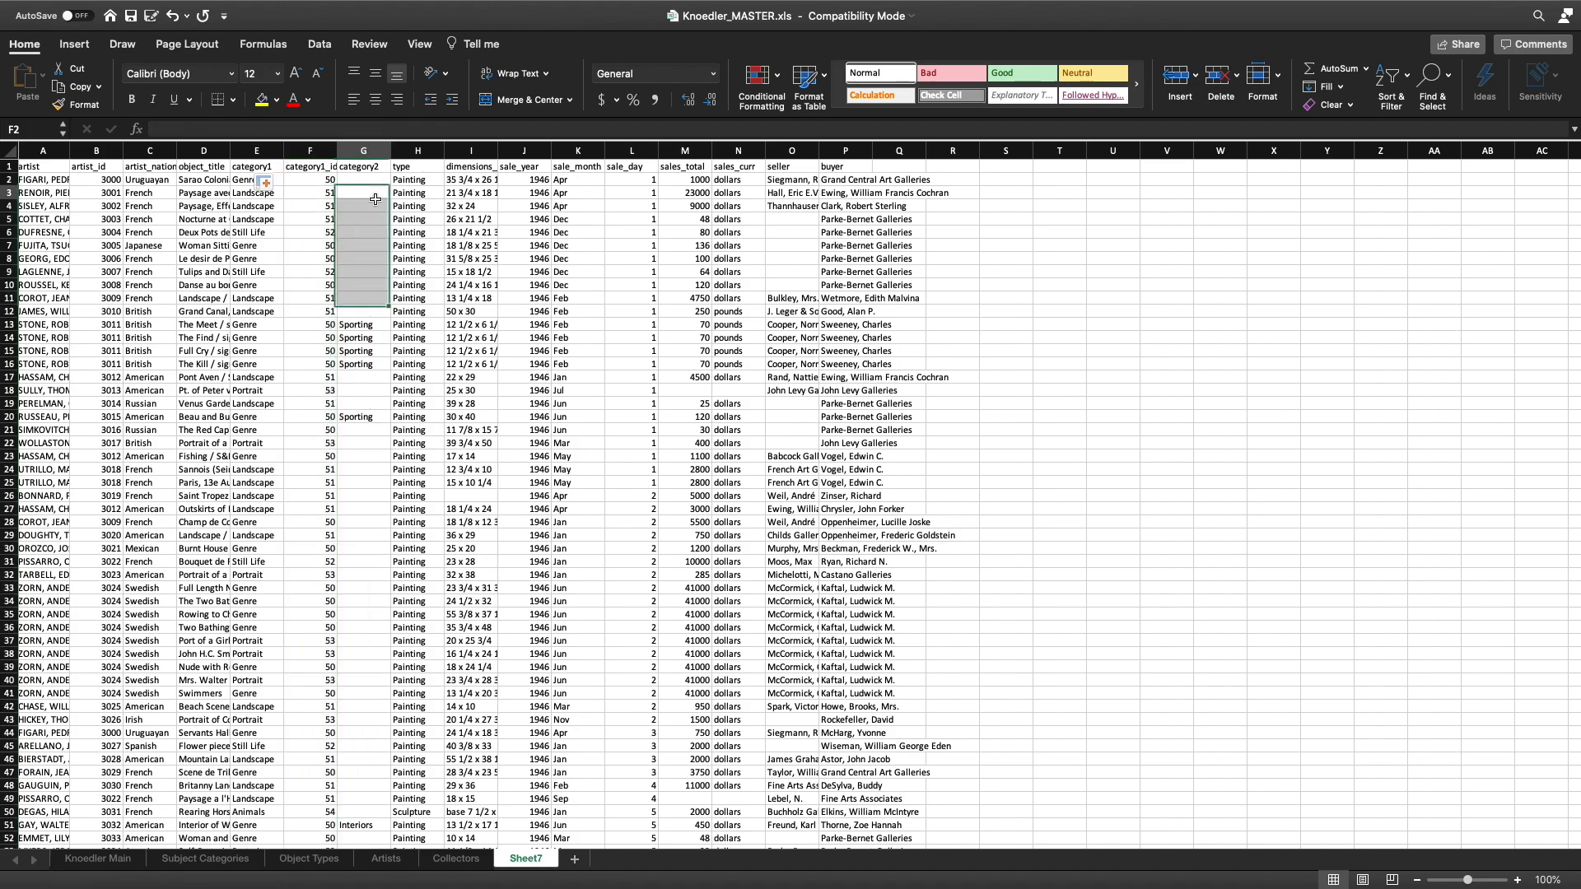
{"action": "left_click", "coordinate": [418, 151]}
{"action": "left_click", "coordinate": [1178, 76]}
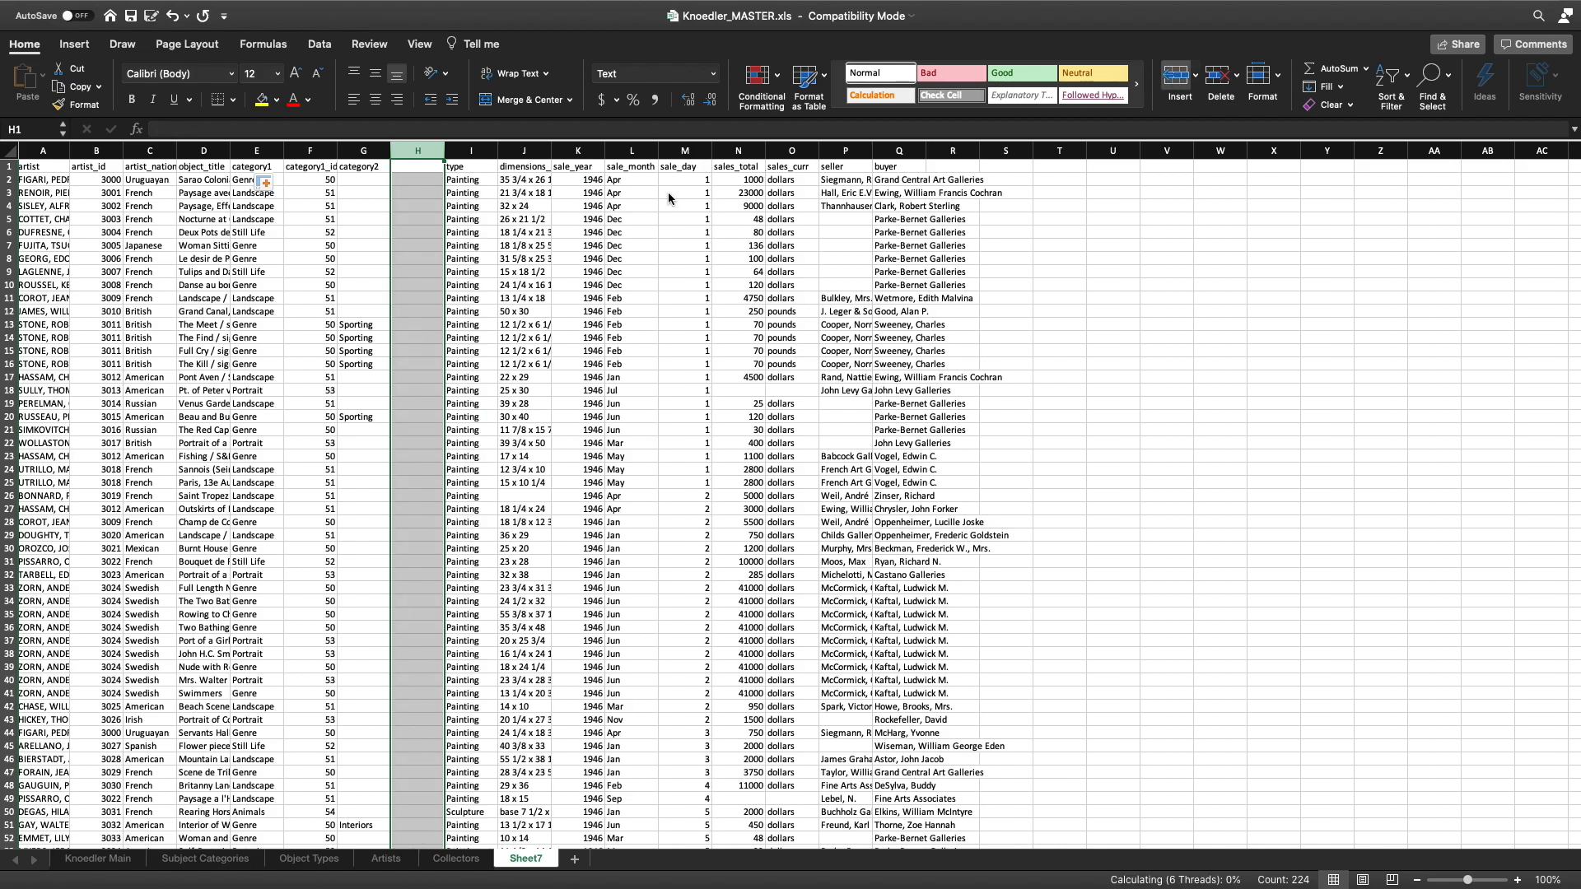
Enter =VLOOKUP(G2,'Subject Categories'!A:B,2,FALSE) in H2 to look up the second category's ID from the Subject Categories sheet.
{"action": "left_click", "coordinate": [404, 179]}
{"action": "scroll", "coordinate": [420, 198], "scroll_direction": "up", "scroll_amount": 5}
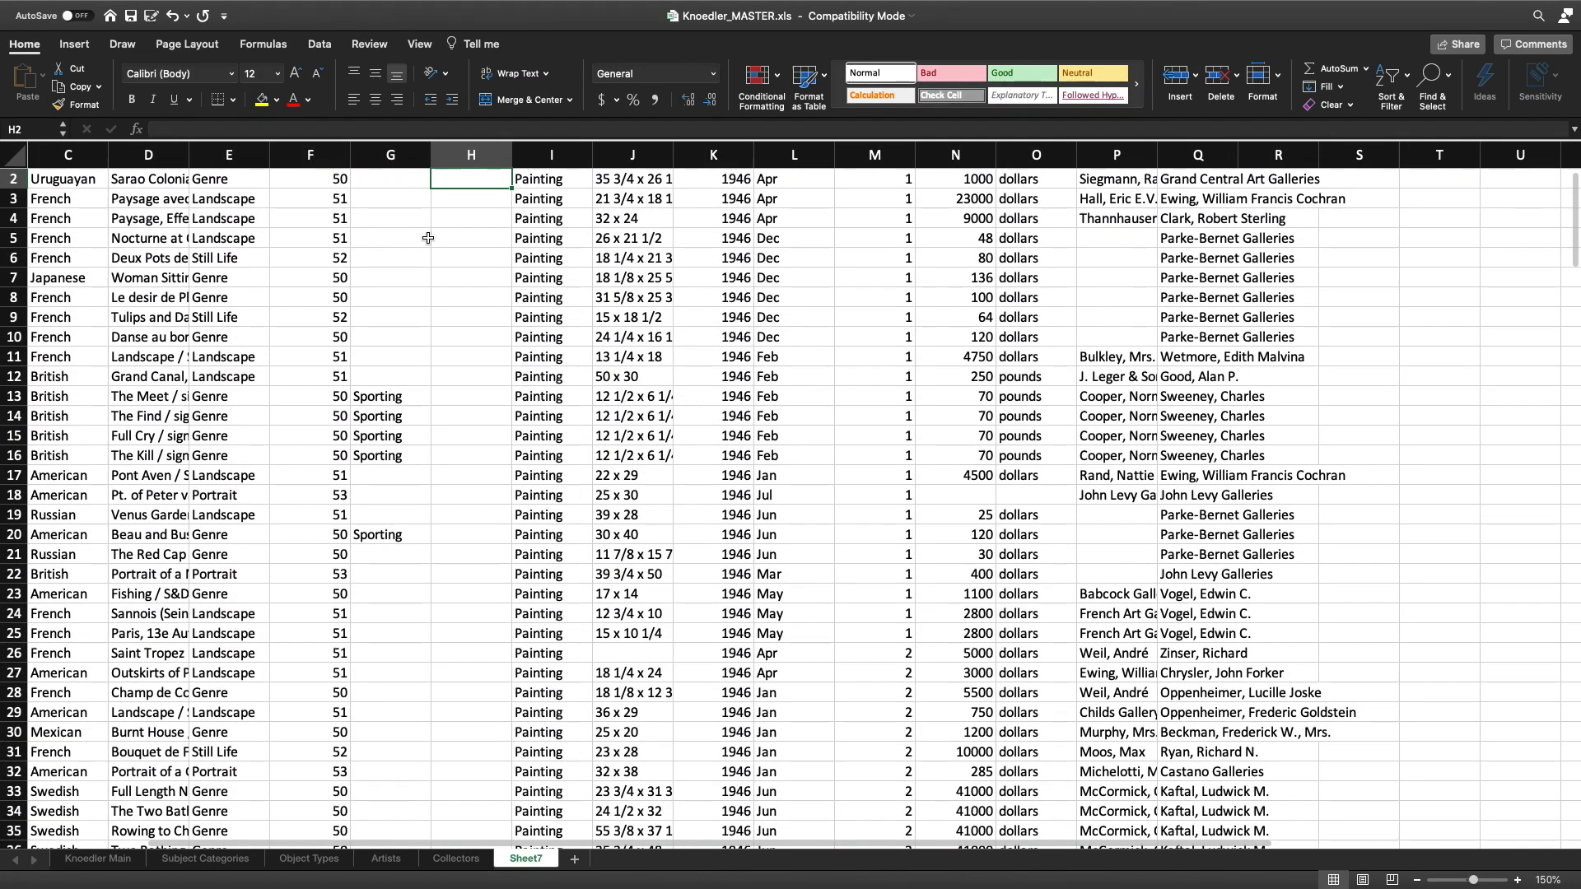
{"action": "type", "text": "="}
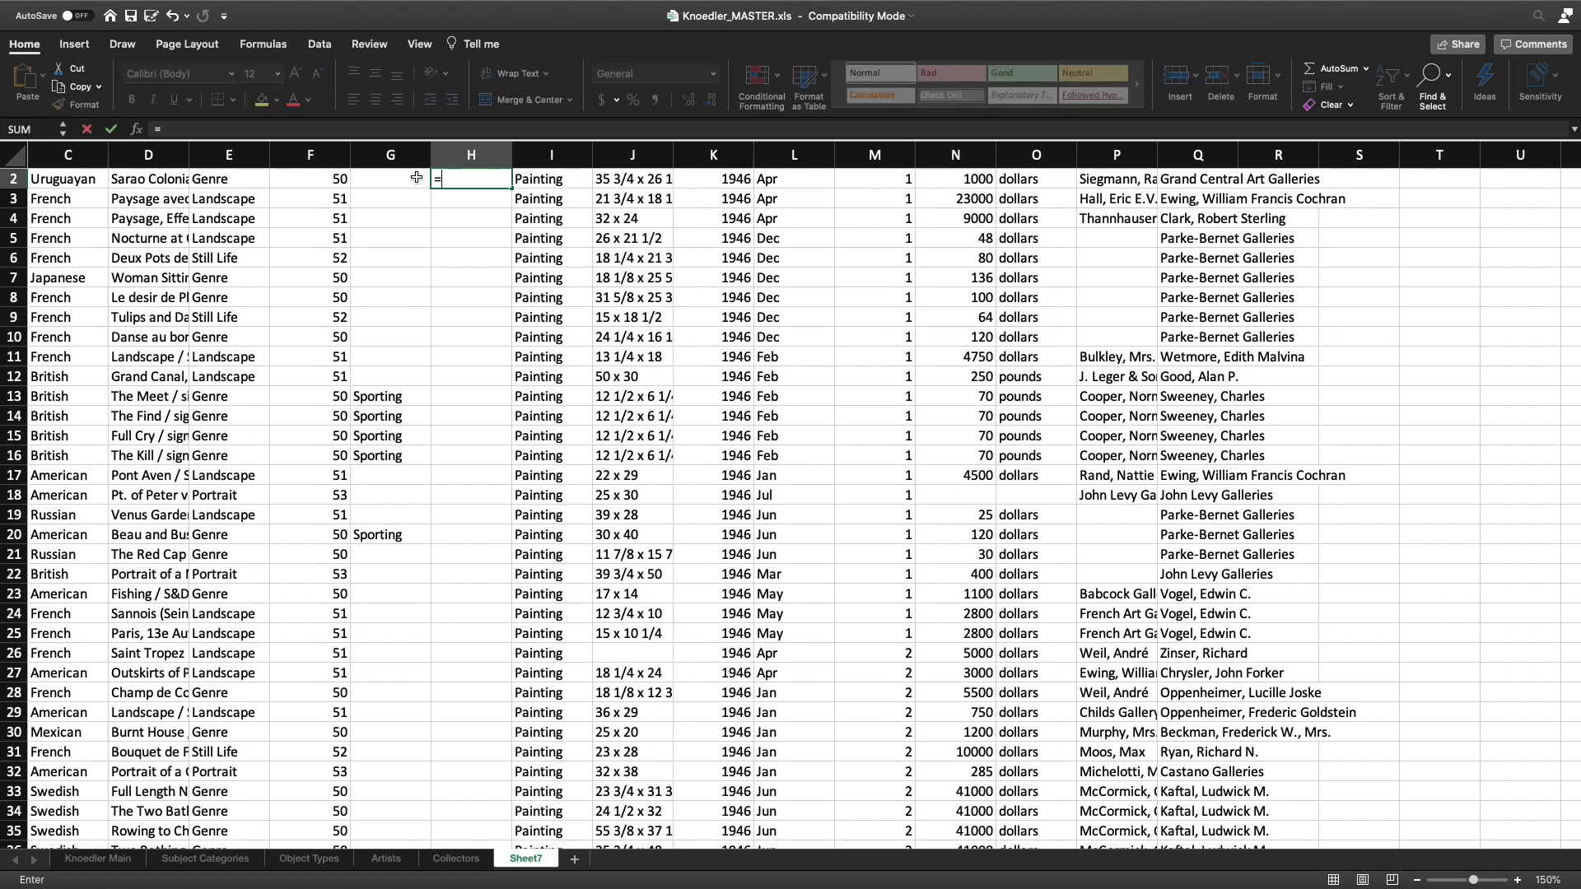
{"action": "type", "text": "vl"}
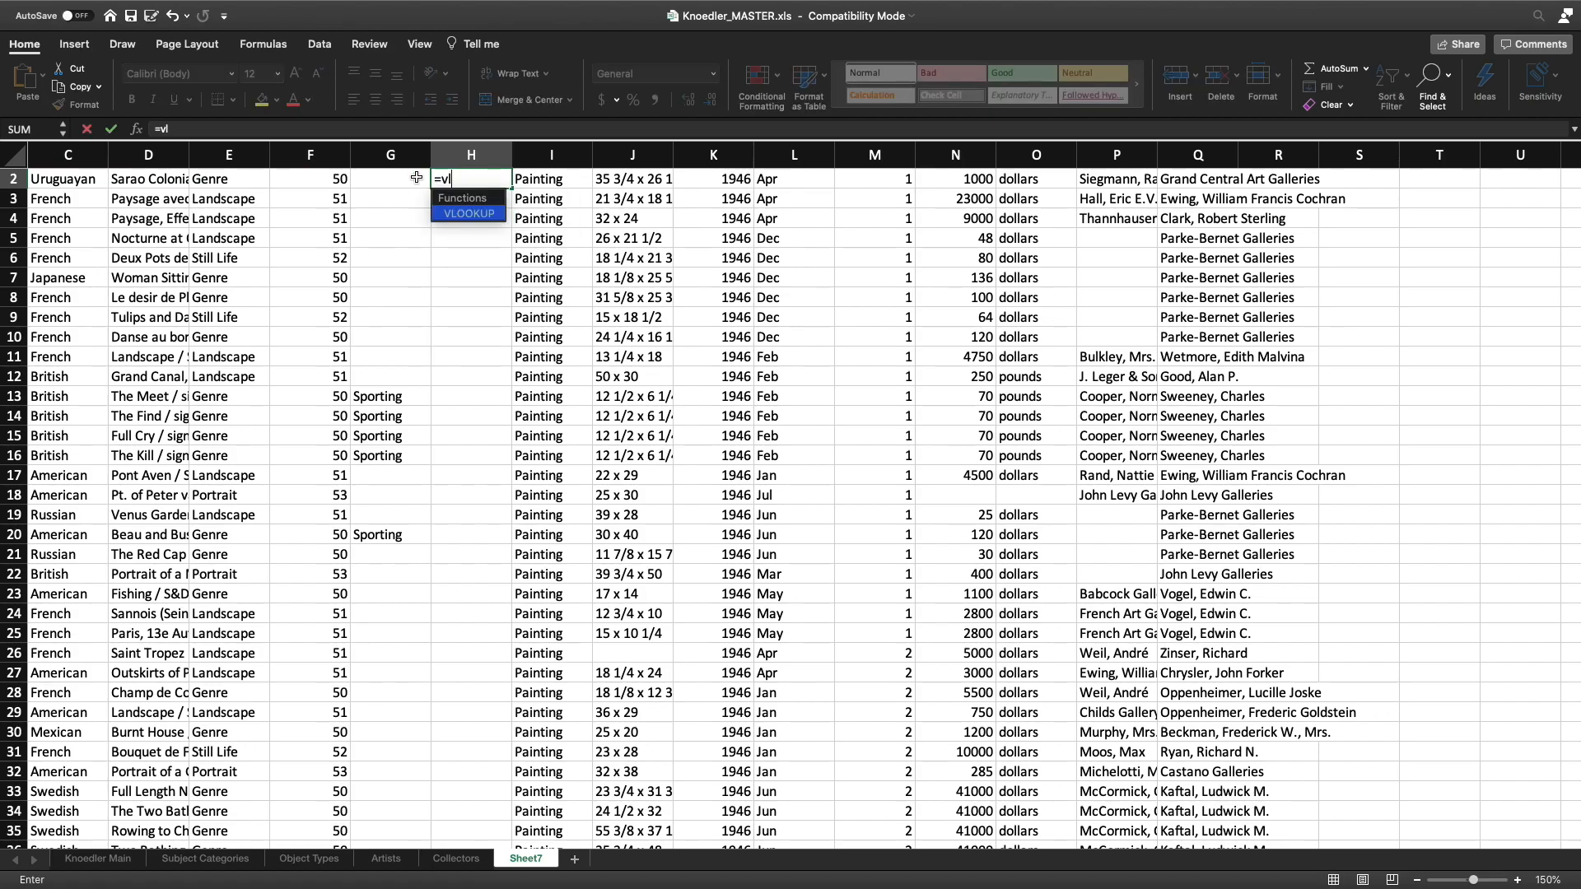
{"action": "double_click", "coordinate": [469, 213]}
{"action": "left_click", "coordinate": [394, 179]}
{"action": "scroll", "coordinate": [494, 186], "scroll_direction": "up", "scroll_amount": 1}
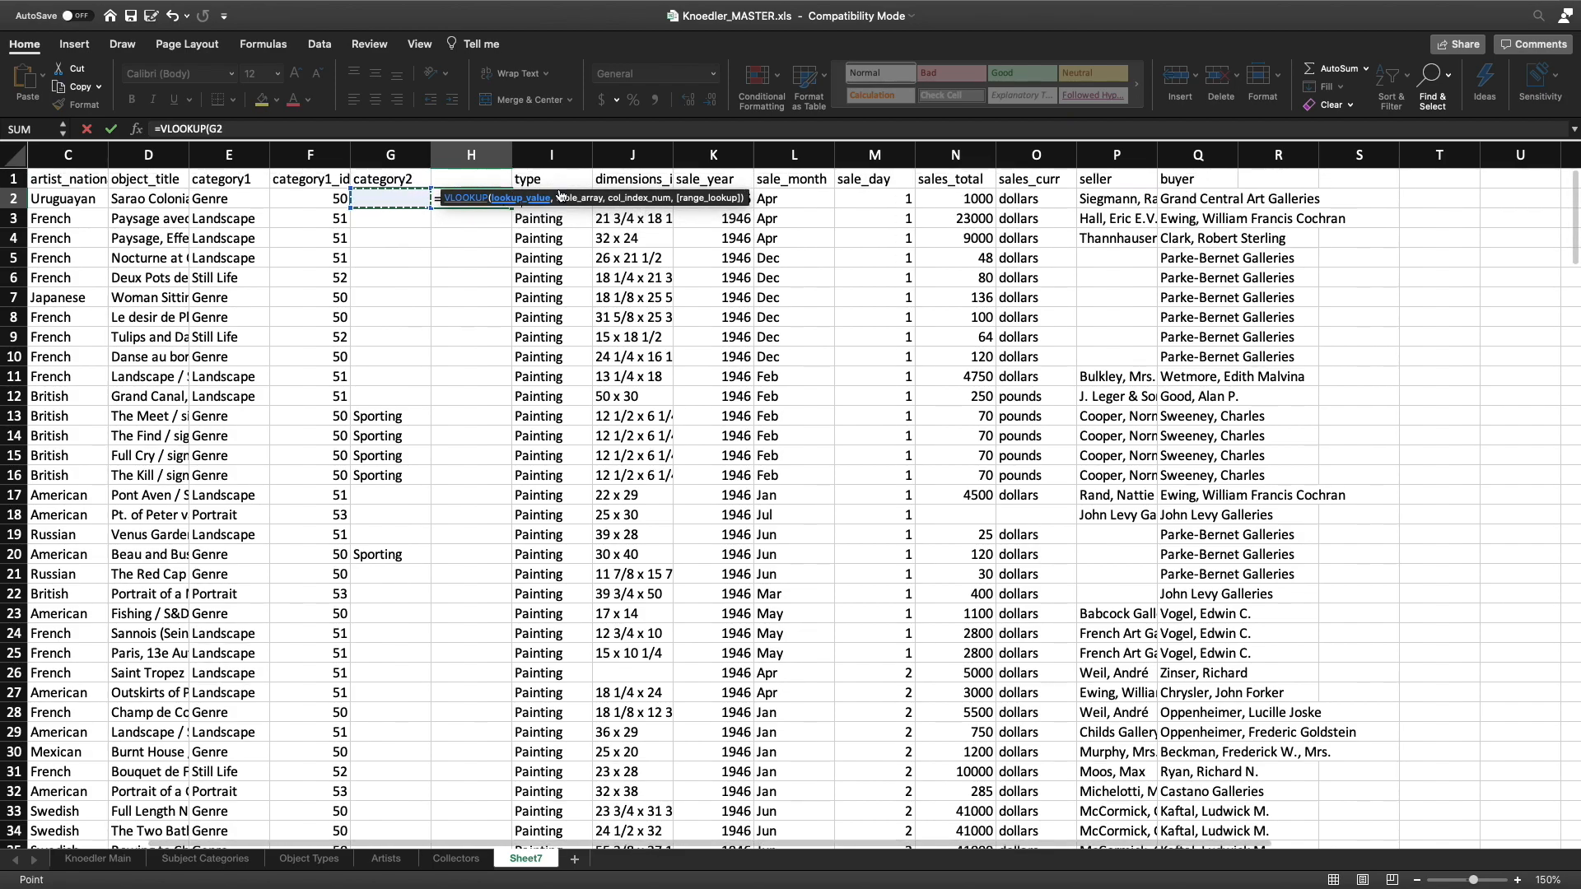
{"action": "type", "text": ","}
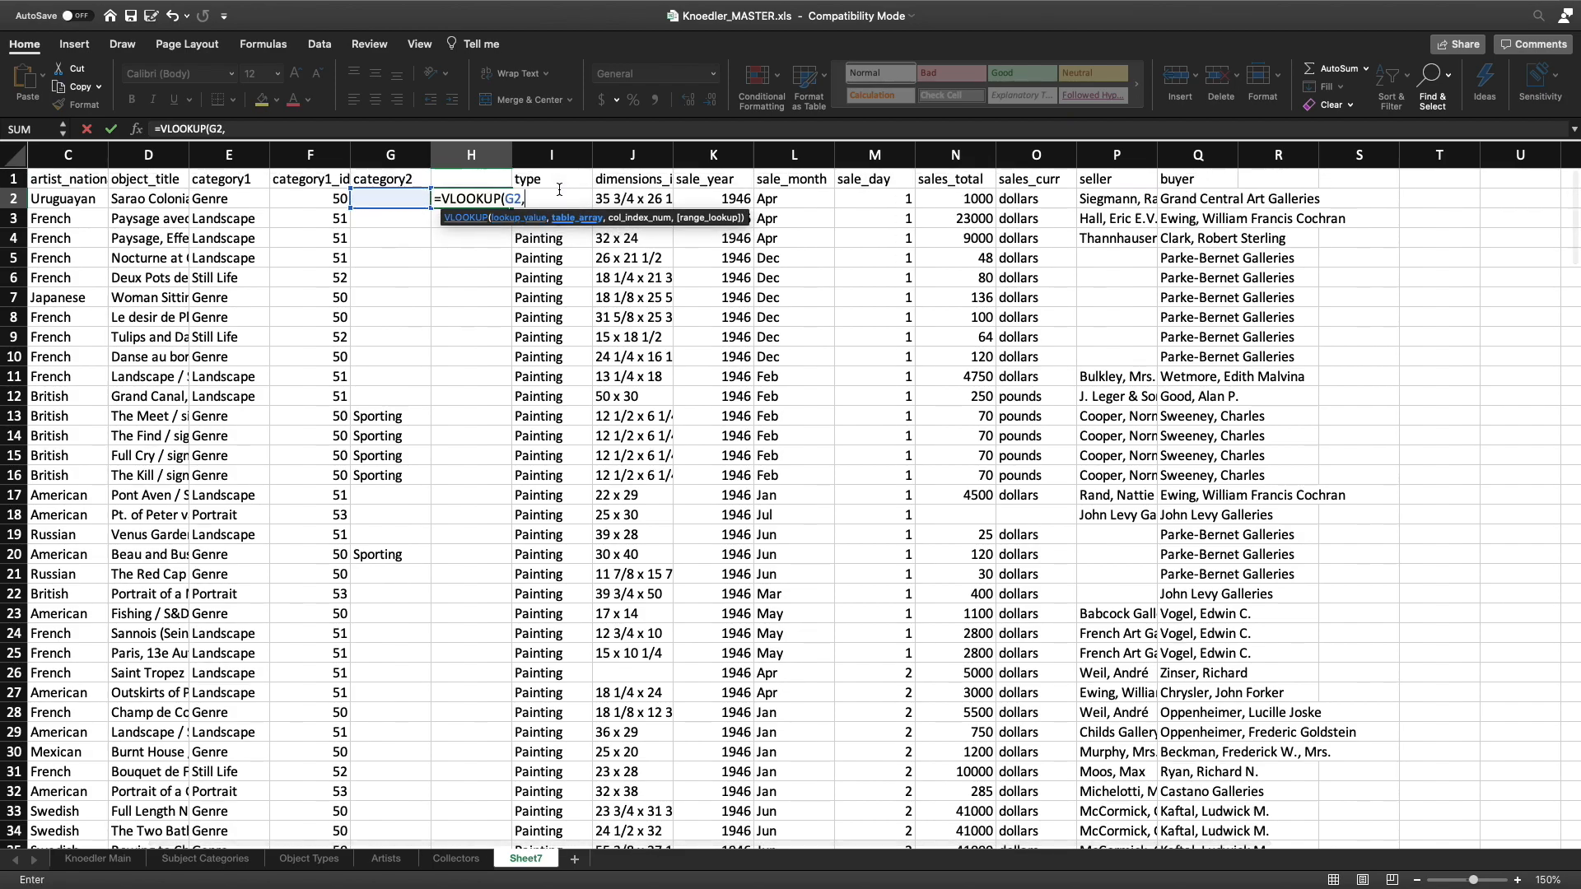
{"action": "left_click", "coordinate": [244, 861]}
{"action": "left_click_drag", "start_coordinate": [45, 151], "coordinate": [112, 155]}
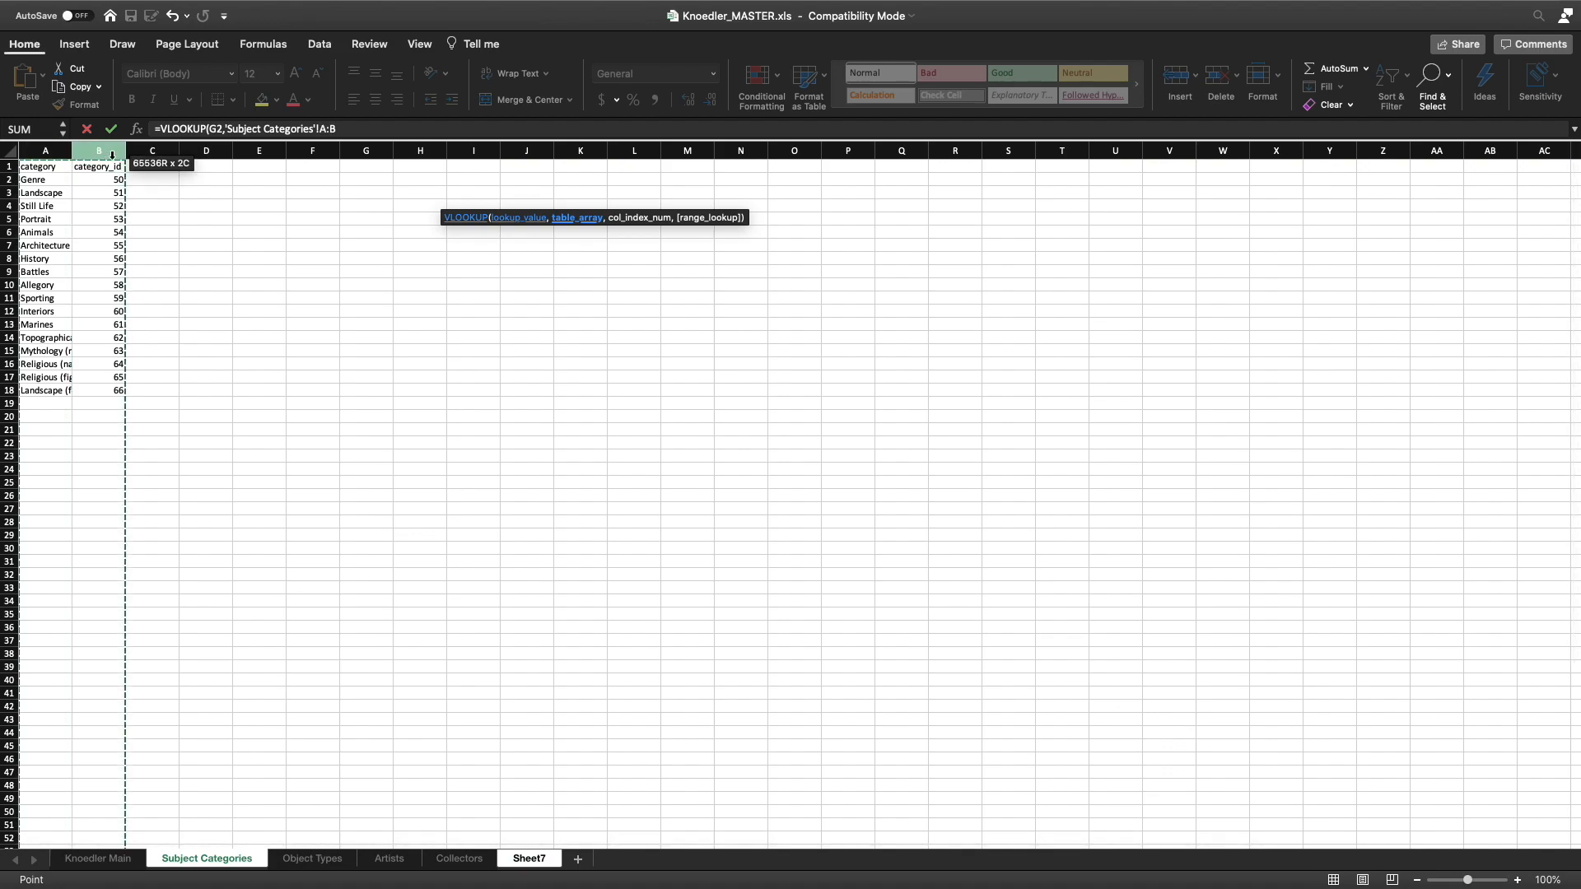
{"action": "type", "text": ","}
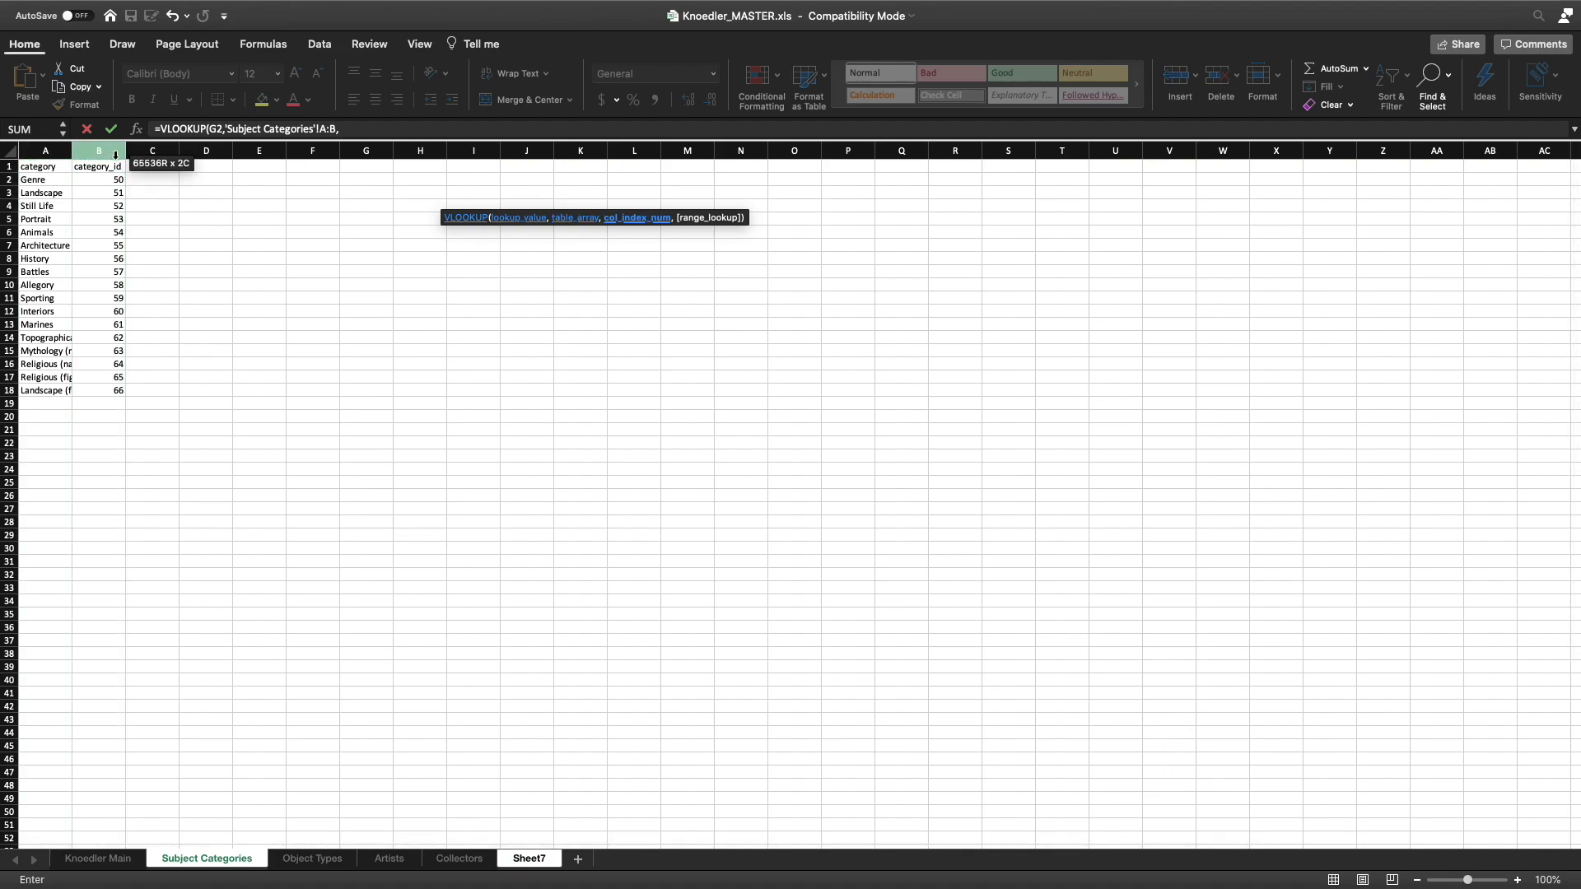
{"action": "type", "text": "2"}
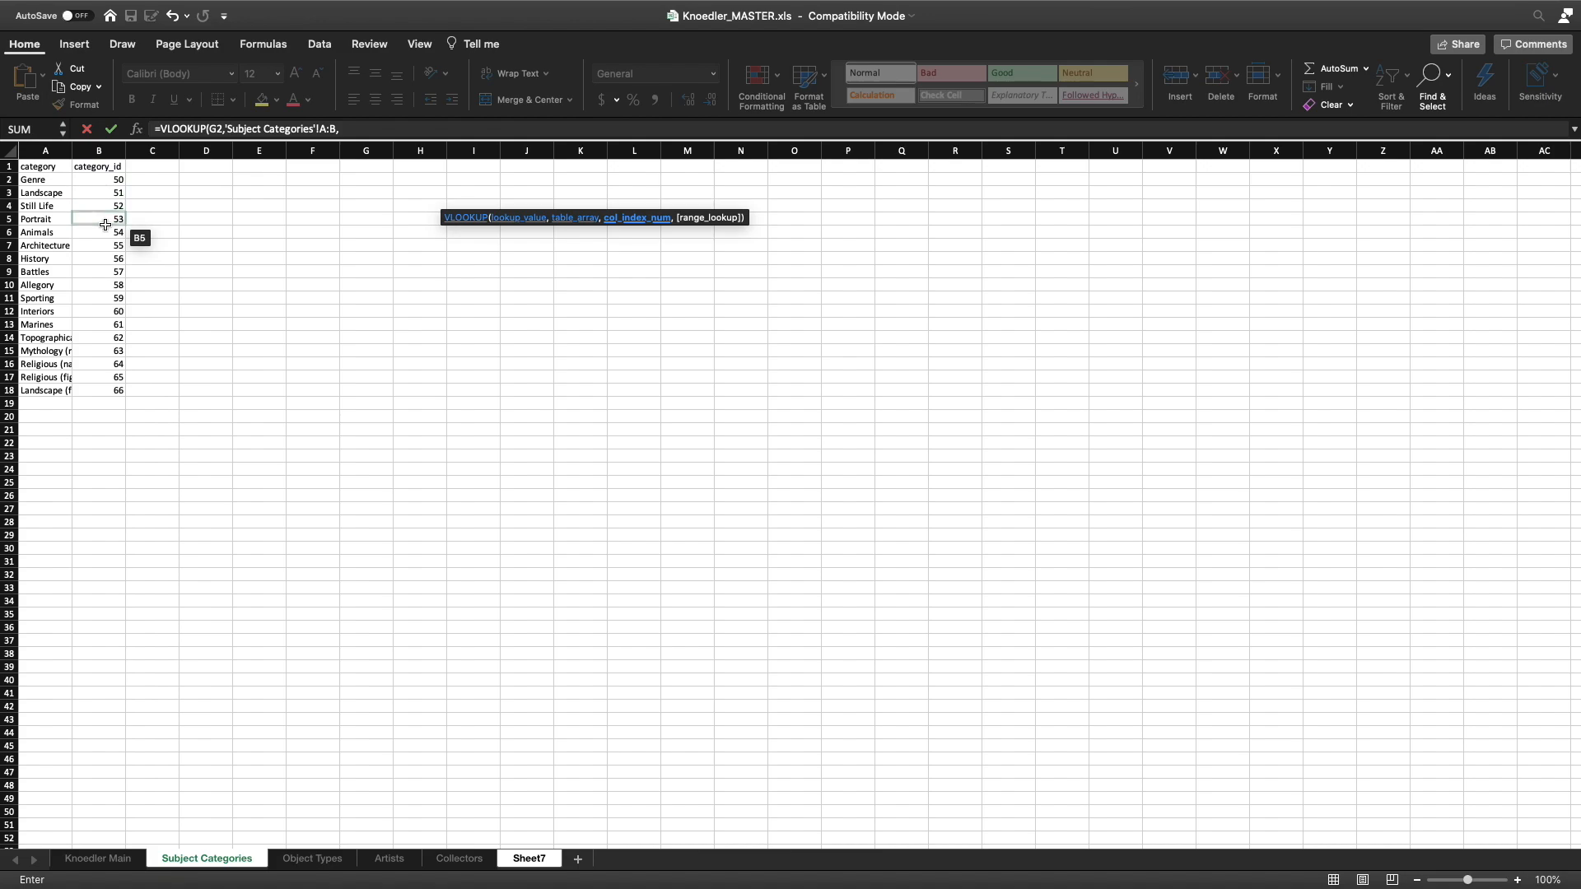
{"action": "type", "text": ","}
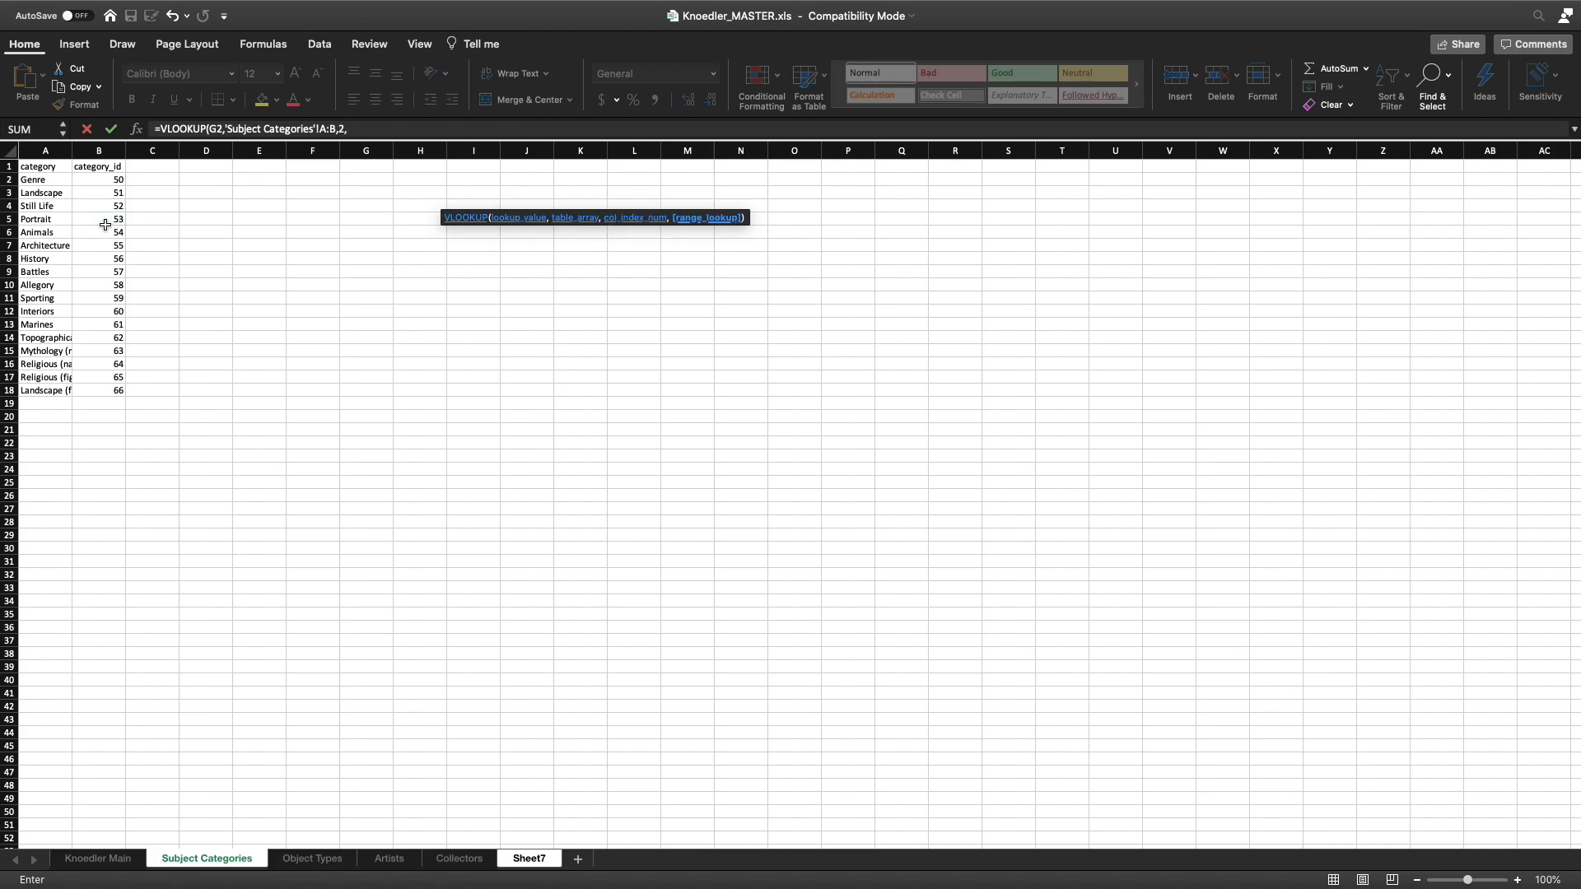
{"action": "type", "text": "FALSE"}
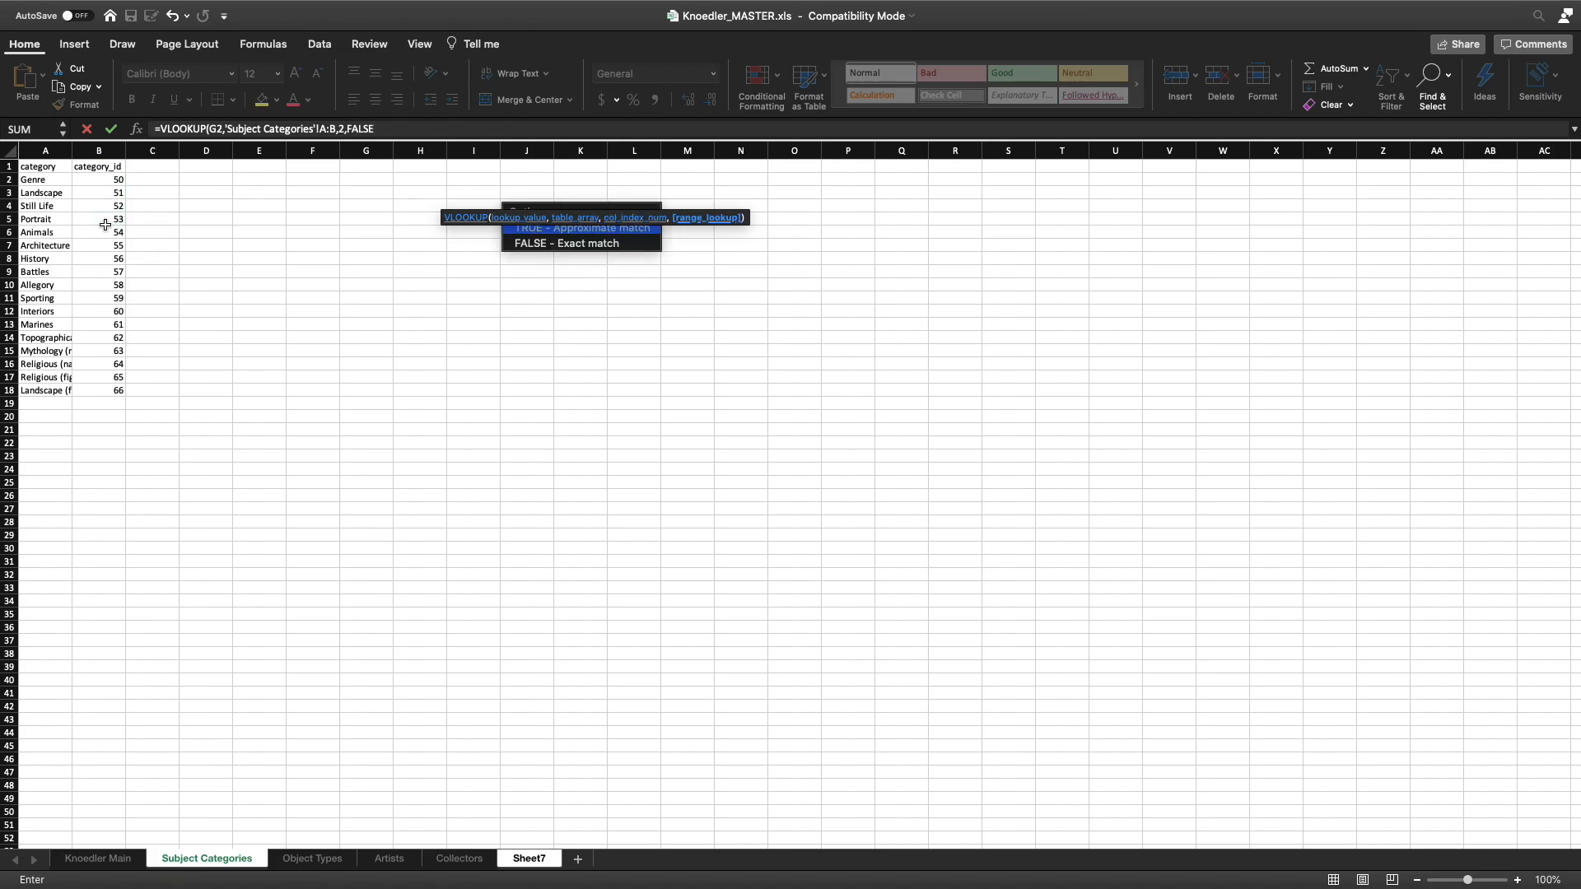
{"action": "type", "text": ")"}
{"action": "key", "text": "Return"}
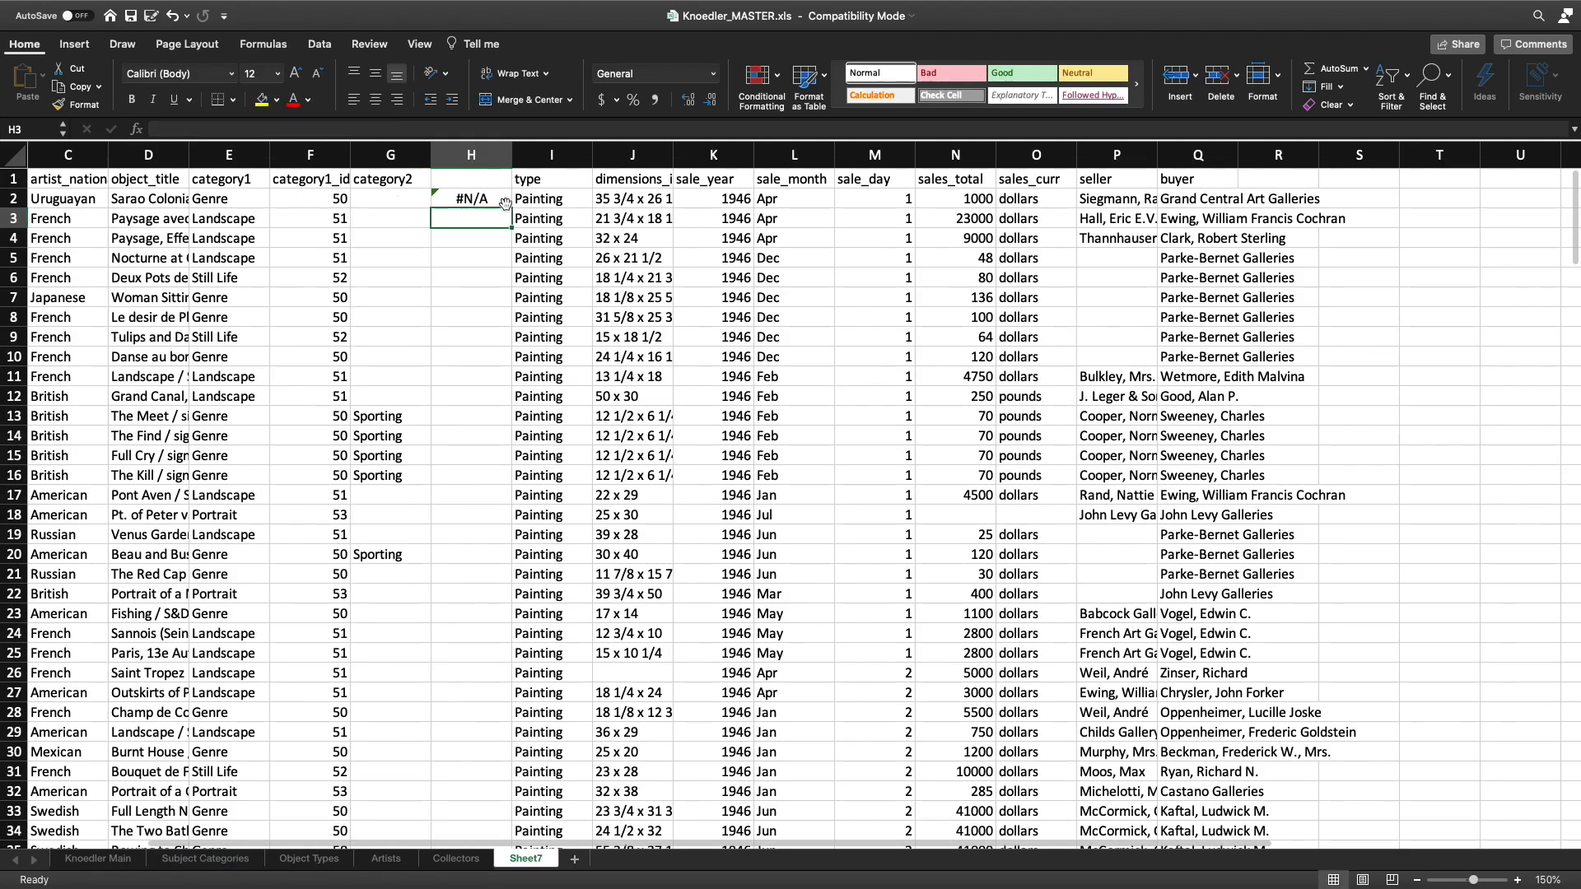
Fill the H2 lookup formula down column H, and check the copied formula in H13 against its category2 value.
{"action": "left_click", "coordinate": [491, 200]}
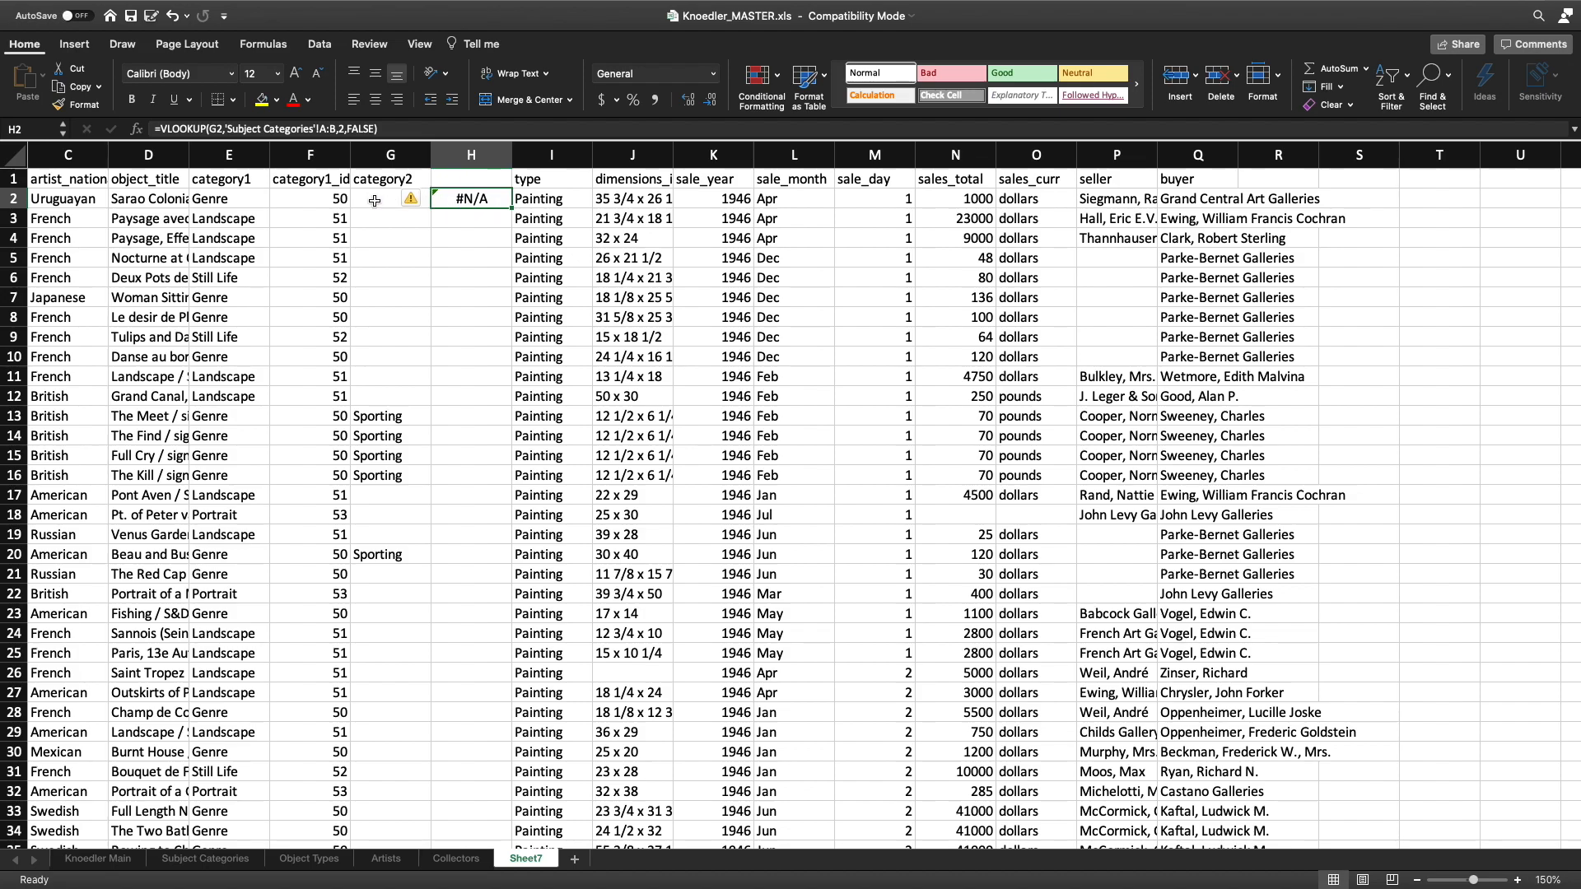
{"action": "double_click", "coordinate": [511, 210]}
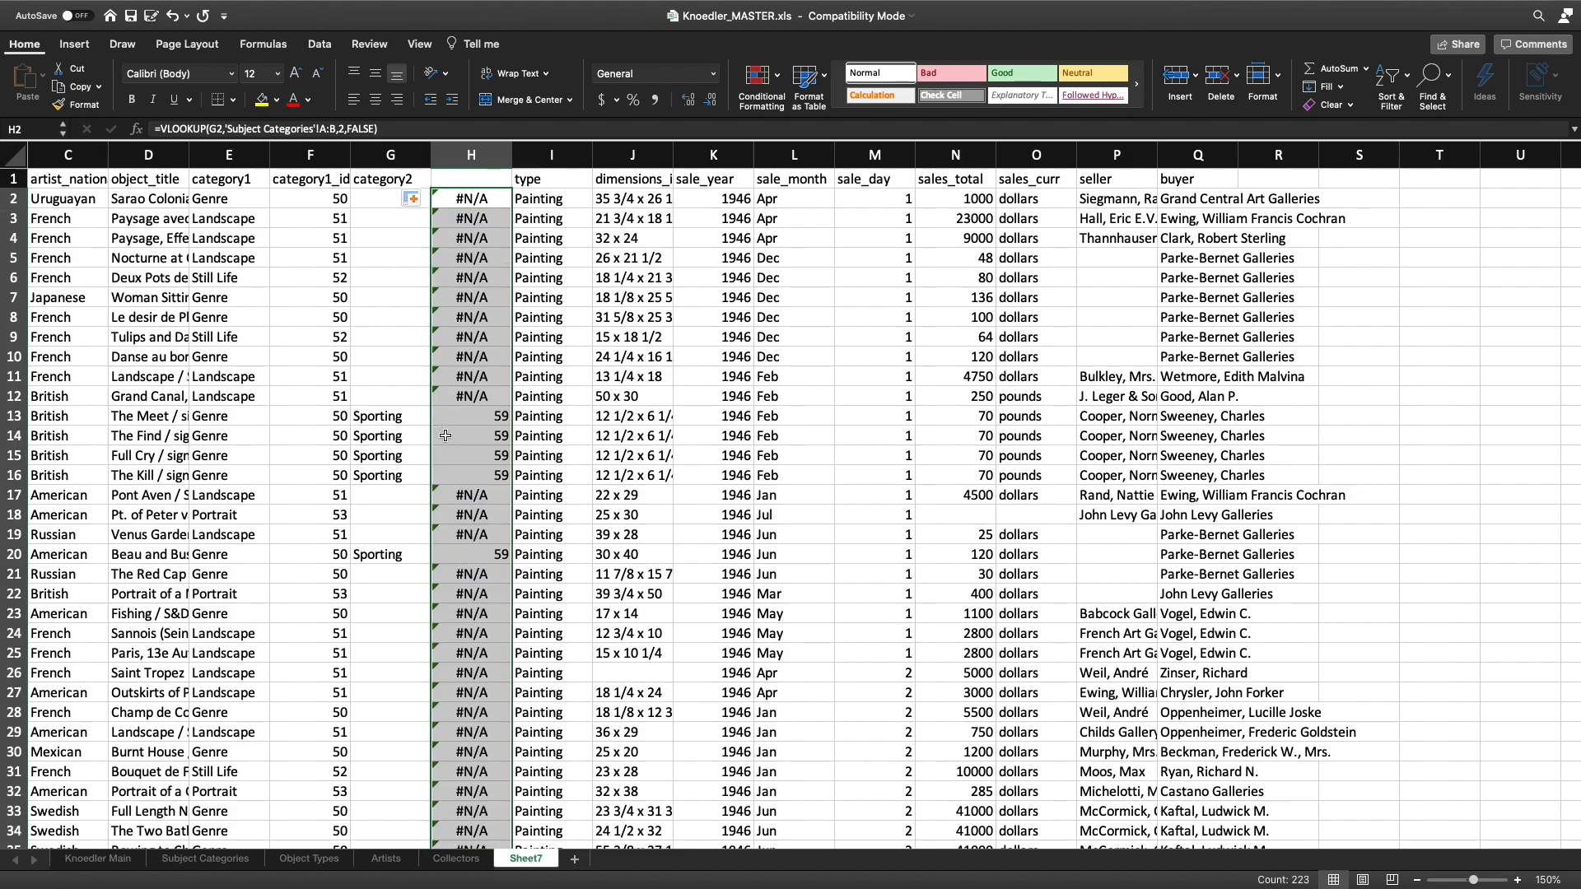
{"action": "left_click", "coordinate": [400, 421]}
{"action": "left_click", "coordinate": [497, 420]}
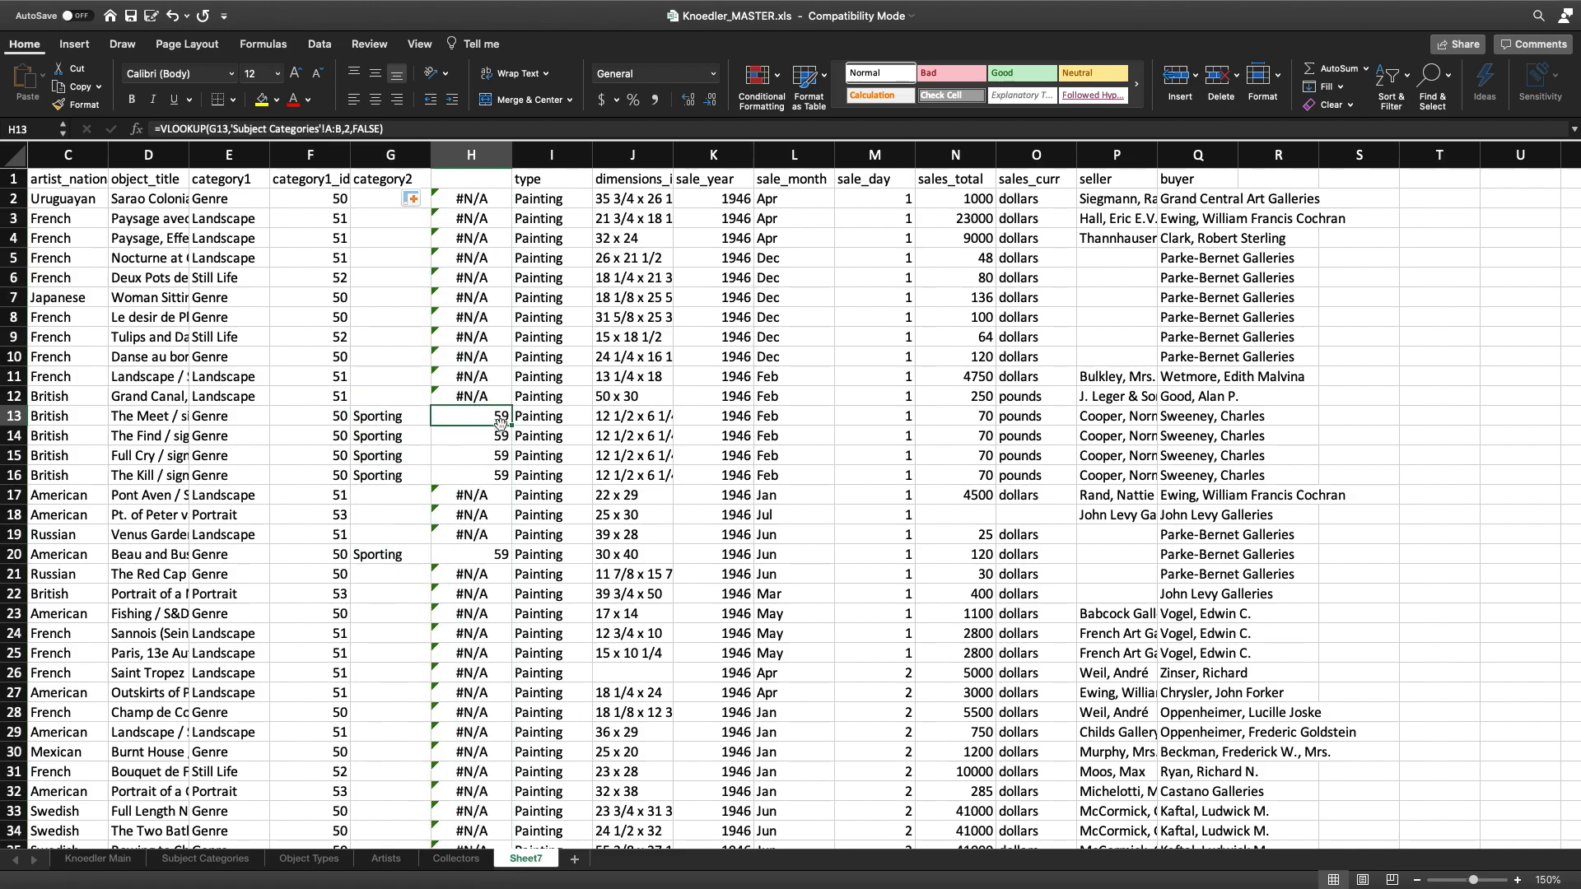
Head column H category2_id in H1.
{"action": "scroll", "coordinate": [513, 424], "scroll_direction": "up", "scroll_amount": 2}
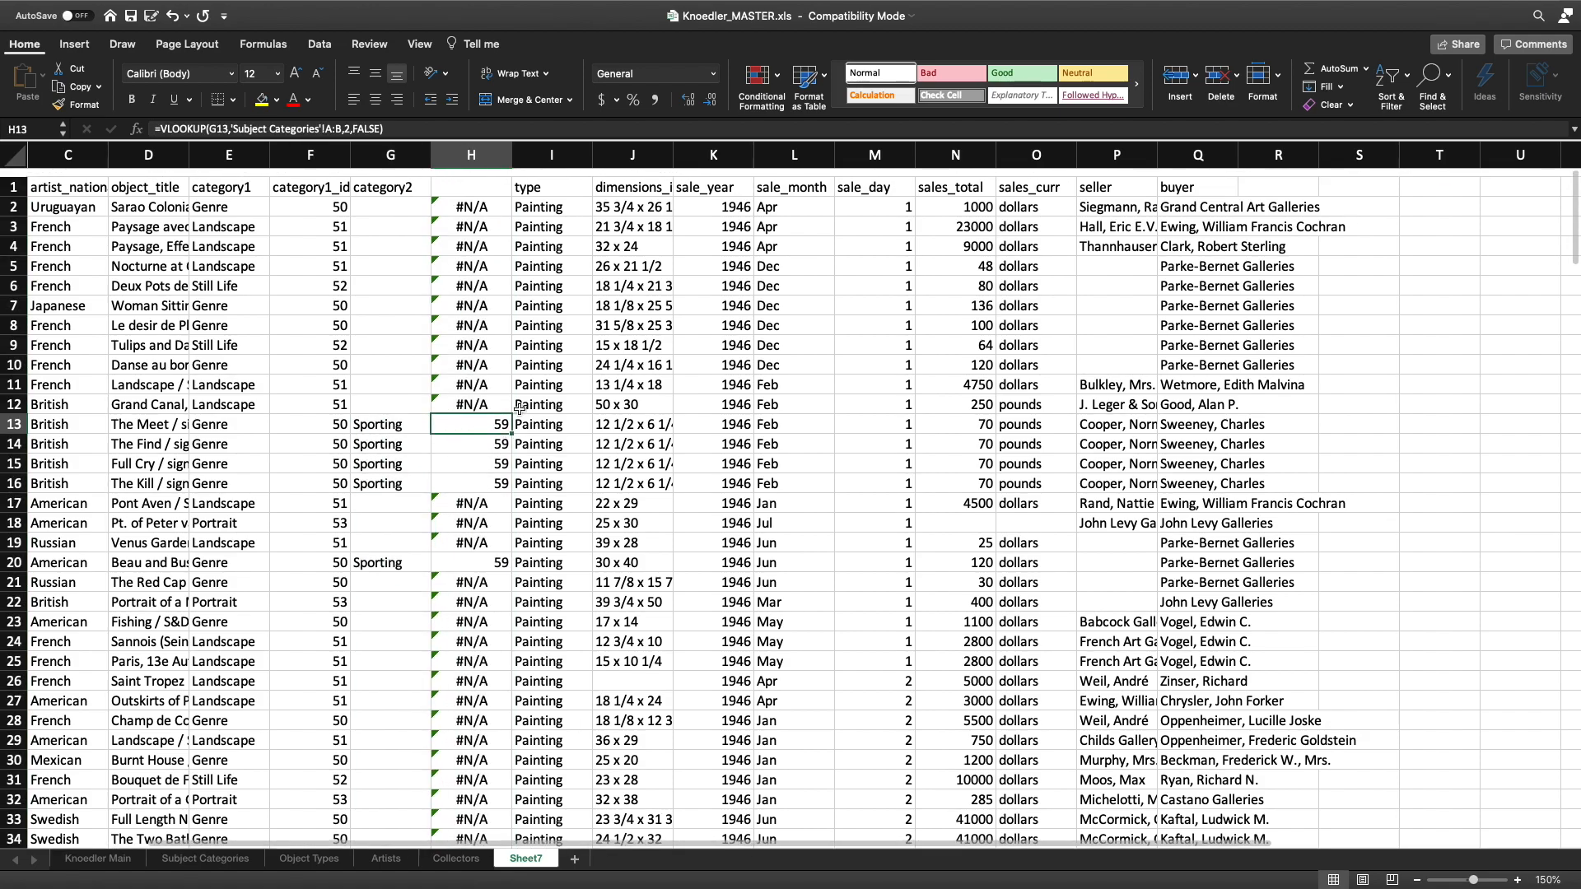
{"action": "left_click", "coordinate": [477, 181]}
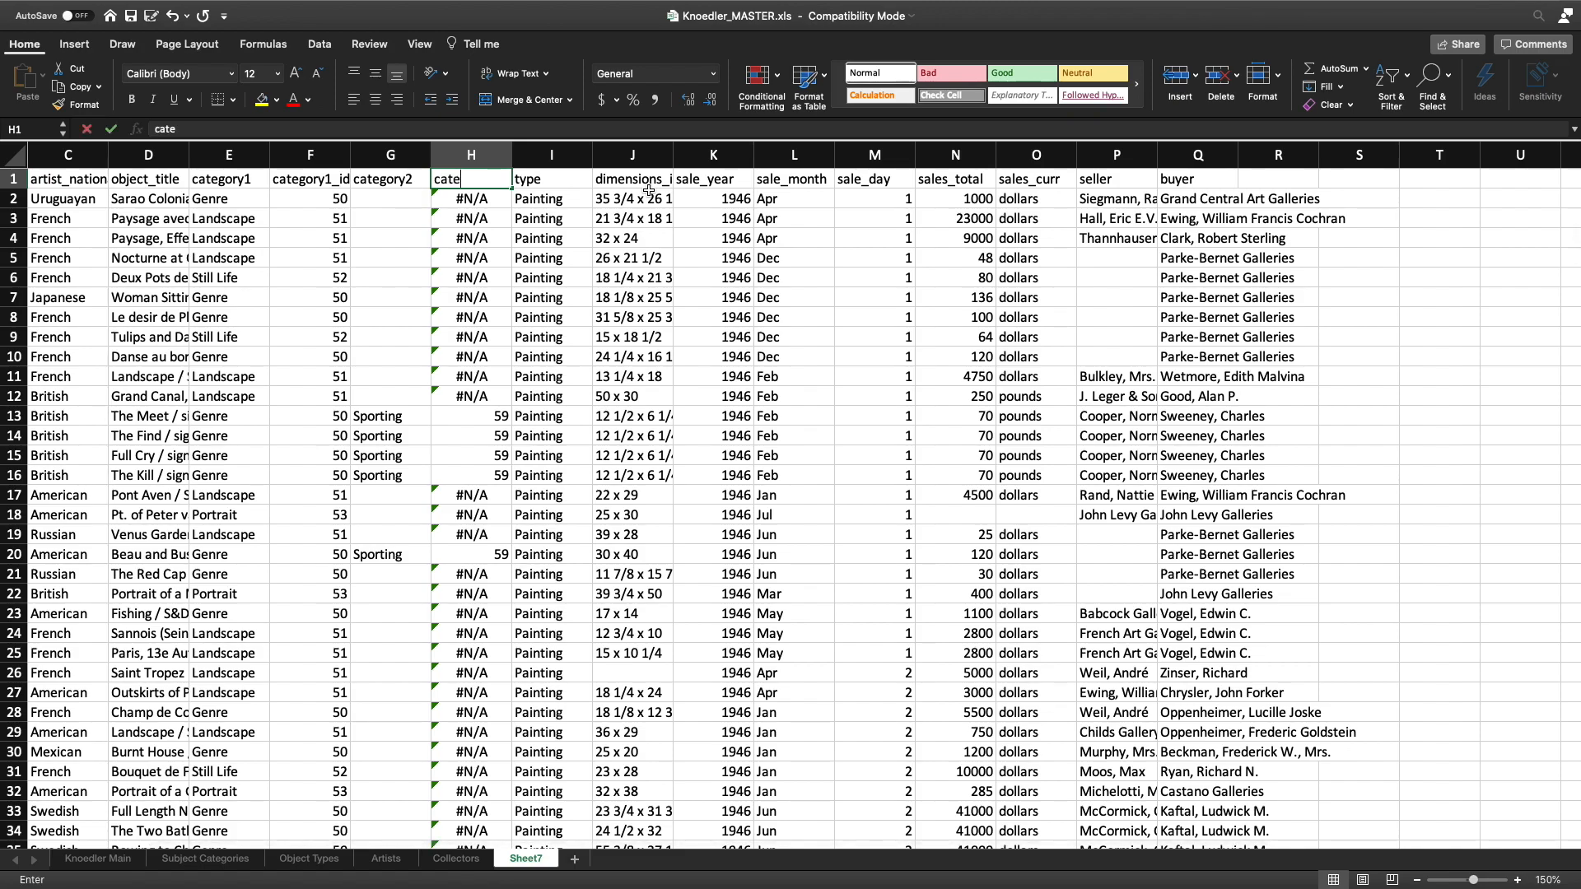
{"action": "type", "text": "catego"}
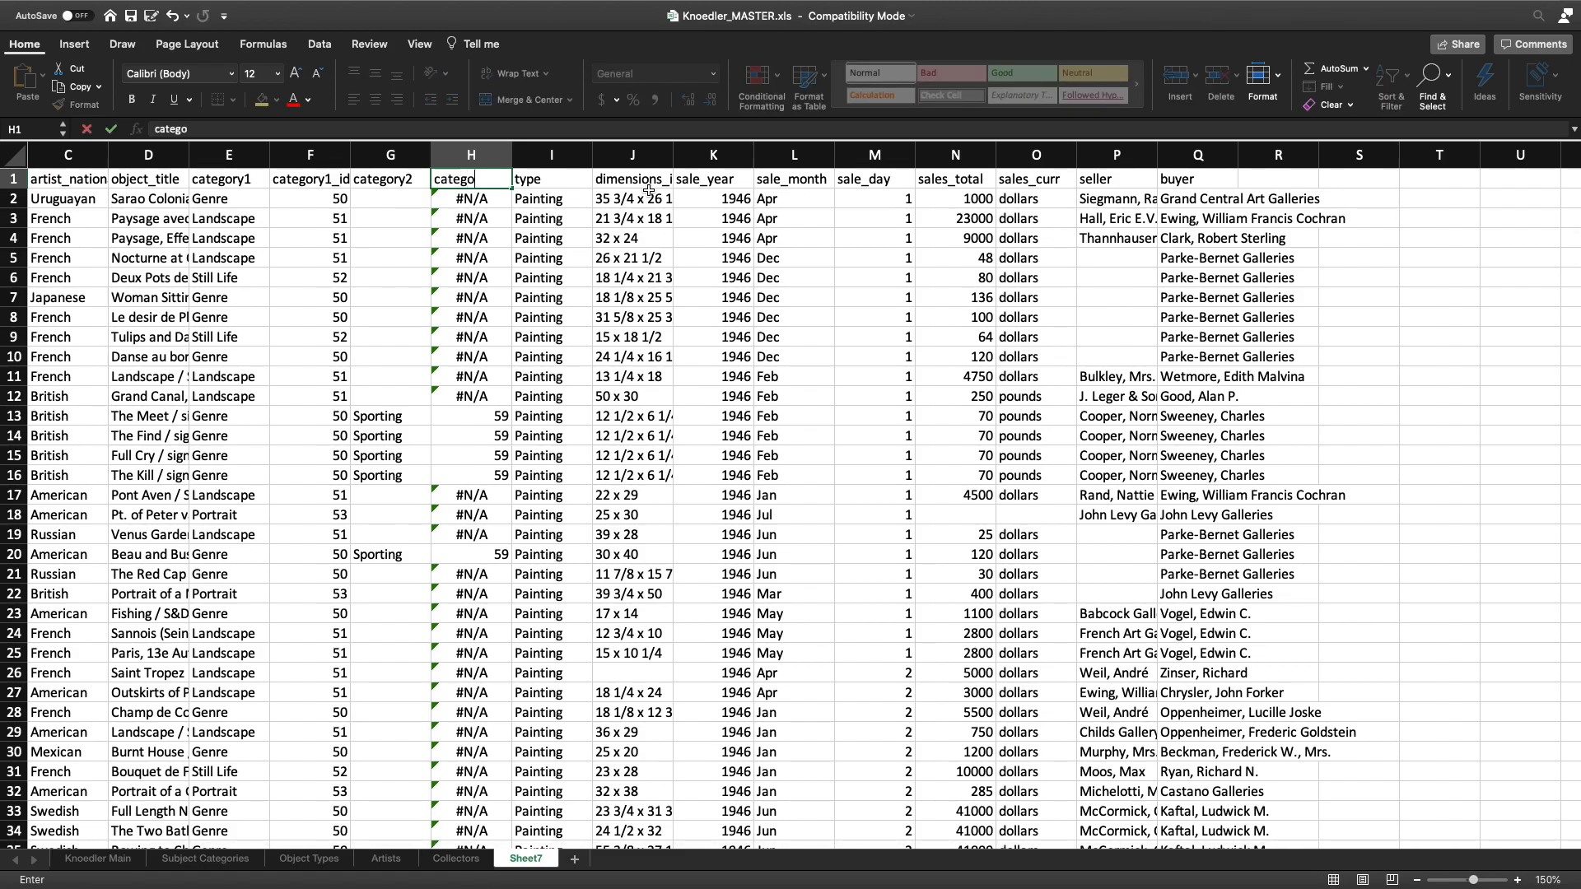
{"action": "type", "text": "ry2_id"}
{"action": "left_click", "coordinate": [664, 262]}
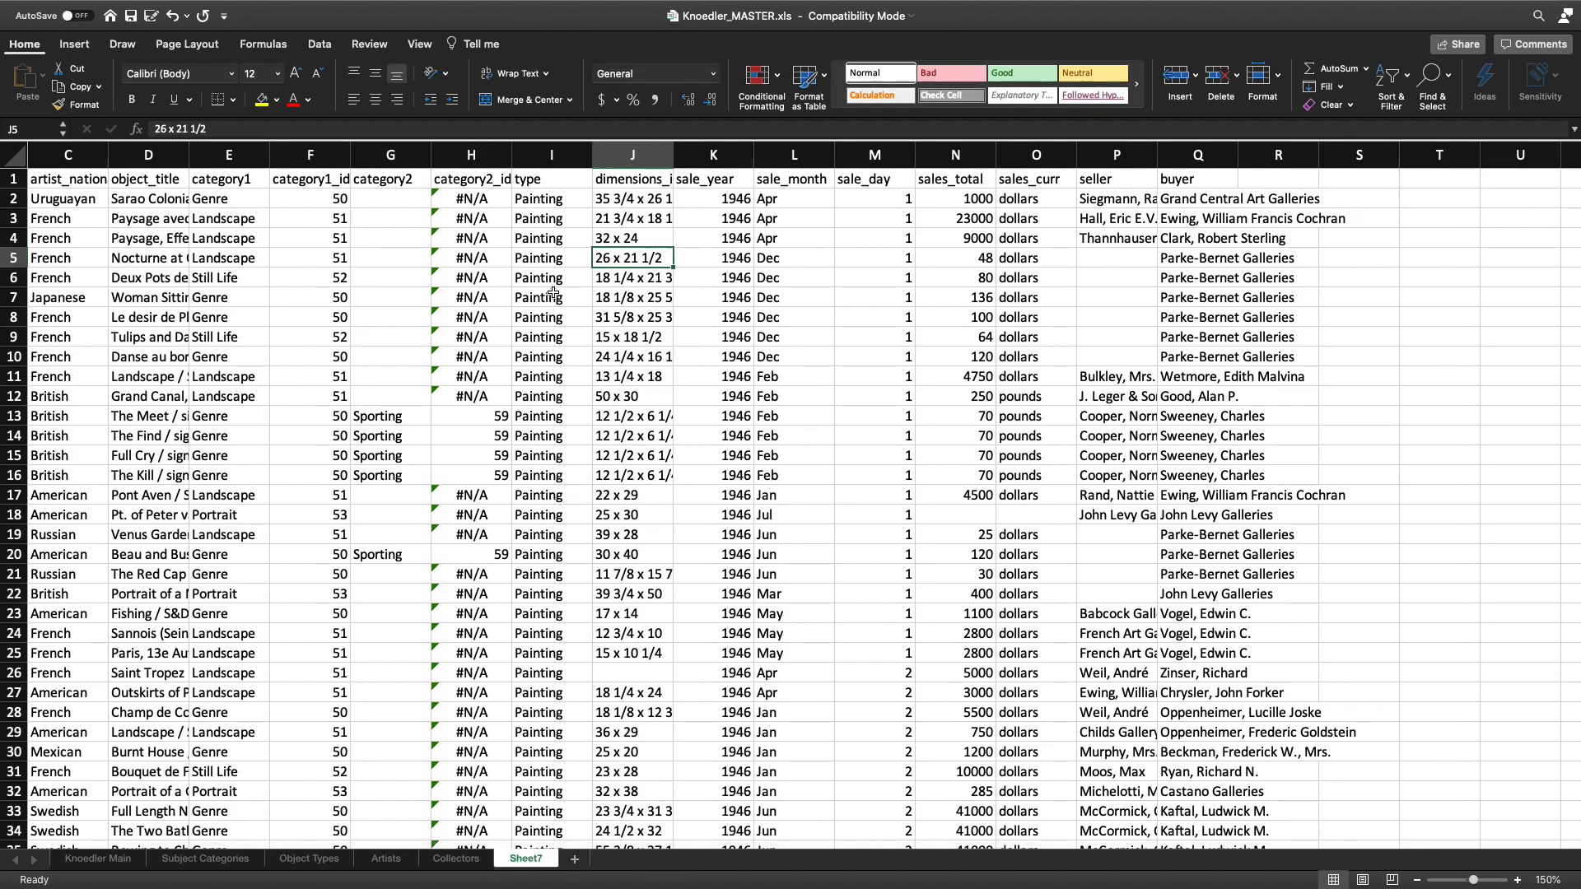
Insert a blank column J between type and dimensions_in, and head it type_id in J1.
{"action": "left_click", "coordinate": [623, 157]}
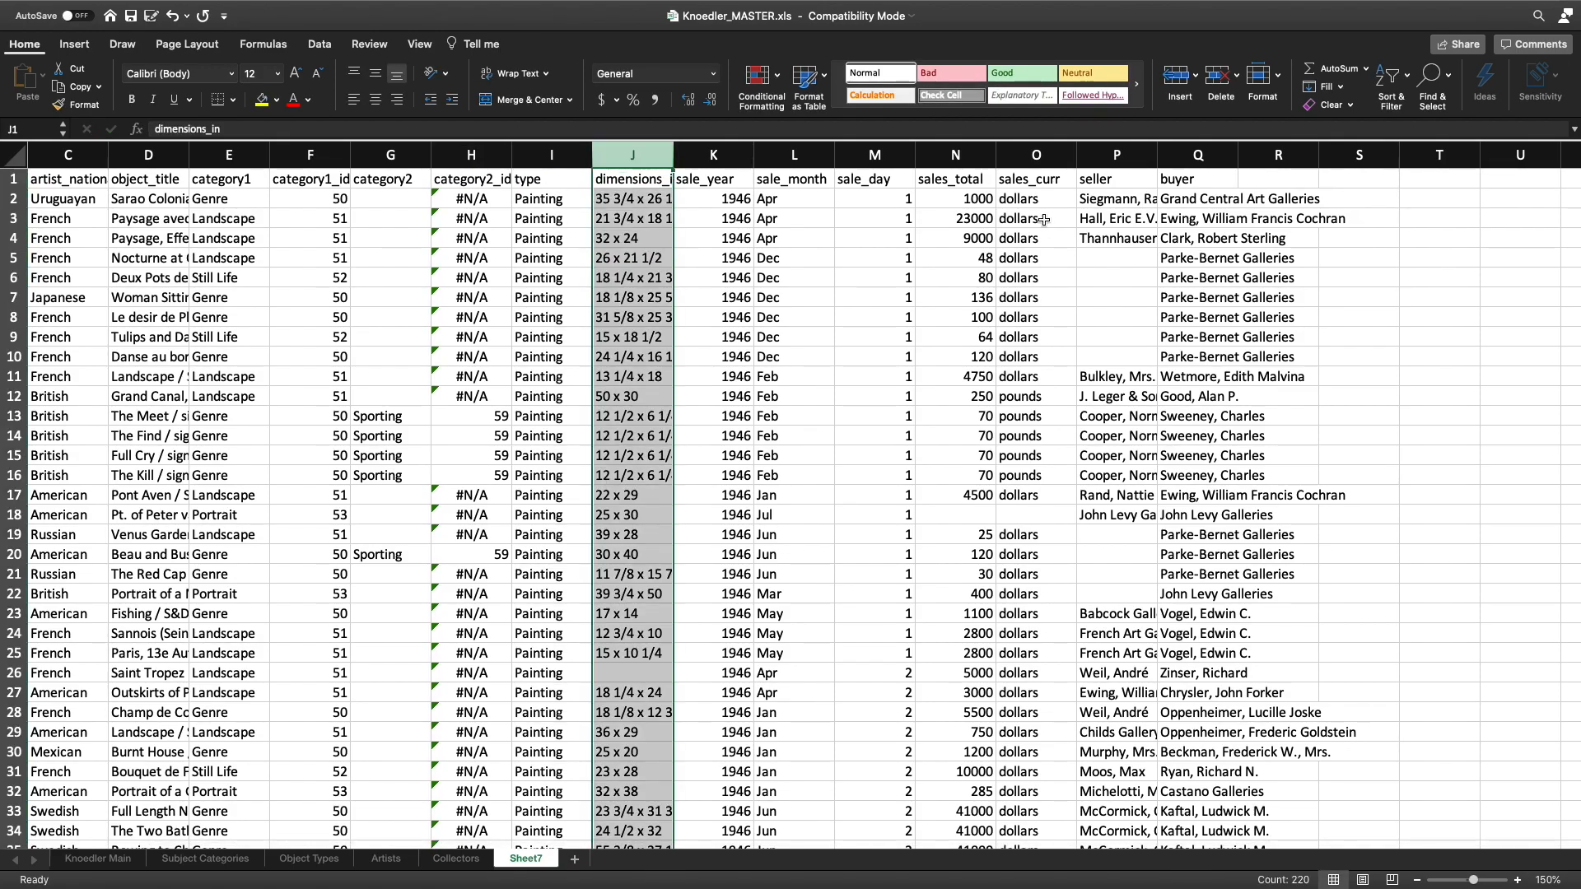
{"action": "left_click", "coordinate": [1180, 80]}
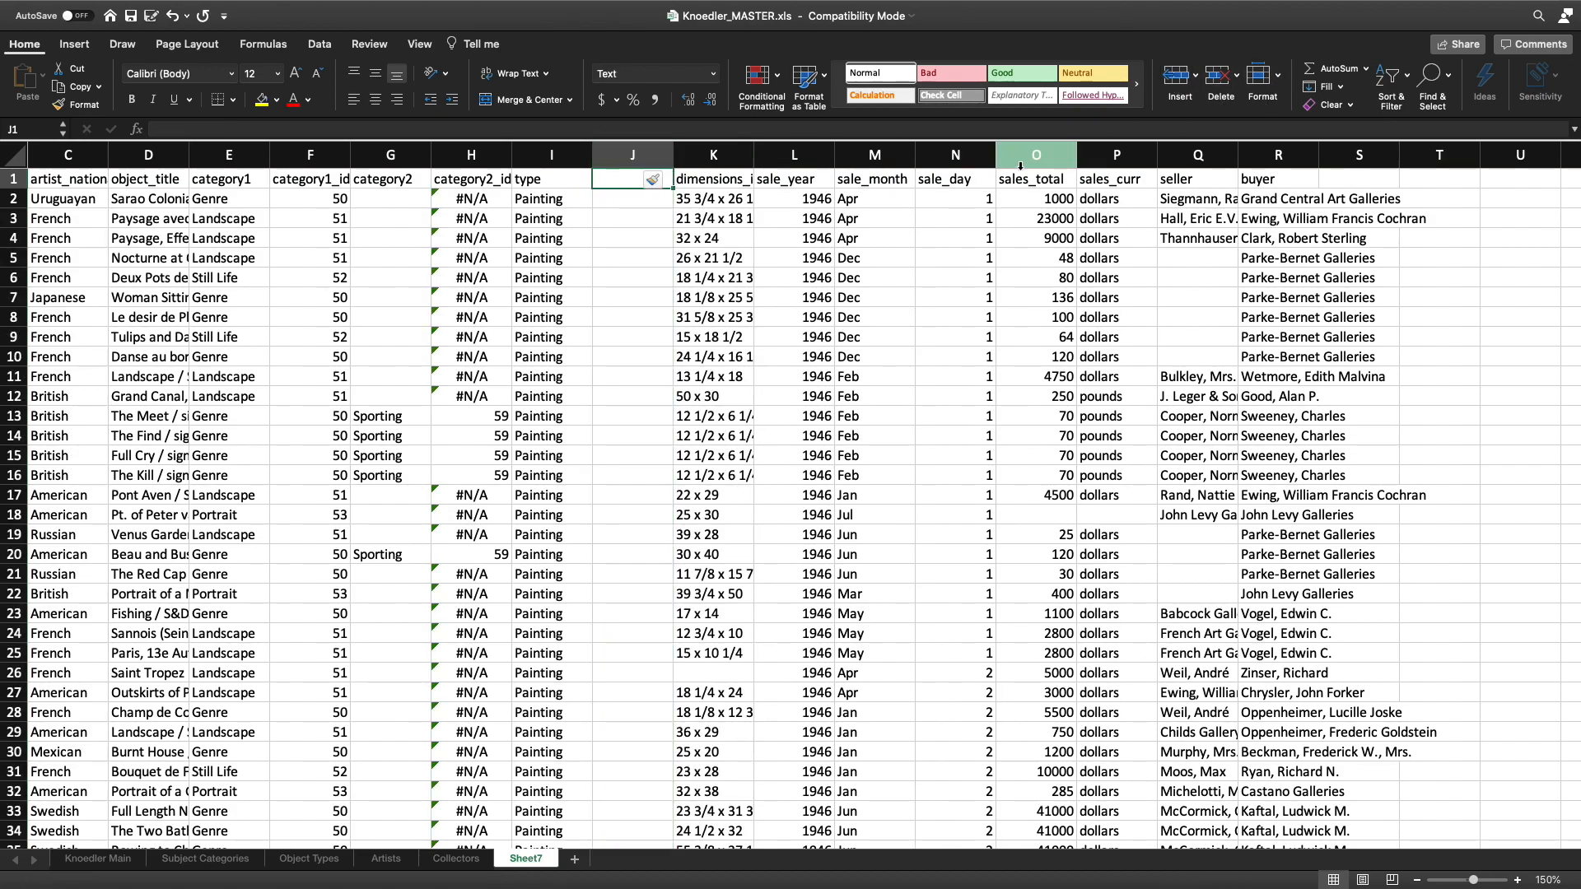
{"action": "type", "text": "type"}
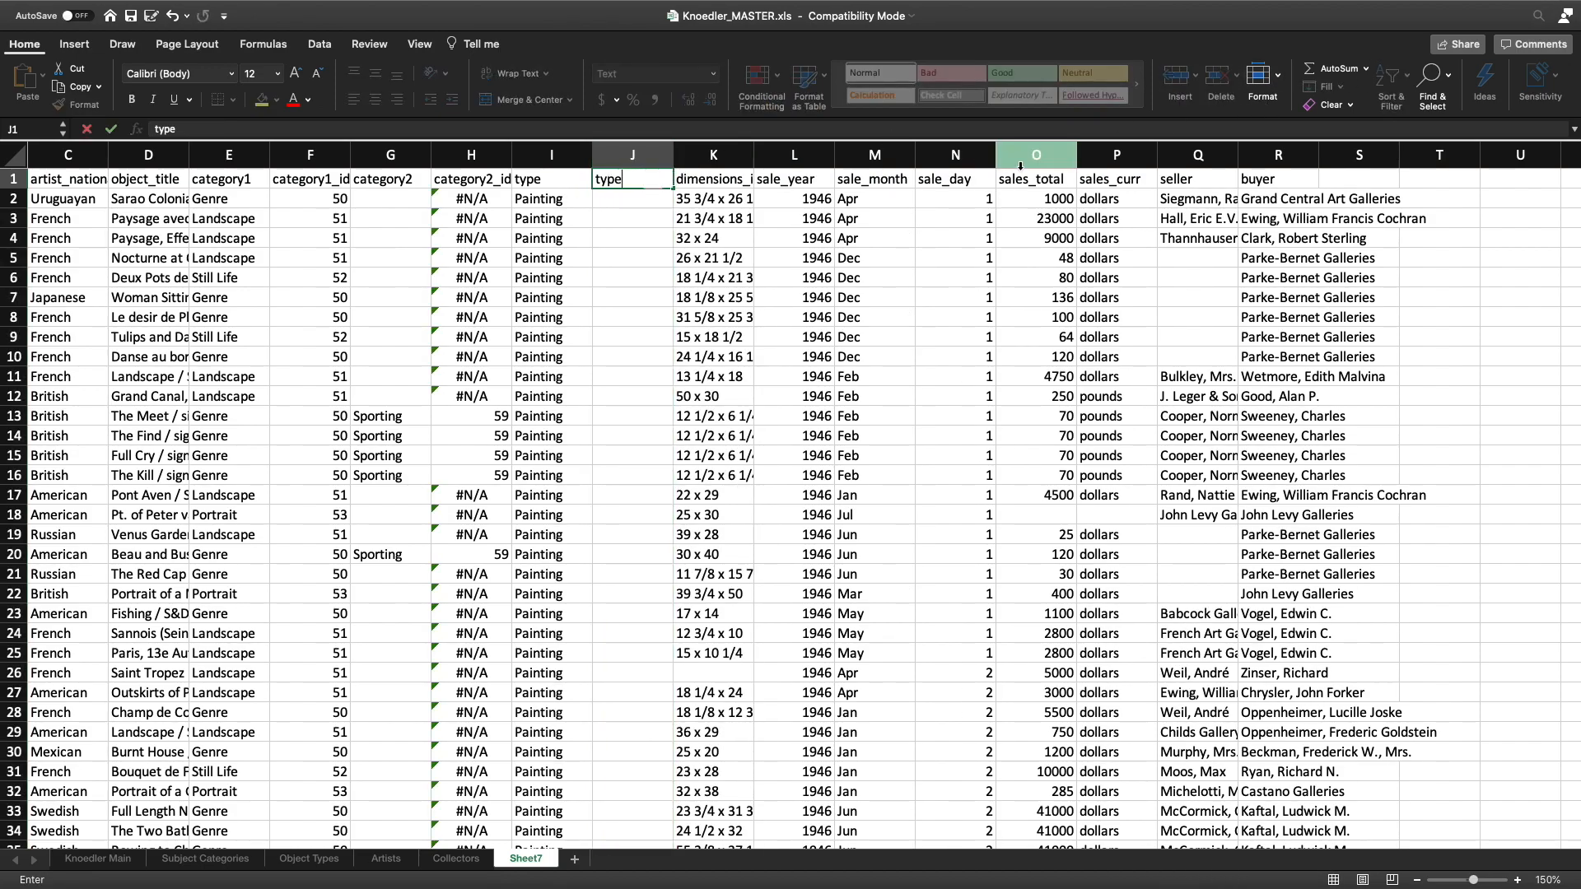
{"action": "scroll", "coordinate": [1016, 169], "scroll_direction": "left", "scroll_amount": 3}
{"action": "scroll", "coordinate": [1016, 169], "scroll_direction": "down", "scroll_amount": 1}
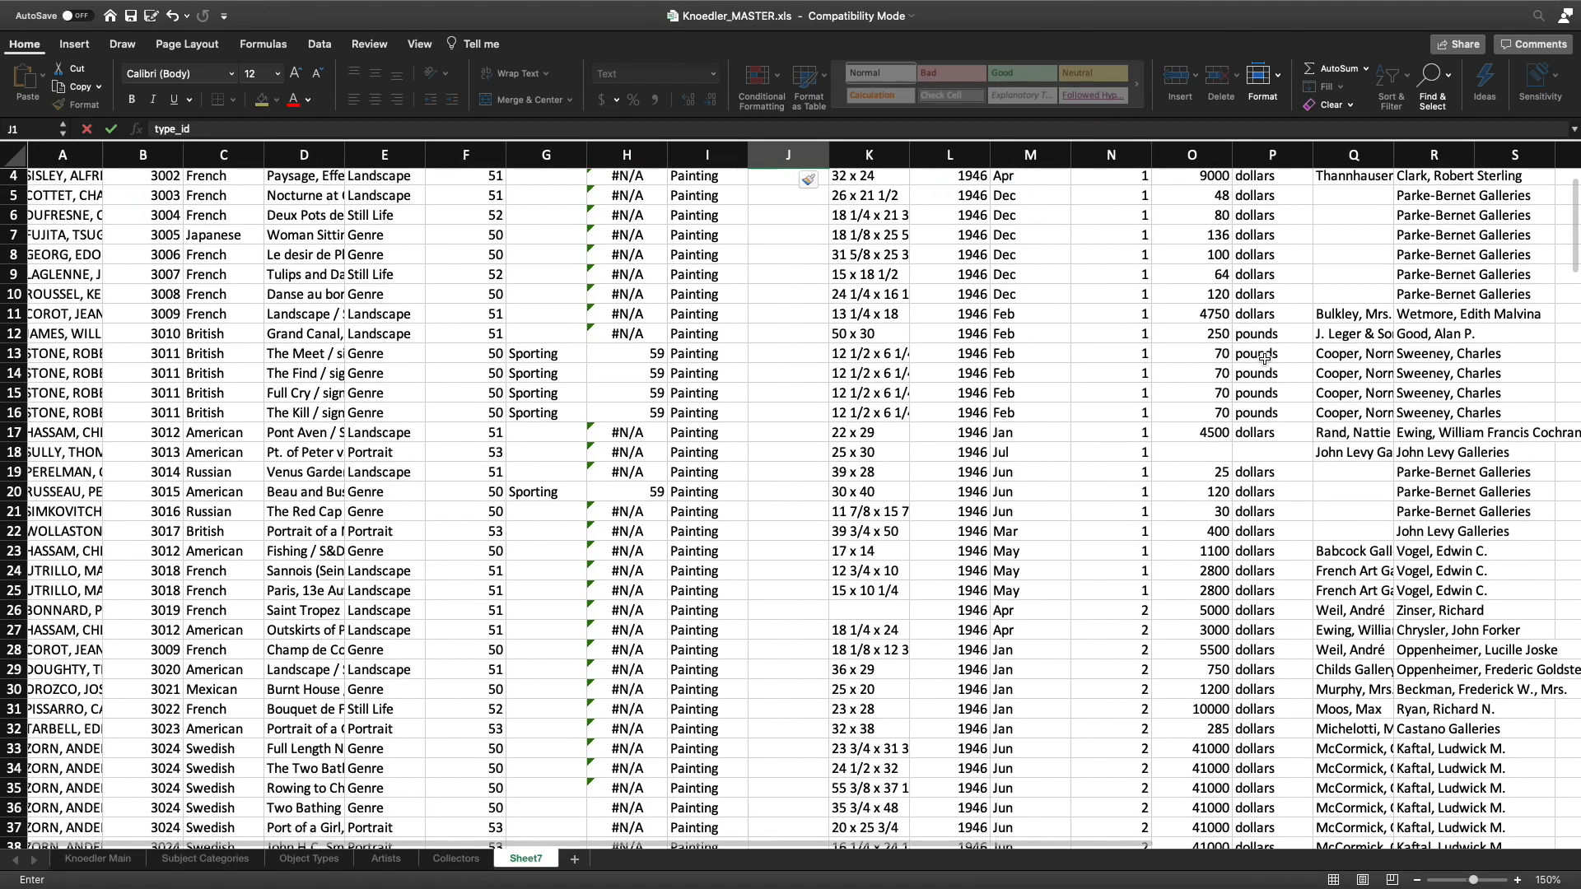
{"action": "scroll", "coordinate": [906, 189], "scroll_direction": "up", "scroll_amount": 1}
{"action": "key", "text": "Return"}
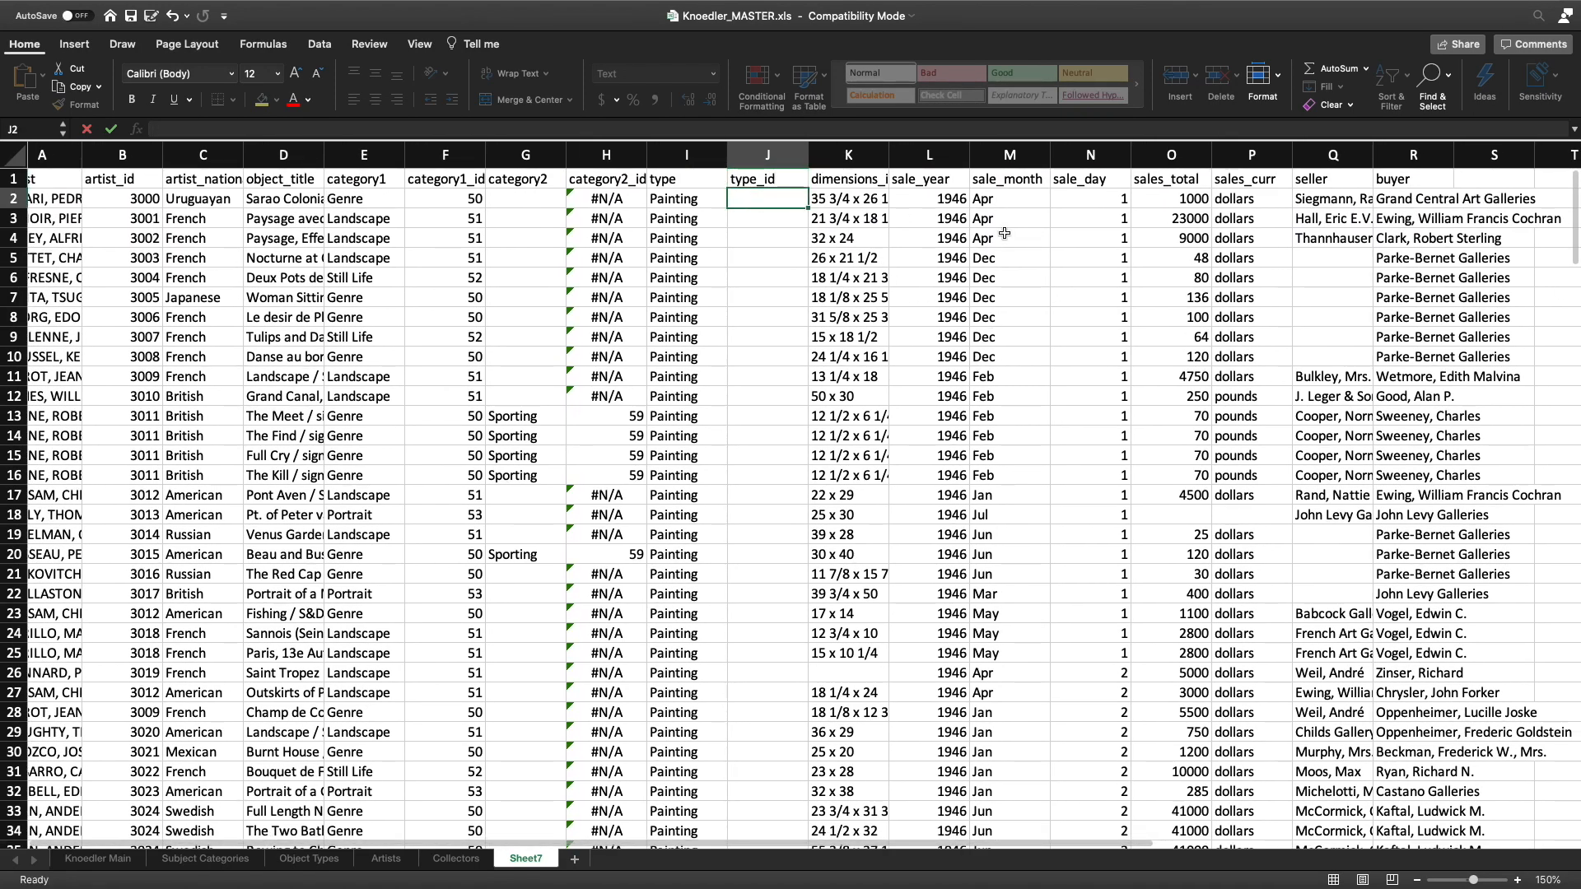
Enter =VLOOKUP(I2,'Object Types'!A:B,2,FALSE) in J2 to look up the type's ID from the Object Types sheet.
{"action": "type", "text": "="}
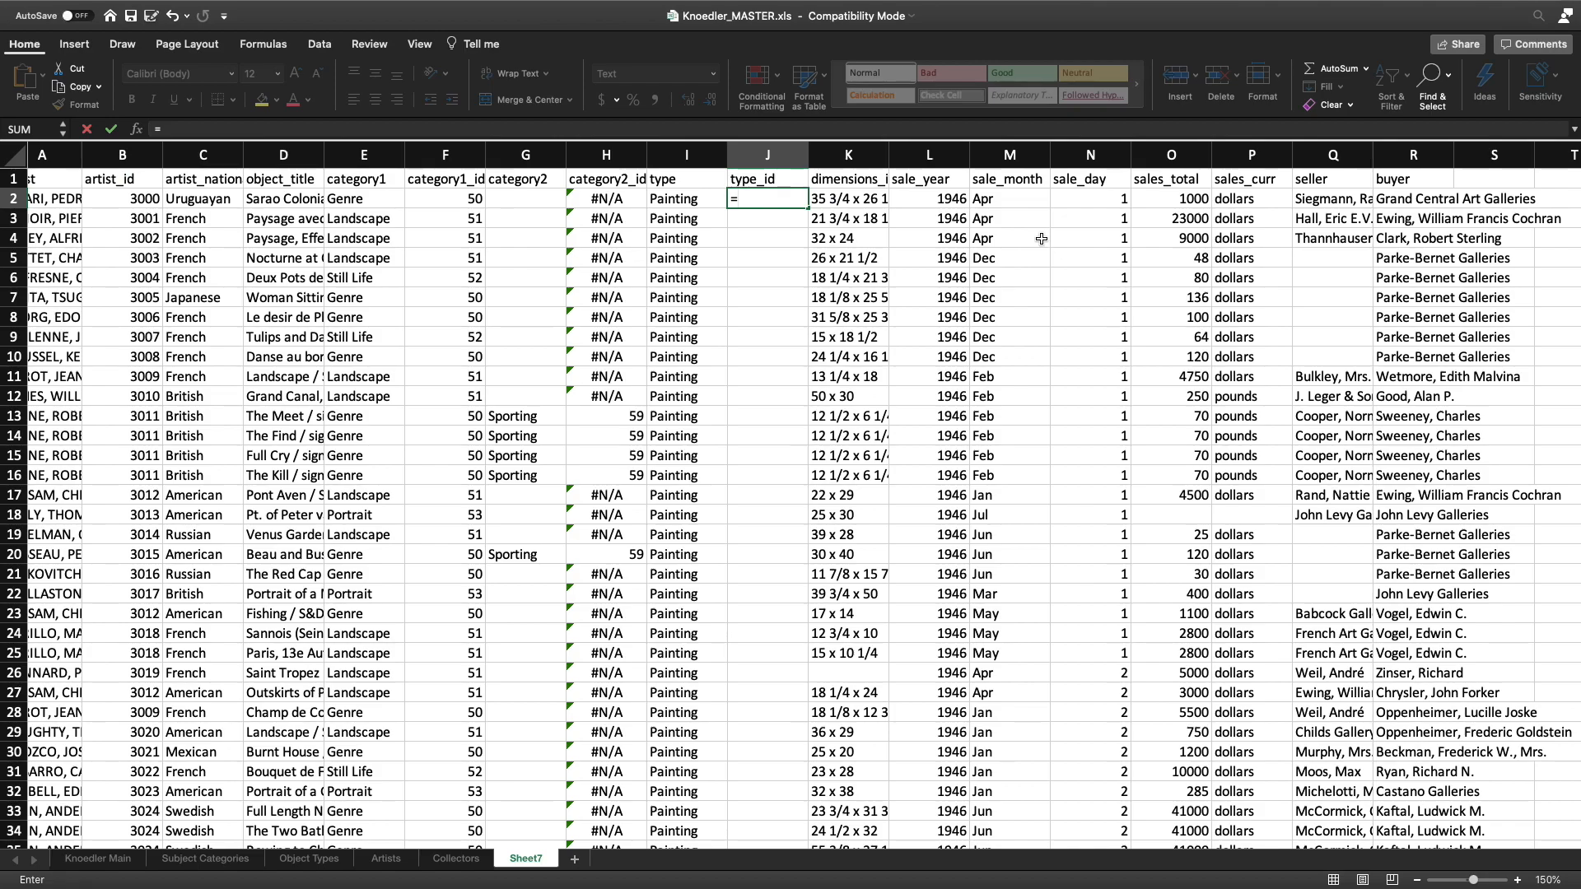
{"action": "type", "text": "VLOOKUP("}
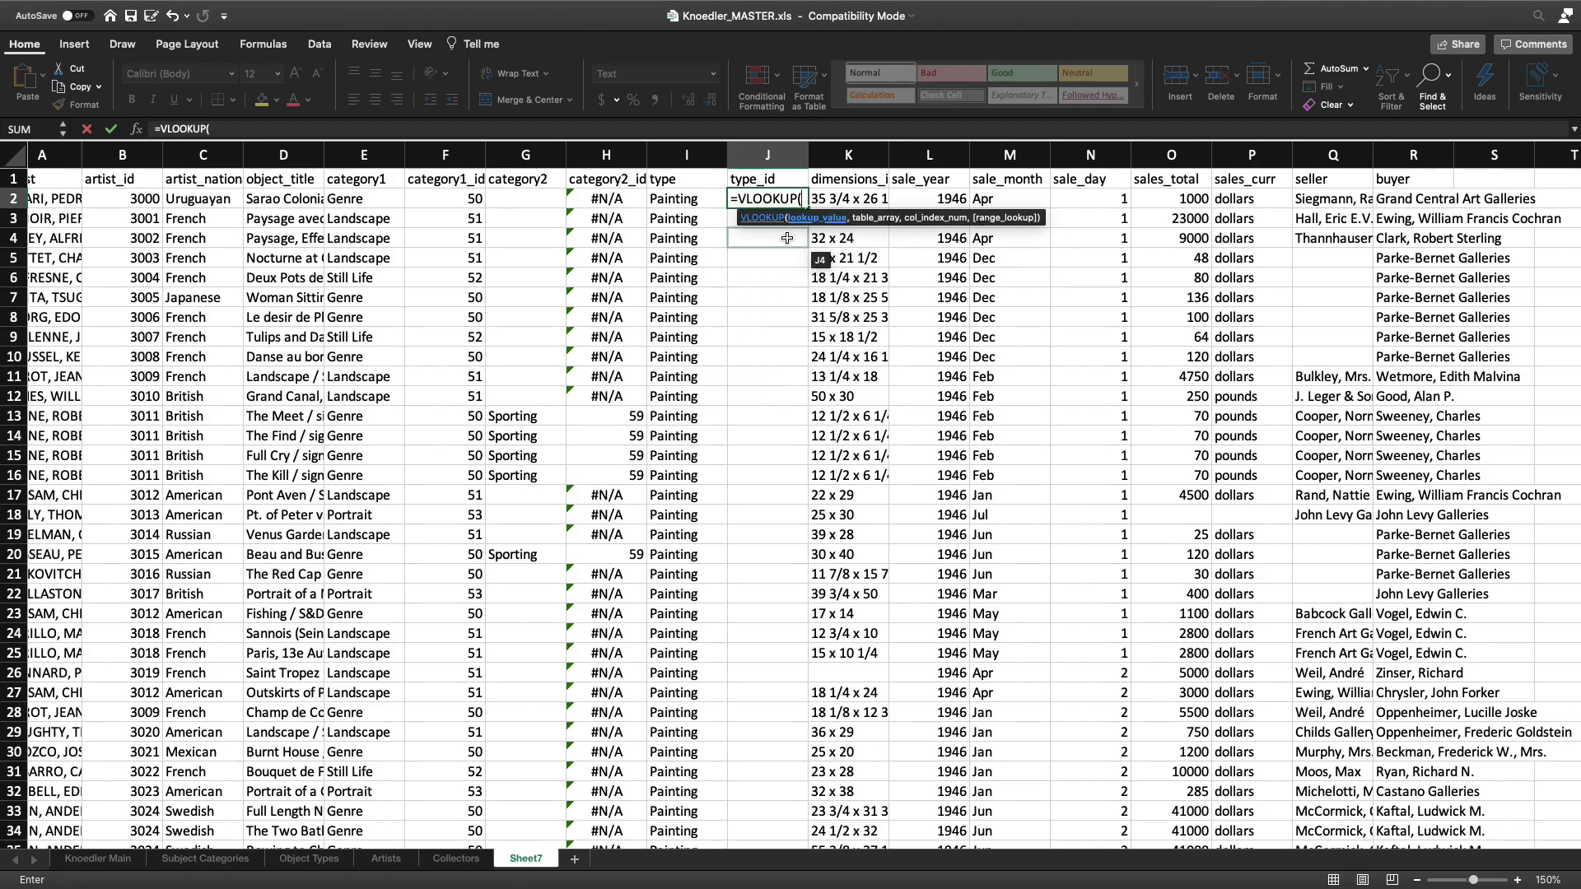
{"action": "left_click", "coordinate": [723, 199]}
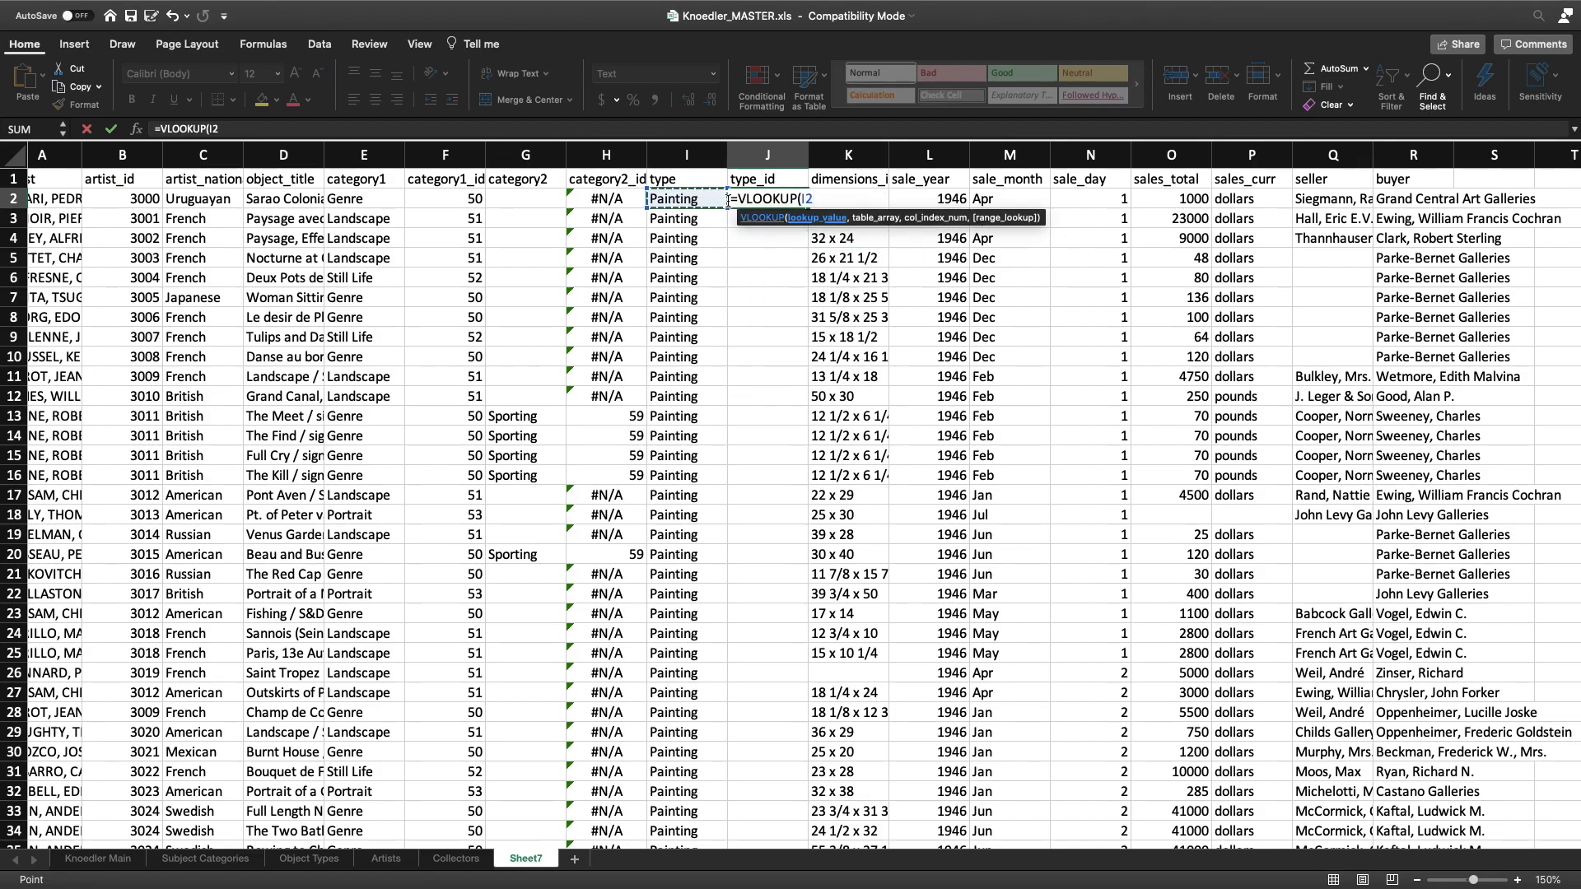
{"action": "type", "text": ","}
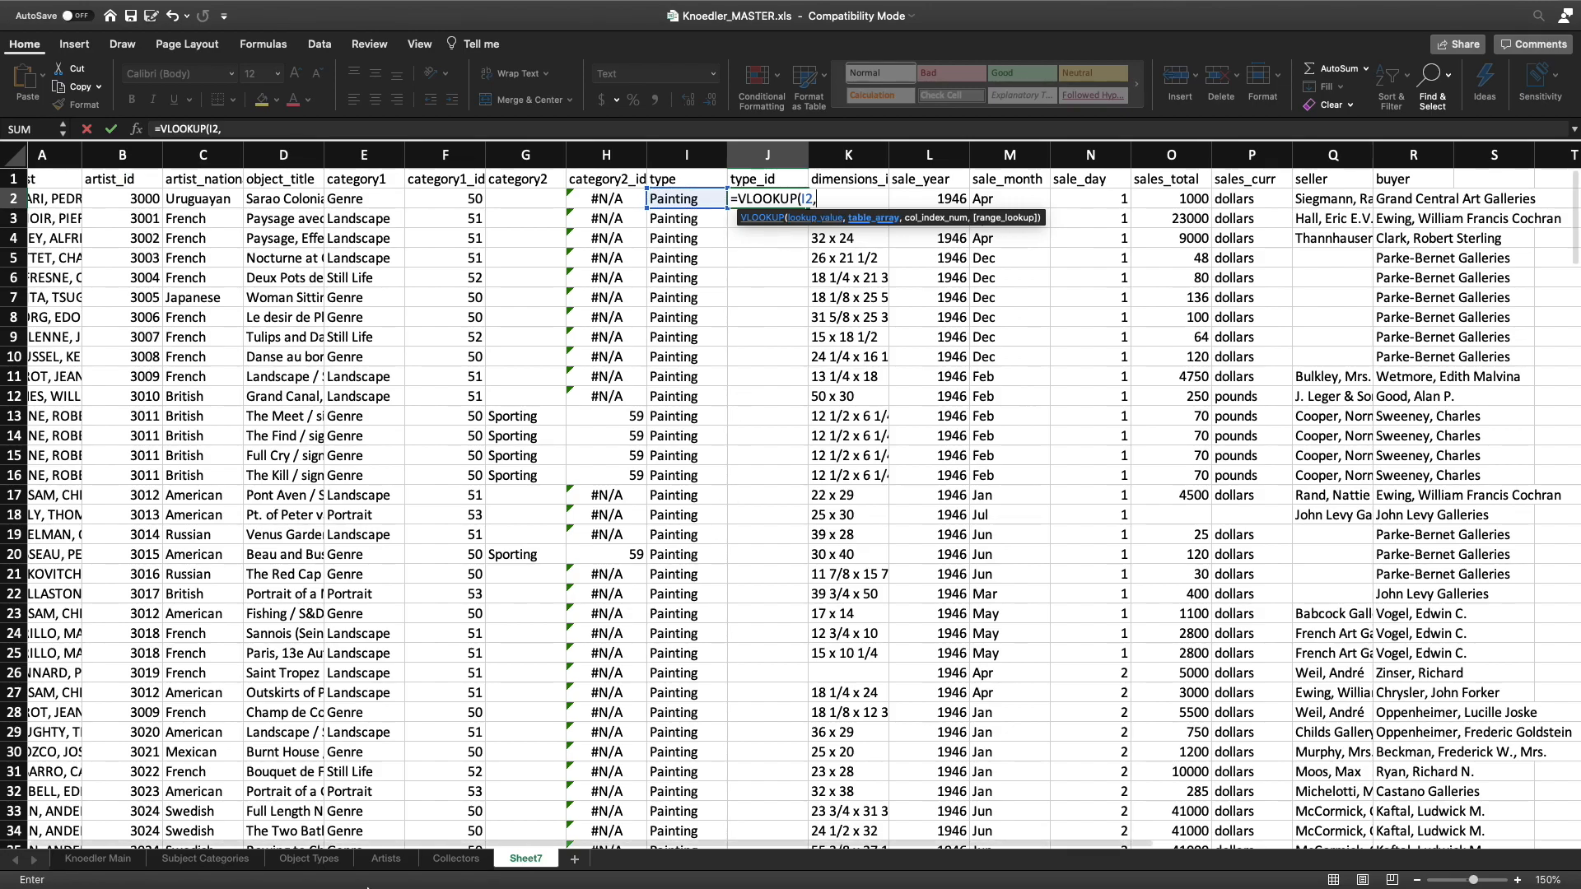
{"action": "left_click", "coordinate": [332, 865]}
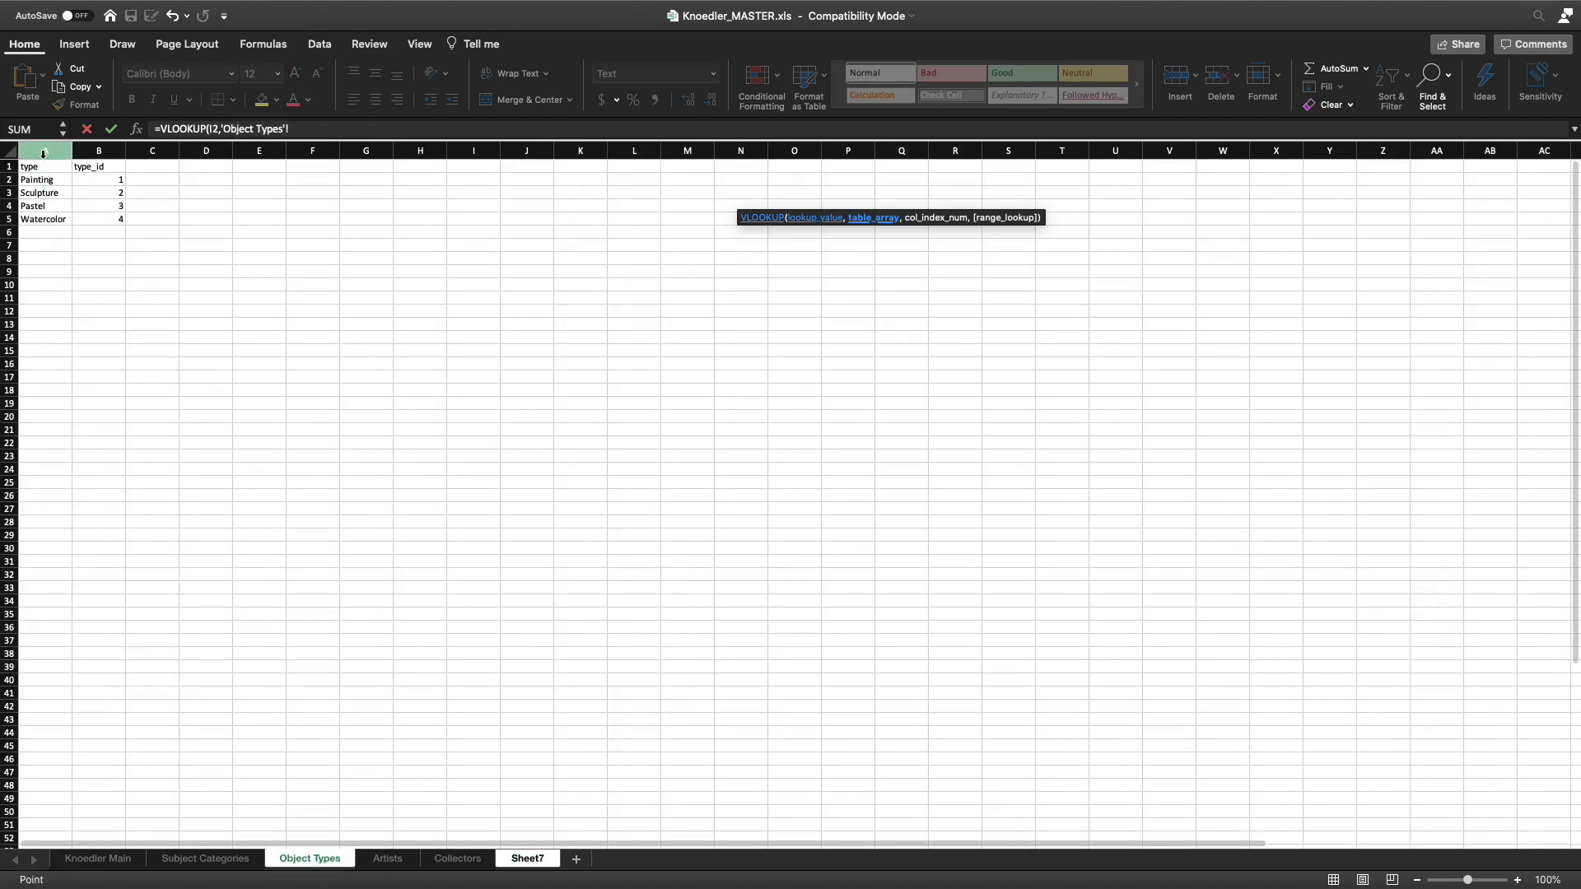
{"action": "left_click_drag", "start_coordinate": [40, 154], "coordinate": [99, 152]}
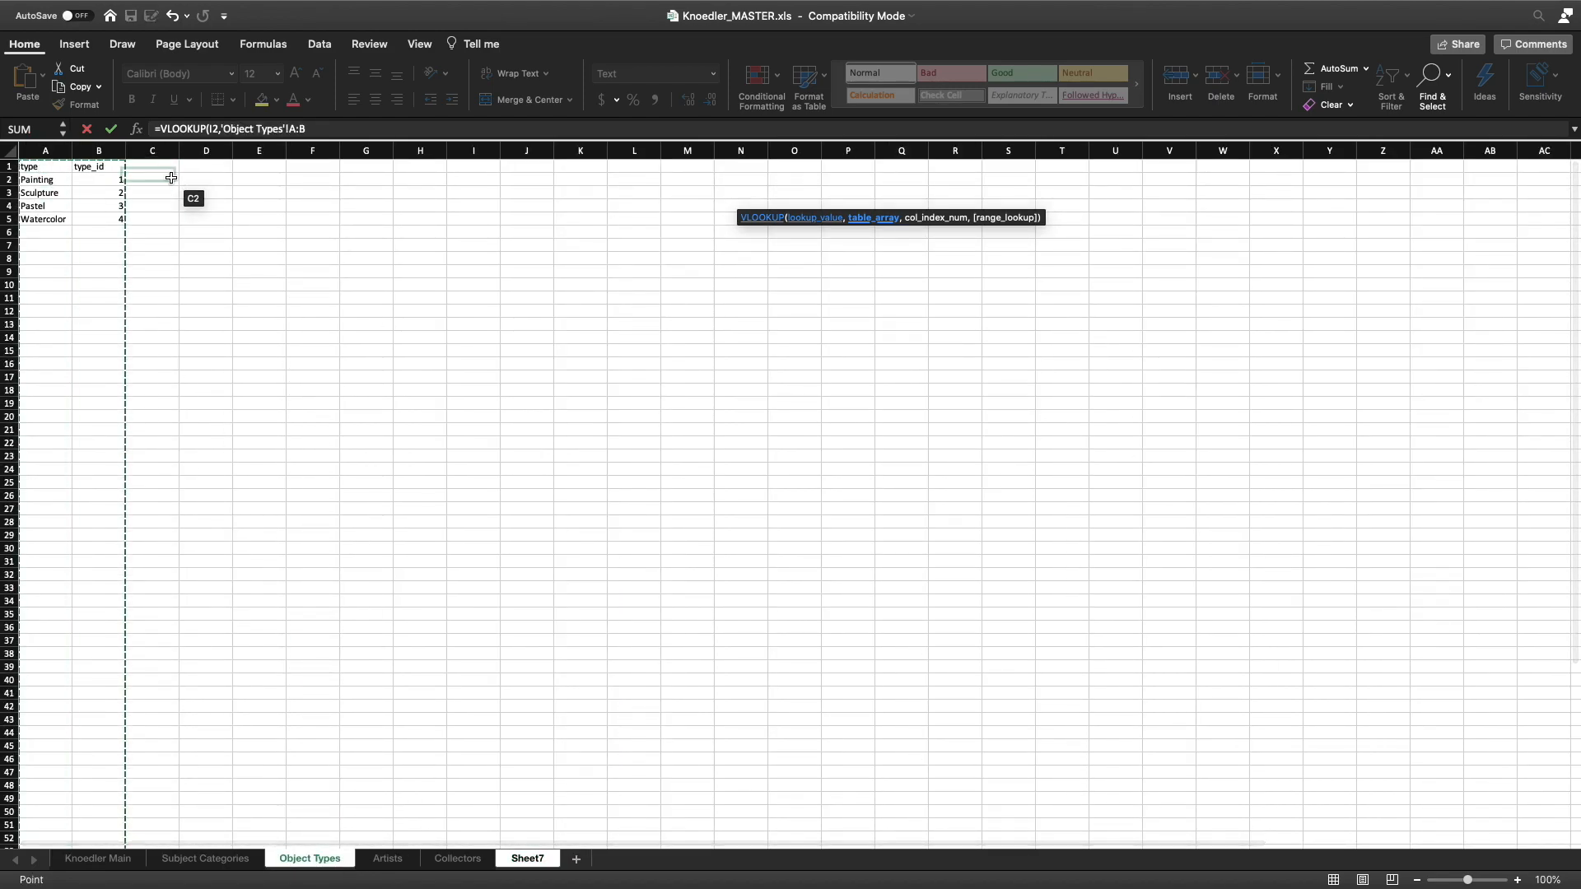
{"action": "type", "text": ","}
{"action": "scroll", "coordinate": [233, 199], "scroll_direction": "down", "scroll_amount": 3}
{"action": "scroll", "coordinate": [220, 211], "scroll_direction": "up", "scroll_amount": 3}
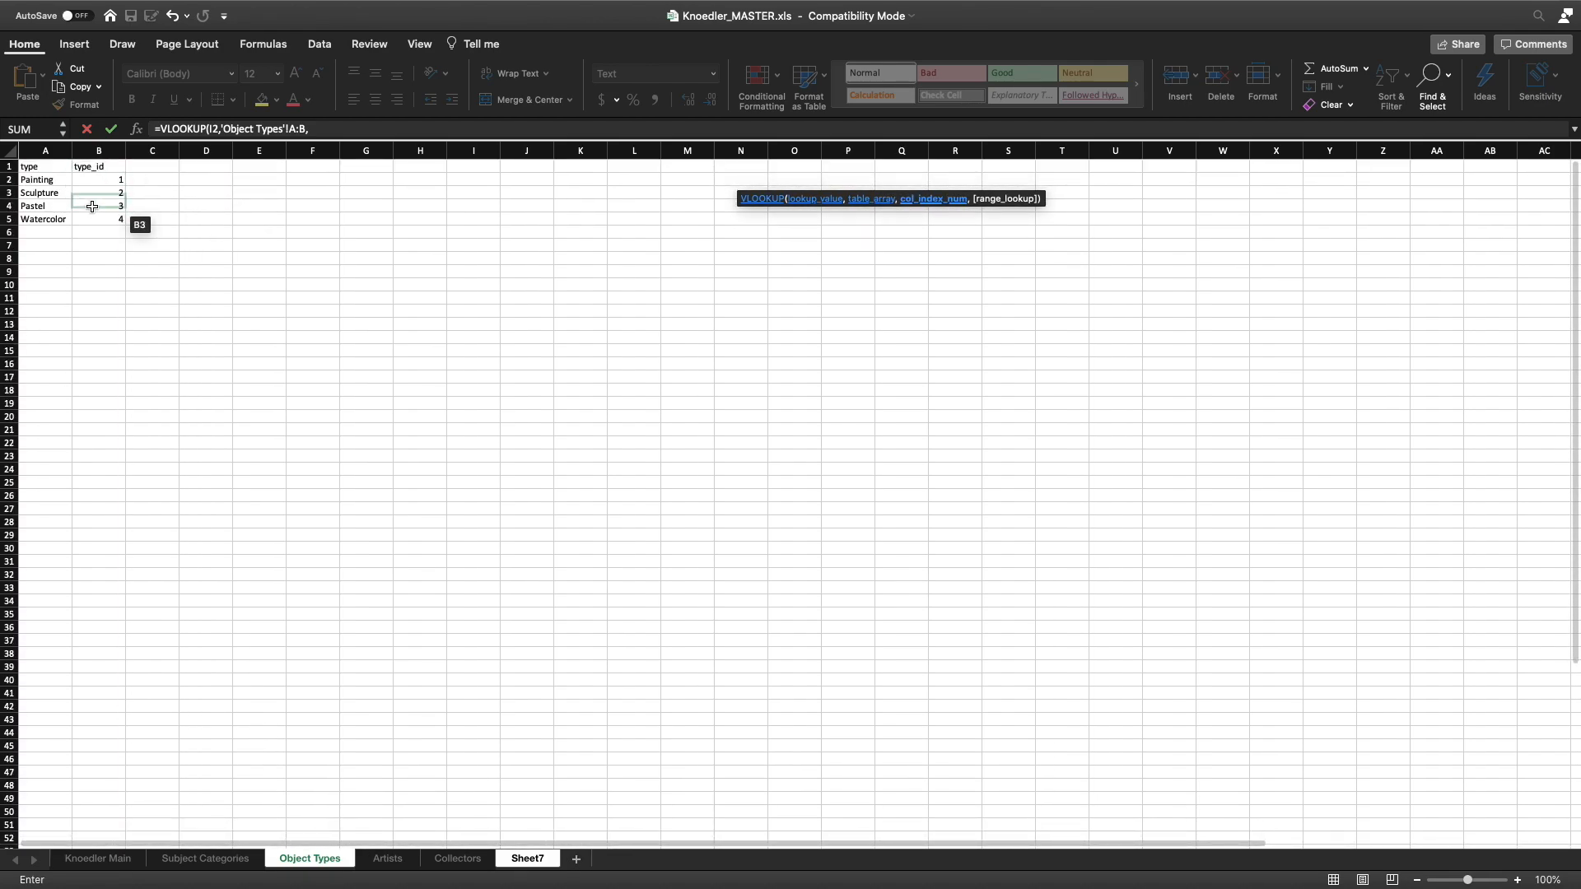
{"action": "type", "text": "2"}
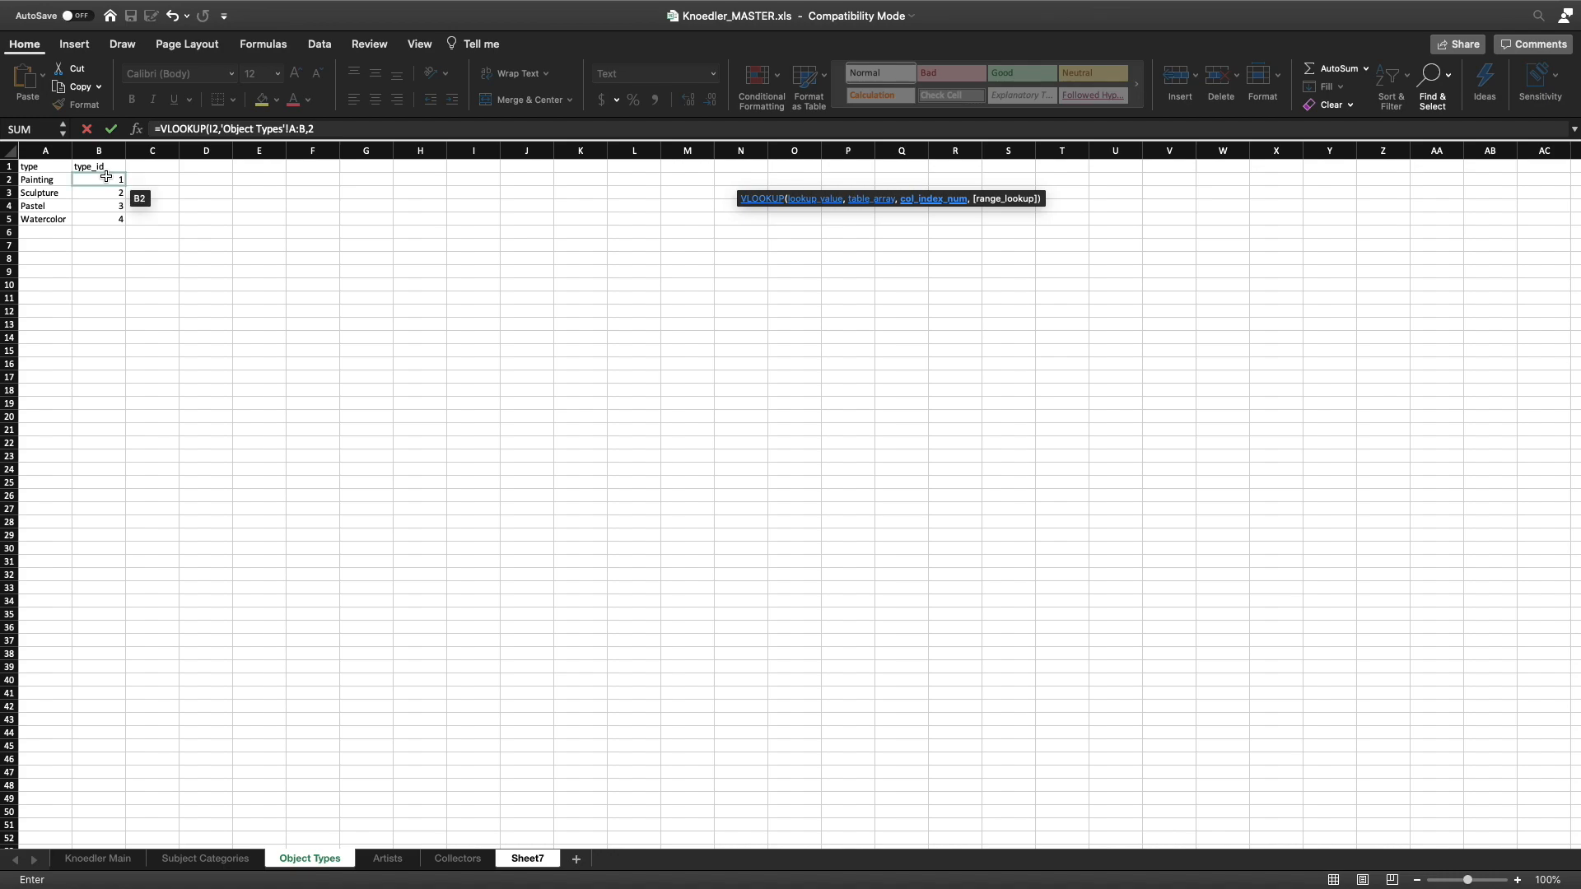
{"action": "type", "text": ",FALS"}
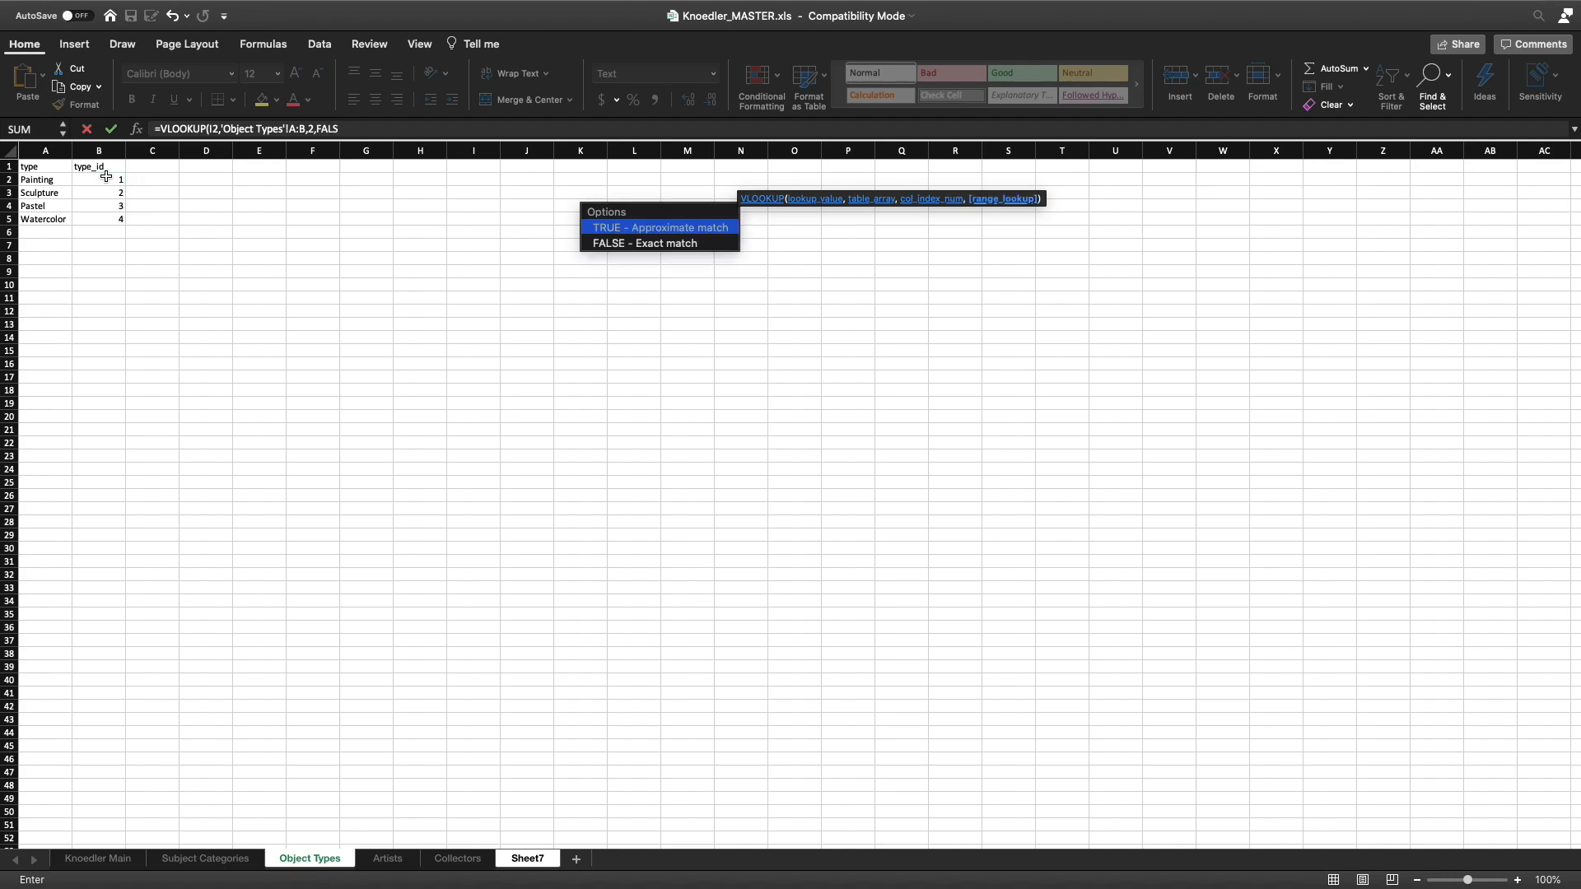
{"action": "type", "text": "E"}
{"action": "key", "text": "Return"}
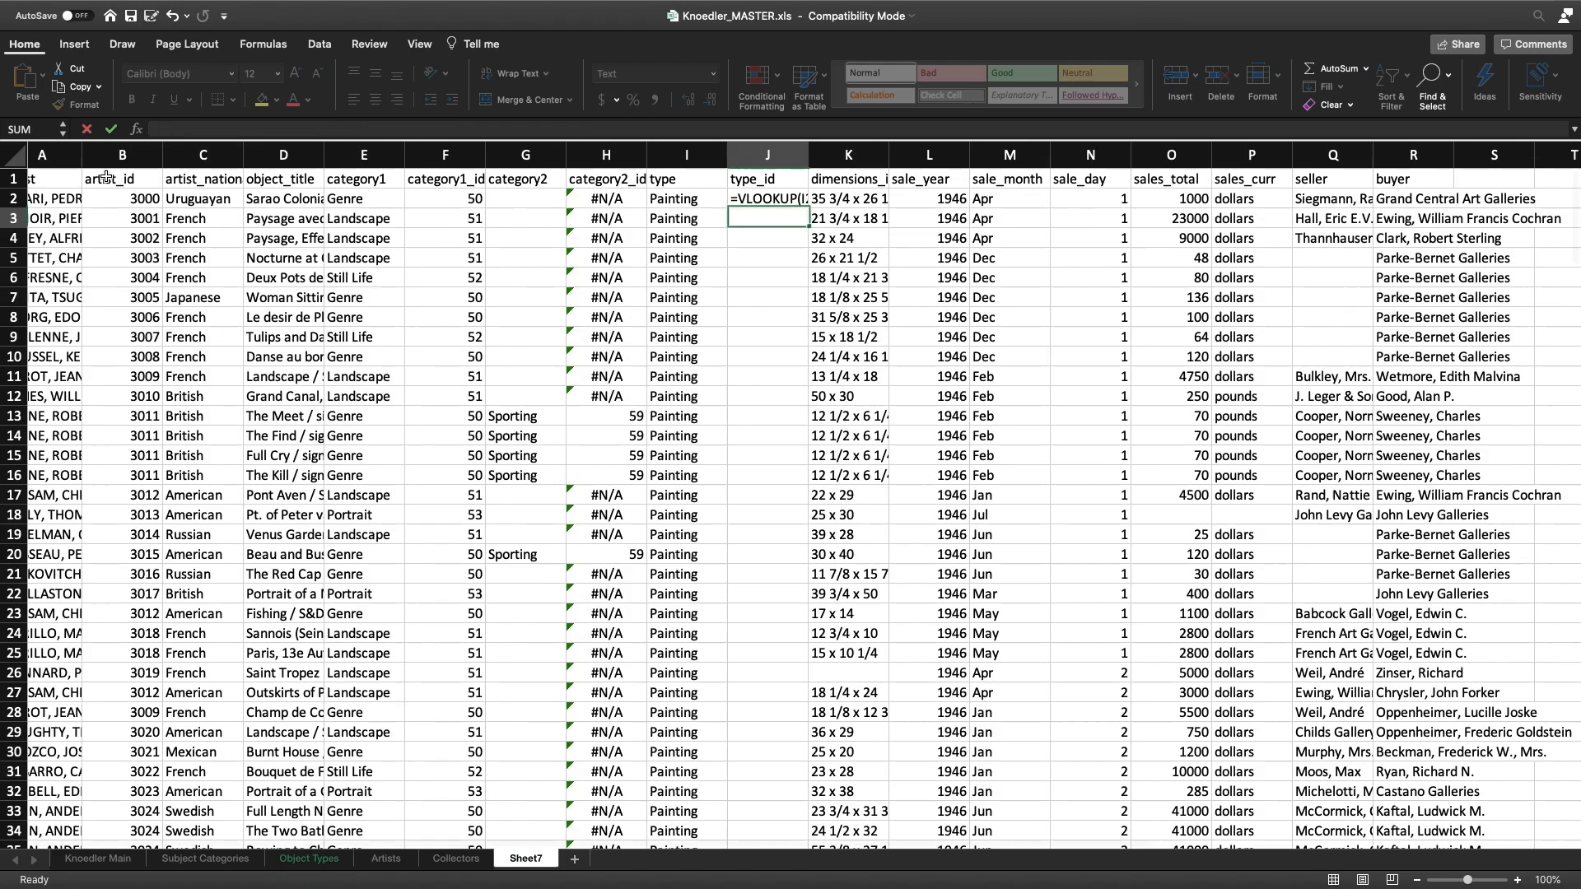
Set J2 to the General number format and re-enter its formula, and fill it down the type_id column.
{"action": "key", "text": "Up"}
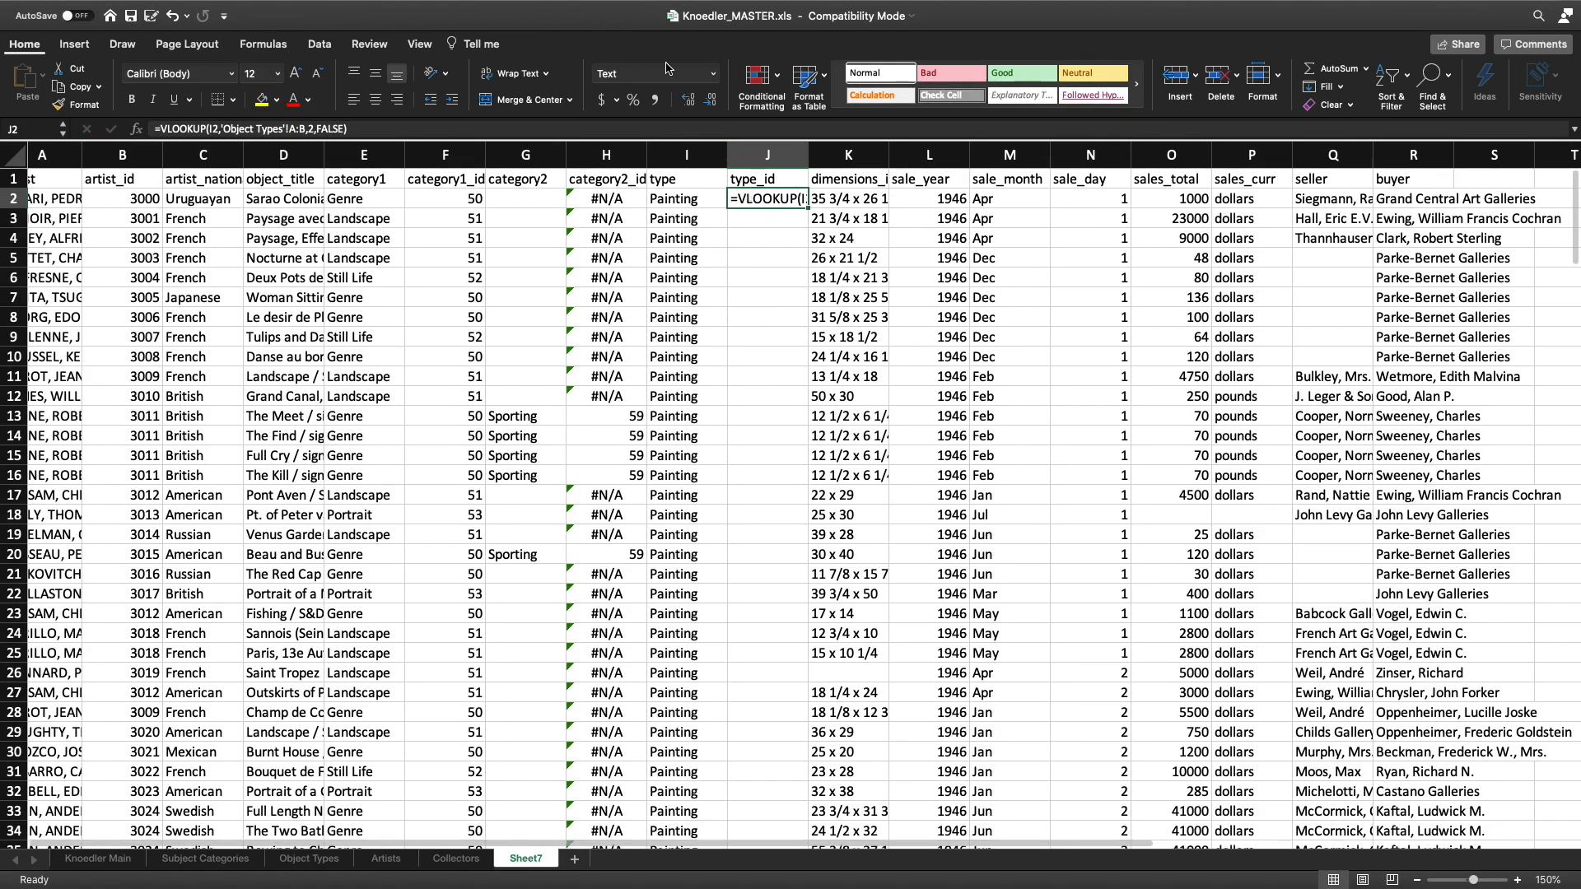
{"action": "left_click", "coordinate": [713, 73]}
{"action": "left_click", "coordinate": [707, 100]}
{"action": "left_click", "coordinate": [387, 129]}
{"action": "key", "text": "Return"}
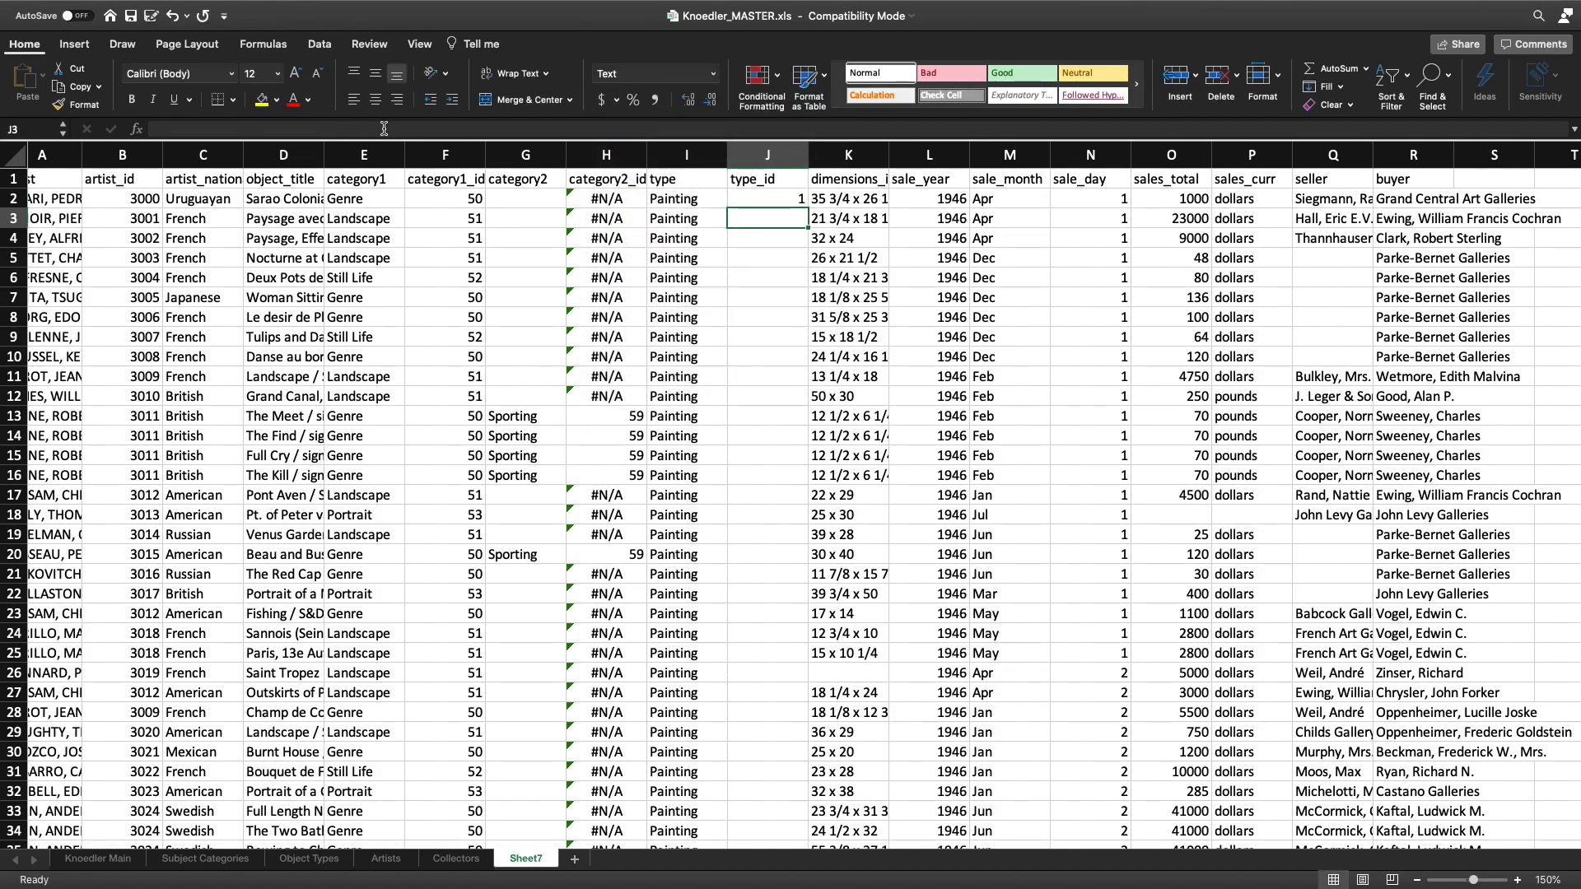
{"action": "left_click", "coordinate": [779, 198]}
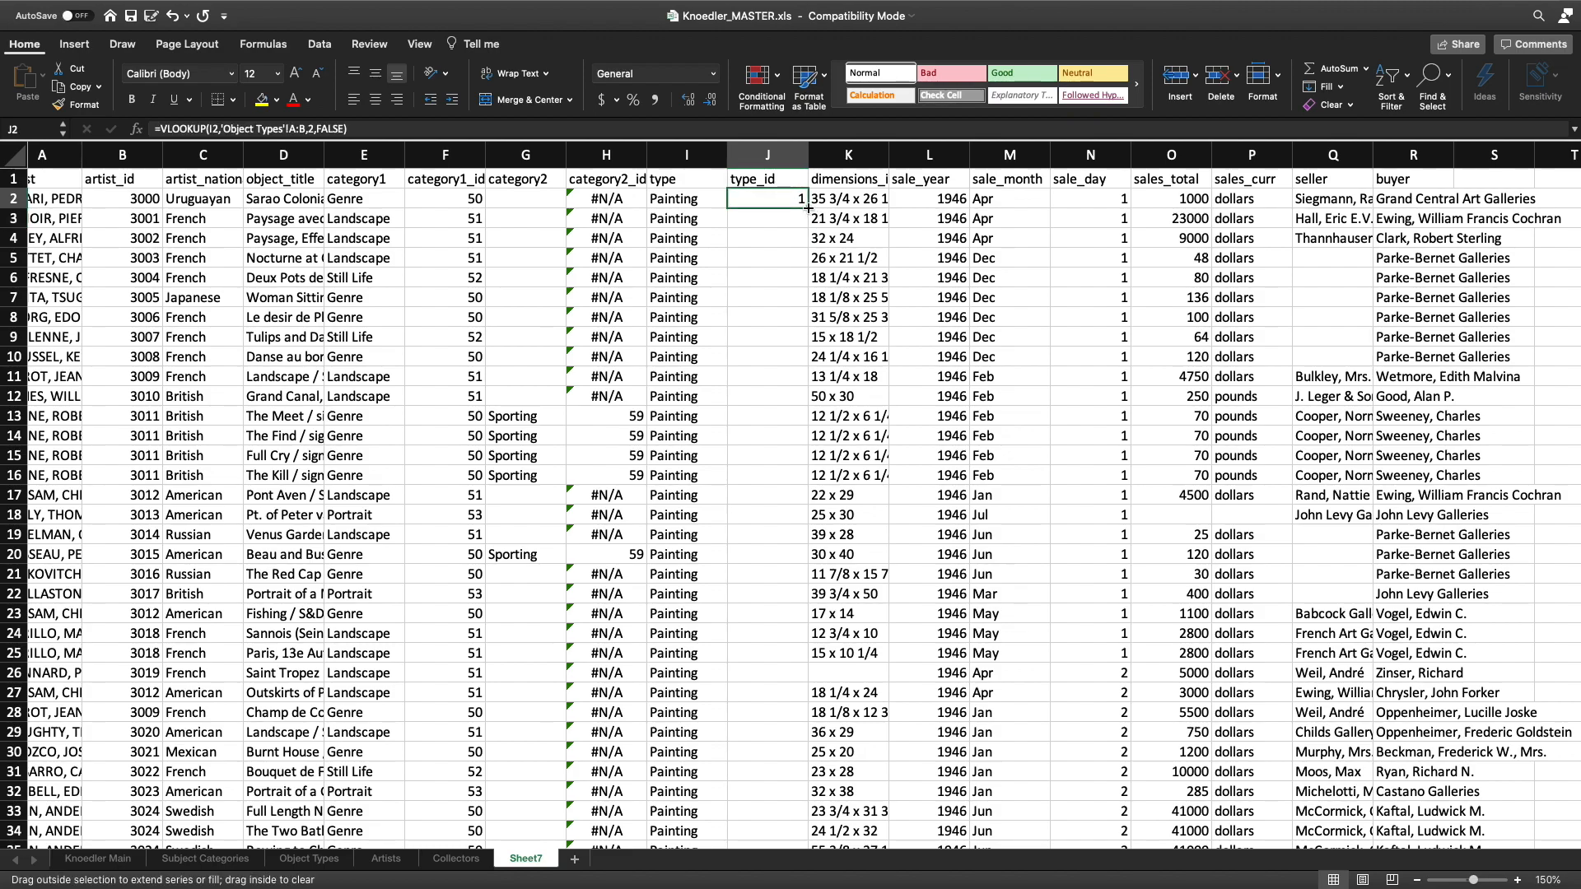
{"action": "double_click", "coordinate": [808, 208]}
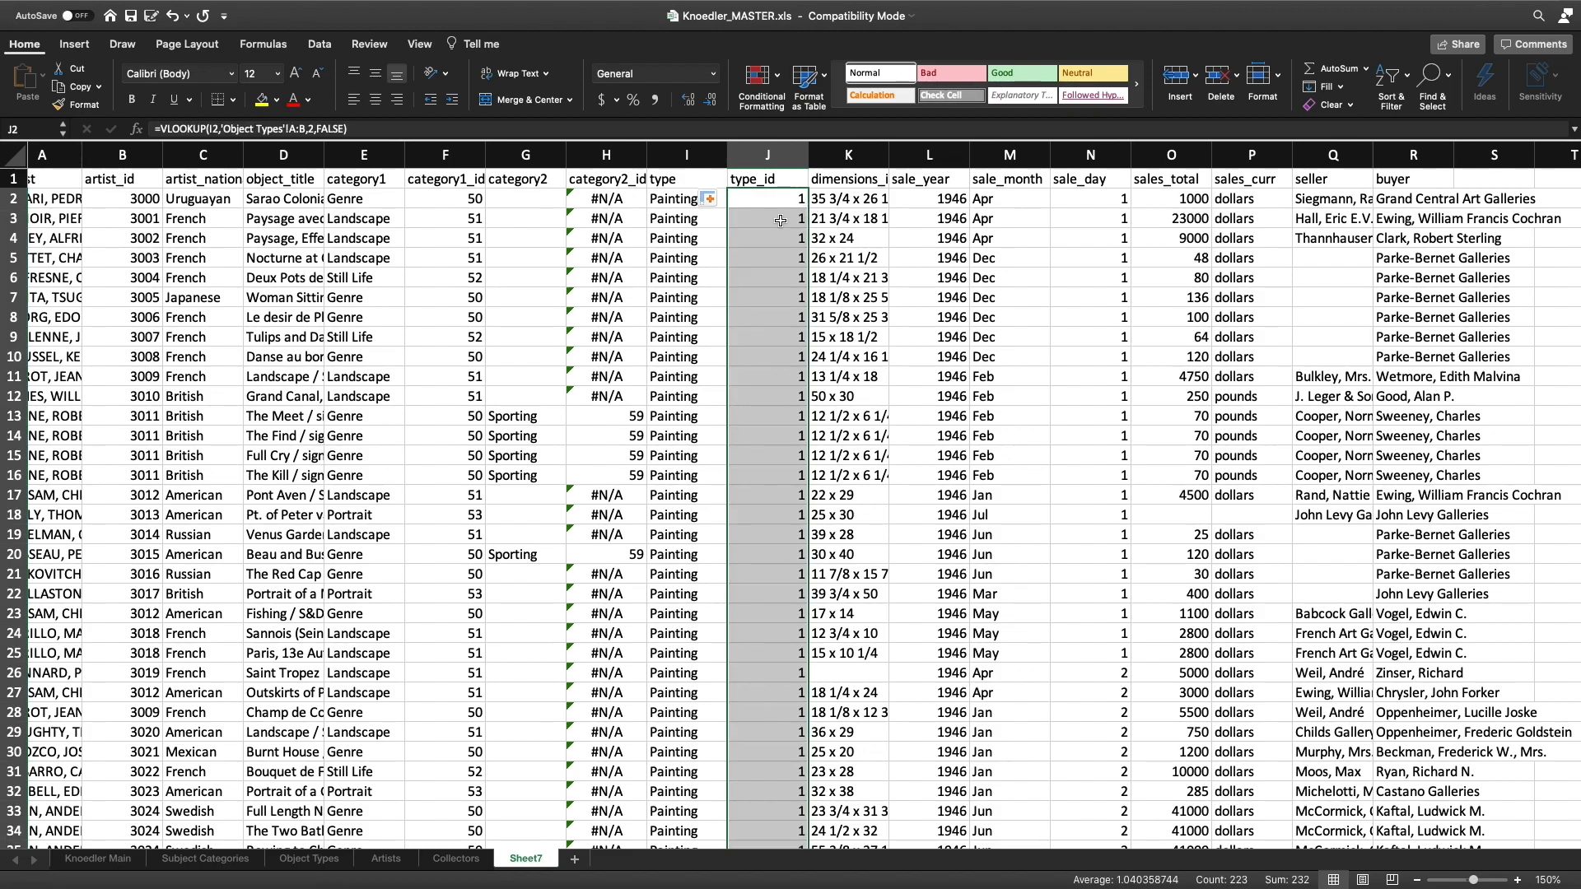
Insert a blank column R between seller and buyer, and head it seller_id in R1.
{"action": "scroll", "coordinate": [848, 224], "scroll_direction": "right", "scroll_amount": 5}
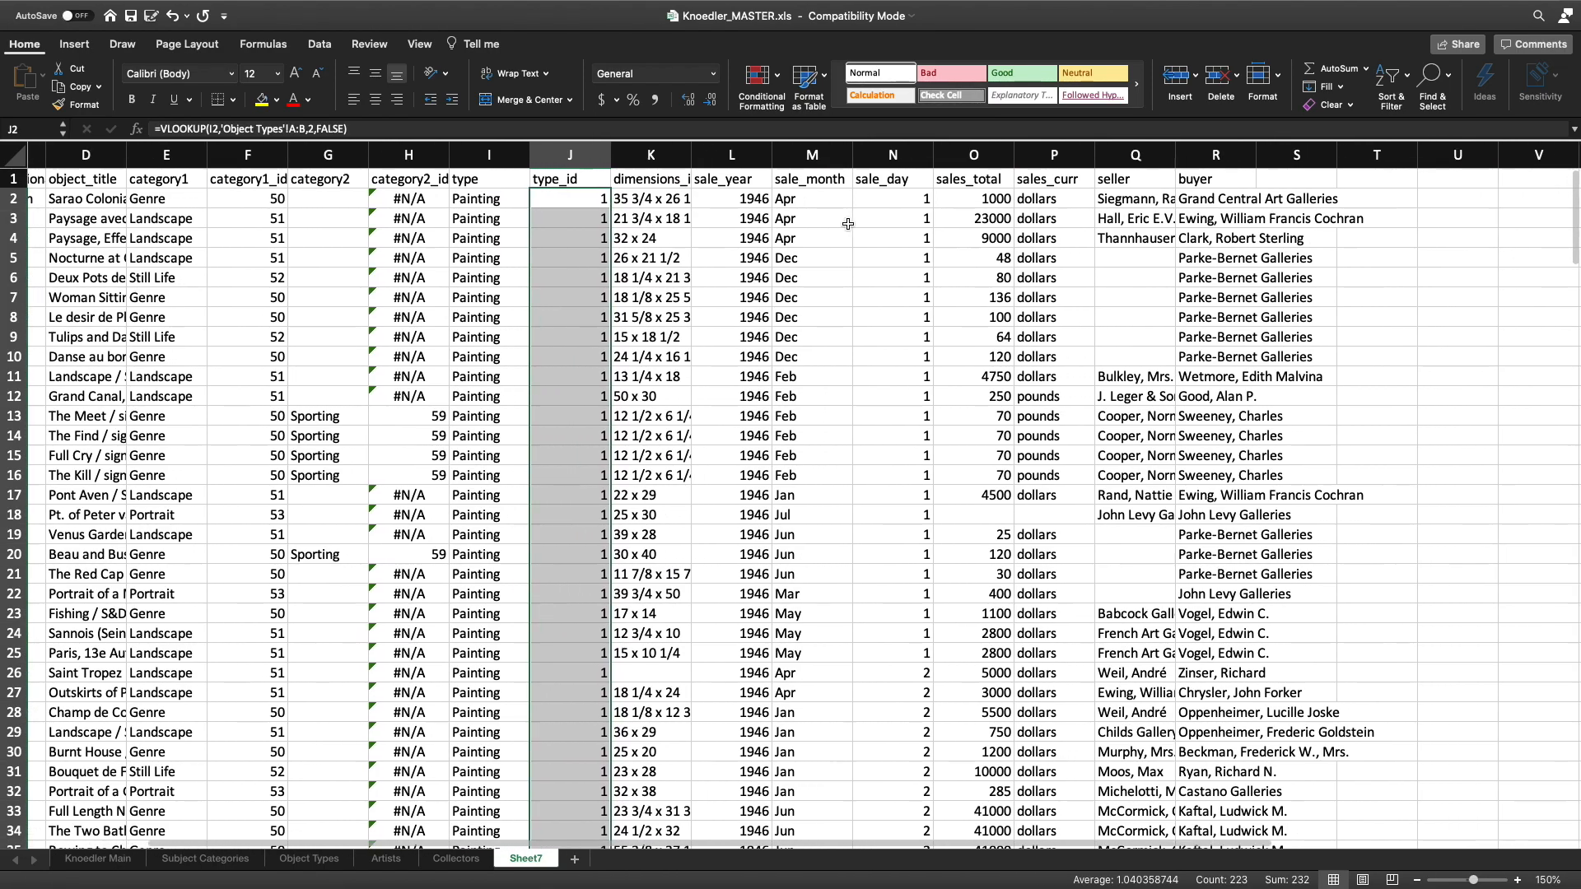
{"action": "scroll", "coordinate": [848, 224], "scroll_direction": "right", "scroll_amount": 2}
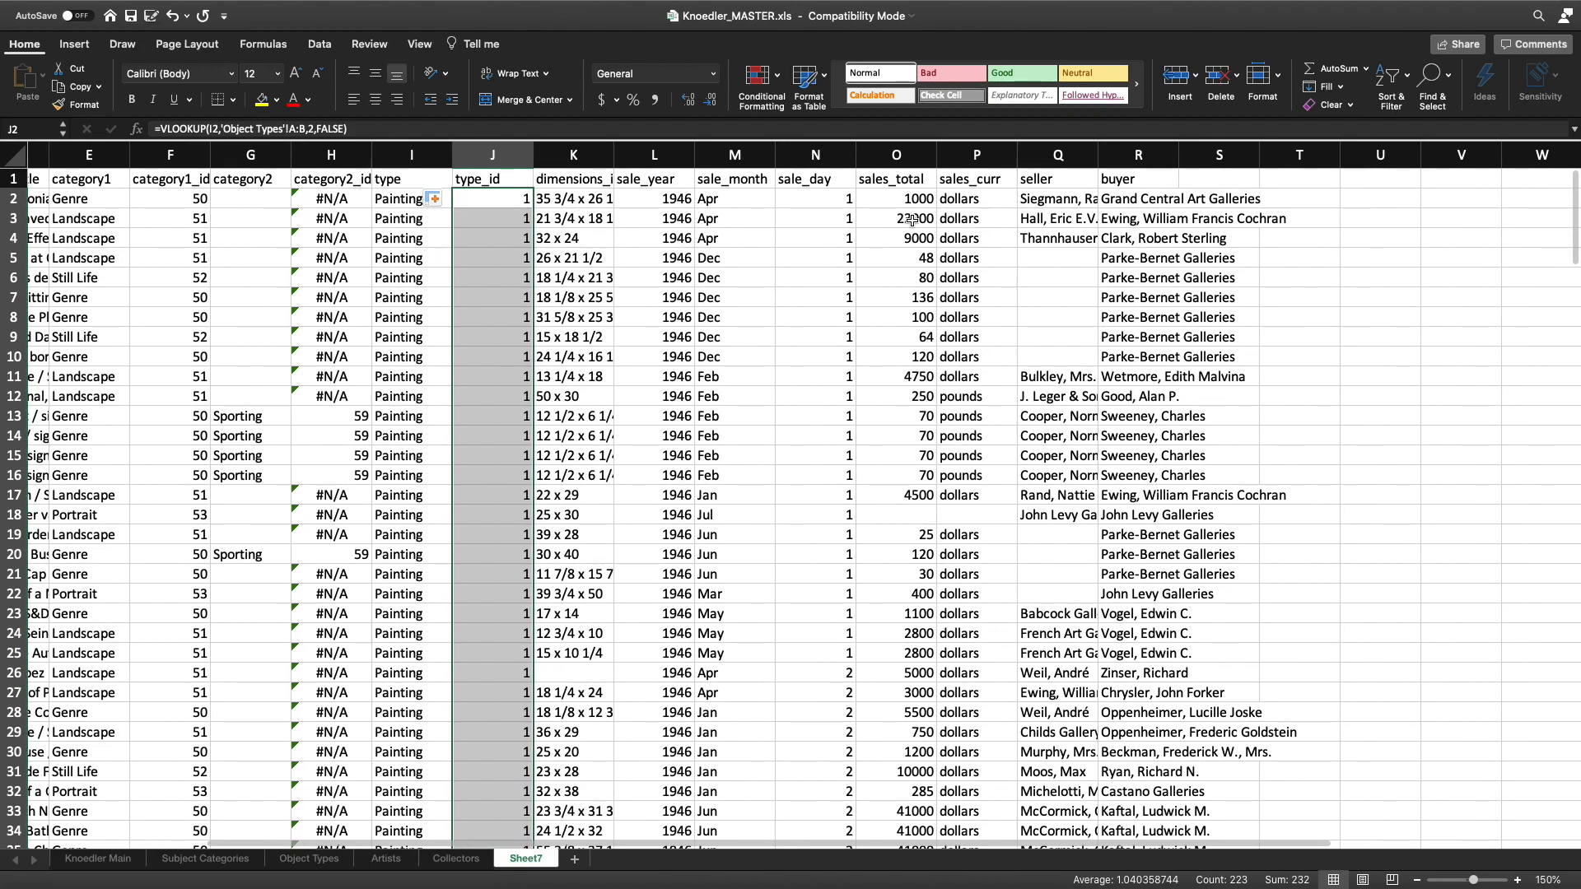
{"action": "scroll", "coordinate": [911, 220], "scroll_direction": "right", "scroll_amount": 5}
{"action": "left_click_drag", "start_coordinate": [755, 199], "coordinate": [943, 201]}
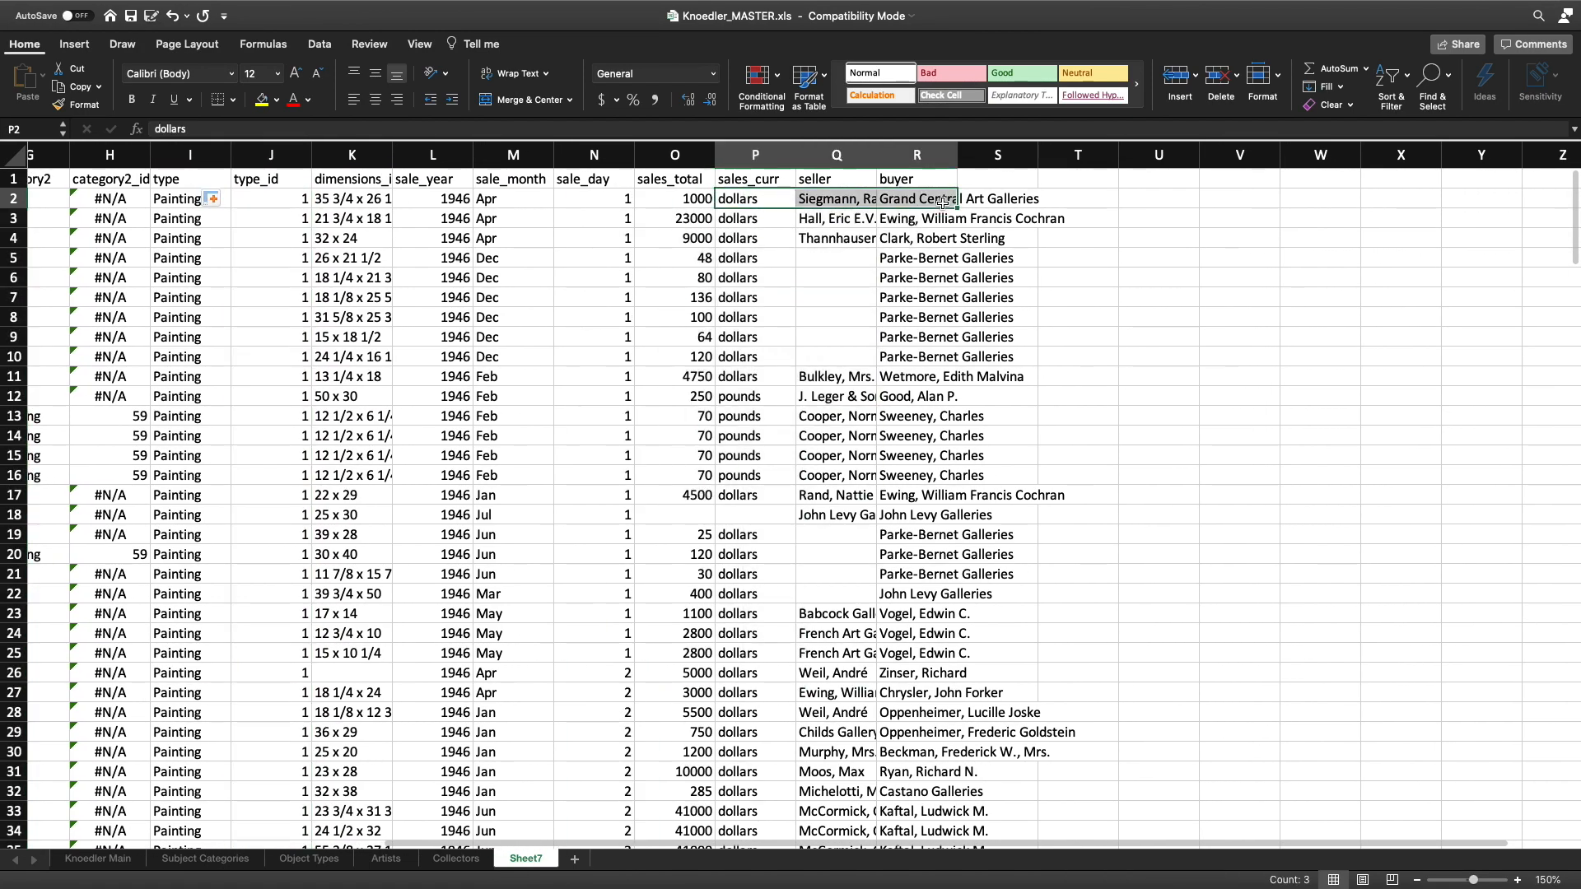
{"action": "left_click", "coordinate": [916, 155]}
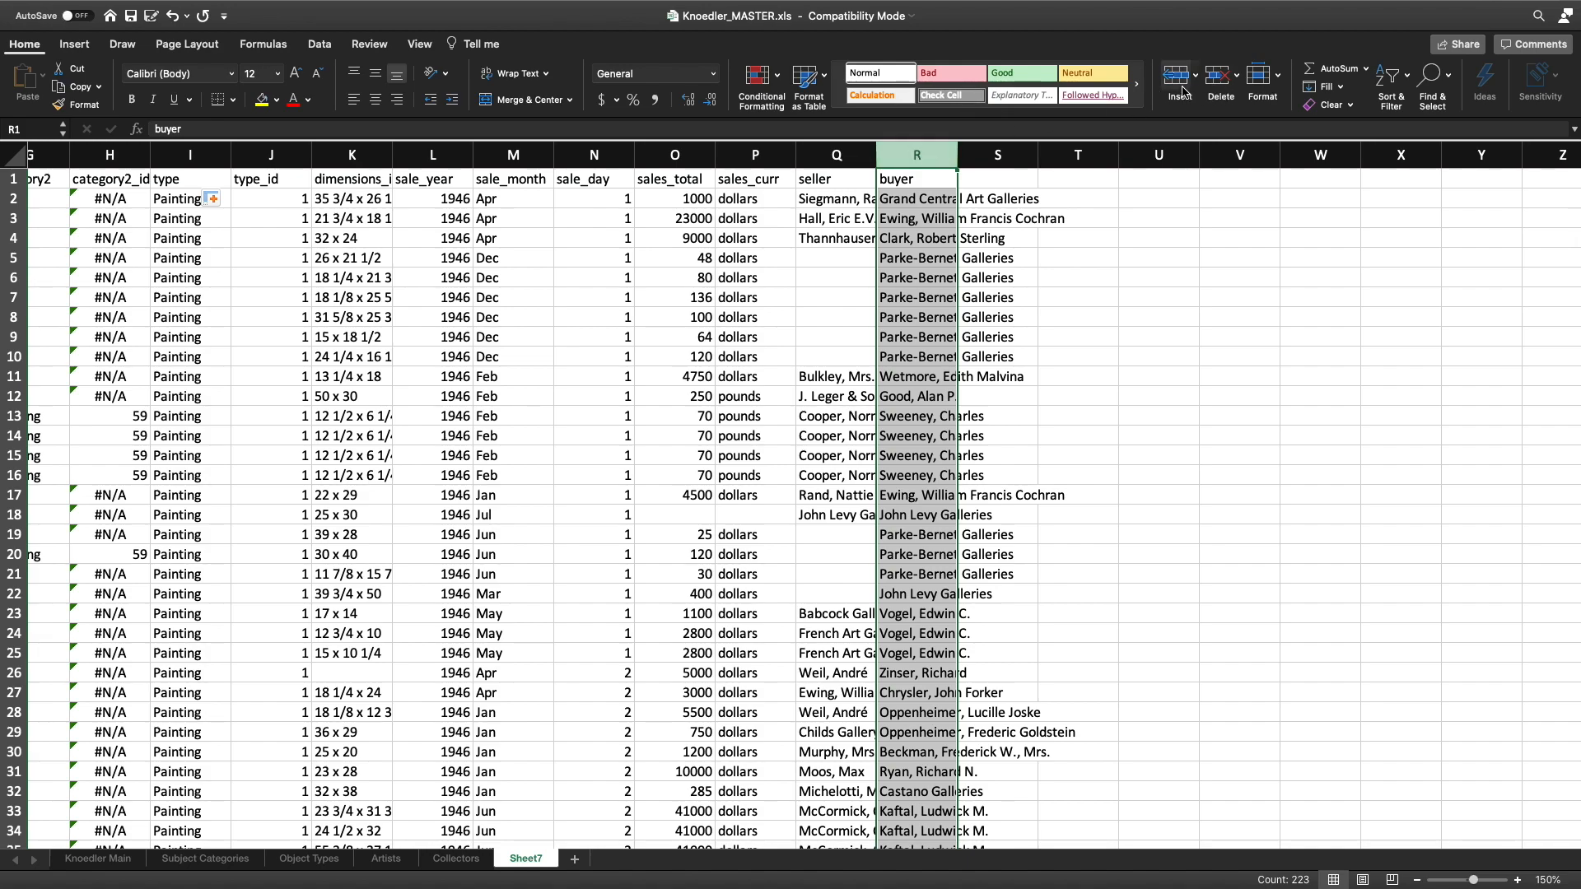
{"action": "left_click", "coordinate": [1182, 92]}
{"action": "left_click", "coordinate": [911, 180]}
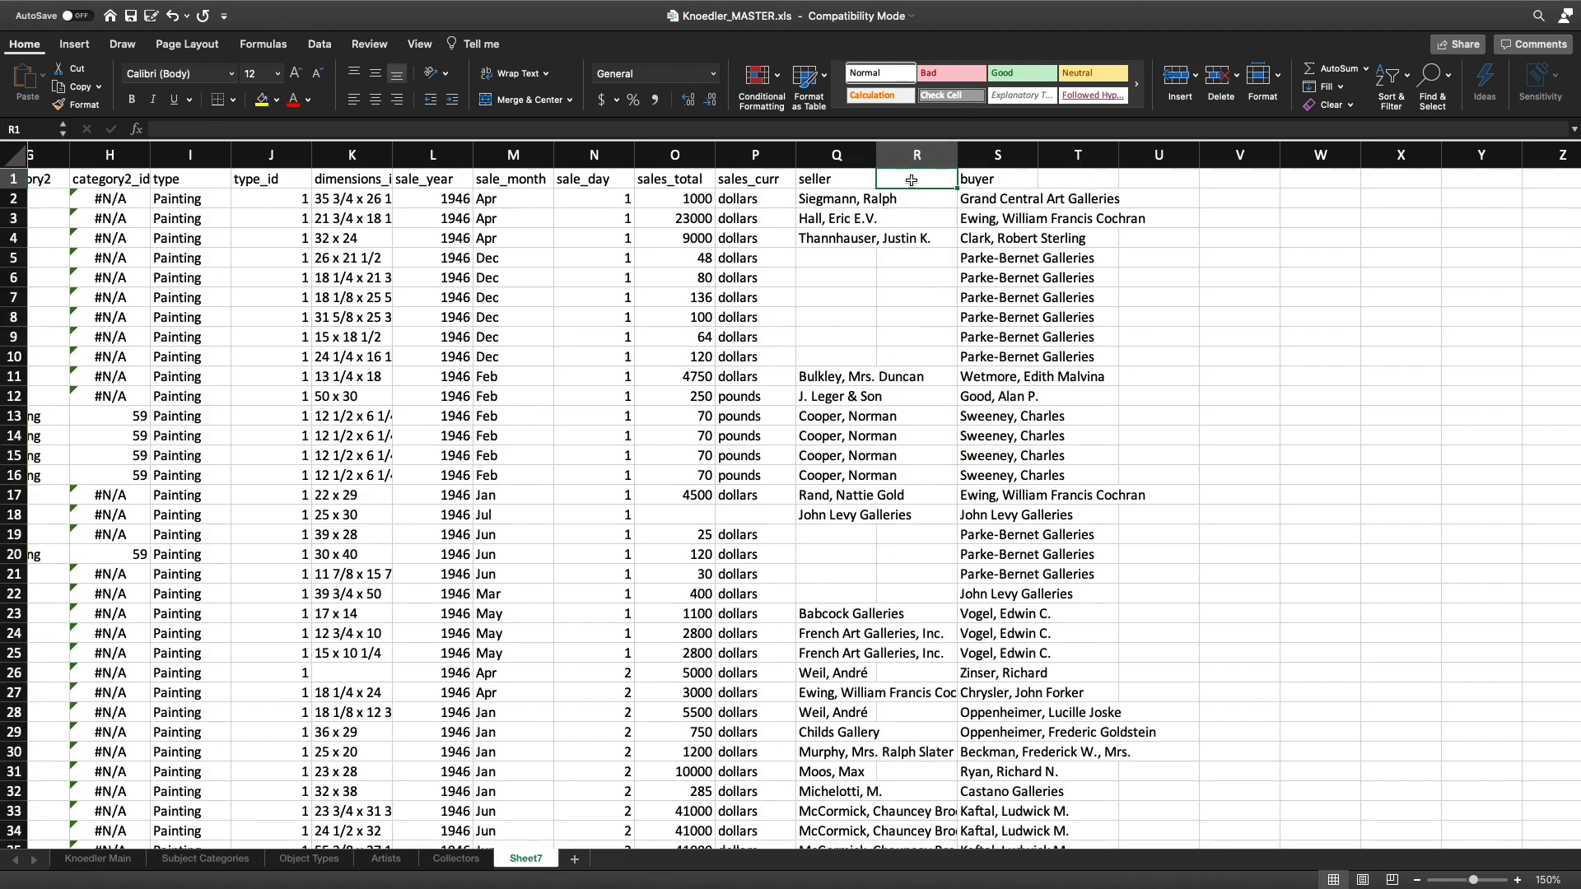
{"action": "type", "text": "s"}
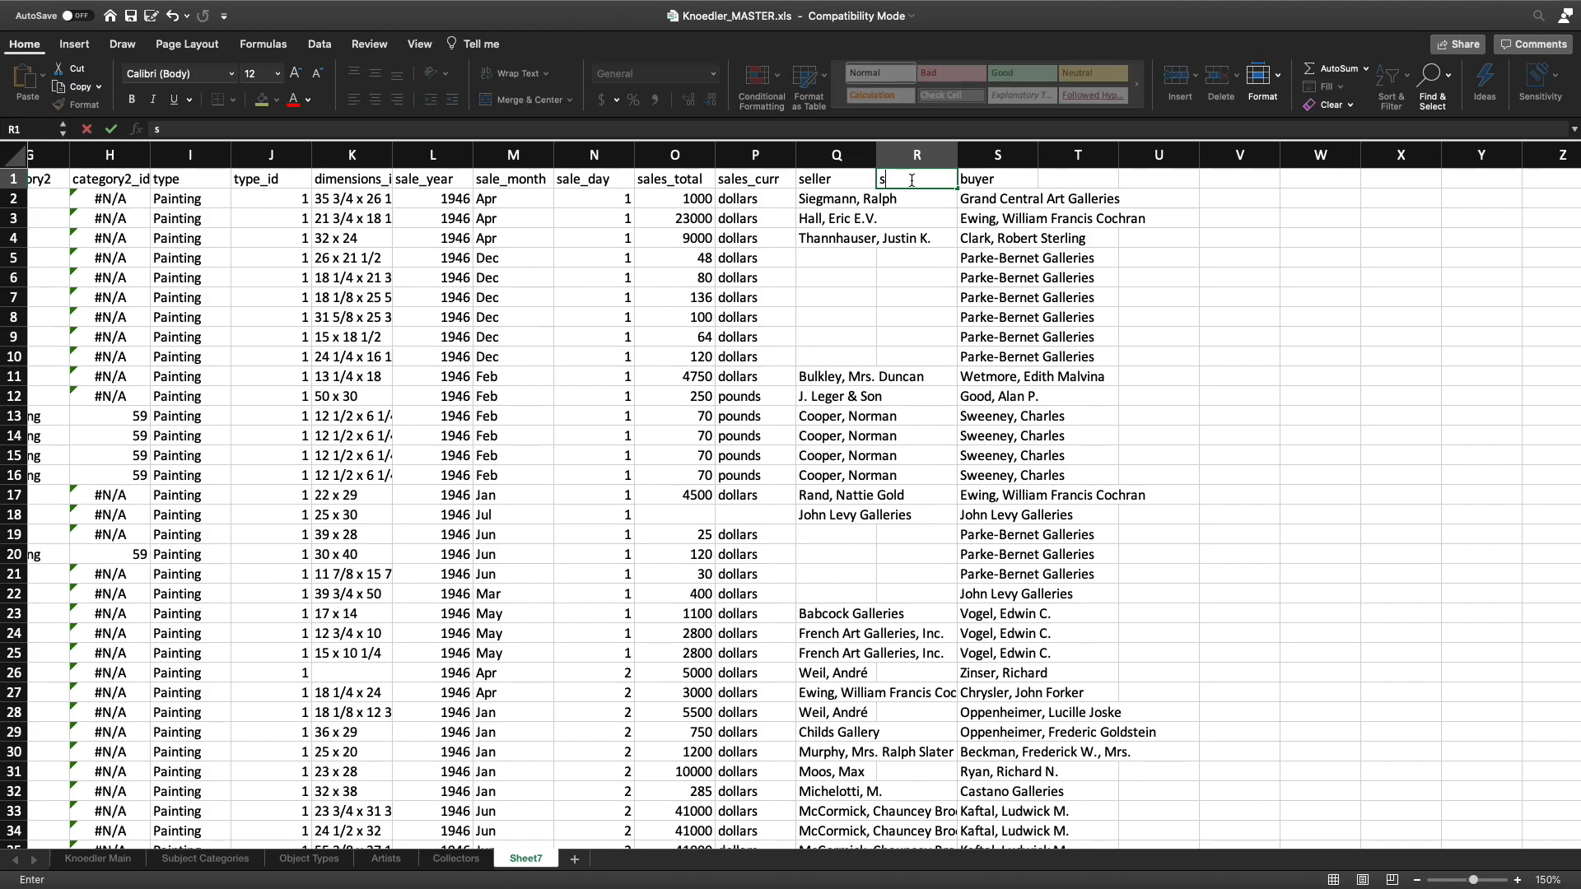
{"action": "type", "text": "eller_id"}
Enter =VLOOKUP(Q2,Collectors!A:B,2,FALSE) in R2 to look up the seller's ID, and fill it down the seller_id column.
{"action": "left_click", "coordinate": [916, 200]}
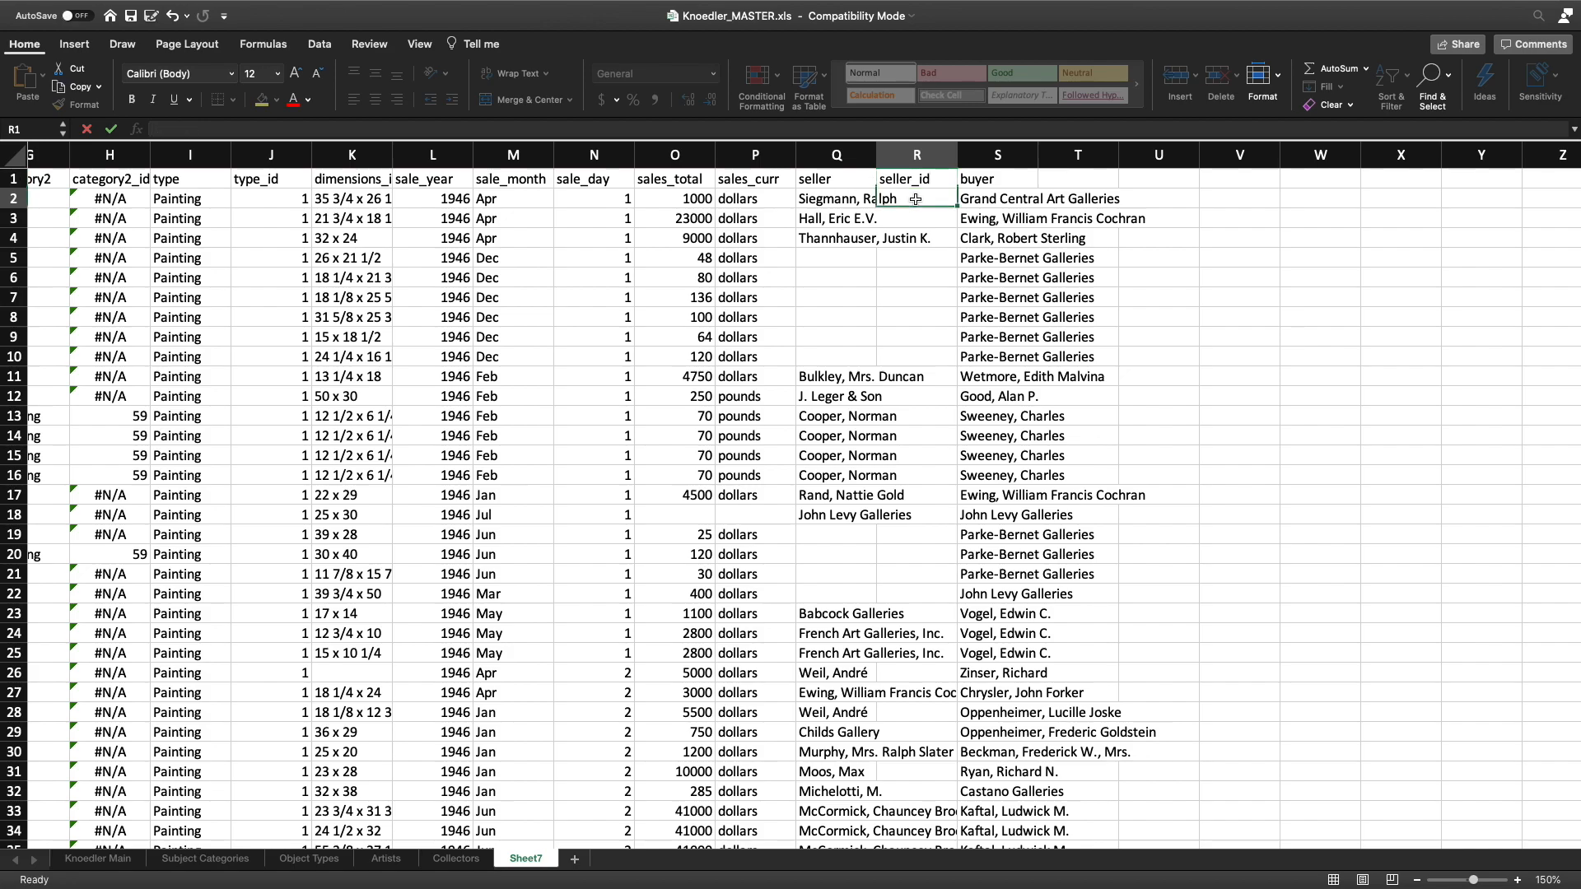
{"action": "type", "text": "="}
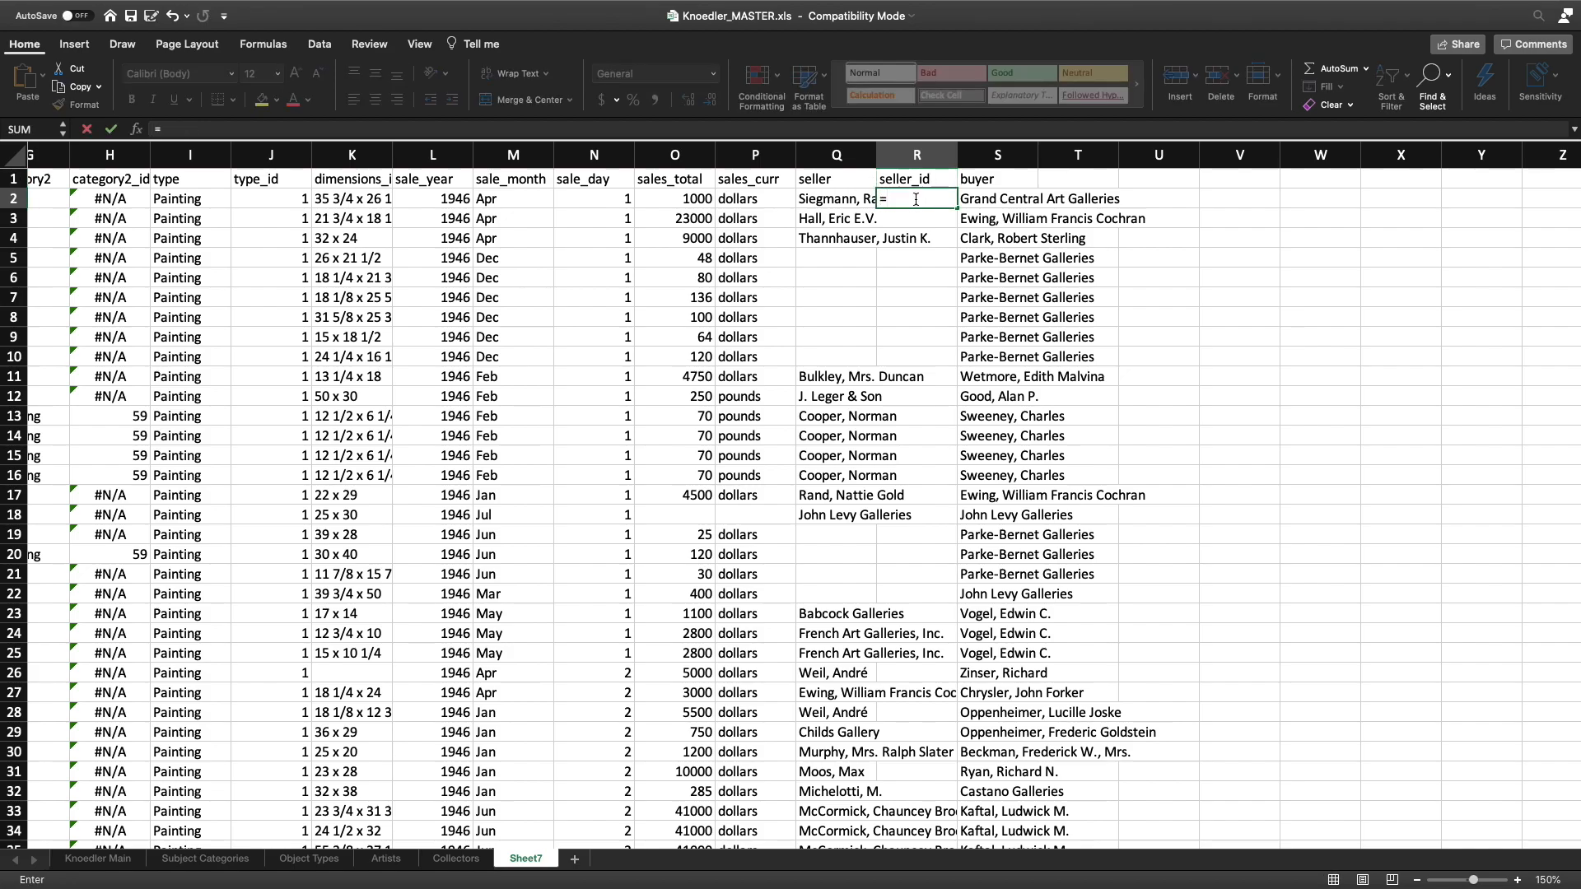
{"action": "type", "text": "vloo"}
{"action": "scroll", "coordinate": [916, 200], "scroll_direction": "down", "scroll_amount": 1}
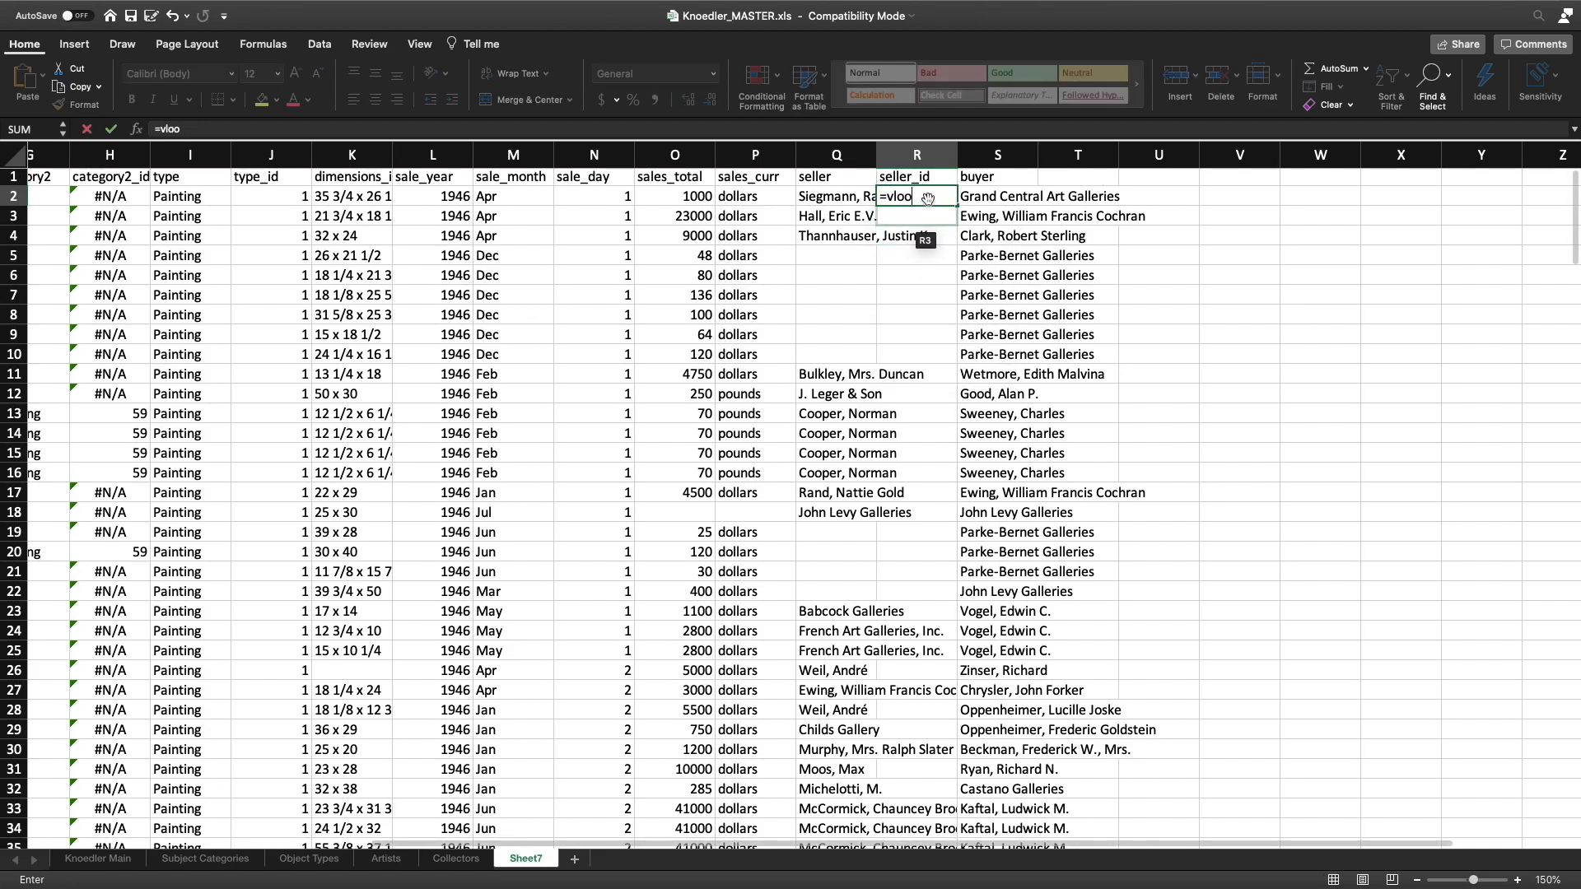
{"action": "type", "text": "k"}
{"action": "double_click", "coordinate": [904, 231]}
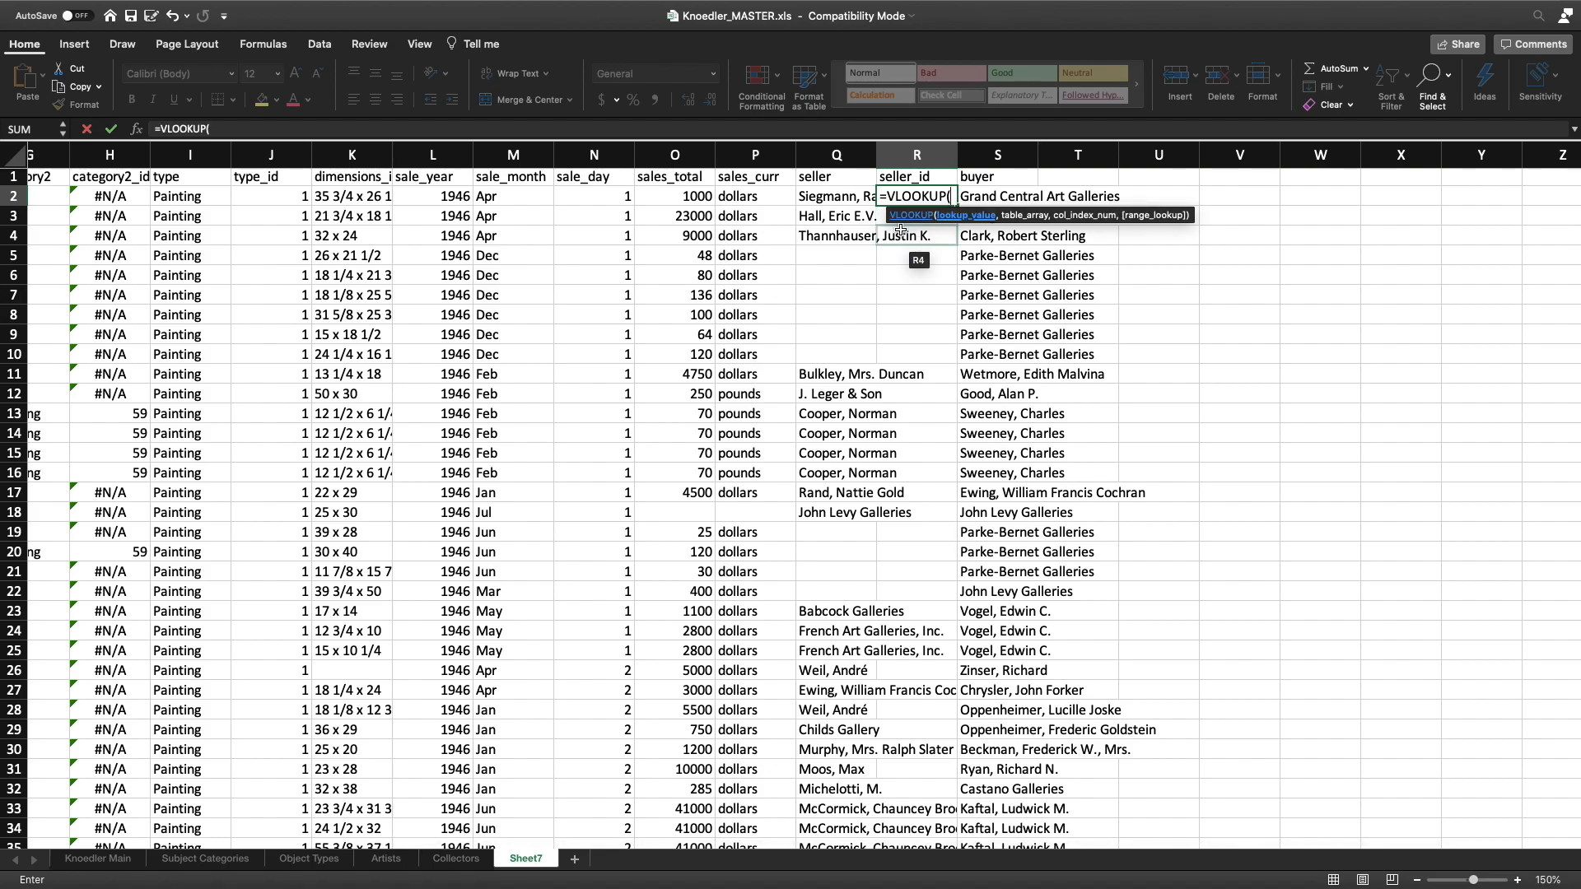
{"action": "left_click", "coordinate": [848, 200]}
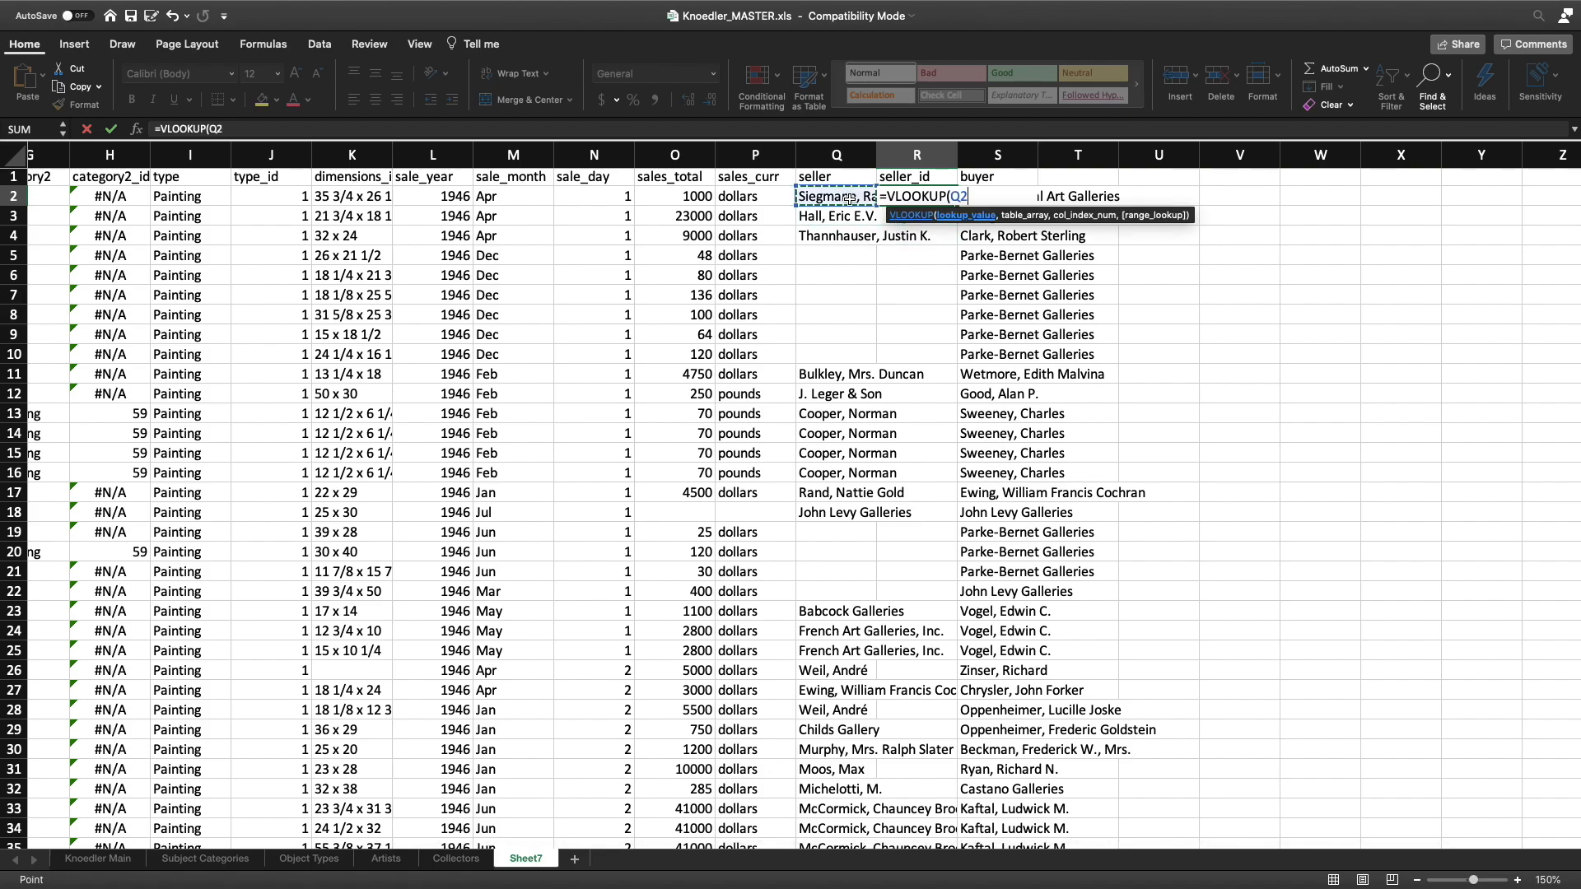
{"action": "type", "text": ","}
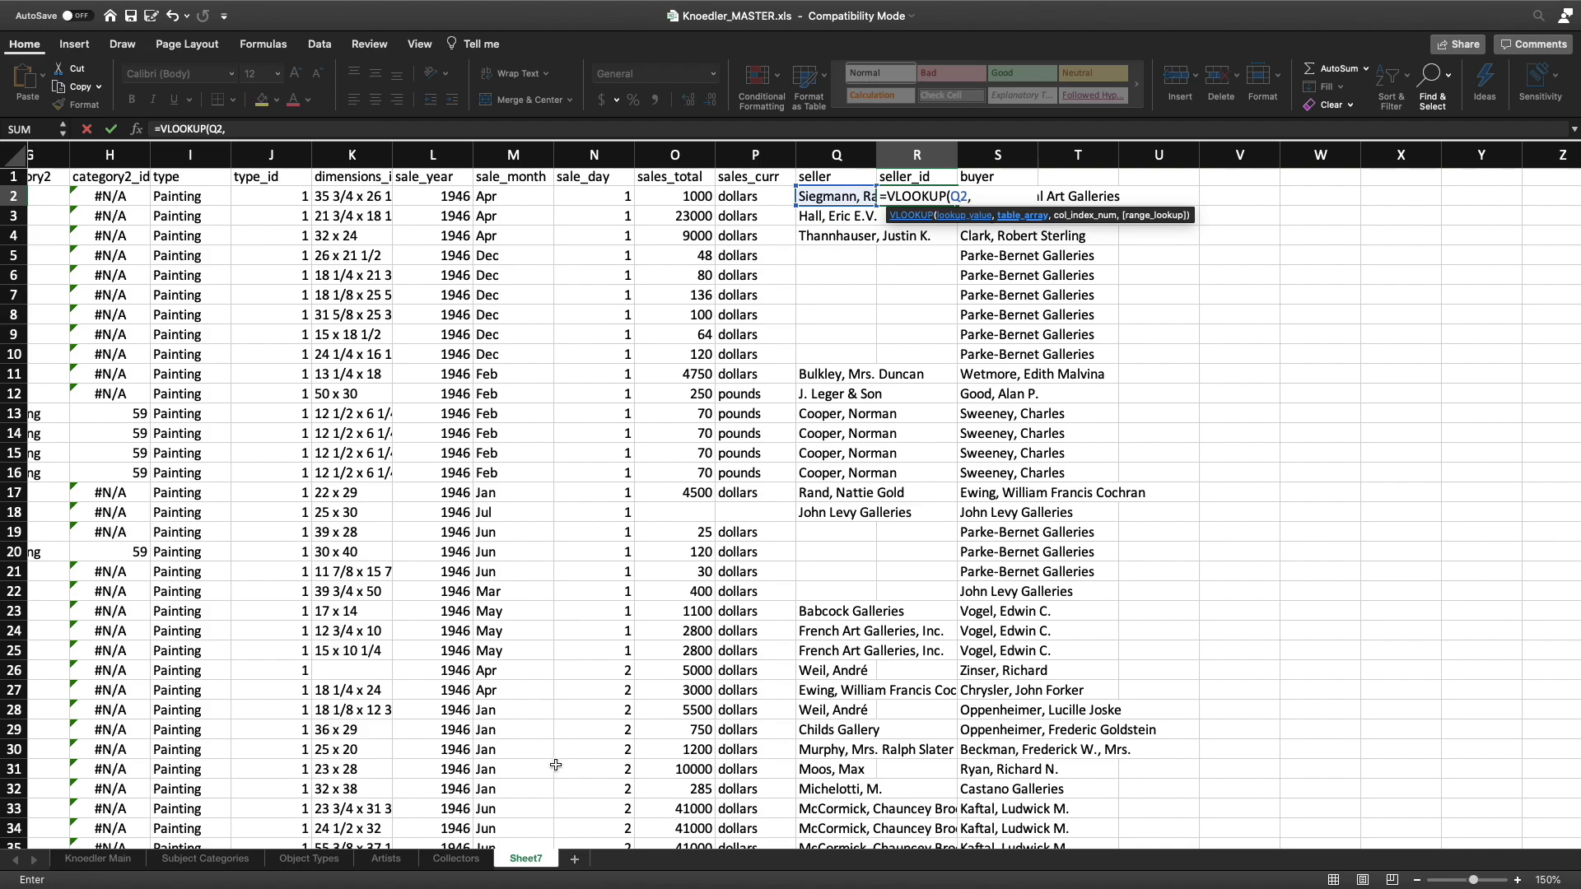
{"action": "left_click", "coordinate": [445, 864]}
{"action": "left_click_drag", "start_coordinate": [78, 153], "coordinate": [127, 154]}
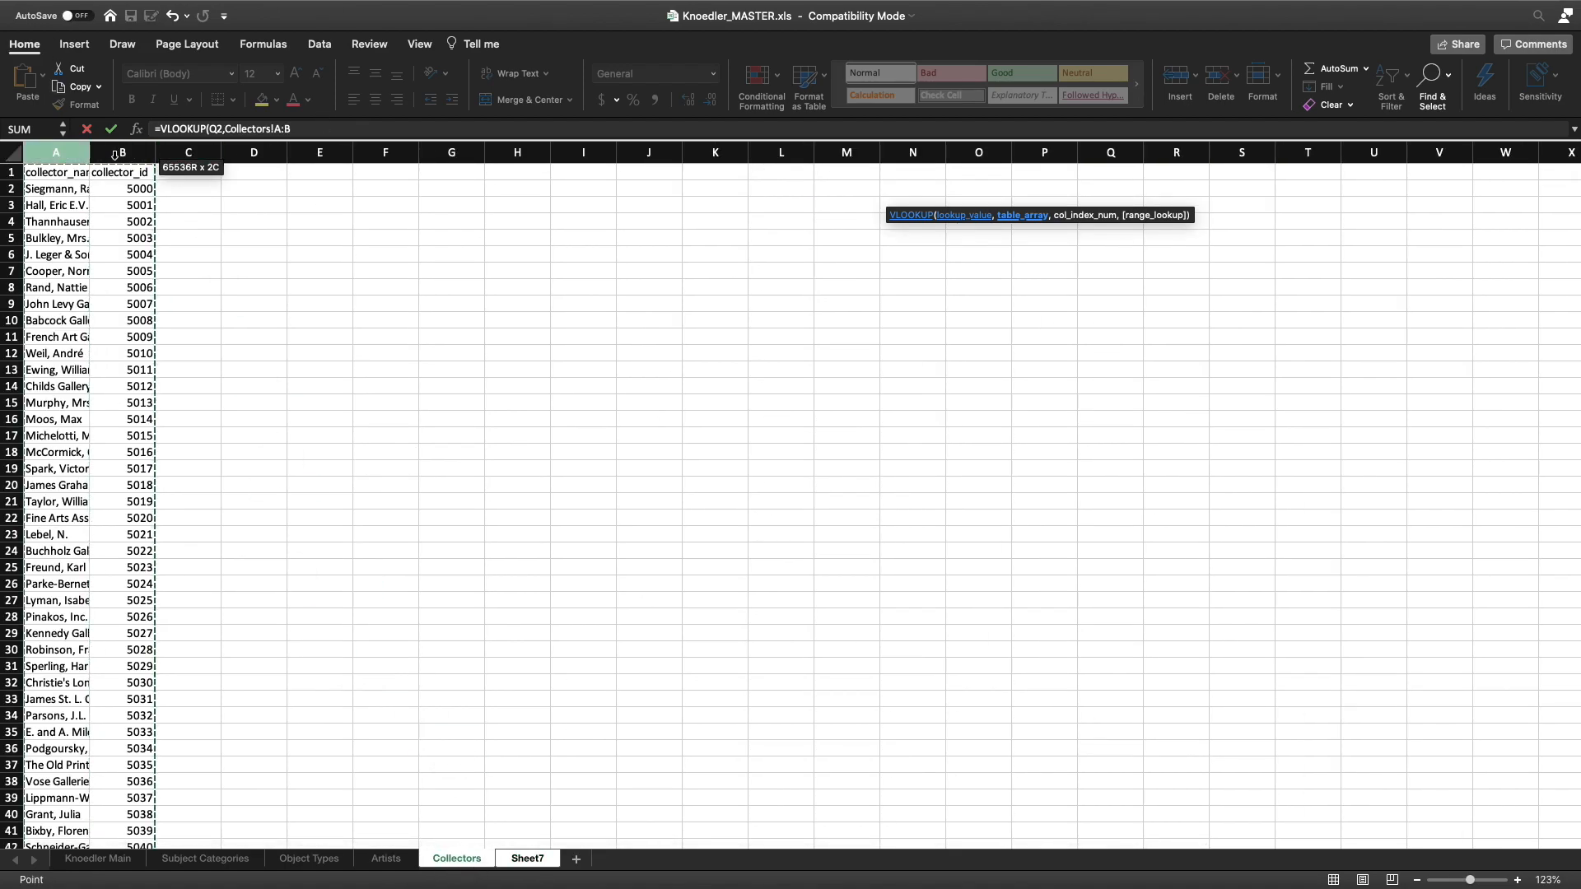
{"action": "type", "text": ","}
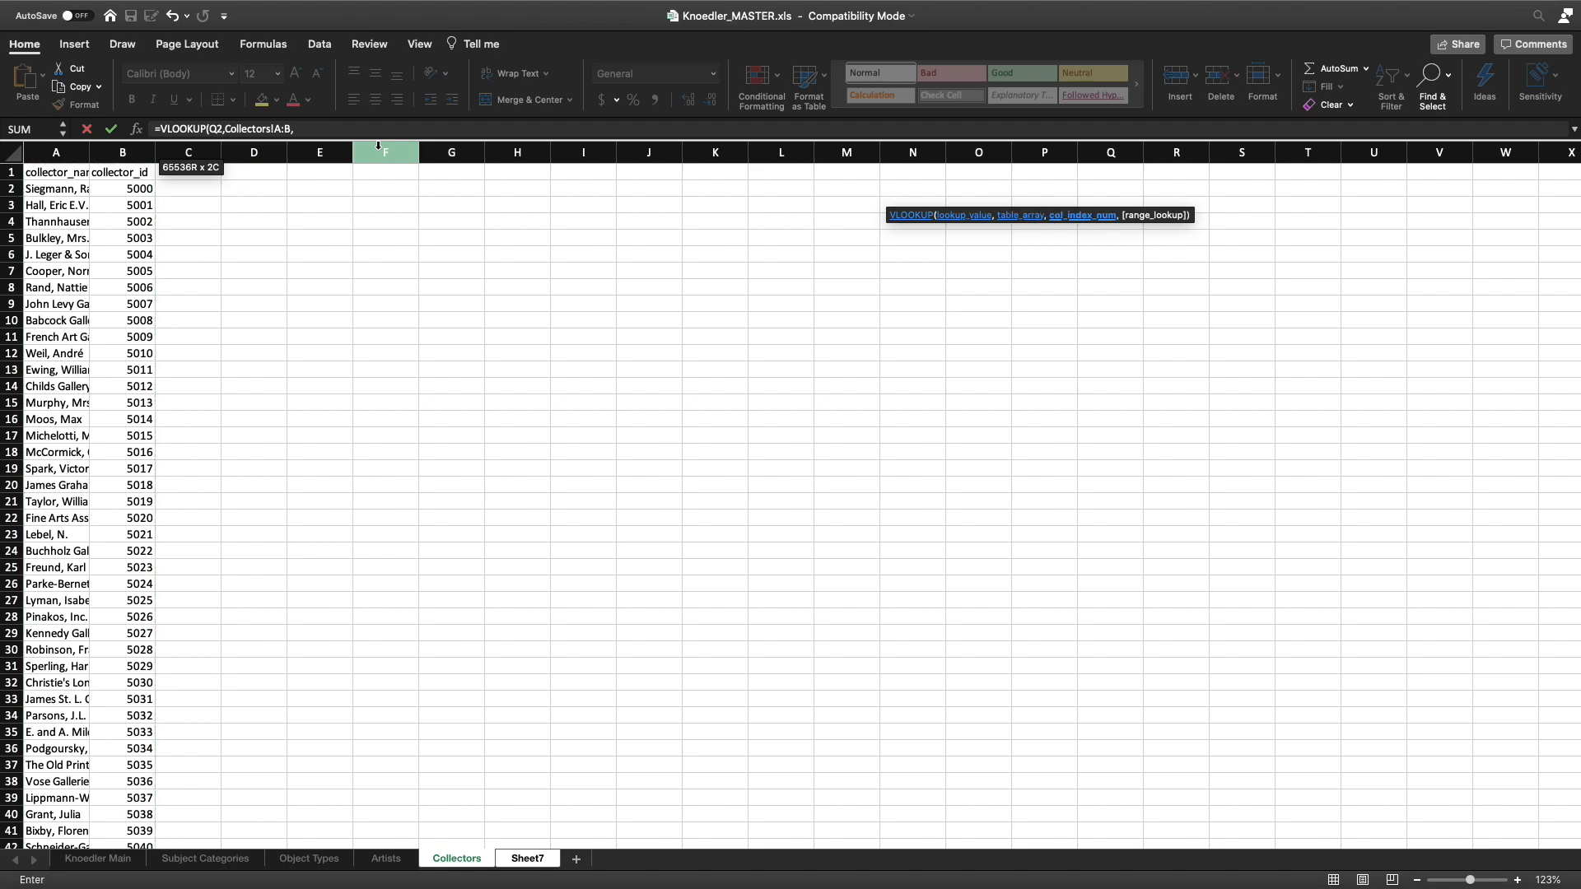
{"action": "left_click", "coordinate": [341, 132]}
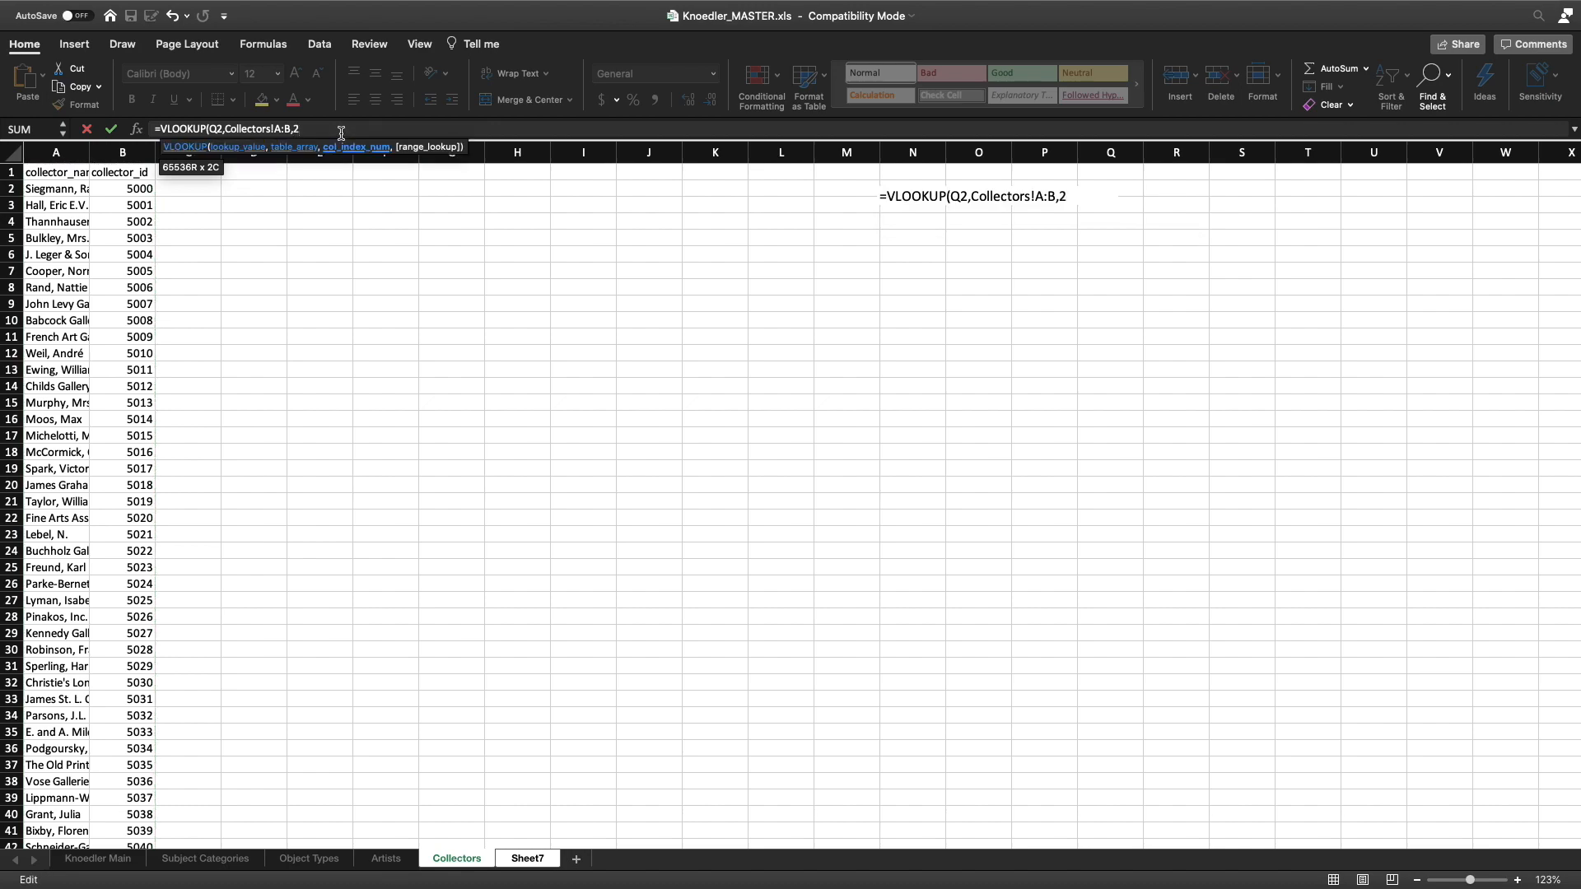
{"action": "type", "text": "2,FALSE)"}
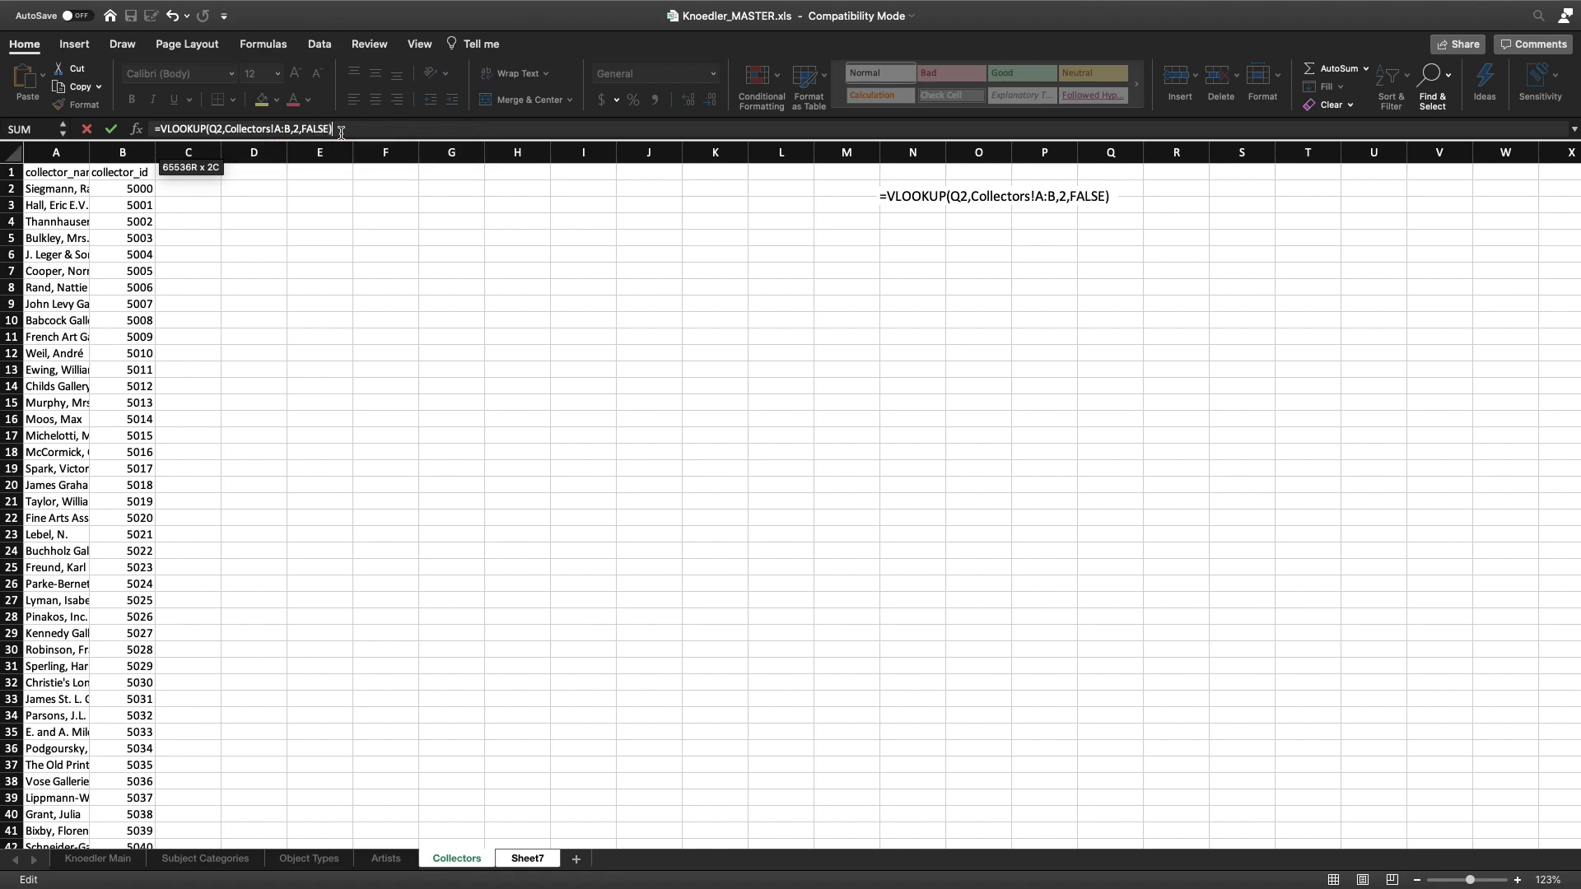
{"action": "key", "text": "Return"}
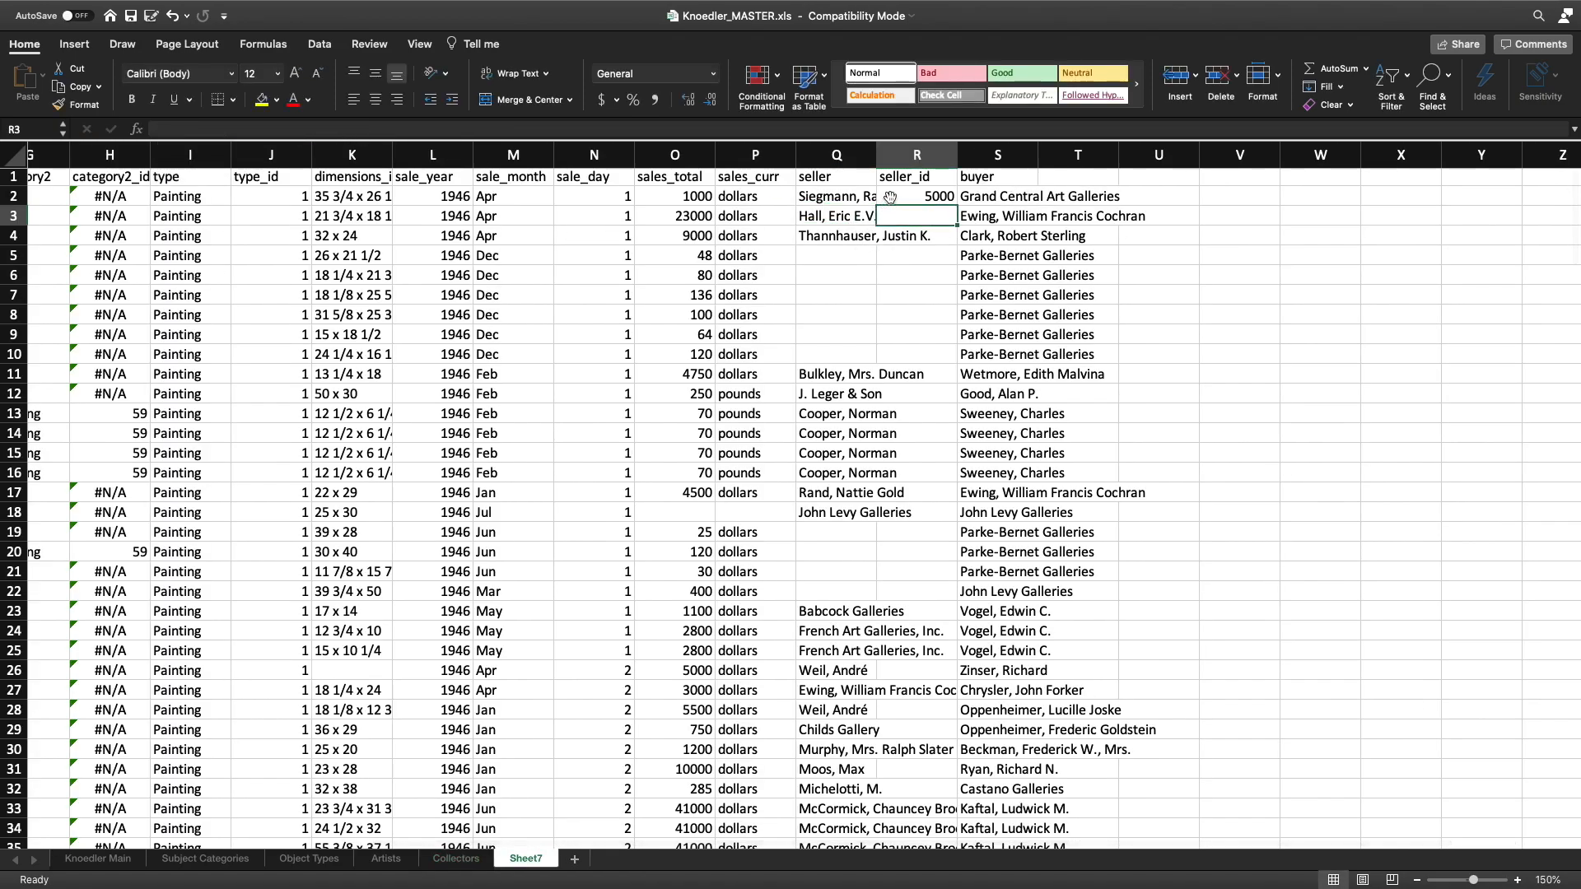
{"action": "left_click", "coordinate": [888, 199]}
{"action": "double_click", "coordinate": [956, 204]}
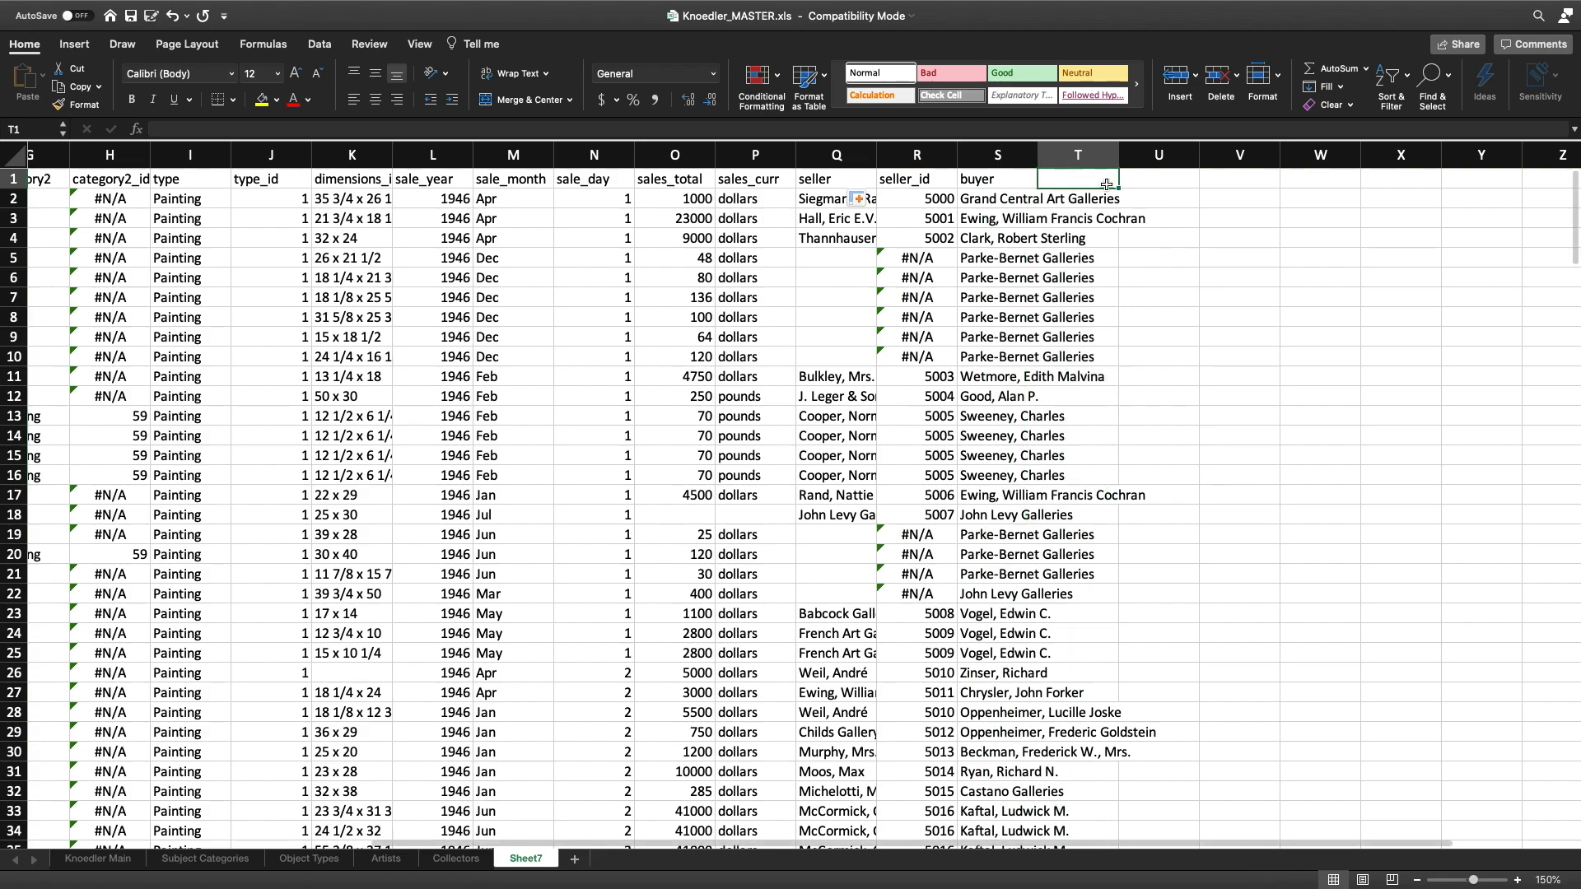
Head column T buyer_id in T1, and copy R2's formula =VLOOKUP(Q2,Collectors!A:B,2,FALSE) unchanged into T2.
{"action": "left_click", "coordinate": [1063, 178]}
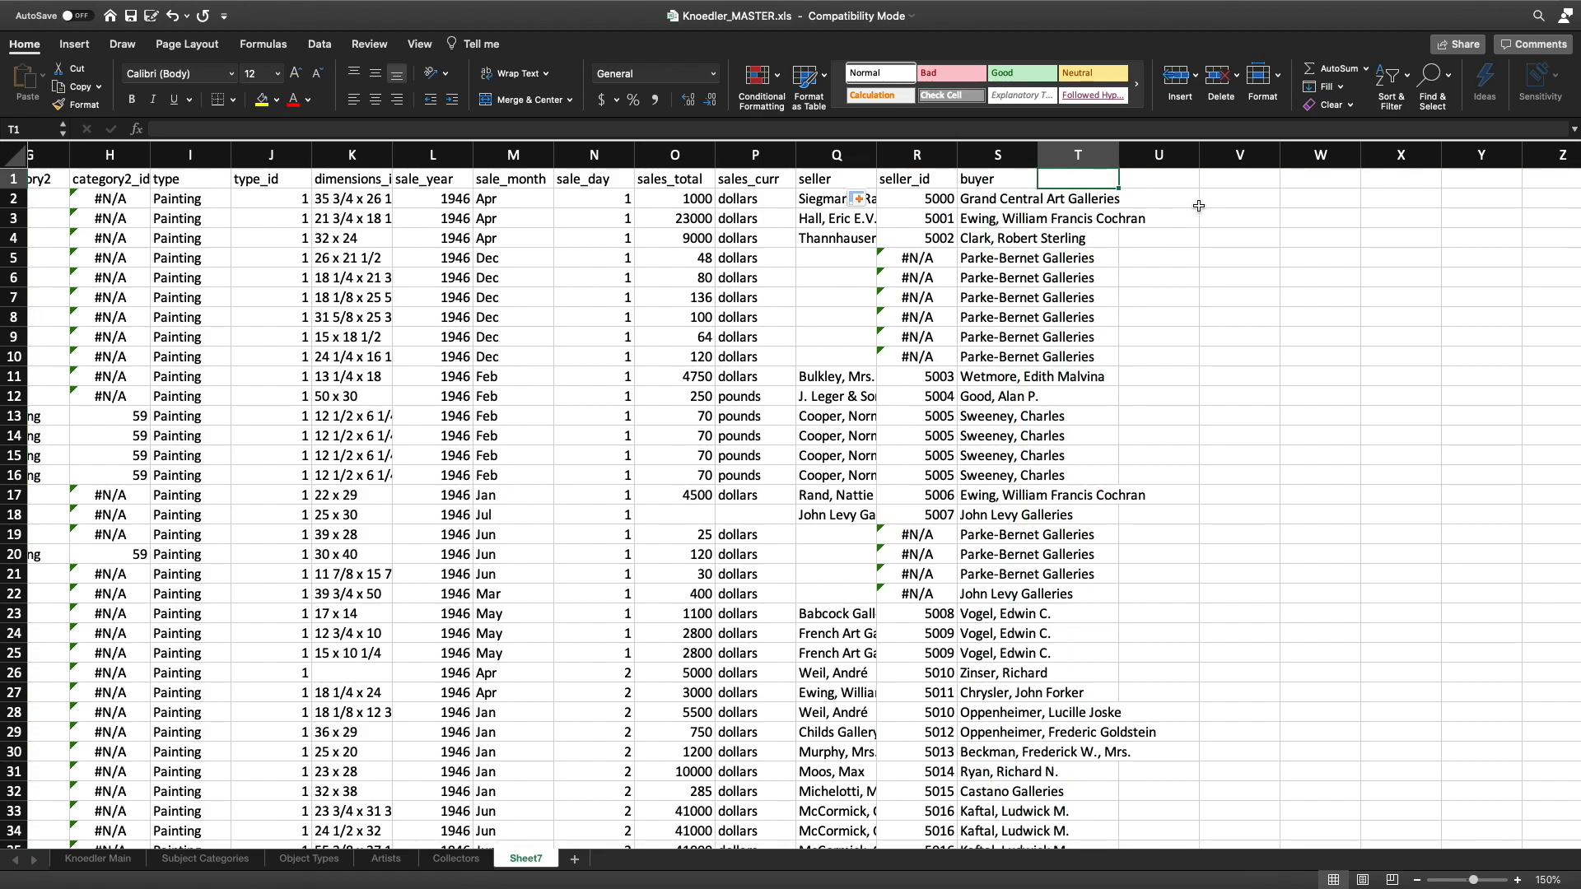
{"action": "type", "text": "buyer_id"}
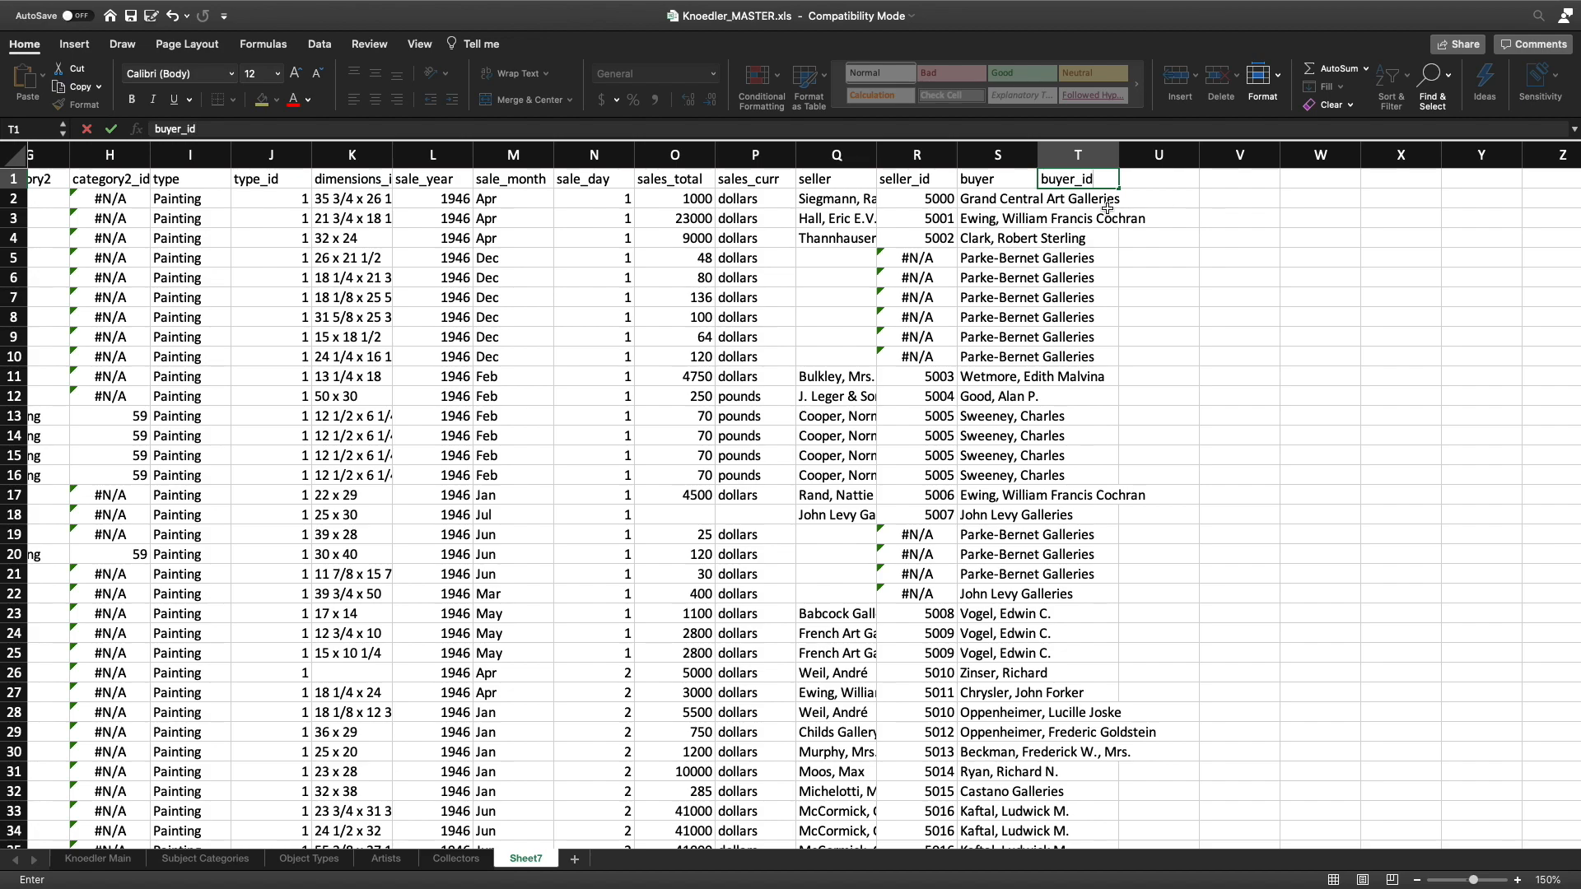
{"action": "left_click", "coordinate": [917, 200]}
{"action": "left_click", "coordinate": [639, 127]}
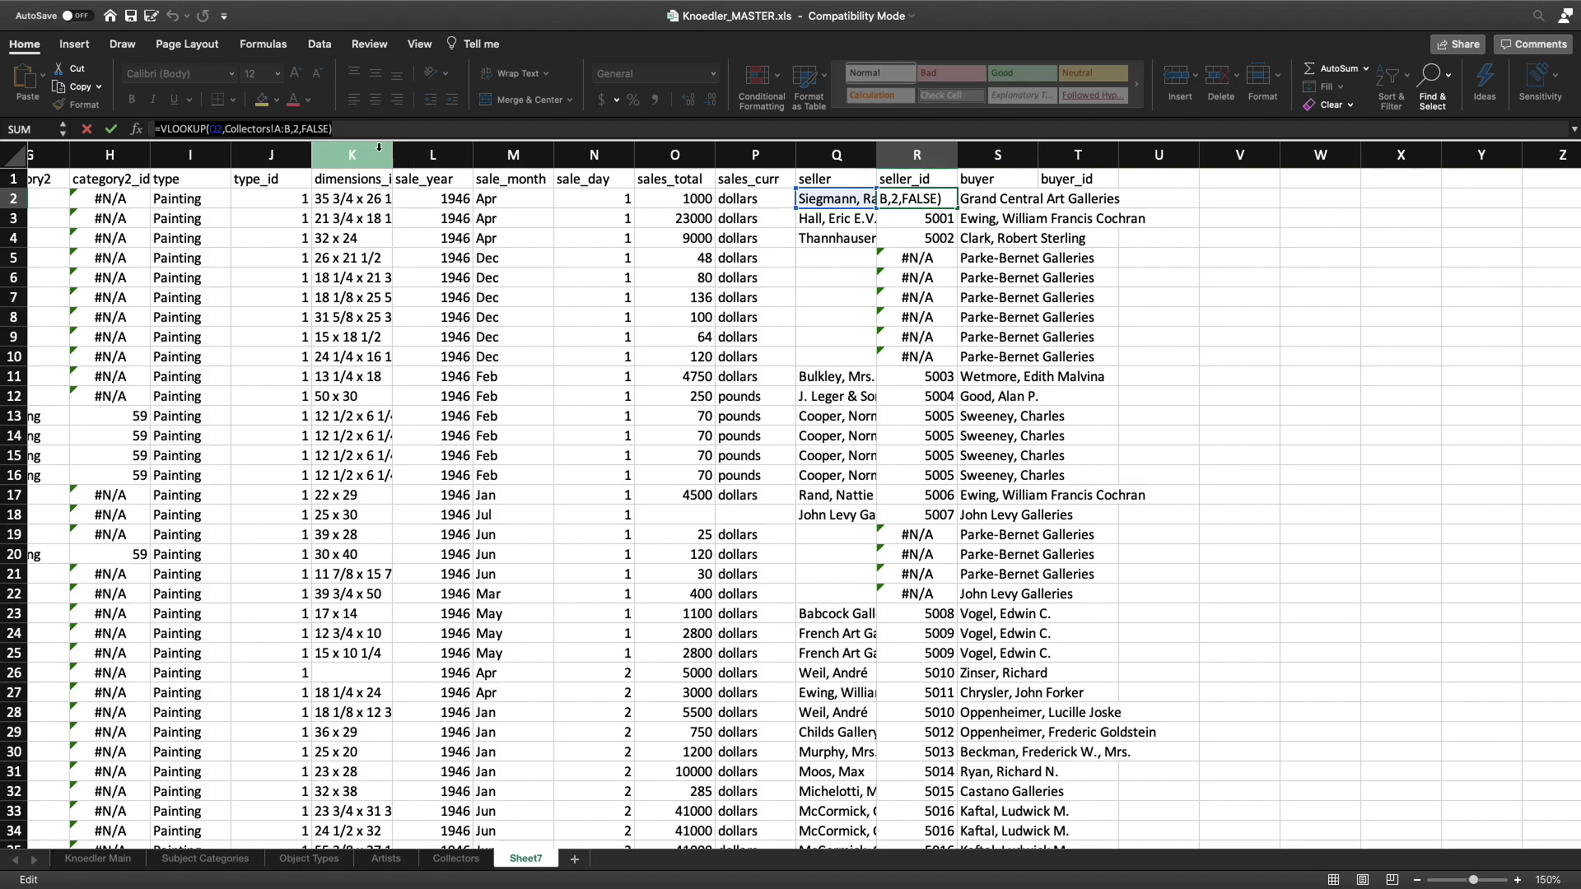
{"action": "right_click", "coordinate": [262, 130]}
{"action": "key", "text": "Return"}
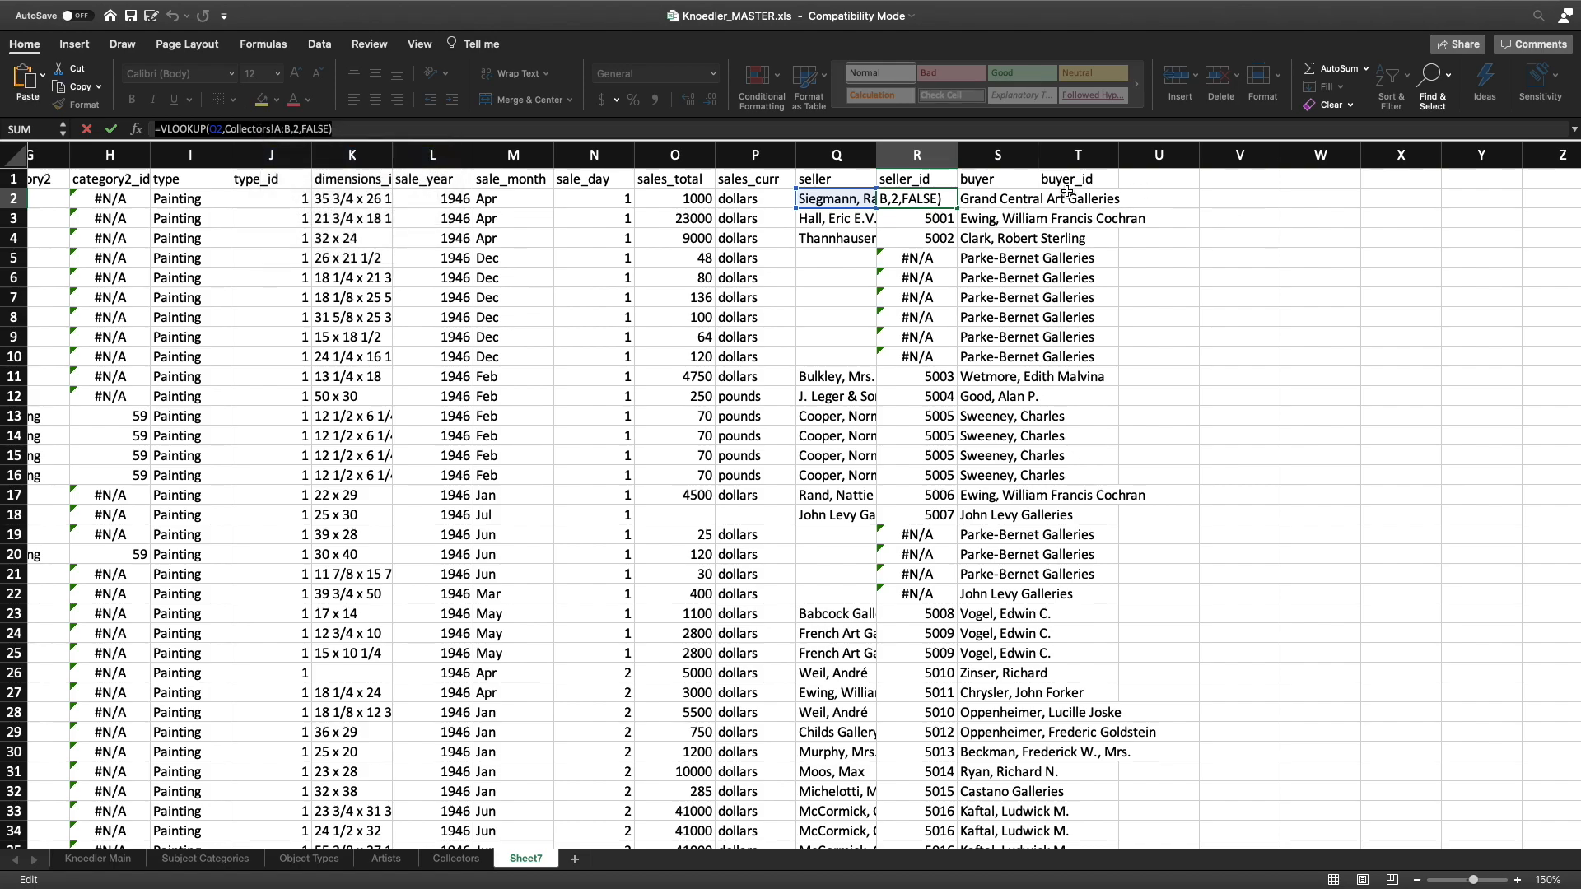
{"action": "left_click", "coordinate": [1091, 199]}
{"action": "key", "text": "super+z"}
{"action": "key", "text": "Return"}
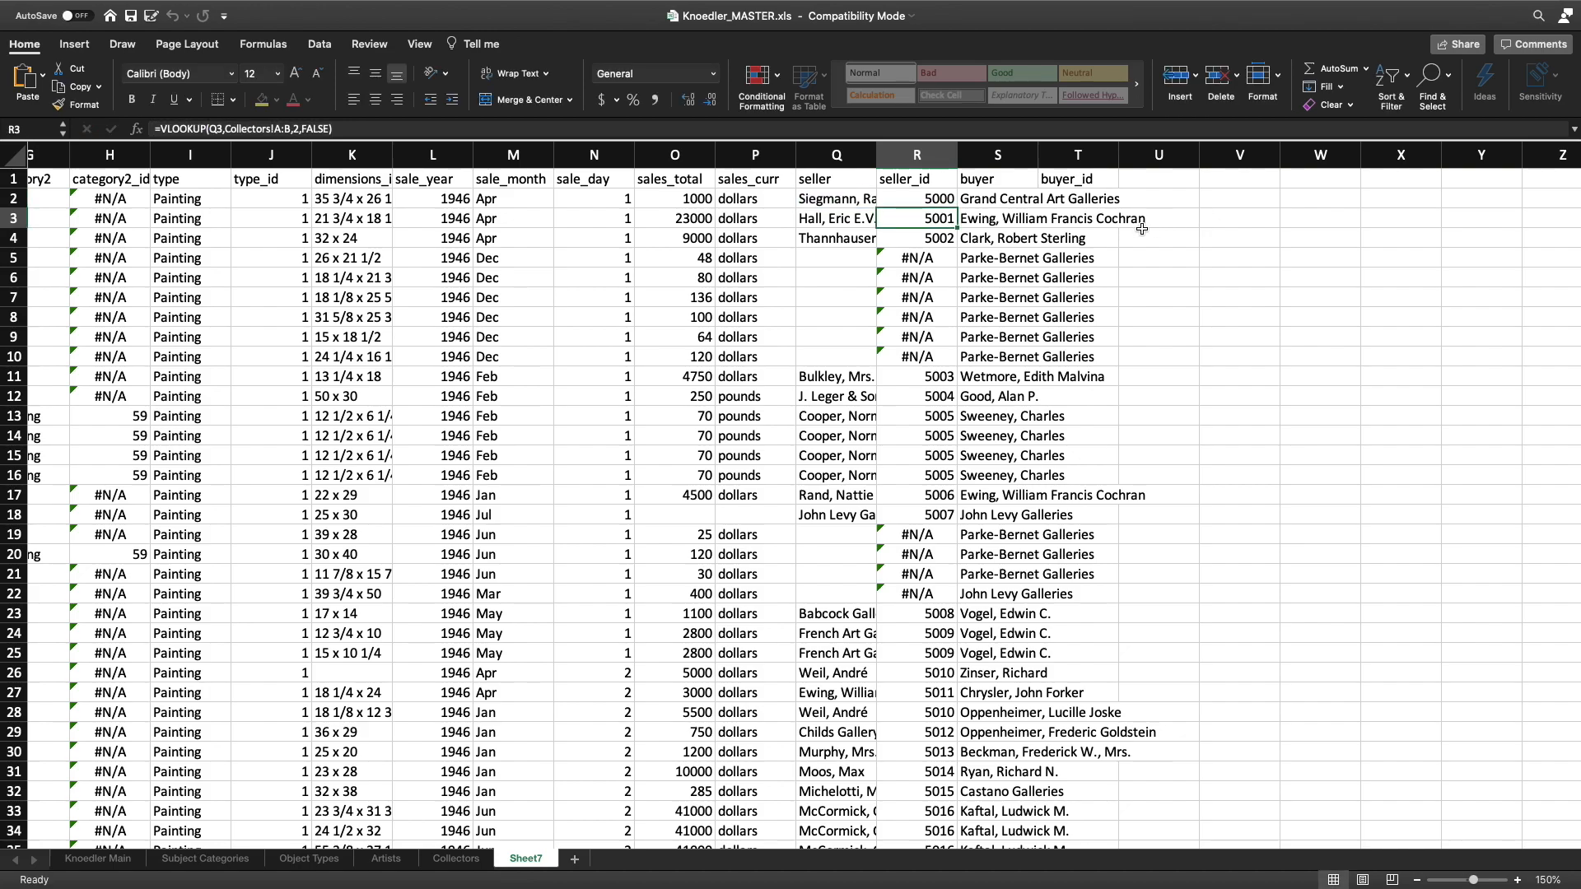
{"action": "left_click", "coordinate": [1079, 200]}
{"action": "left_click", "coordinate": [938, 130]}
{"action": "type", "text": "=VLOOKUP(Q2,Collectors!A:B,2,FALSE)"}
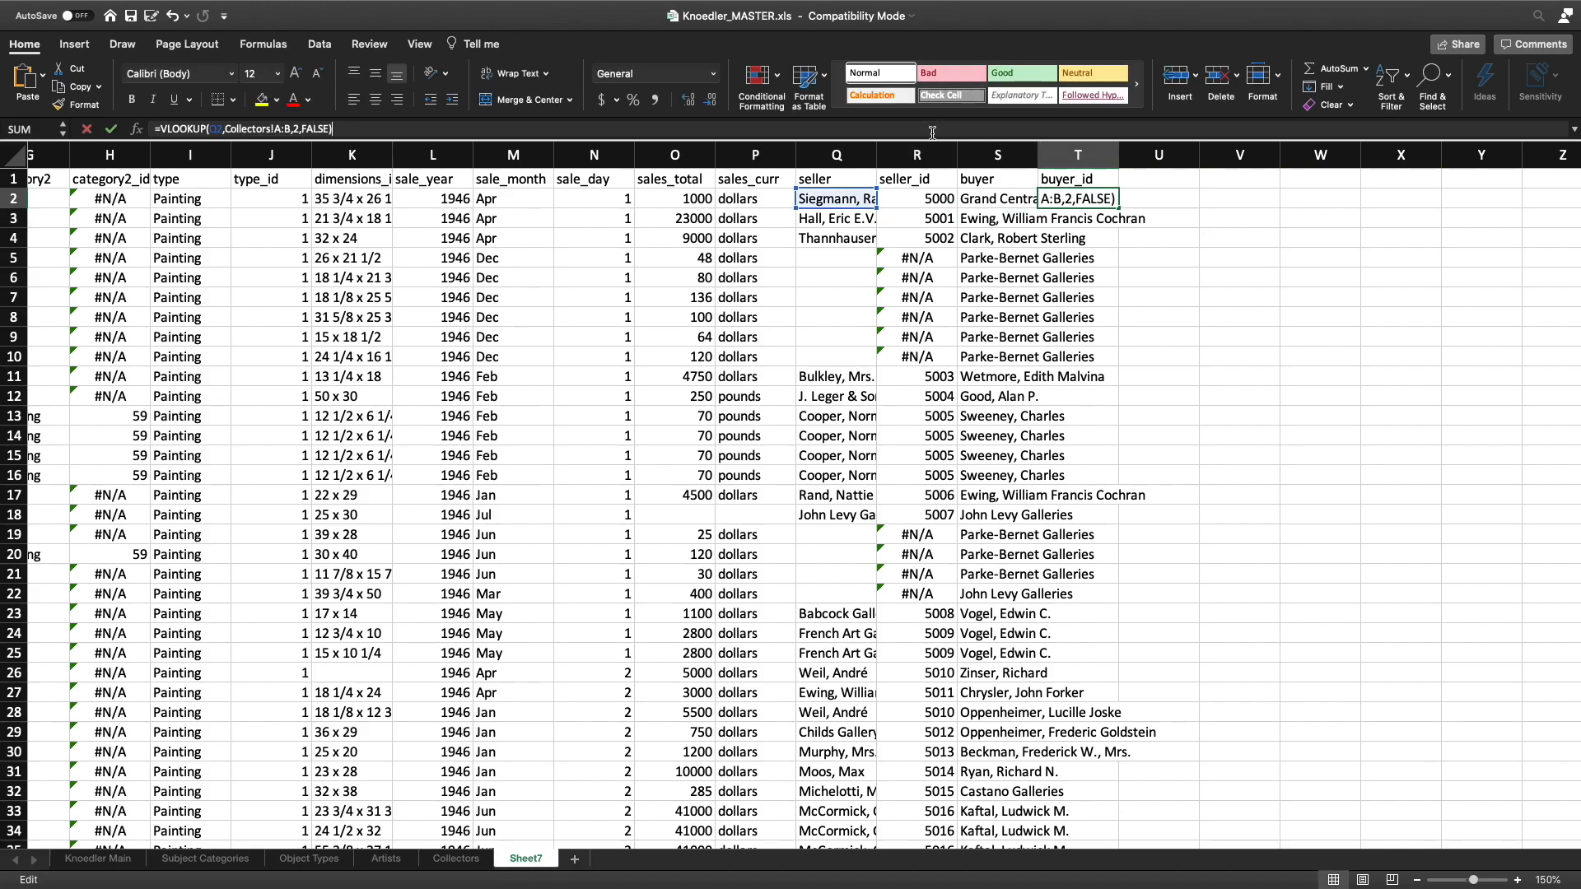
Change the lookup value in T2's formula to S2, and fill the formula down the buyer_id column.
{"action": "scroll", "coordinate": [320, 134], "scroll_direction": "up", "scroll_amount": 5}
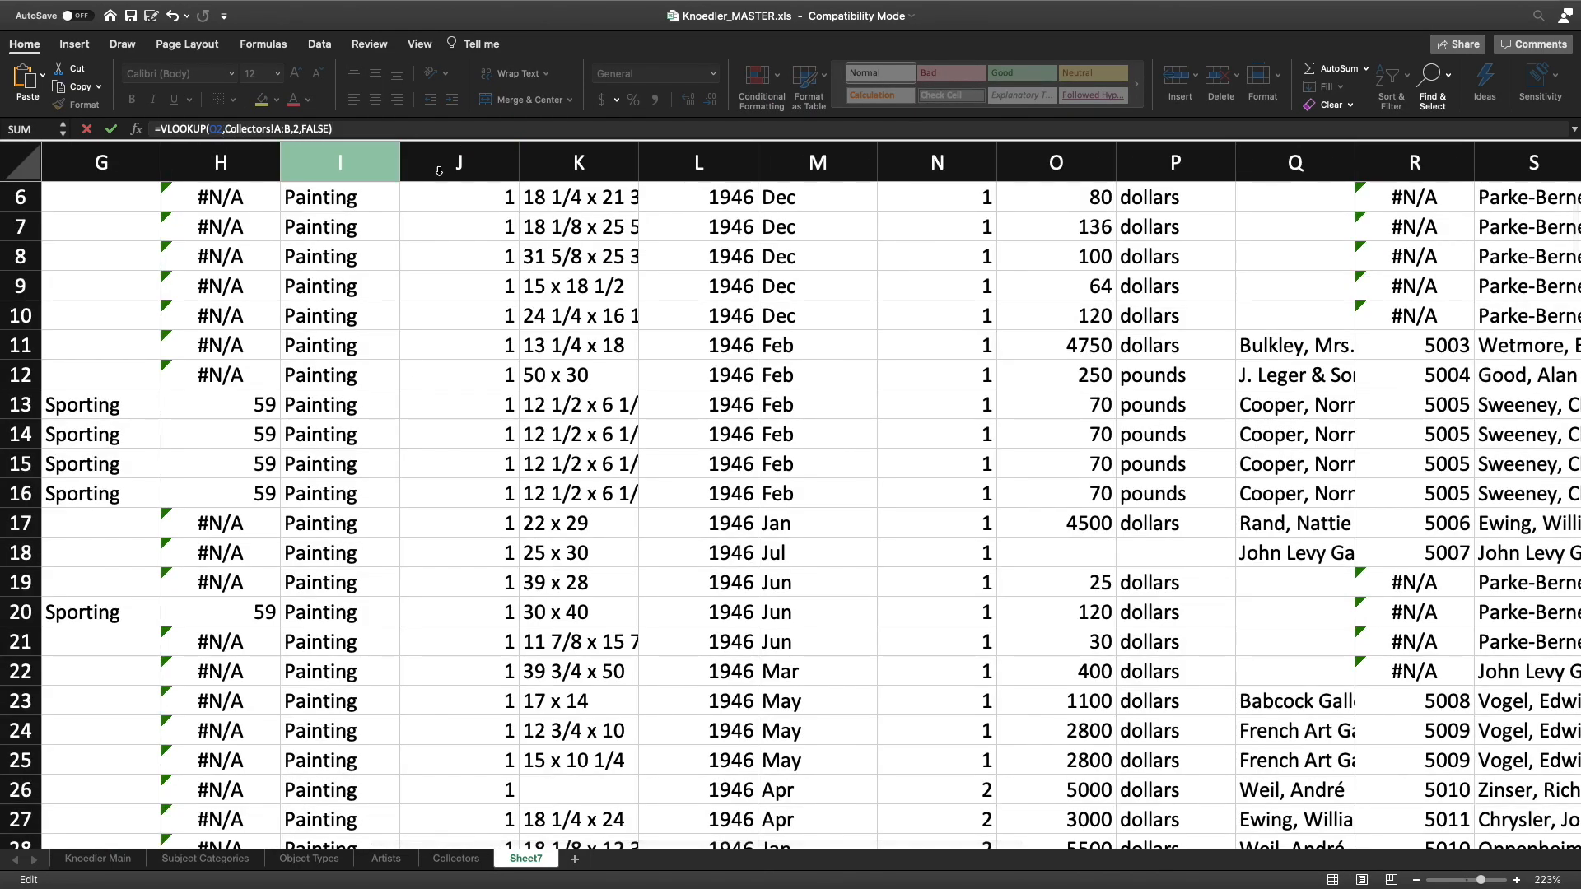
{"action": "scroll", "coordinate": [1266, 342], "scroll_direction": "right", "scroll_amount": 10}
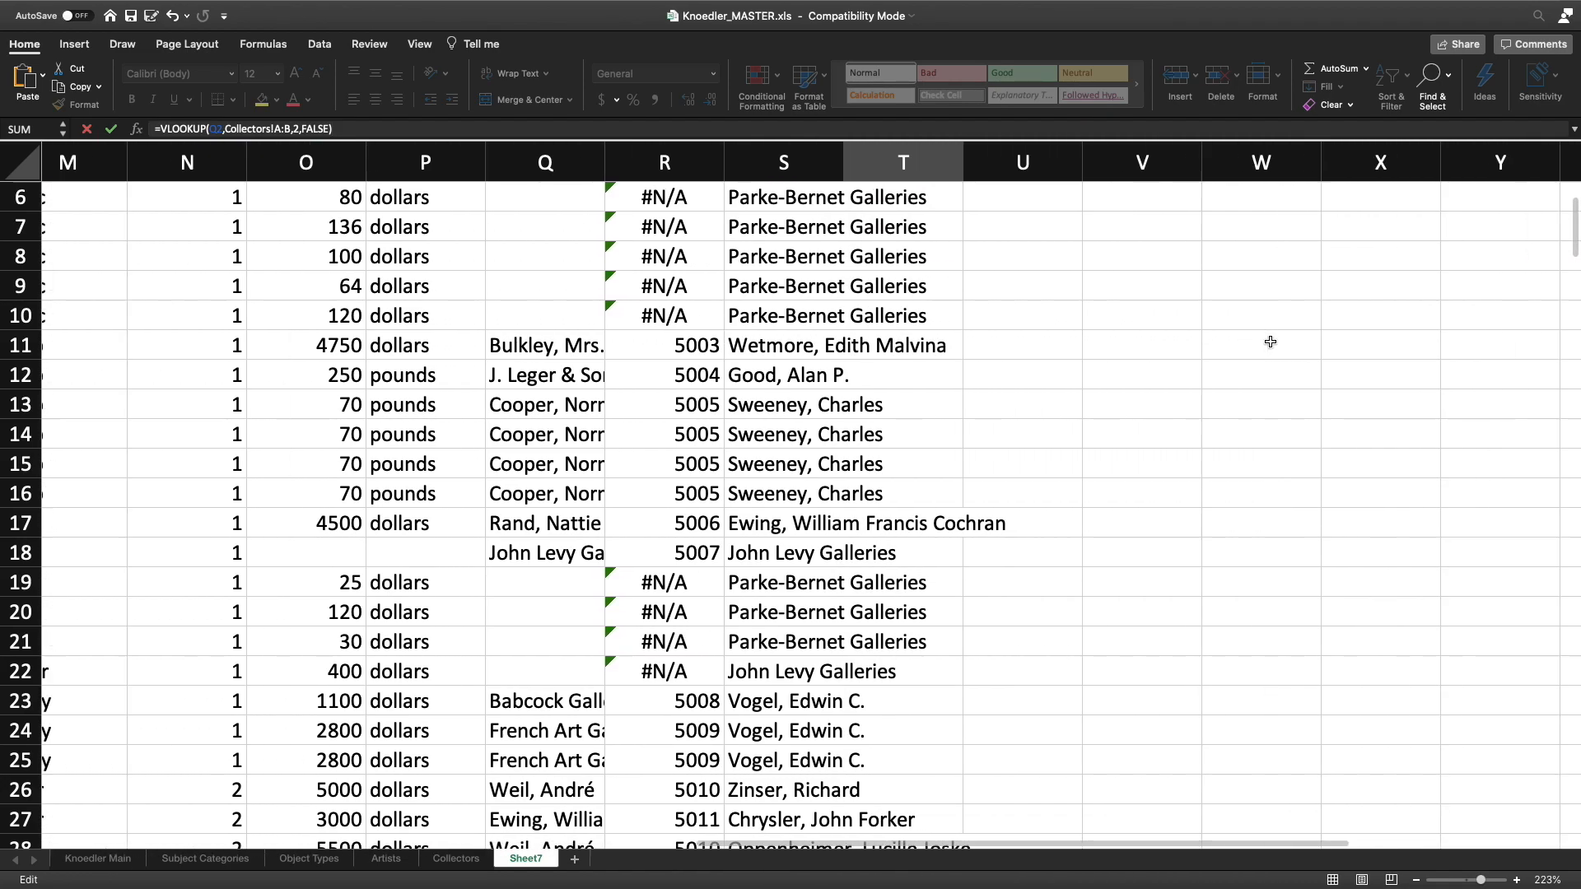
{"action": "scroll", "coordinate": [607, 252], "scroll_direction": "up", "scroll_amount": 3}
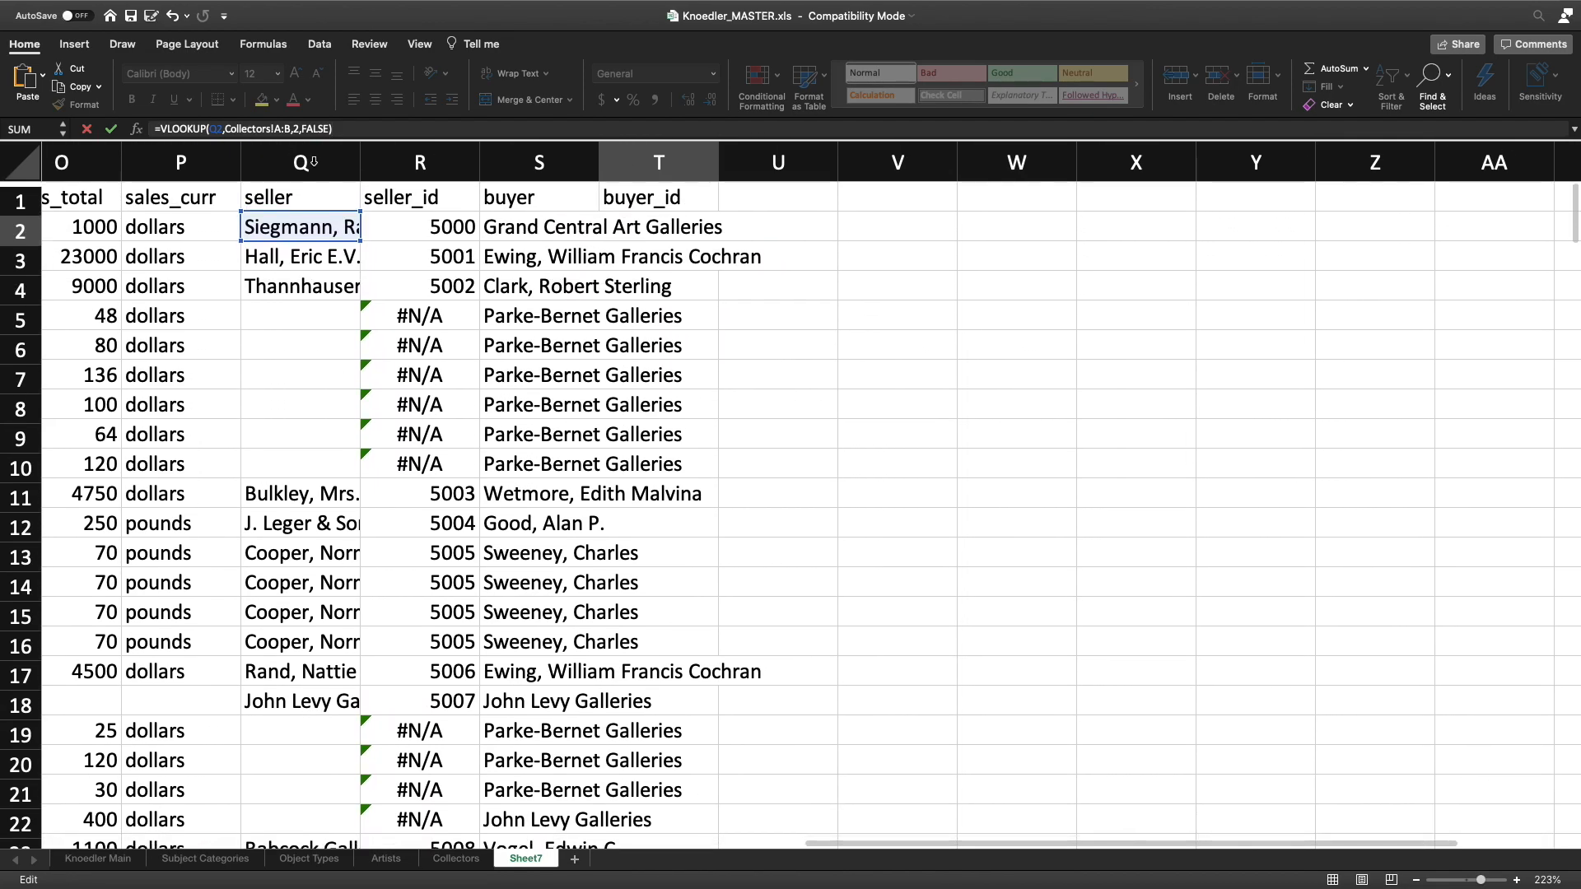
{"action": "double_click", "coordinate": [219, 129]}
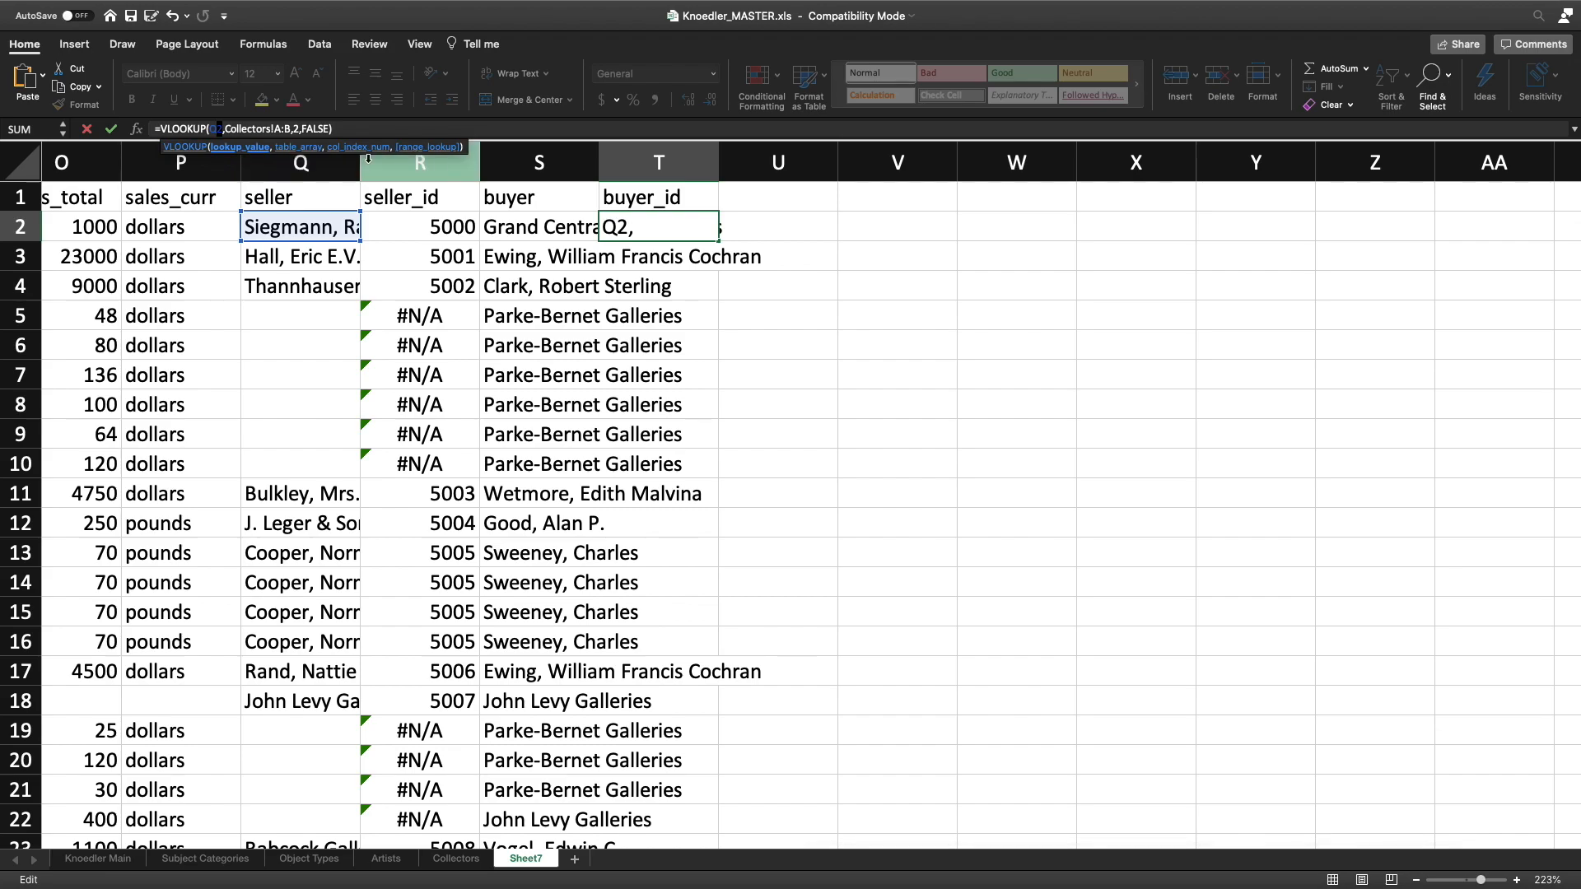
{"action": "key", "text": "BackSpace"}
{"action": "type", "text": "S"}
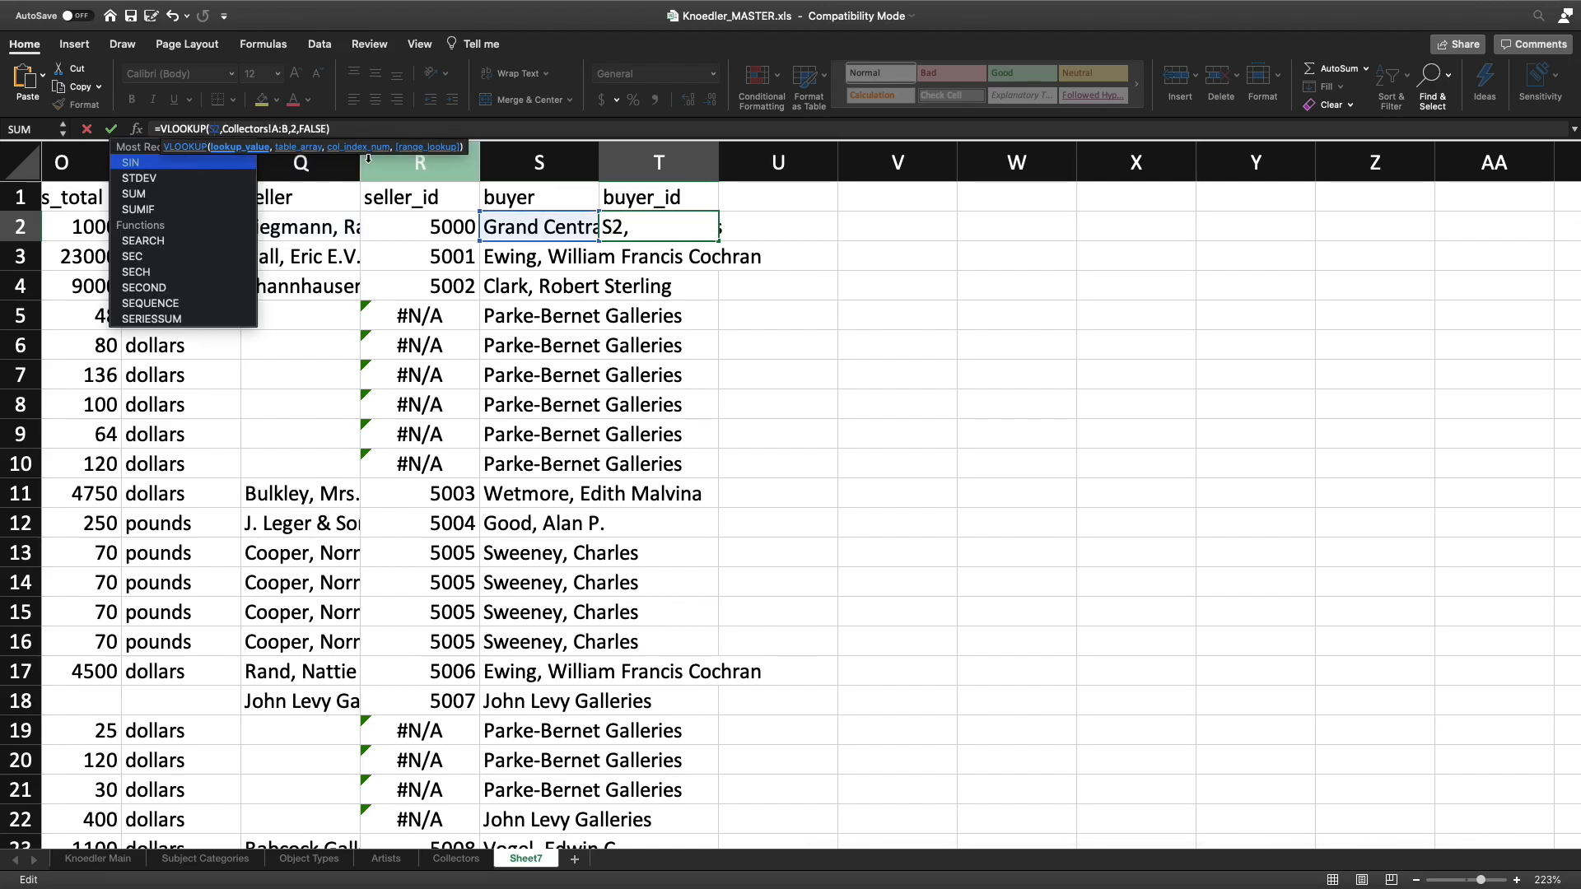
{"action": "key", "text": "Return"}
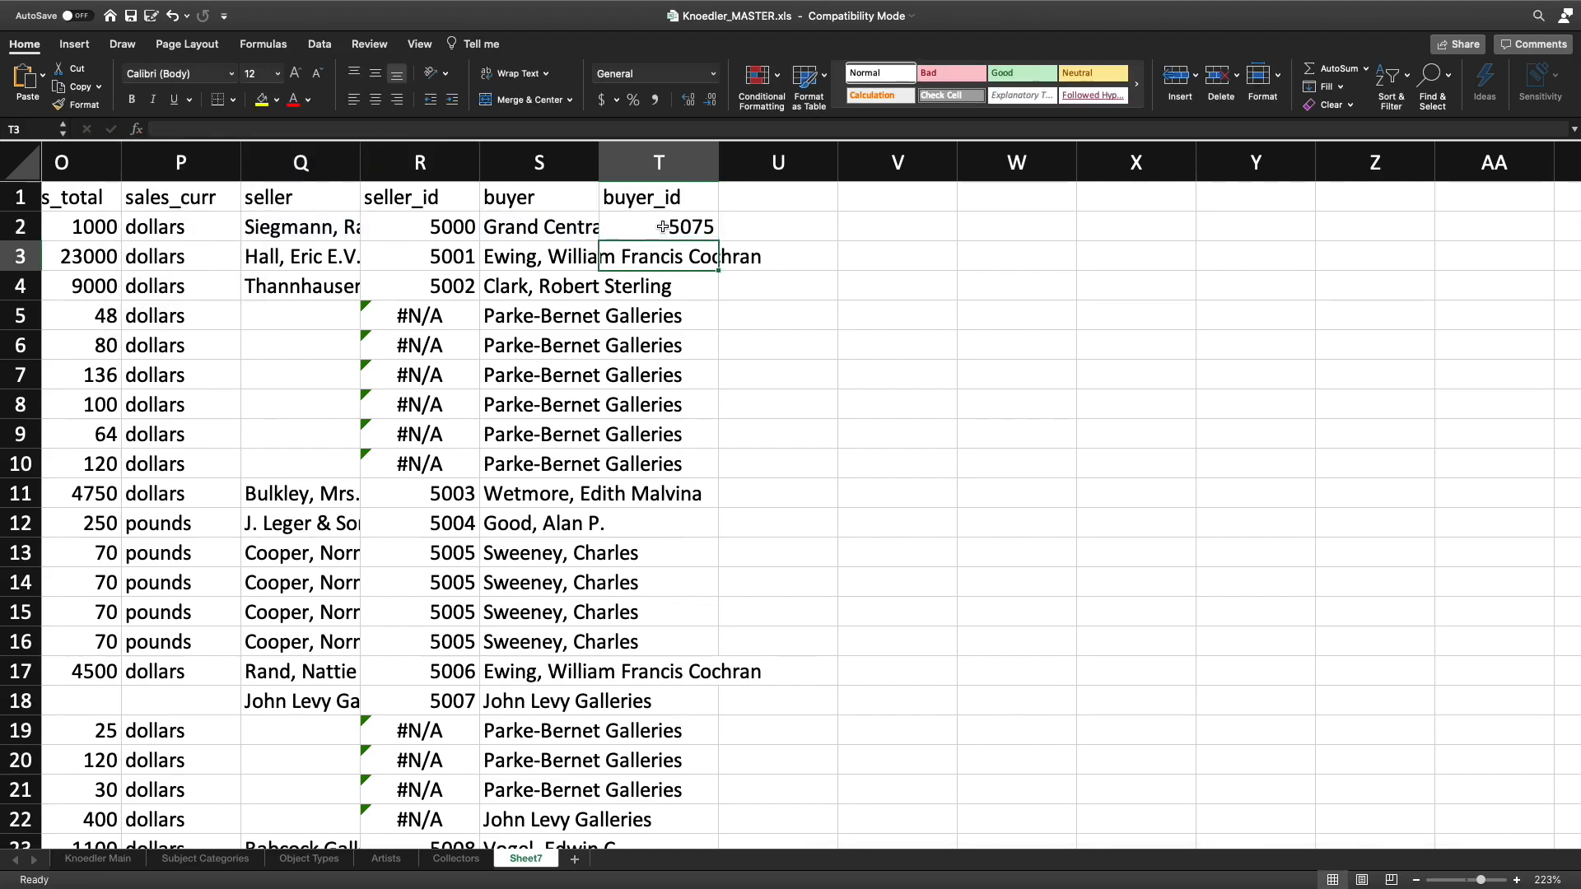
{"action": "left_click", "coordinate": [663, 227]}
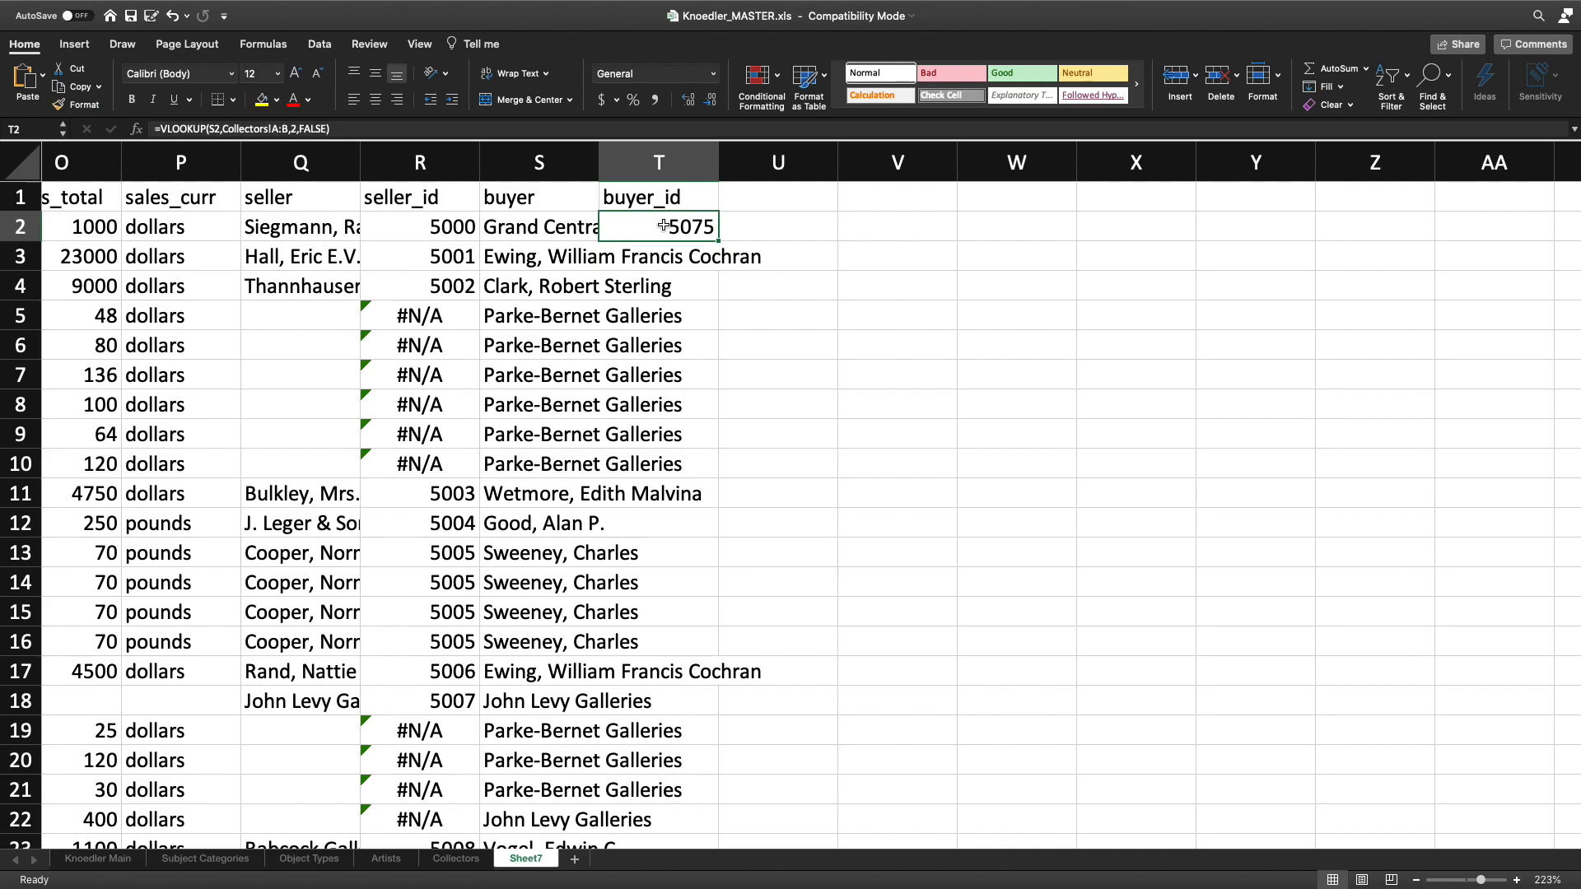
{"action": "double_click", "coordinate": [719, 241]}
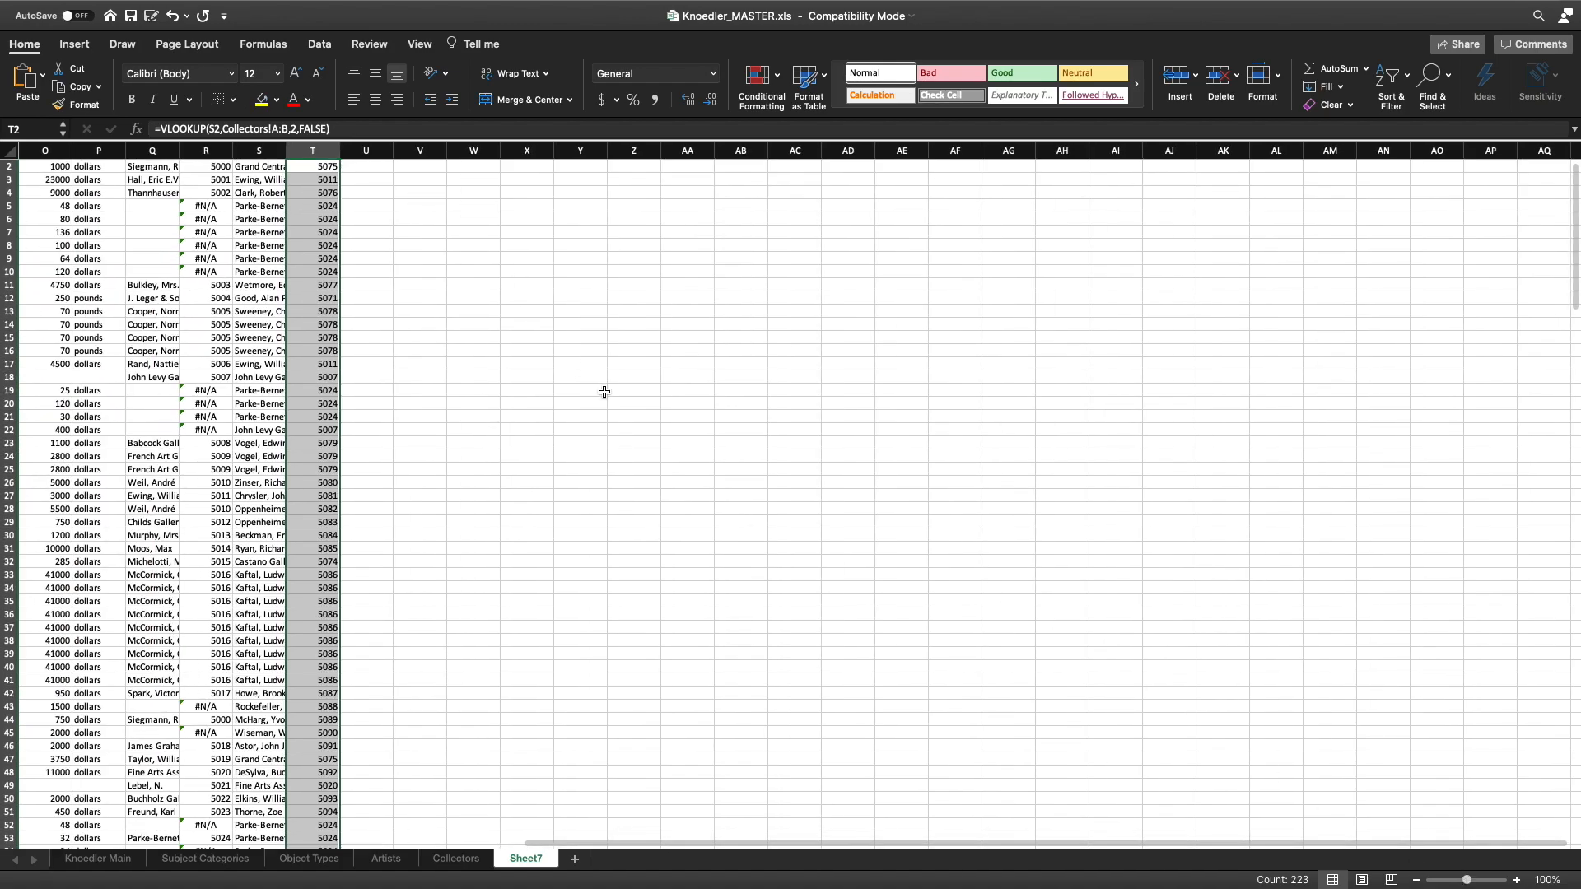
Copy the whole of Sheet7 and paste it as values only into a new sheet, starting at A1.
{"action": "scroll", "coordinate": [601, 387], "scroll_direction": "left", "scroll_amount": 10}
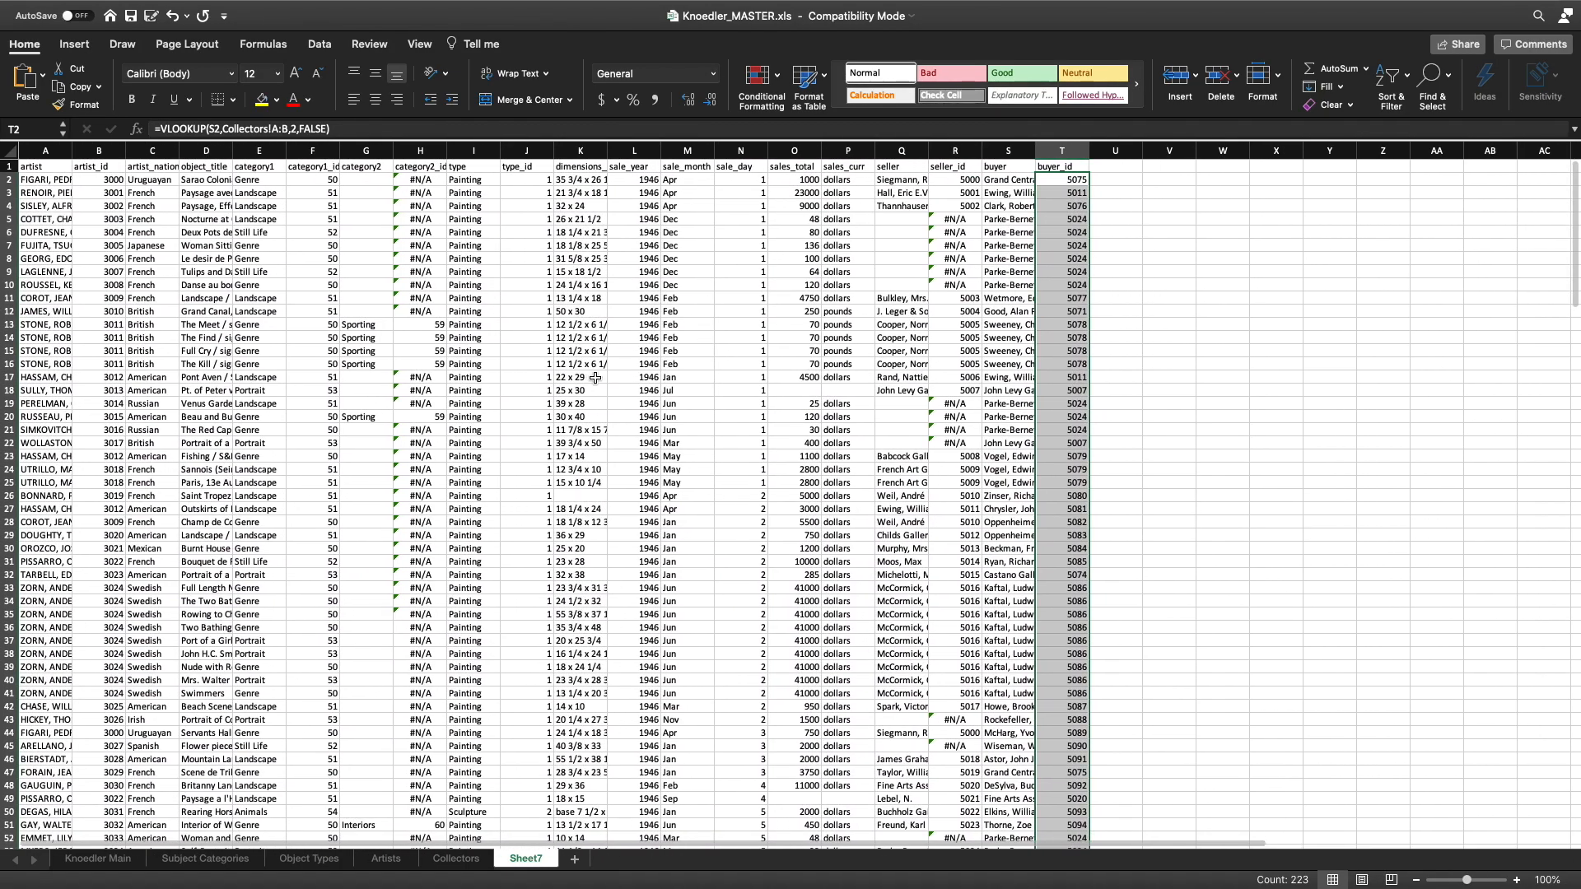
{"action": "left_click", "coordinate": [131, 259]}
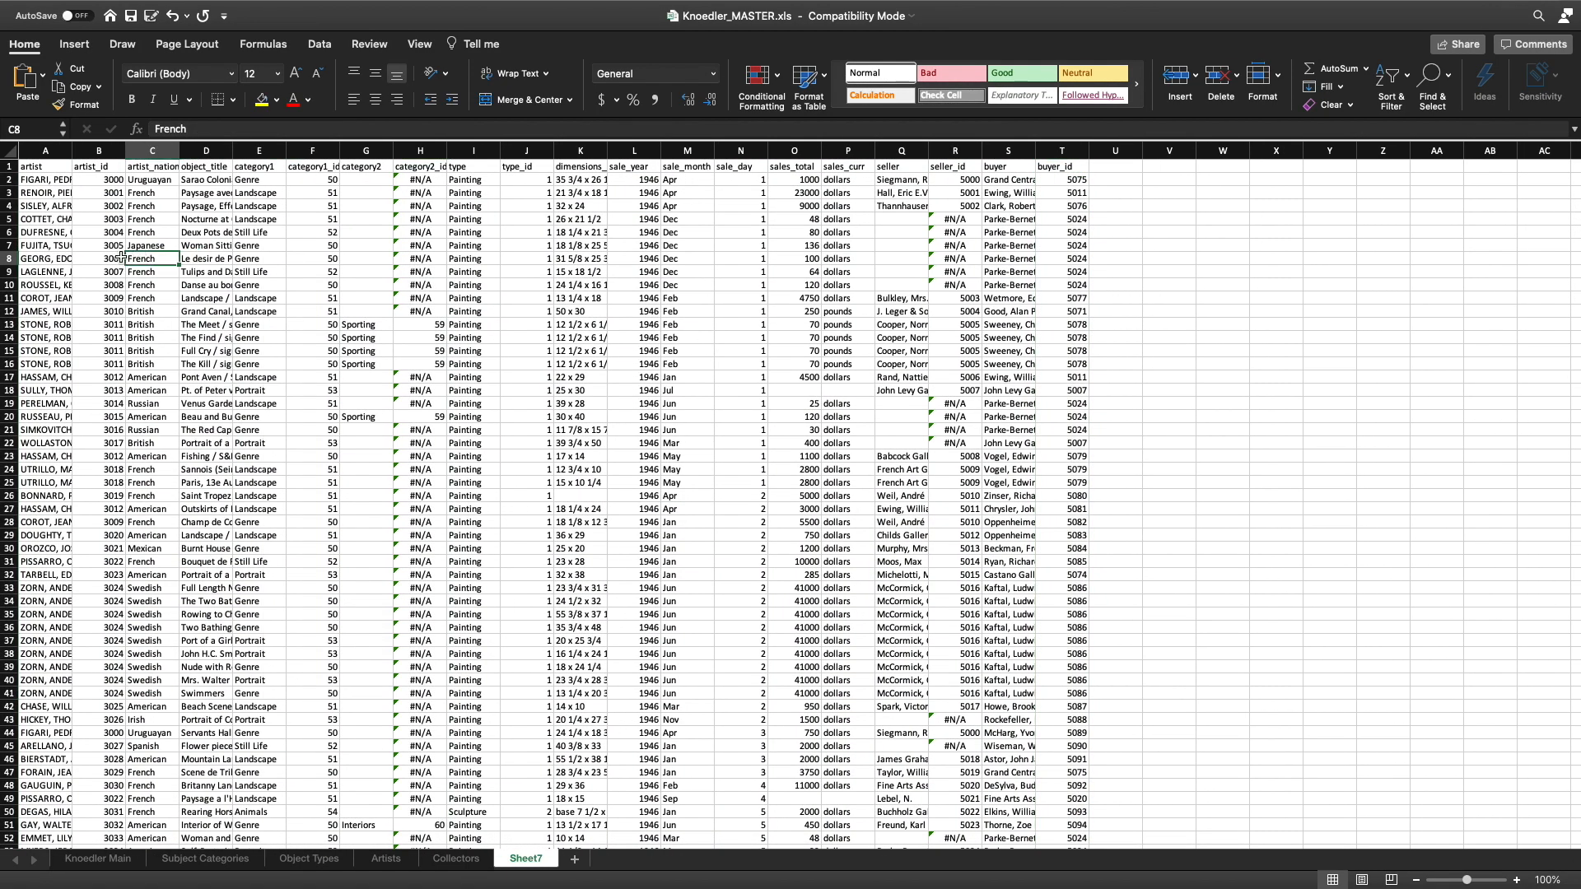
{"action": "left_click", "coordinate": [116, 259]}
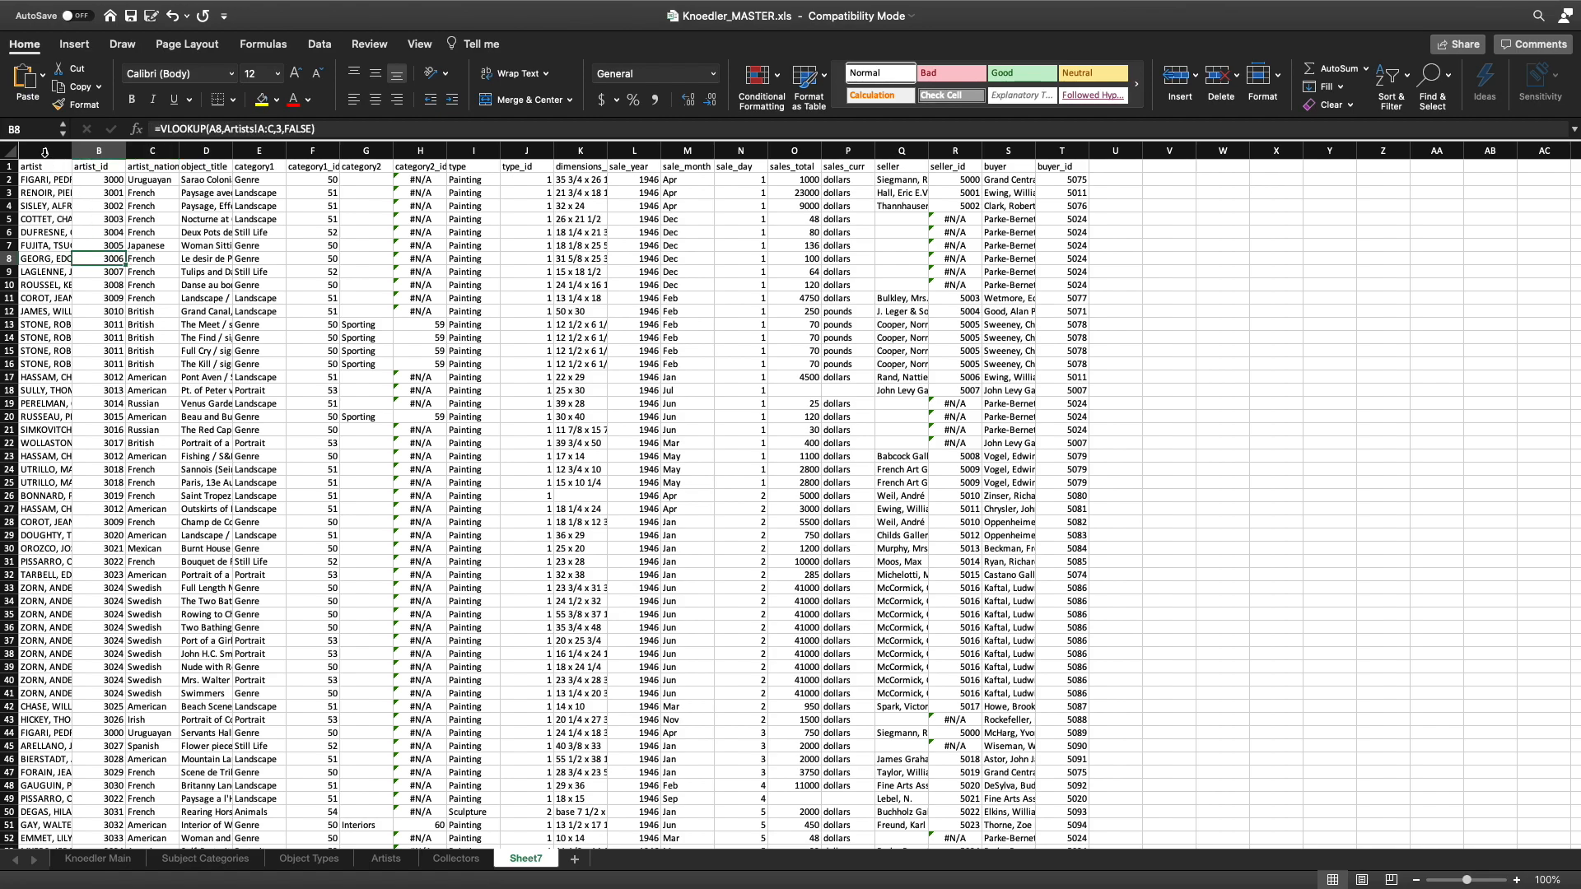
{"action": "left_click", "coordinate": [14, 148]}
{"action": "right_click", "coordinate": [73, 188]}
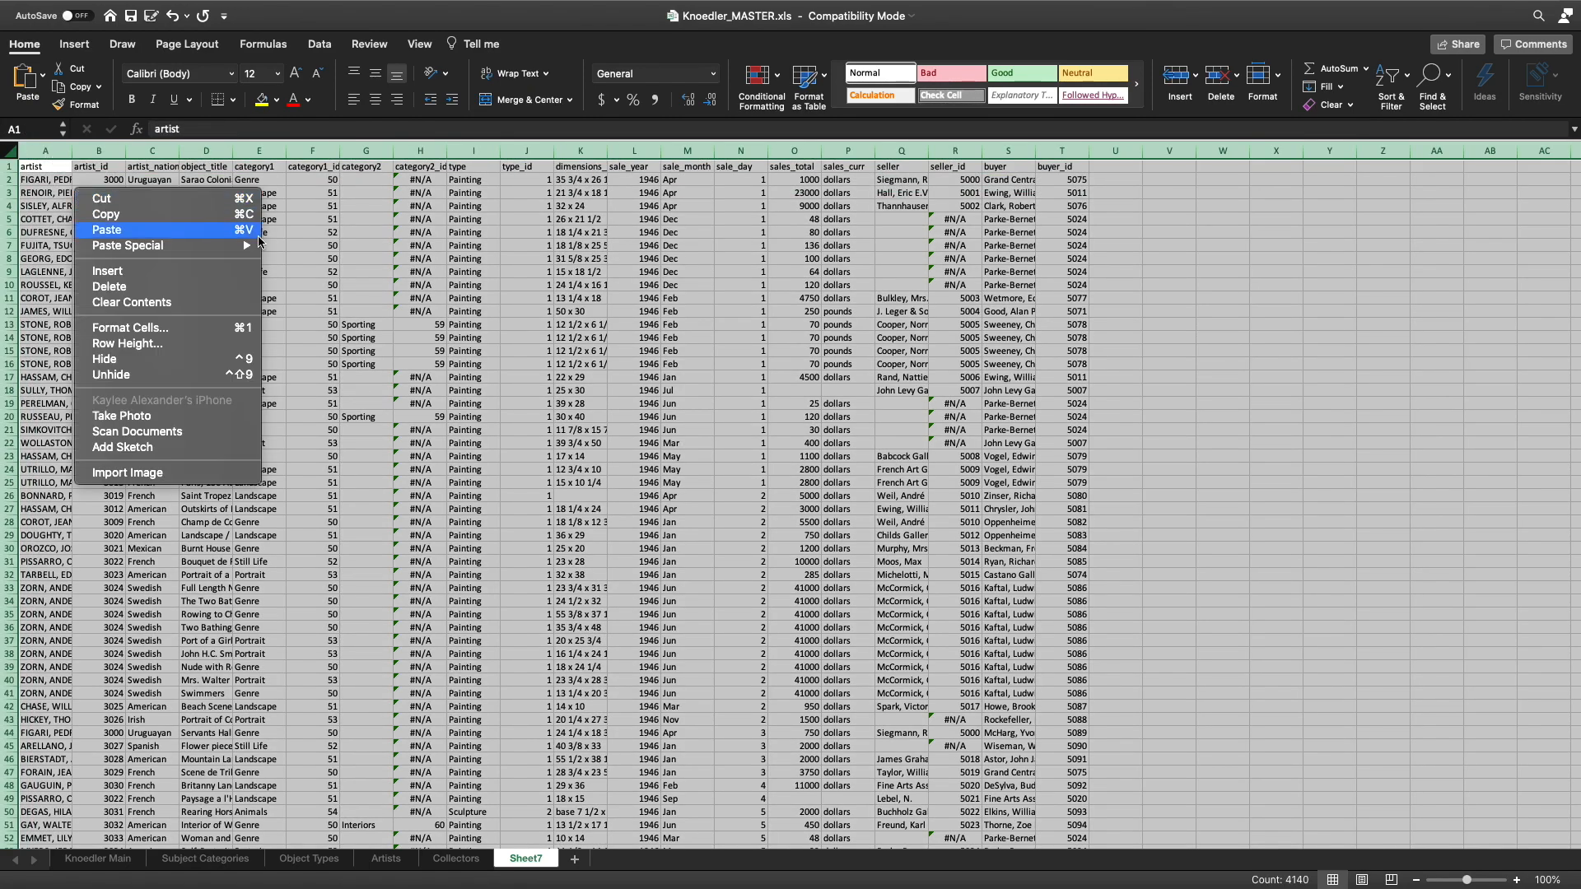
{"action": "left_click", "coordinate": [225, 218]}
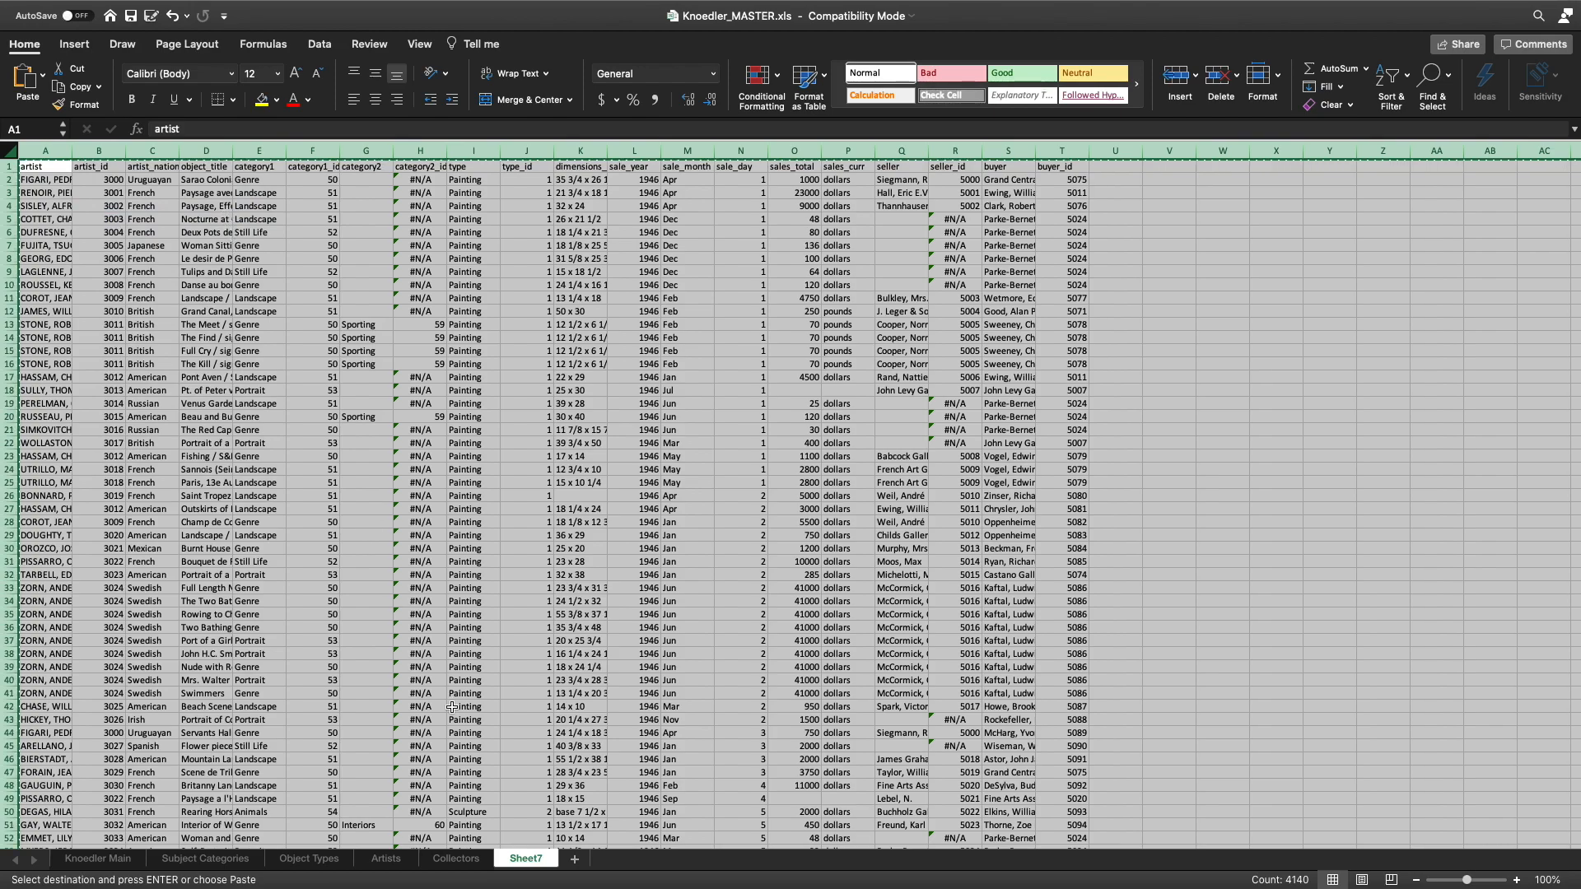
{"action": "left_click", "coordinate": [575, 860]}
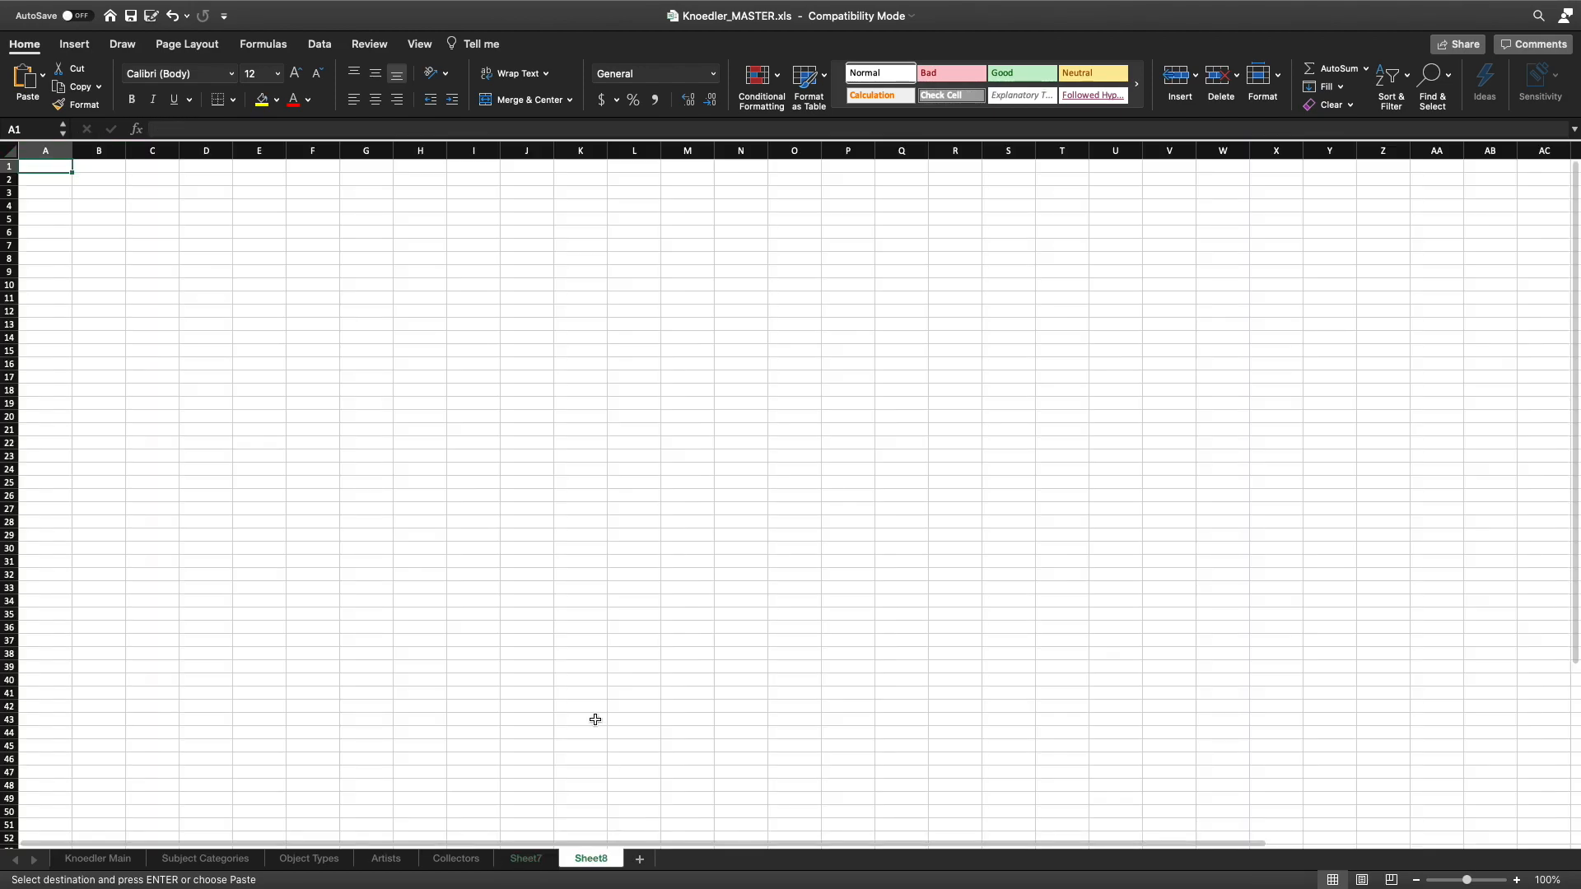
{"action": "right_click", "coordinate": [59, 171]}
{"action": "mouse_move", "coordinate": [156, 225]}
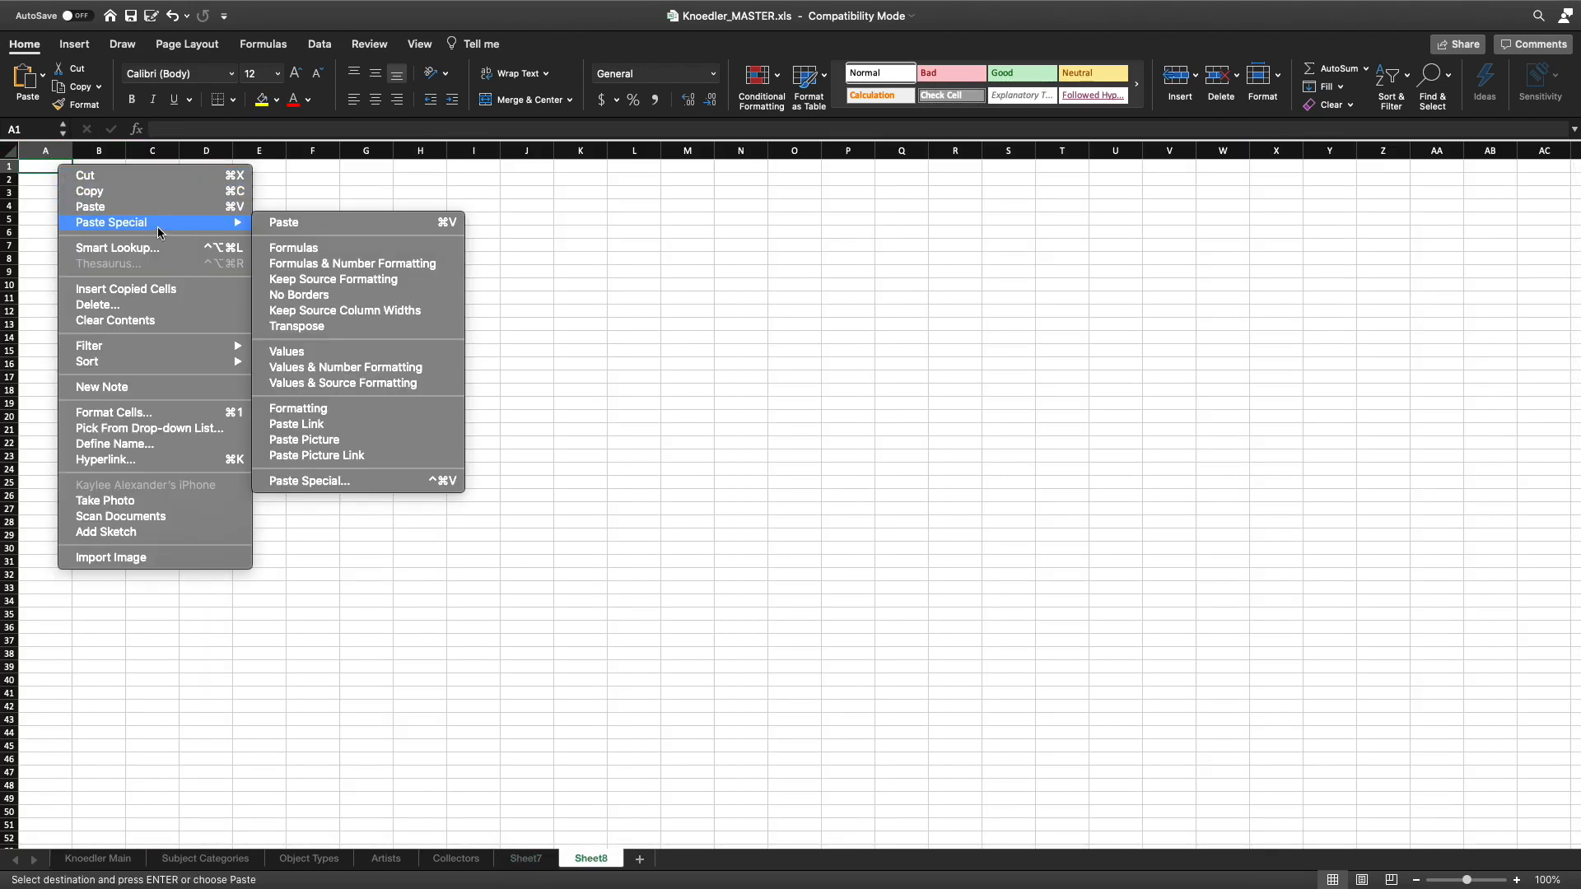
{"action": "left_click", "coordinate": [411, 354]}
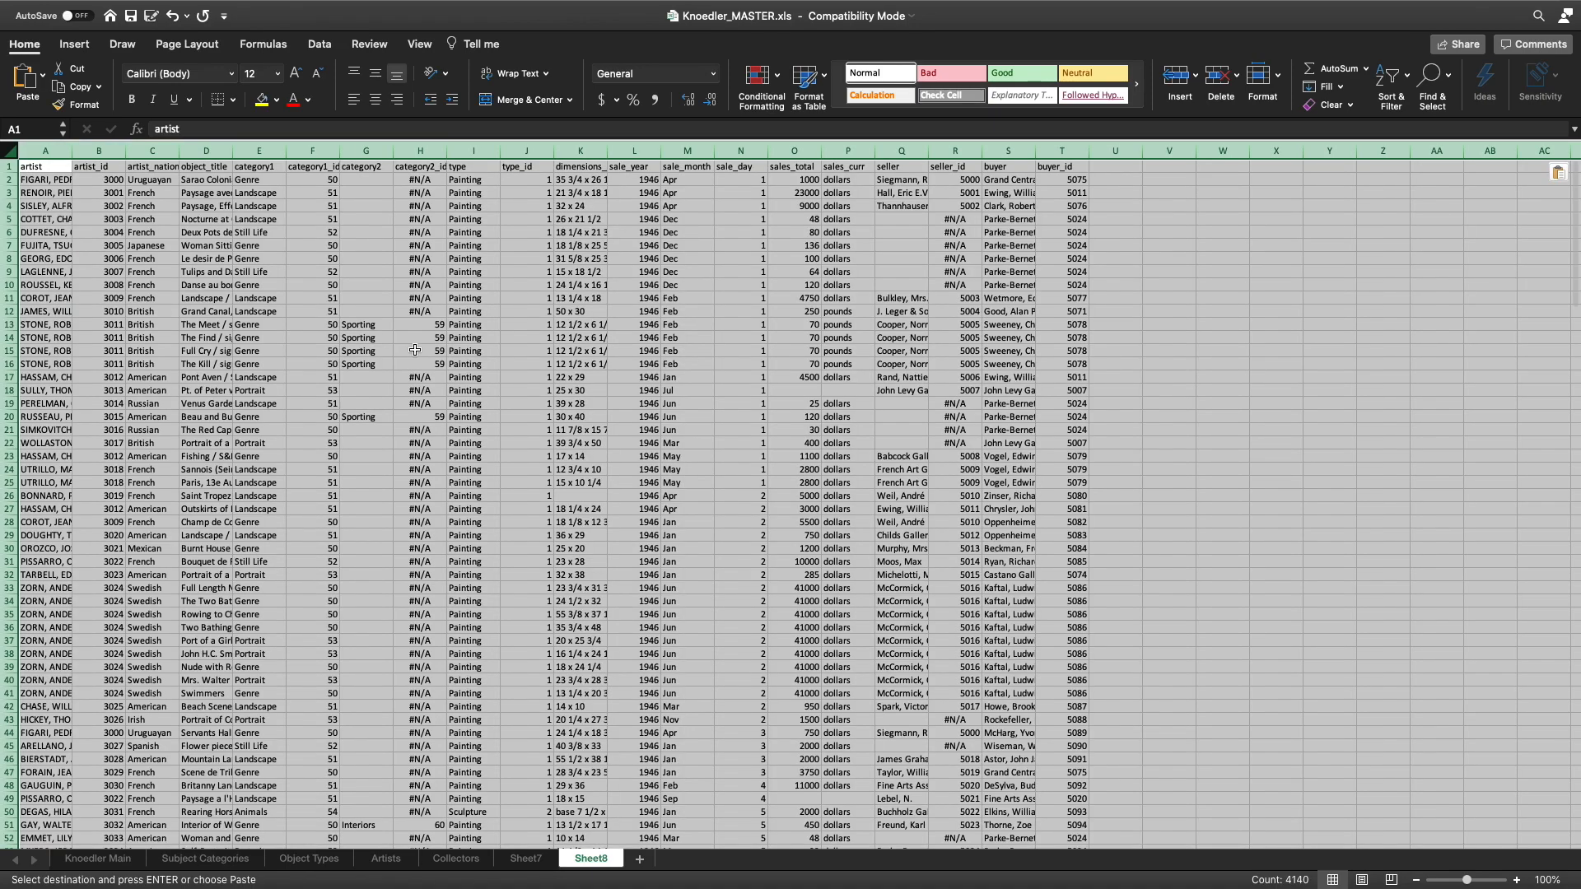
Rename the new values-only sheet Sales_1946.
{"action": "double_click", "coordinate": [579, 865]}
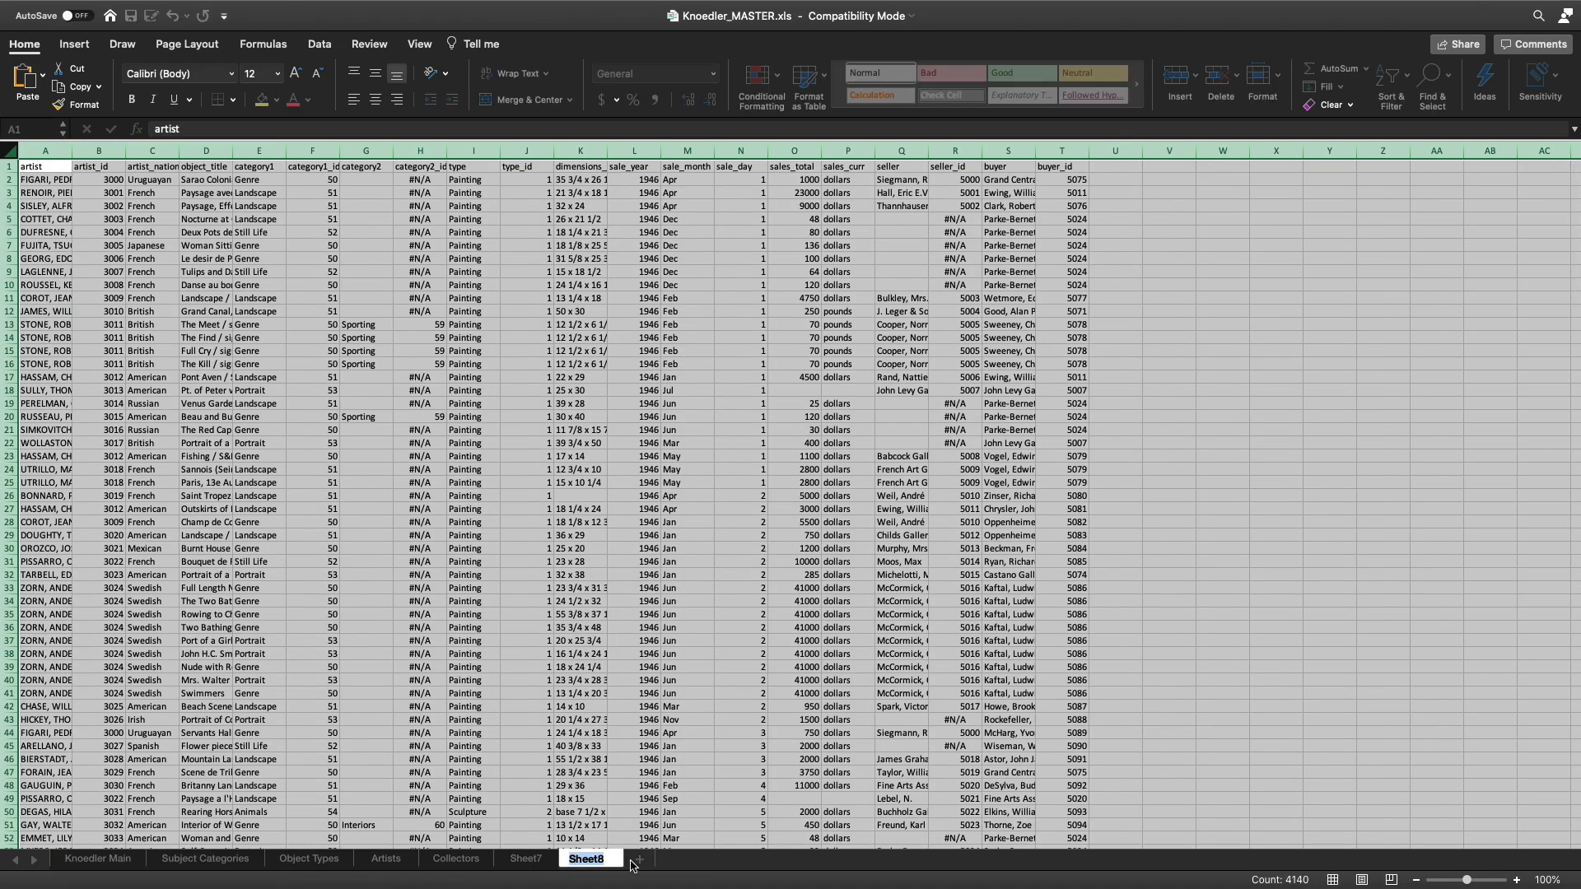
{"action": "type", "text": "Sales"}
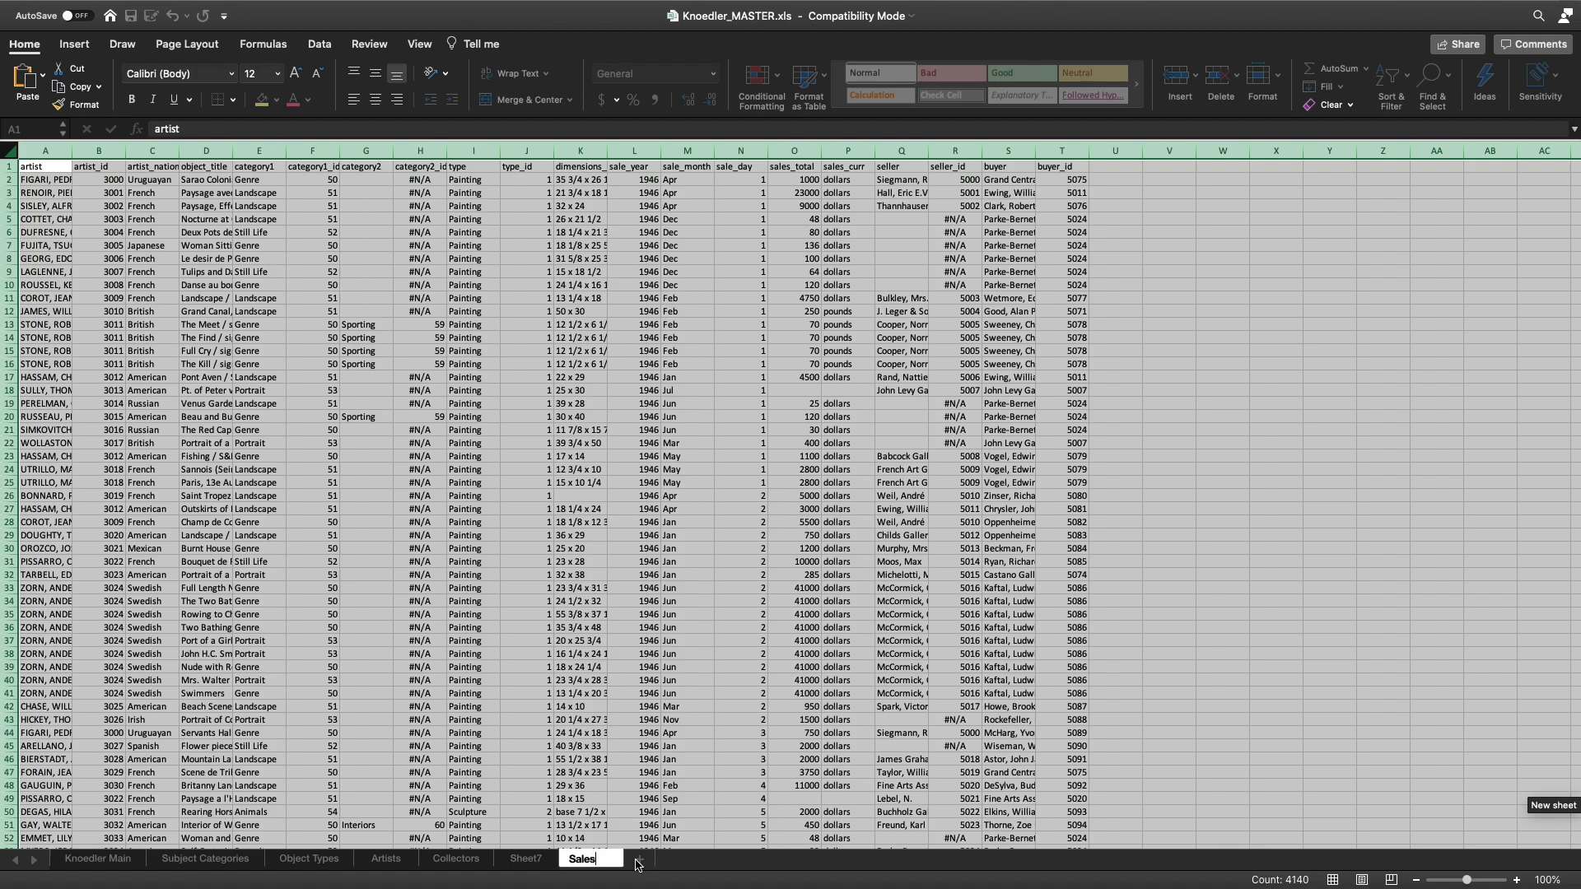
{"action": "type", "text": "_1946"}
{"action": "key", "text": "Return"}
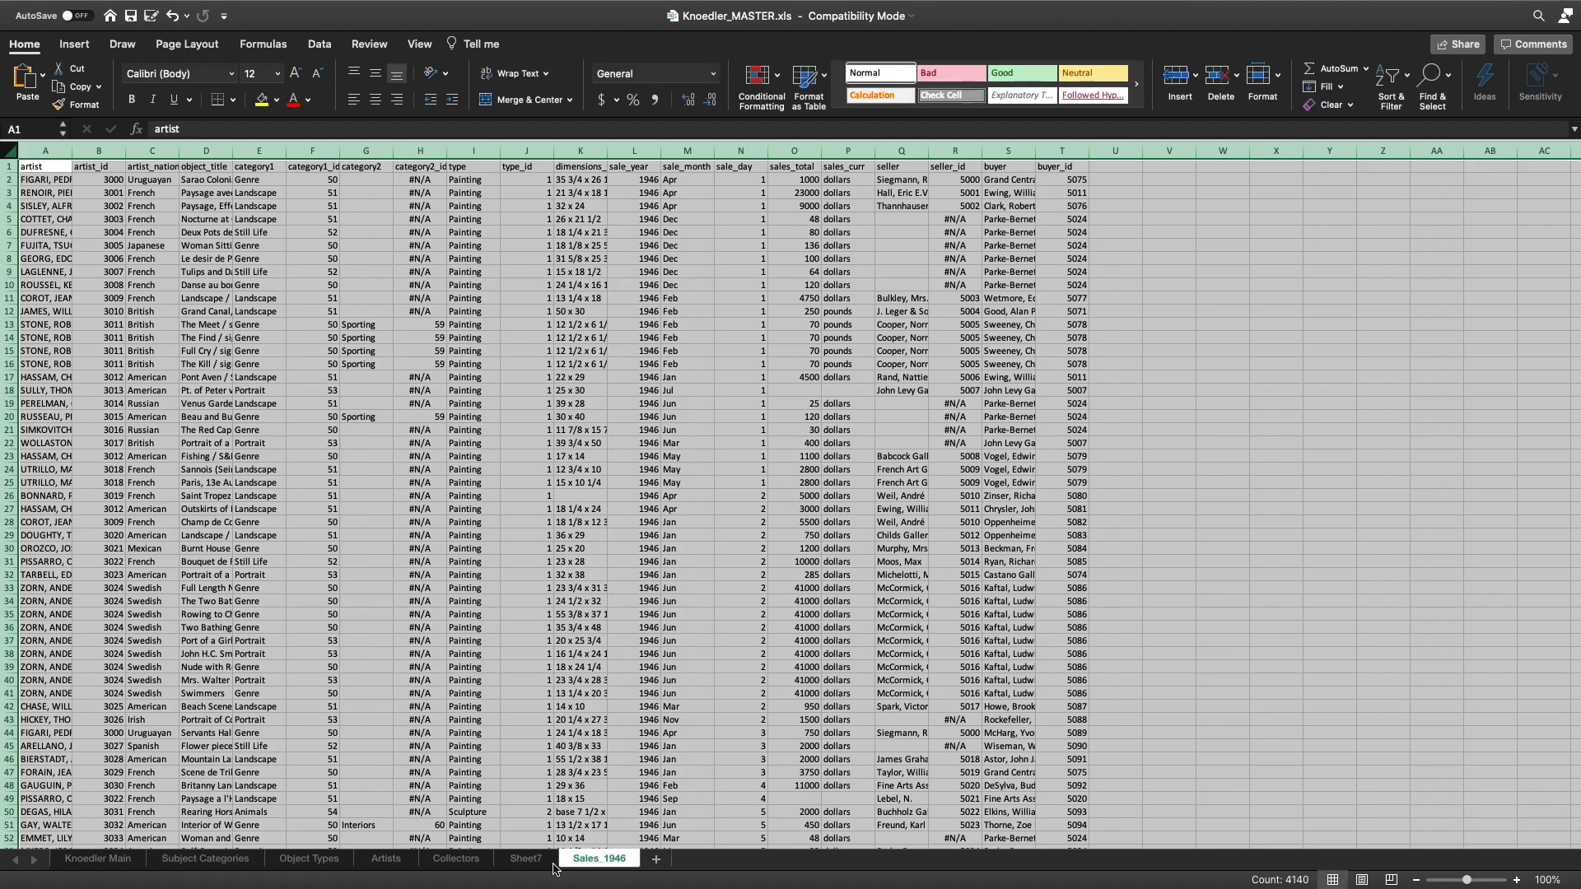
Delete Sheet7 from the workbook permanently.
{"action": "right_click", "coordinate": [530, 864]}
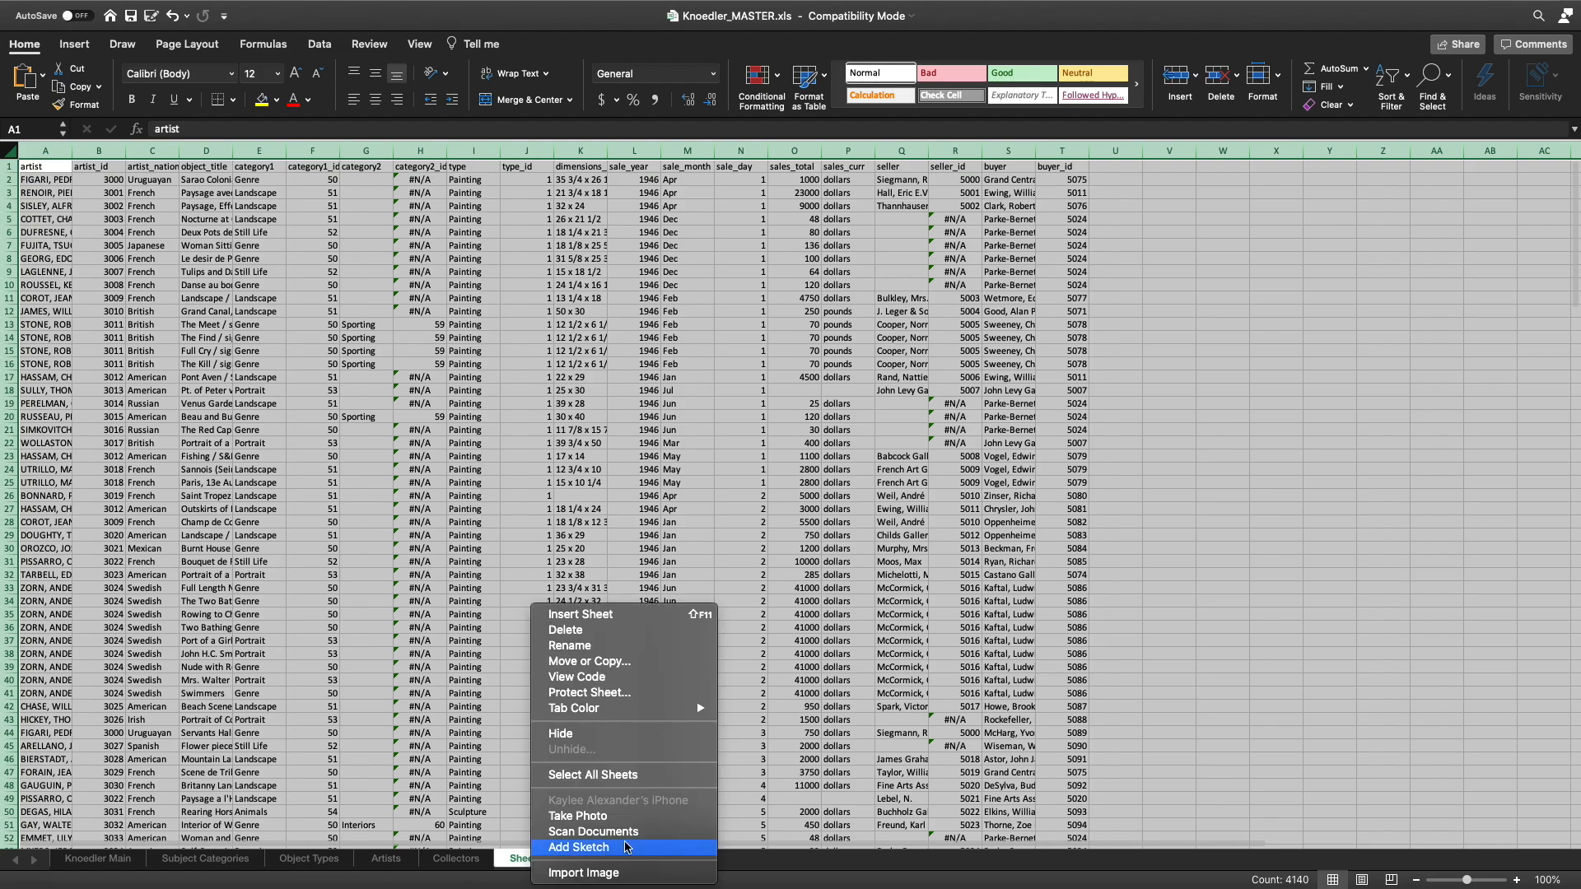
{"action": "left_click", "coordinate": [605, 632]}
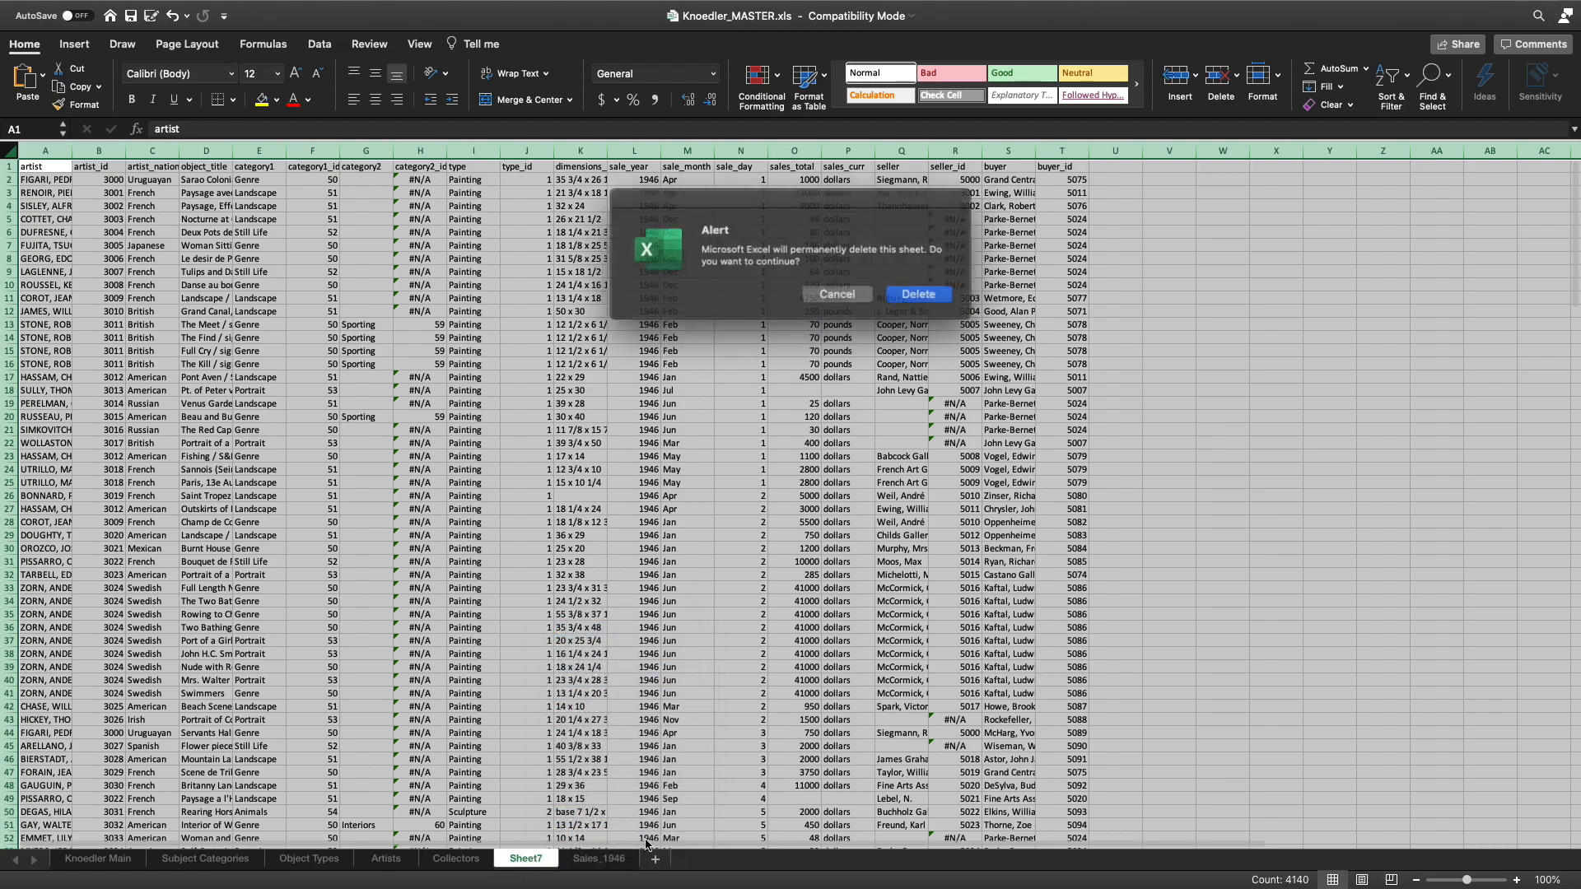
{"action": "left_click", "coordinate": [913, 293]}
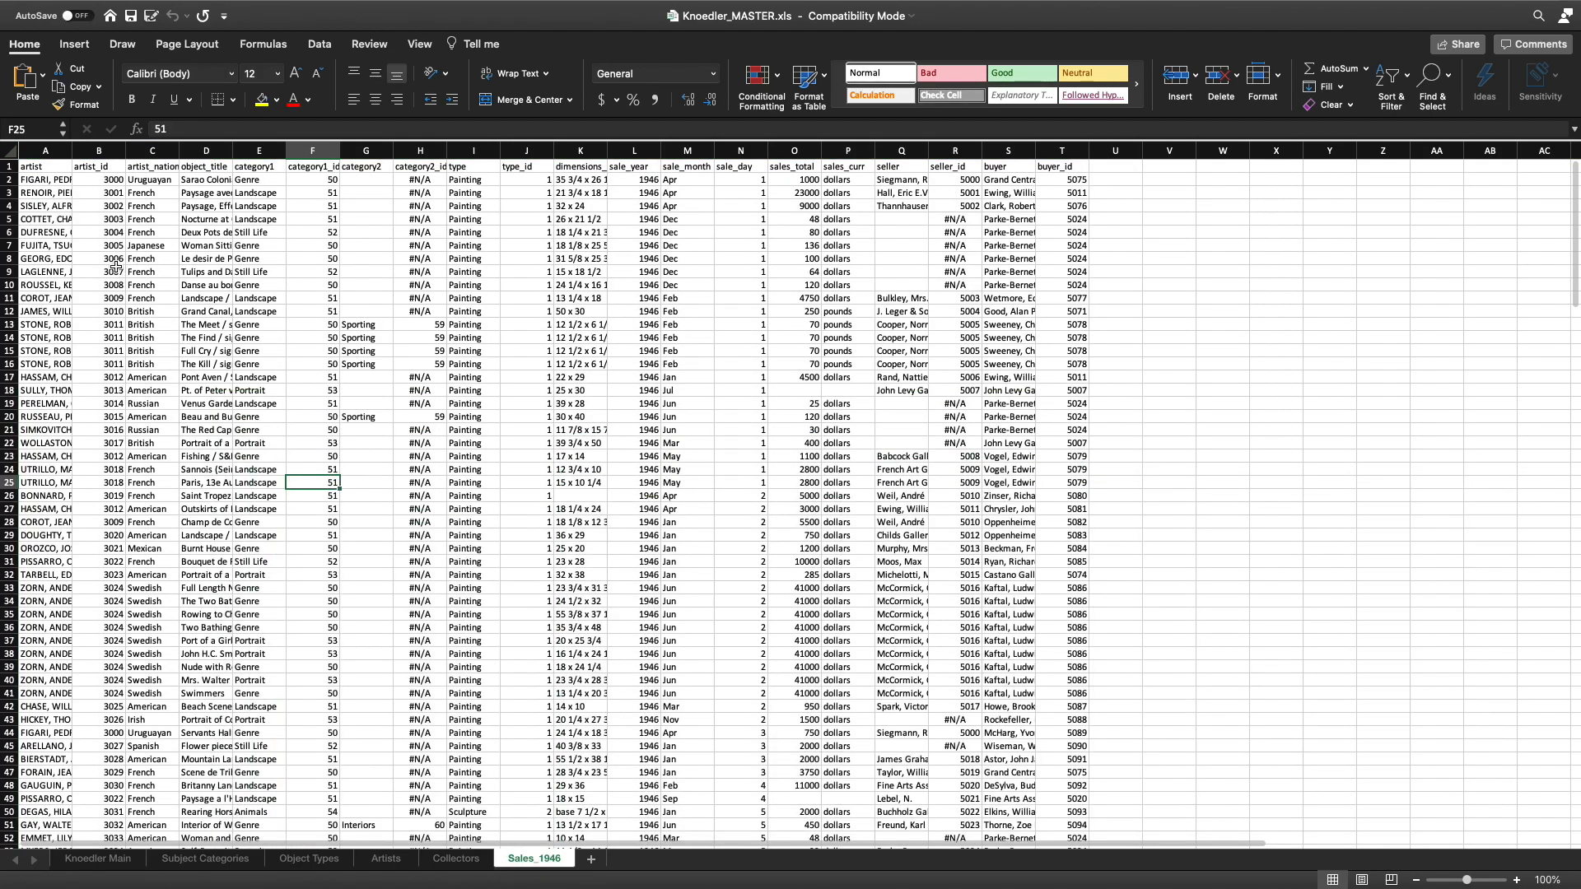
Delete the artist name column from the Sales_1946 sheet, keeping artist_id.
{"action": "left_click", "coordinate": [101, 203]}
{"action": "left_click", "coordinate": [107, 181]}
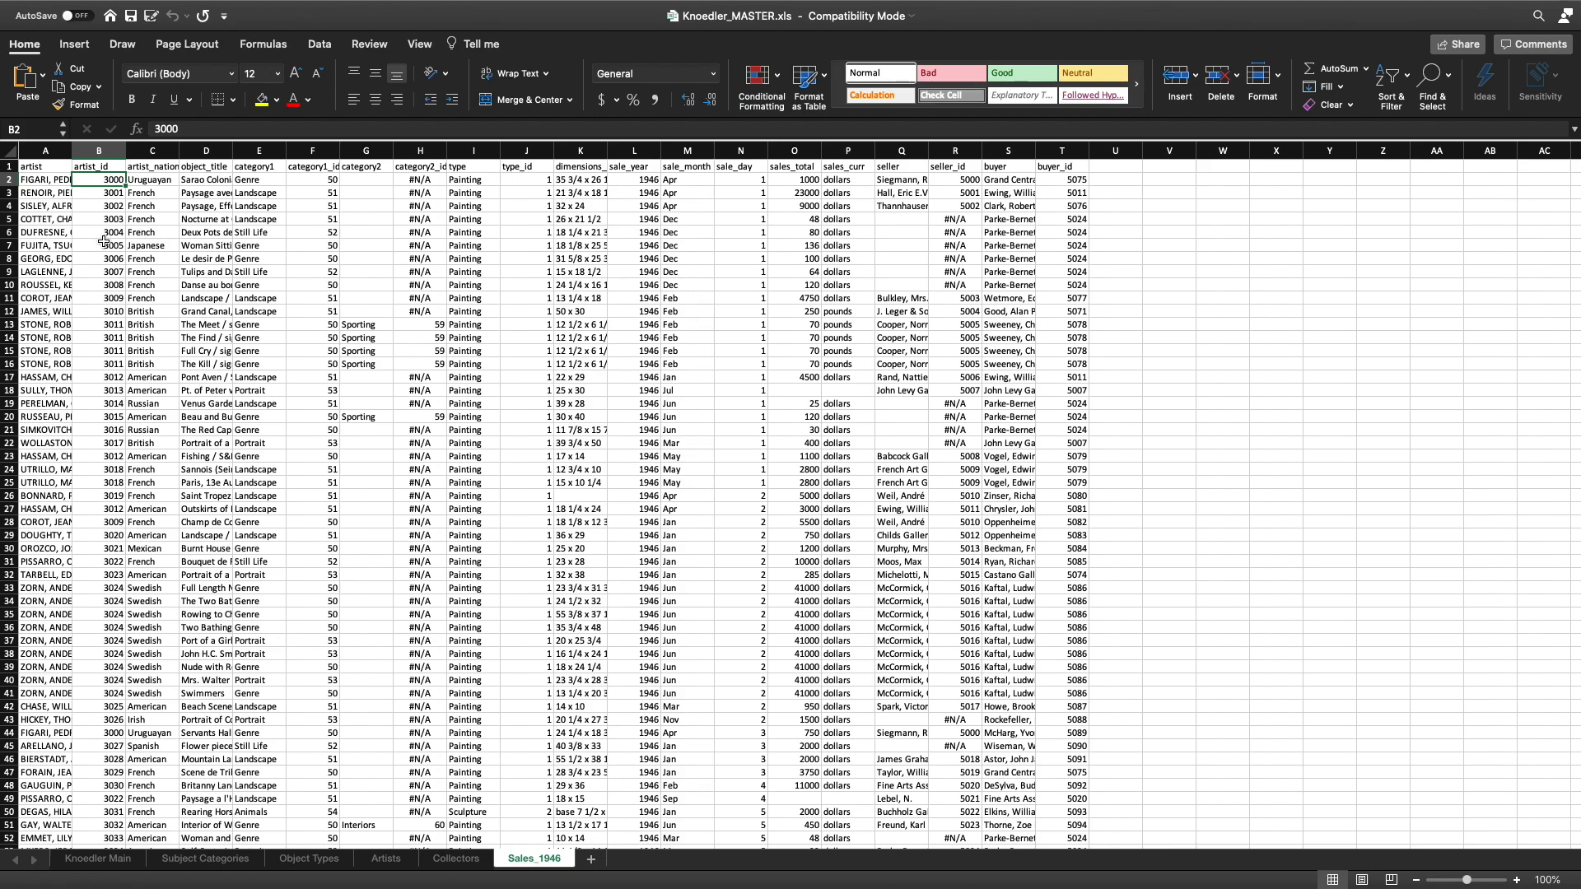
{"action": "left_click", "coordinate": [47, 180]}
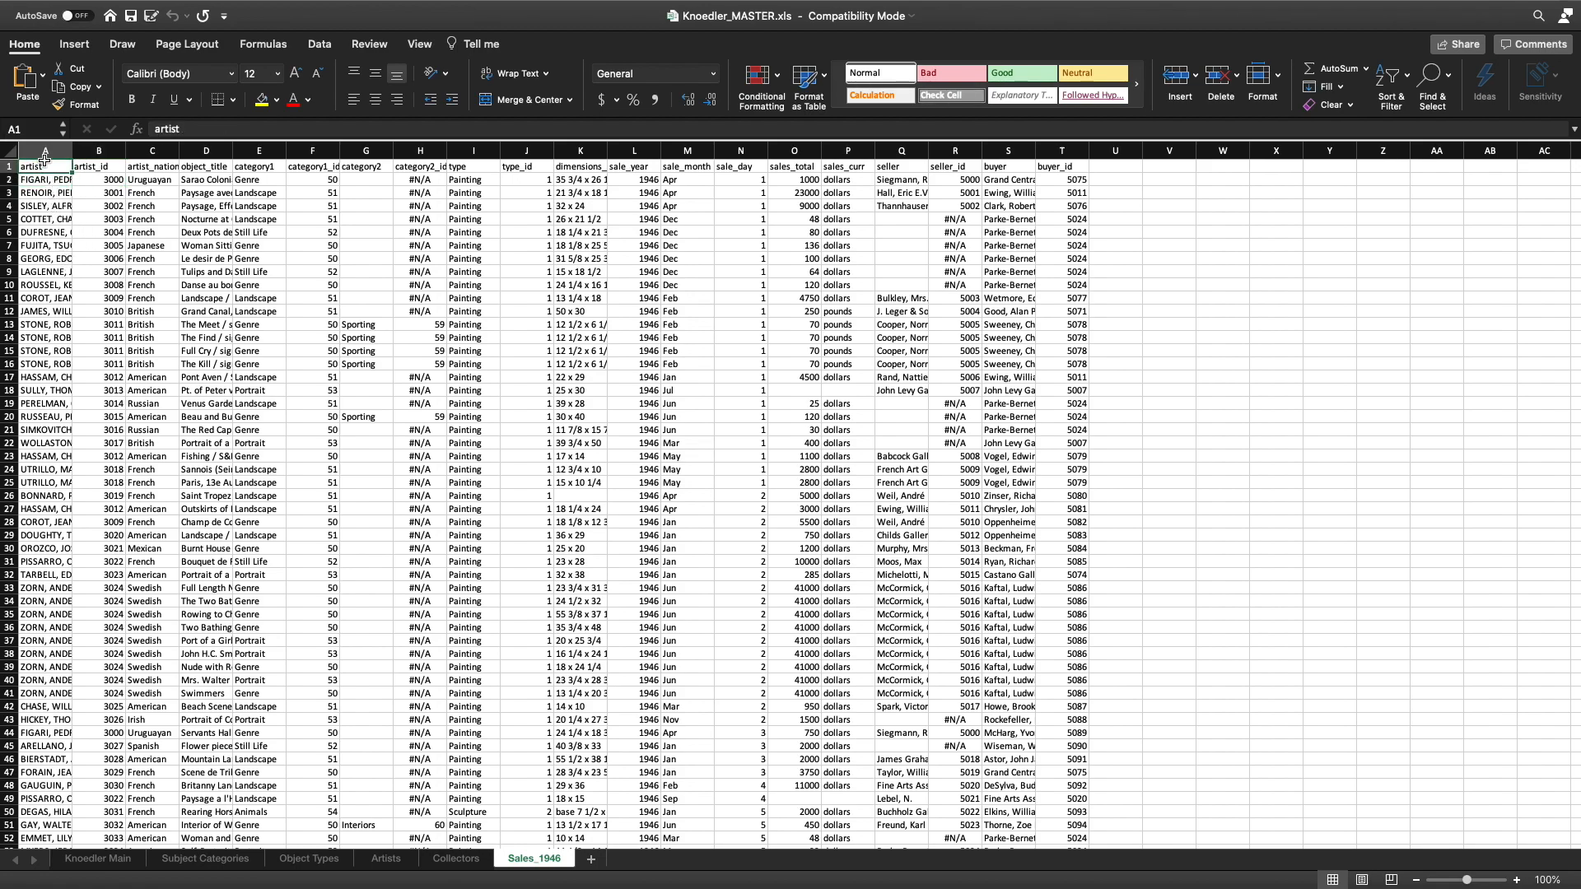
{"action": "left_click", "coordinate": [51, 151]}
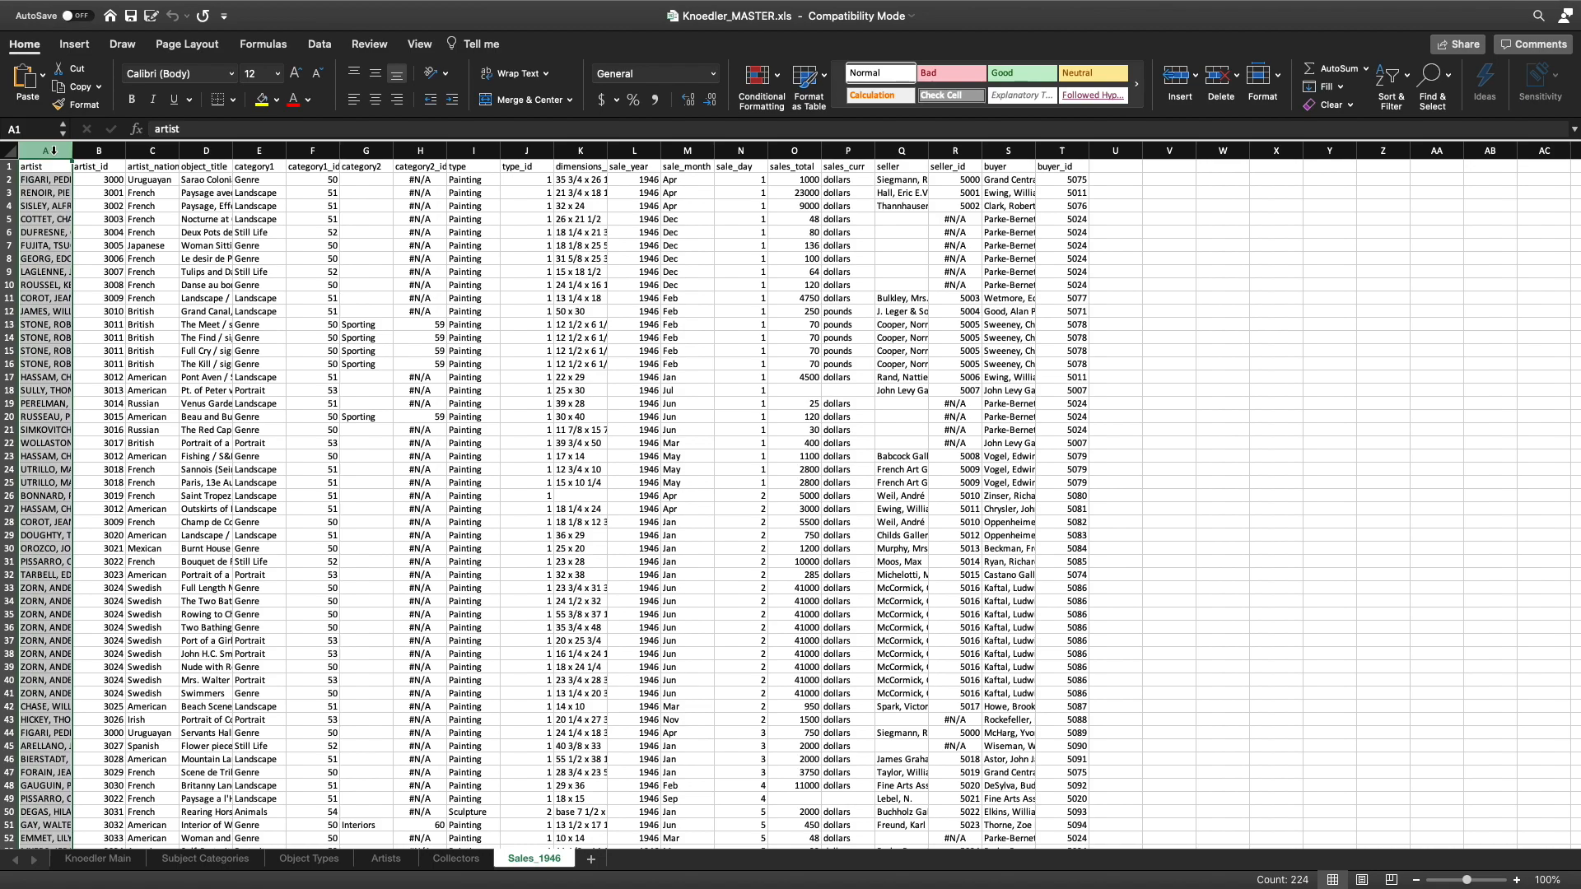
{"action": "left_click", "coordinate": [1217, 93]}
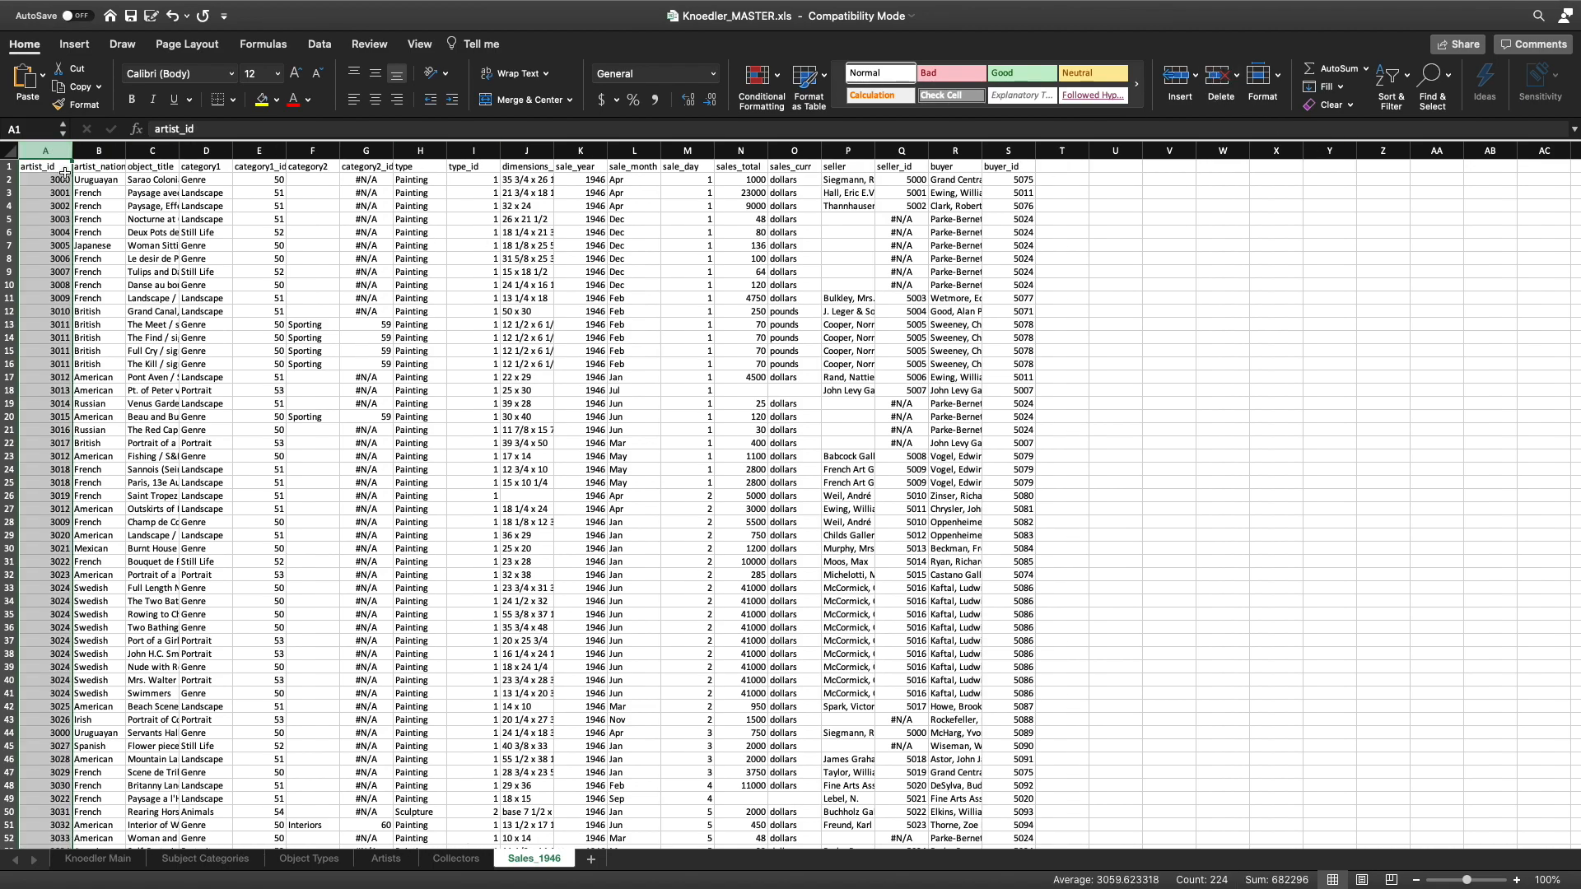
Check the nationality data on the Artists sheet, and delete the artist_nationality column from Sales_1946.
{"action": "left_click", "coordinate": [102, 190]}
{"action": "left_click", "coordinate": [107, 177]}
{"action": "left_click", "coordinate": [108, 170]}
{"action": "left_click", "coordinate": [46, 179]}
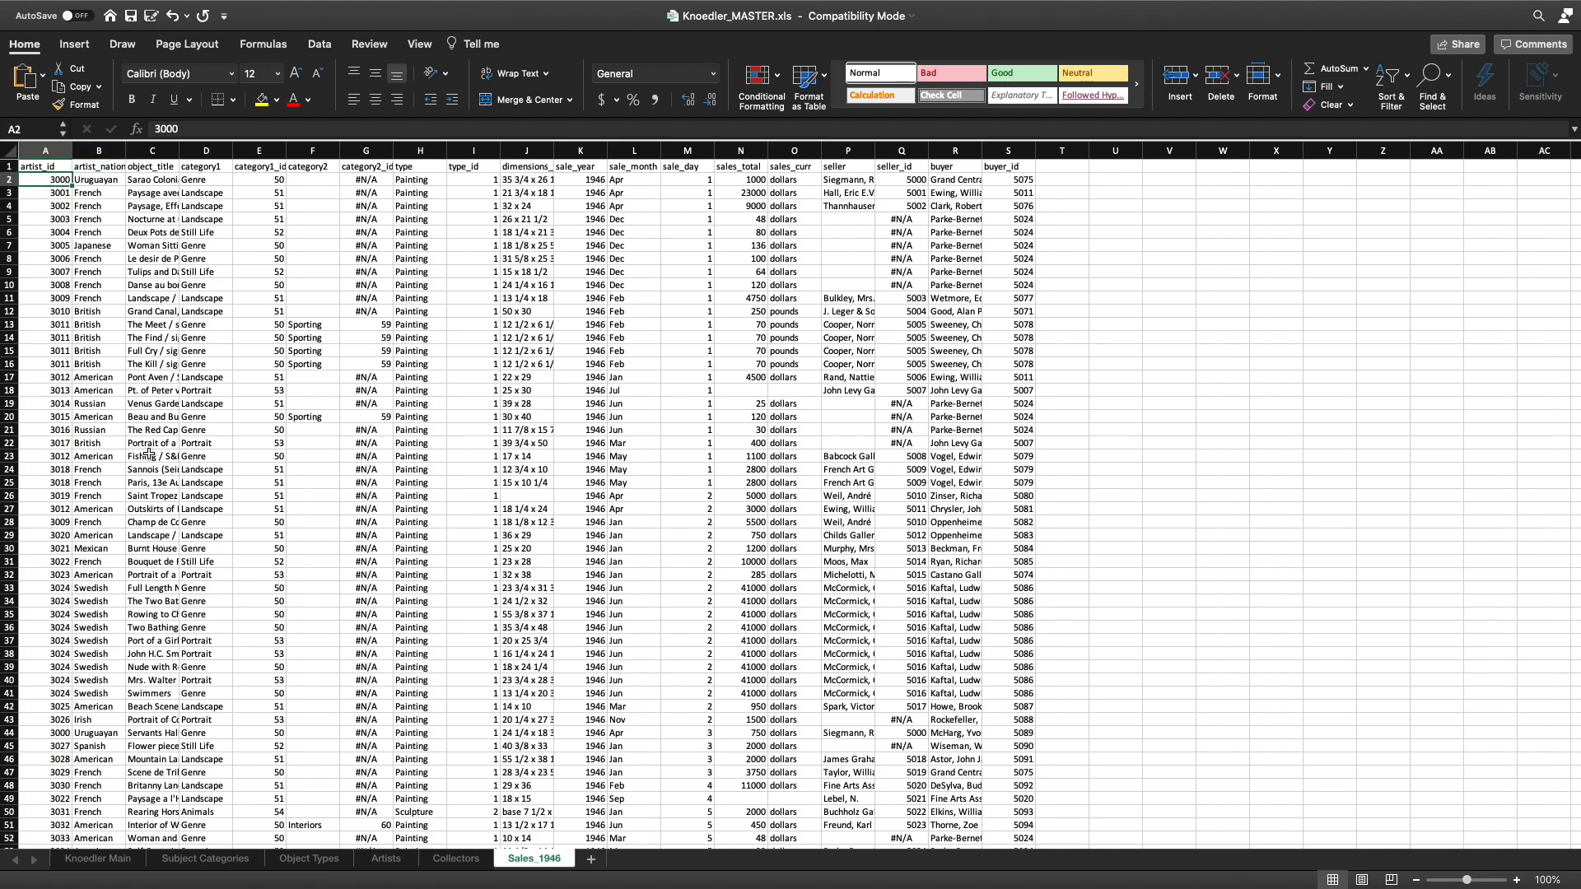
{"action": "left_click", "coordinate": [385, 859]}
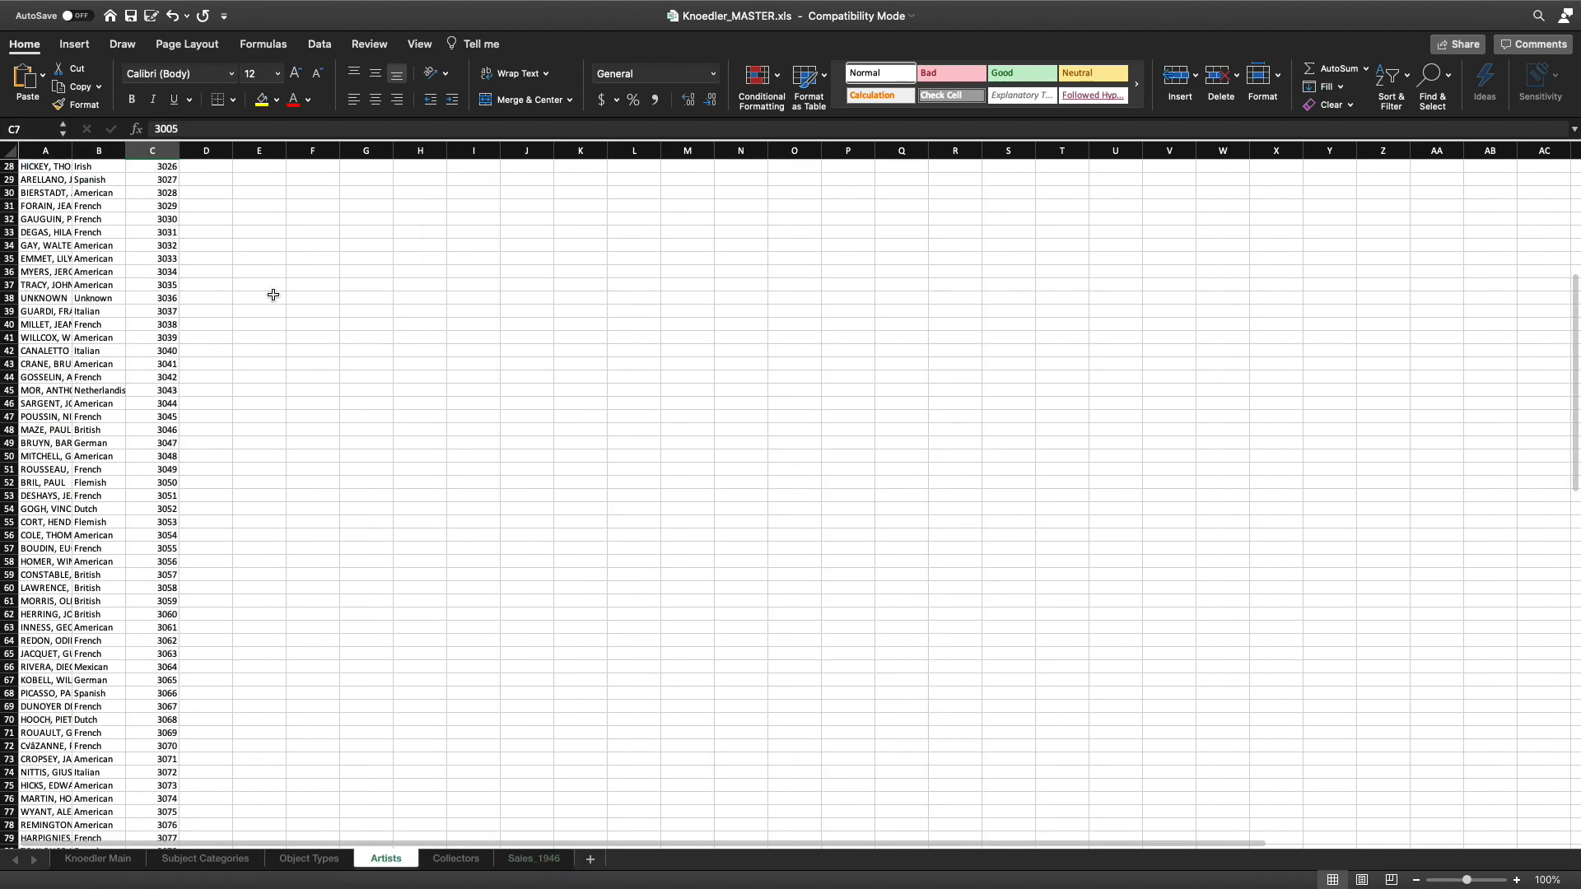
{"action": "left_click", "coordinate": [519, 860]}
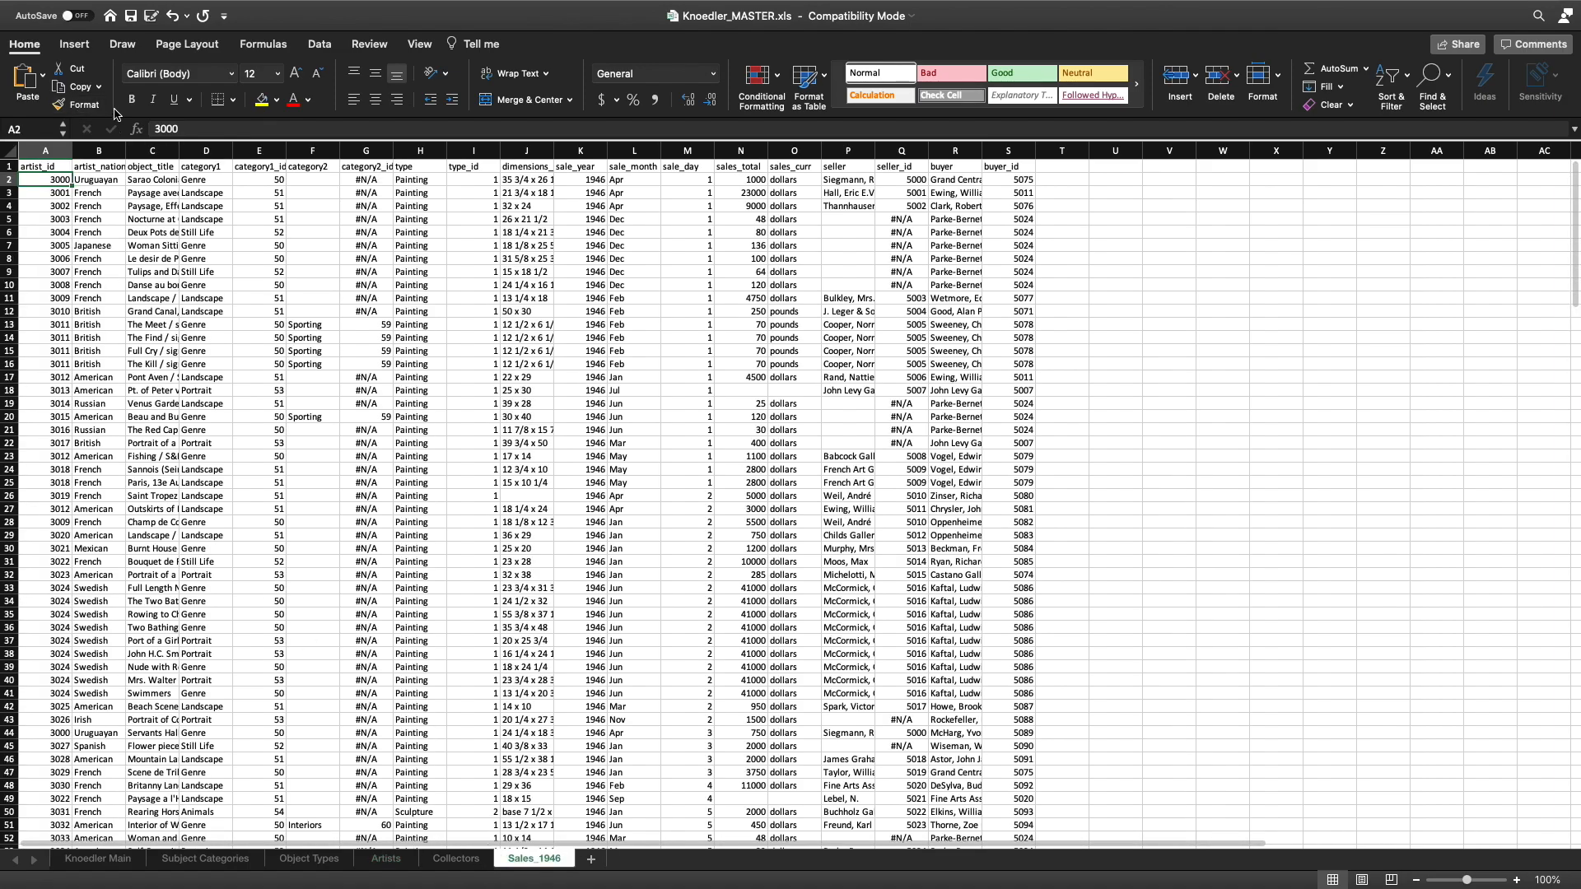
{"action": "left_click", "coordinate": [123, 152]}
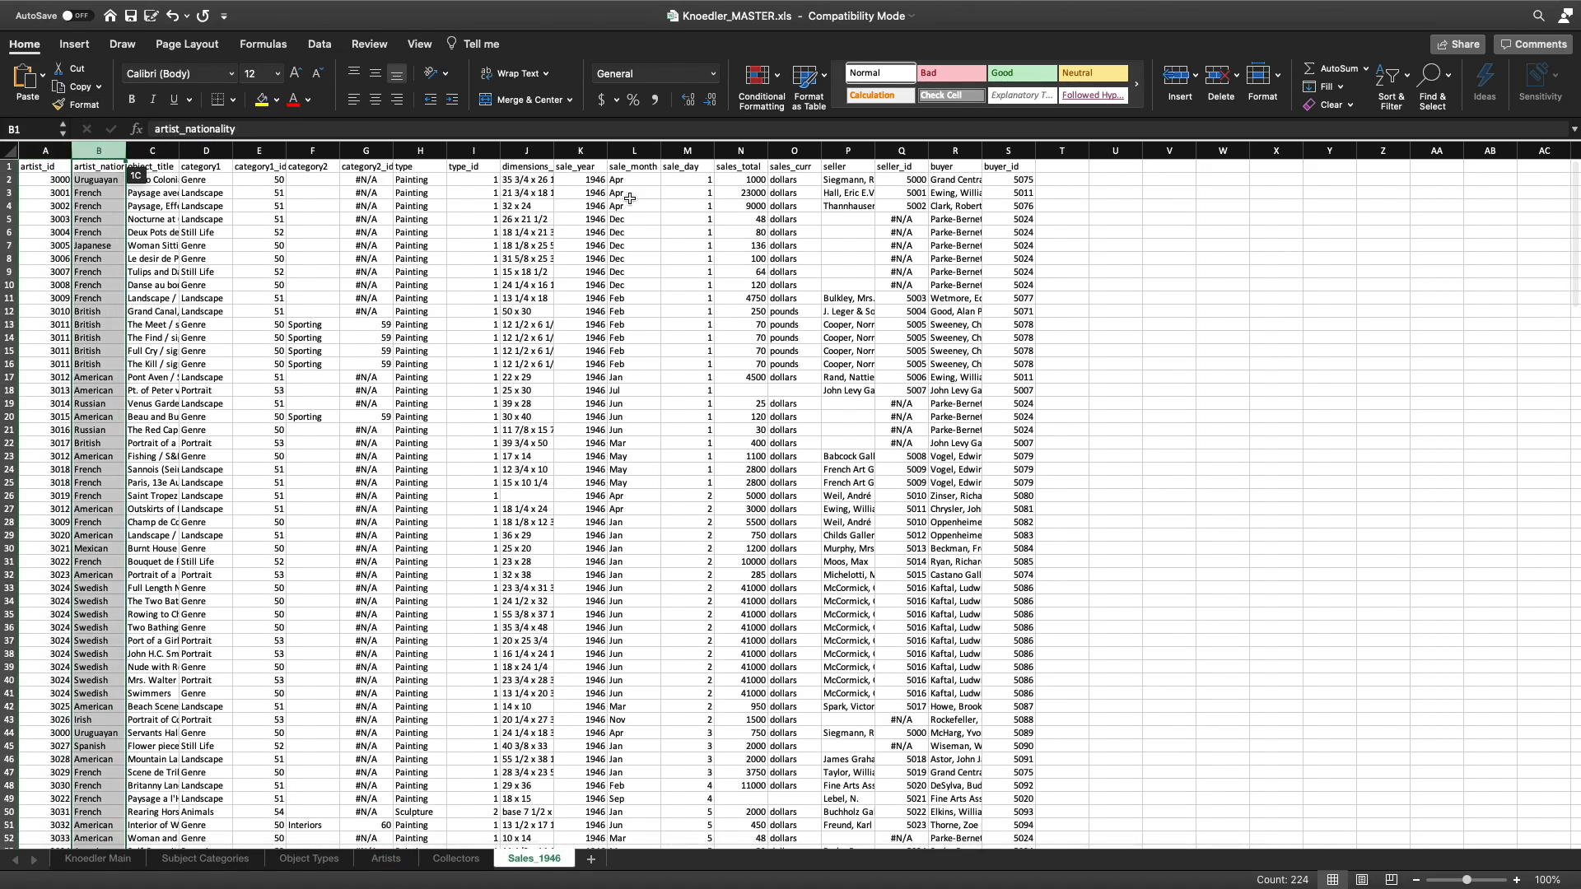
{"action": "left_click", "coordinate": [1221, 76]}
{"action": "left_click", "coordinate": [169, 246]}
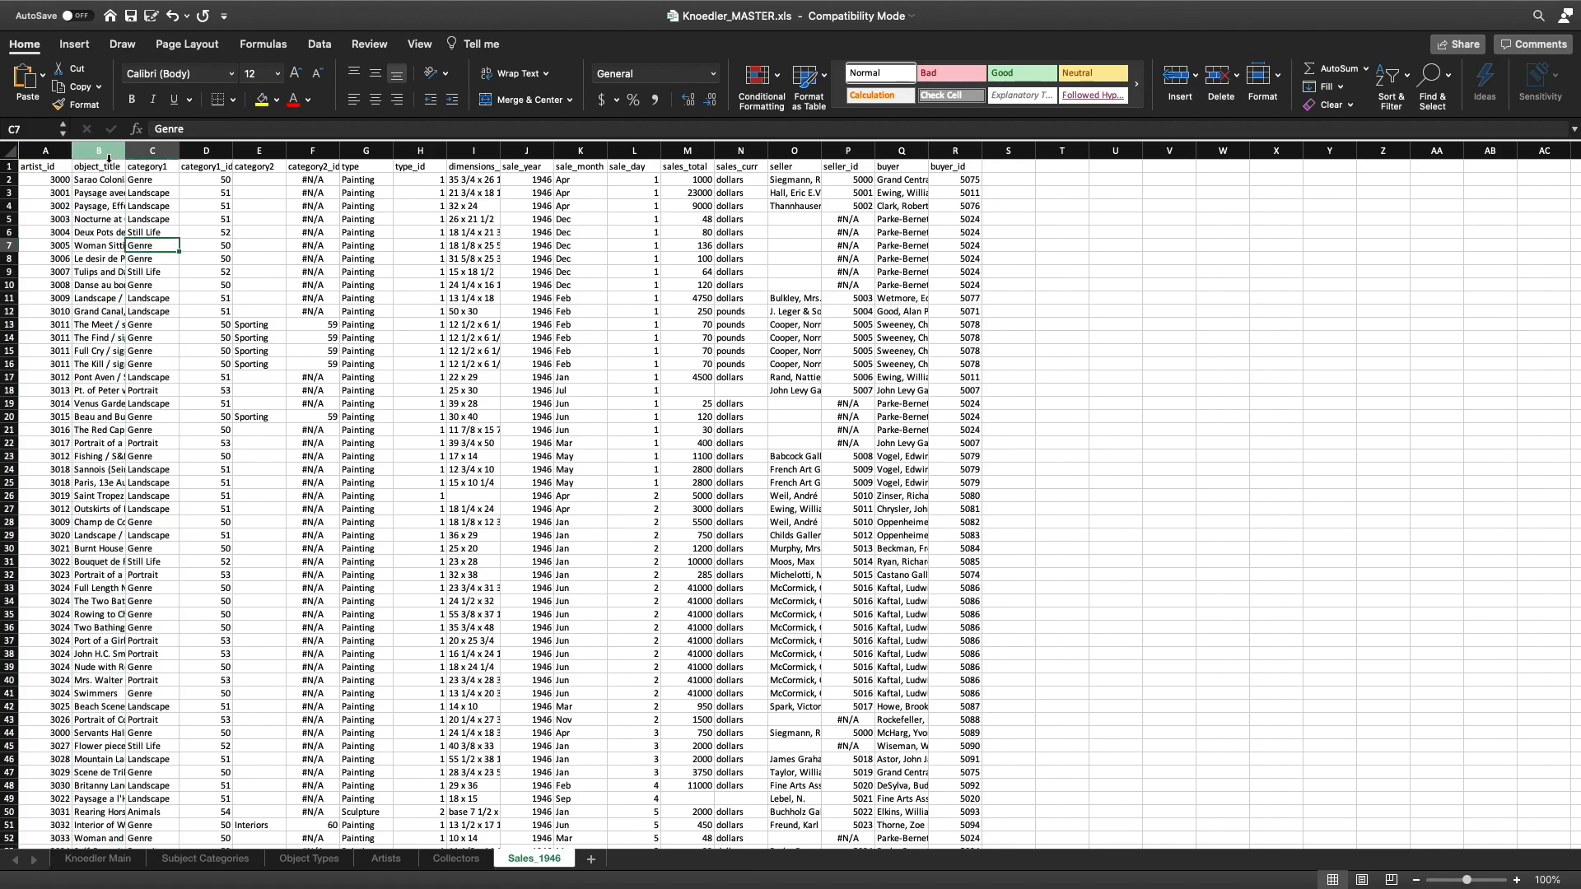
Delete the category1, category2, type, seller and buyer columns from Sales_1946 together, keeping their ID columns.
{"action": "mouse_move", "coordinate": [159, 151]}
{"action": "left_mouse_down"}
{"action": "mouse_move", "coordinate": [182, 152]}
{"action": "mouse_move", "coordinate": [153, 151]}
{"action": "left_mouse_up"}
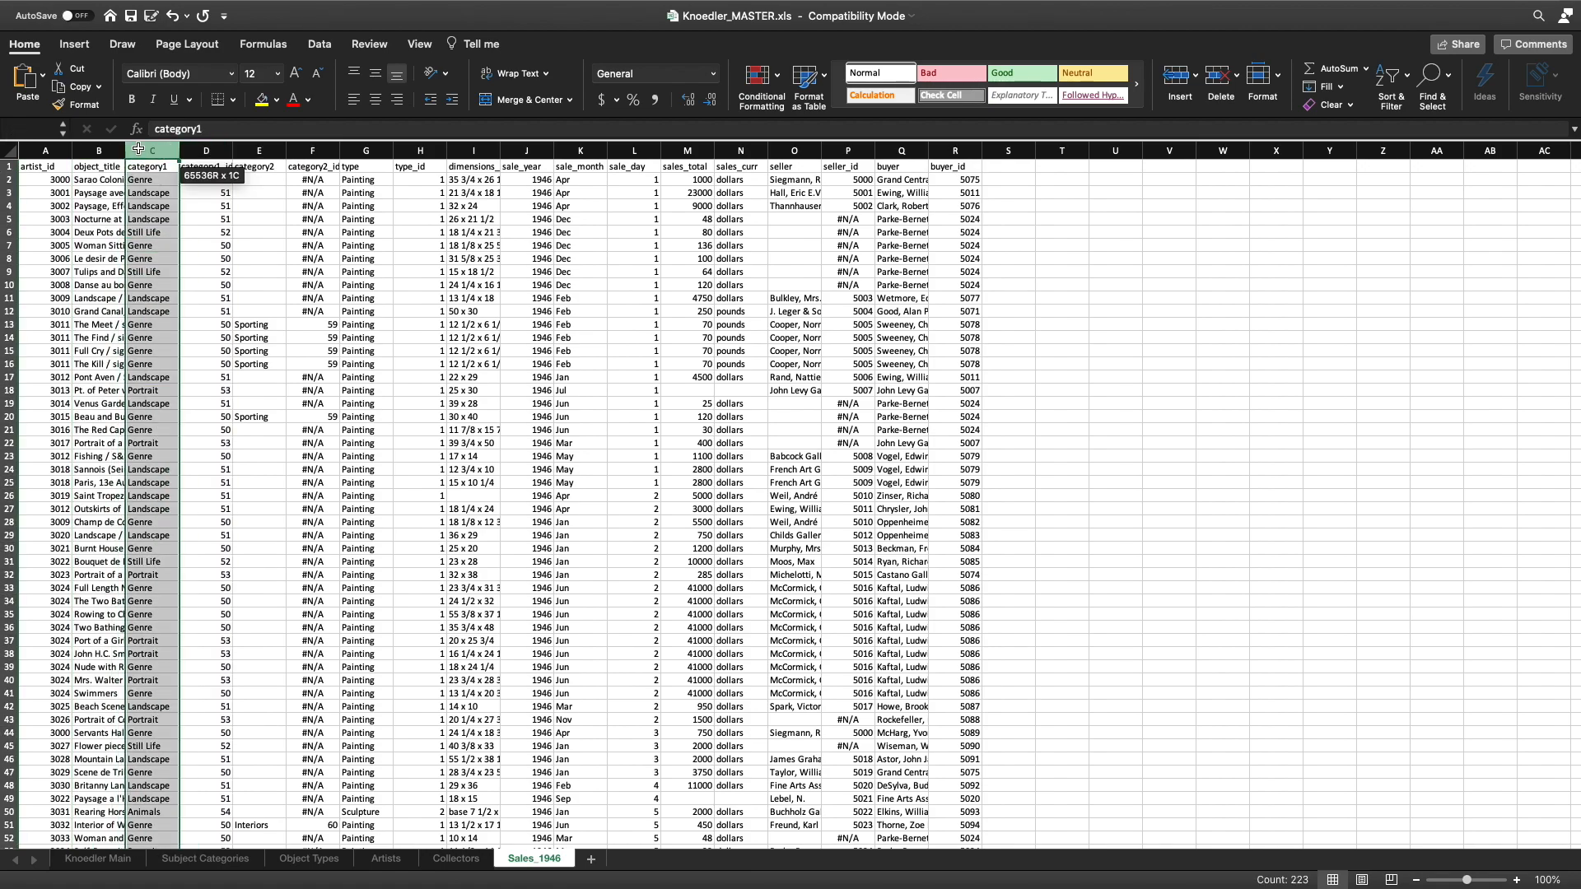
{"action": "left_click", "coordinate": [261, 151], "text": "super"}
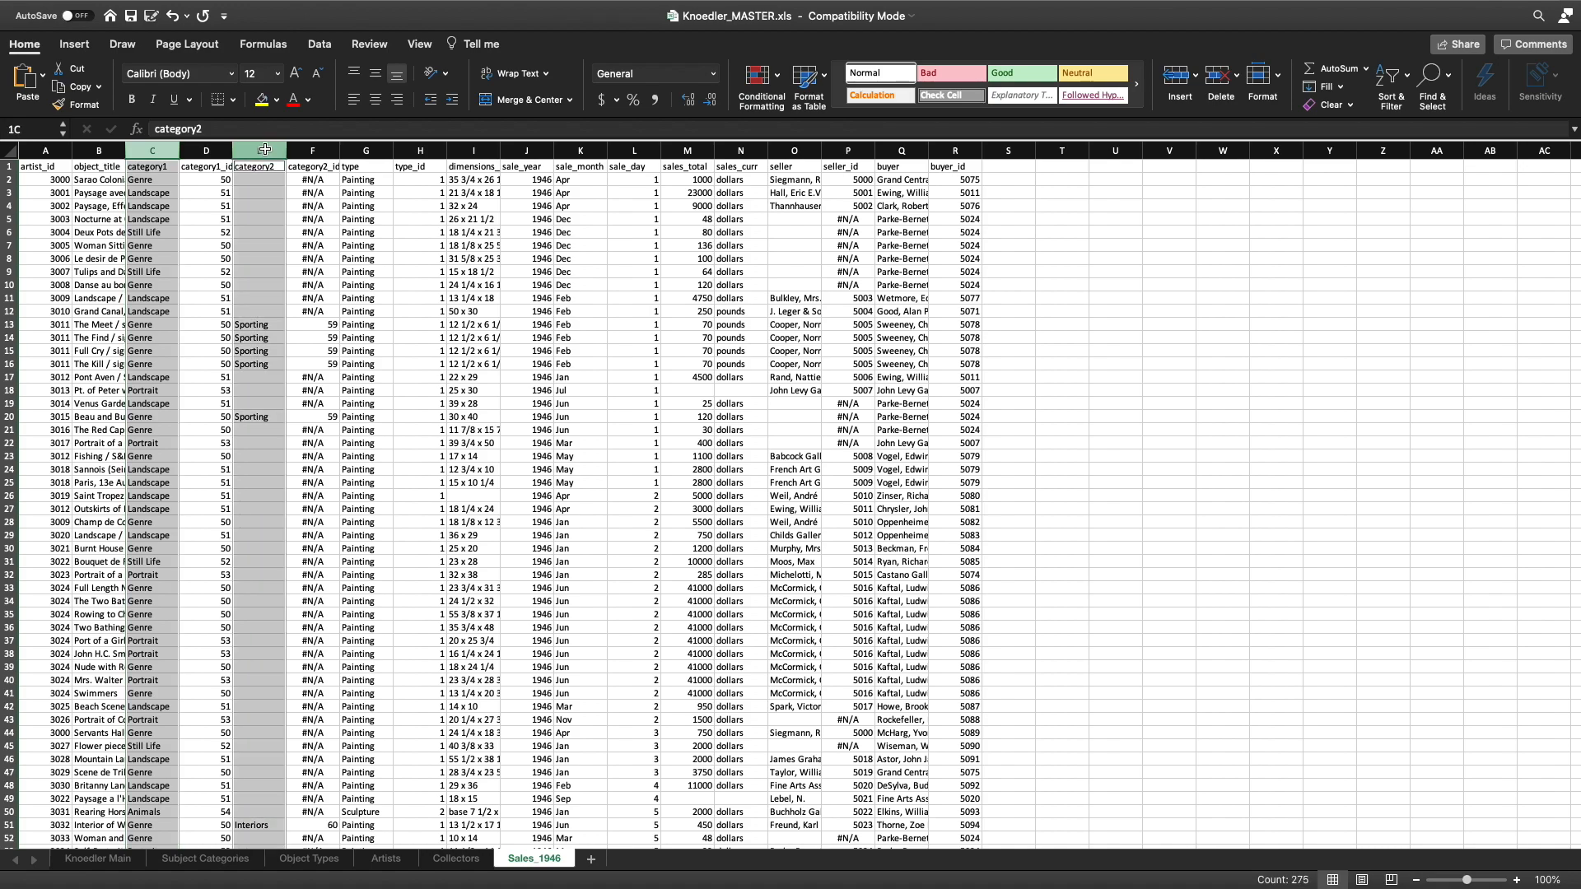
{"action": "left_click", "coordinate": [362, 150], "text": "super"}
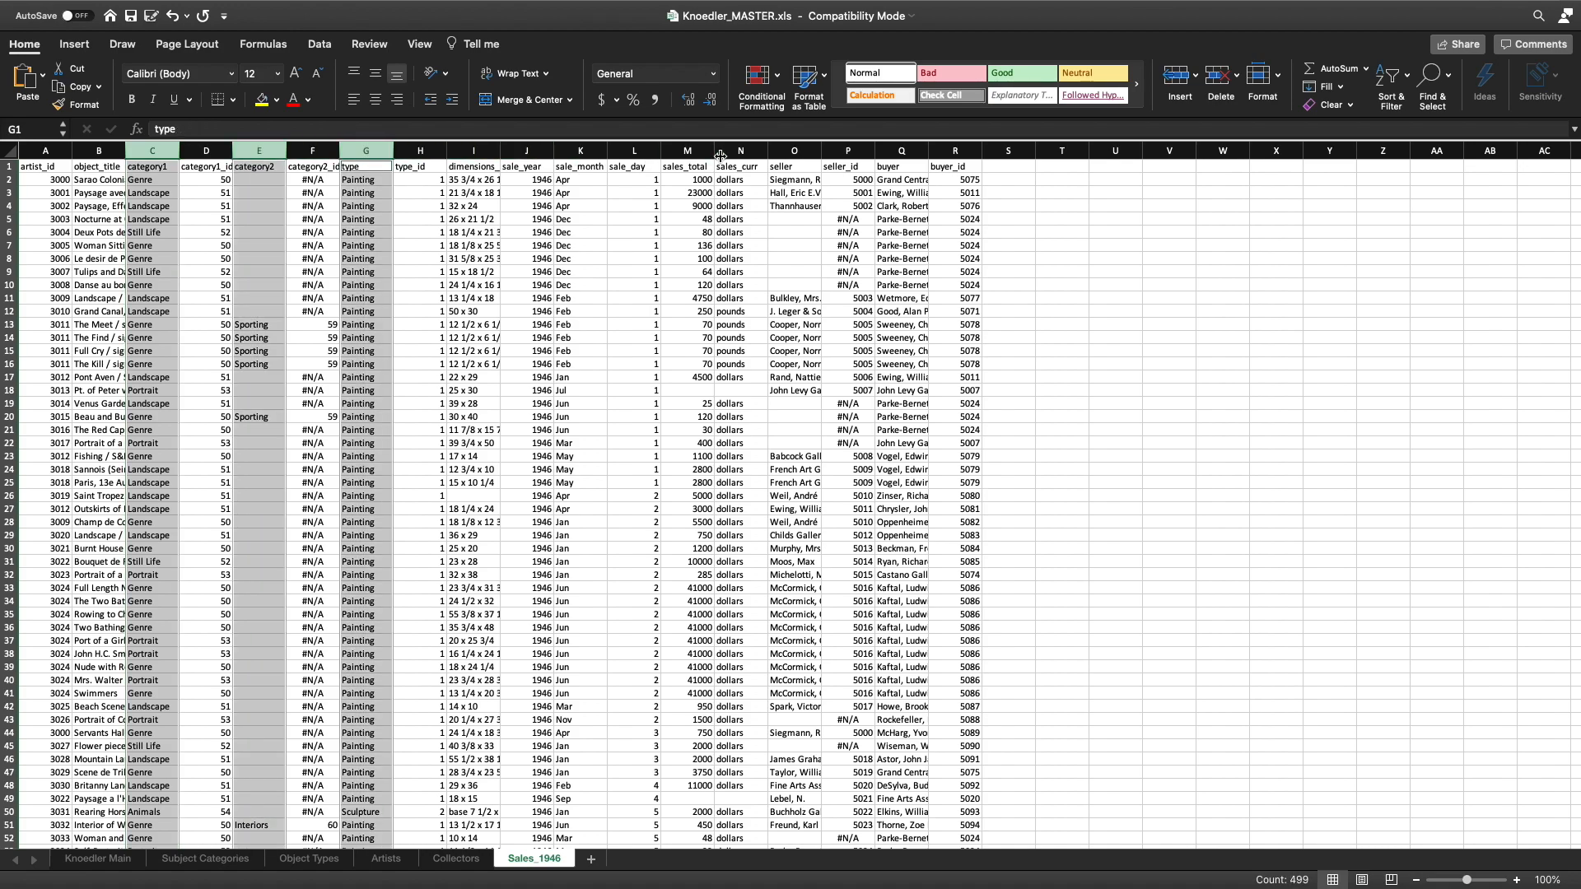
{"action": "left_click", "coordinate": [840, 151], "text": "super"}
{"action": "left_click", "coordinate": [828, 150], "text": "super"}
{"action": "left_click", "coordinate": [794, 150], "text": "super"}
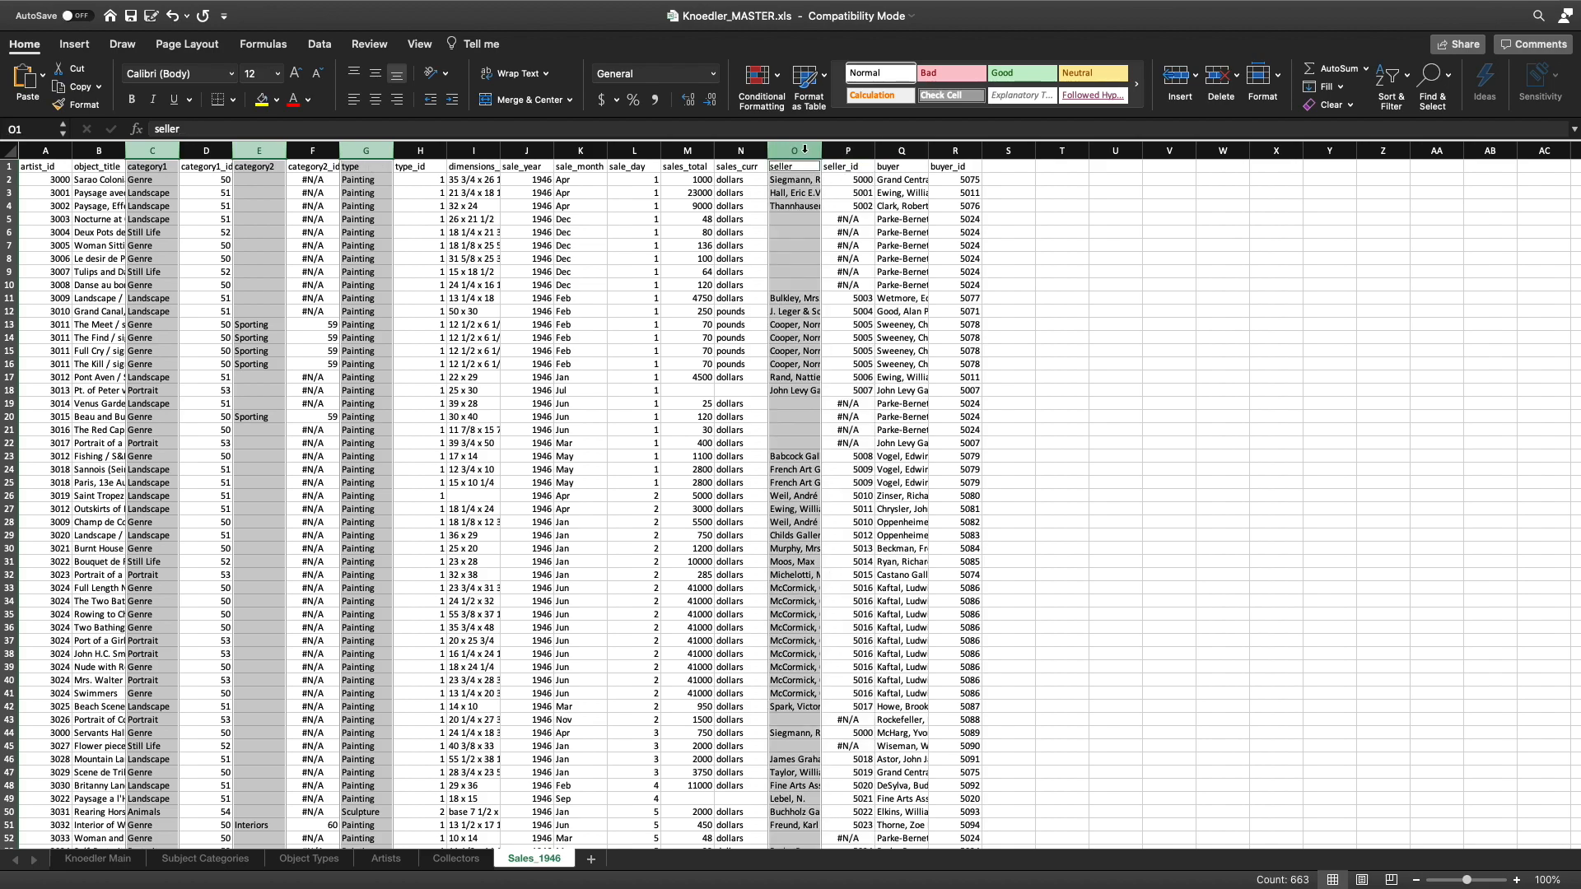
{"action": "left_click", "coordinate": [907, 150], "text": "super"}
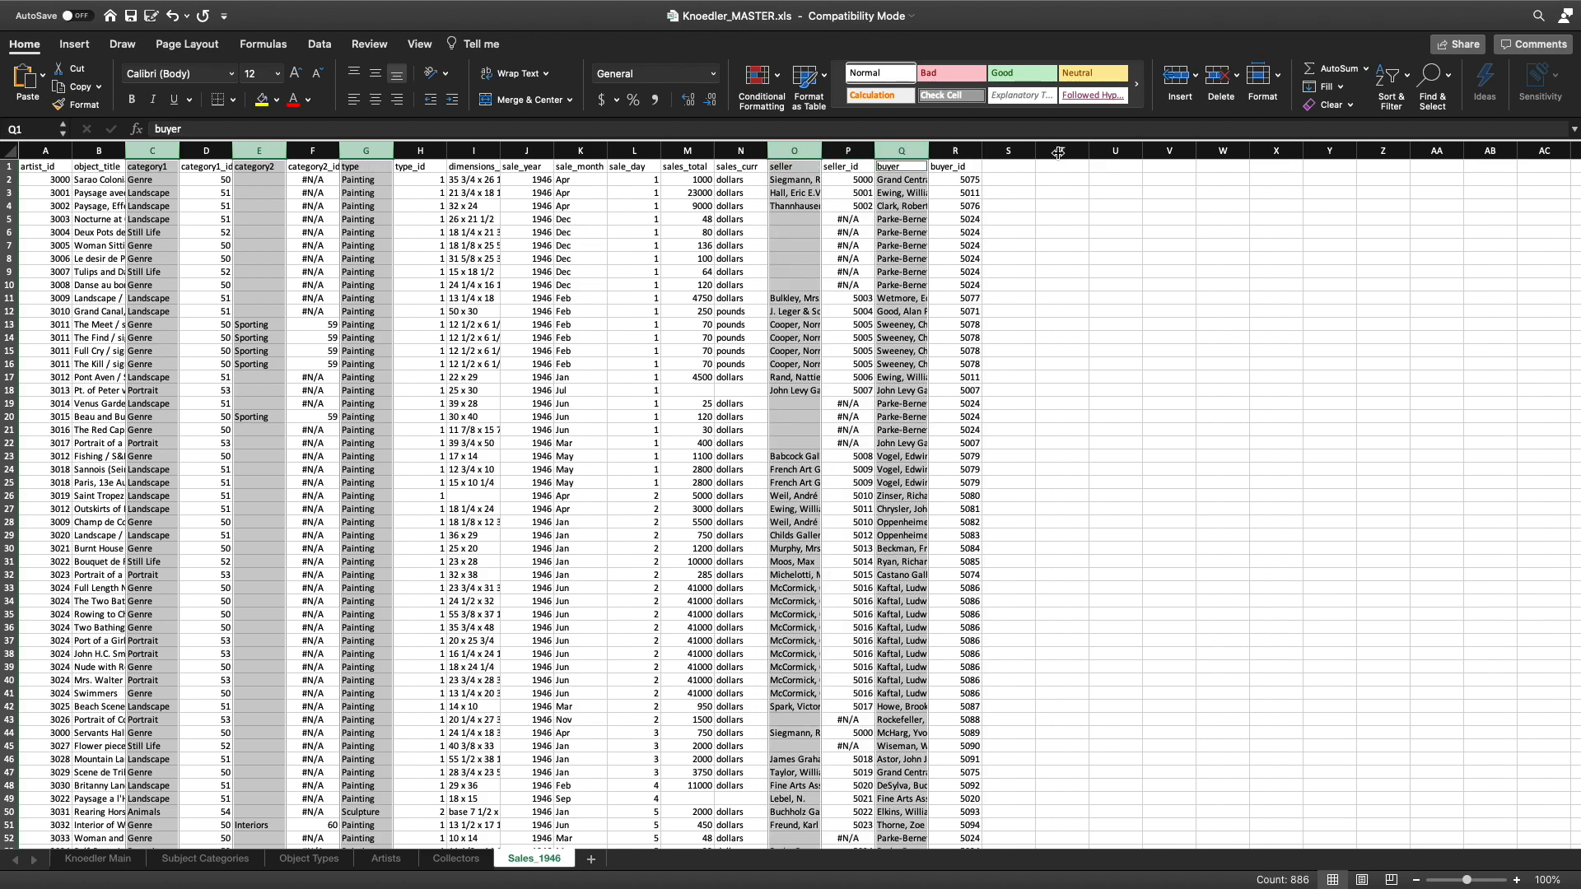
{"action": "left_click", "coordinate": [1219, 82]}
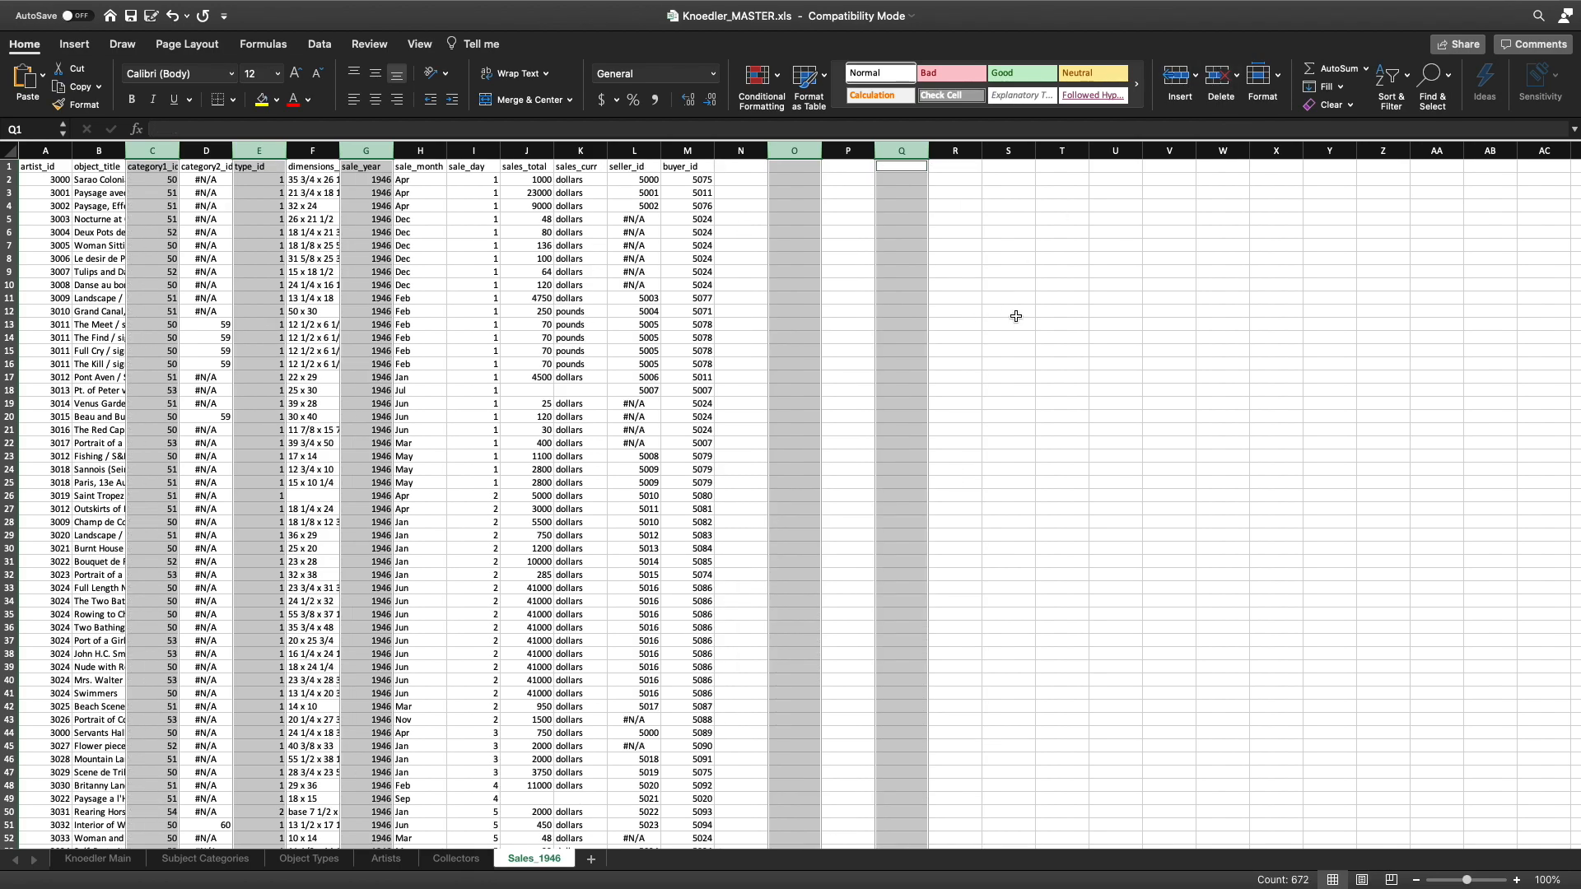
{"action": "left_click", "coordinate": [1063, 311]}
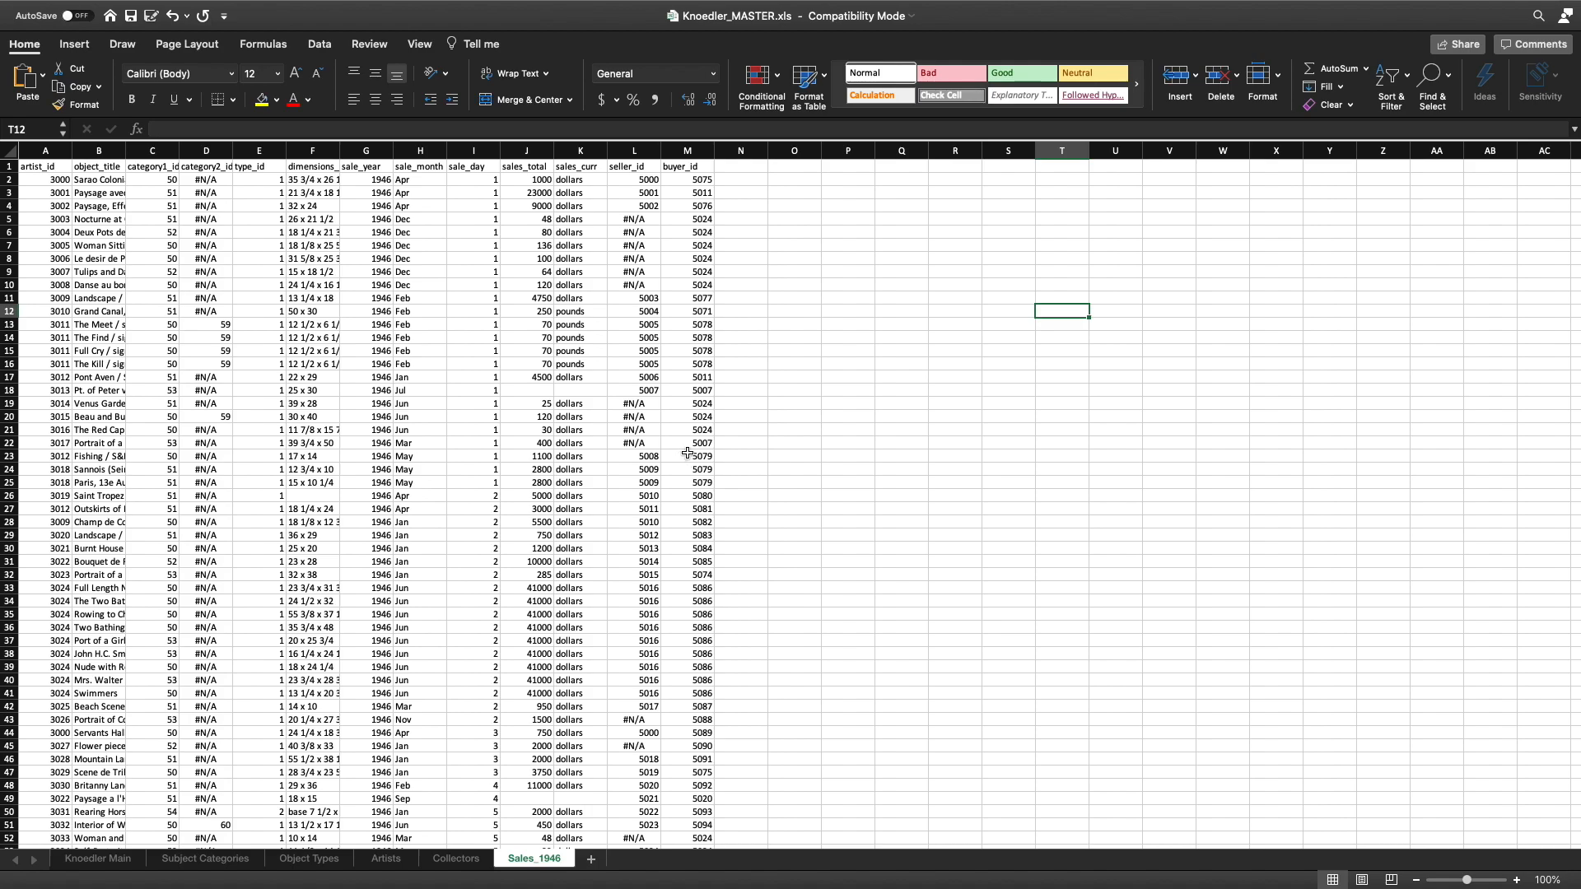
Examine the buyer_id and category2_id columns of Sales_1946 for IDs and missing lookup values.
{"action": "left_click", "coordinate": [677, 313]}
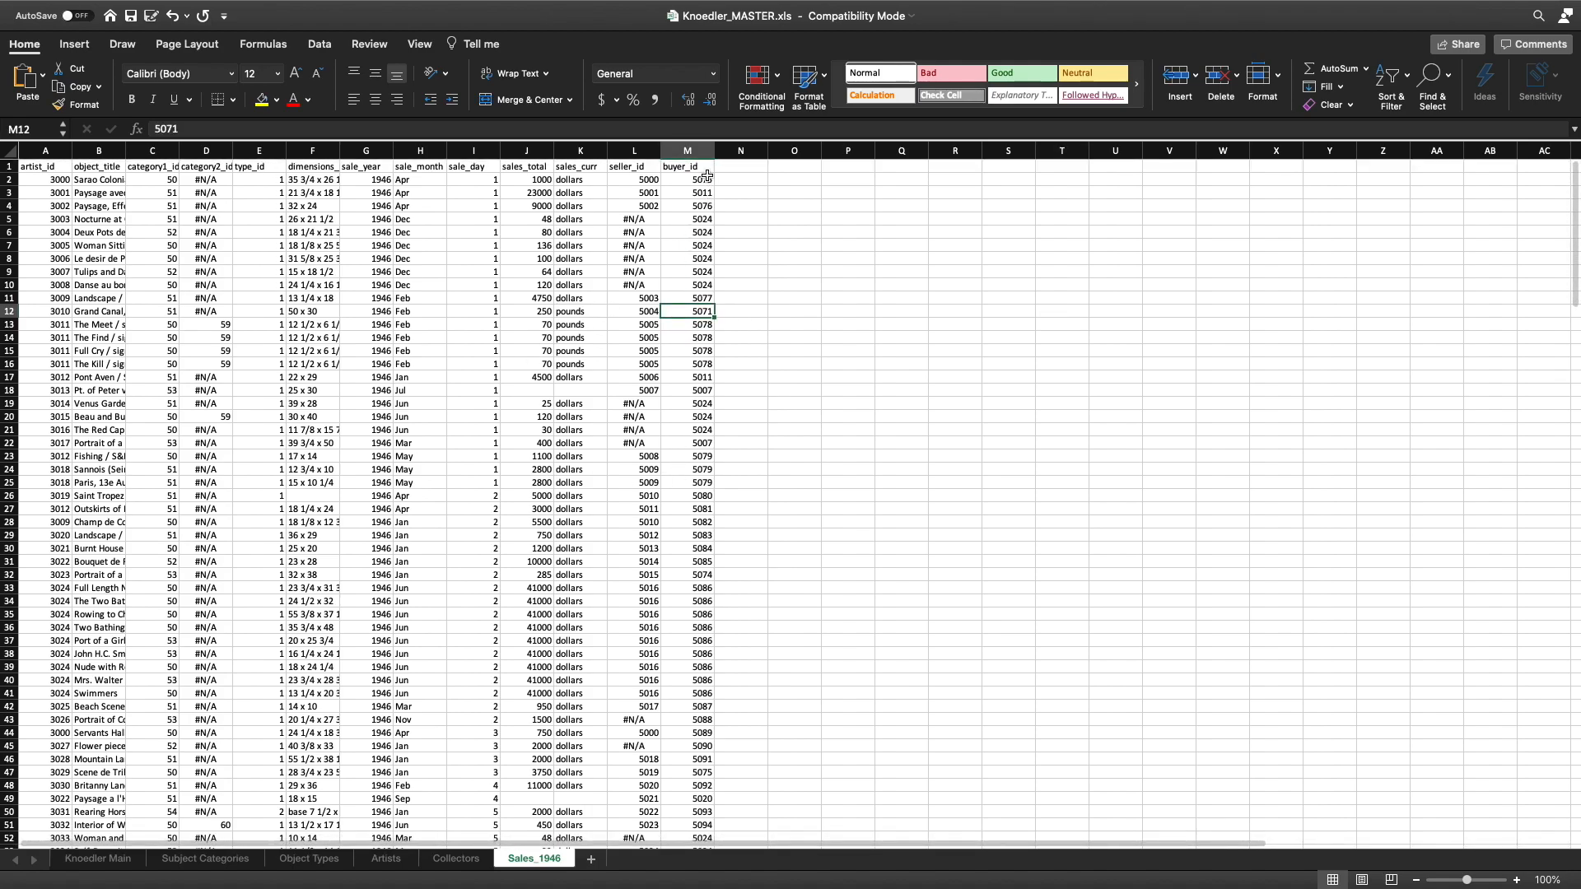
{"action": "left_click", "coordinate": [704, 181]}
{"action": "left_click", "coordinate": [704, 193]}
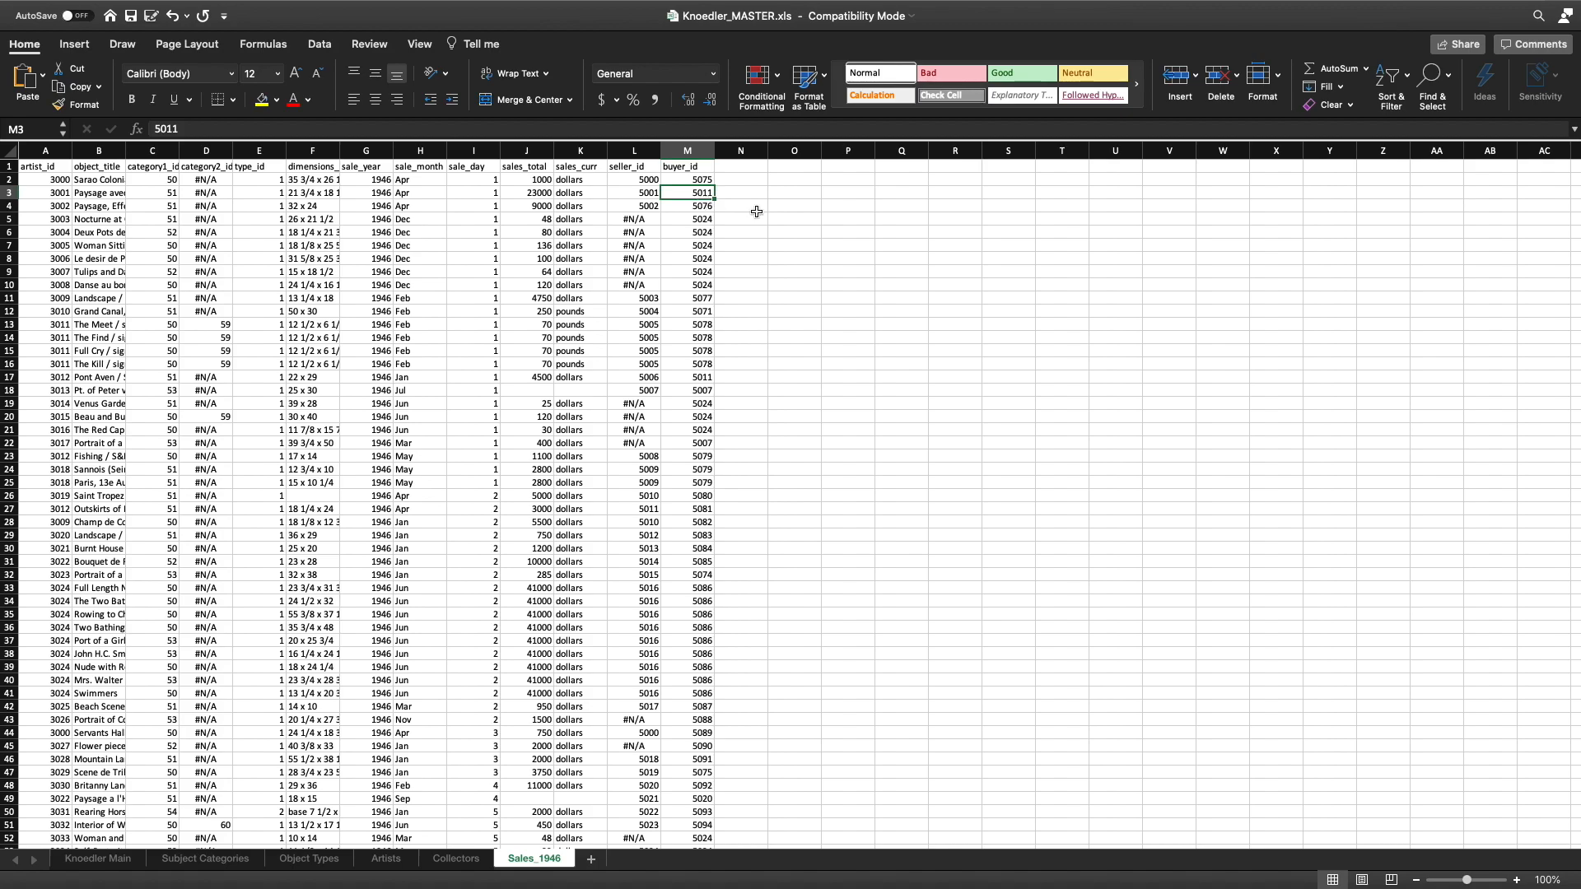
{"action": "scroll", "coordinate": [1014, 431], "scroll_direction": "right", "scroll_amount": 1}
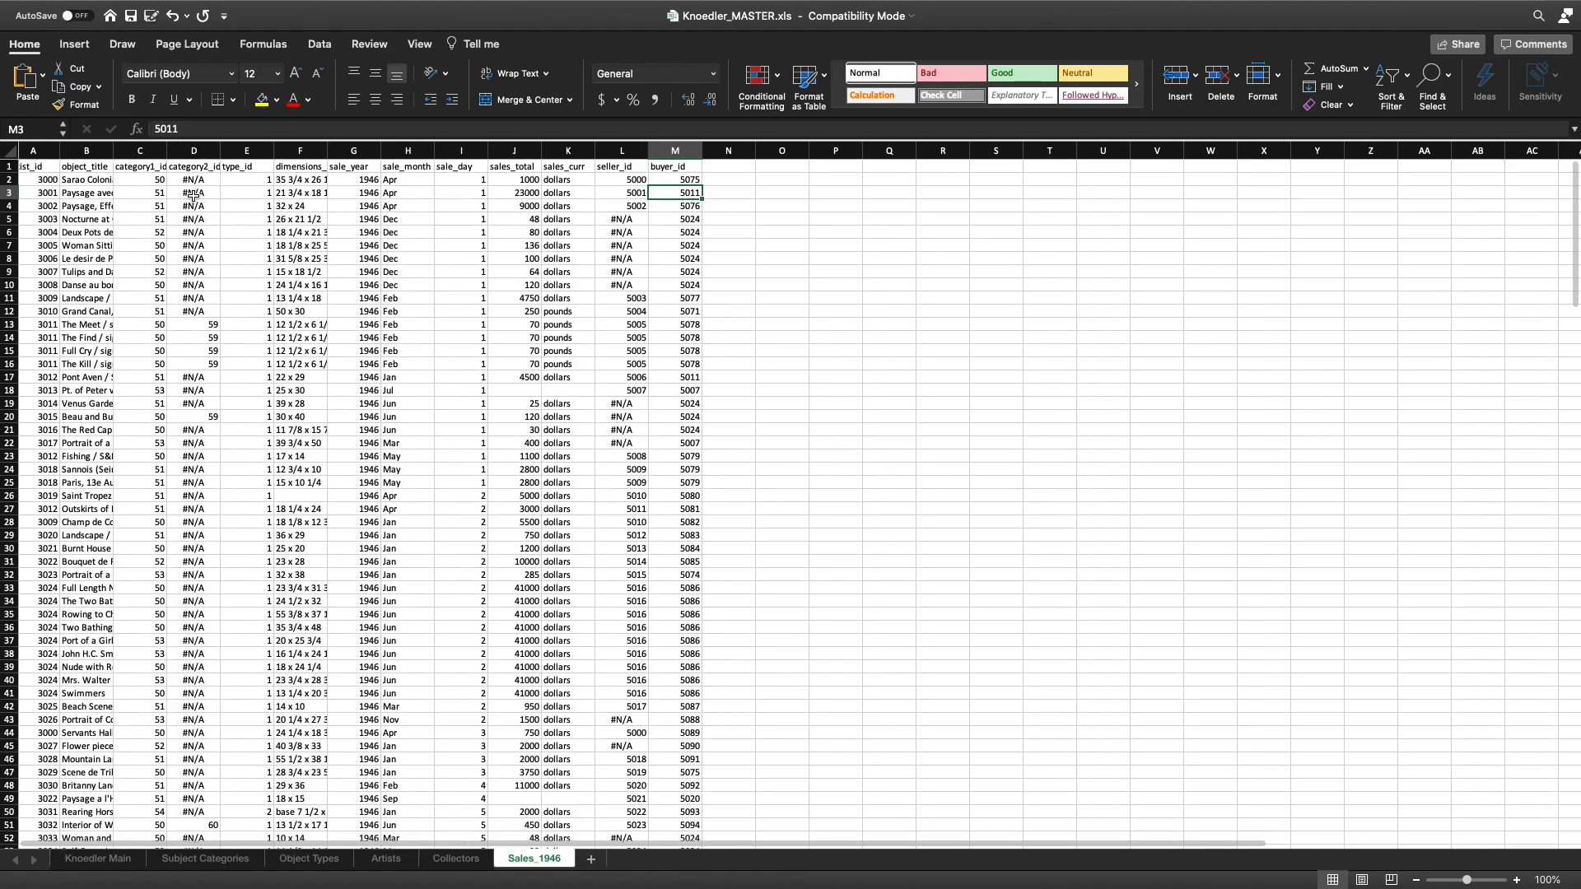
{"action": "left_click", "coordinate": [197, 181]}
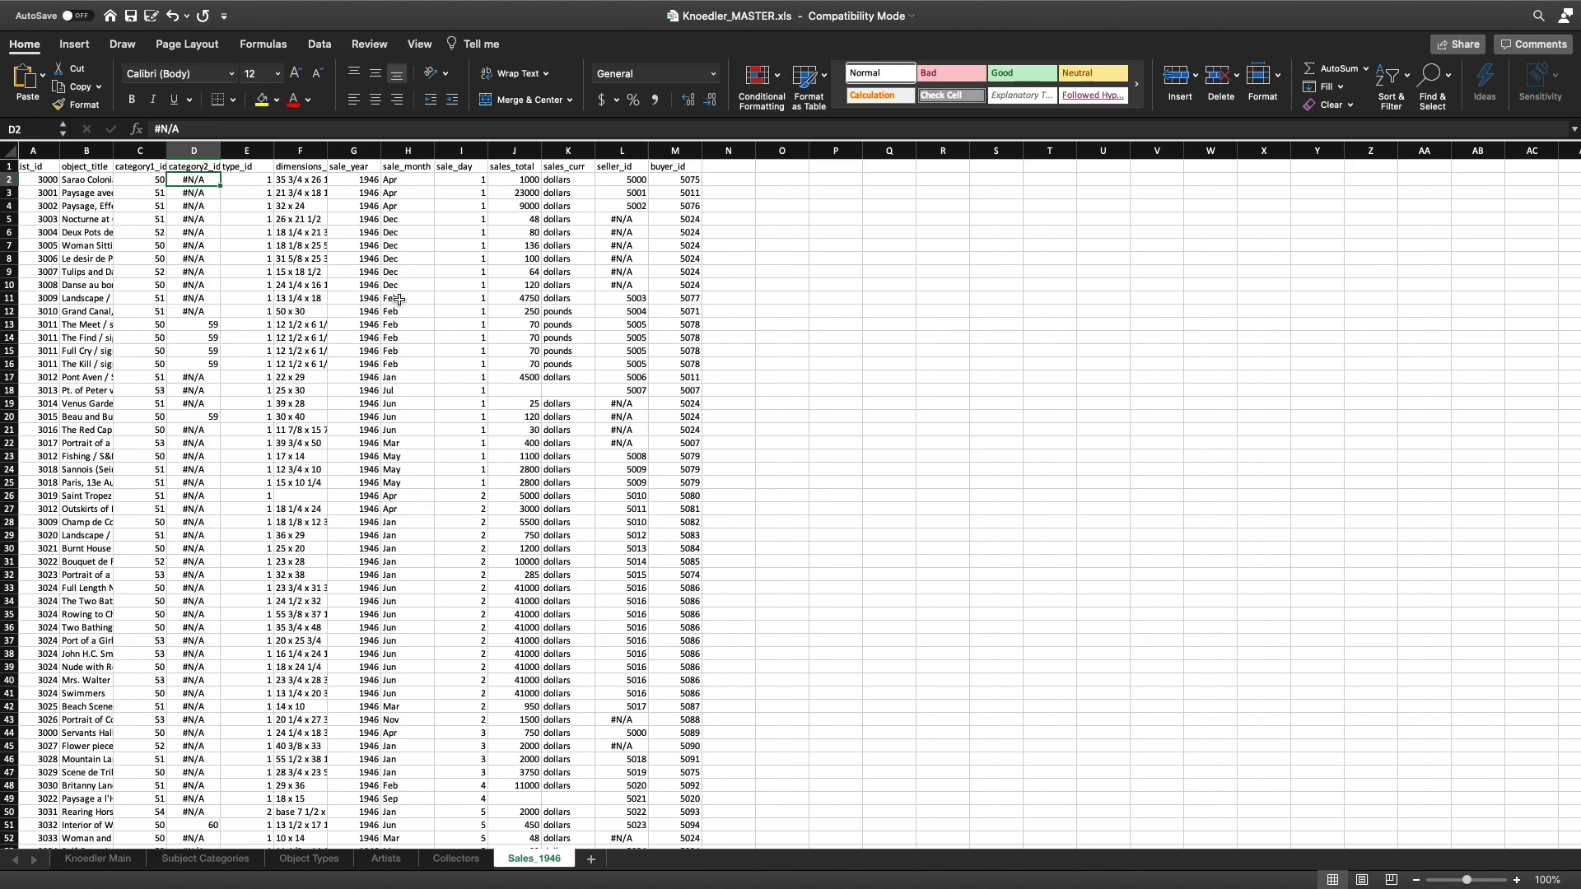
{"action": "scroll", "coordinate": [399, 297], "scroll_direction": "left", "scroll_amount": 1}
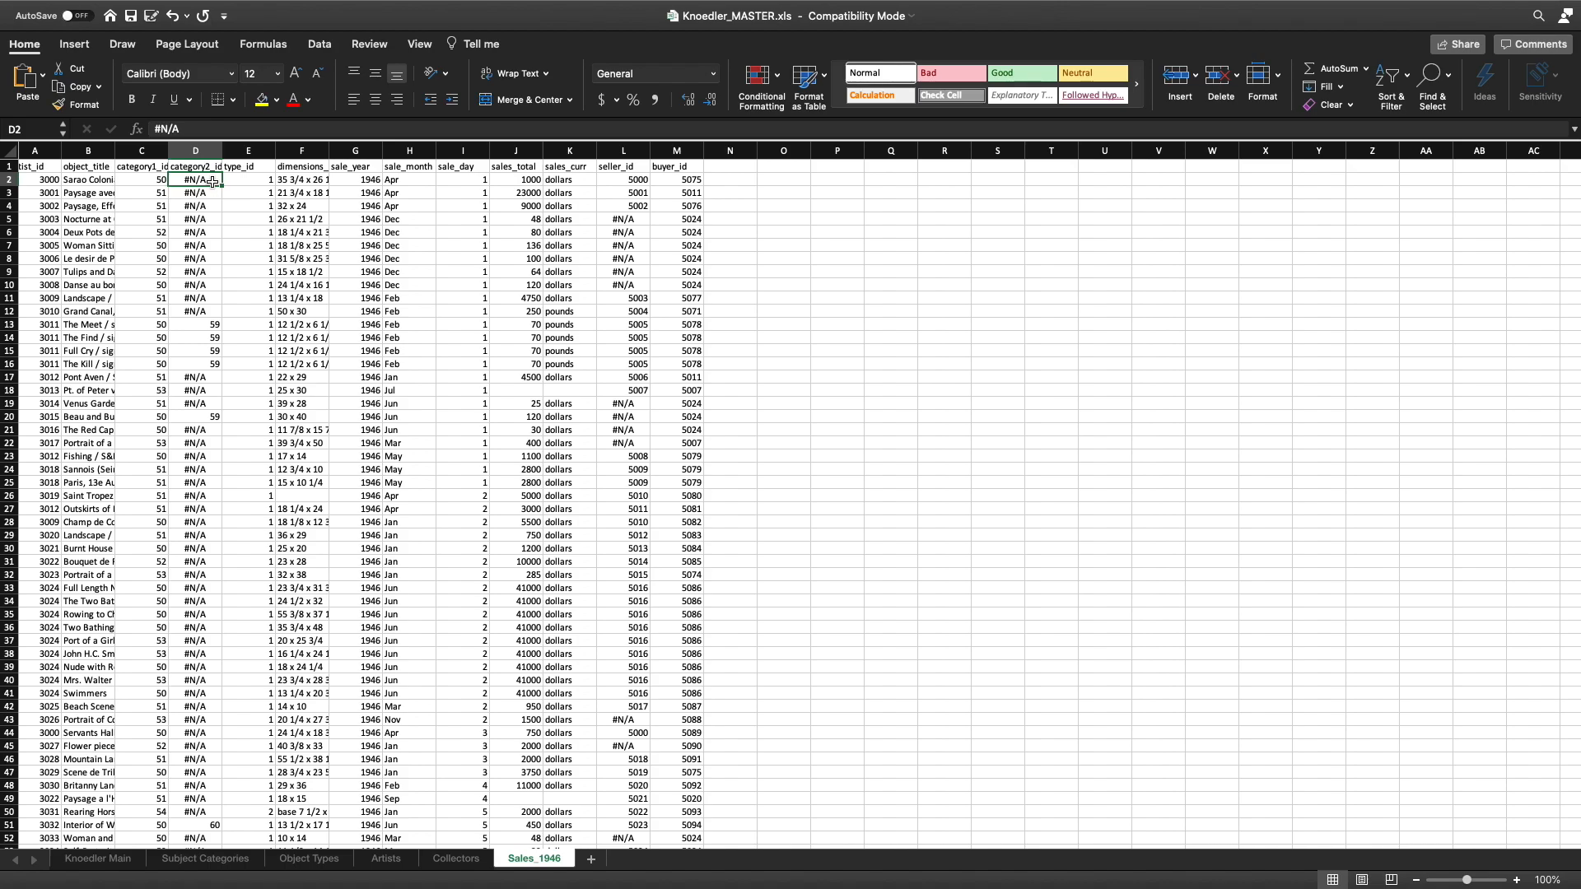
{"action": "left_click", "coordinate": [1266, 298]}
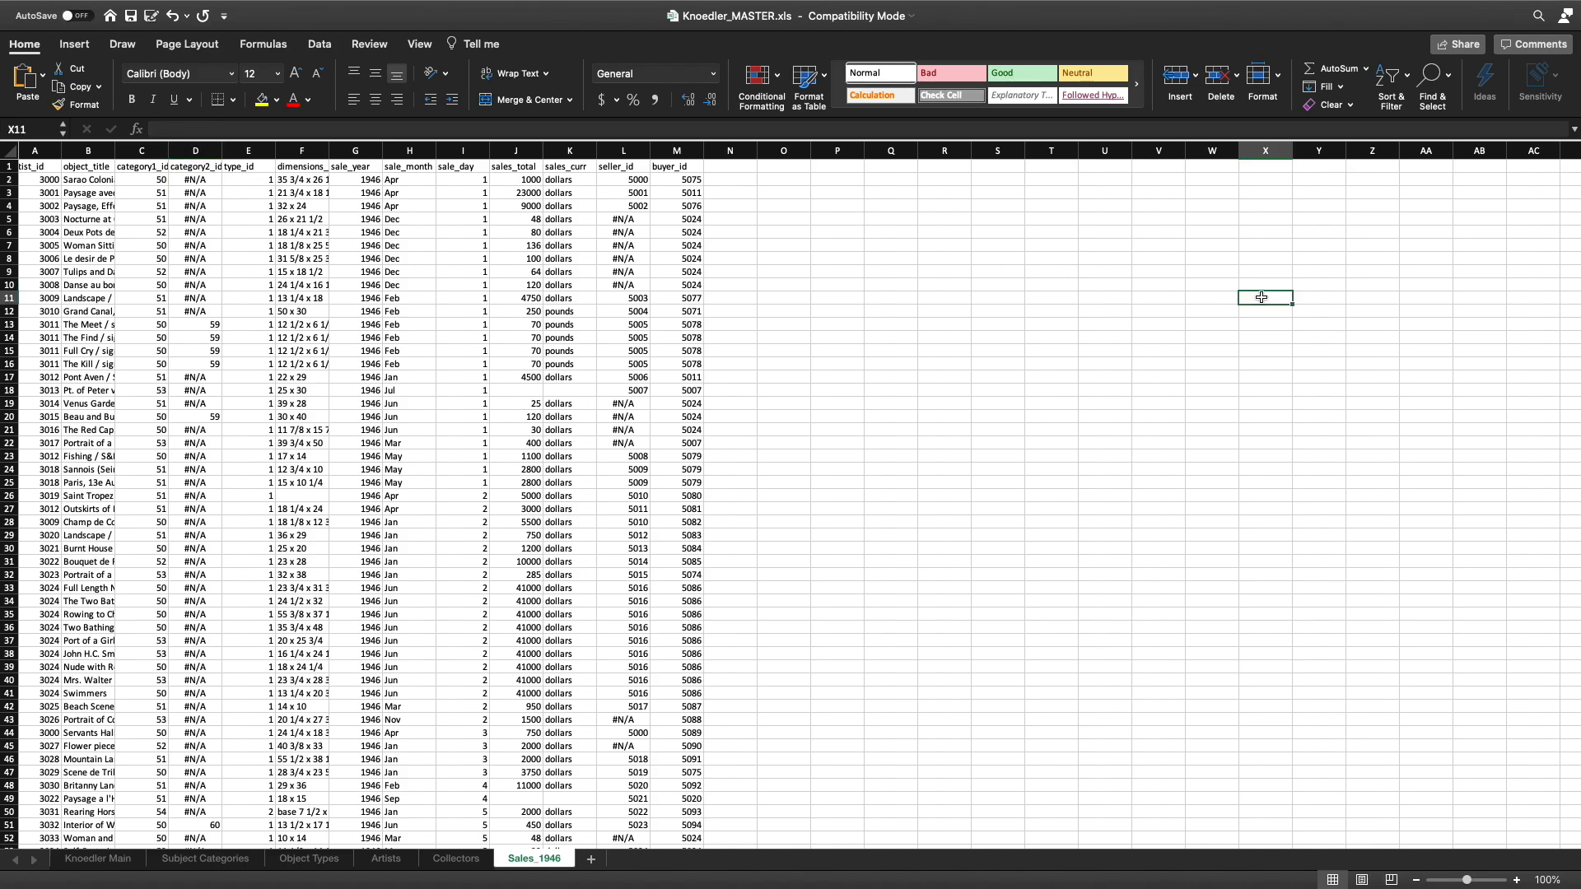
Replace all blank cells in the sheet with NULL, matching case and finding entire cells only.
{"action": "left_click", "coordinate": [1540, 16]}
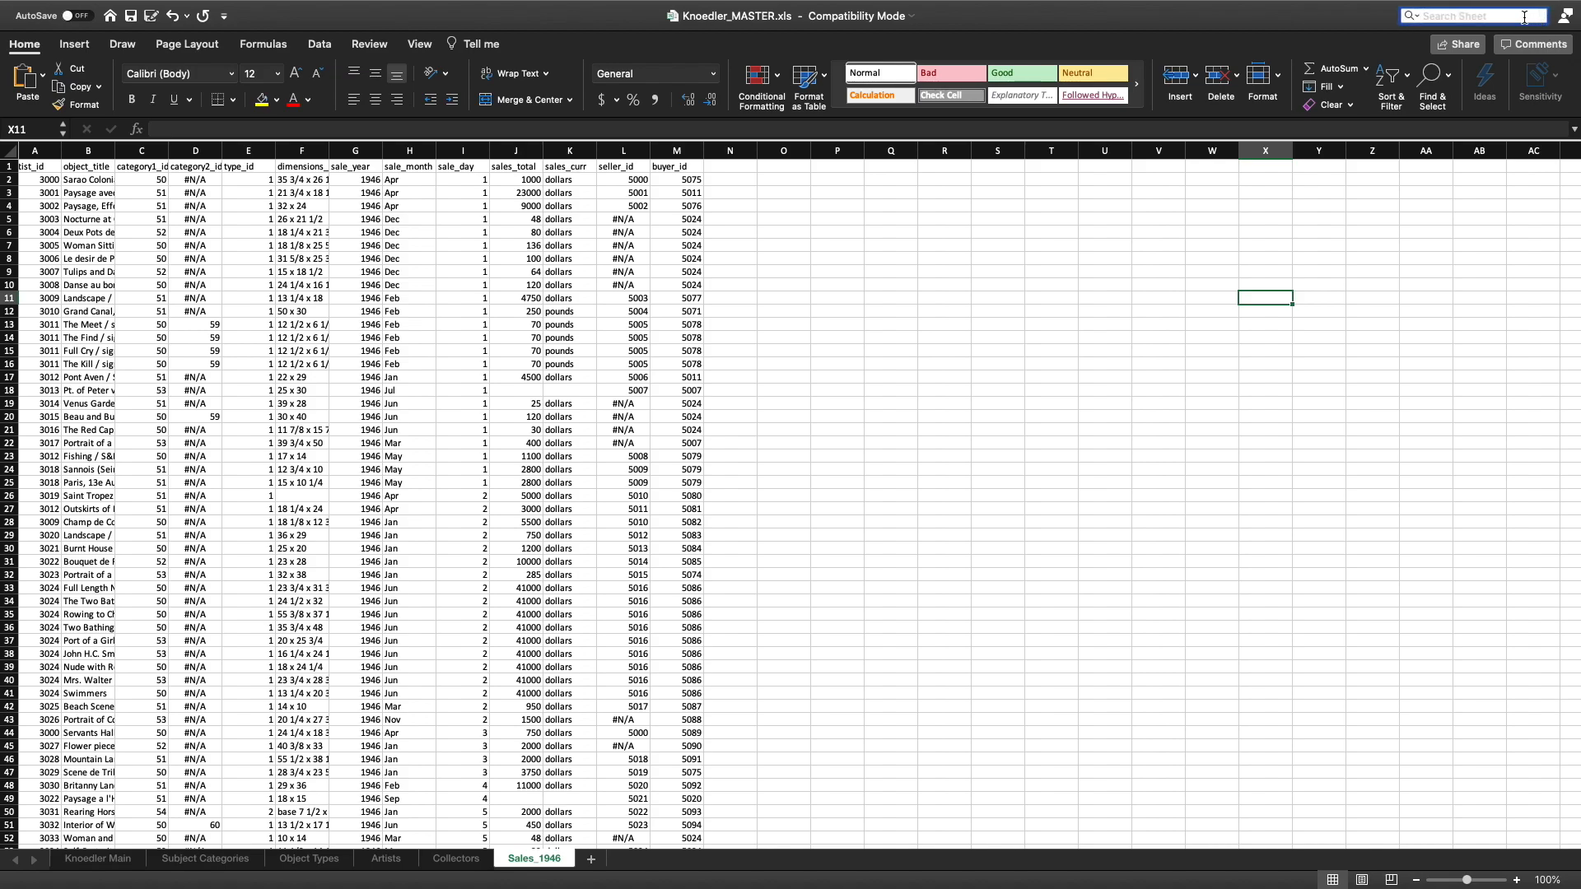
{"action": "left_click", "coordinate": [1411, 17]}
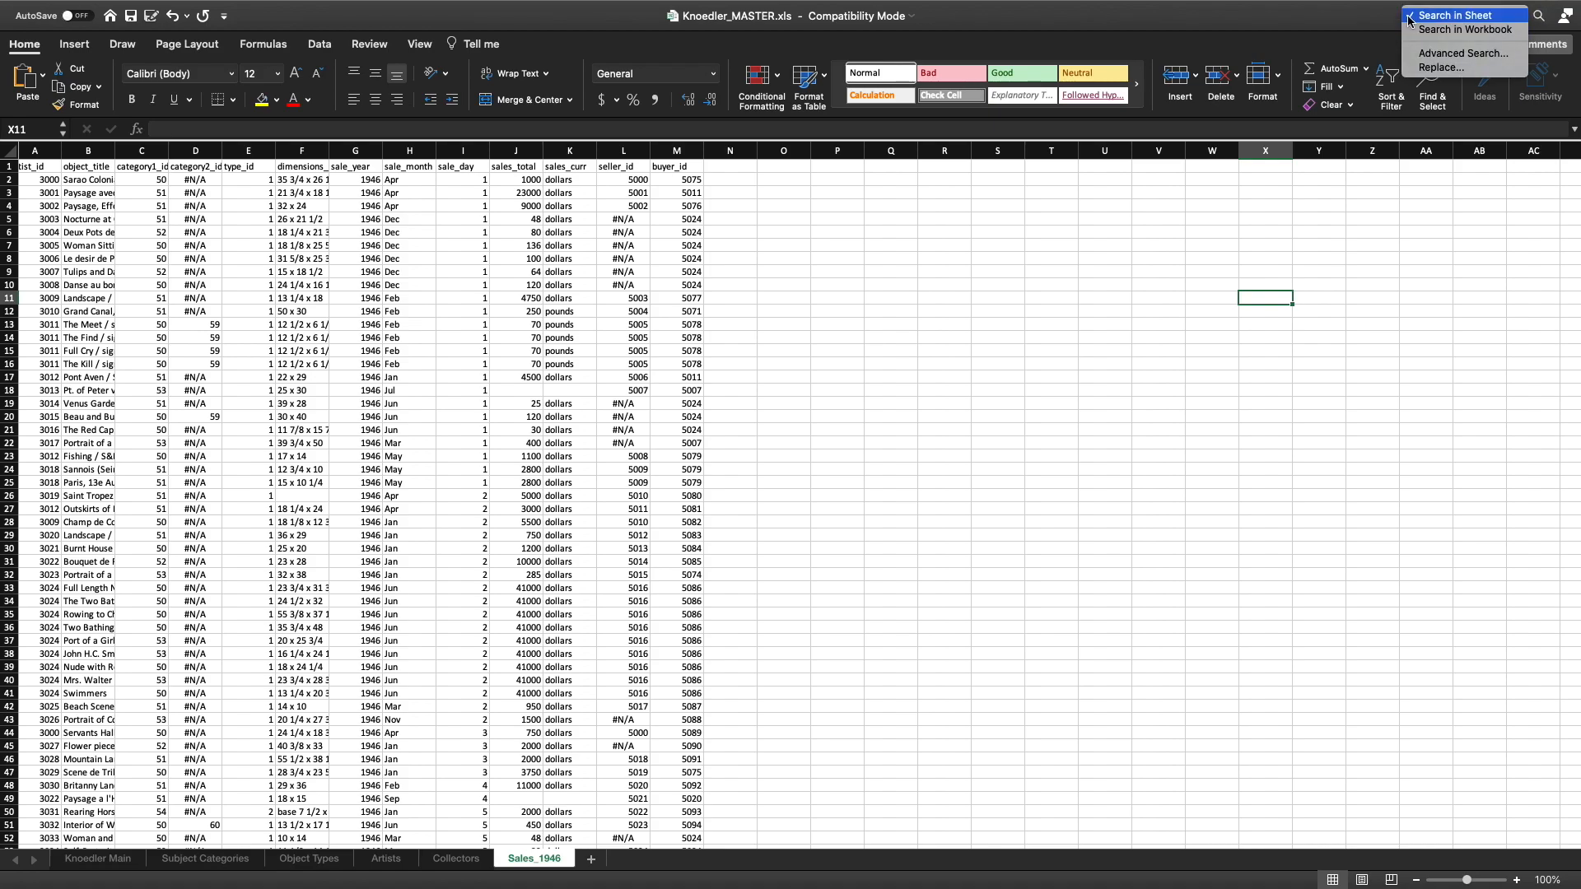
{"action": "left_click", "coordinate": [1428, 70]}
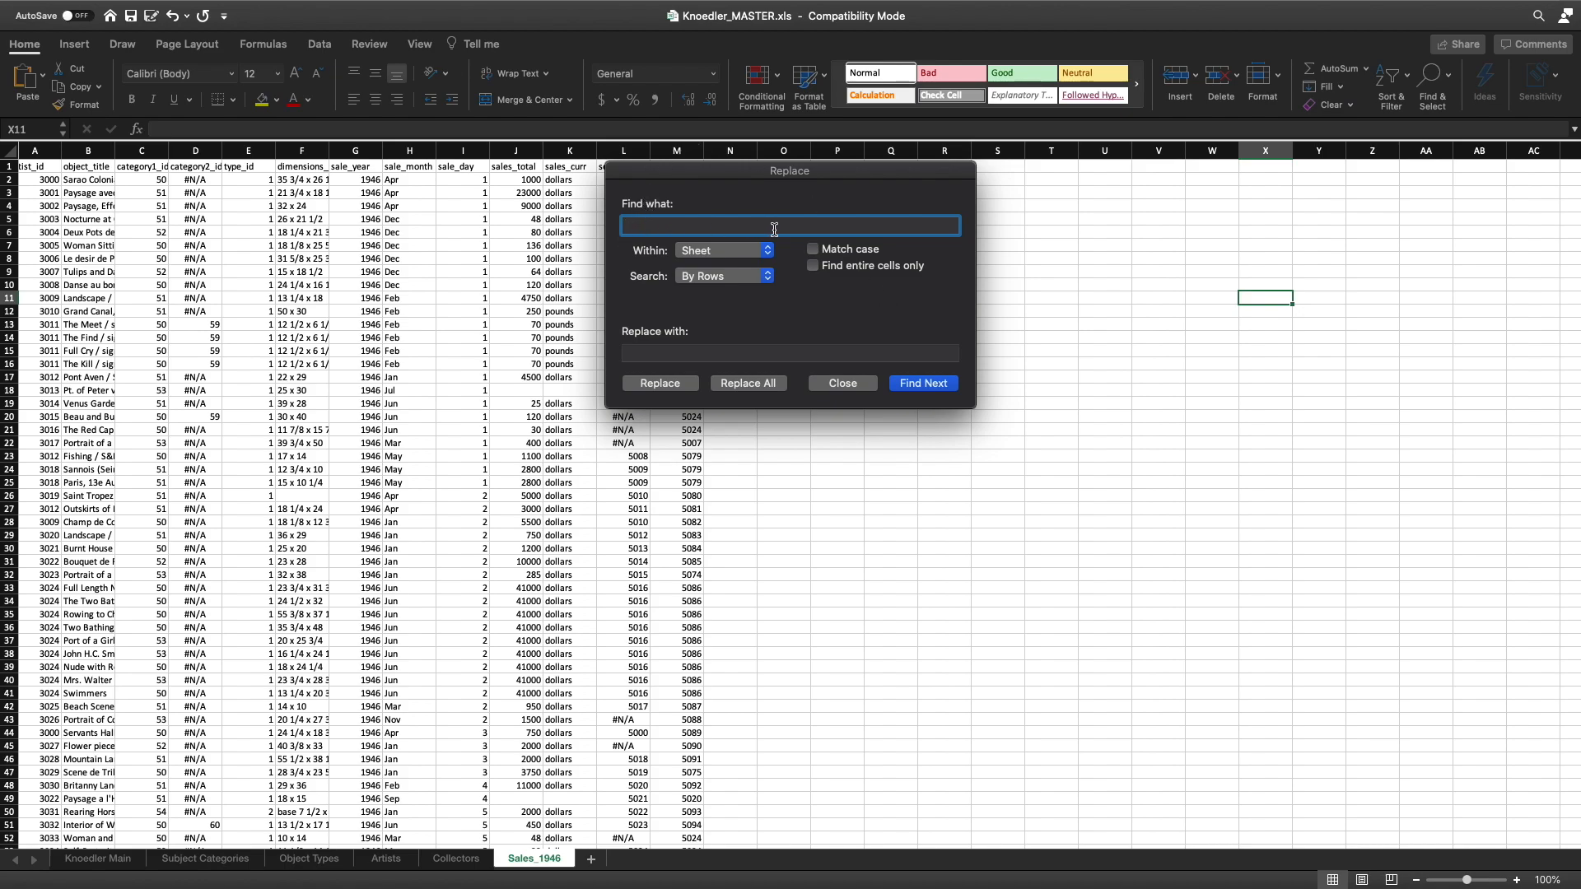
{"action": "left_click", "coordinate": [867, 253]}
{"action": "left_click", "coordinate": [728, 351]}
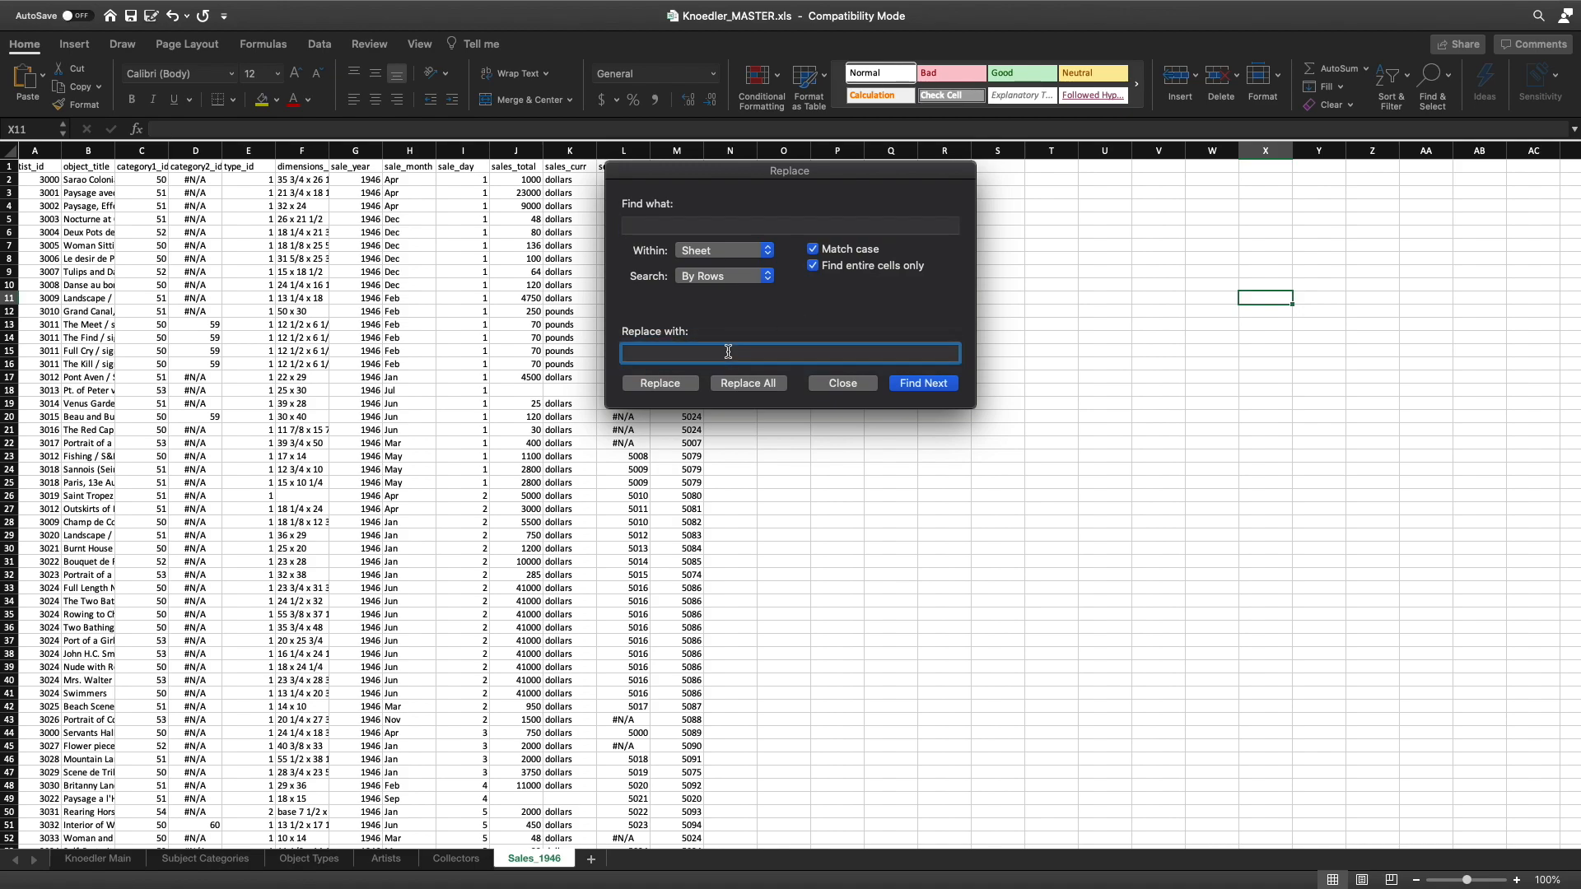
{"action": "type", "text": "NULL"}
{"action": "left_click", "coordinate": [759, 390]}
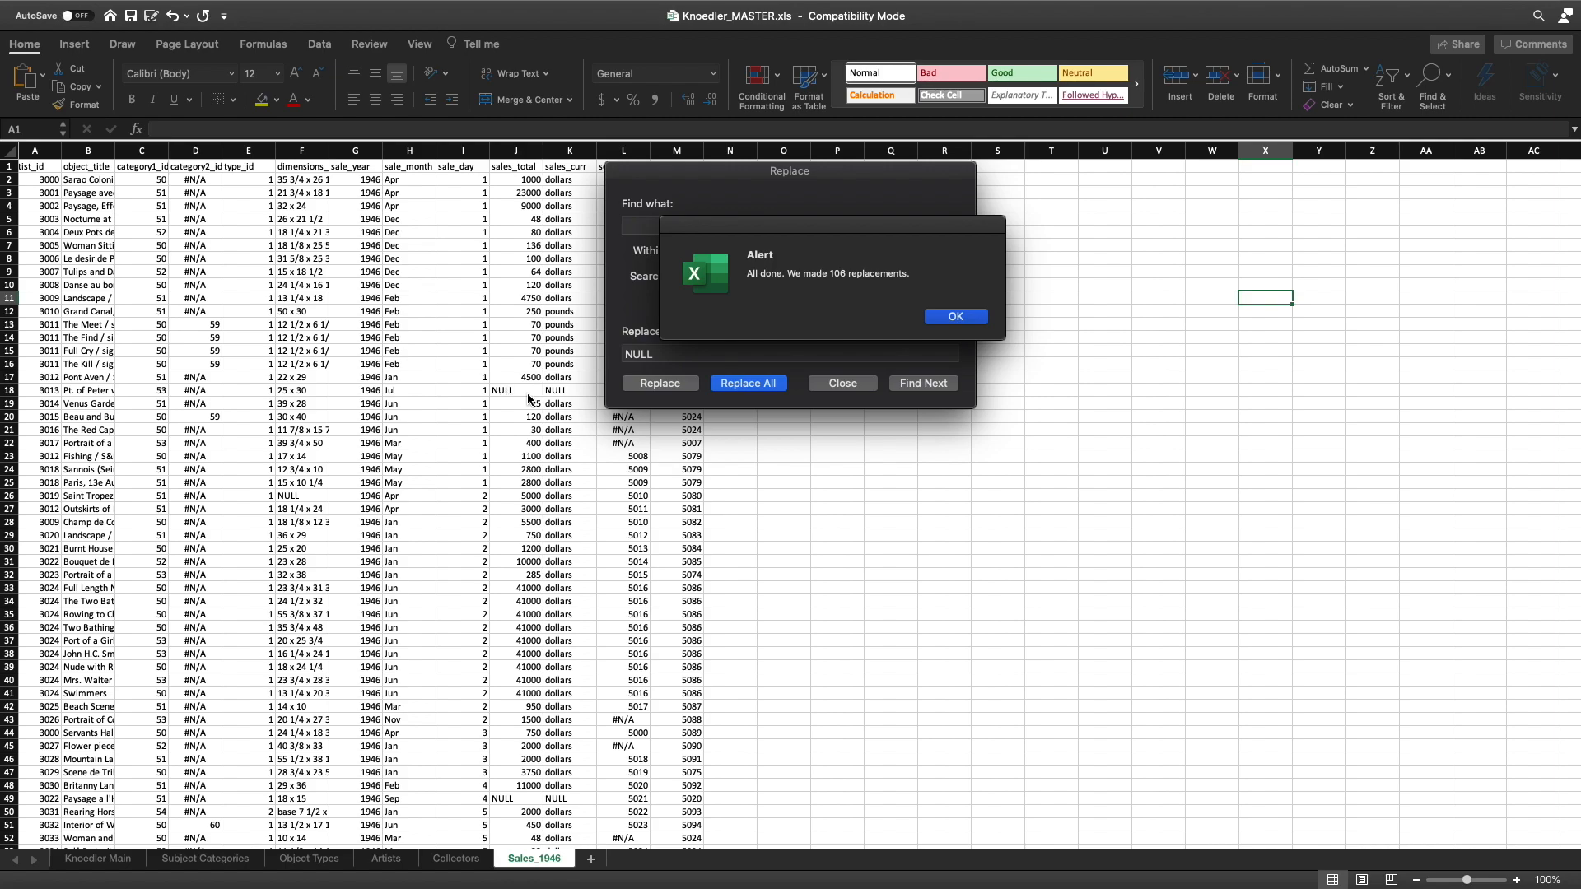
{"action": "left_click", "coordinate": [957, 319]}
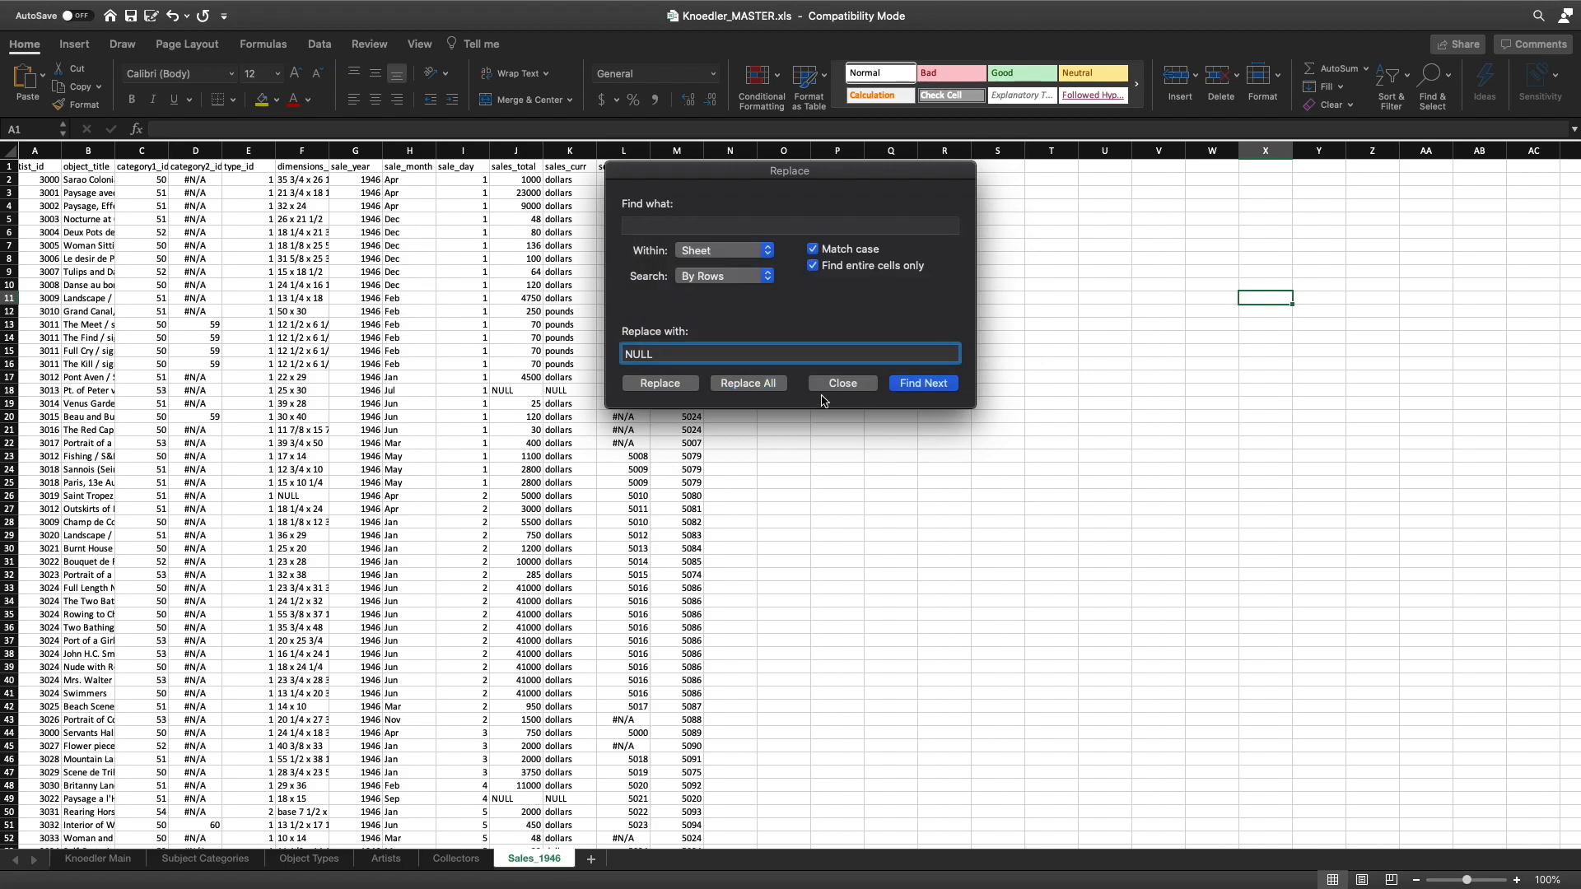
Replace every #N/A cell in the Sales_1946 sheet with NULL, matching case and entire cells only, and finish replacing.
{"action": "left_click", "coordinate": [686, 227]}
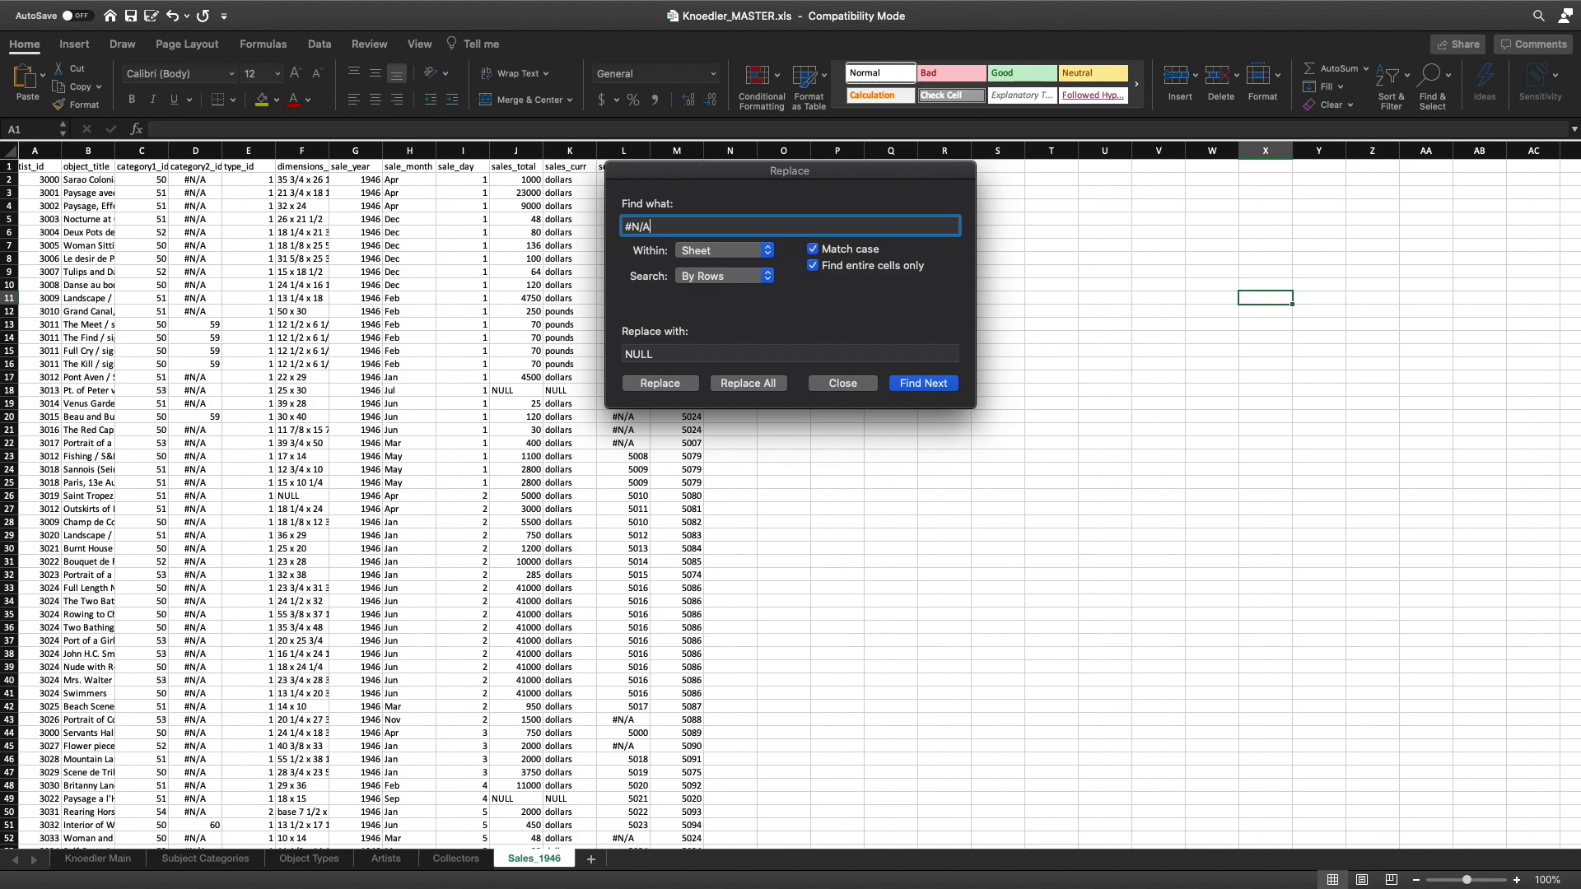
{"action": "left_click", "coordinate": [774, 357]}
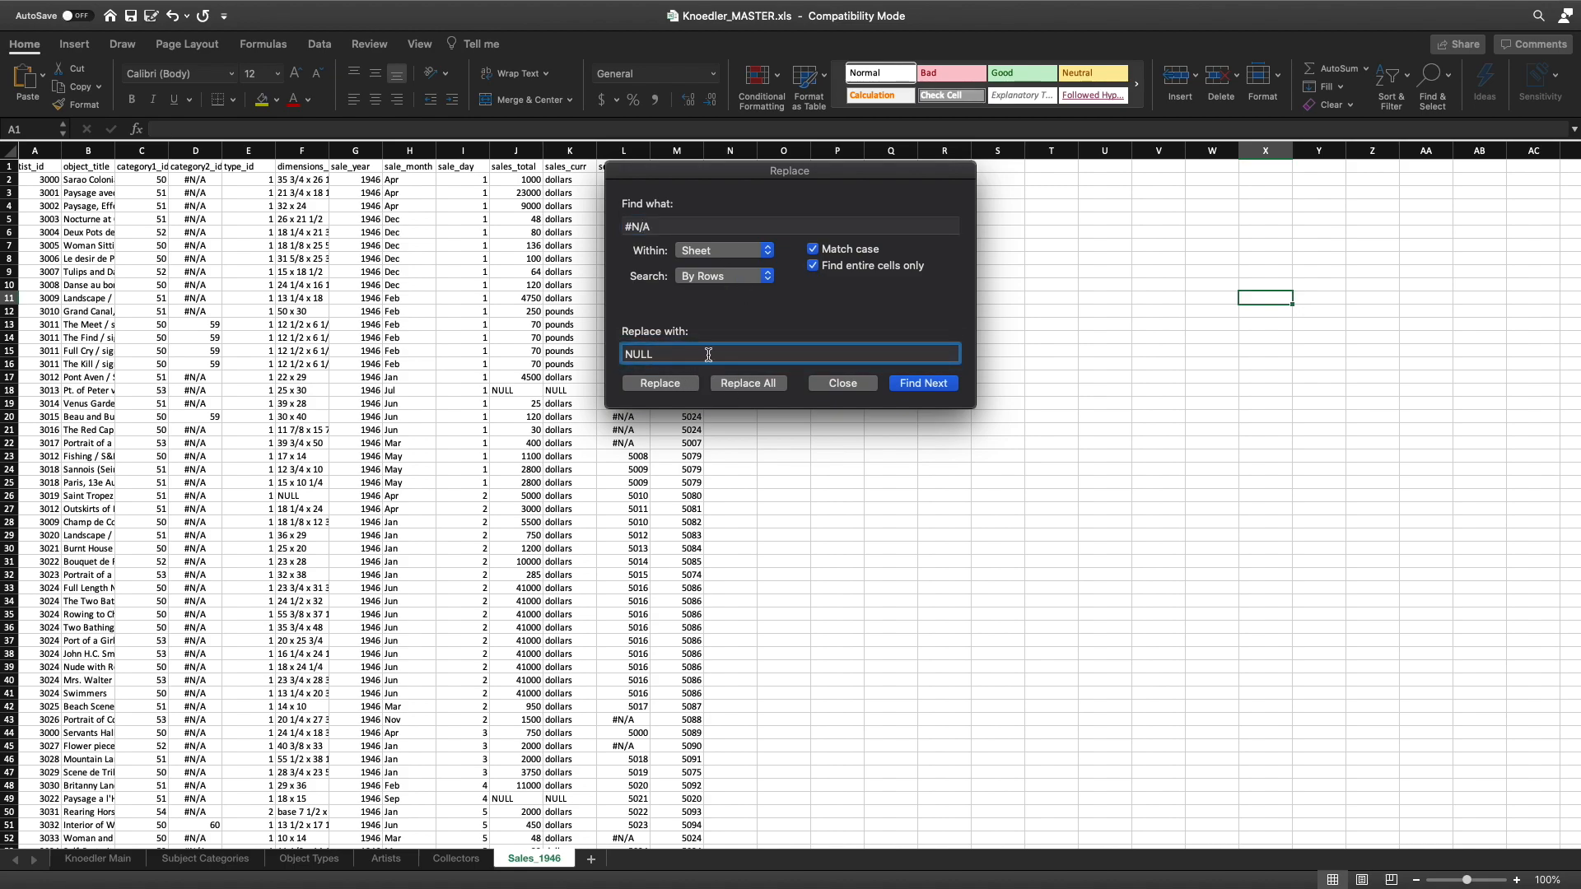
{"action": "left_click", "coordinate": [761, 385]}
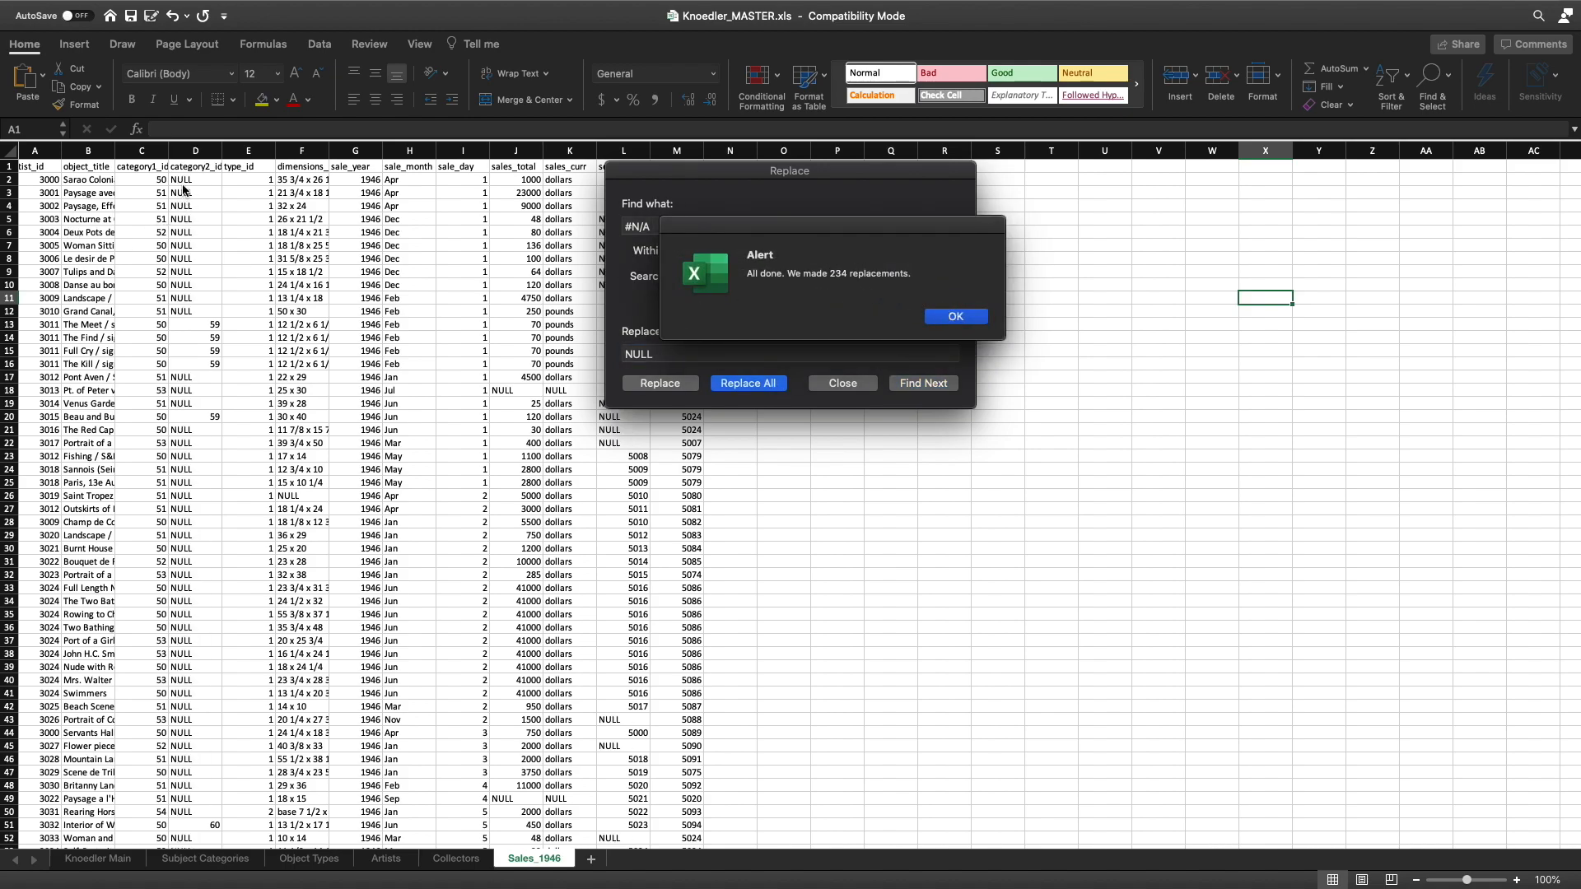
{"action": "left_click", "coordinate": [953, 319]}
{"action": "left_click", "coordinate": [841, 383]}
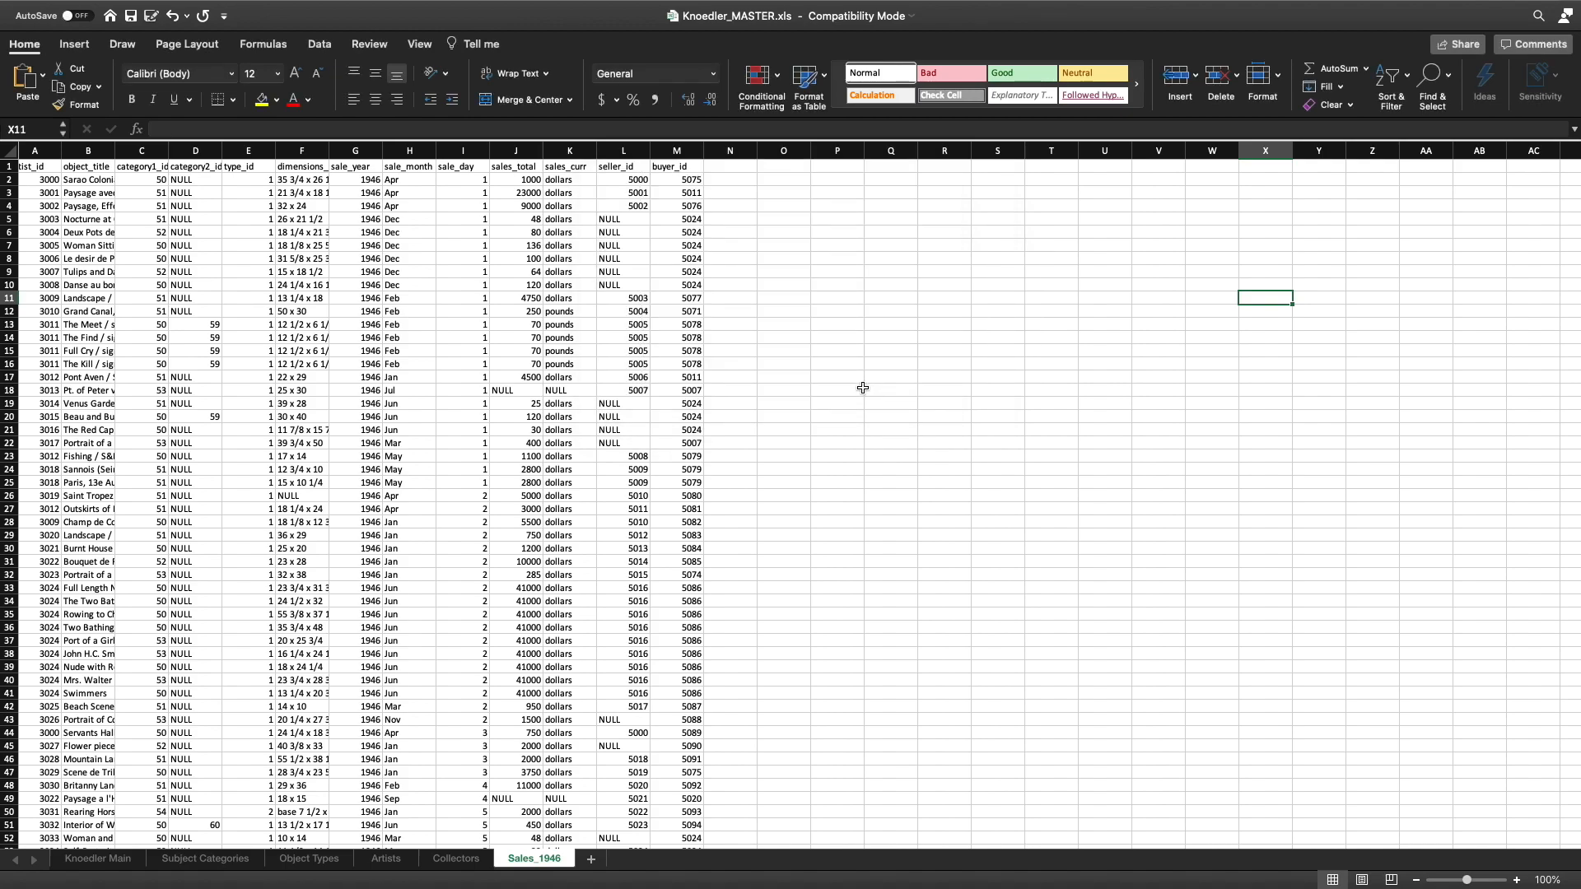
{"action": "left_click_drag", "start_coordinate": [860, 389], "coordinate": [869, 390]}
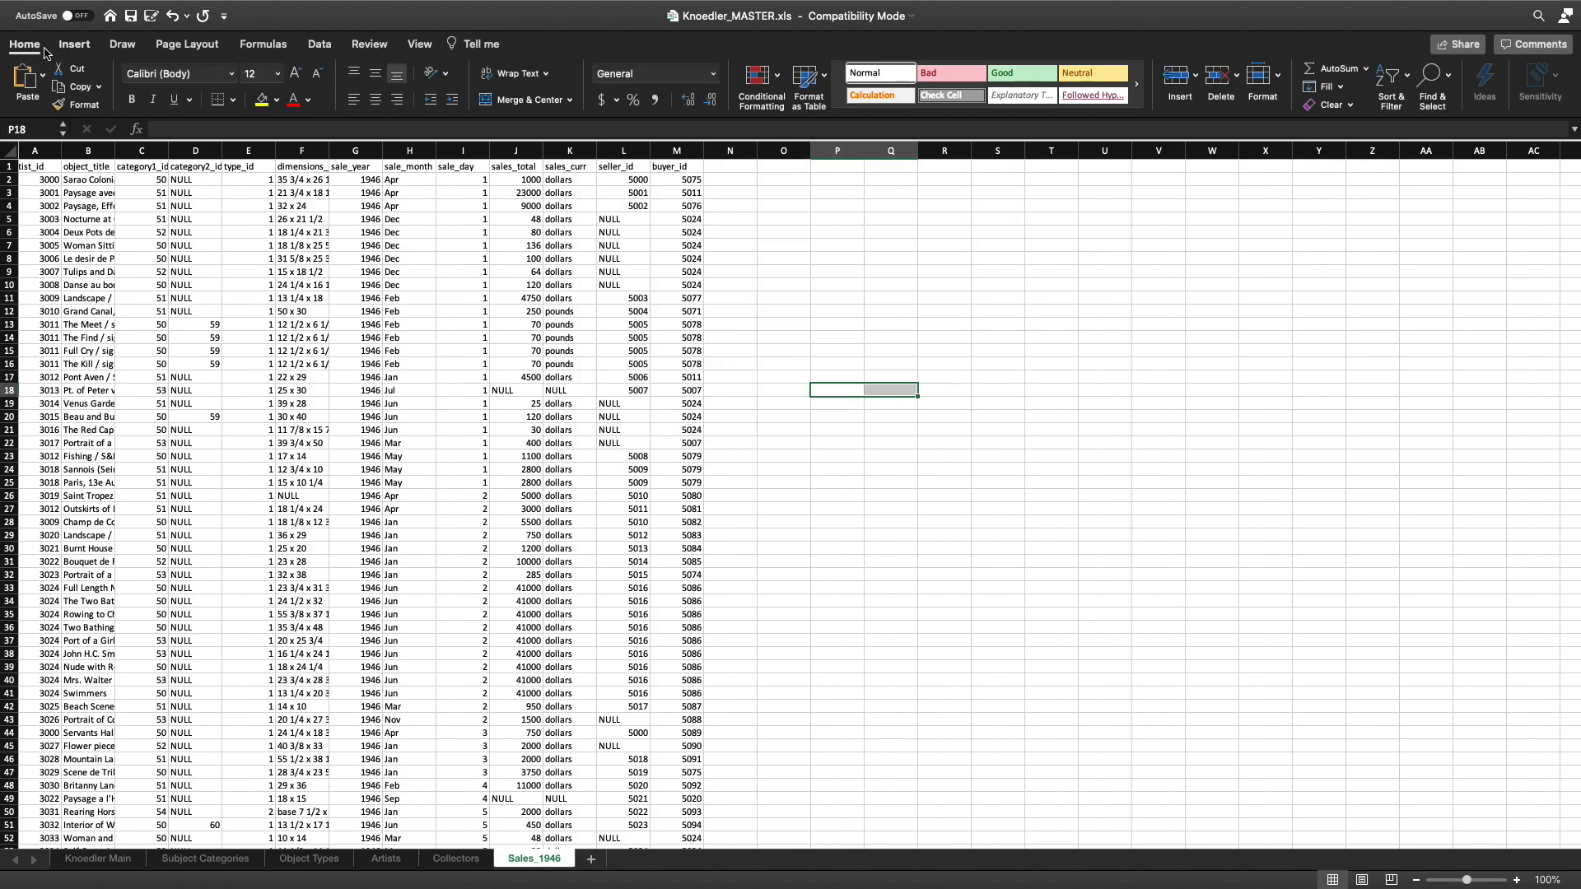
{"action": "left_click", "coordinate": [45, 218]}
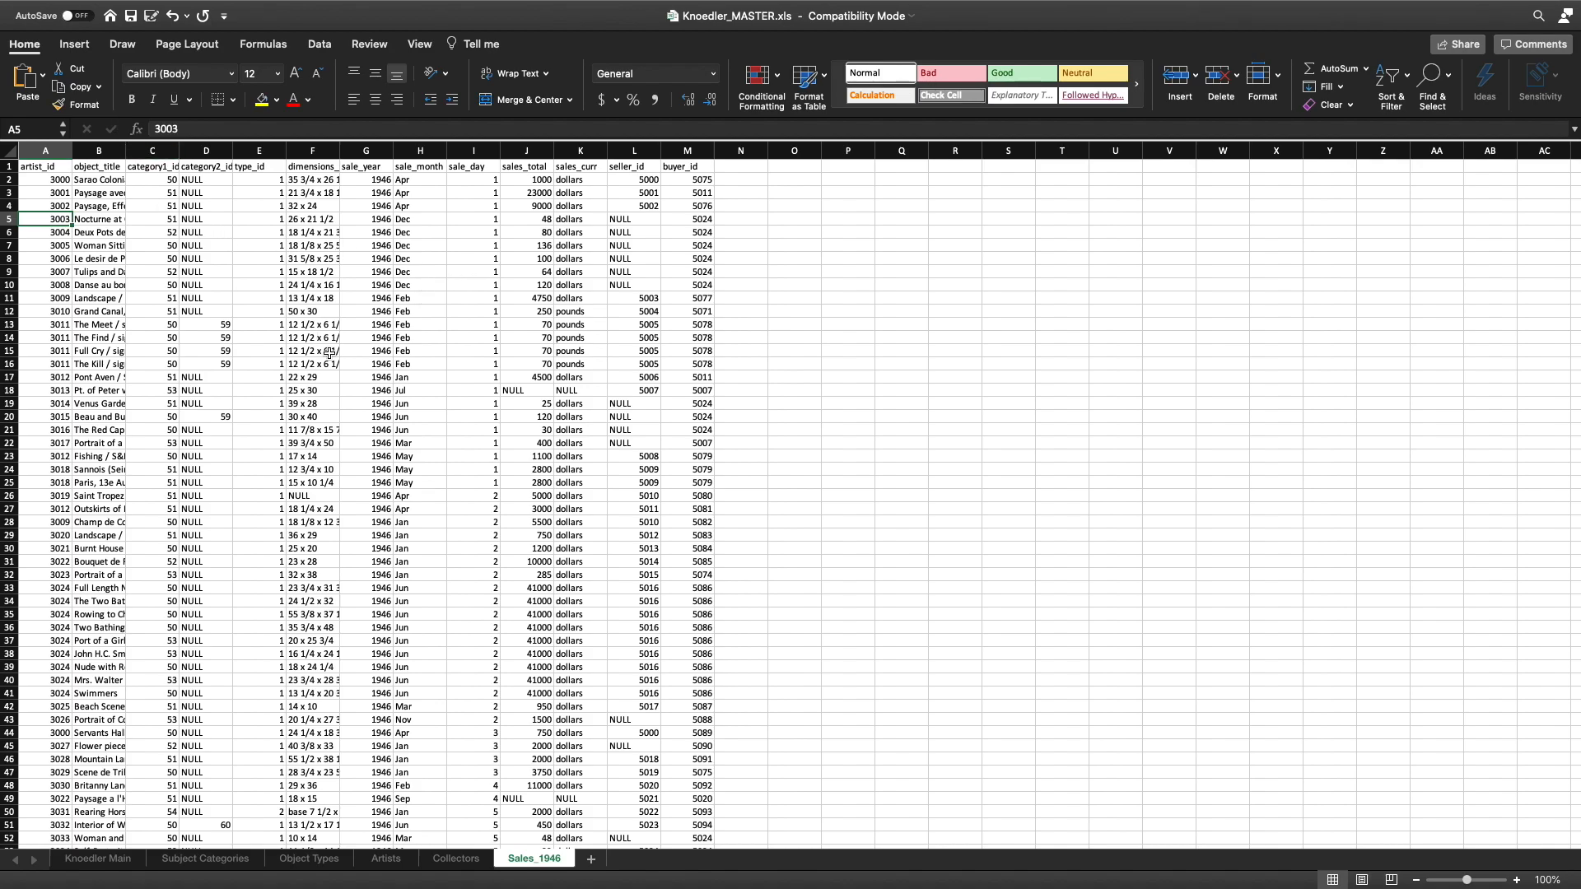
Start saving a copy of the Sales_1946 sheet, choosing CSV UTF-8 (Comma delimited) as the file format.
{"action": "left_click", "coordinate": [36, 54]}
{"action": "left_click", "coordinate": [37, 51]}
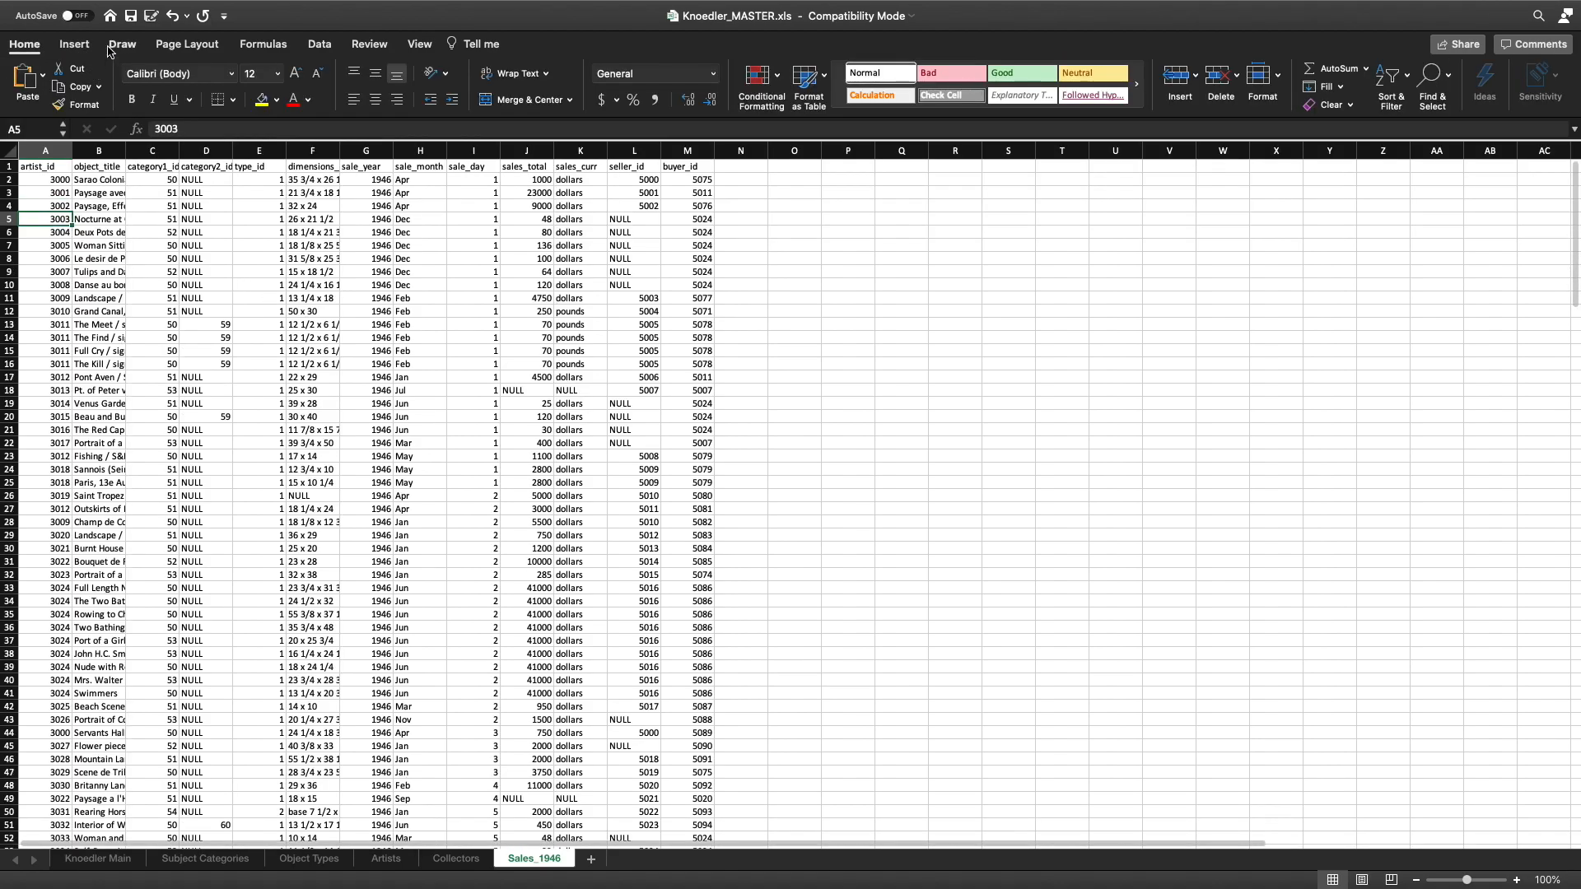
{"action": "mouse_move", "coordinate": [144, 5]}
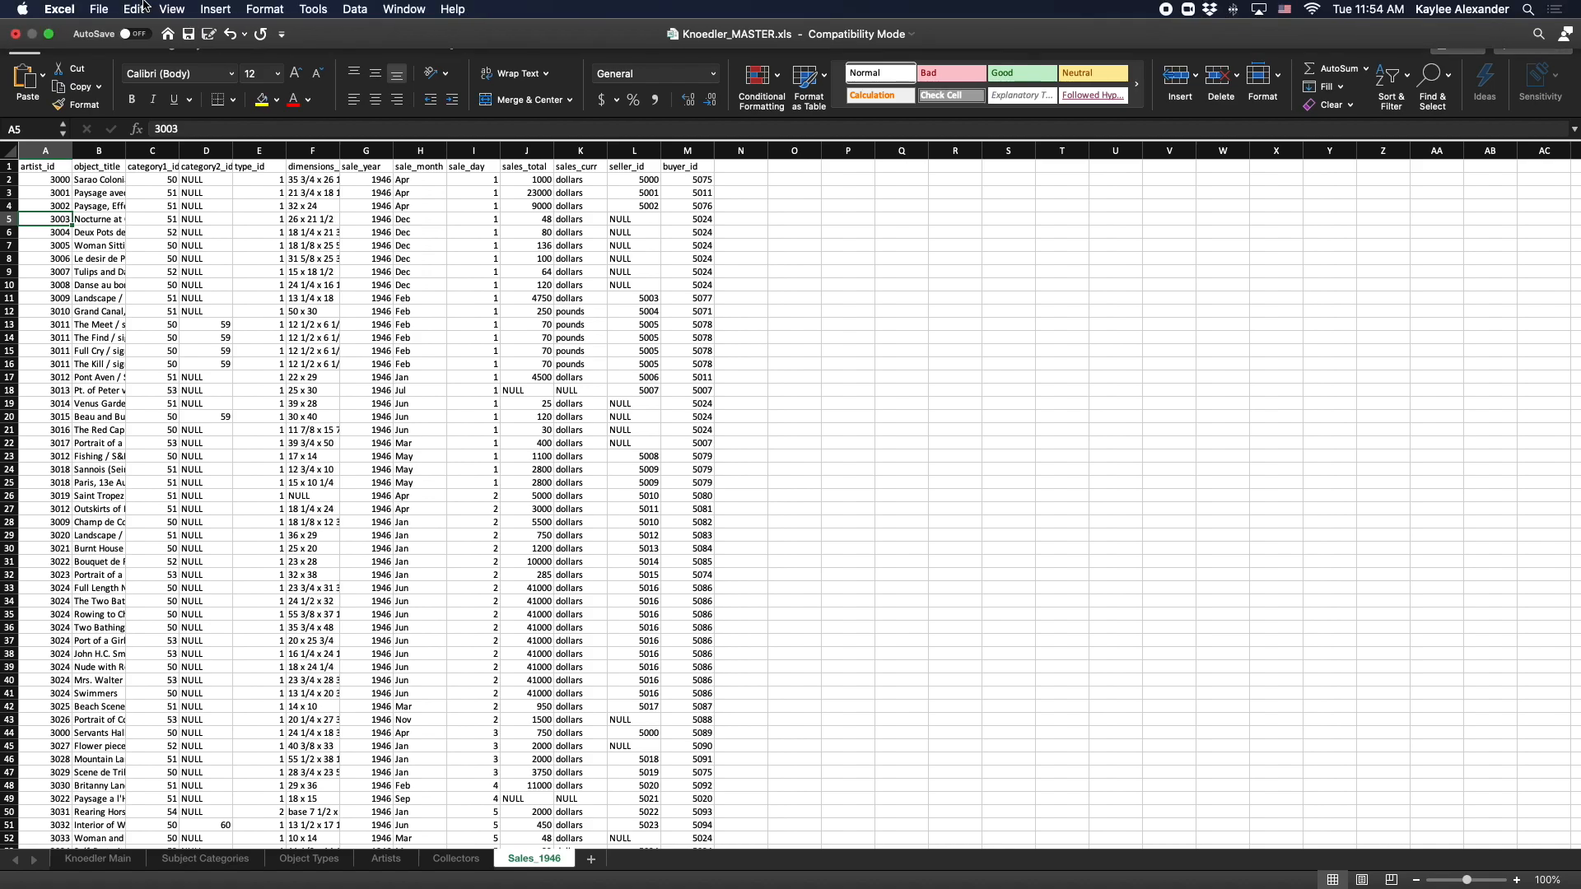
{"action": "left_click", "coordinate": [96, 9]}
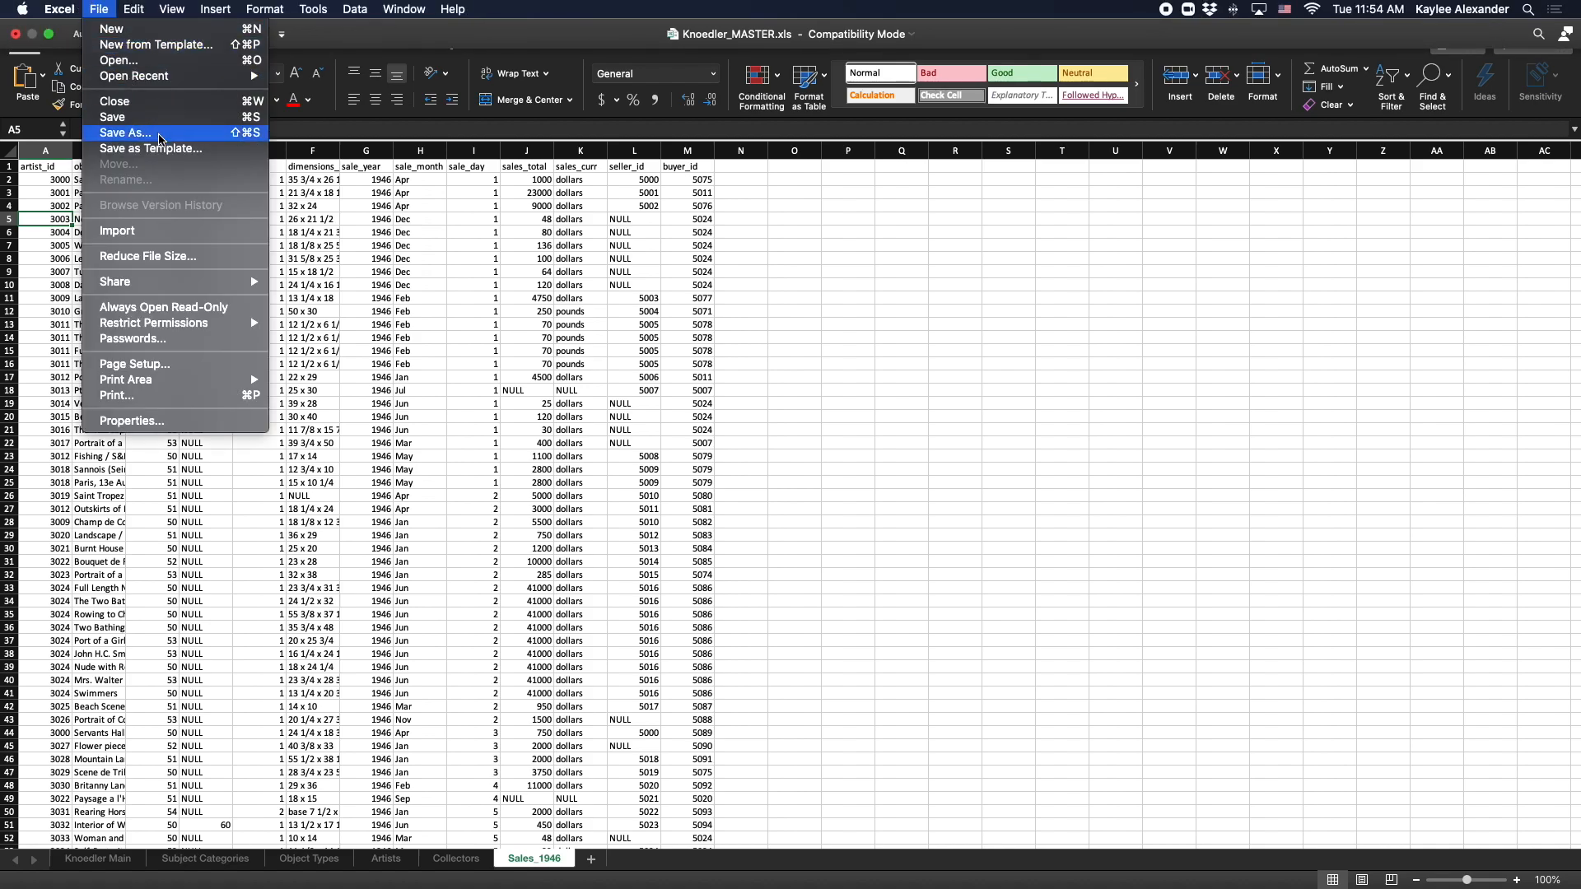
{"action": "left_click", "coordinate": [162, 133]}
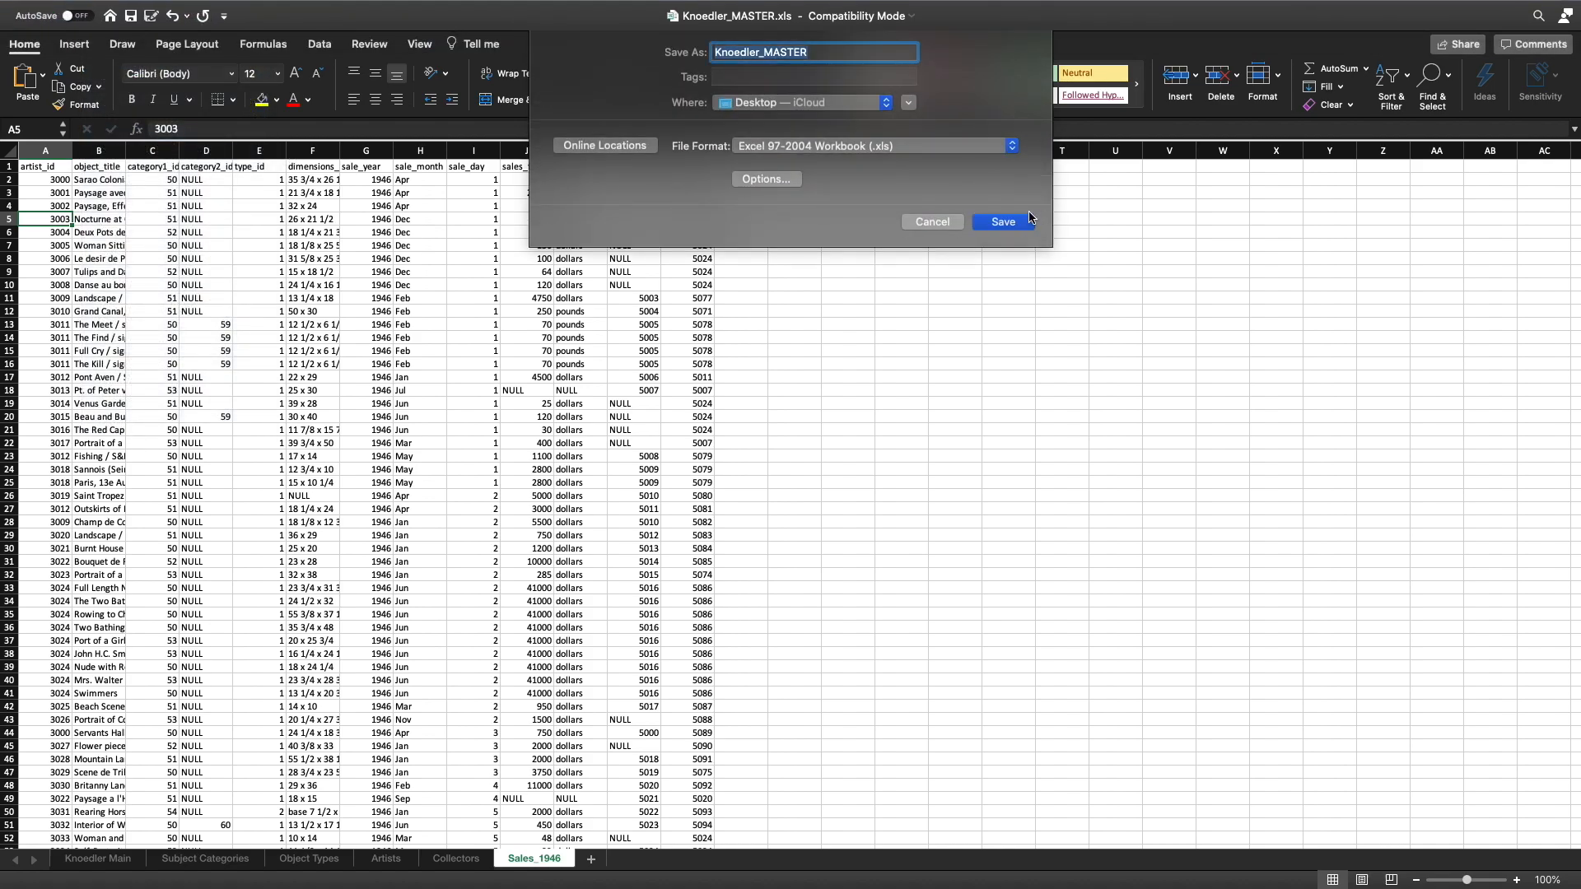
{"action": "left_click", "coordinate": [924, 148]}
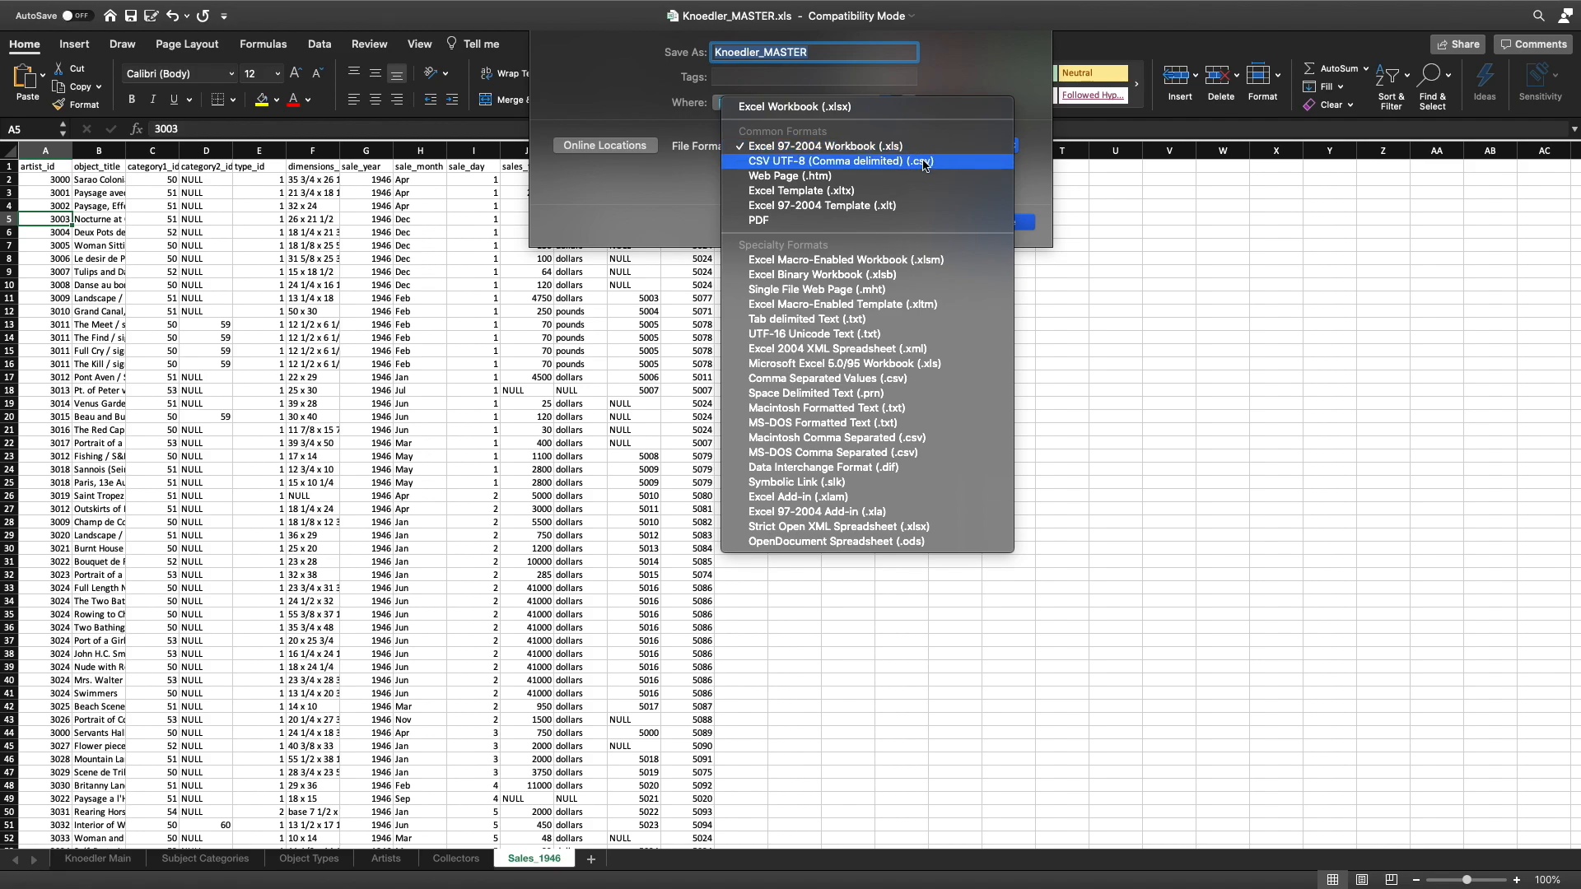
{"action": "left_click", "coordinate": [929, 162]}
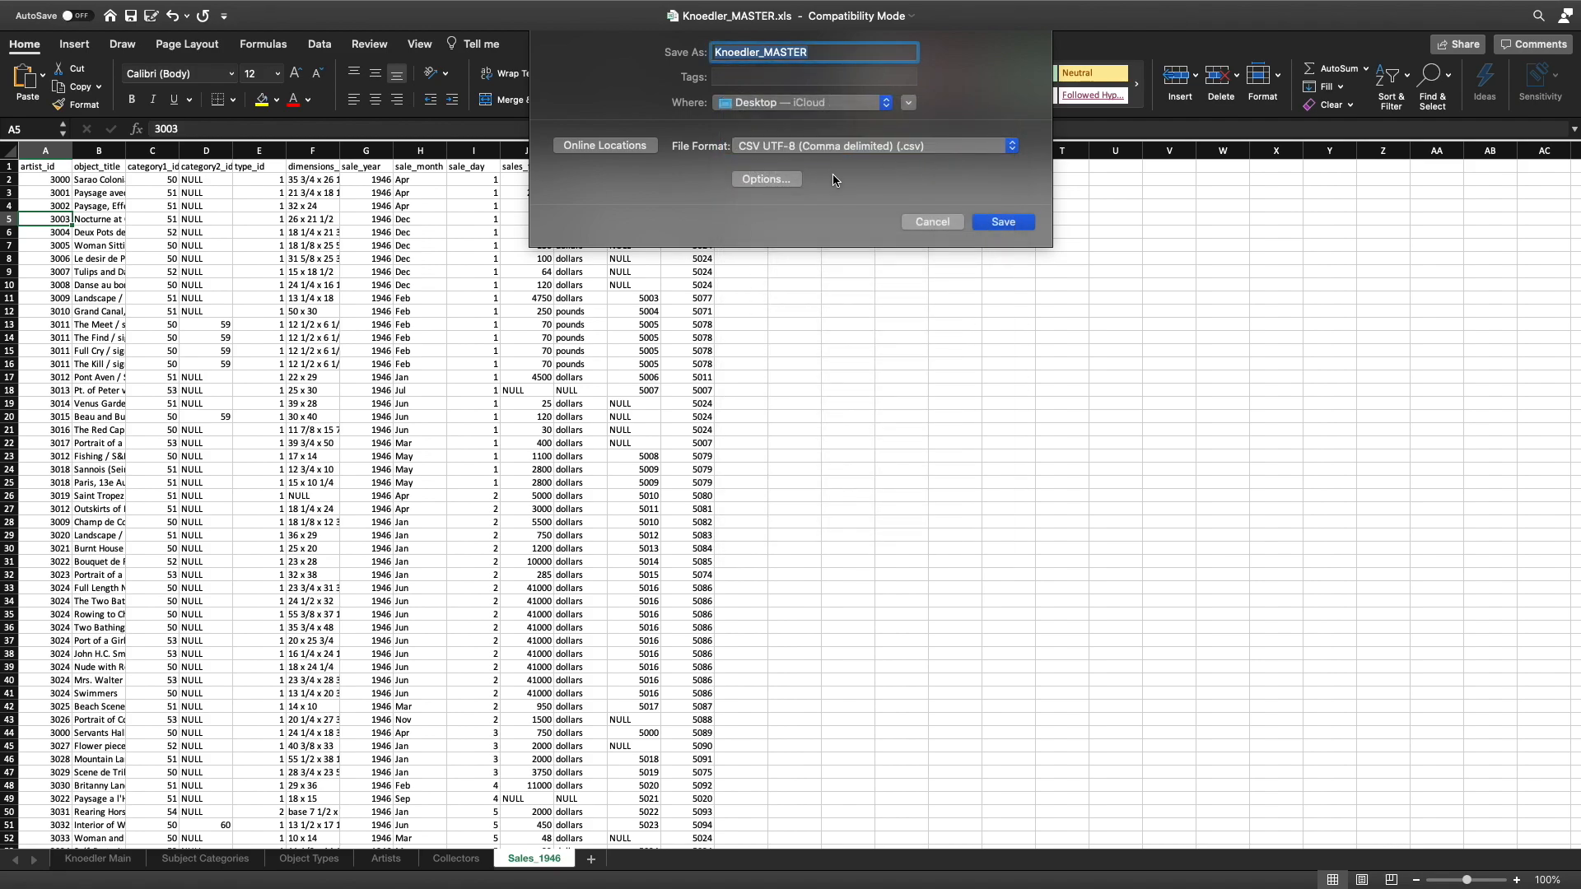